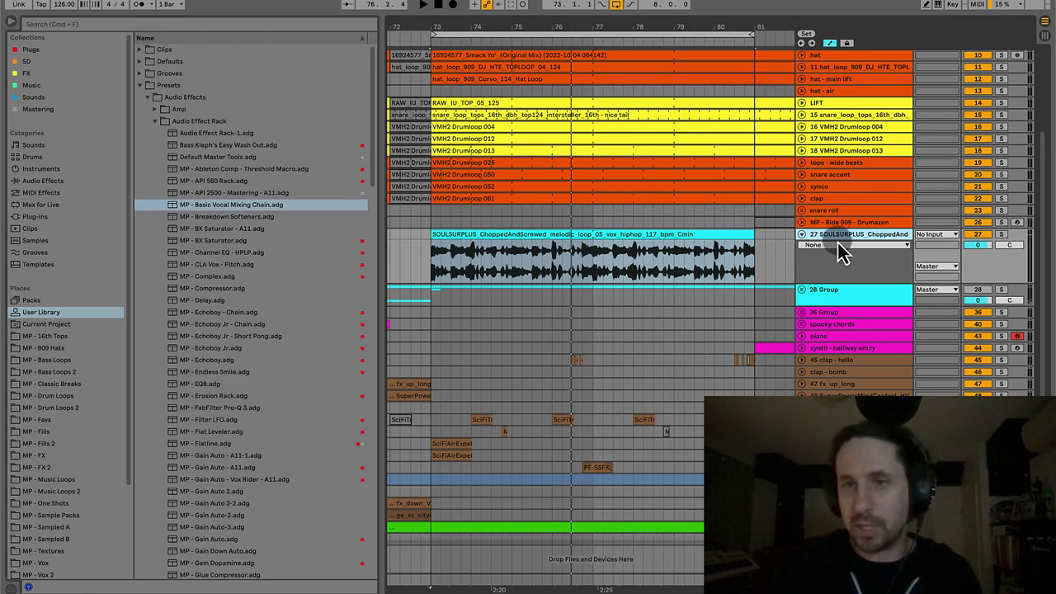
Open the devices of track 27 and examine the finished vocal chain from Gate to Compressor, returning to the empty chain.
double_click(850, 240)
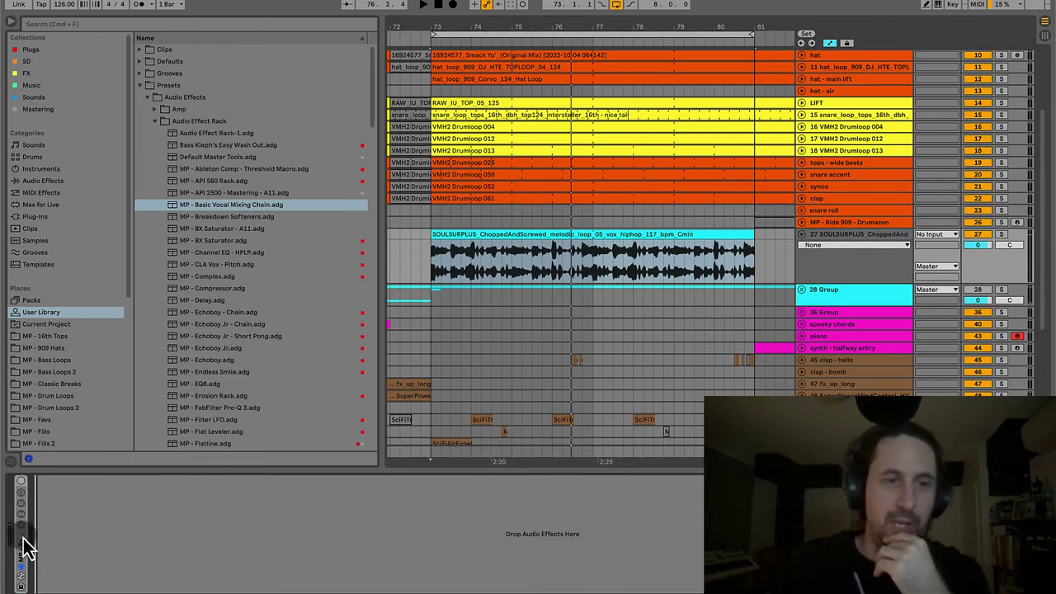
click(24, 566)
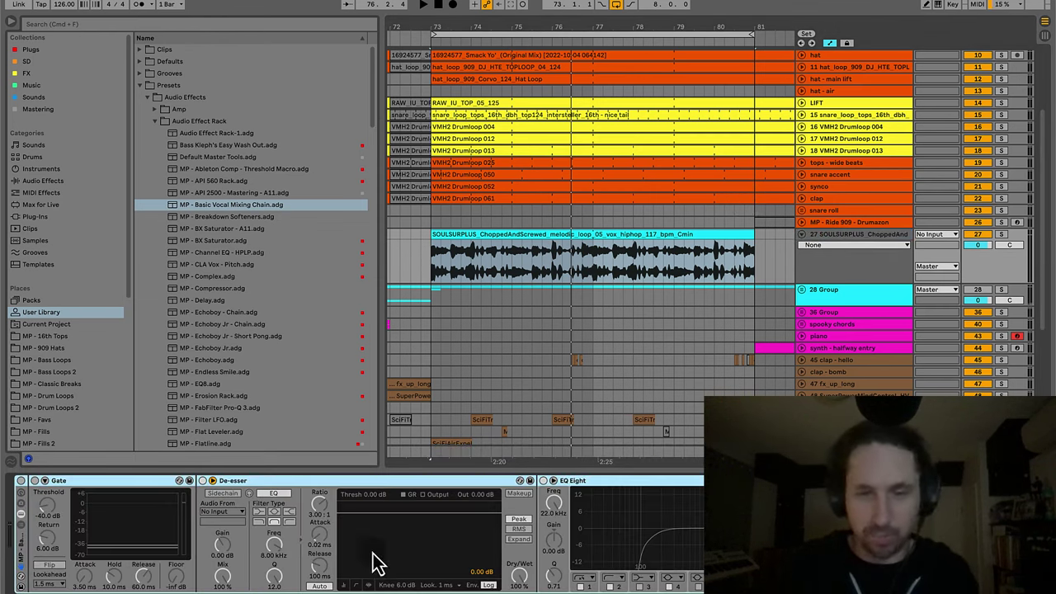
scroll(355, 534, right, 10)
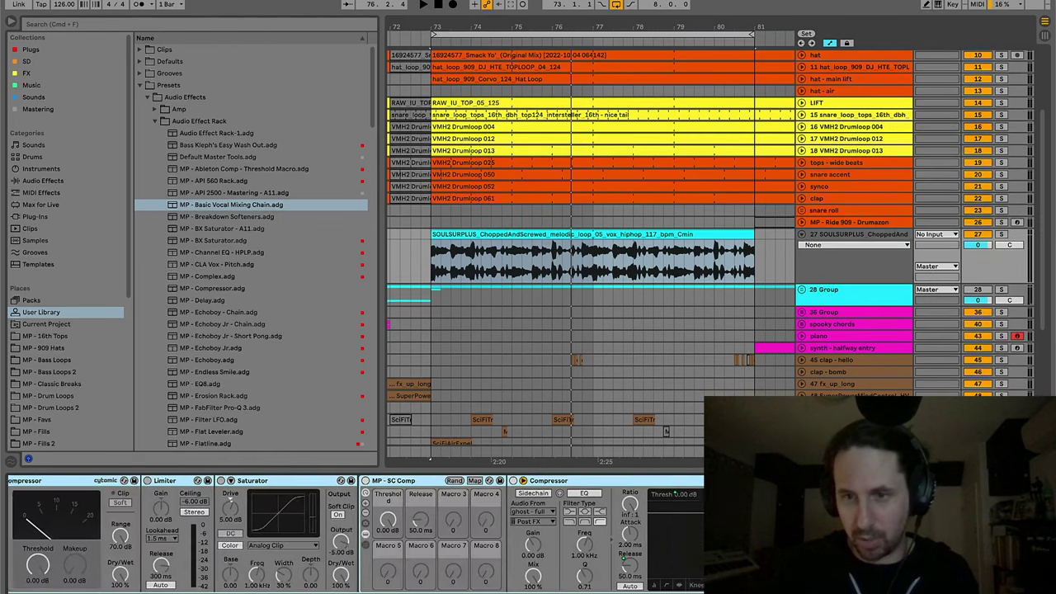
scroll(400, 577, left, 10)
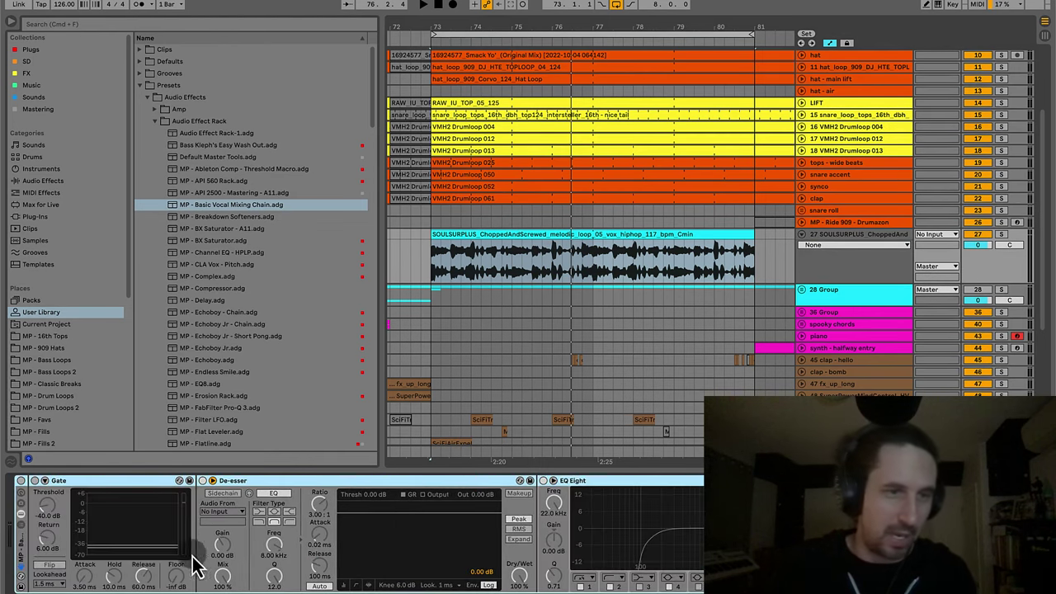
click(24, 566)
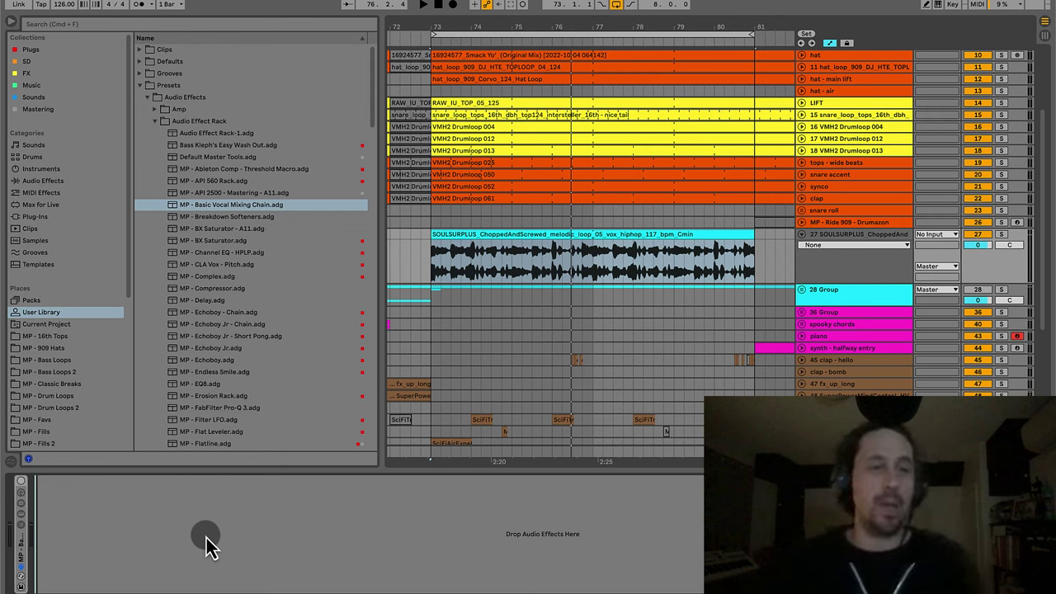
click(22, 559)
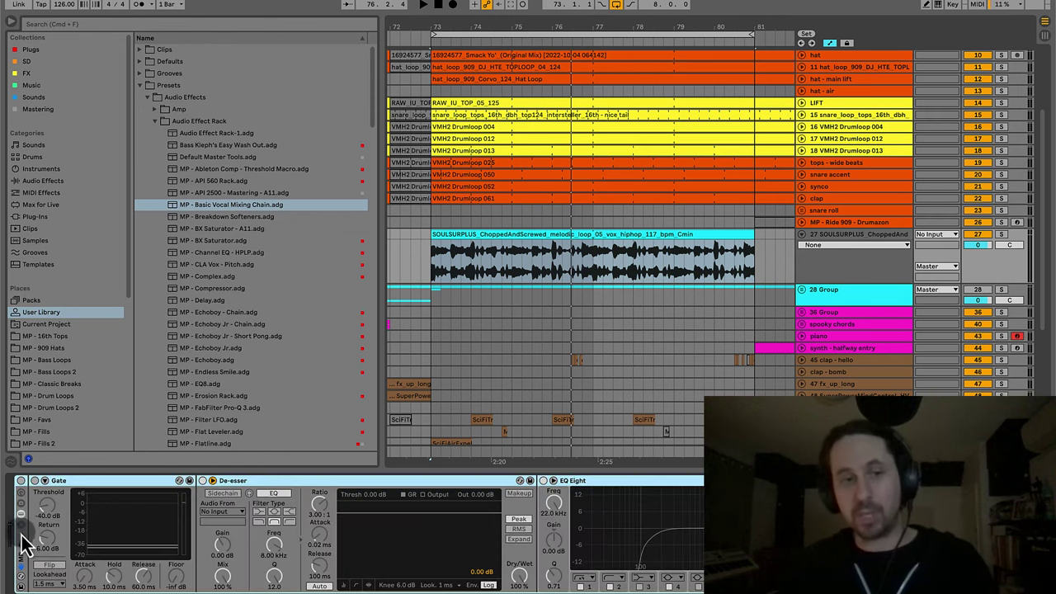
click(22, 558)
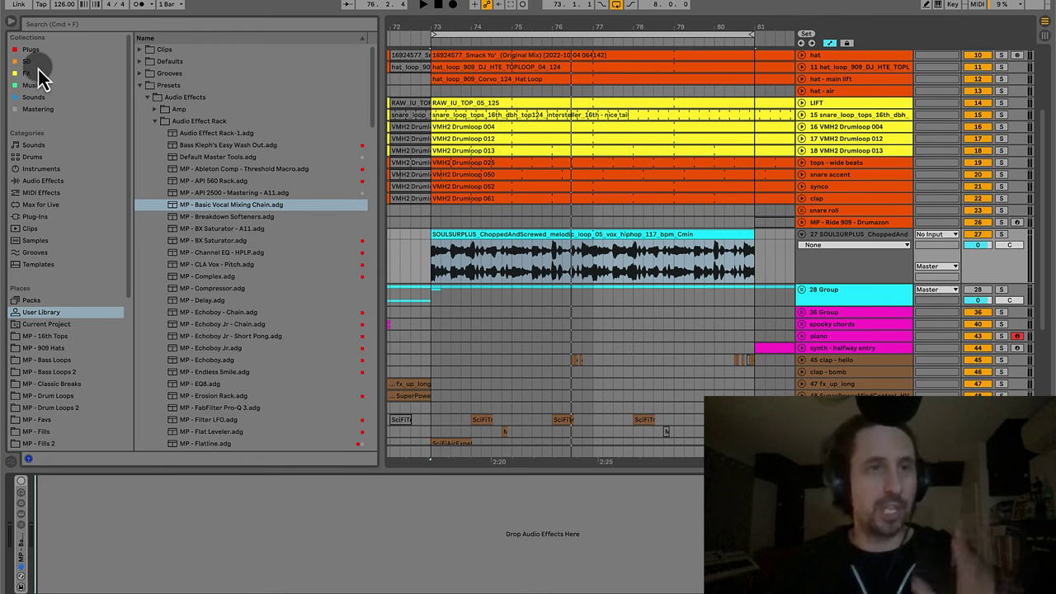
Find Gate in the Plugs collection with the search "gate" and add it to the empty chain on track 27.
click(45, 181)
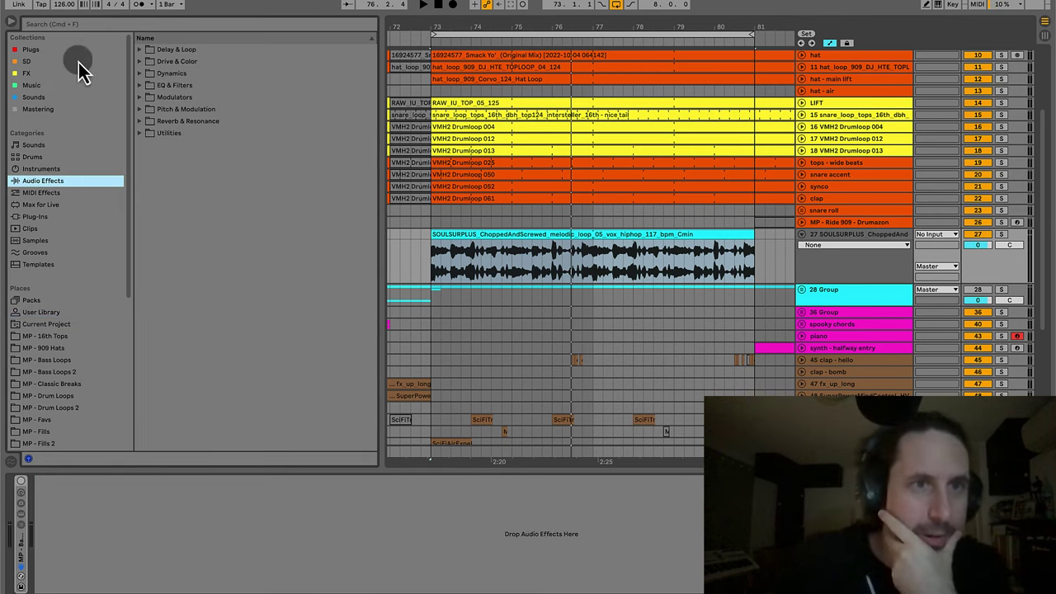
click(92, 26)
text(gate)
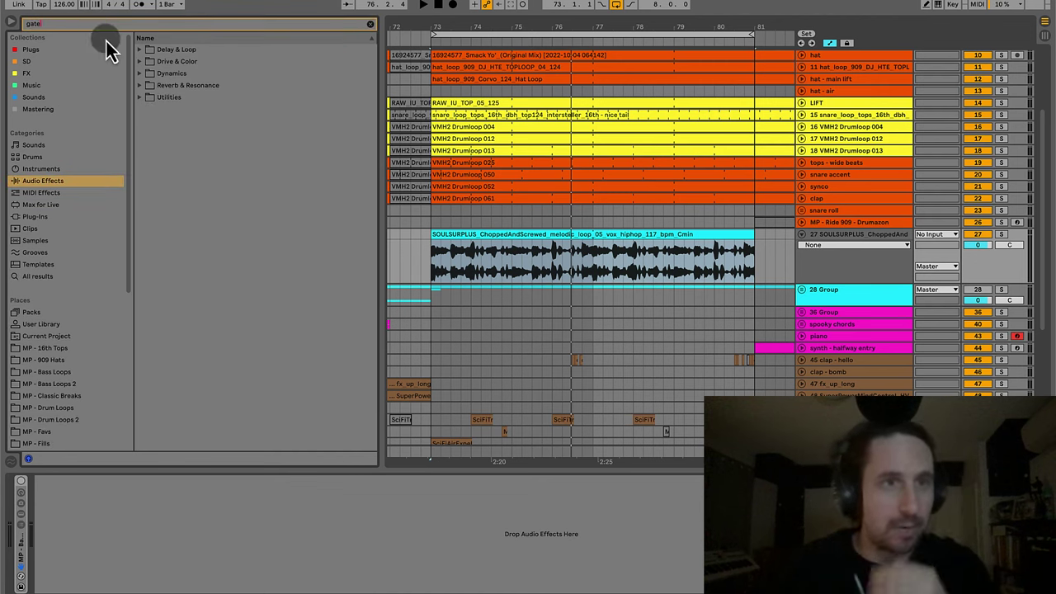
click(57, 51)
click(178, 63)
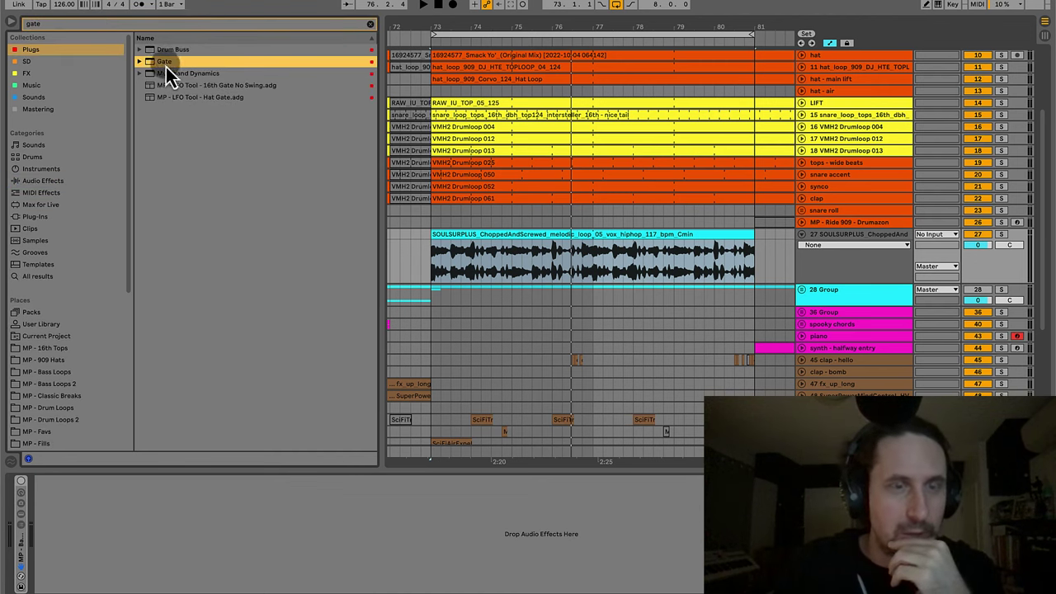
drag(141, 545, 144, 546)
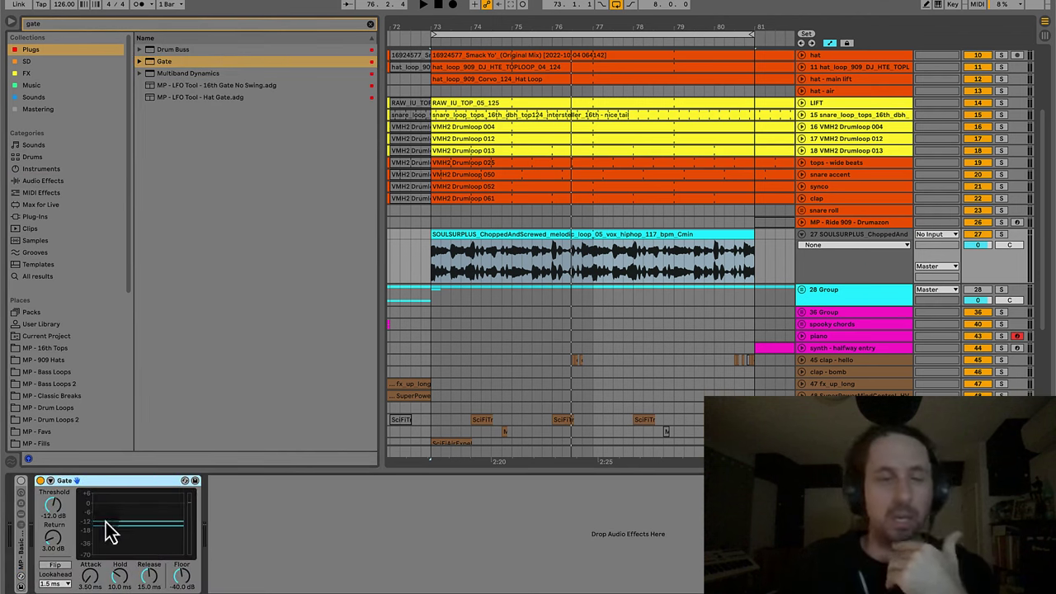
Set the Gate's return to 0 dB and its threshold to -14.2 dB.
drag(53, 537, 51, 557)
drag(53, 505, 53, 528)
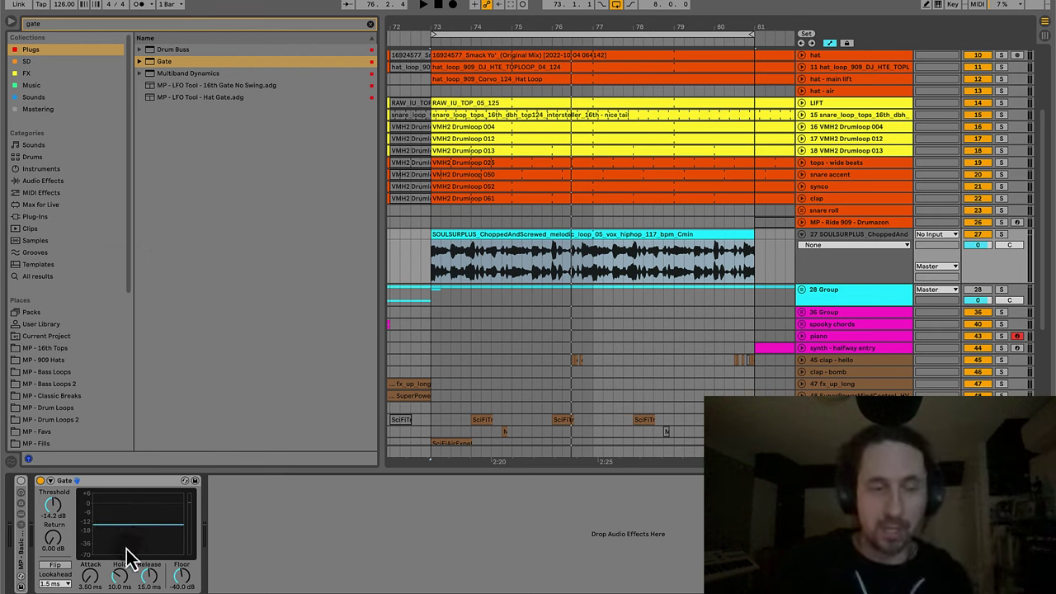
click(104, 483)
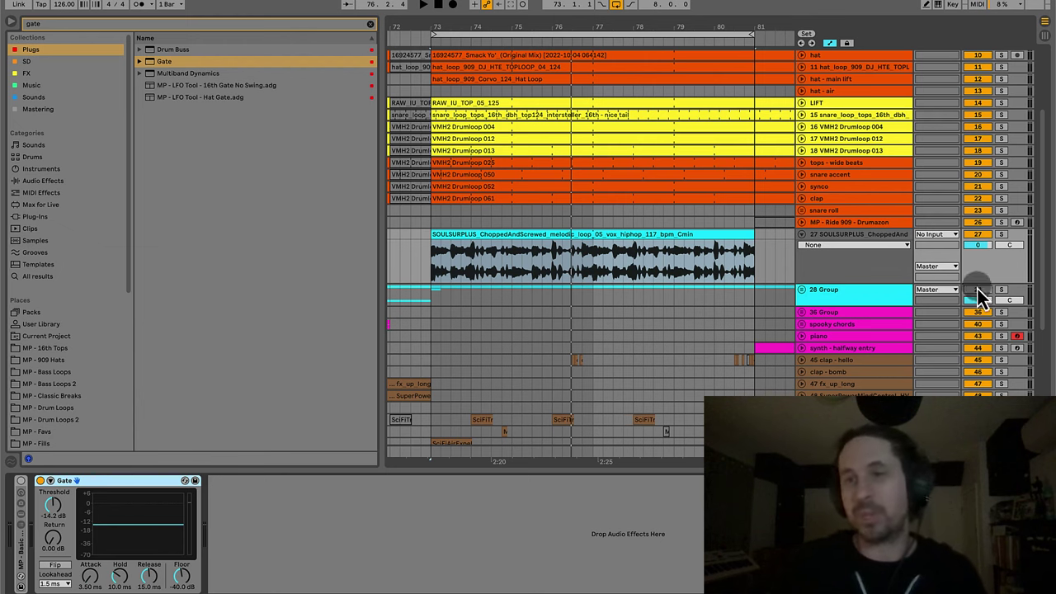
Solo track 27, play the vocal loop and bypass the Gate to hear the sound without it.
click(1001, 235)
key(space)
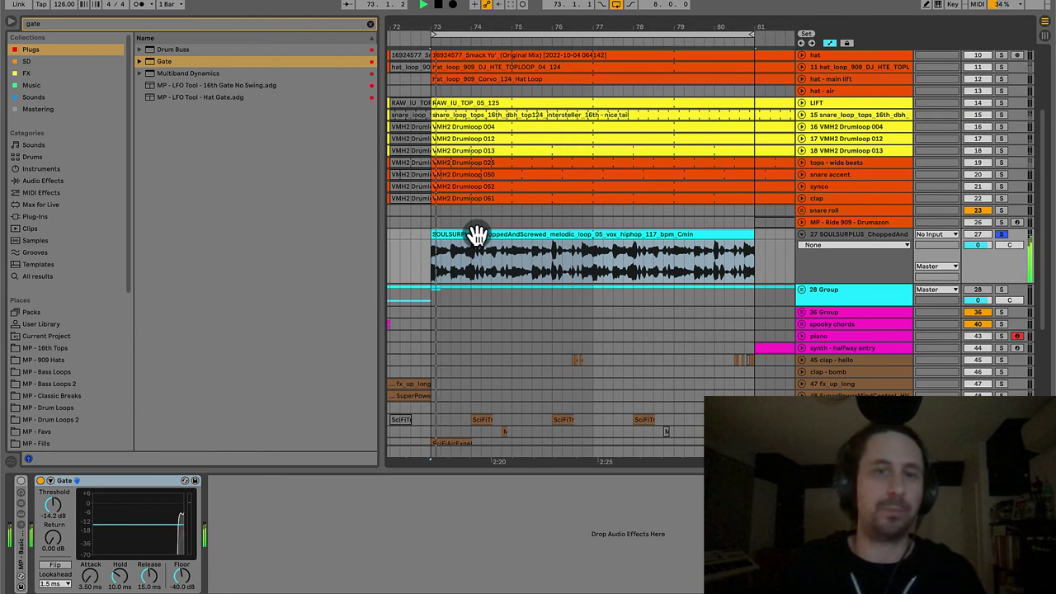
click(39, 480)
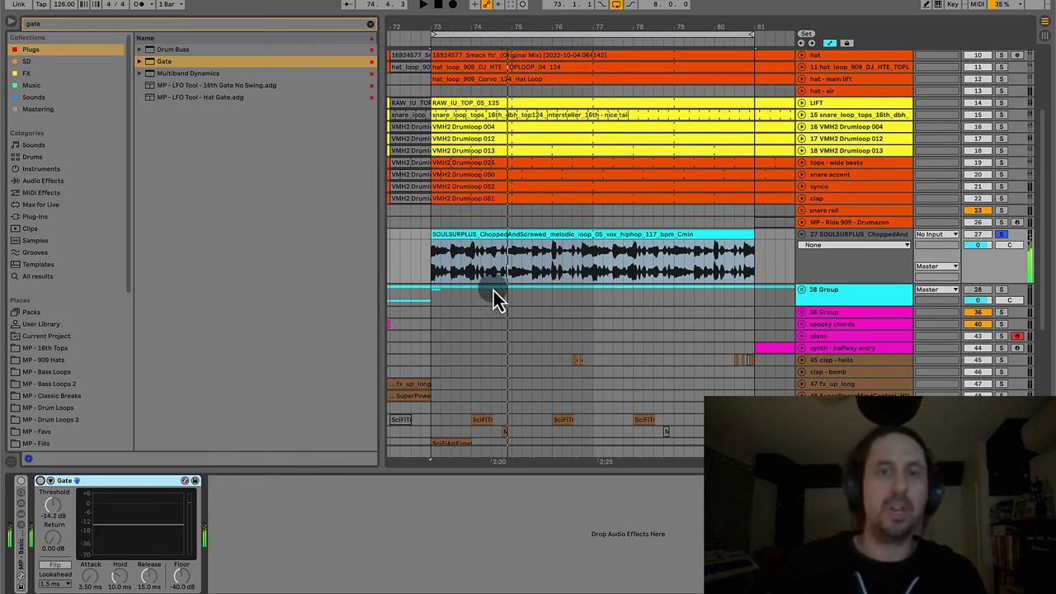
Examine the gap between vocal phrases just before beat 74.4 in the waveform, and reselect the whole clip.
drag(486, 30, 507, 160)
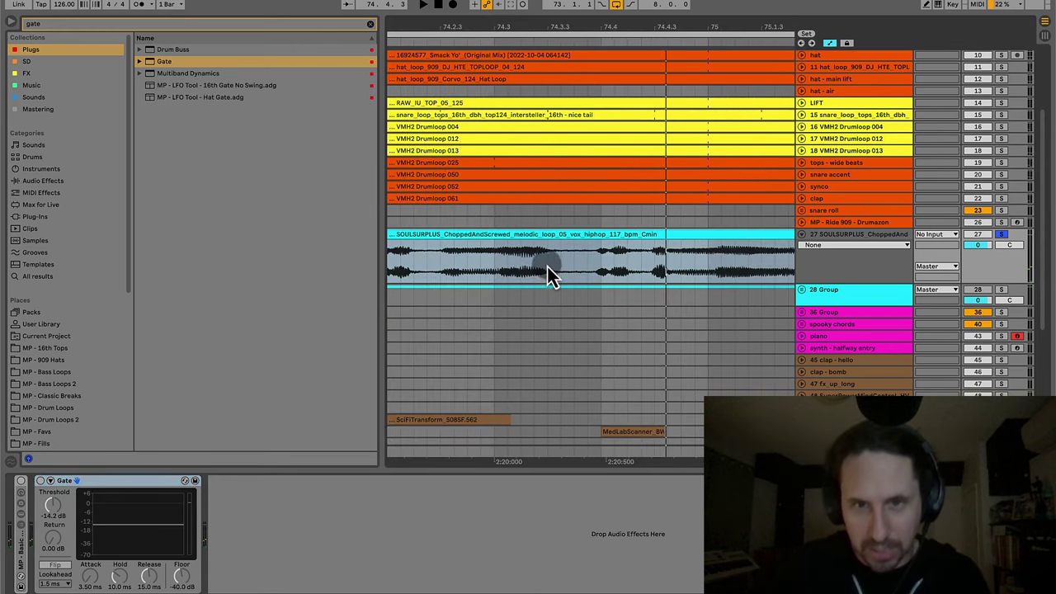
drag(547, 267, 601, 267)
drag(604, 33, 630, 27)
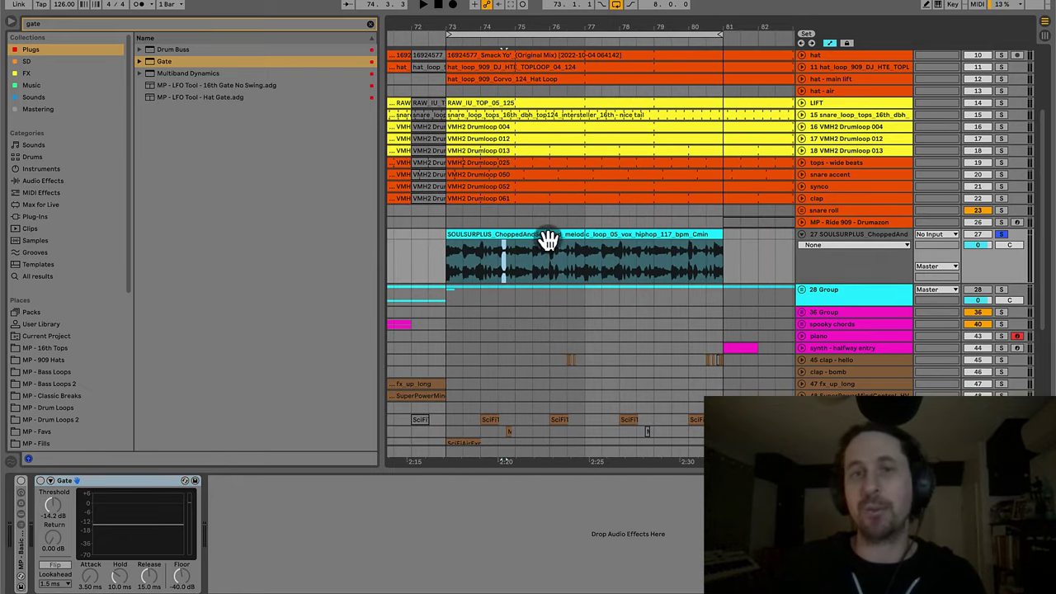
click(549, 235)
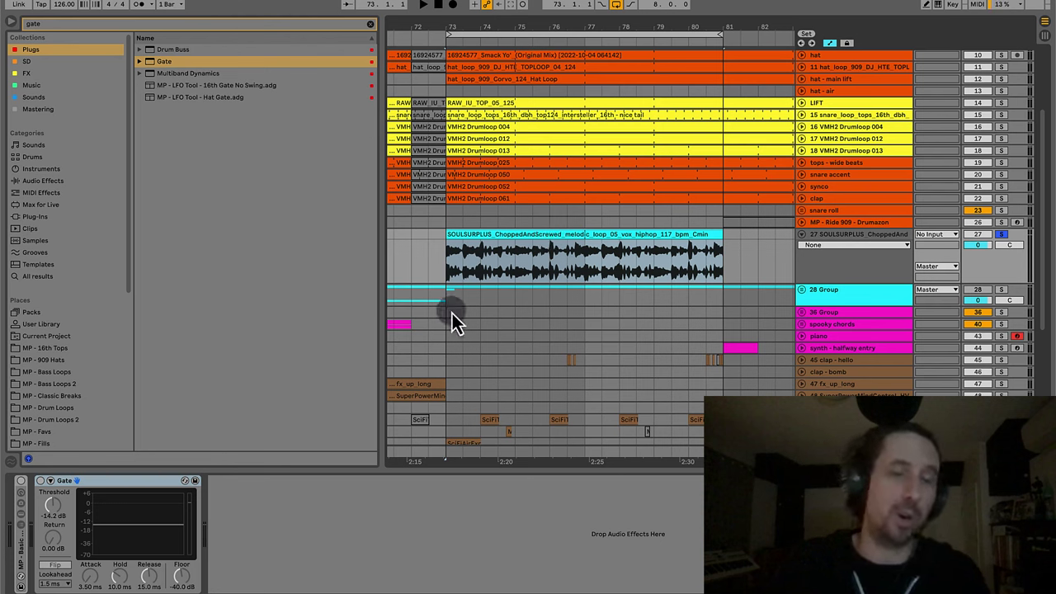
Re-enable the Gate and lower its threshold to -23.2 dB.
click(95, 486)
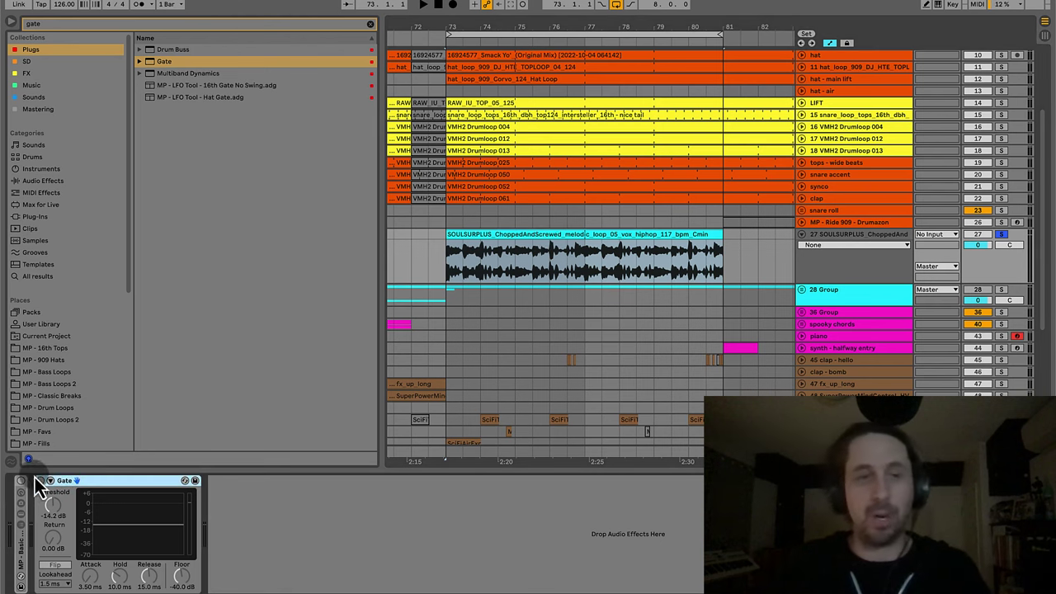
click(38, 481)
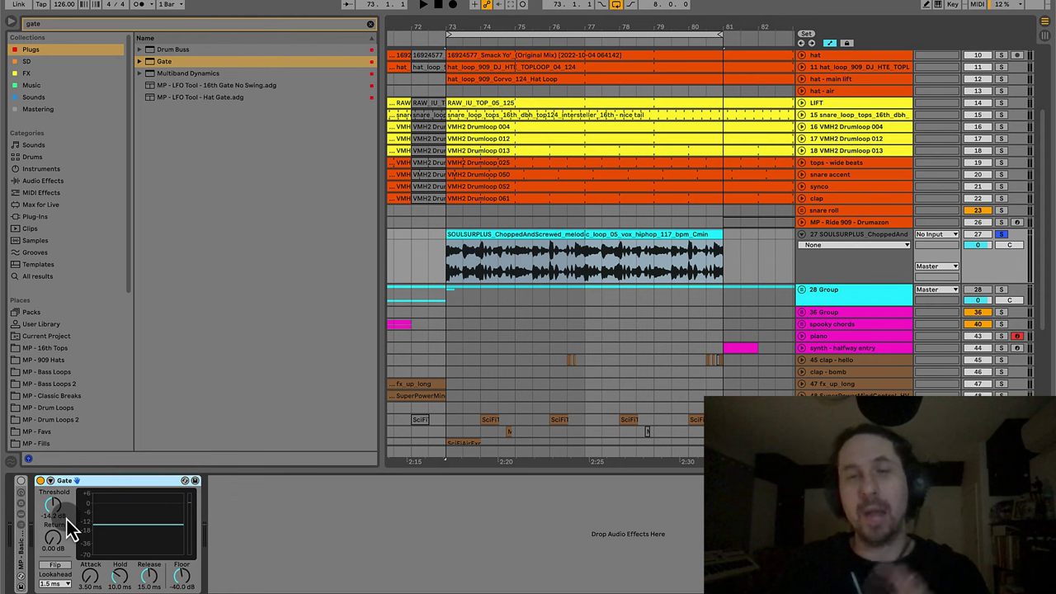
drag(53, 515, 53, 569)
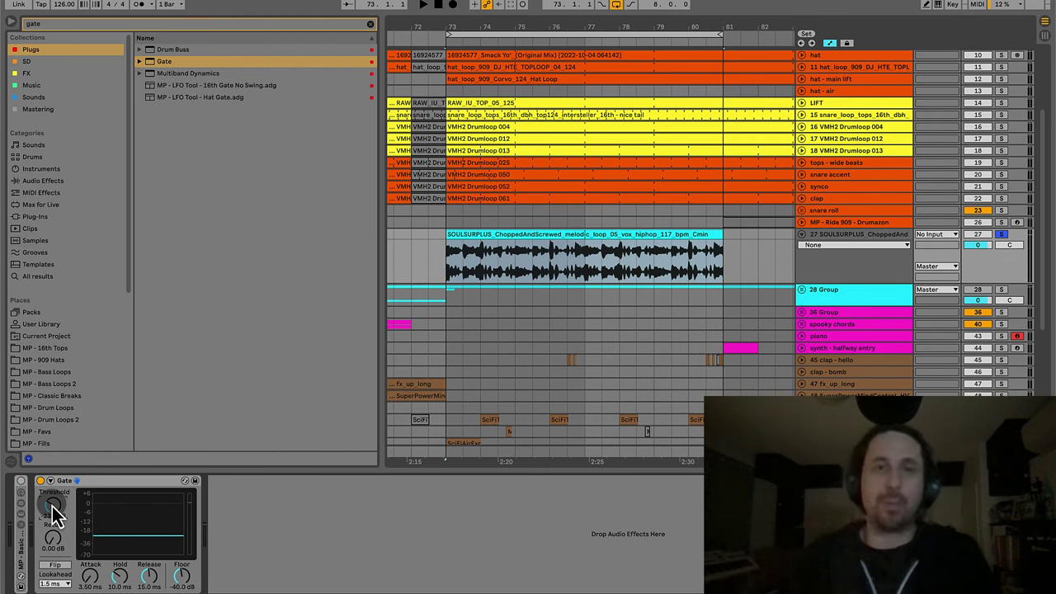
Inspect the quiet stretch from 74.3.3 to 74.4 in the vocal waveform up close again.
drag(495, 25, 654, 214)
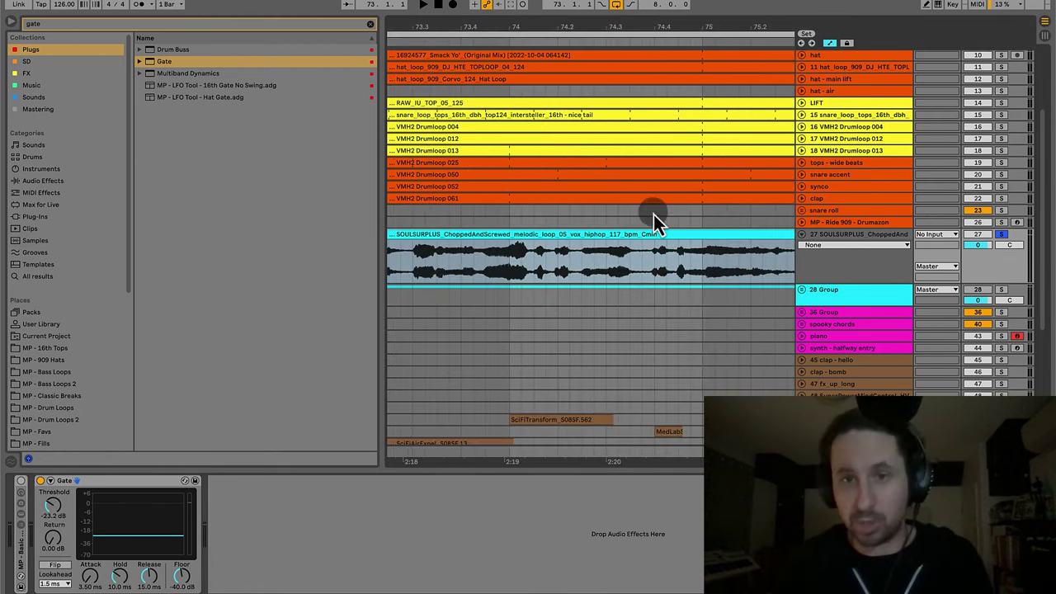
drag(653, 31, 634, 109)
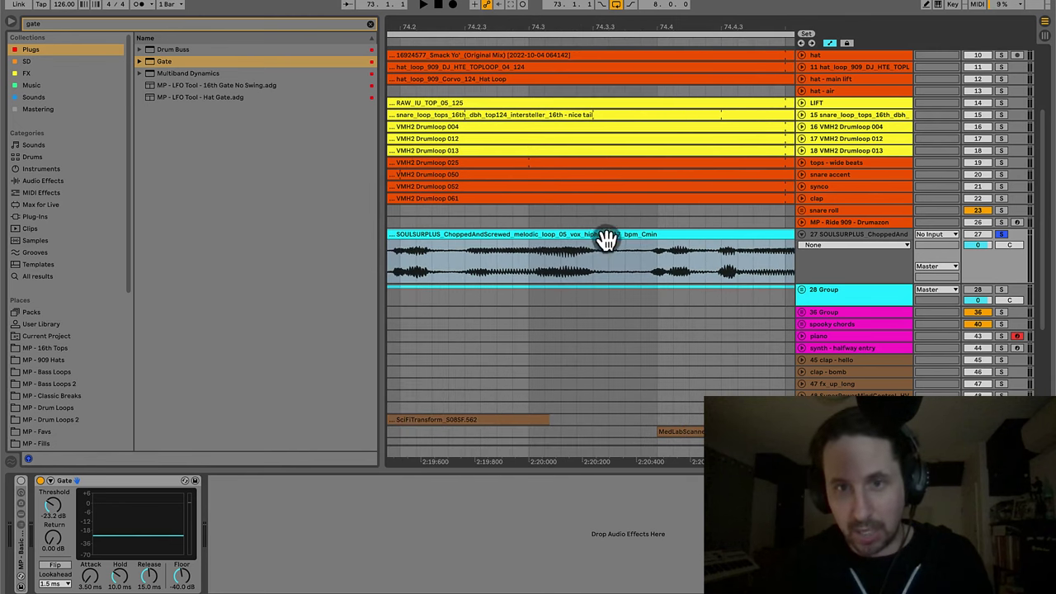
drag(608, 252, 653, 252)
drag(599, 26, 478, 24)
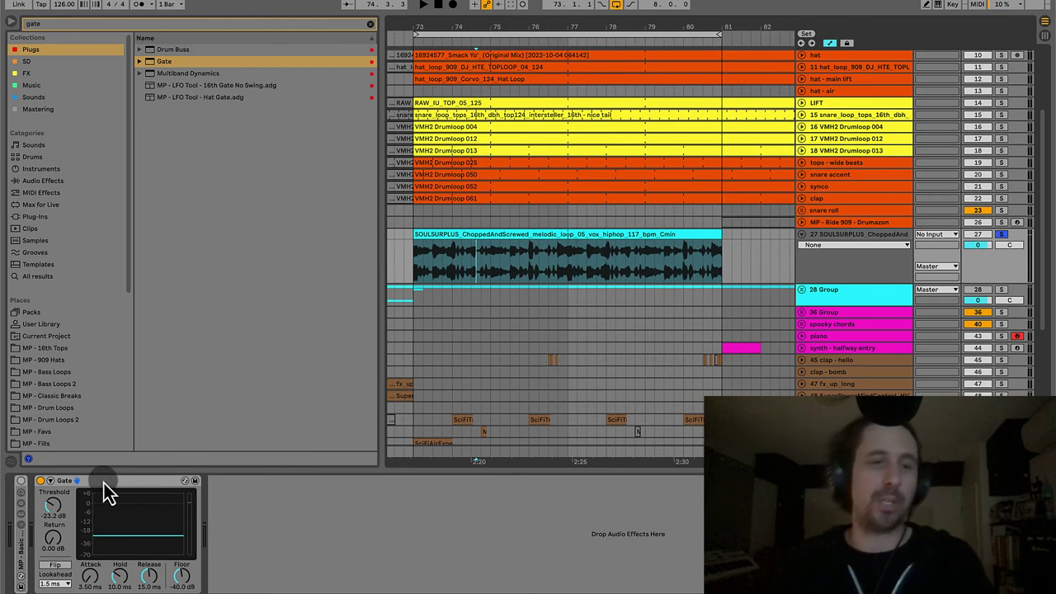
Set the Gate's threshold to -40 dB.
click(48, 505)
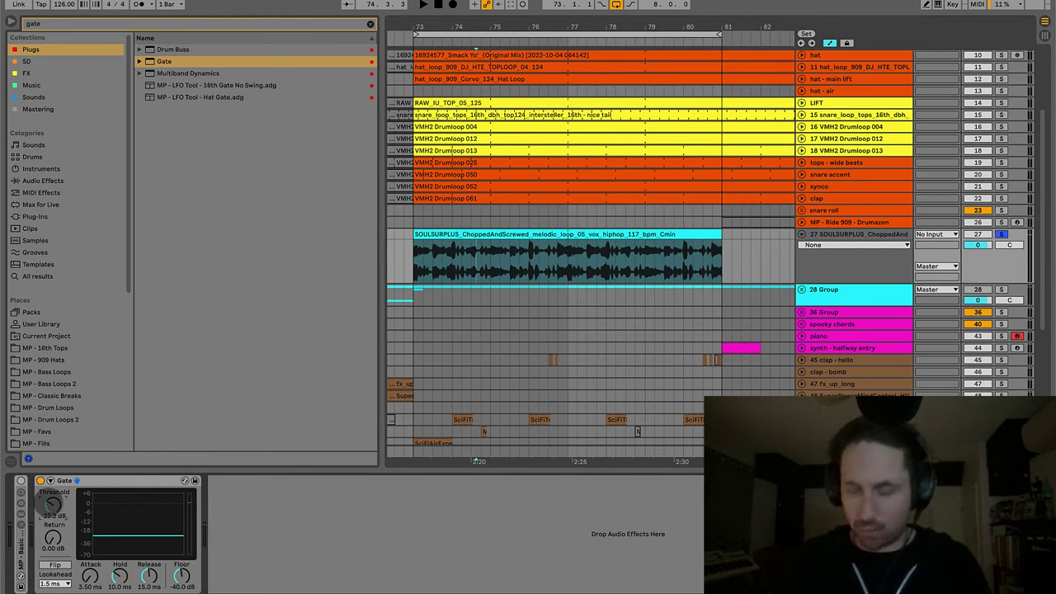
text(-40)
key(Return)
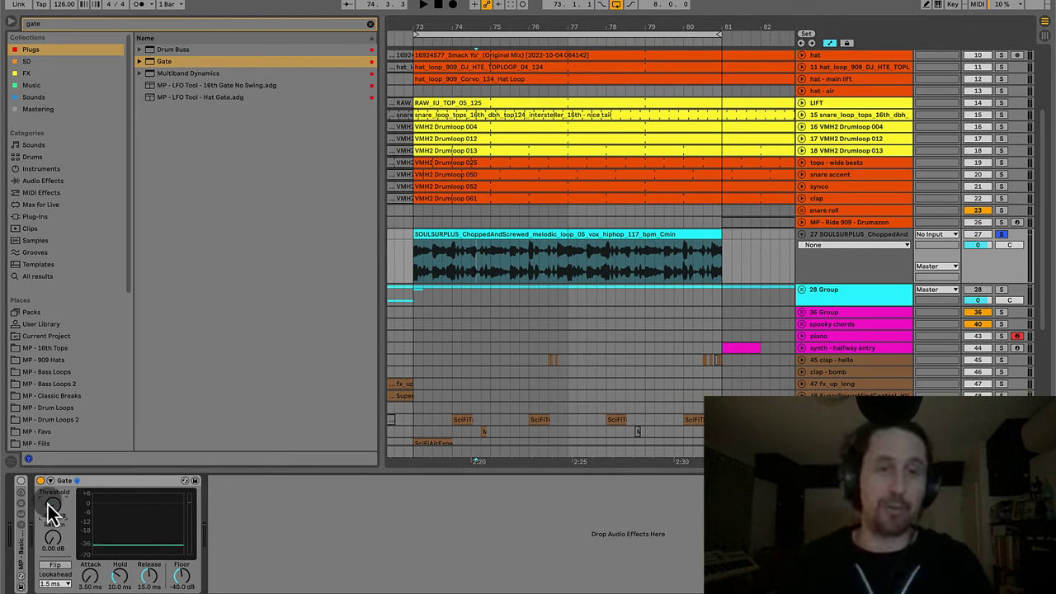
click(139, 484)
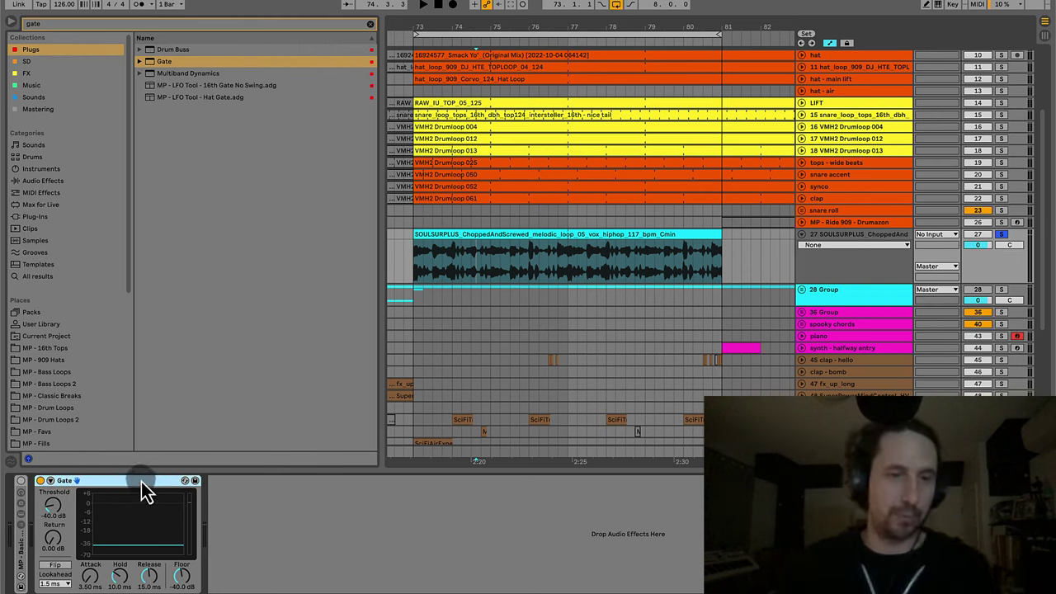
Try the Gate's attack at 0.02 ms, undo it, and set the release to 100 ms and the floor to -inf dB.
drag(88, 577, 88, 593)
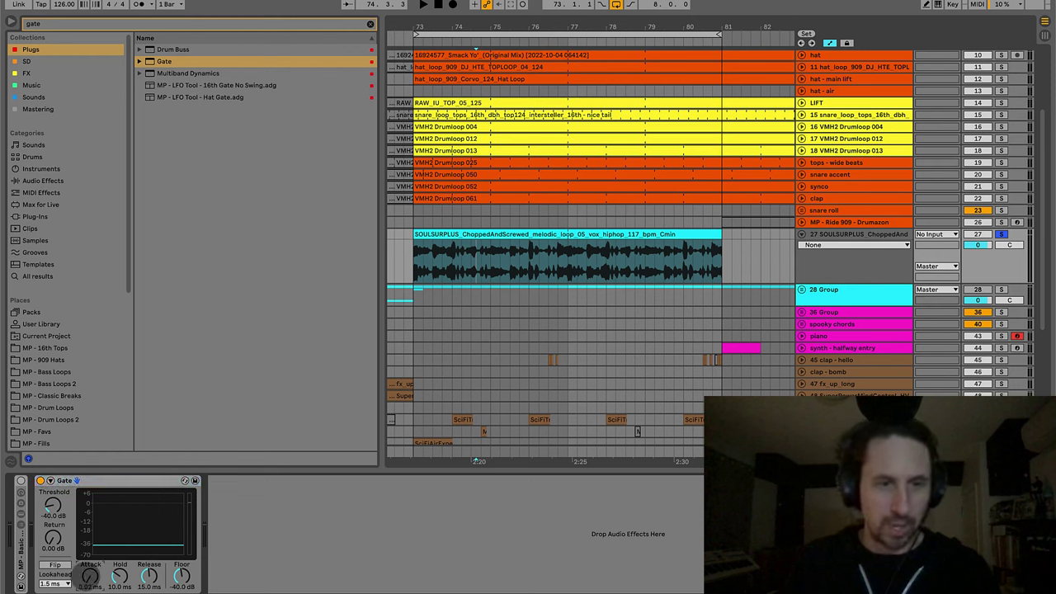
key(super+z)
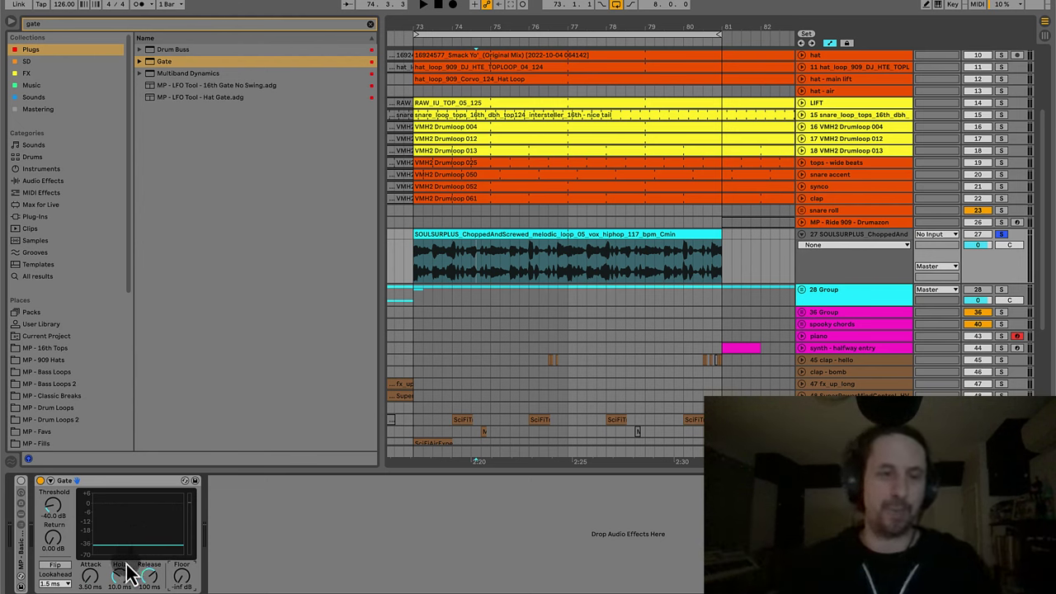
click(147, 489)
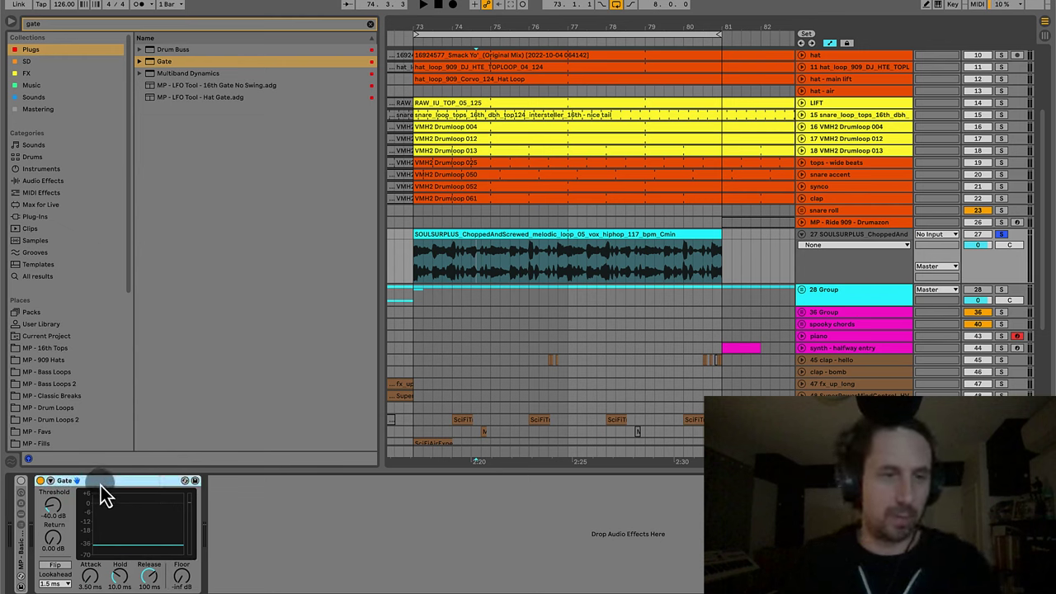
Audition the vocal loop with the Gate's threshold raised to -14 dB, and return the threshold to -40 dB.
mouse_move(52, 512)
mouse_down()
mouse_move(52, 483)
mouse_move(52, 509)
mouse_up()
key(space)
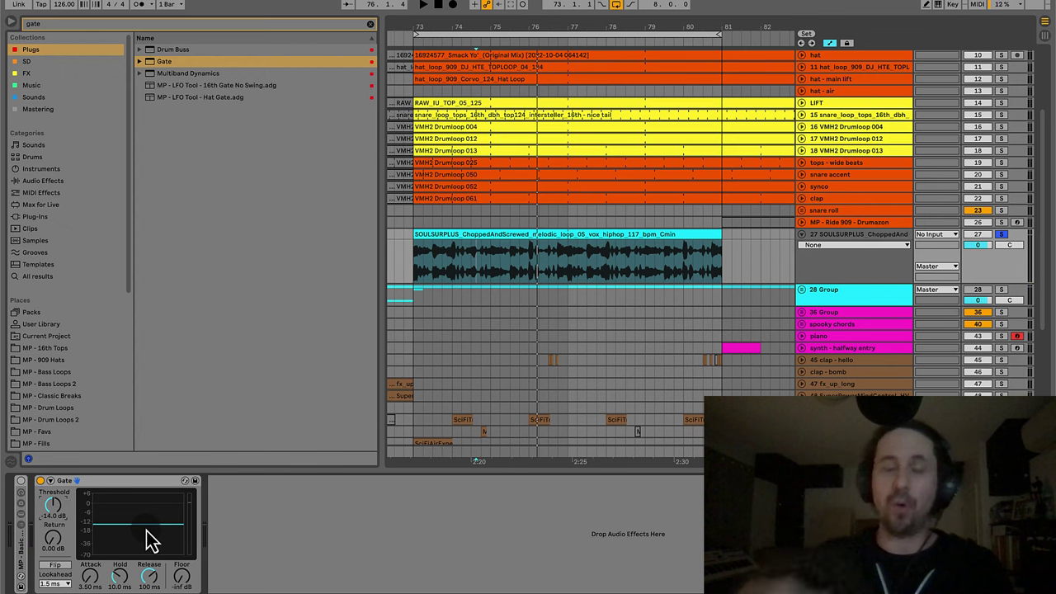
key(space)
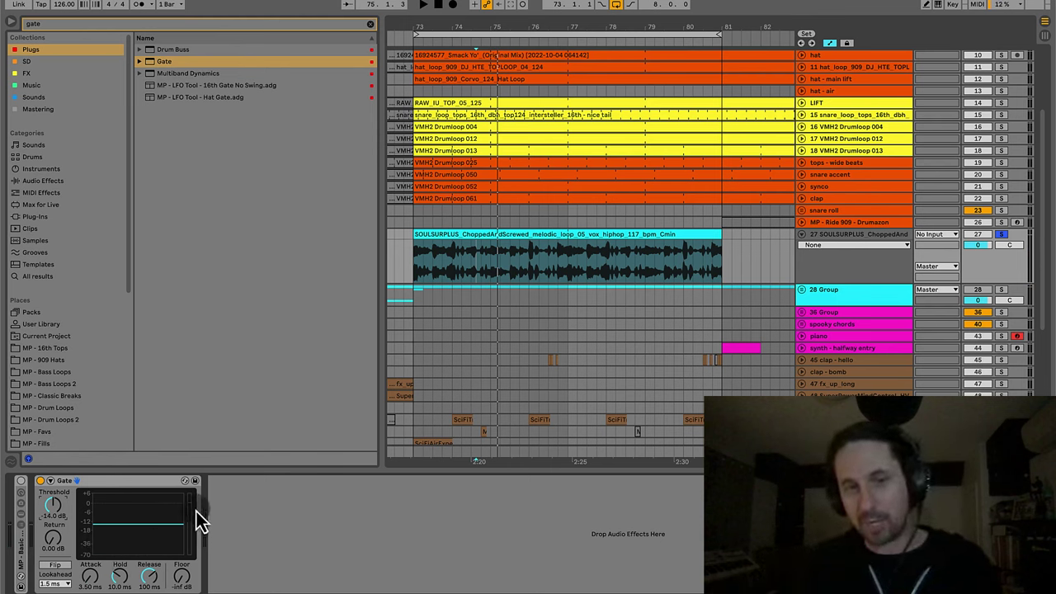
key(space)
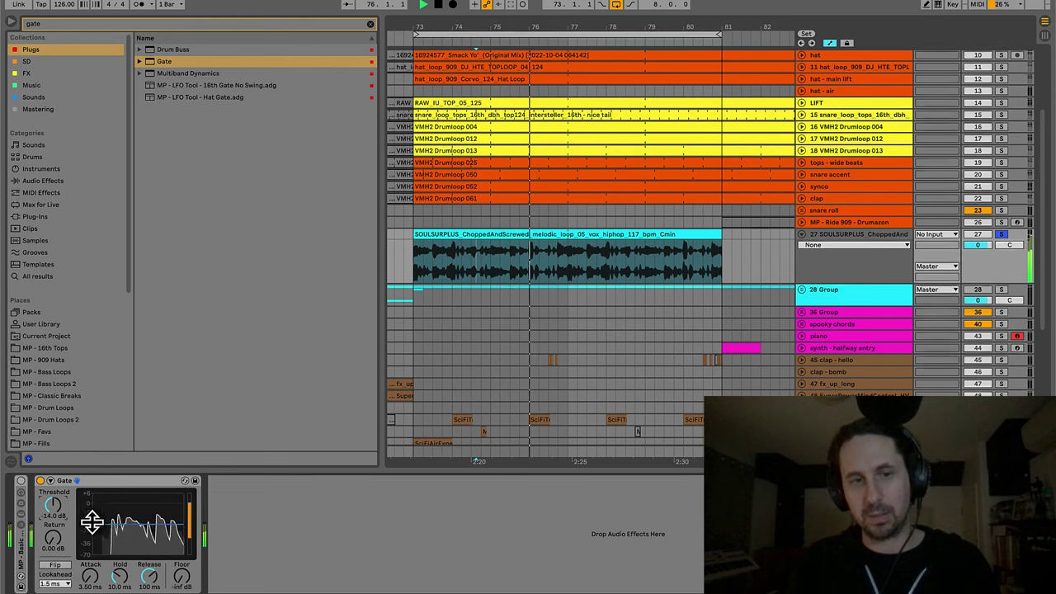
drag(92, 521, 91, 519)
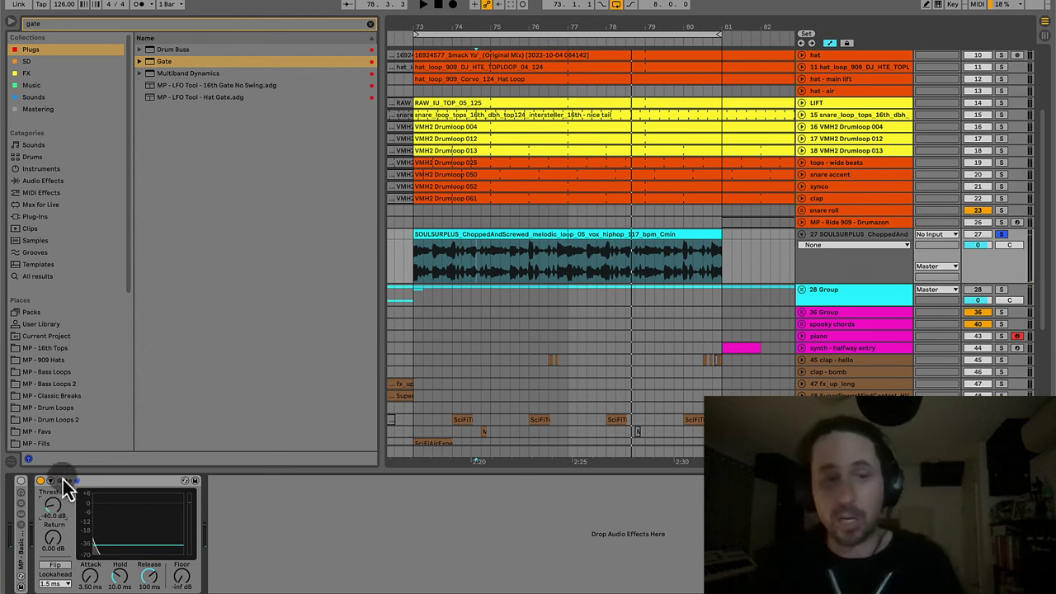
click(109, 482)
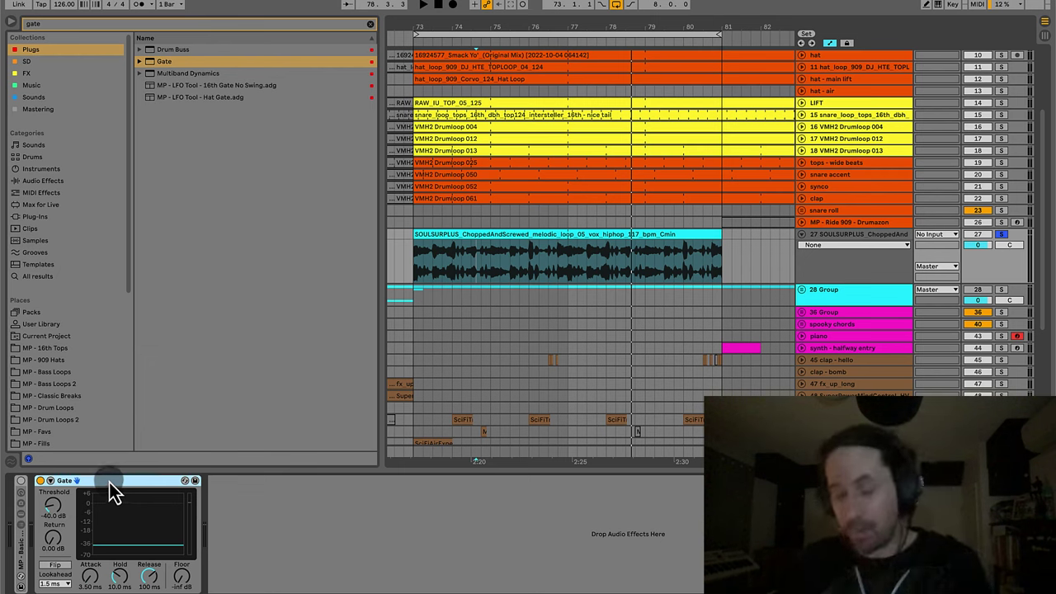
Deactivate the Gate and switch to the Google Docs notes to check its Ableton and Rvox (gentle) entries.
key(0)
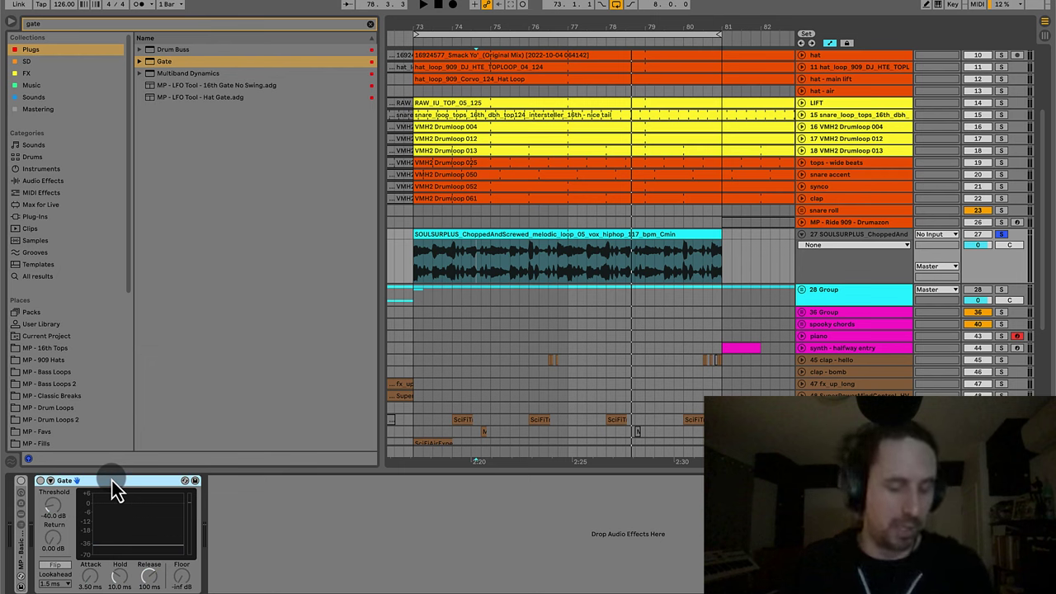
key(super+Tab)
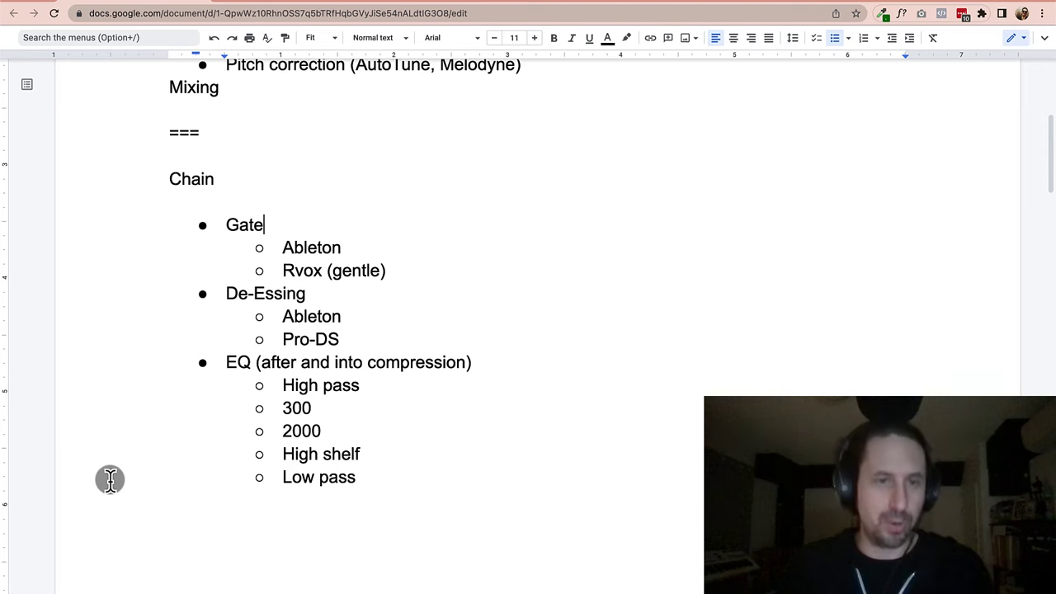
click(346, 248)
click(400, 268)
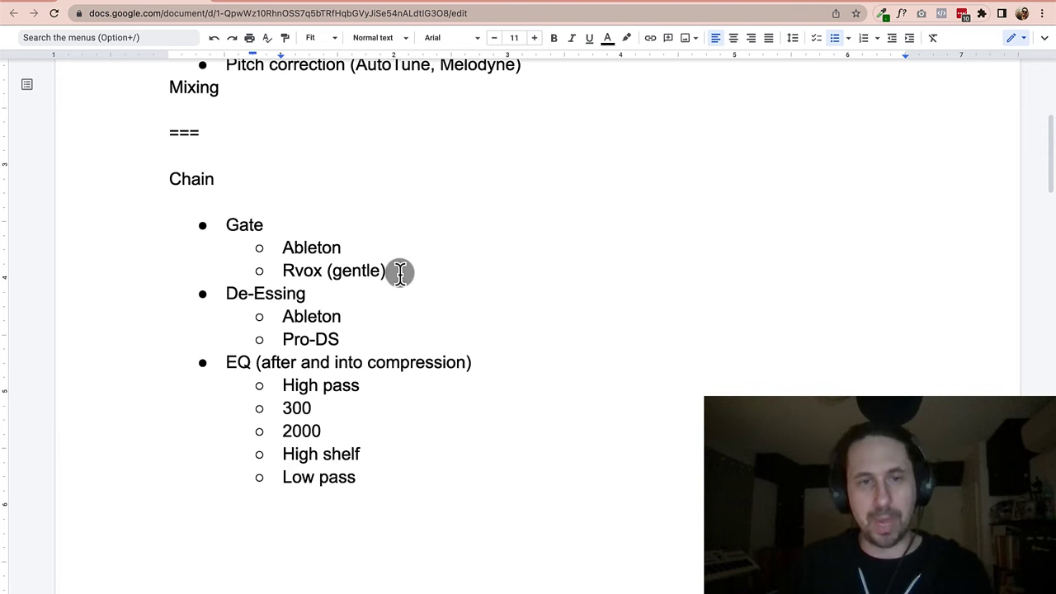
Return to Ableton Live, search the browser for rvox, and add RVox Stereo after the Gate on the vocal track.
key(super+Tab)
click(372, 26)
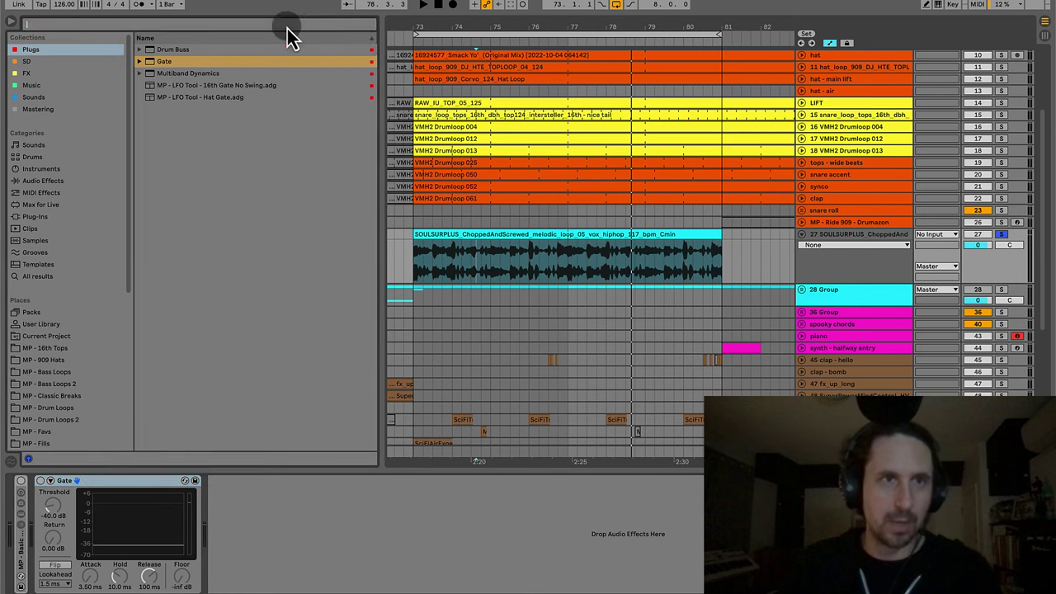
text(rvox)
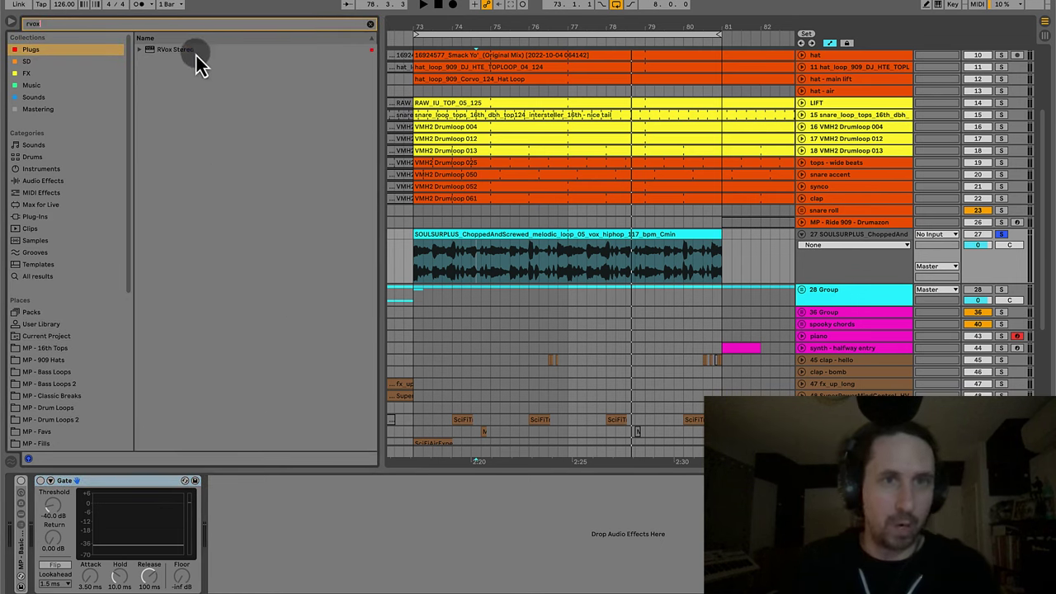
drag(173, 50, 266, 549)
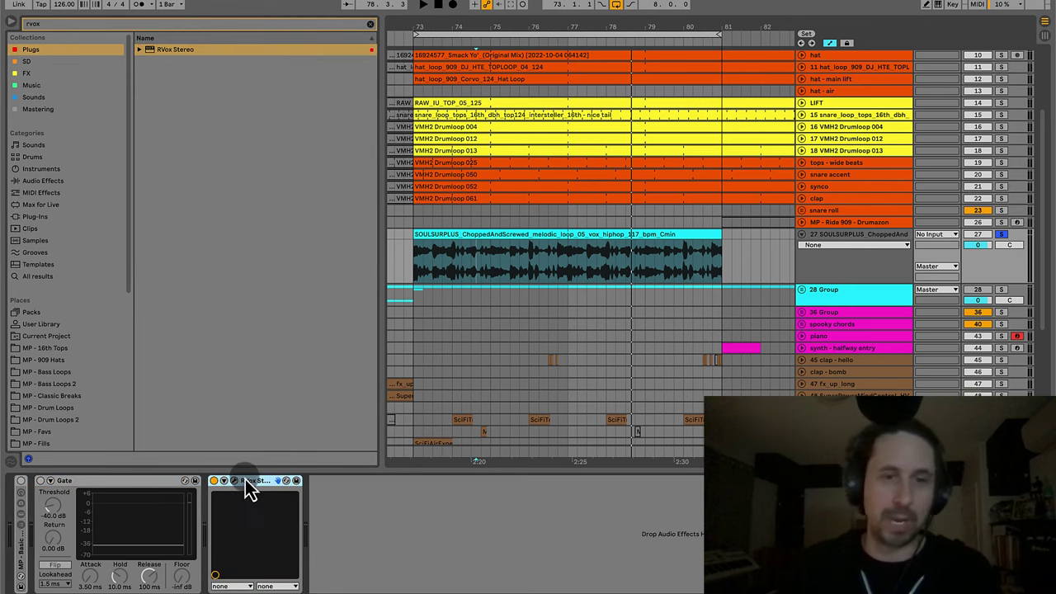
Set the gate threshold in RVox to about -22.
drag(248, 289, 252, 235)
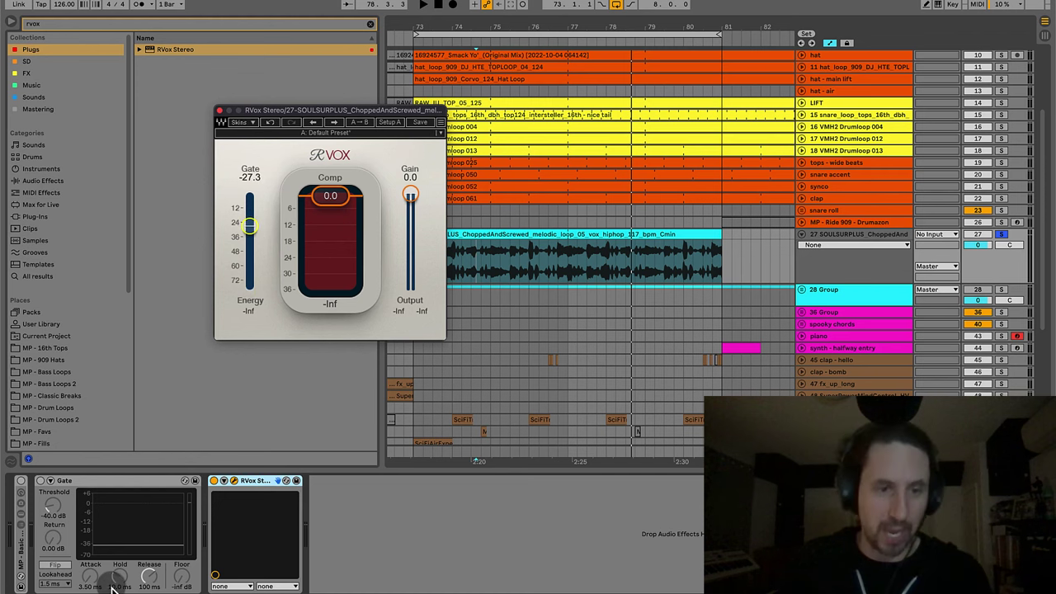
drag(251, 223, 251, 223)
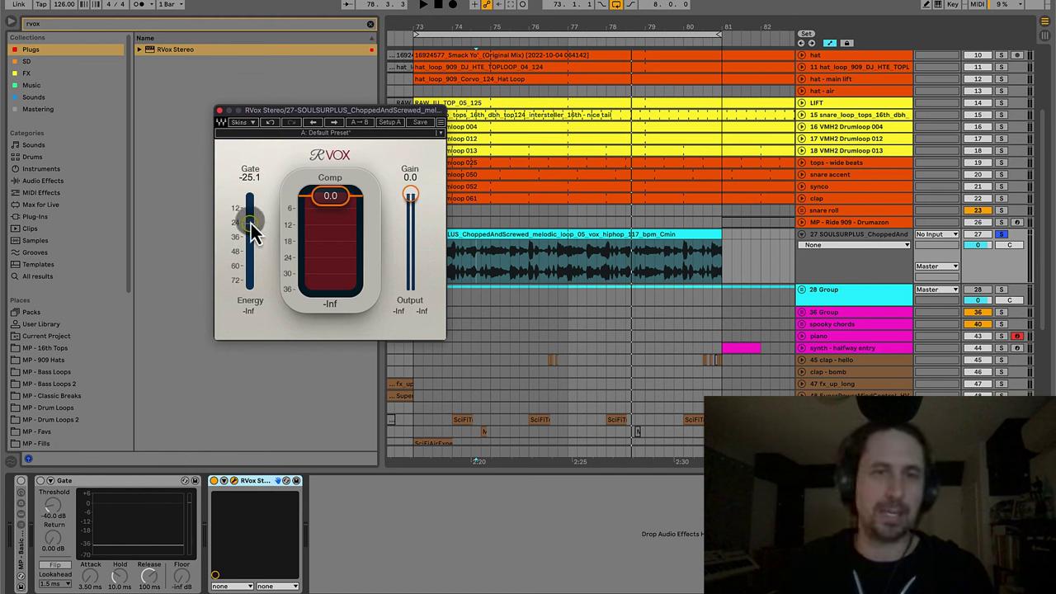
drag(250, 224, 250, 215)
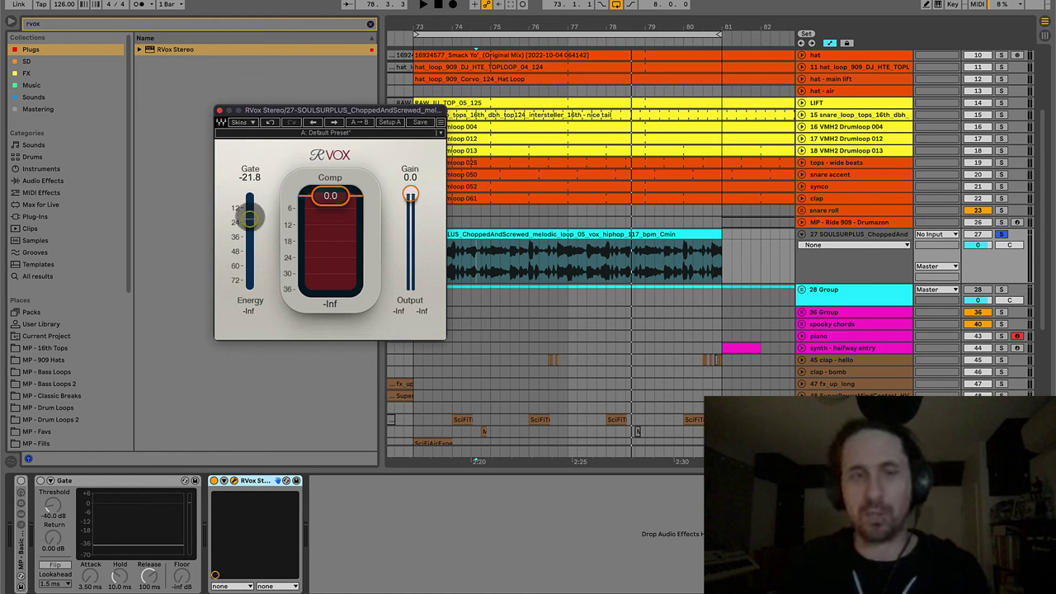
Audition the vocal loop with RVox's gate raised to -17.1, and ease the gate back to -20.4.
key(space)
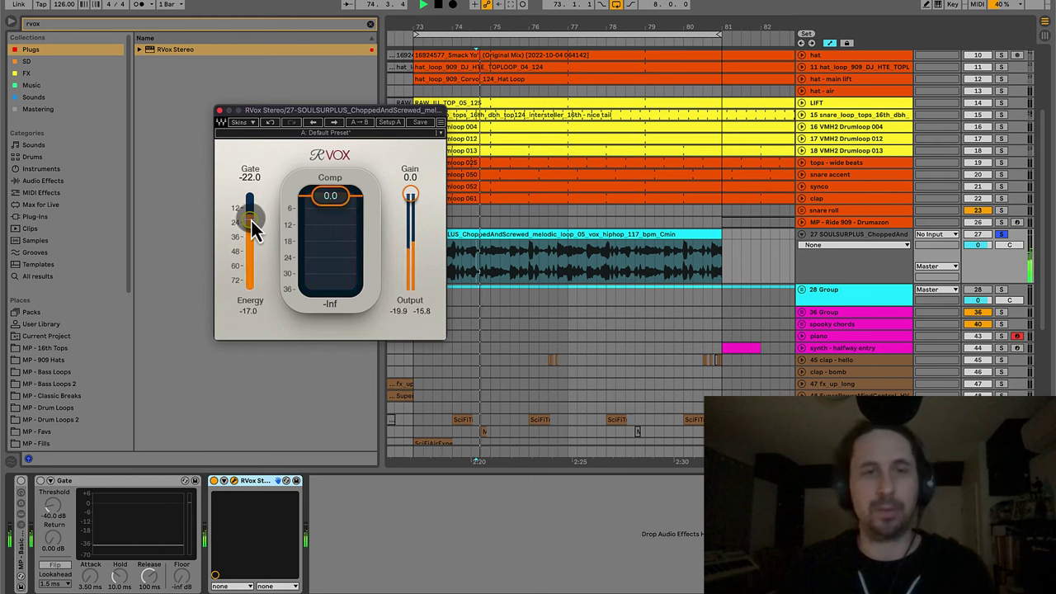
mouse_move(251, 219)
mouse_down()
mouse_move(256, 168)
mouse_move(248, 212)
mouse_up()
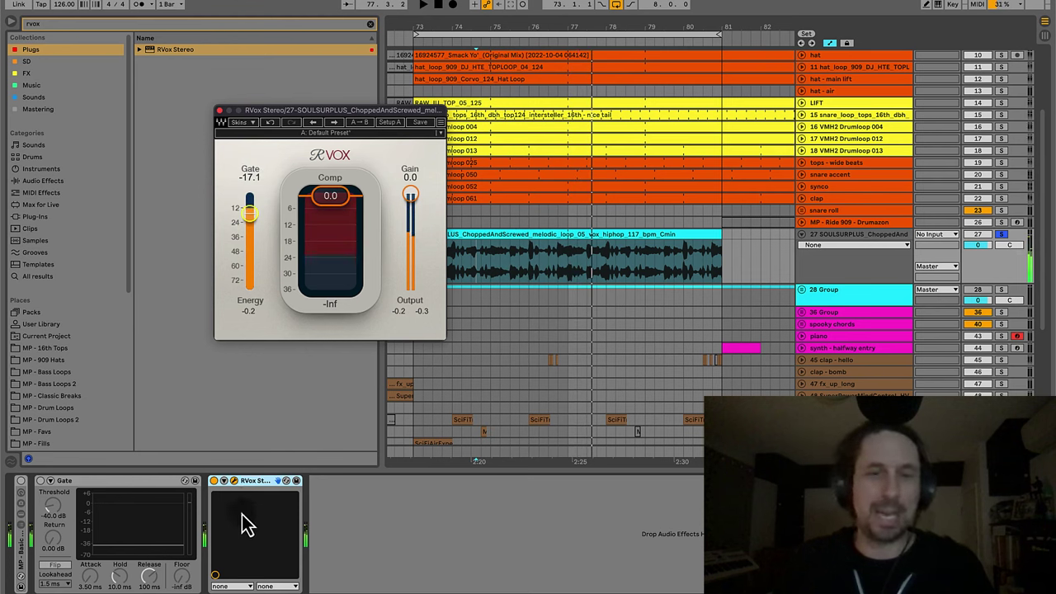
click(262, 490)
click(250, 208)
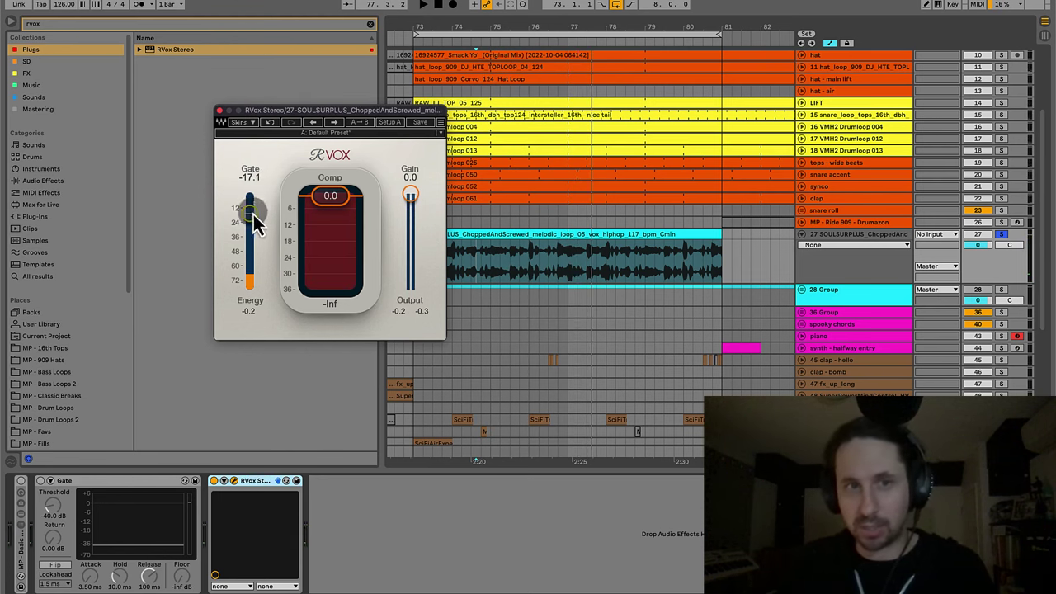
mouse_move(248, 213)
mouse_down()
mouse_move(250, 227)
mouse_move(247, 201)
mouse_move(252, 230)
mouse_up()
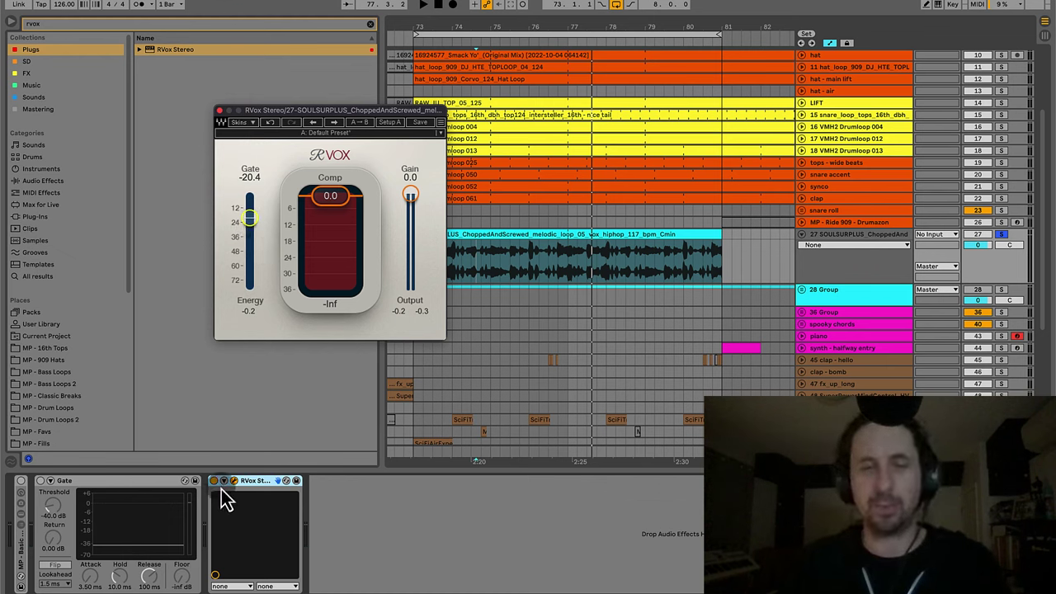
Check the De-Essing entry in the Google Docs notes, return to Ableton Live, and remove RVox Stereo from the vocal chain.
click(259, 486)
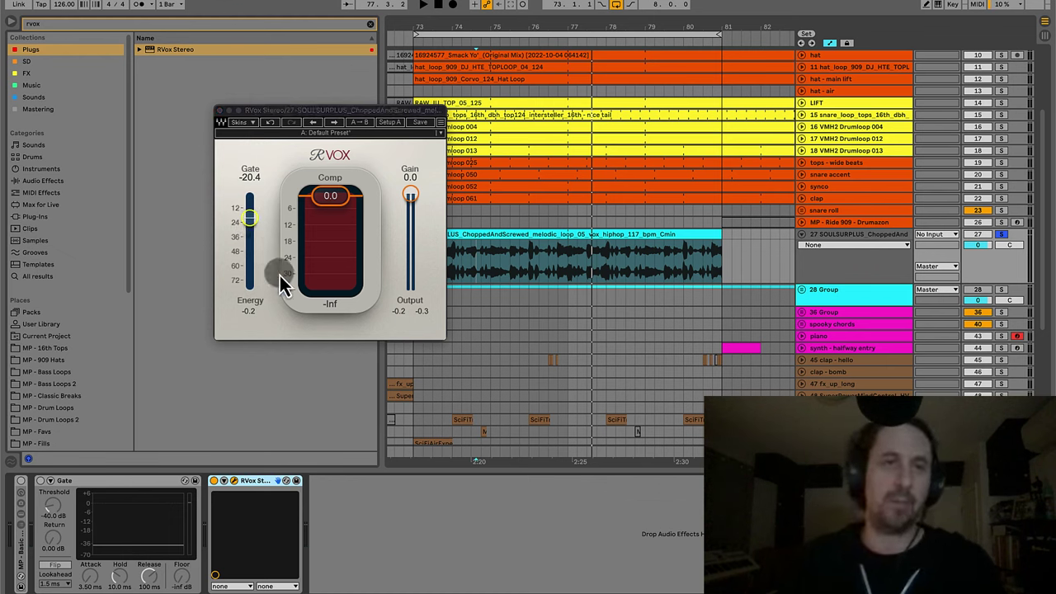
key(super+Tab)
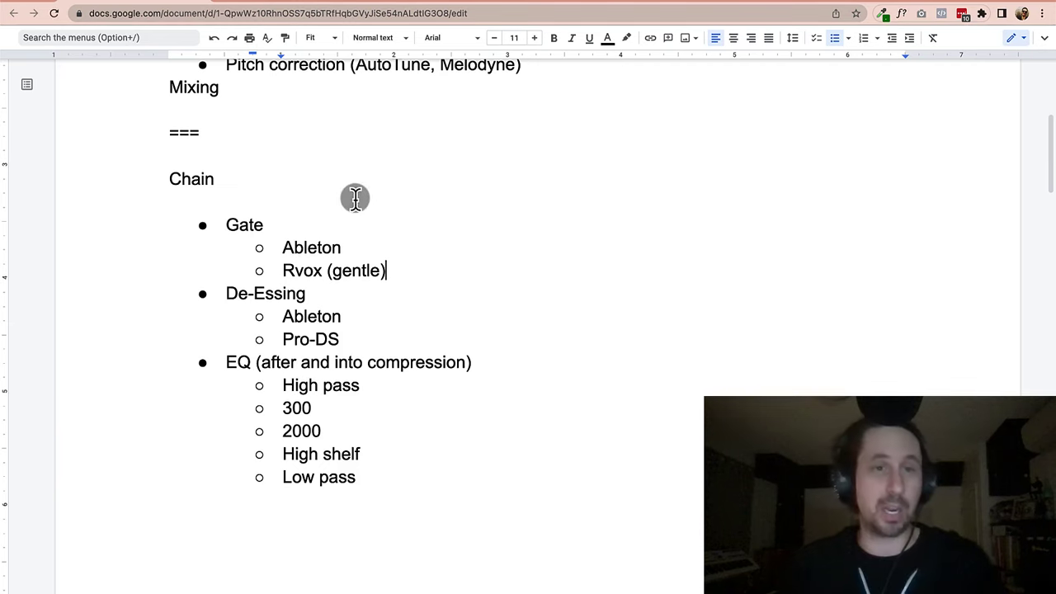
click(348, 295)
double_click(350, 294)
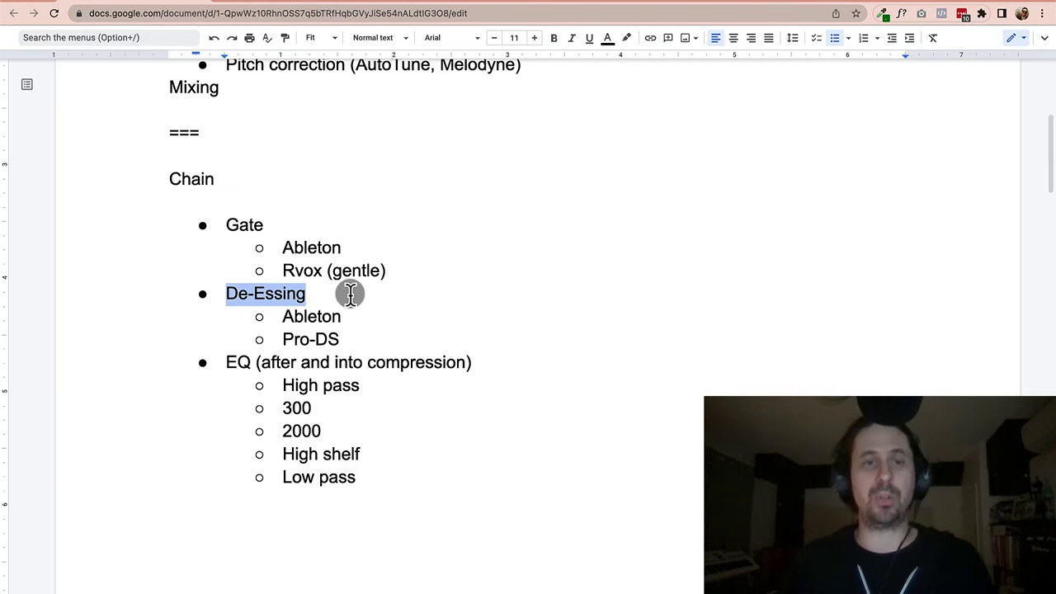
key(super+Tab)
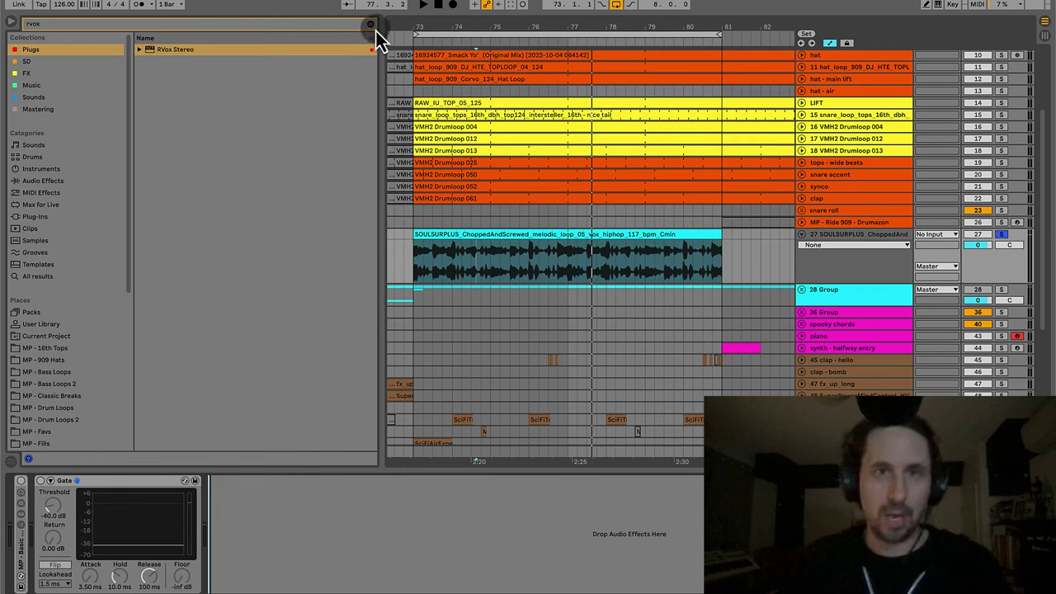
Clear the rvox search and expand the Compressor's presets in the browser.
click(370, 25)
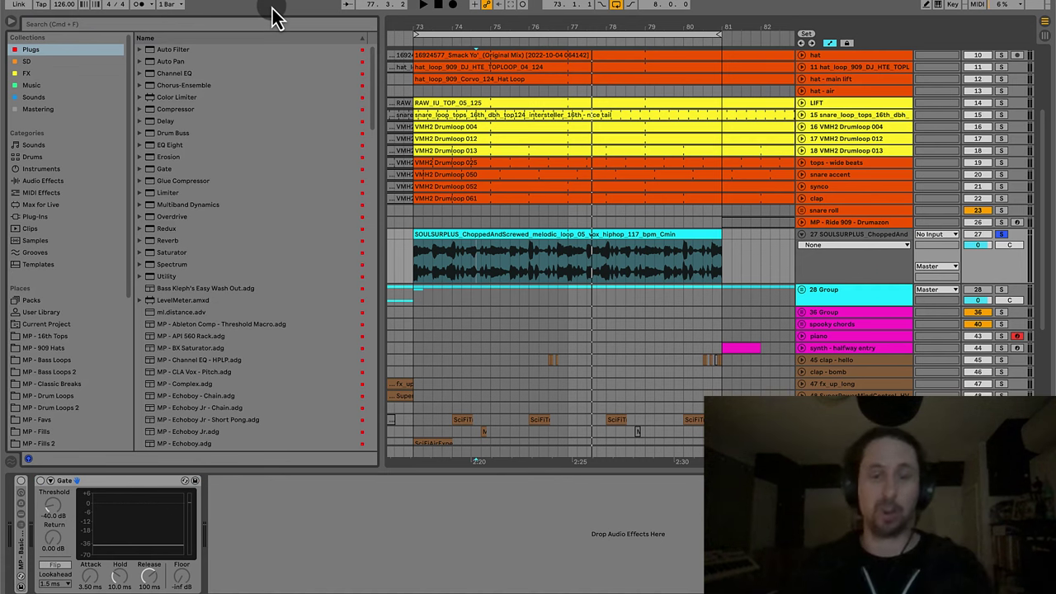
click(487, 544)
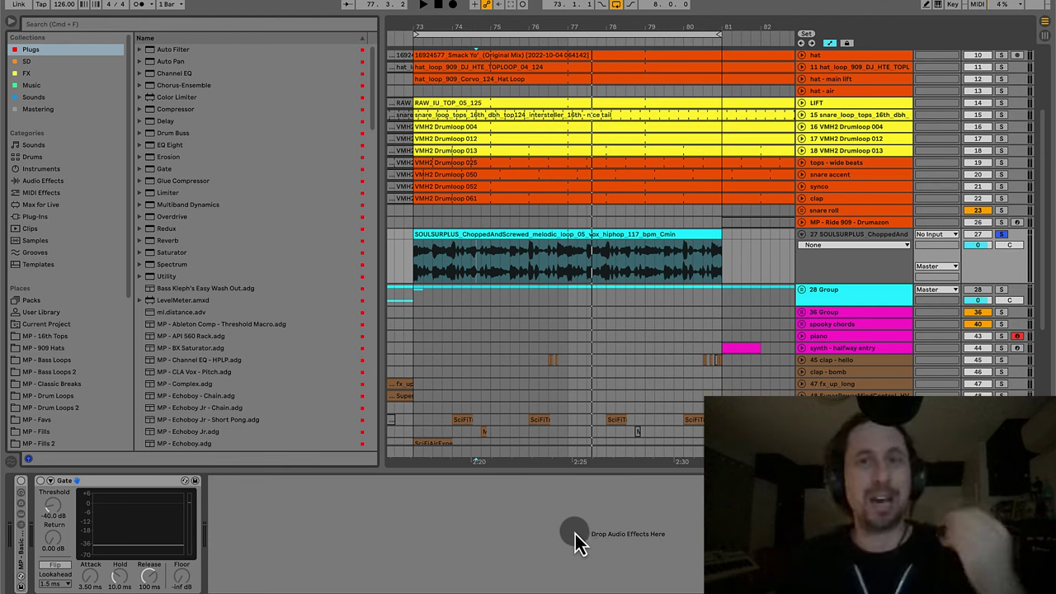
click(392, 544)
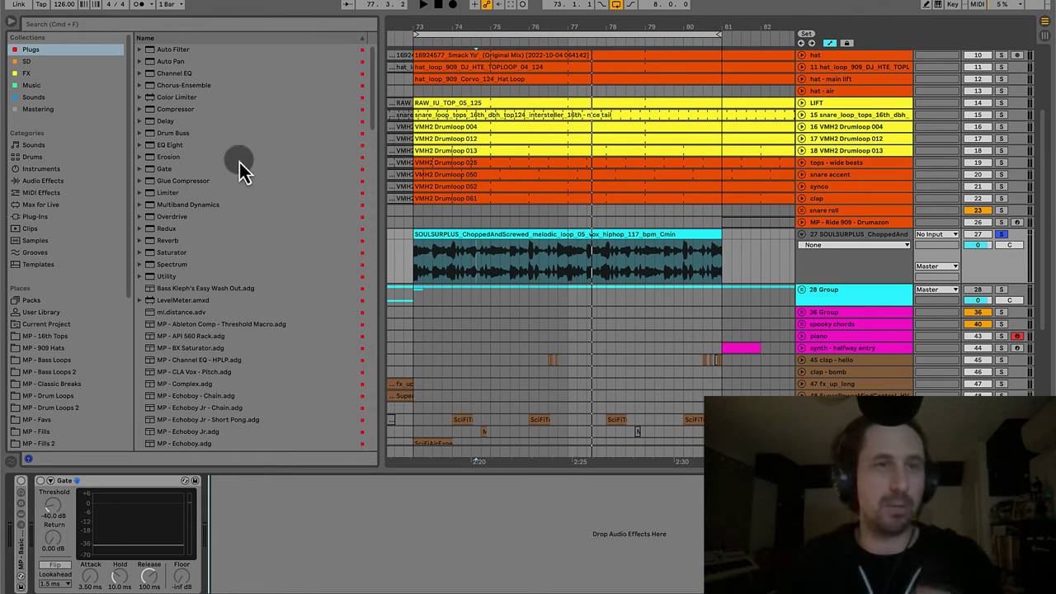
click(190, 25)
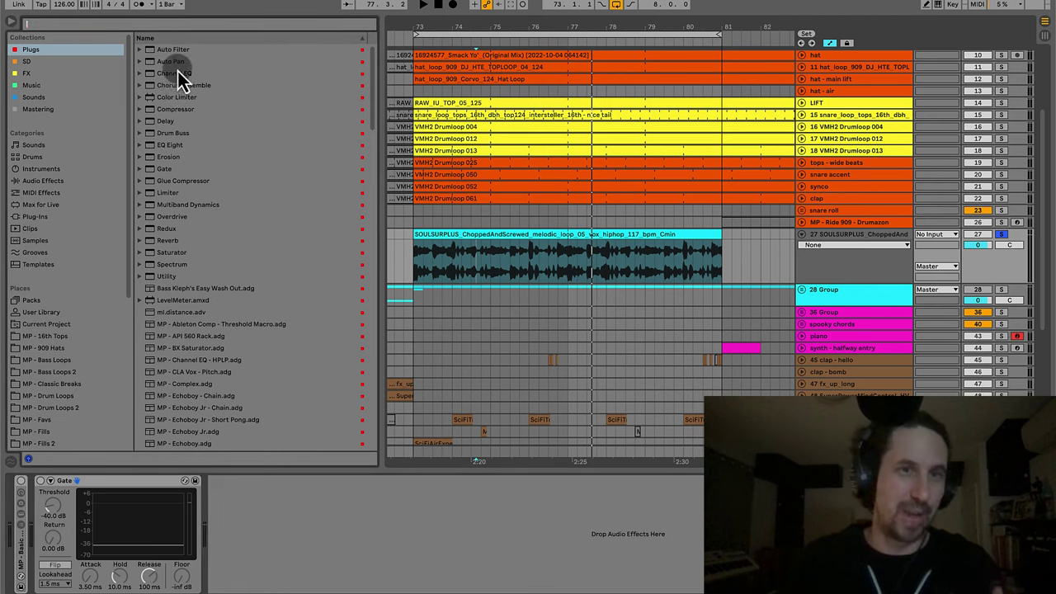
click(175, 107)
key(Right)
key(Down)
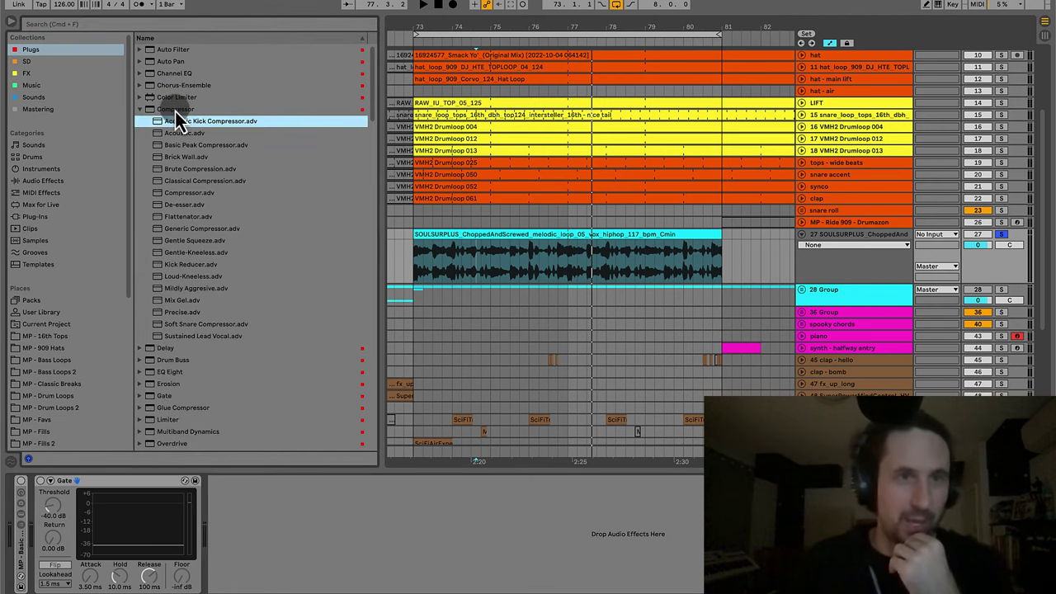
Add the Compressor's De-esser preset after the Gate on the vocal track and collapse the preset list.
click(240, 207)
click(192, 180)
click(183, 194)
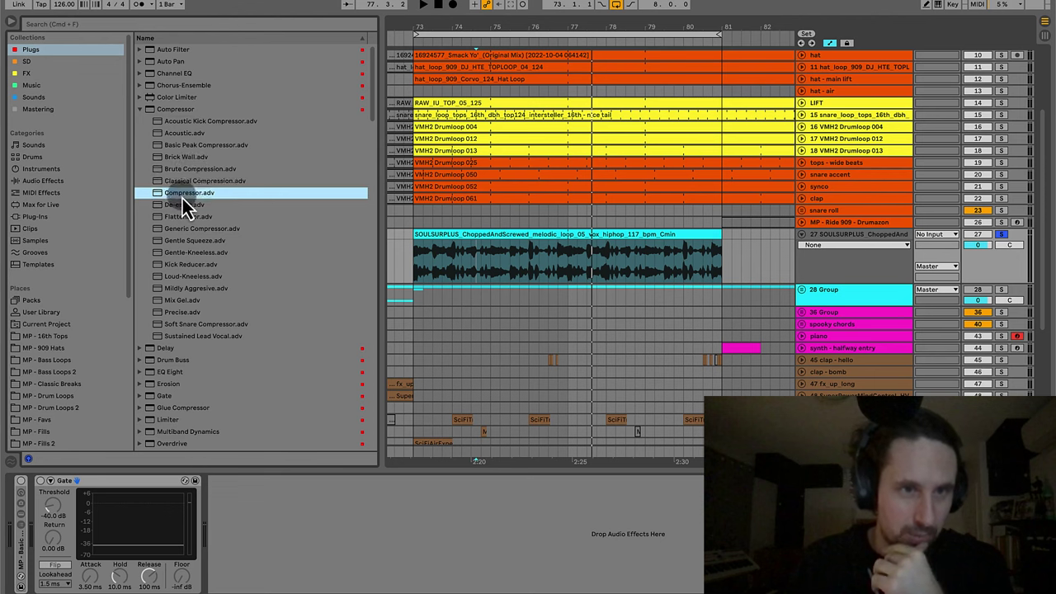
click(188, 264)
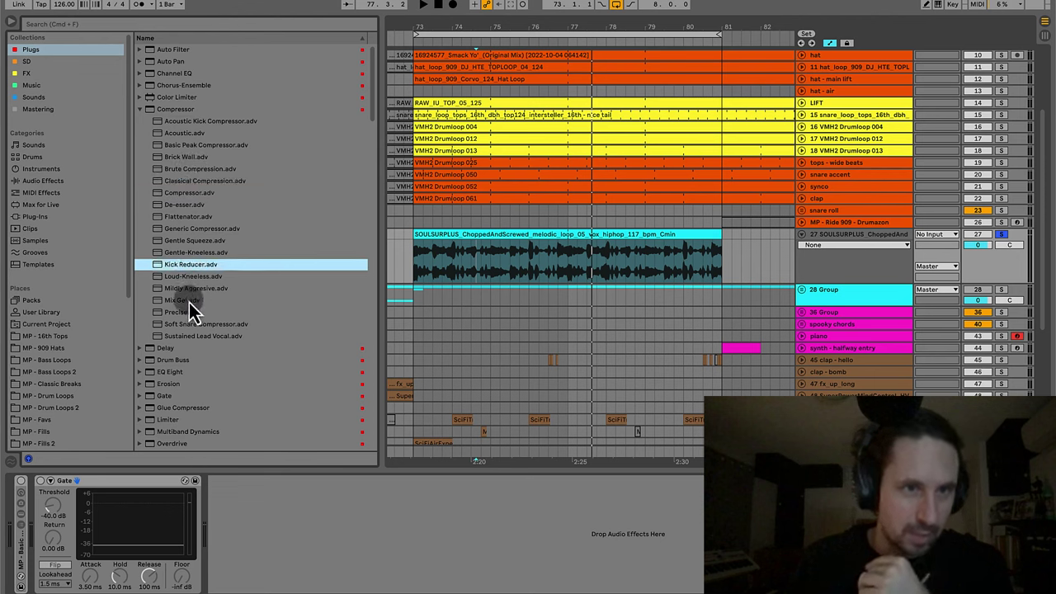
click(188, 208)
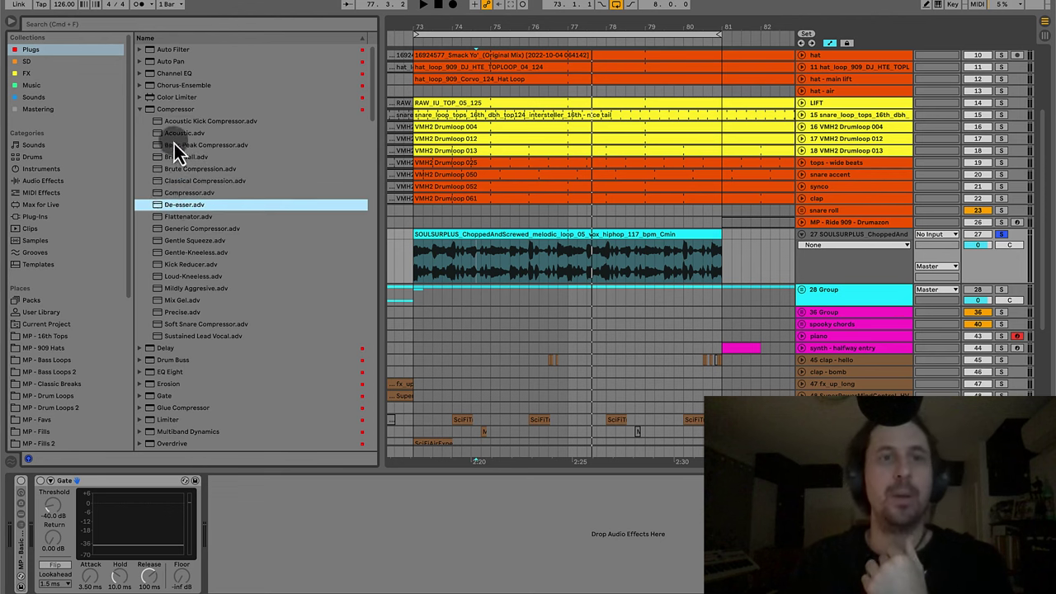
drag(172, 206, 294, 558)
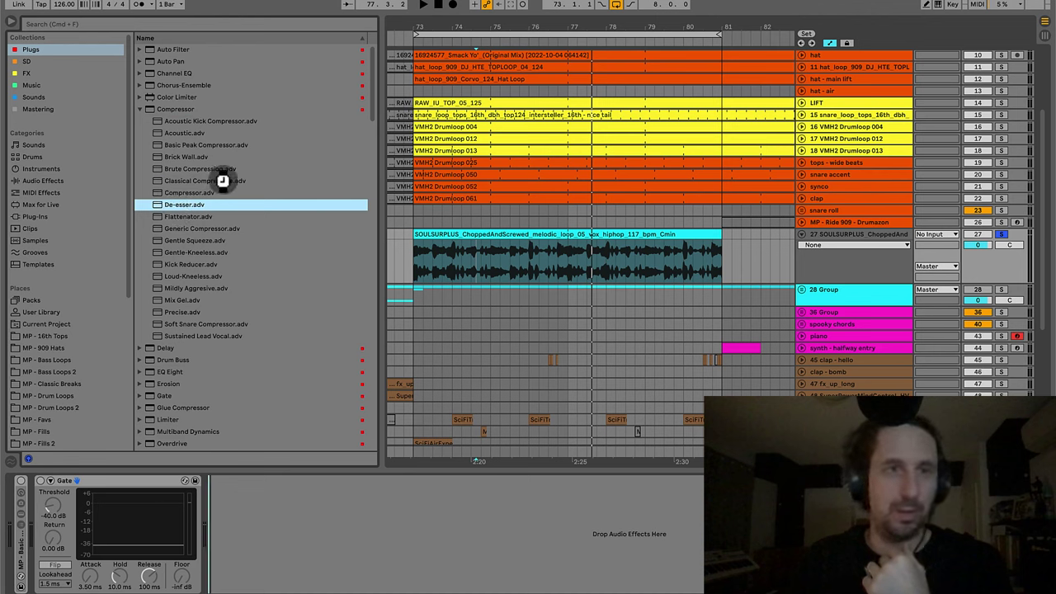
click(188, 110)
click(187, 111)
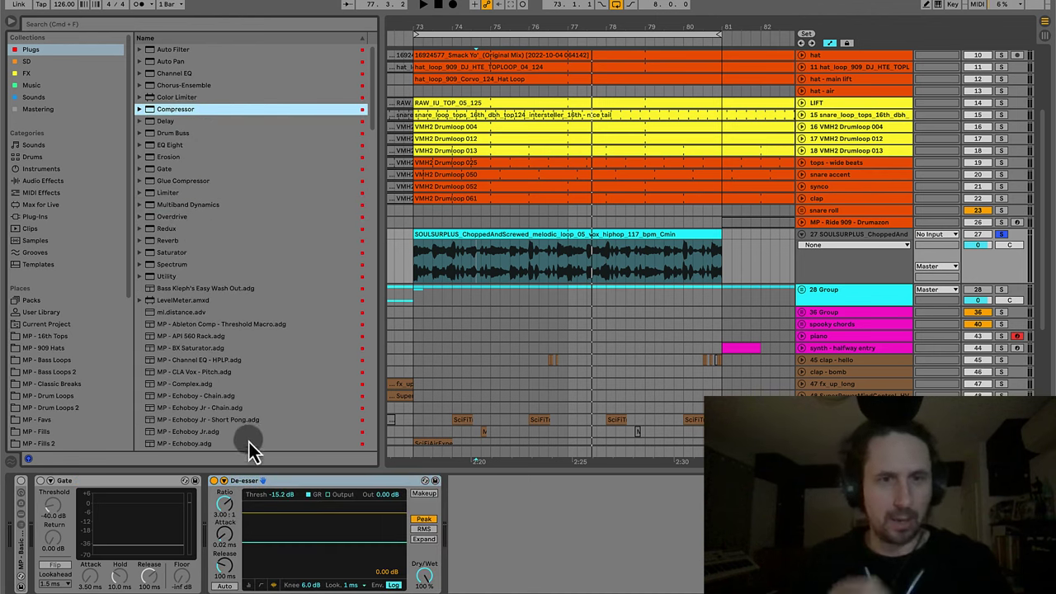
Show the De-esser's sidechain EQ settings and briefly switch its sidechain listen on and off.
click(262, 481)
click(224, 481)
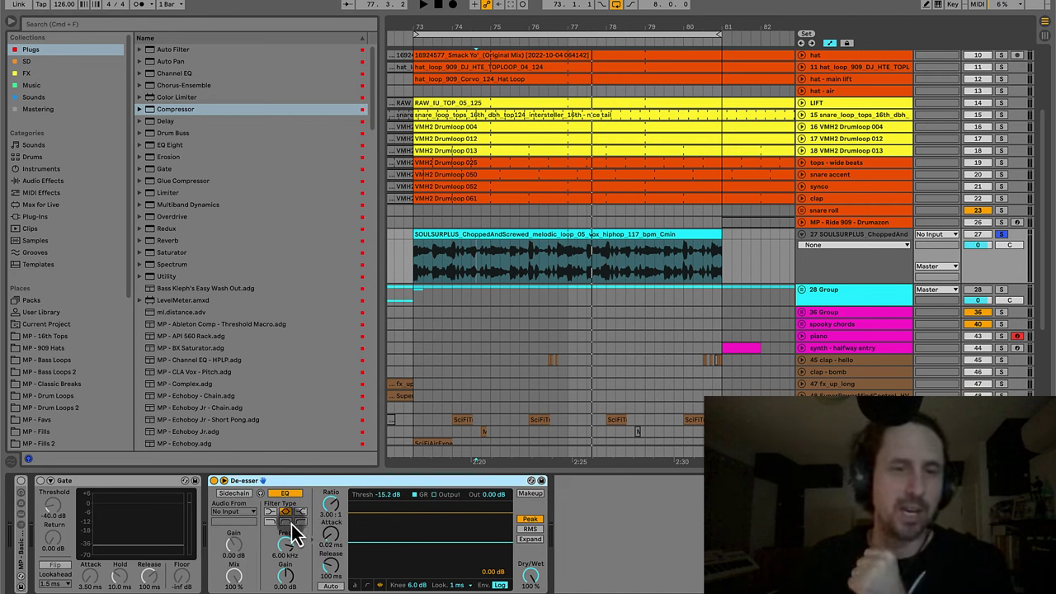
click(261, 494)
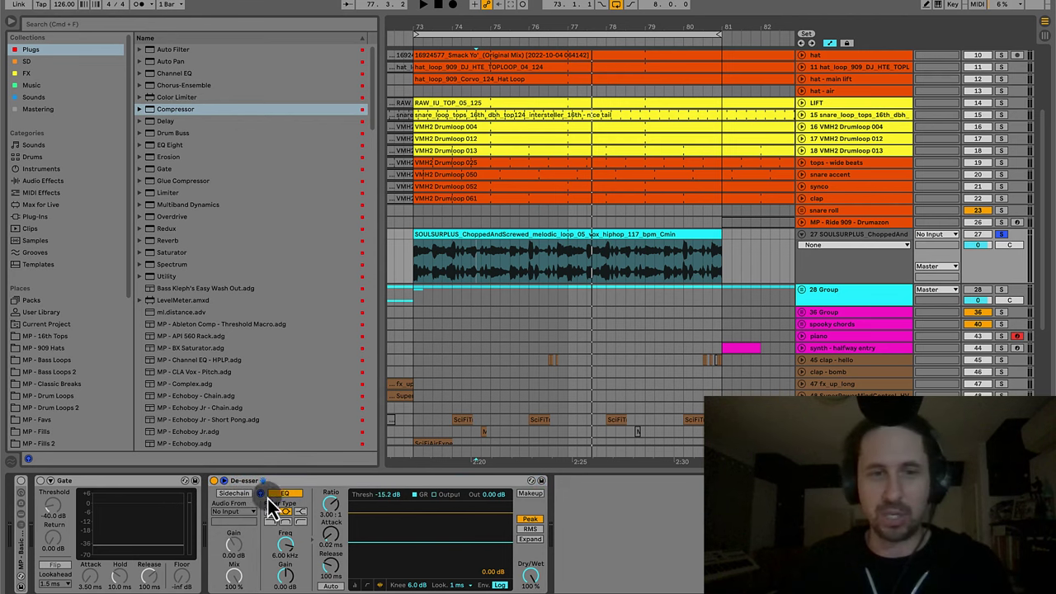
click(260, 494)
click(224, 482)
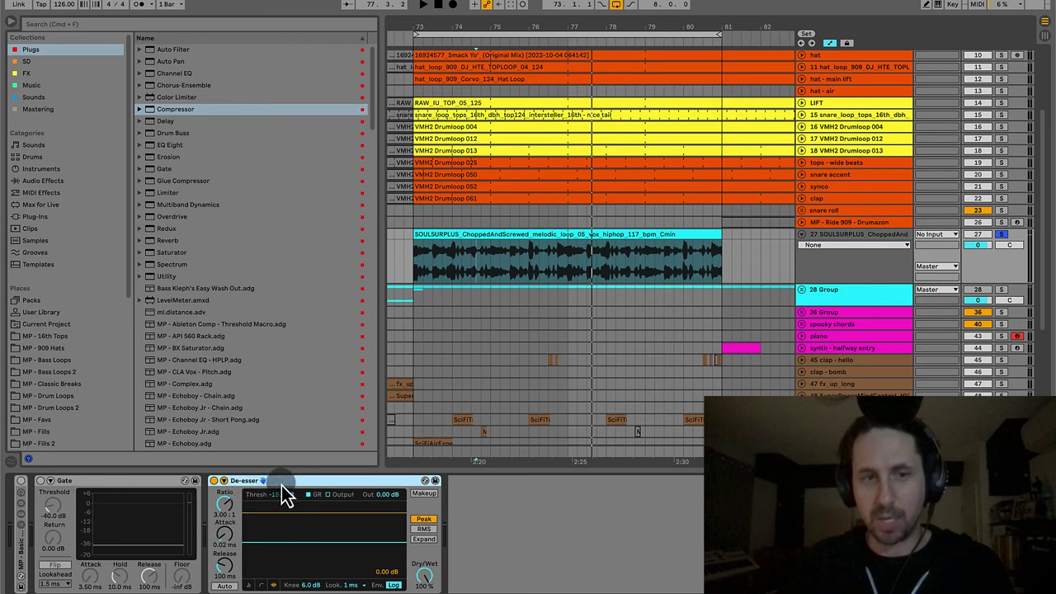
click(224, 482)
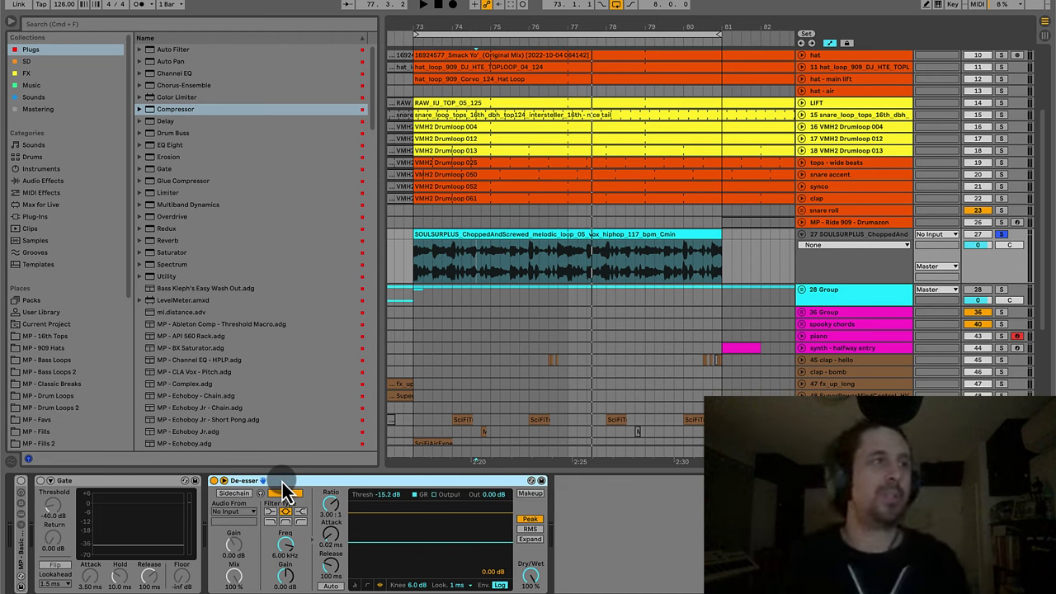
Audition the vocal loop through the De-esser, and select the short, quiet stretch of the vocal waveform just before bar 76.
drag(424, 31, 590, 229)
key(space)
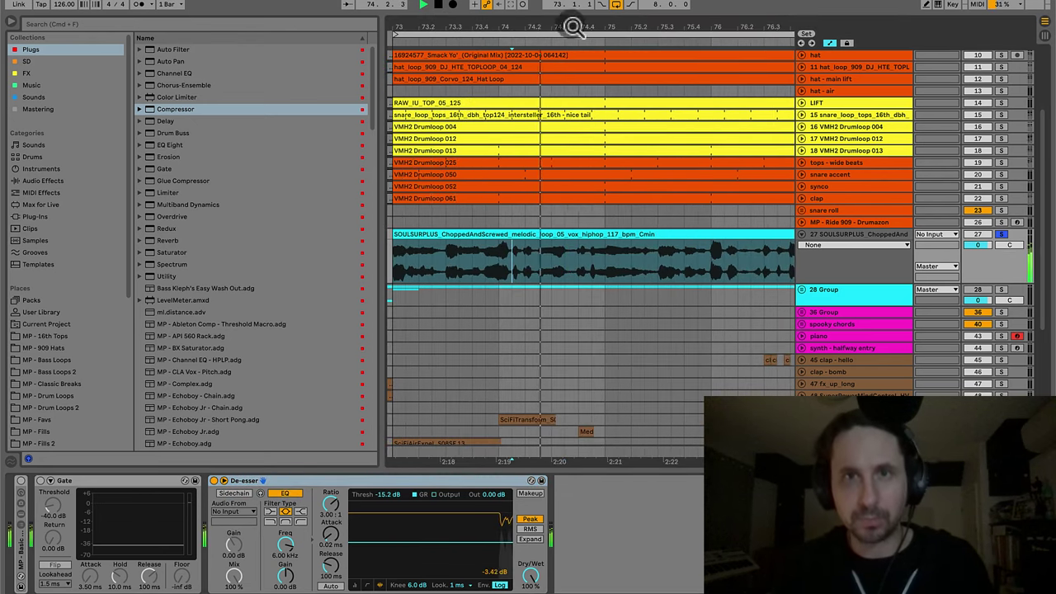
drag(573, 28, 563, 28)
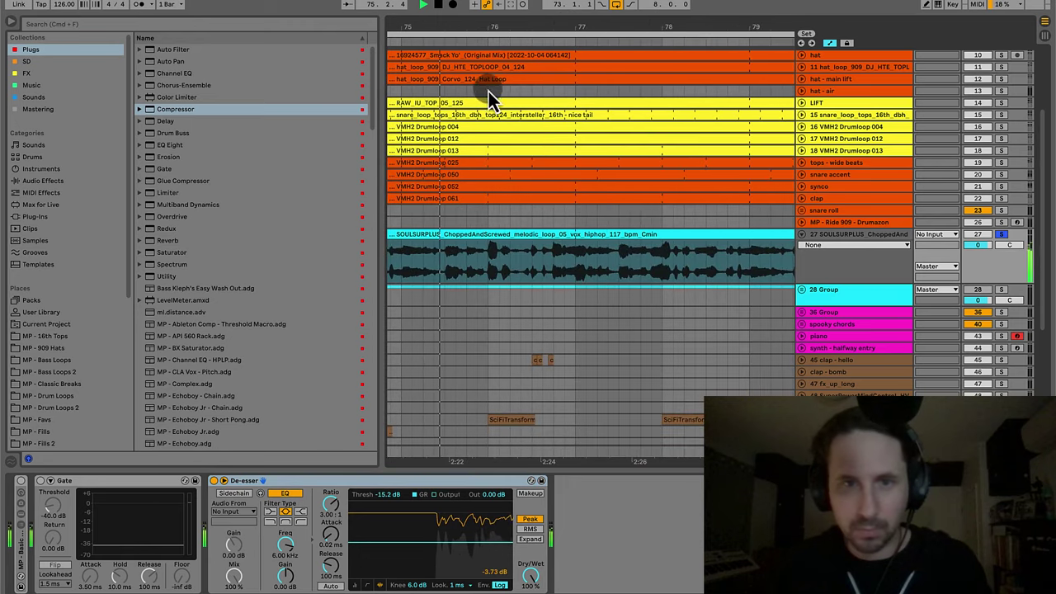
drag(448, 30, 448, 43)
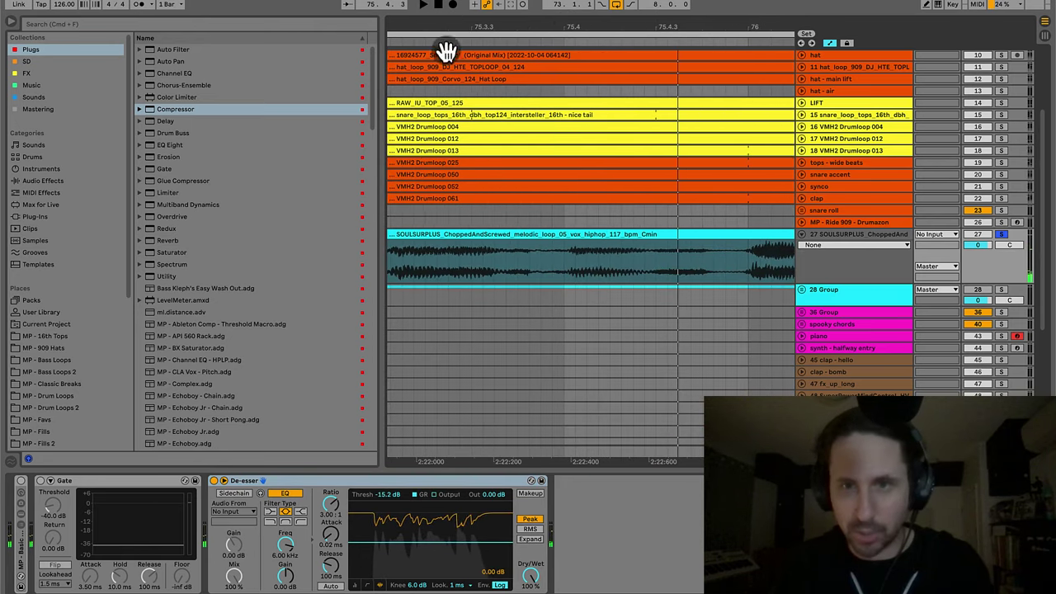
drag(645, 262, 716, 263)
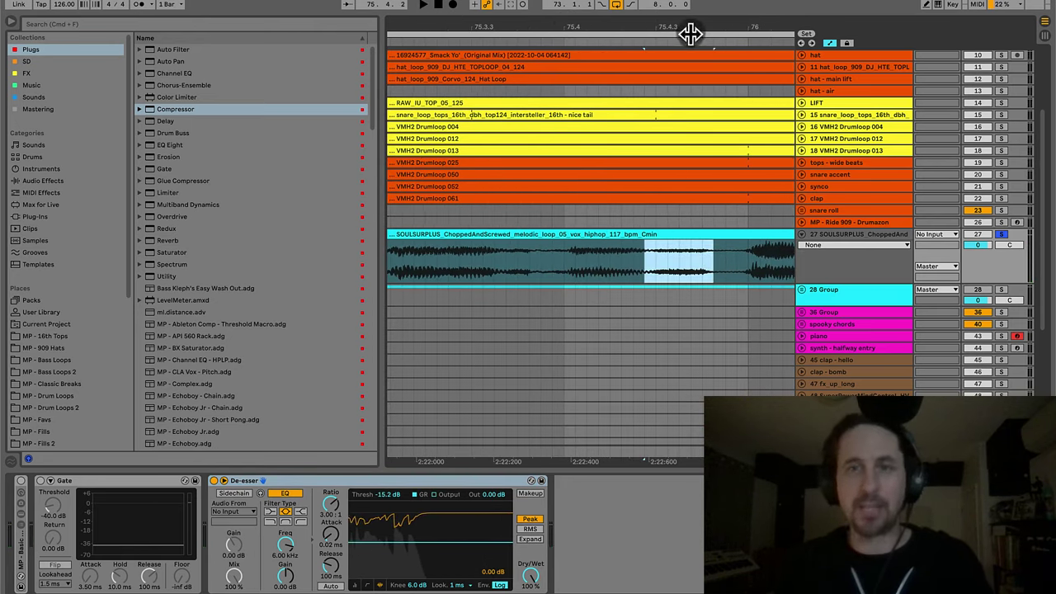
Reselect the short, quiet sibilant stretch of the vocal waveform around 75.4.3, ahead of bar 76.
drag(690, 33, 639, 28)
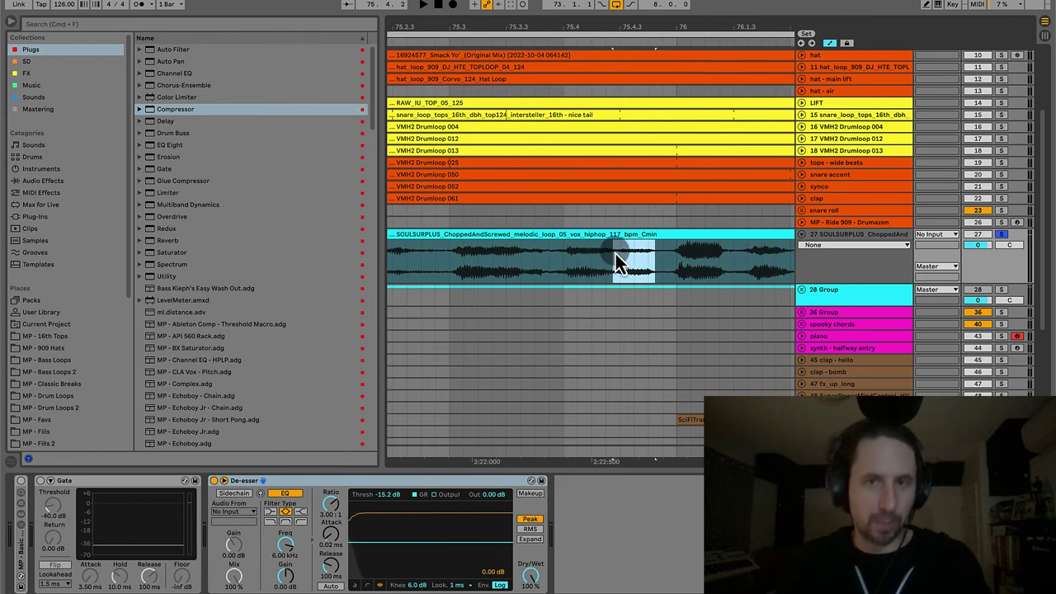
drag(620, 257, 648, 258)
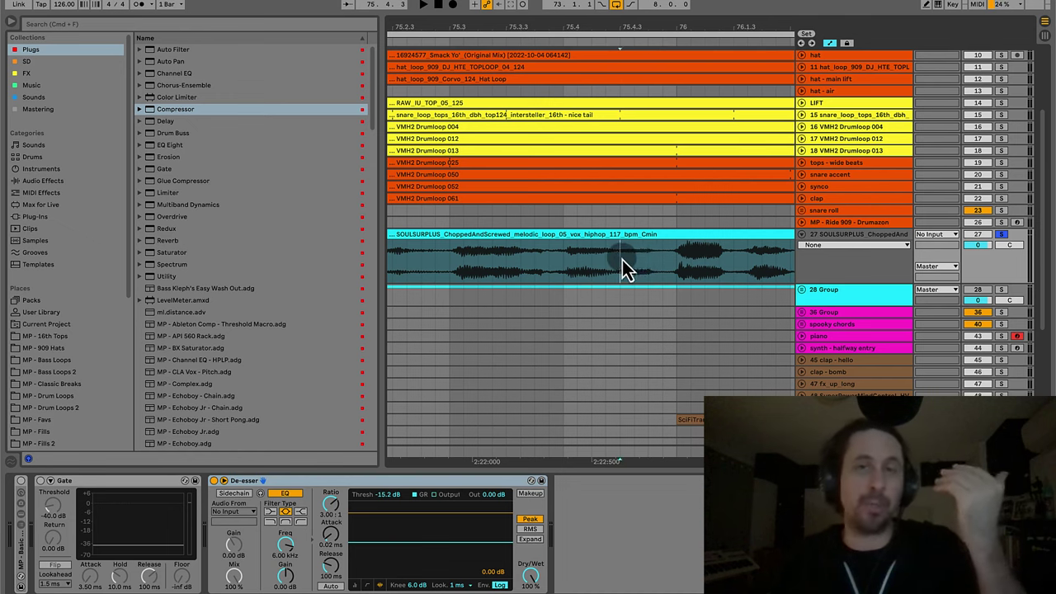
drag(623, 260, 658, 265)
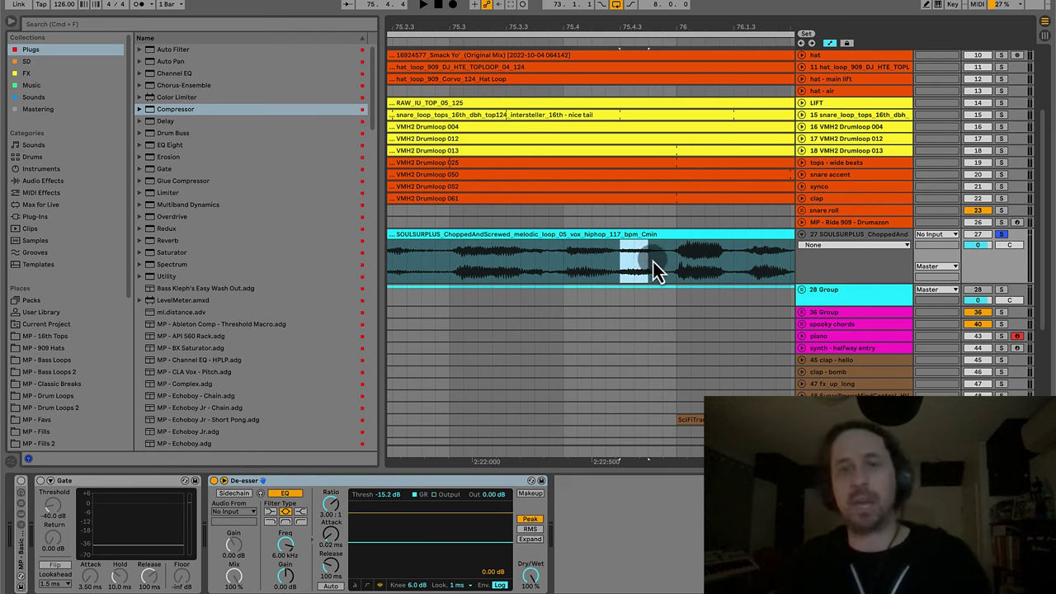
Toggle the De-esser's sidechain listen, external Sidechain and EQ switches one after another, returning each to its original state.
click(295, 485)
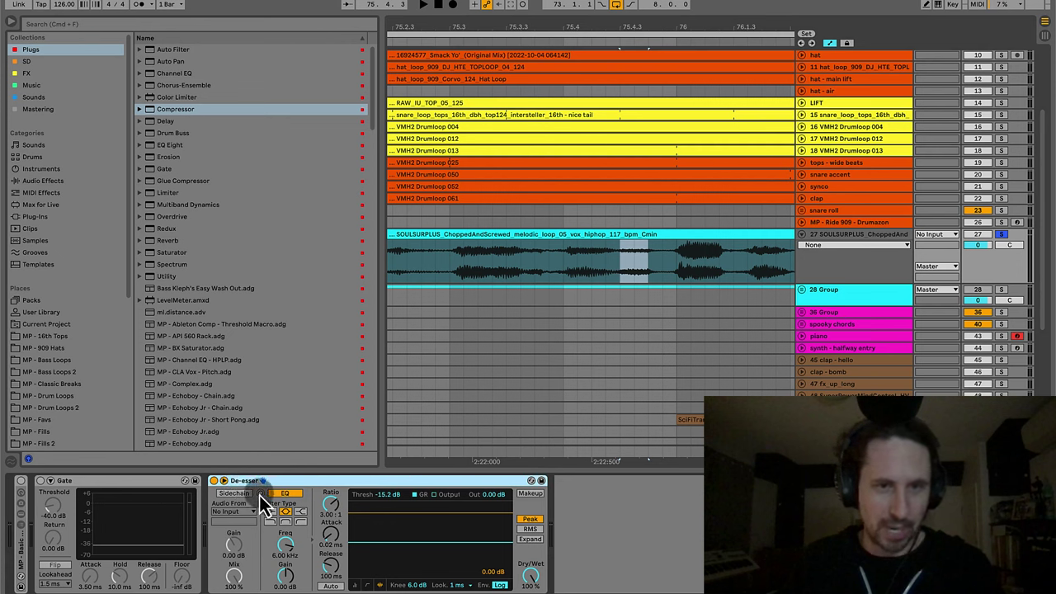
click(261, 494)
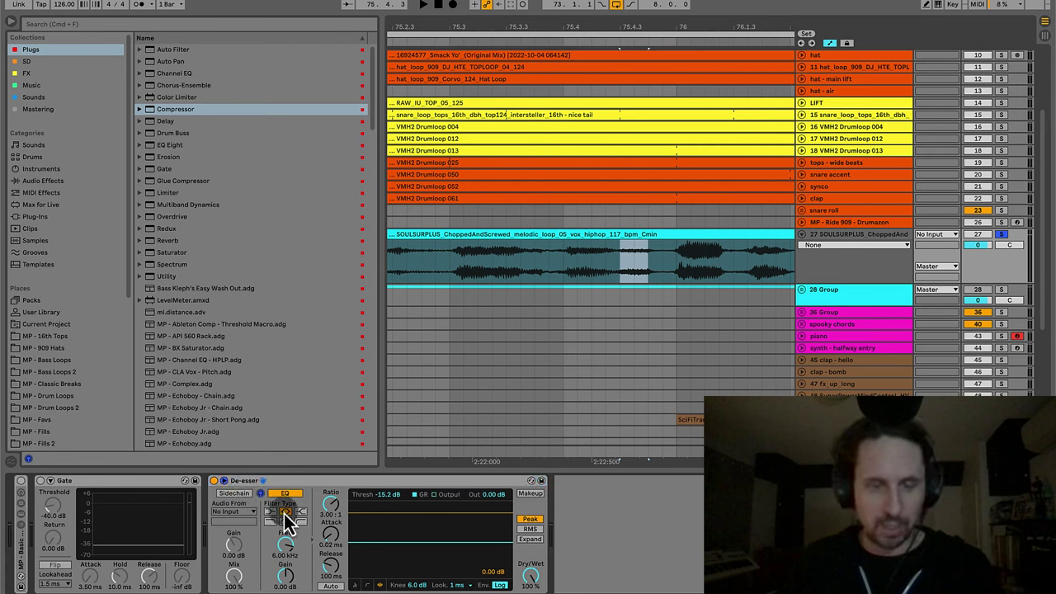
click(264, 496)
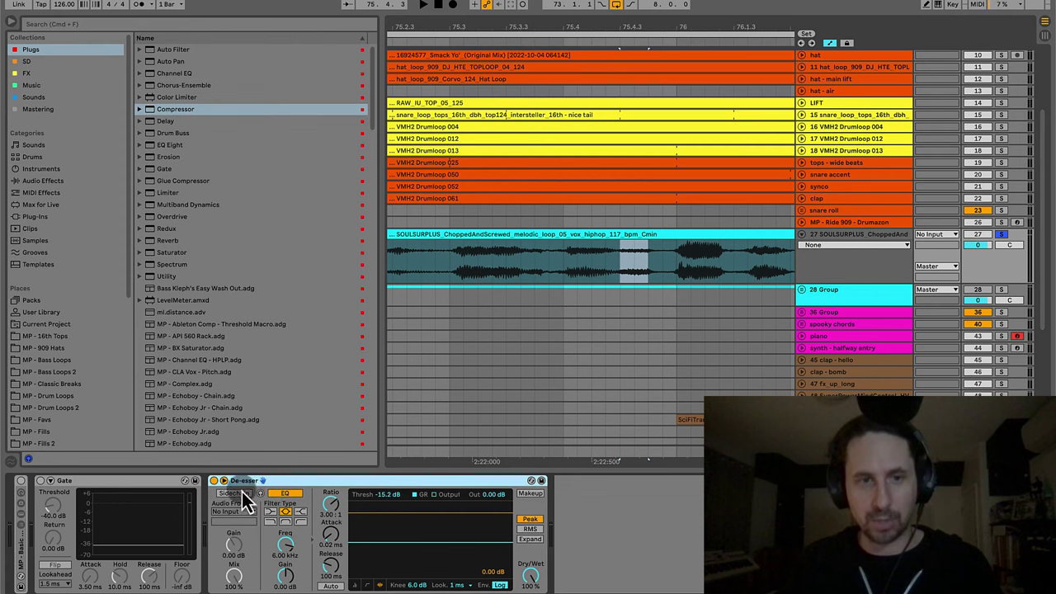
click(234, 493)
click(230, 495)
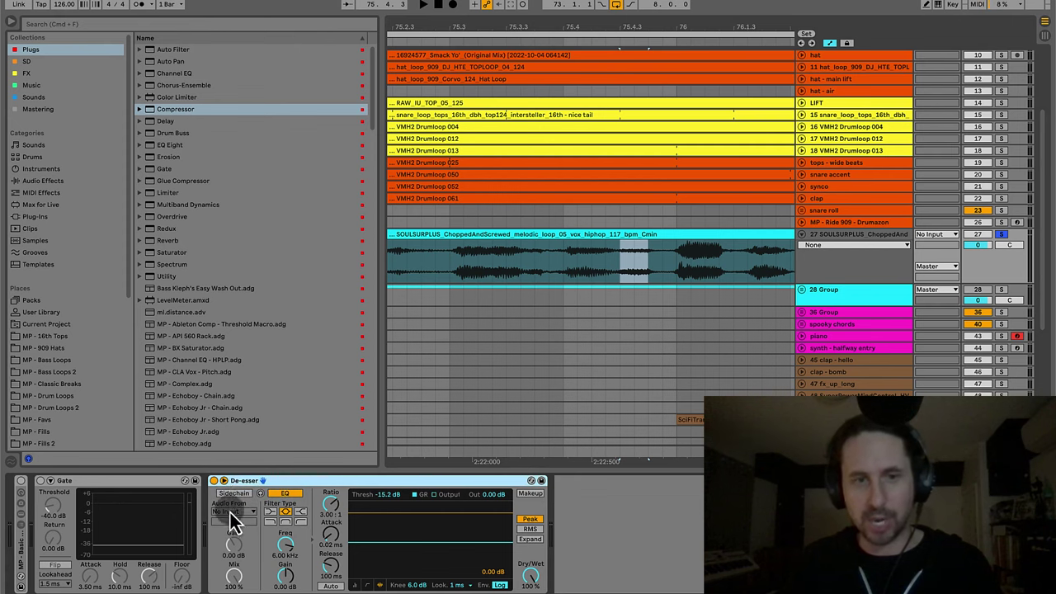
click(285, 495)
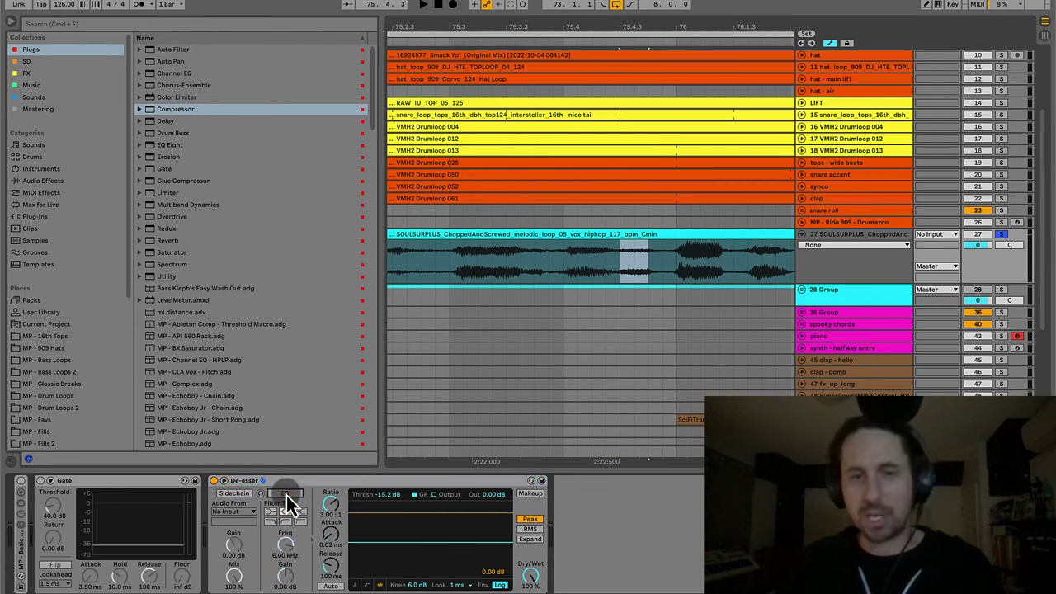
click(286, 495)
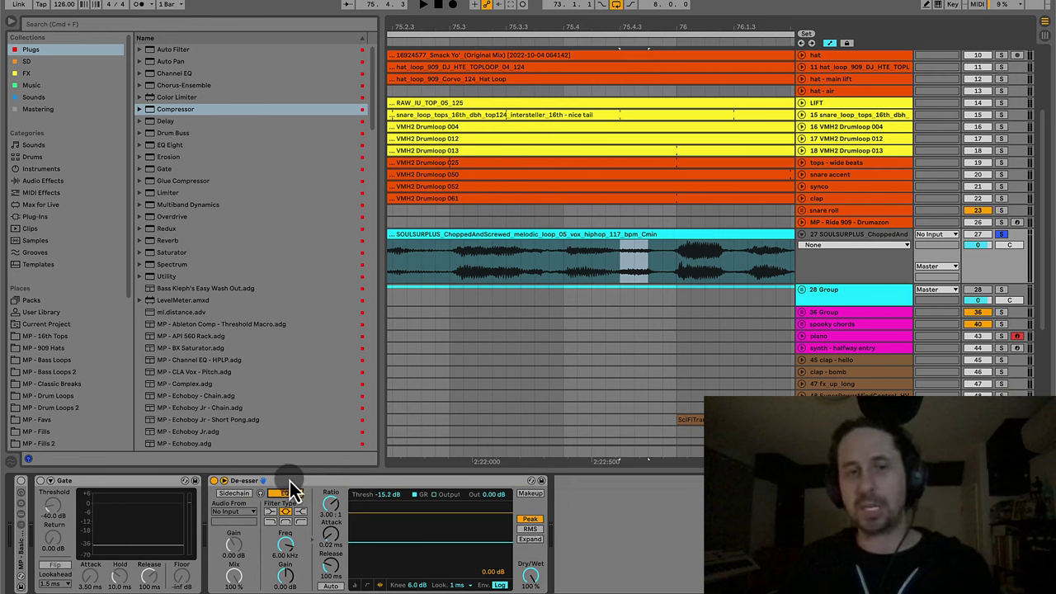
Enable the De-esser's sidechain listen and audition the filtered trigger signal over the full vocal loop from bar 73.
click(290, 481)
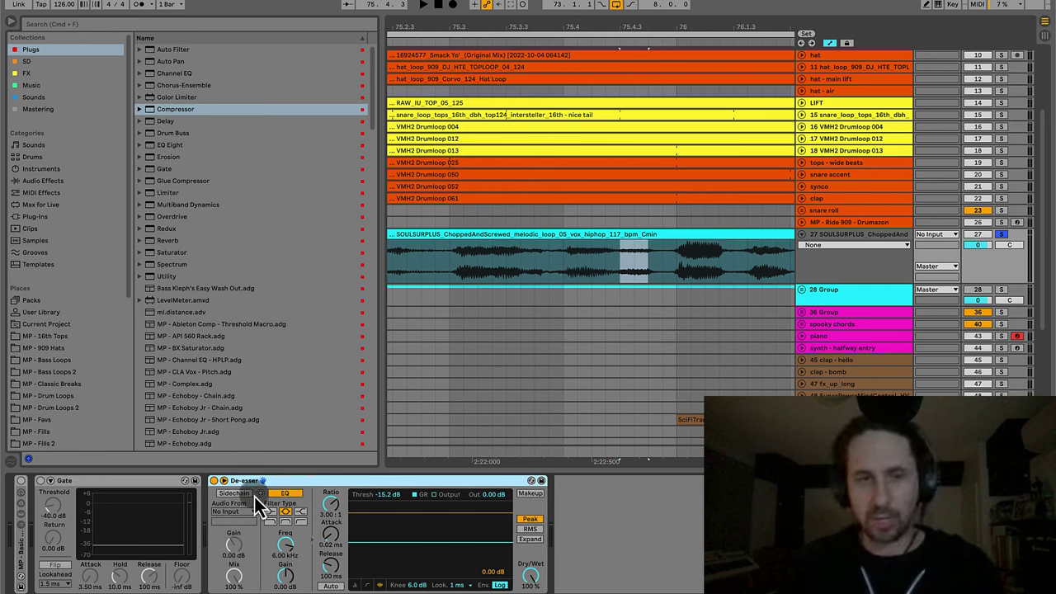
click(262, 495)
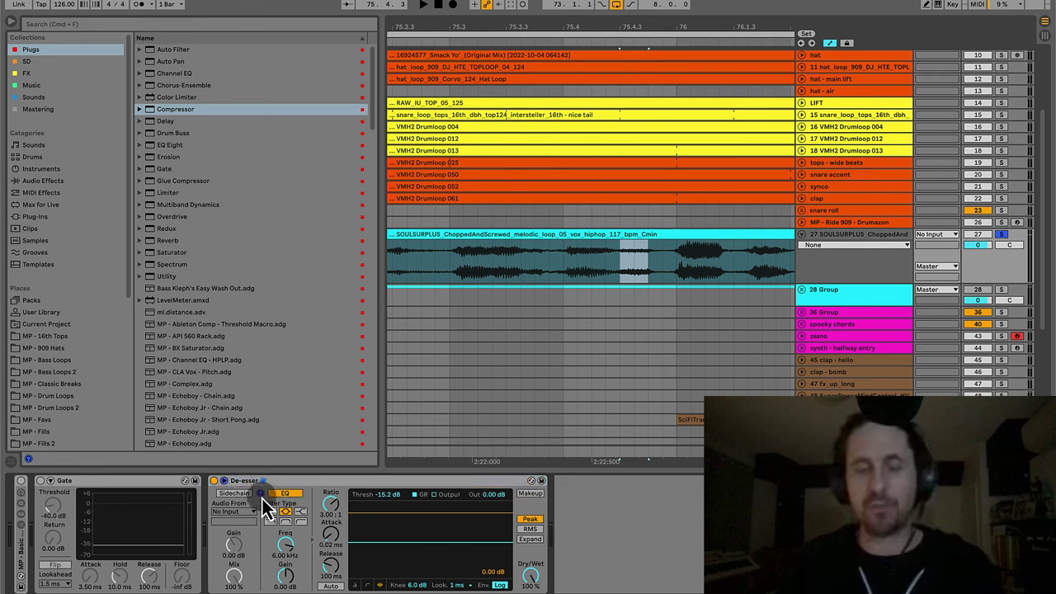
key(space)
drag(656, 28, 658, 5)
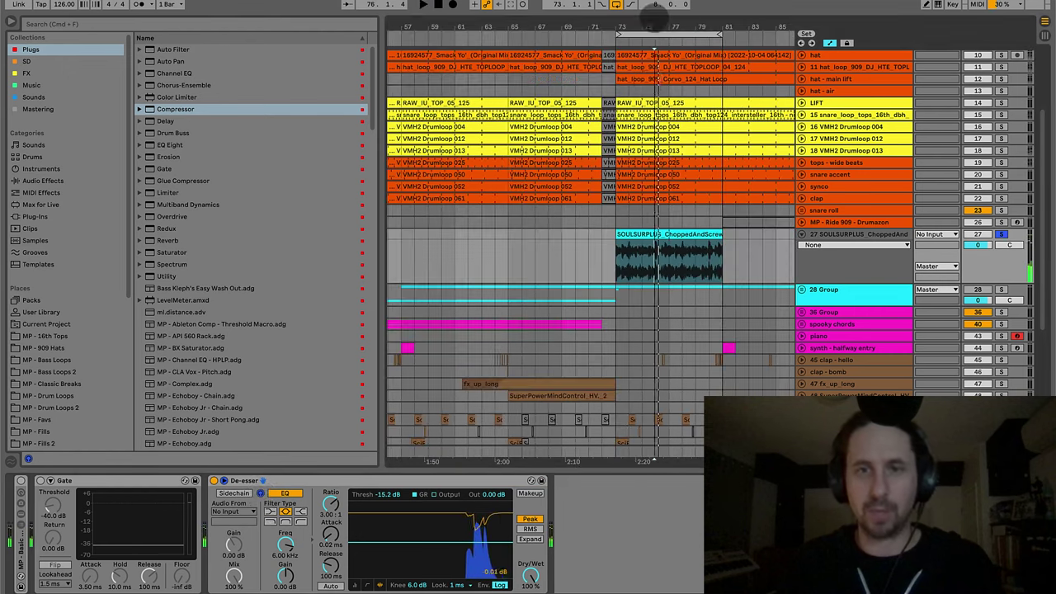
click(620, 107)
drag(728, 33, 661, 28)
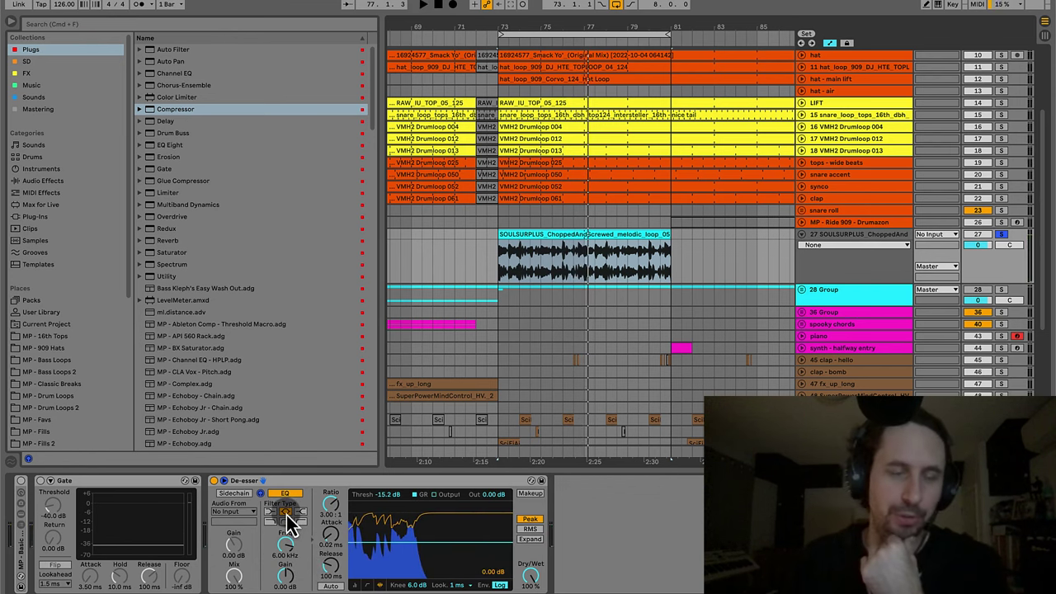
Adjust the De-esser's sidechain EQ gain while the vocal loop plays, ending at 0.95 dB.
click(288, 584)
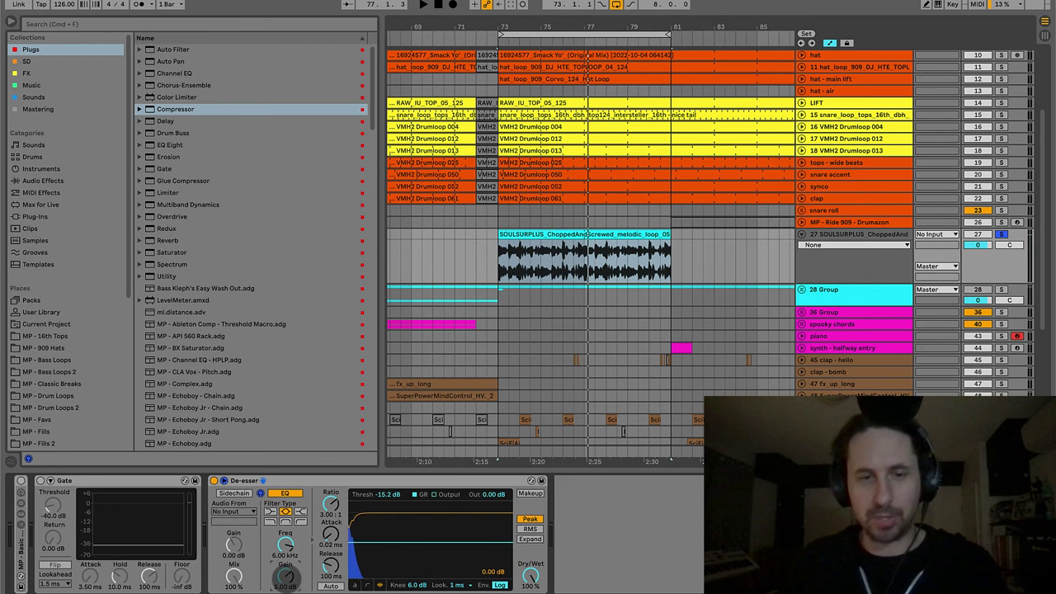
key(space)
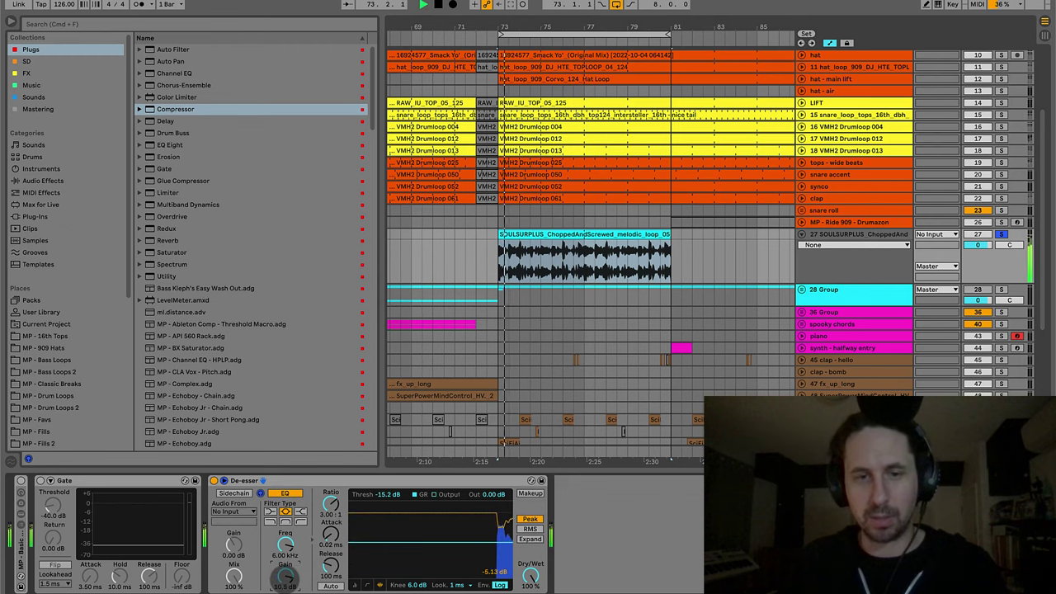
drag(288, 576, 283, 554)
key(space)
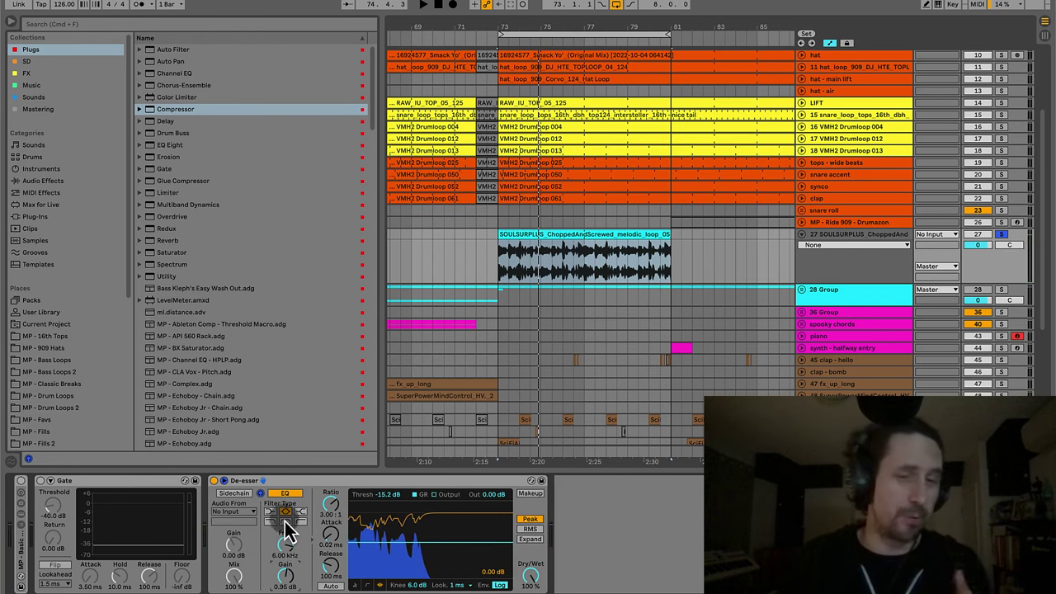
Switch the De-esser's sidechain filter from bell to band-pass, with a frequency of 7.50 kHz and a Q of 4.38.
click(285, 521)
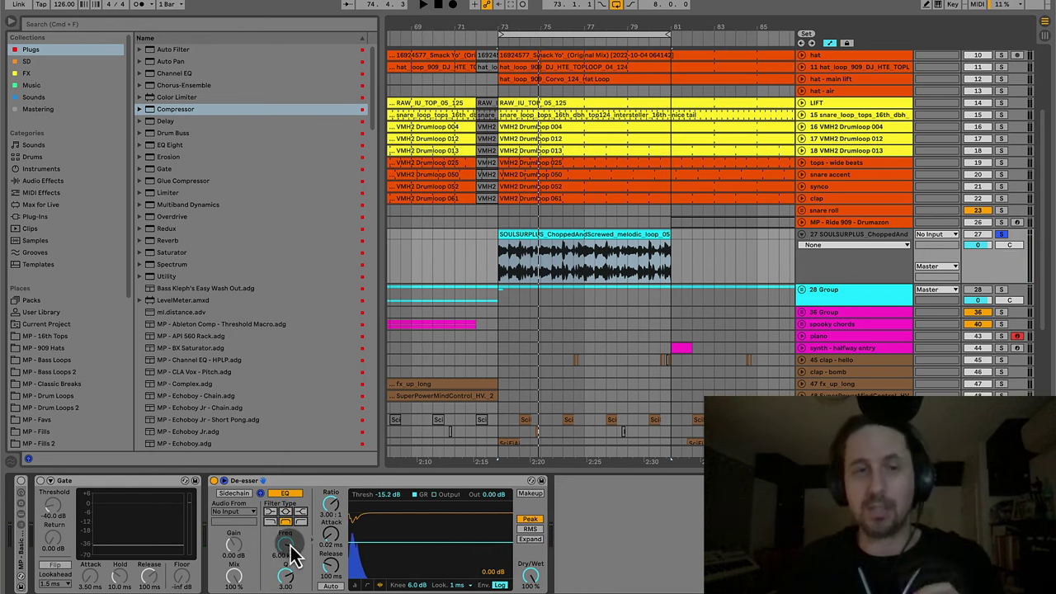
click(285, 513)
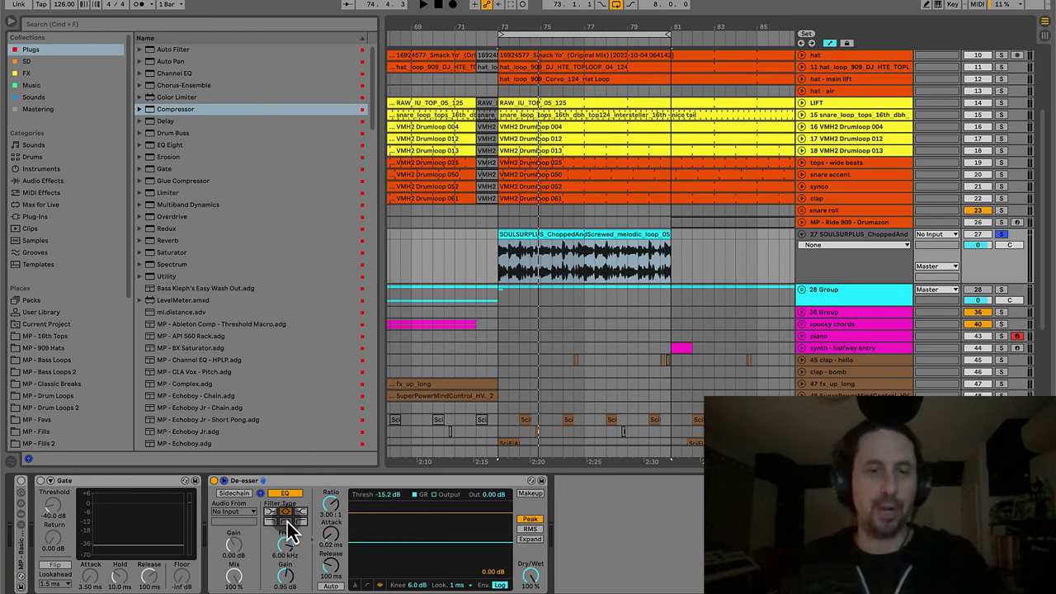
click(286, 522)
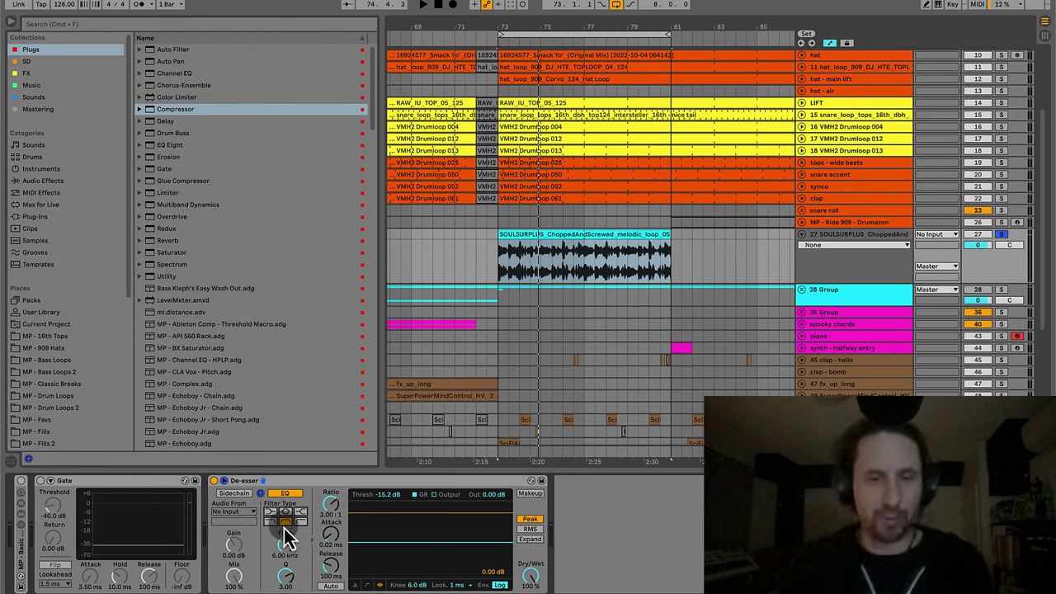
drag(284, 528, 284, 550)
key(space)
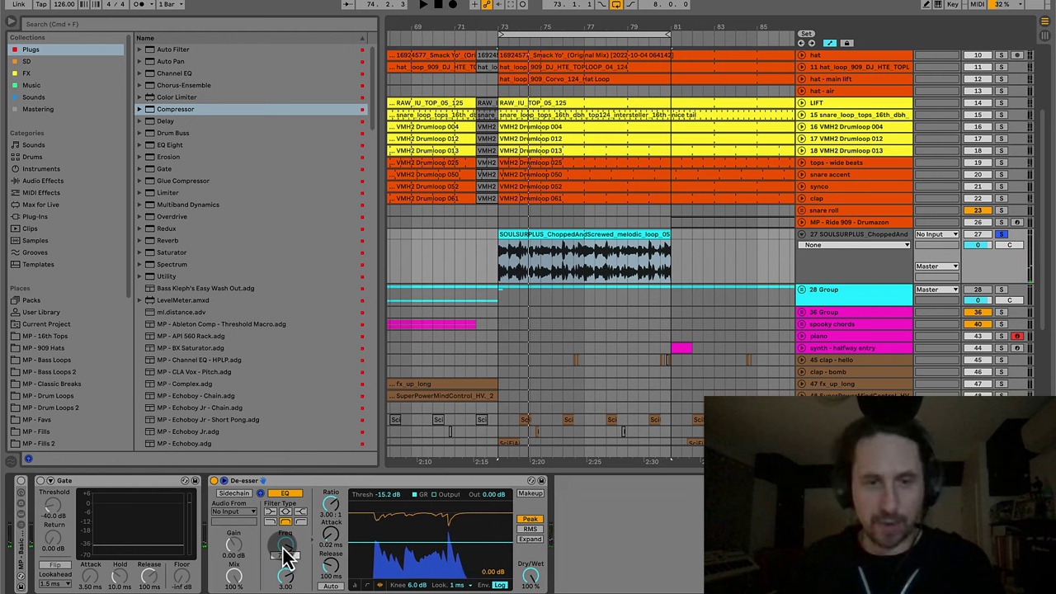
mouse_move(285, 575)
mouse_down()
mouse_move(280, 550)
mouse_move(289, 581)
mouse_up()
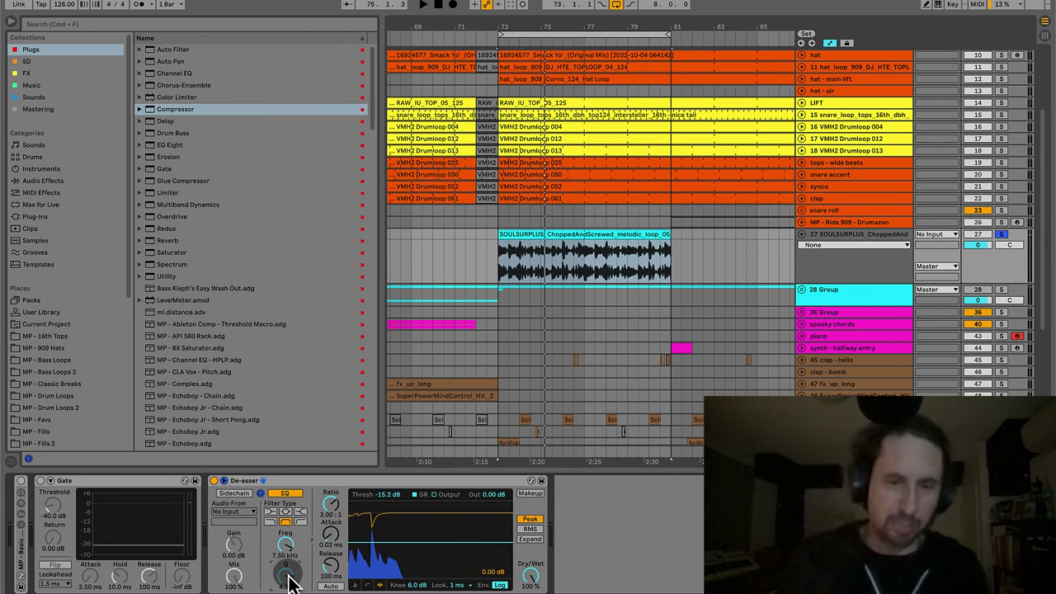
Audition the band-passed trigger signal and turn the De-esser's sidechain listen off, keeping its EQ enabled.
key(space)
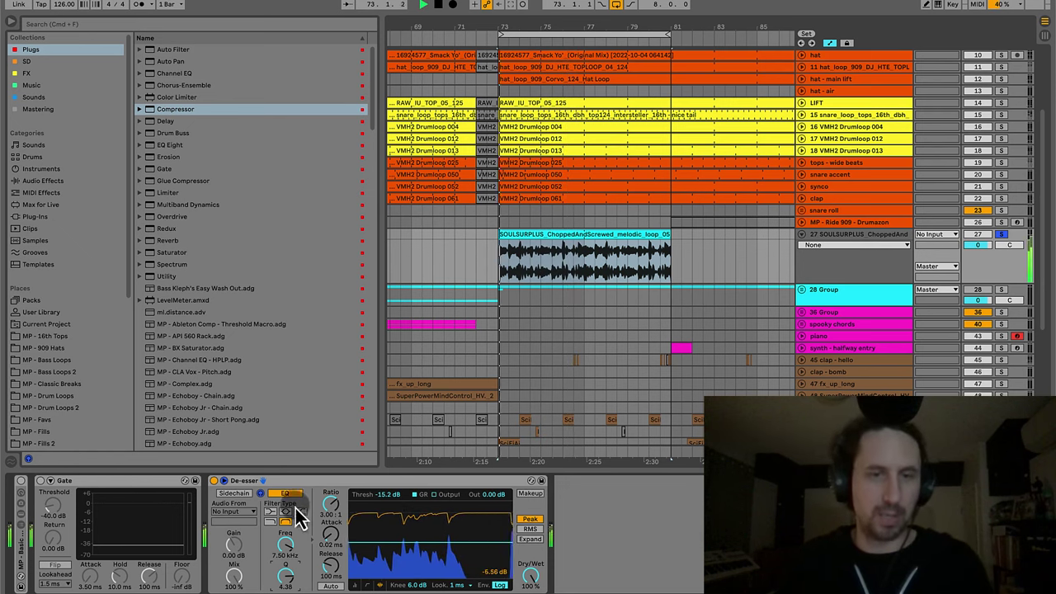
click(262, 496)
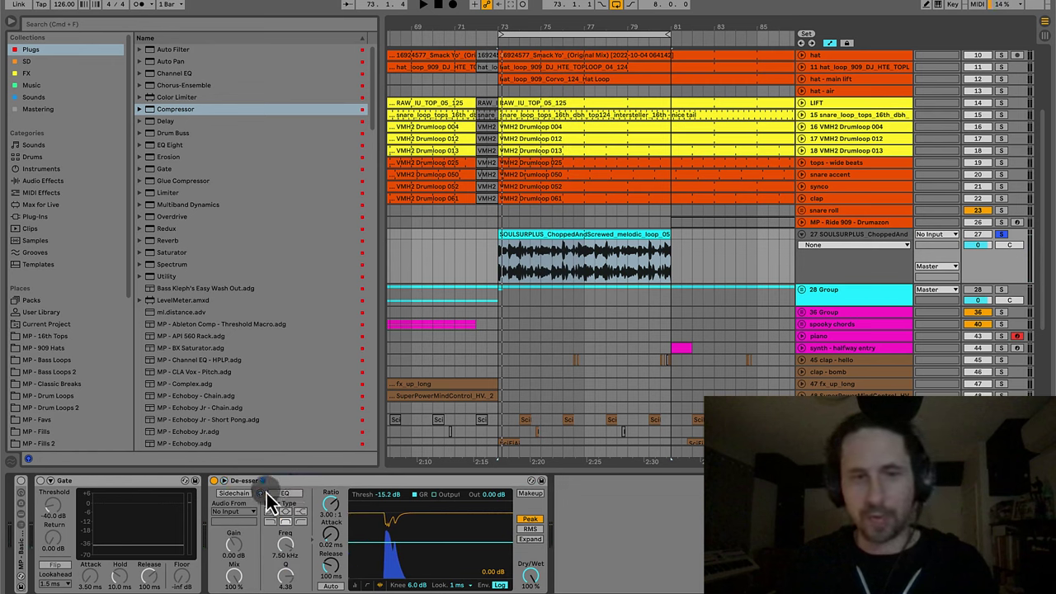
click(260, 494)
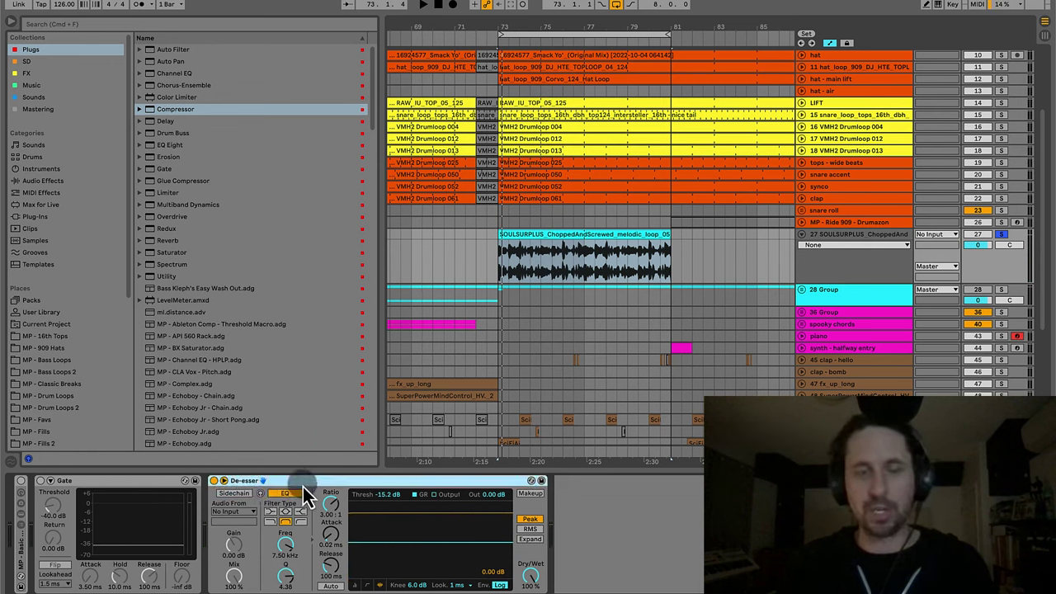
Set the De-esser's threshold to -9.87 dB while playing the vocal loop.
key(space)
mouse_move(389, 495)
mouse_down()
mouse_move(390, 483)
mouse_move(392, 498)
mouse_up()
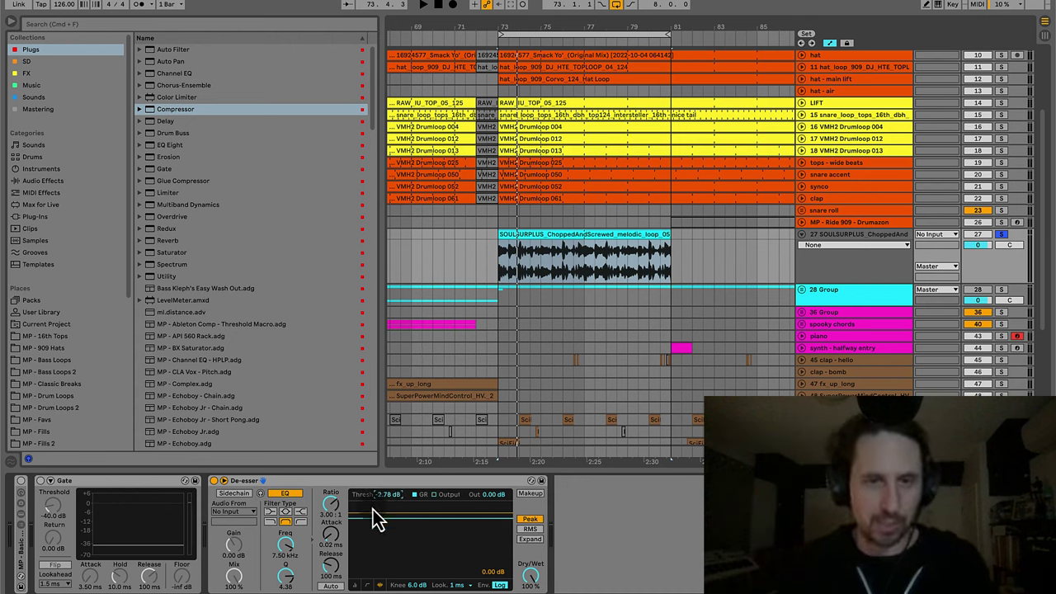
key(space)
drag(387, 495, 423, 526)
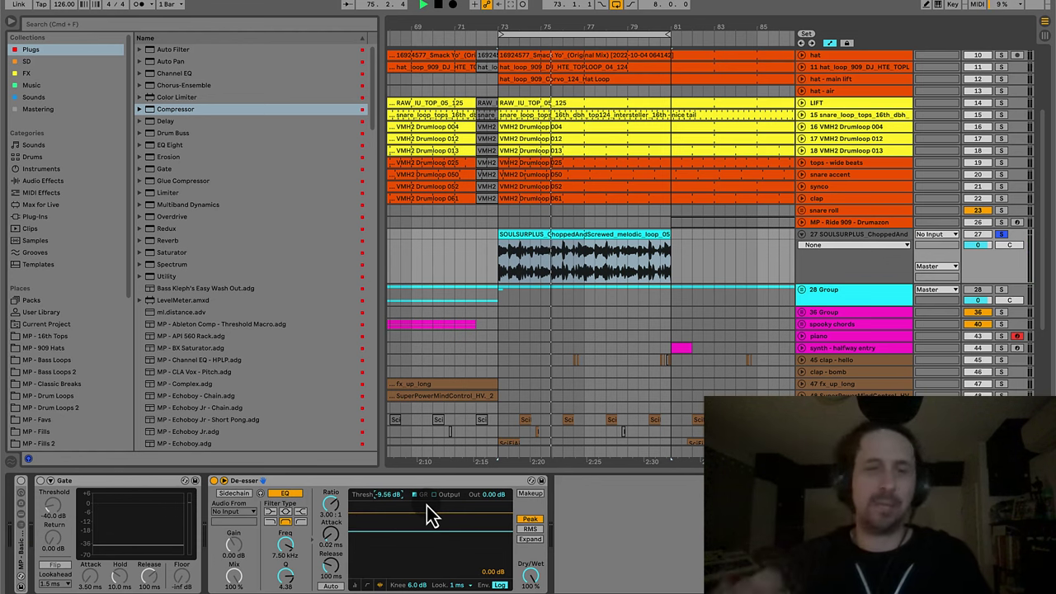
key(space)
drag(404, 499, 388, 497)
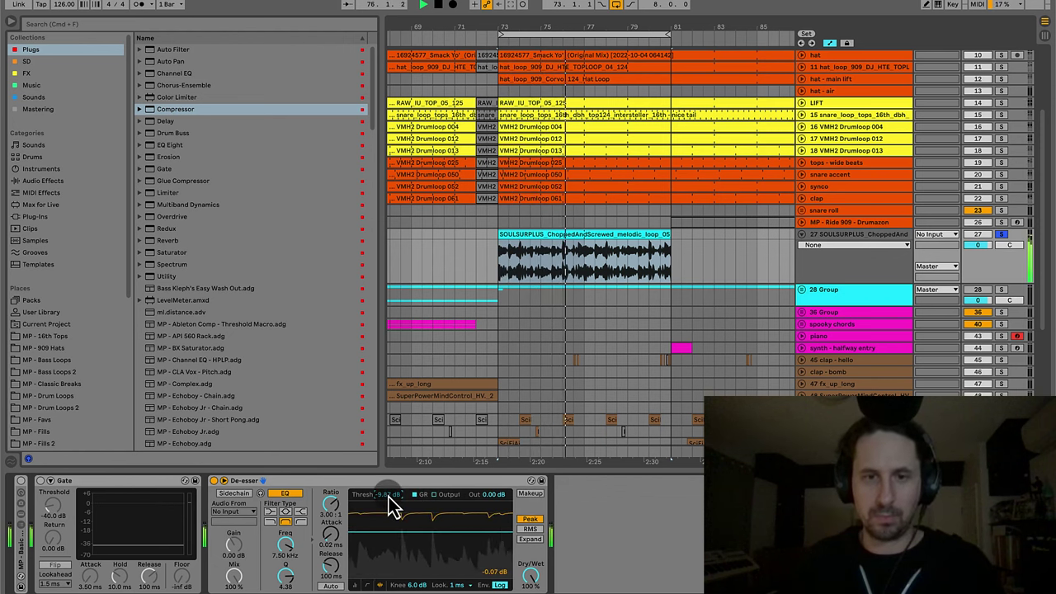
drag(389, 497, 457, 540)
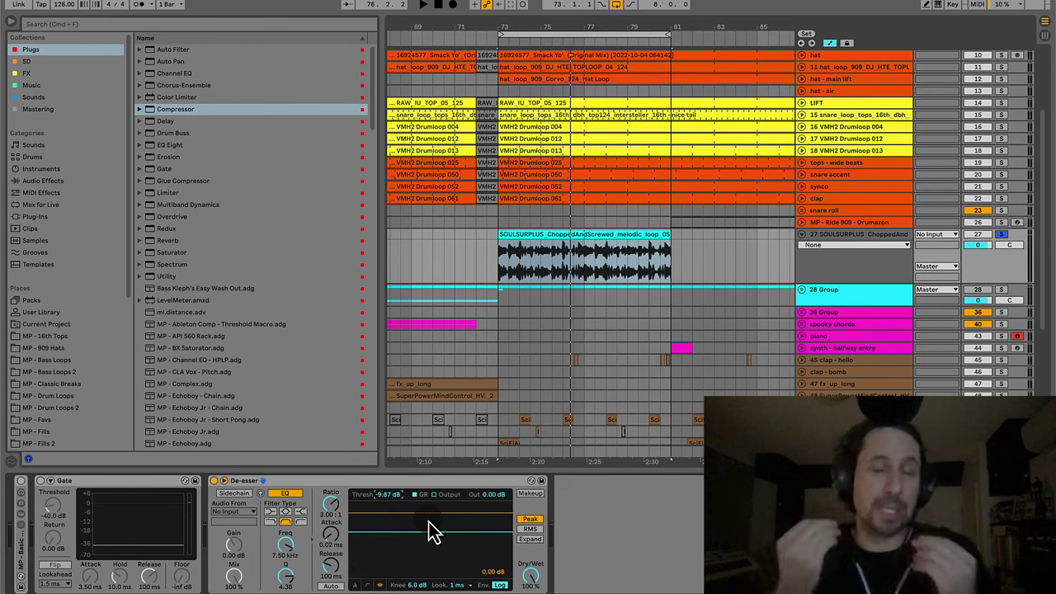
Audition the vocal loop through the De-esser and collapse the device.
click(349, 480)
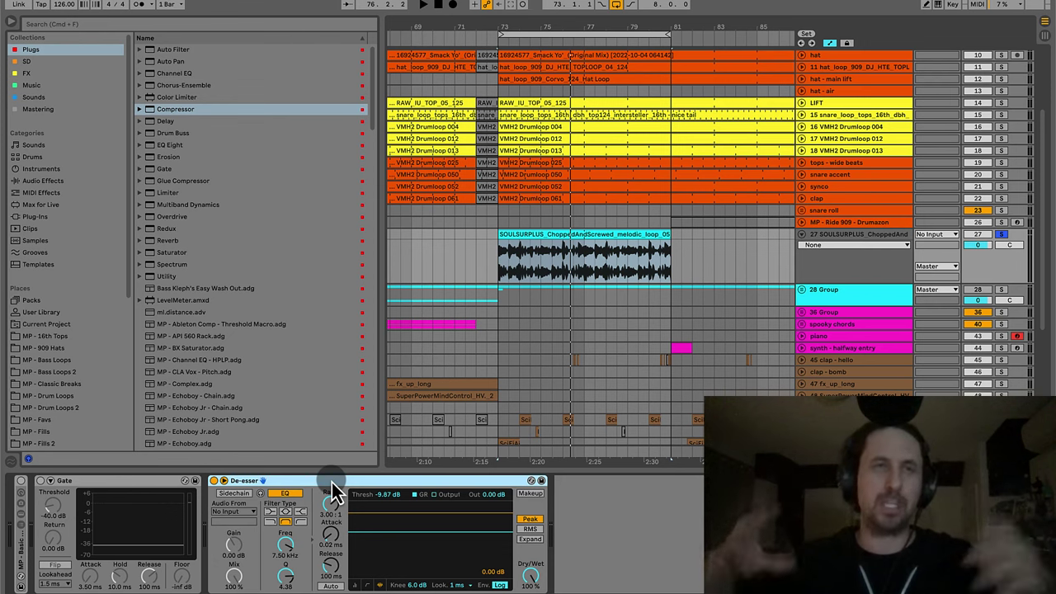
key(space)
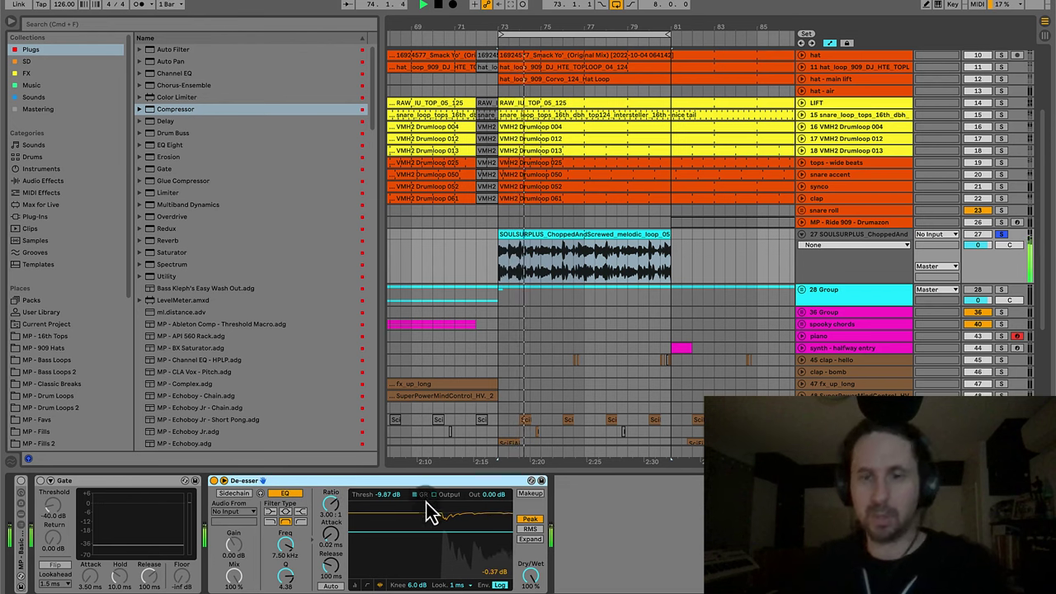
key(space)
double_click(371, 482)
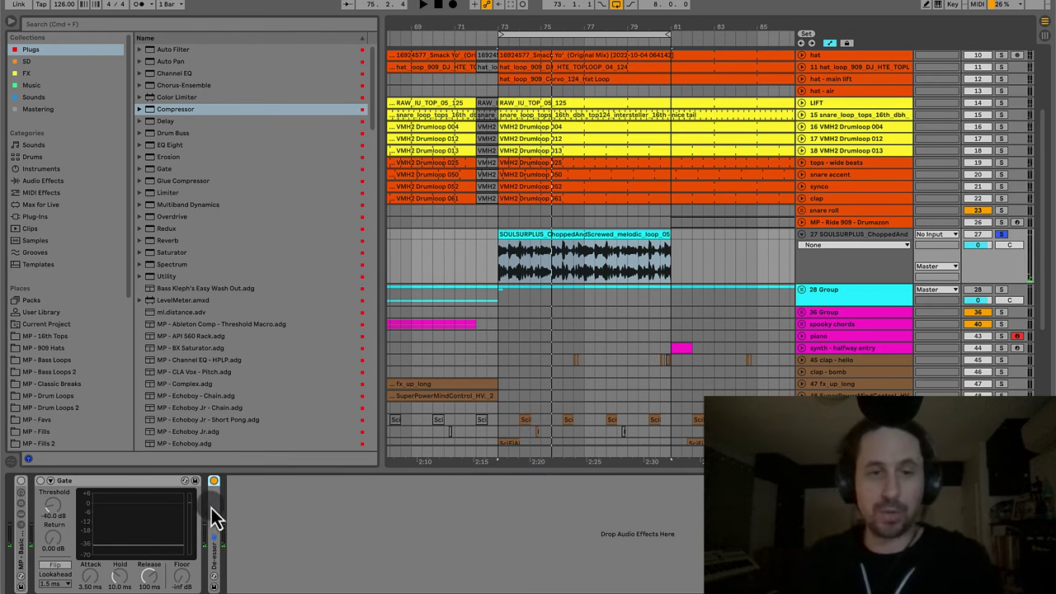
Search the browser for "pro ds" and add the Pro-DS plug-in after the De-esser on the vocal track.
click(209, 24)
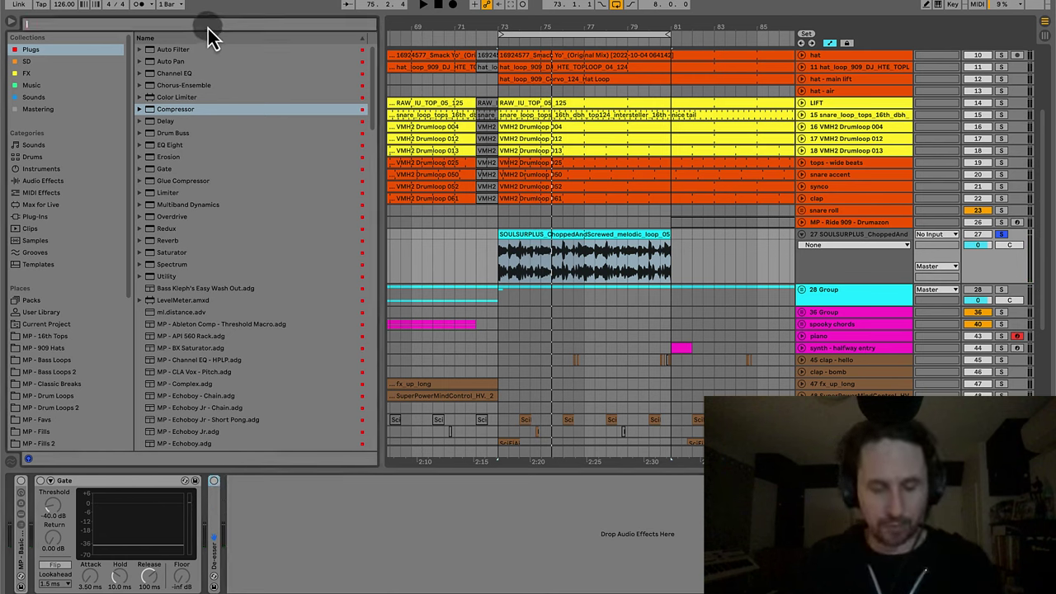
text(pro)
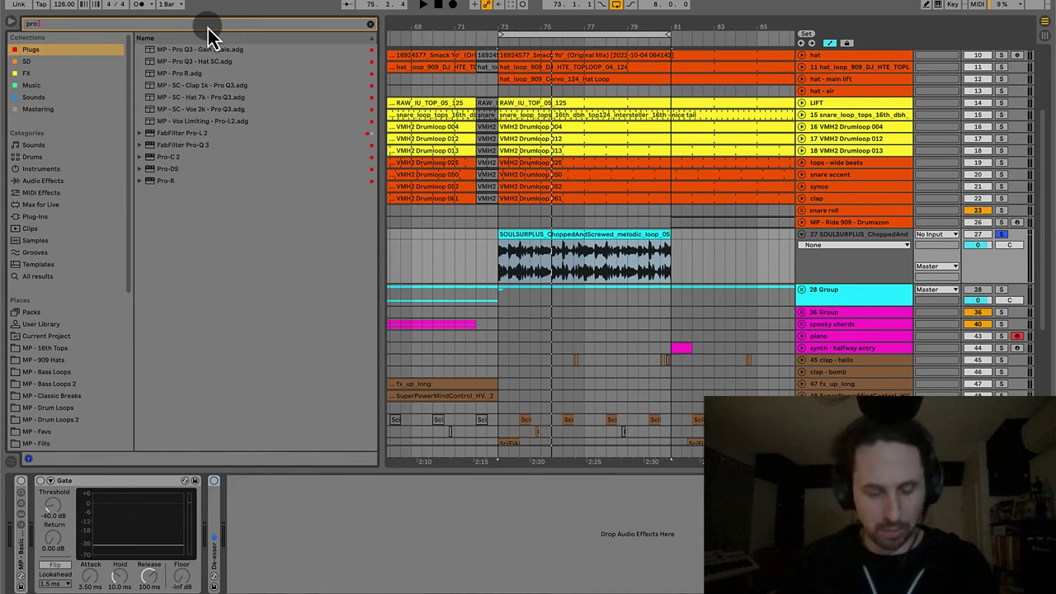
text( ds)
drag(180, 51, 454, 586)
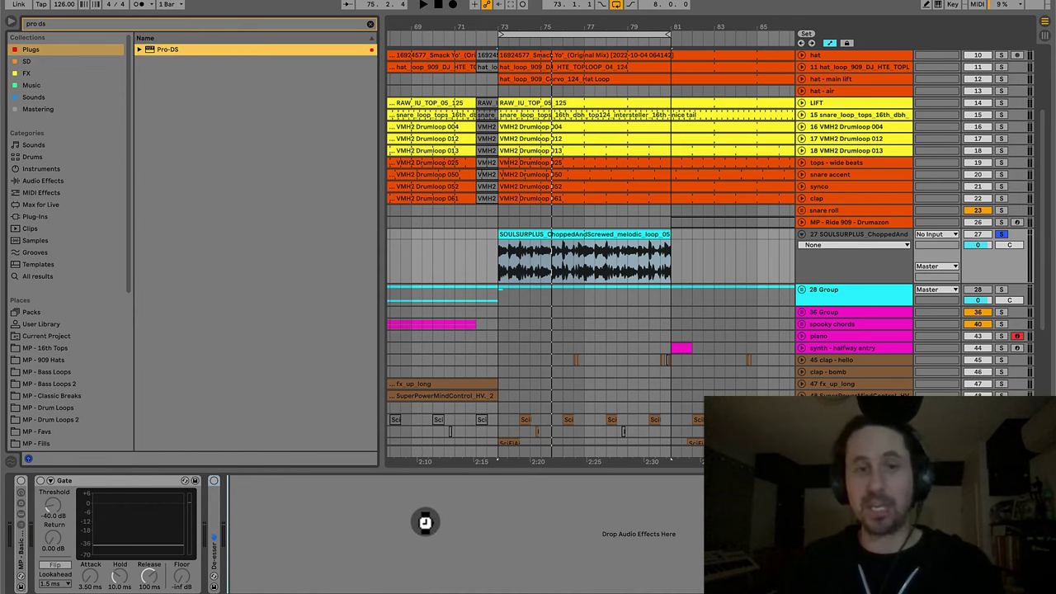
drag(354, 406, 273, 534)
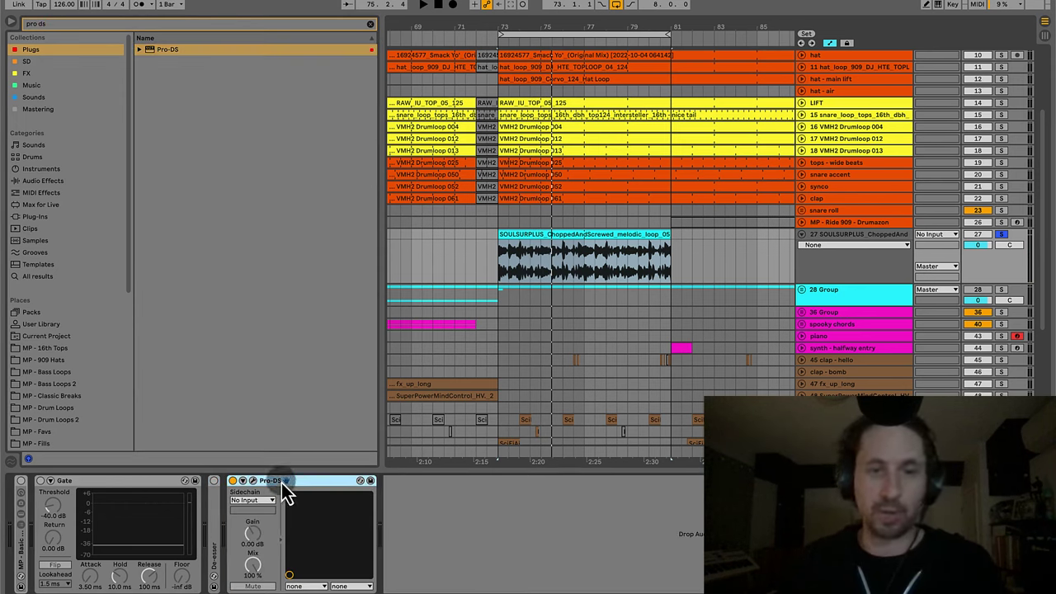
Open the Pro-DS plug-in window and audition the vocal loop through its default setting.
click(252, 481)
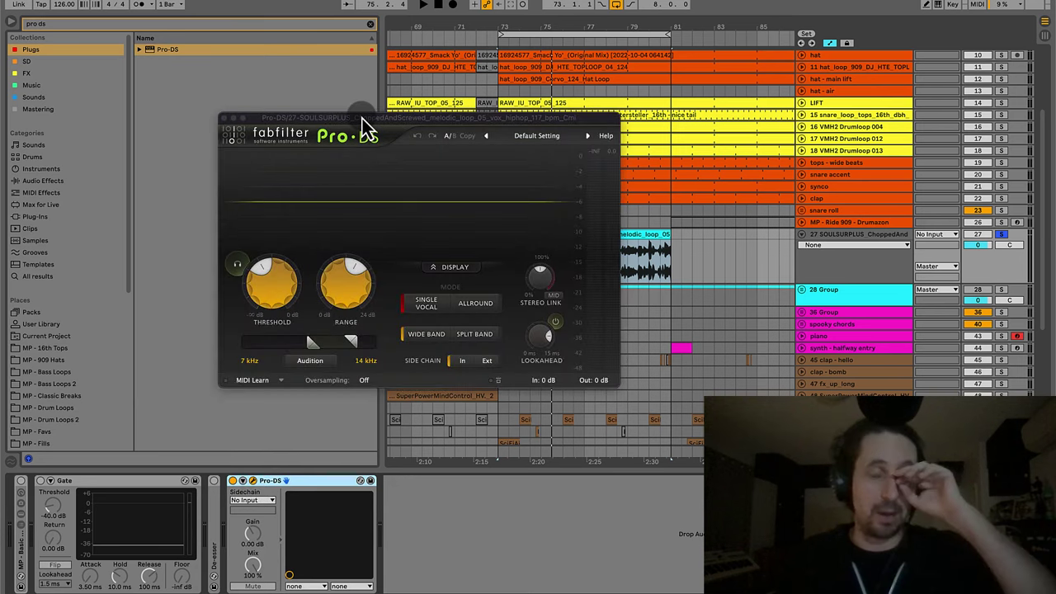
drag(361, 118, 377, 113)
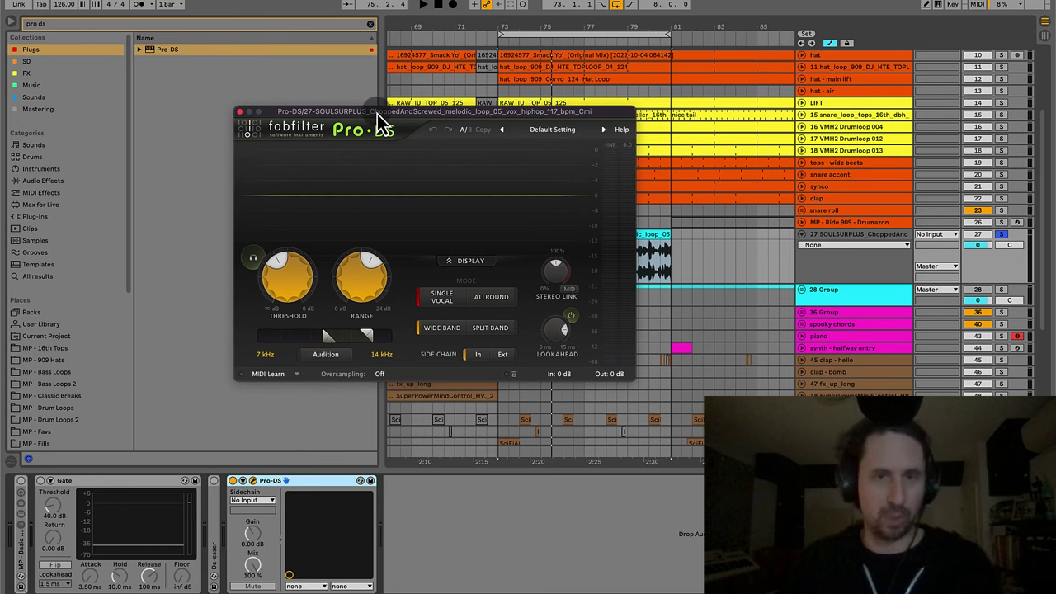
drag(377, 114, 381, 113)
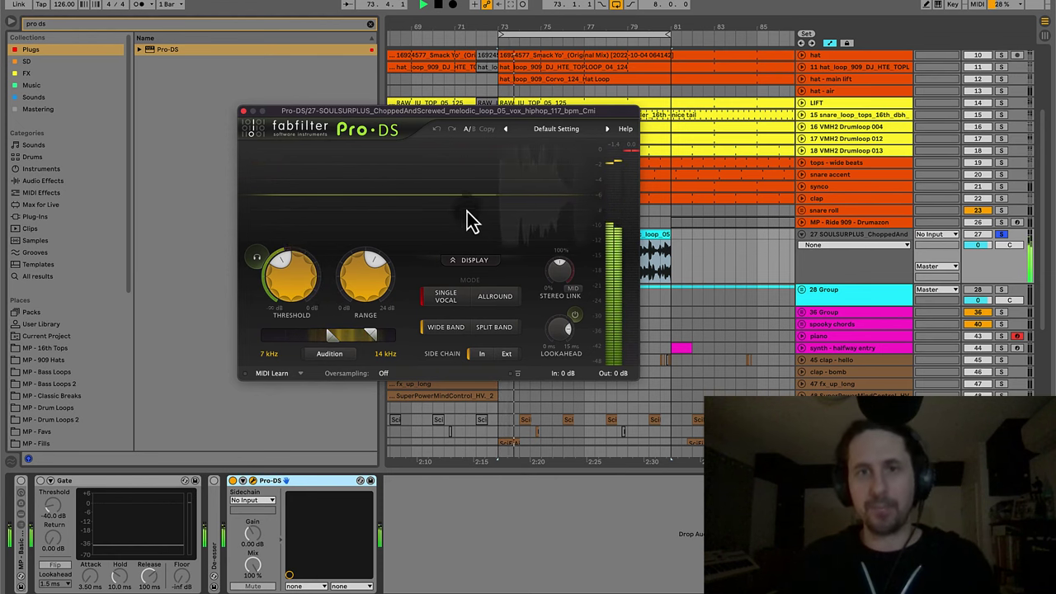
drag(467, 114, 488, 118)
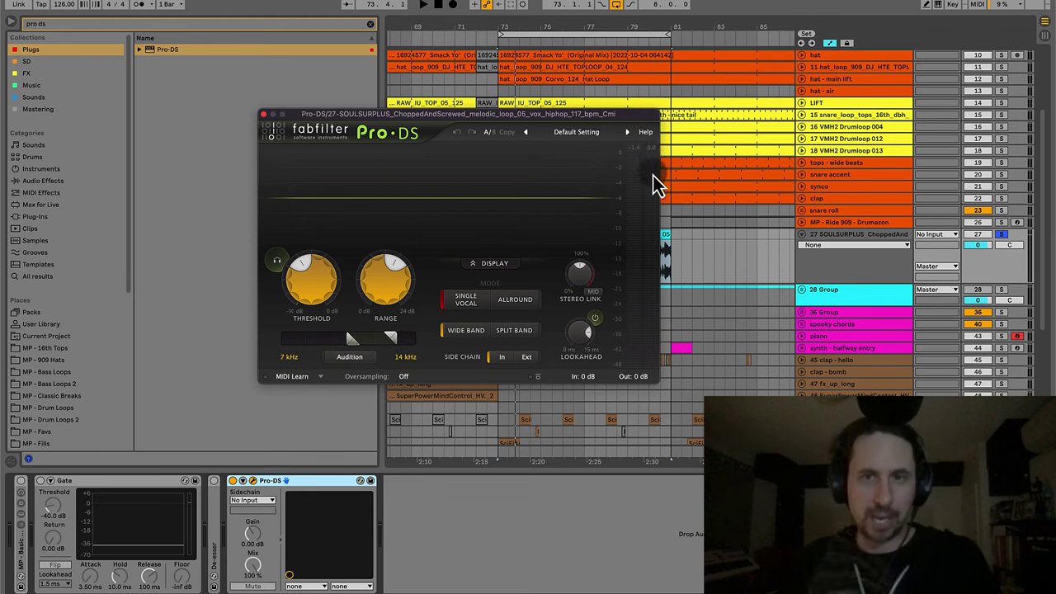
key(space)
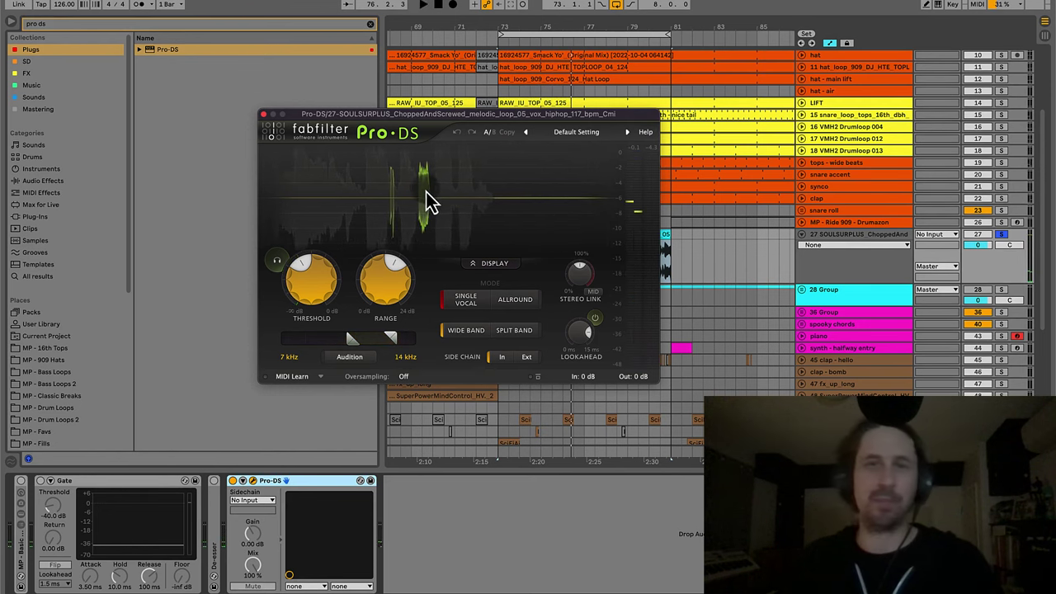
key(space)
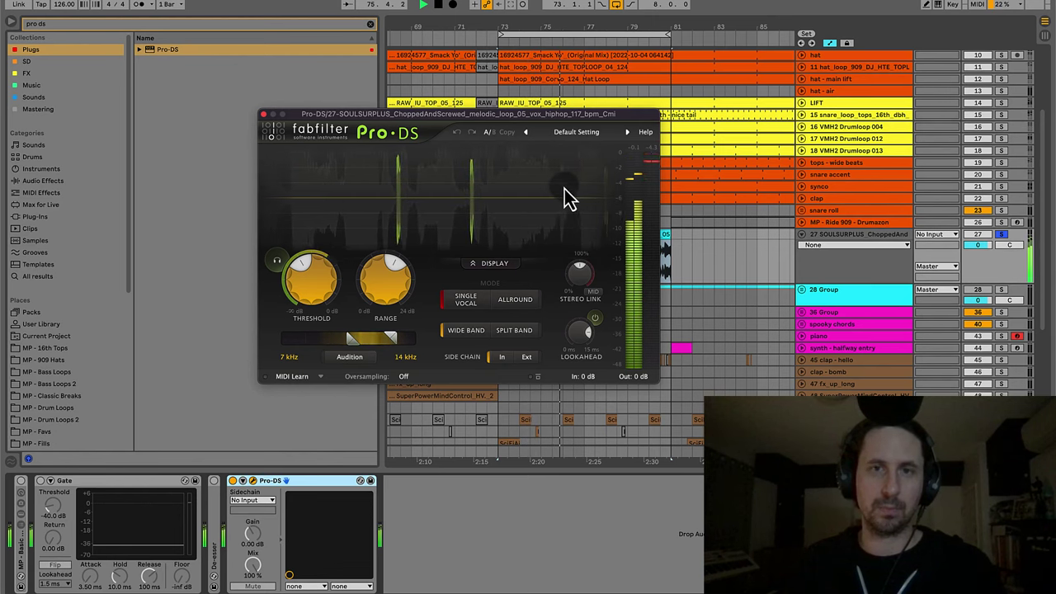
key(space)
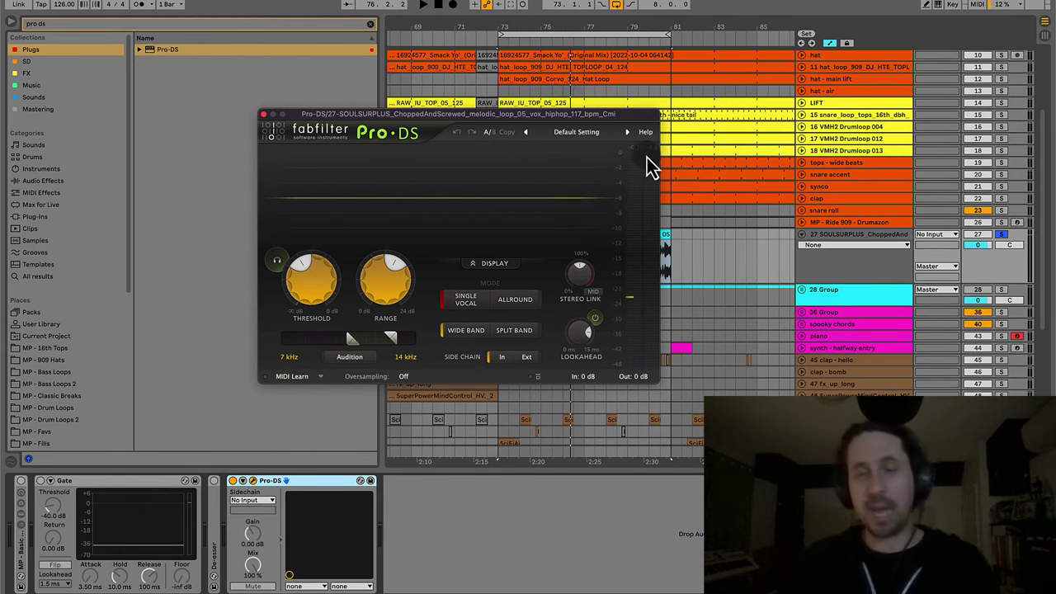
Close the Pro-DS window, clear the browser search and delete Pro-DS from the vocal track.
click(263, 114)
click(369, 24)
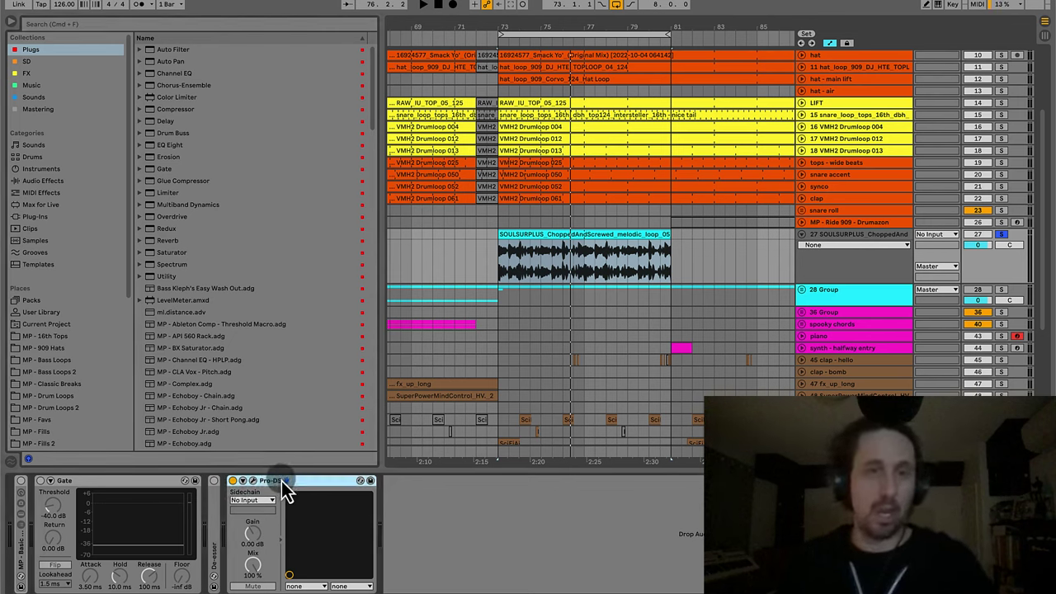
key(Delete)
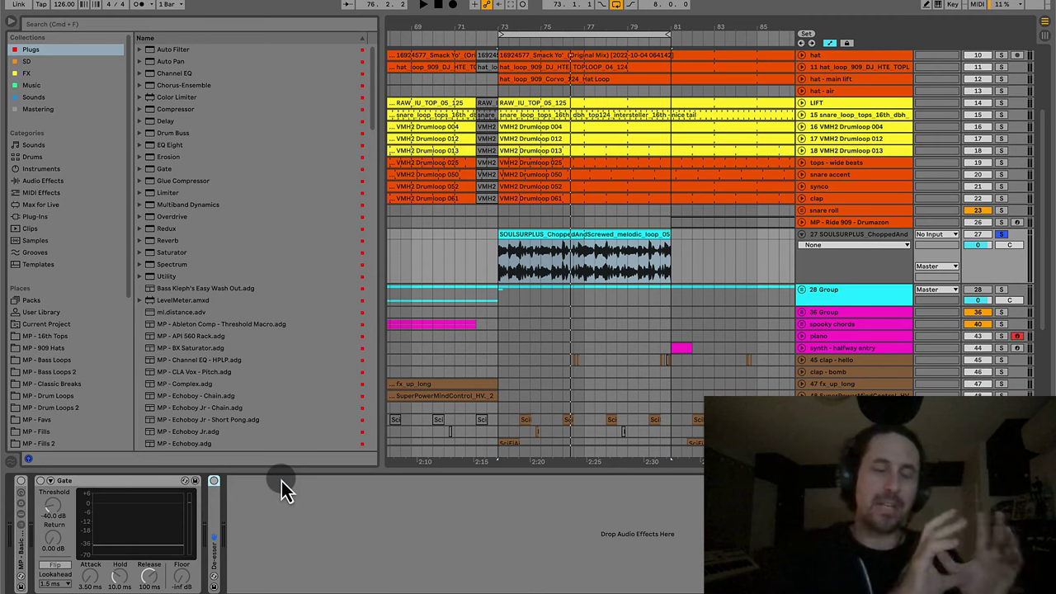
Check the Gate, De-Essing and EQ entries in the Google Docs chain notes and add EQ Eight after the De-esser in Ableton Live.
key(super+Tab)
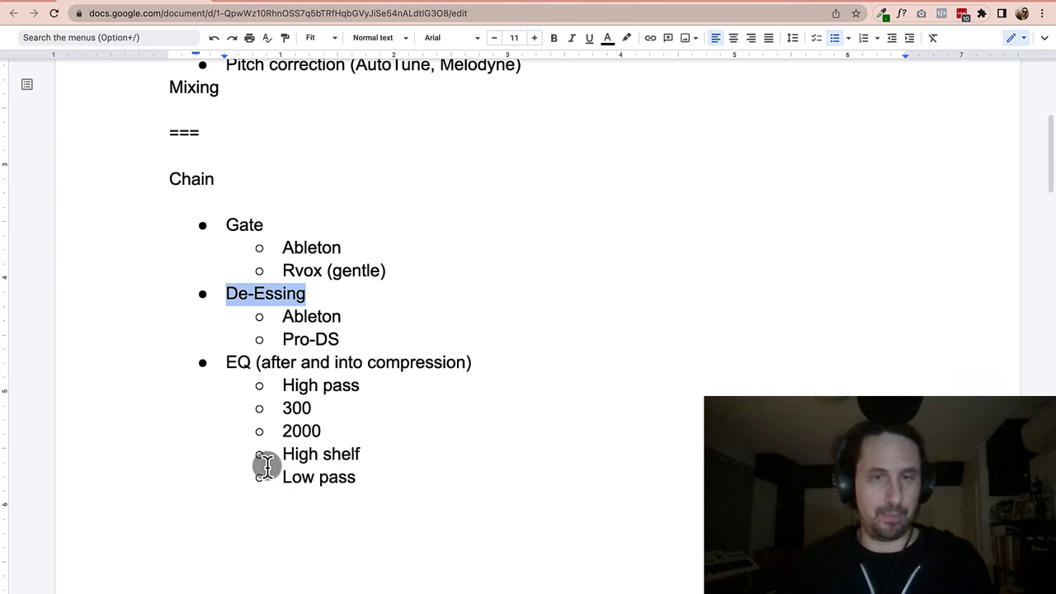
click(236, 231)
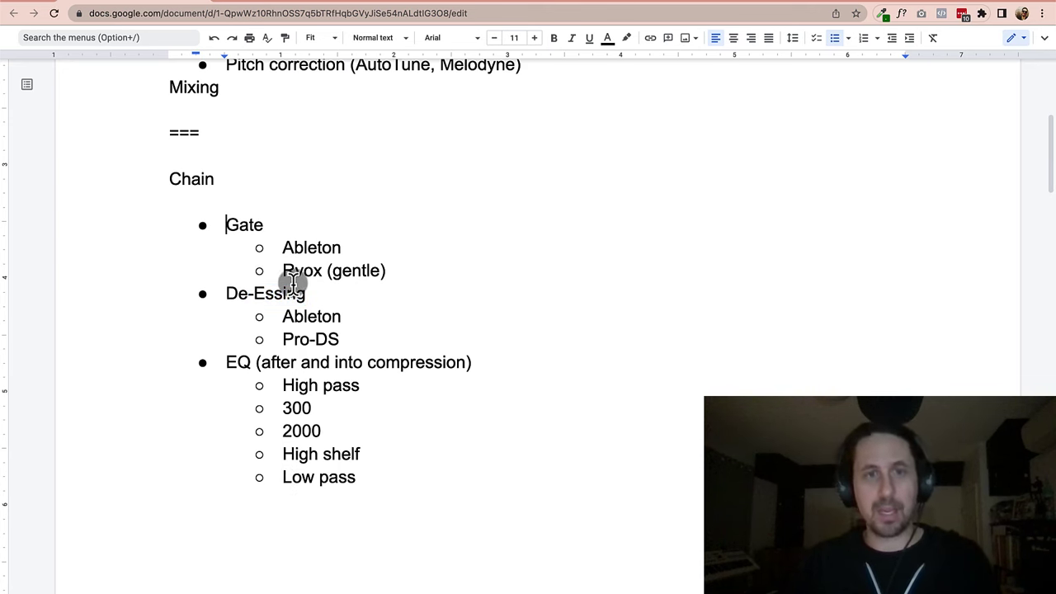
click(346, 338)
click(237, 224)
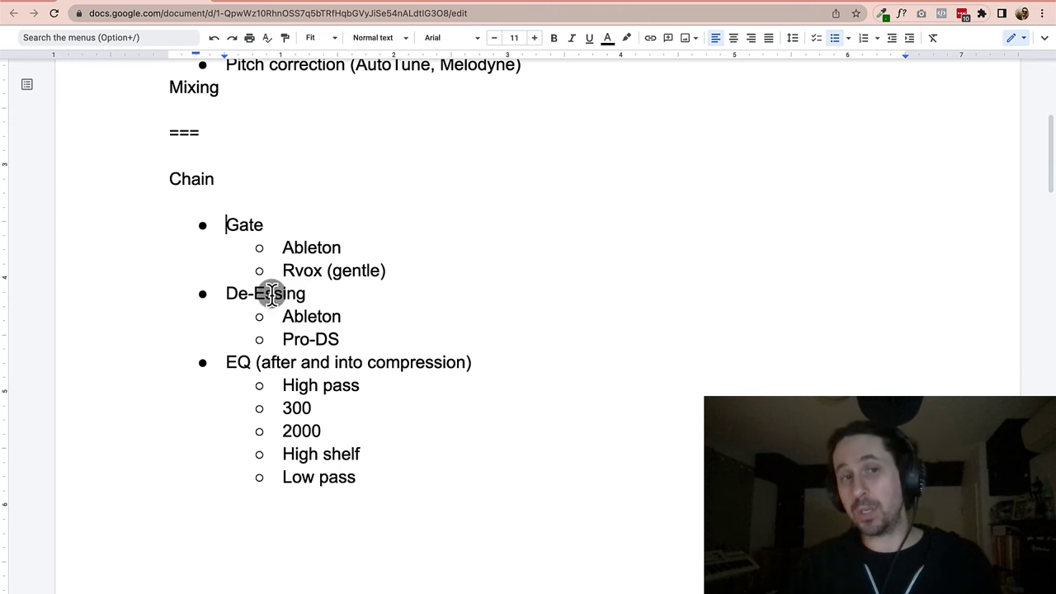
shift+click(492, 364)
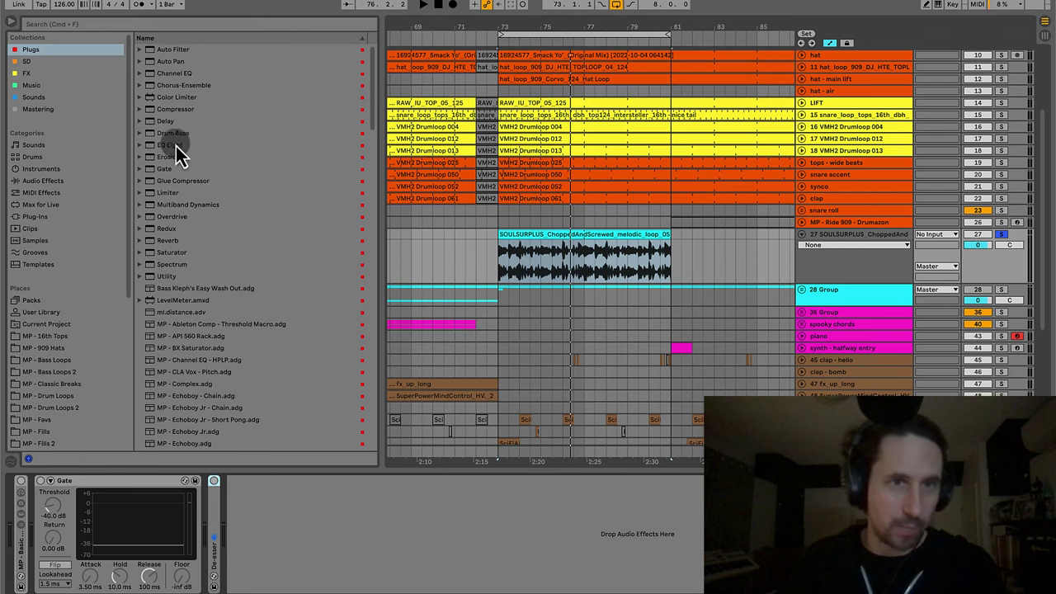
drag(176, 146, 280, 486)
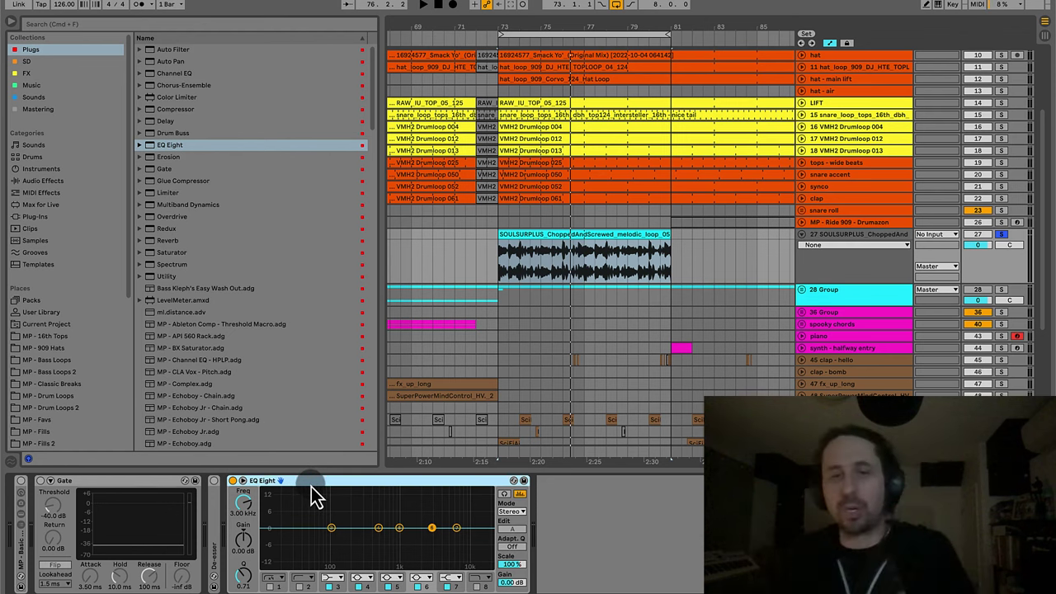
click(615, 518)
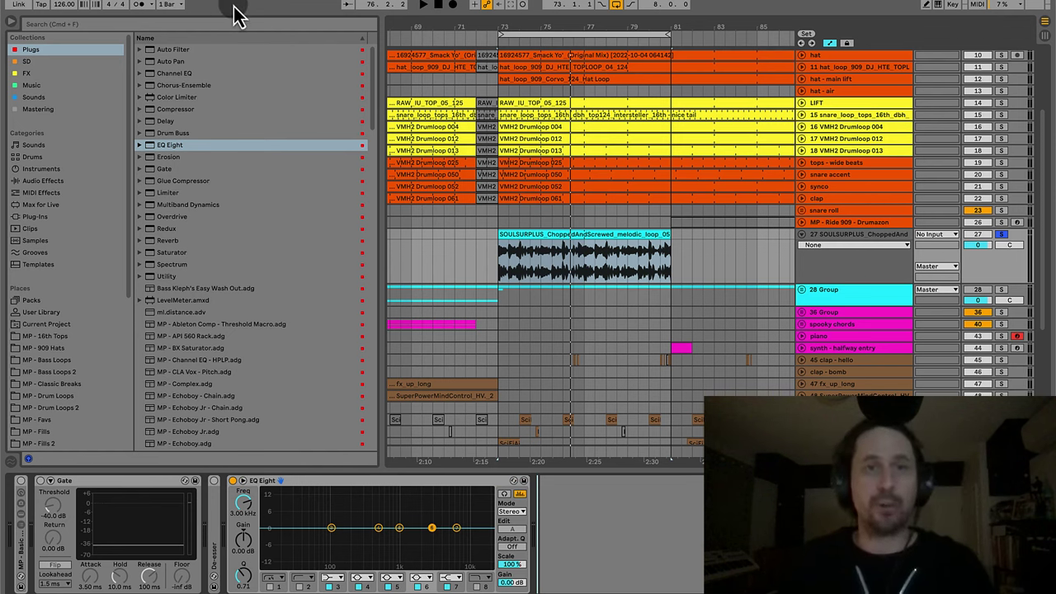
Check the compression entries in the Google Docs notes and add a Compressor and a Glue Compressor after EQ Eight in Ableton Live.
key(super+Tab)
scroll(330, 328, down, 5)
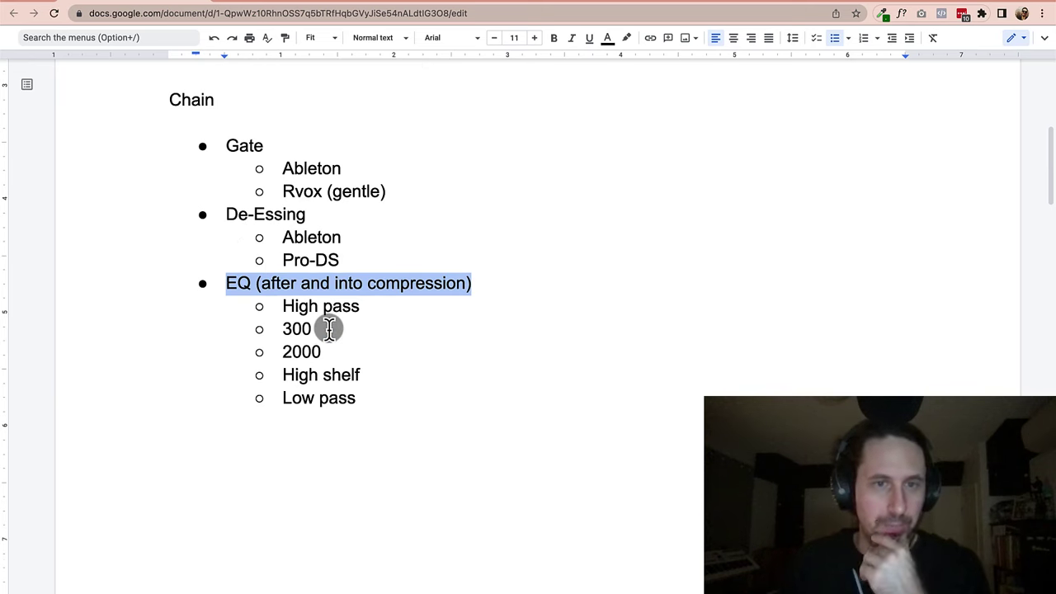
scroll(328, 328, down, 10)
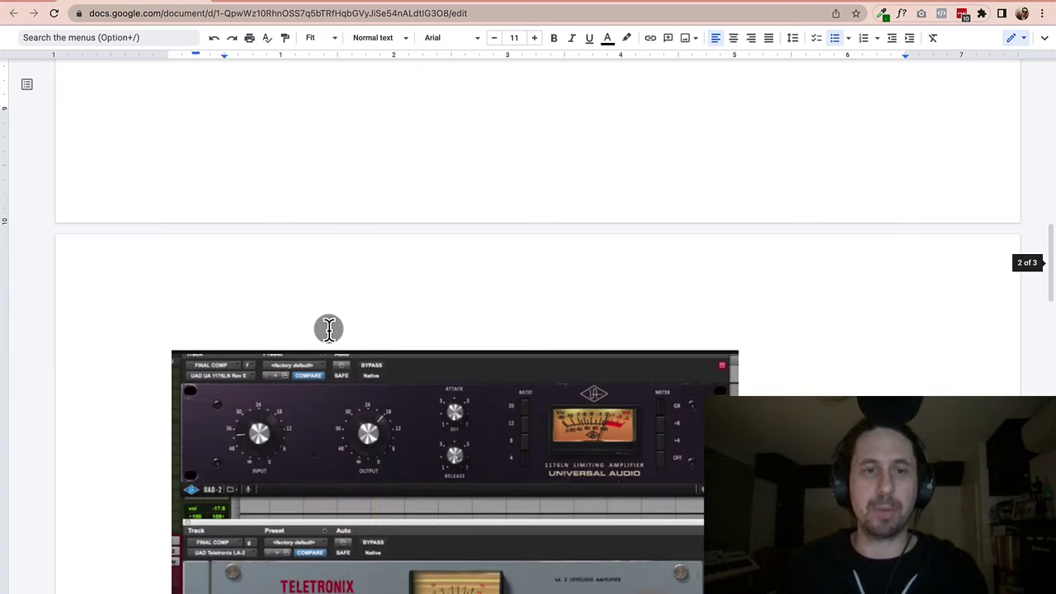
click(351, 360)
scroll(352, 358, down, 10)
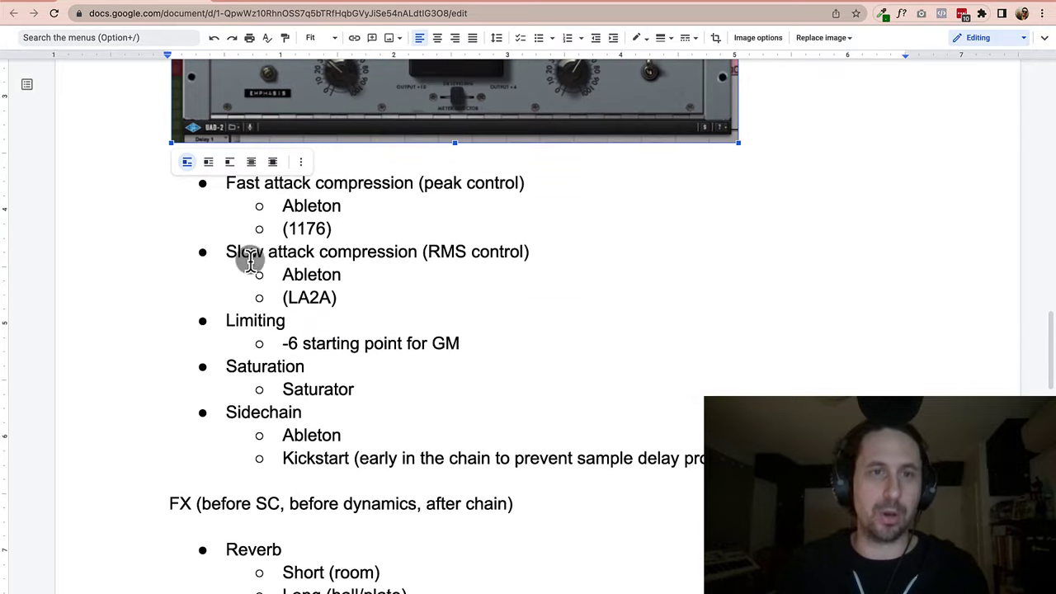
scroll(346, 223, up, 1)
key(super+Tab)
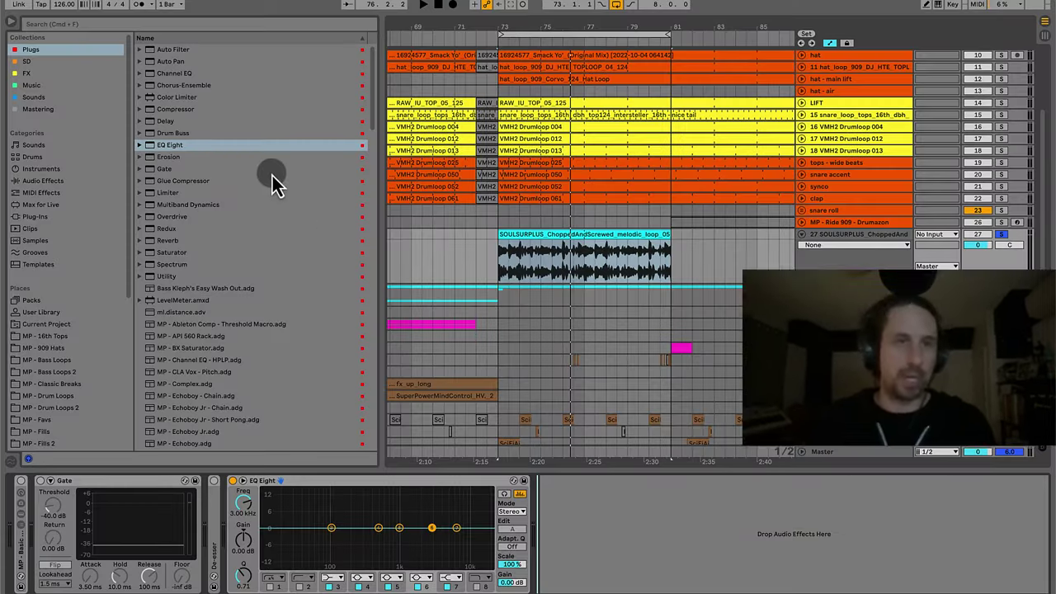
drag(180, 110, 651, 533)
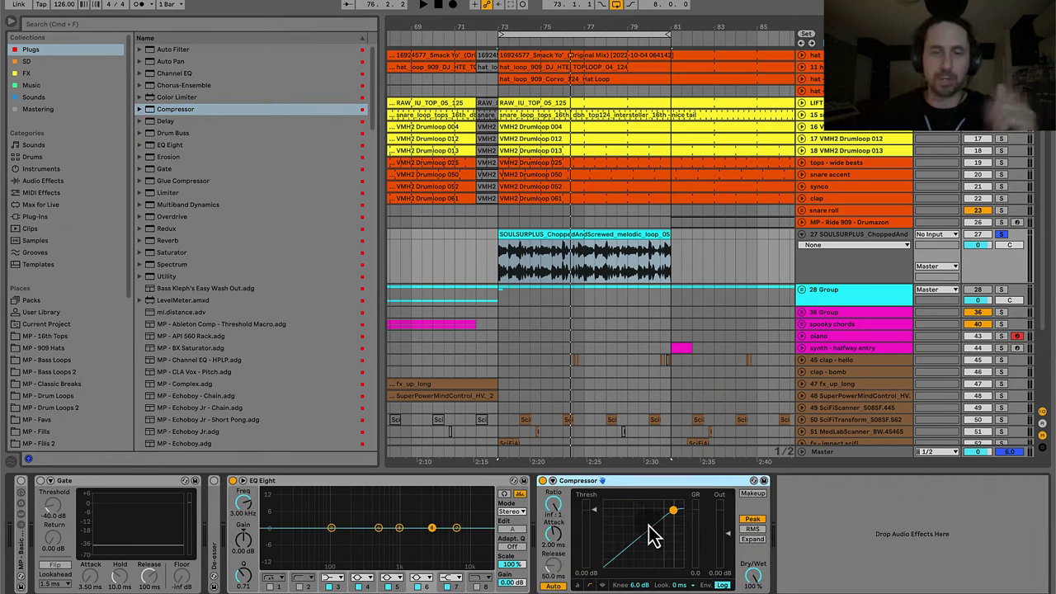
drag(182, 181, 815, 549)
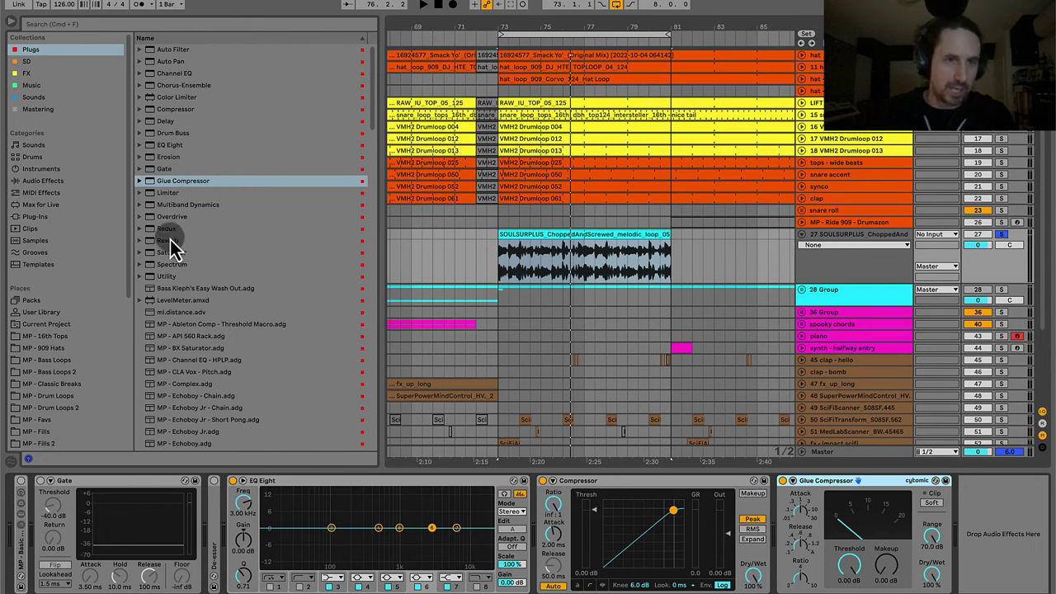
Add a Limiter and a Saturator after the Glue Compressor on the vocal track.
click(168, 195)
drag(168, 202, 972, 495)
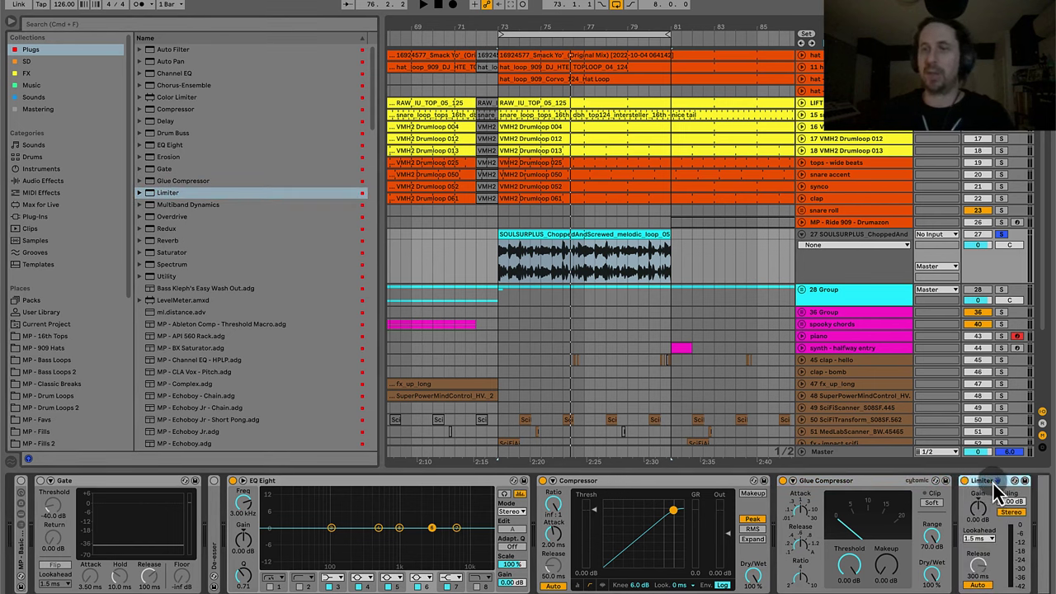
drag(173, 252, 841, 551)
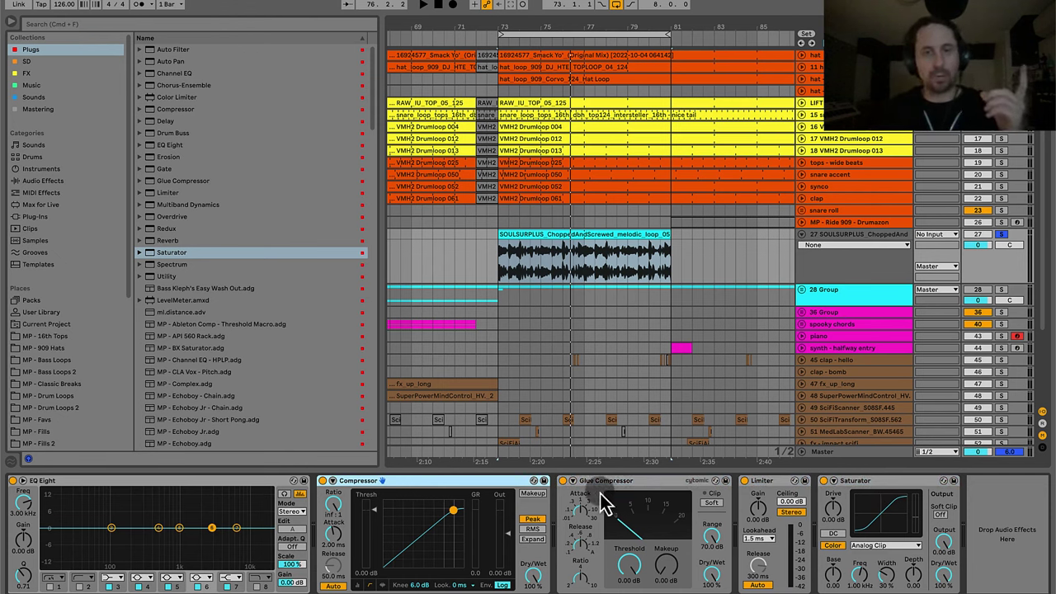
Review the order of EQ Eight, Compressor, Glue Compressor, Limiter and Saturator in the vocal chain.
click(637, 482)
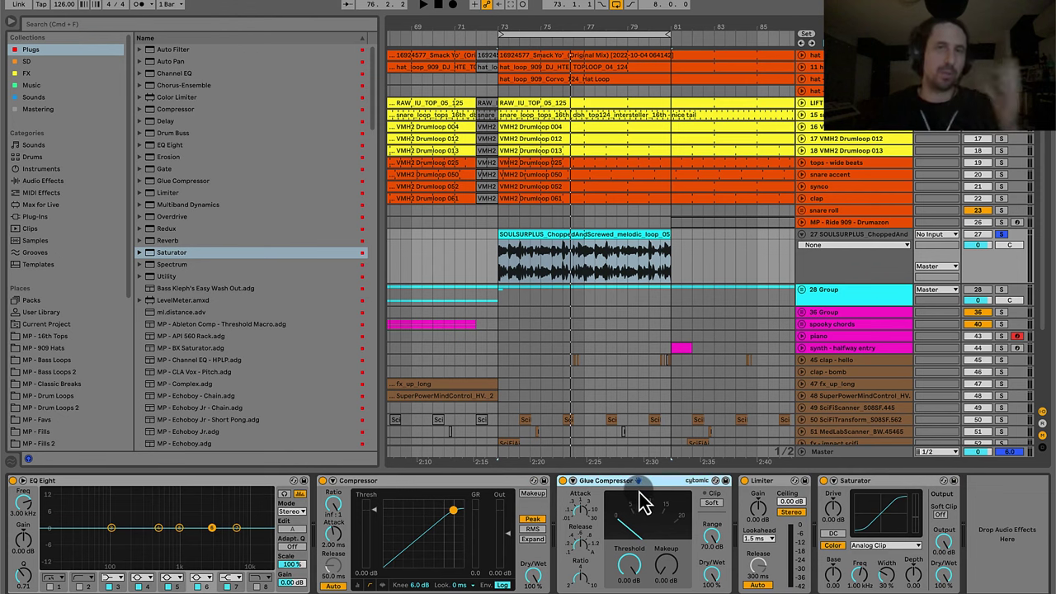
click(766, 483)
click(877, 483)
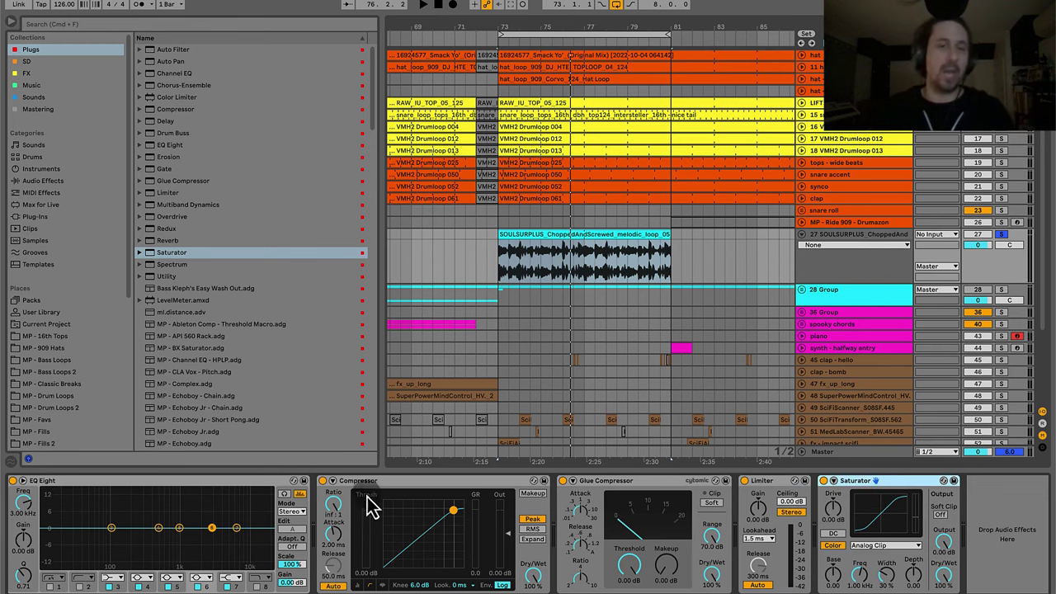
click(430, 482)
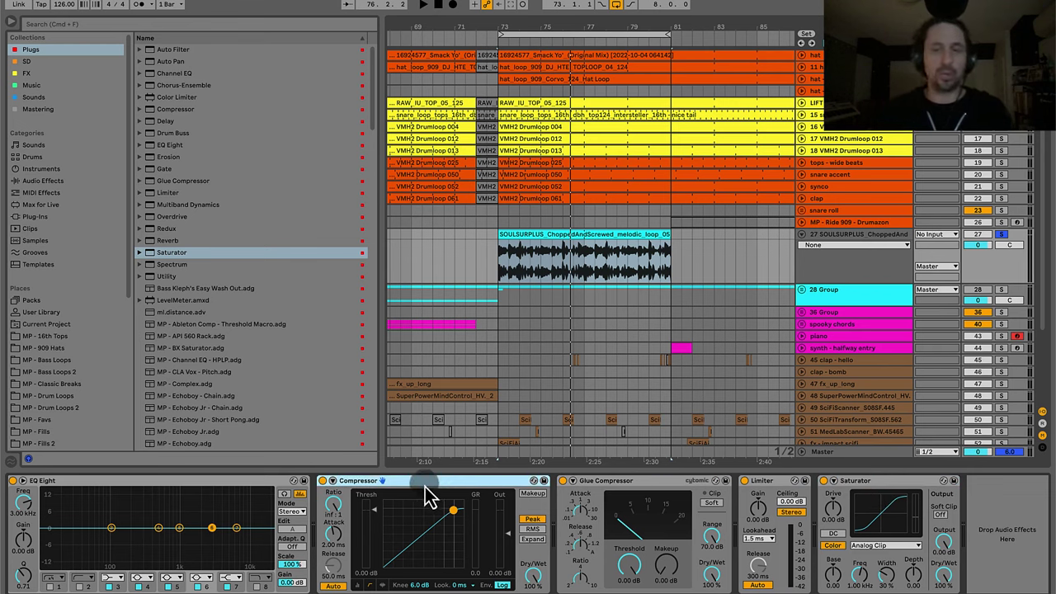
scroll(424, 487, left, 3)
scroll(578, 488, right, 1)
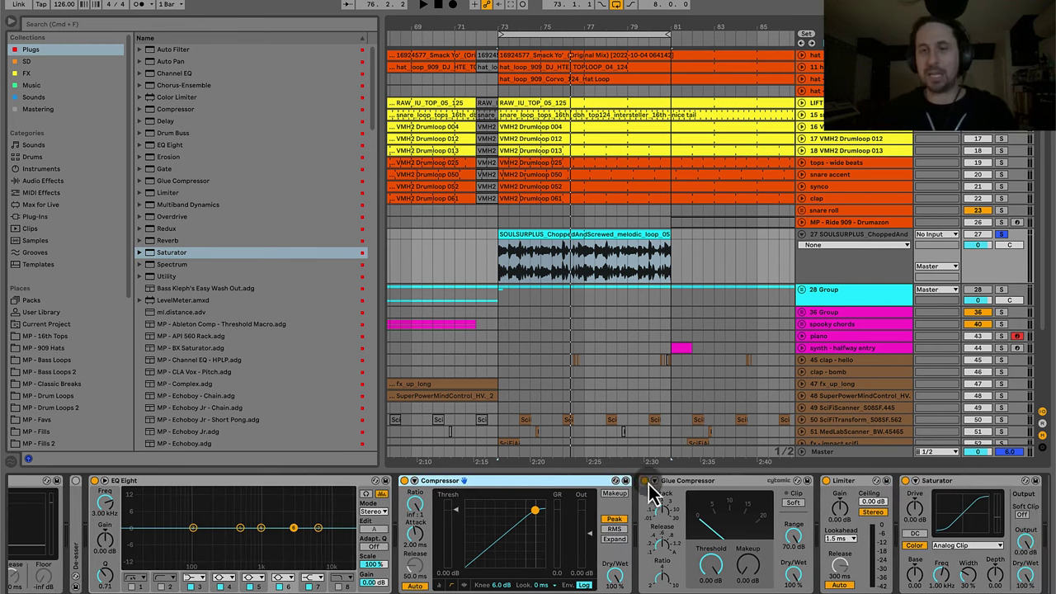
shift+click(986, 479)
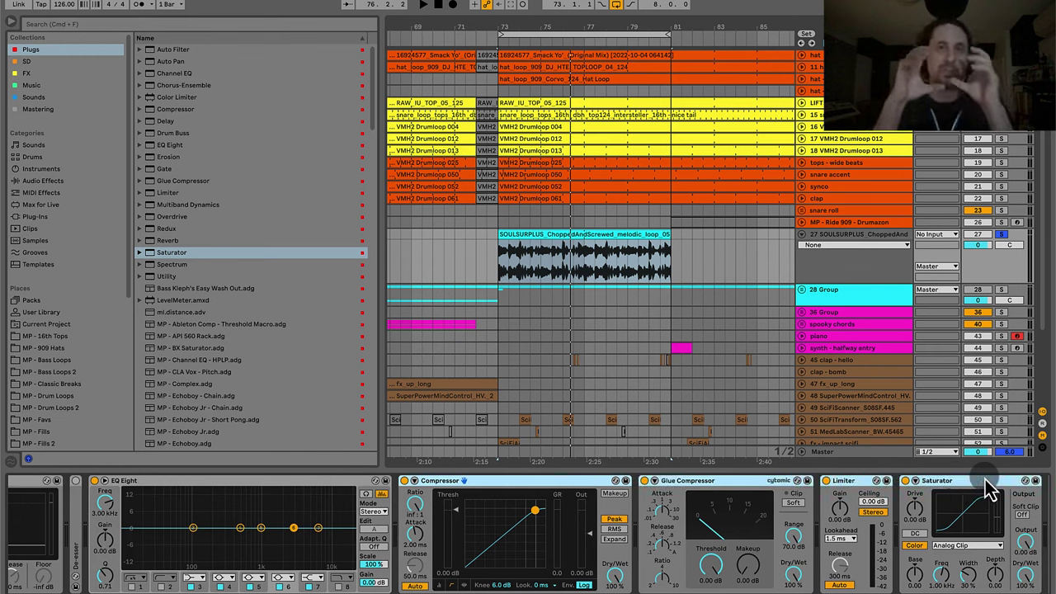
click(293, 482)
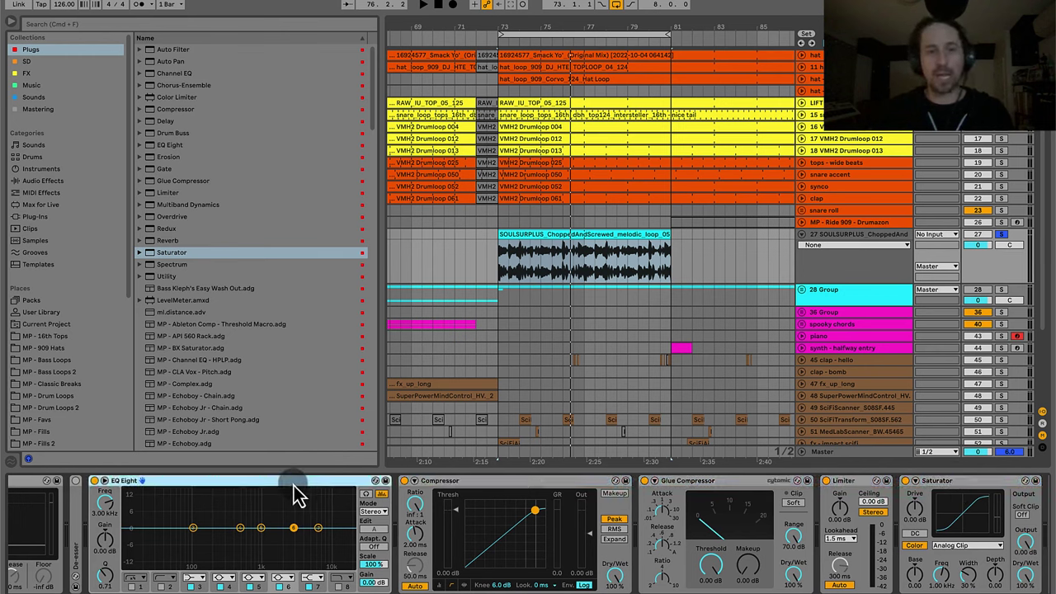
click(485, 487)
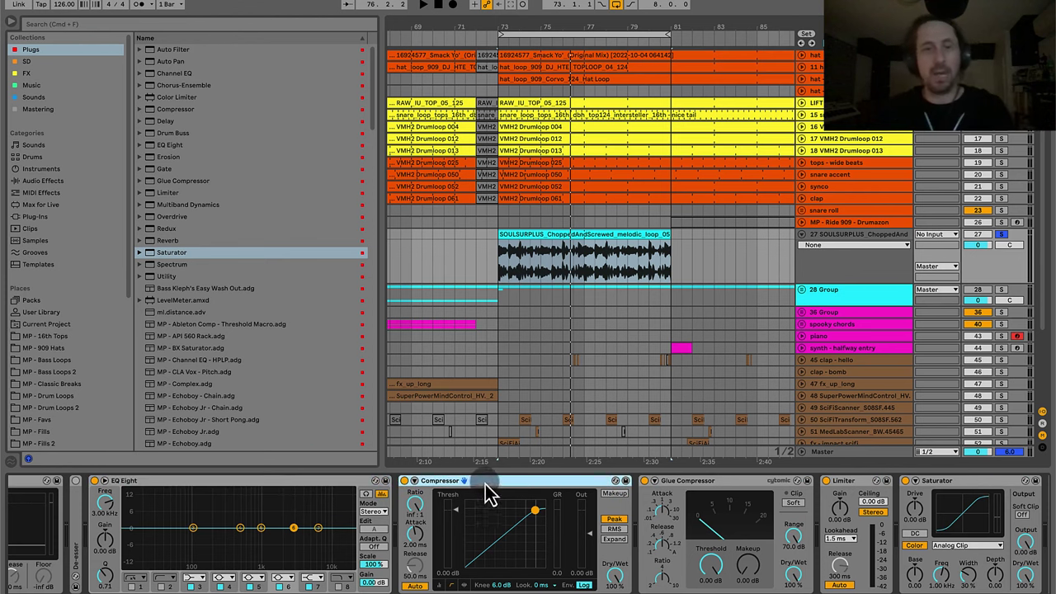
shift+click(717, 492)
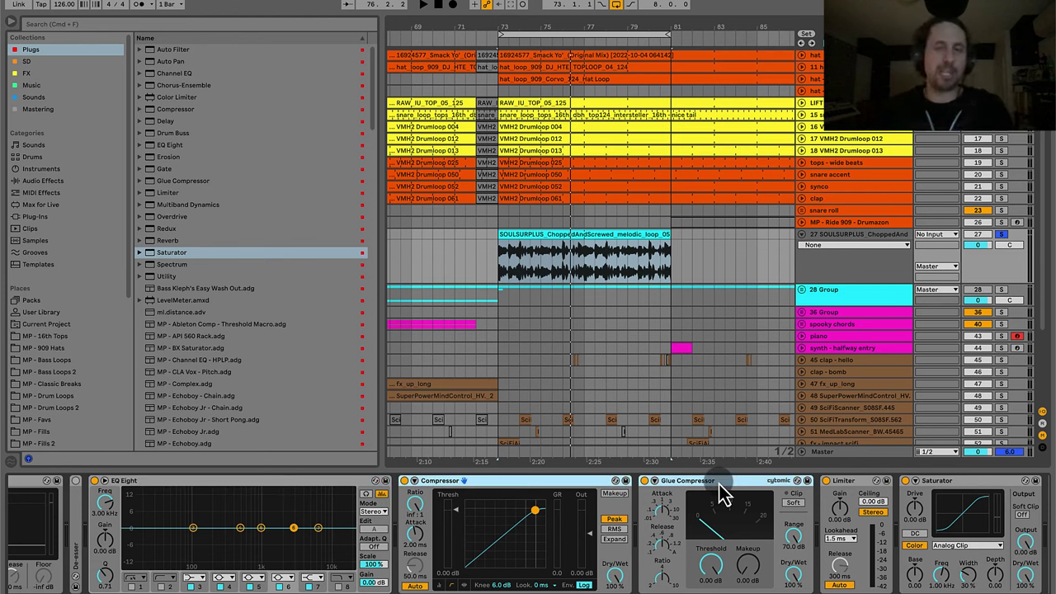
click(586, 483)
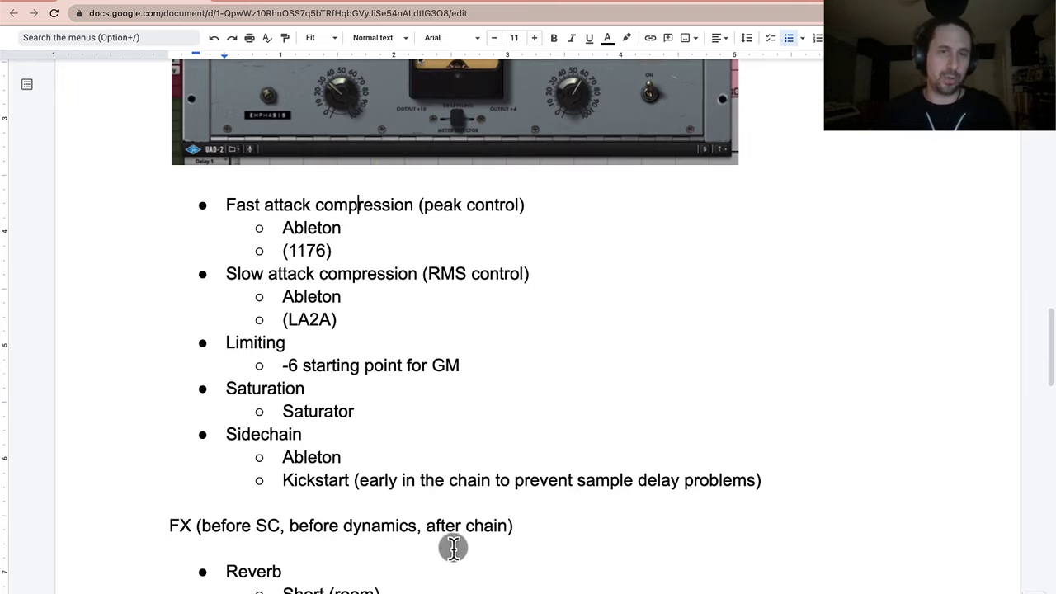
Examine the picture of the 1176 and LA-2A compressors above the compression entries in the Google Docs notes.
scroll(453, 547, up, 10)
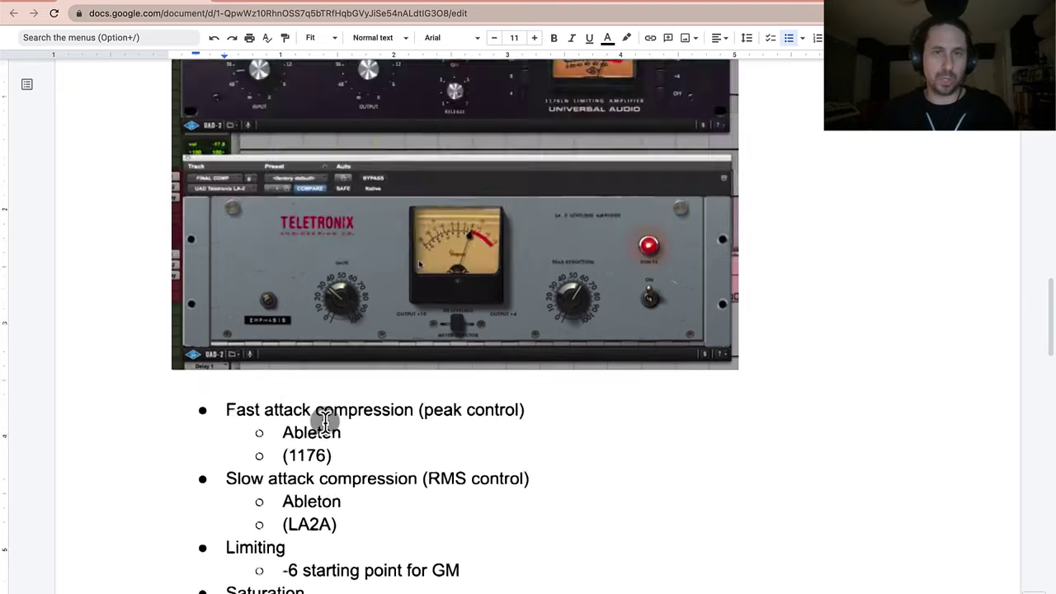
scroll(325, 420, down, 4)
scroll(358, 124, up, 2)
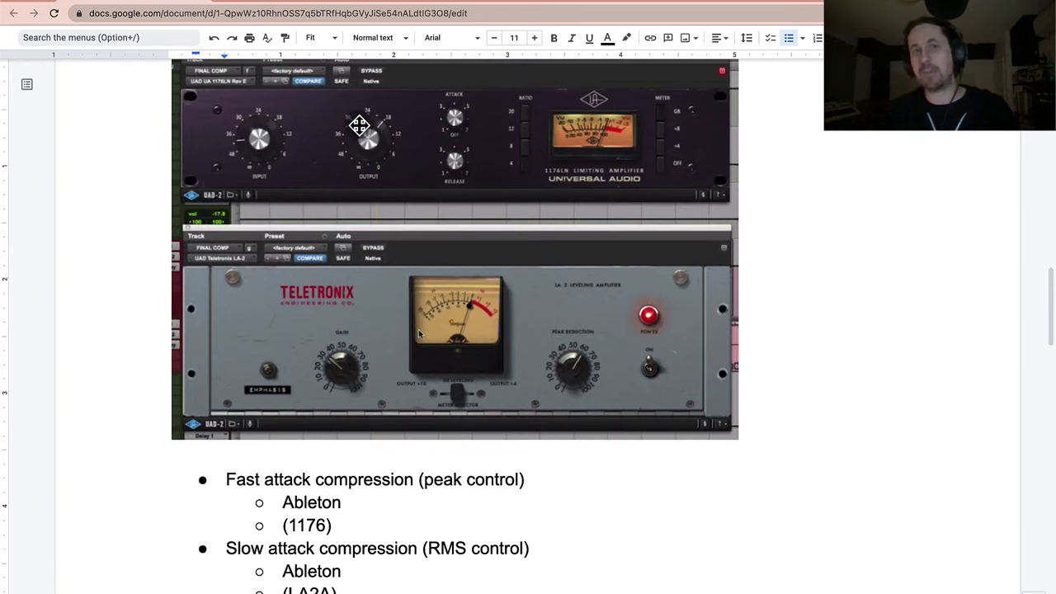
click(359, 124)
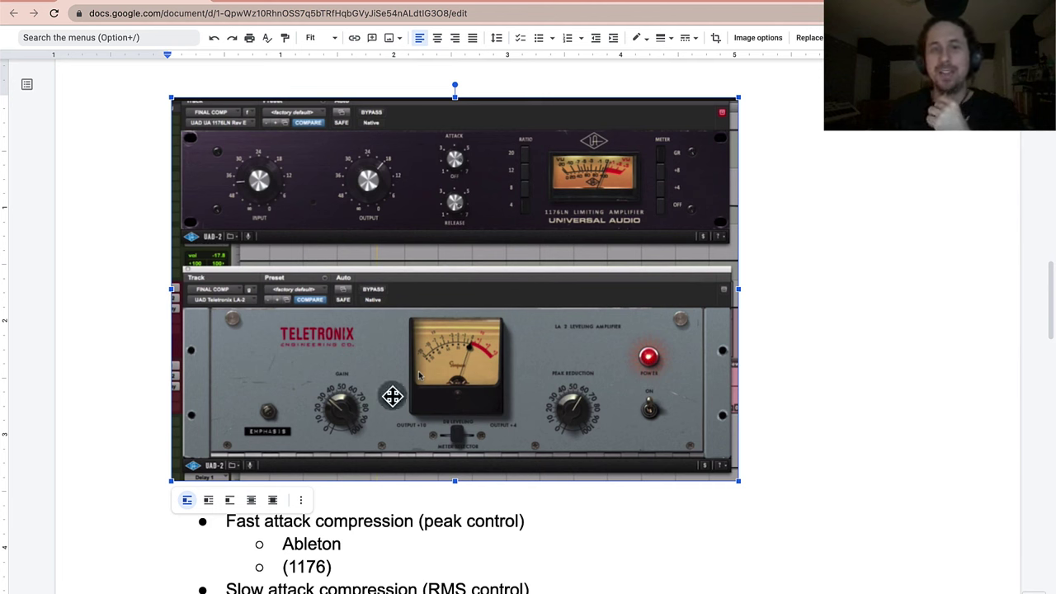
Compare the 1176 and LA-2A units in the picture with the fast attack compression (peak control) entry below it in the notes.
click(822, 345)
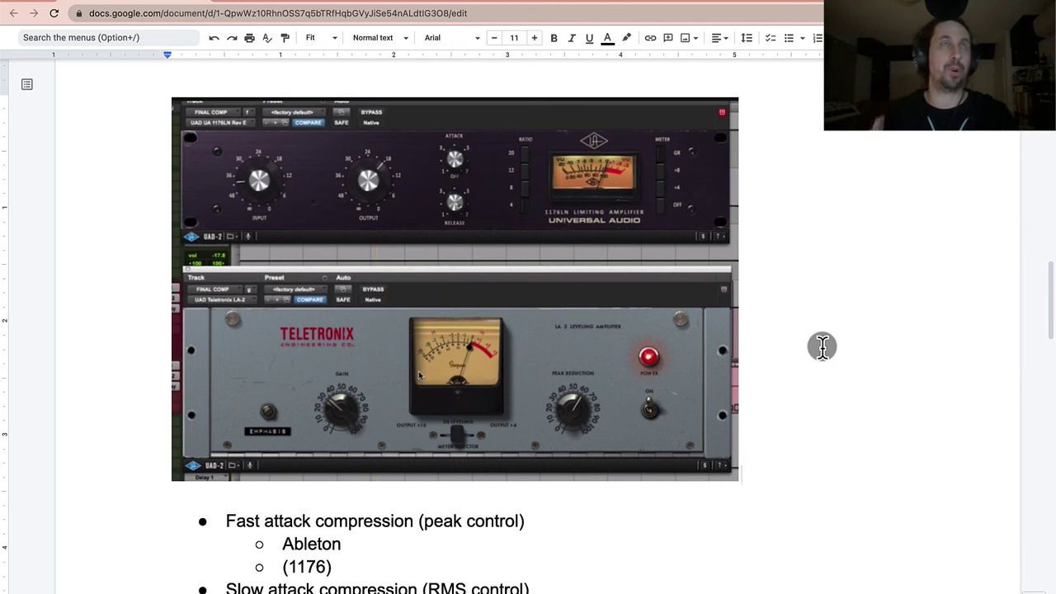
click(528, 186)
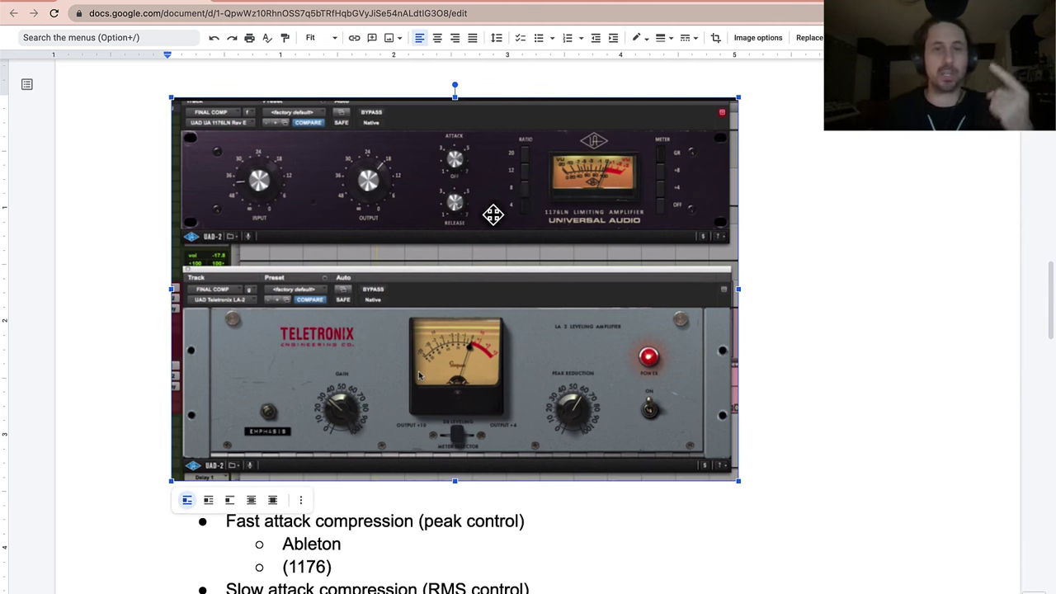
click(797, 332)
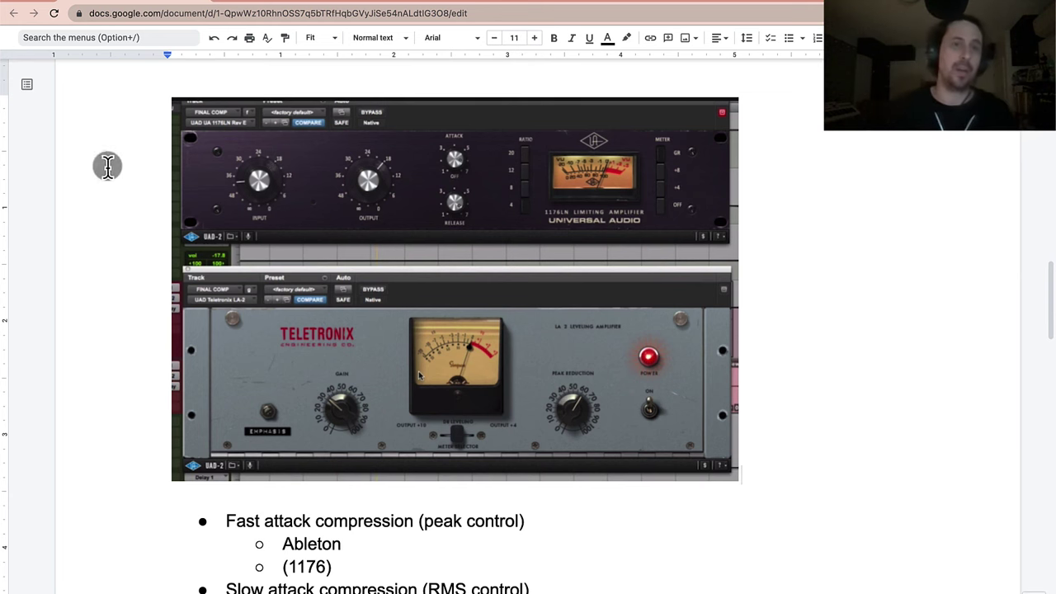
click(365, 177)
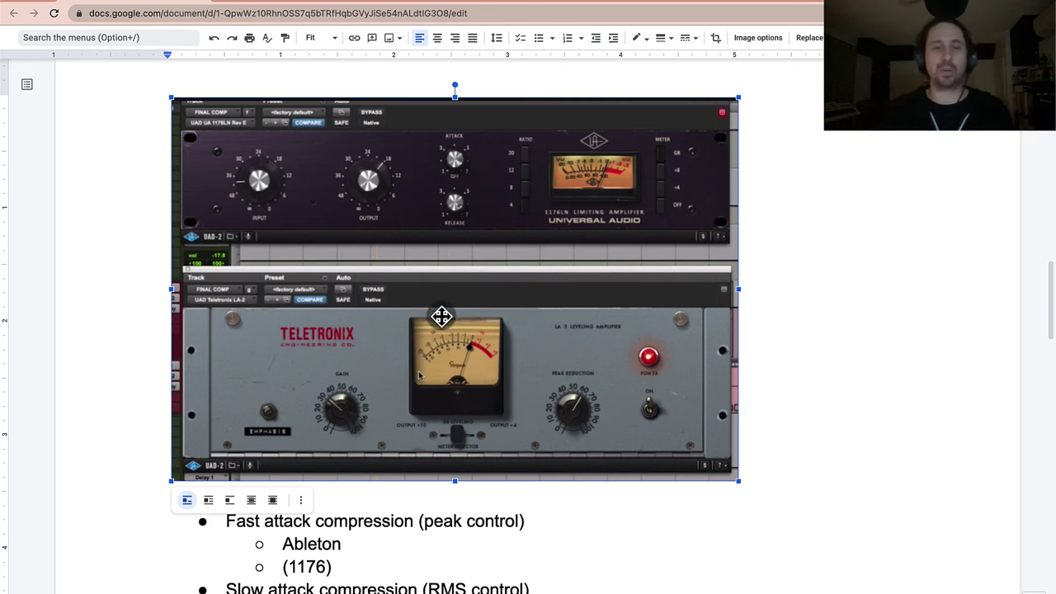
scroll(442, 317, down, 3)
click(553, 388)
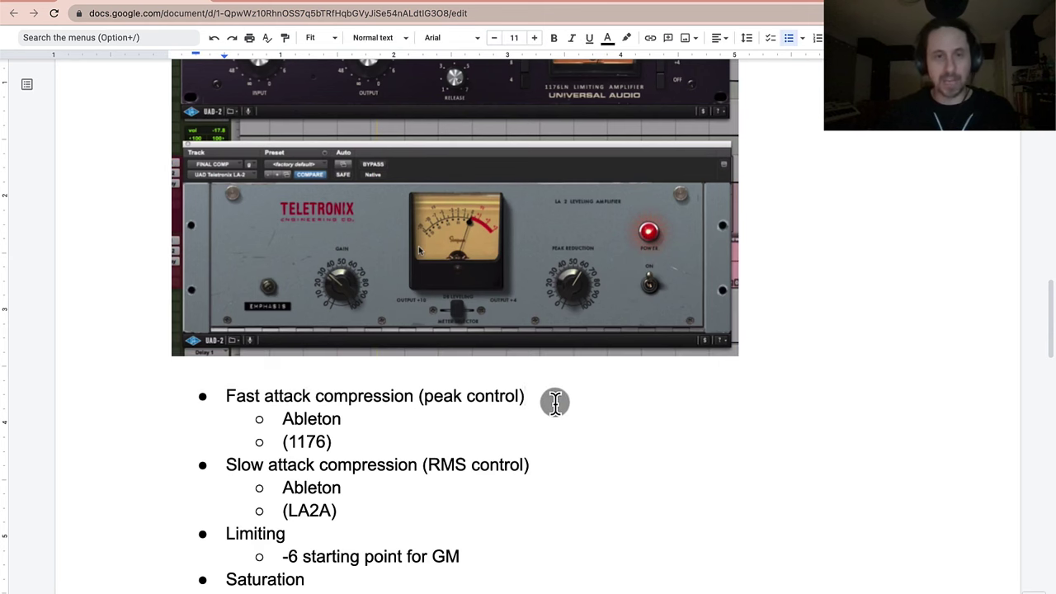
triple_click(555, 402)
scroll(555, 402, down, 1)
click(425, 357)
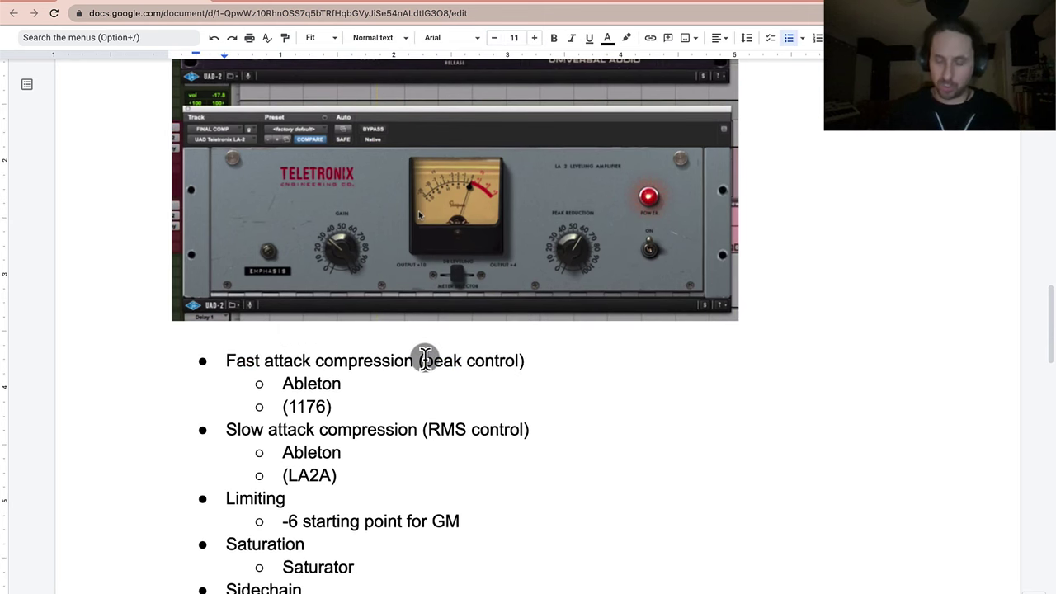
drag(425, 360, 519, 360)
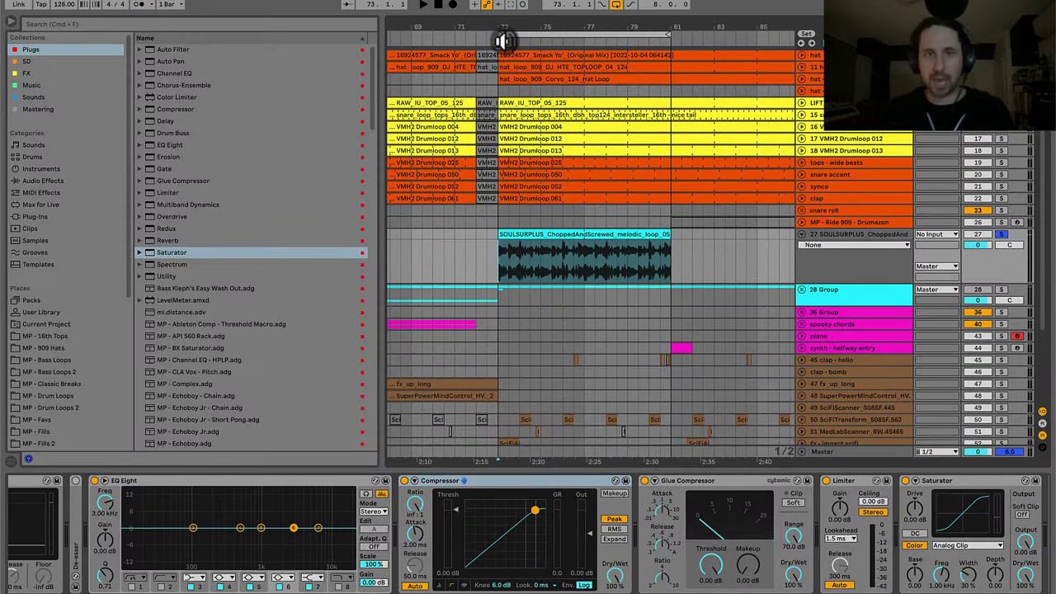
Switch to Ableton Live, hide the browser and inspect the loud peaks and quieter passages of the vocal loop waveform.
drag(500, 41, 412, 111)
key(ctrl+alt+b)
key(plus)
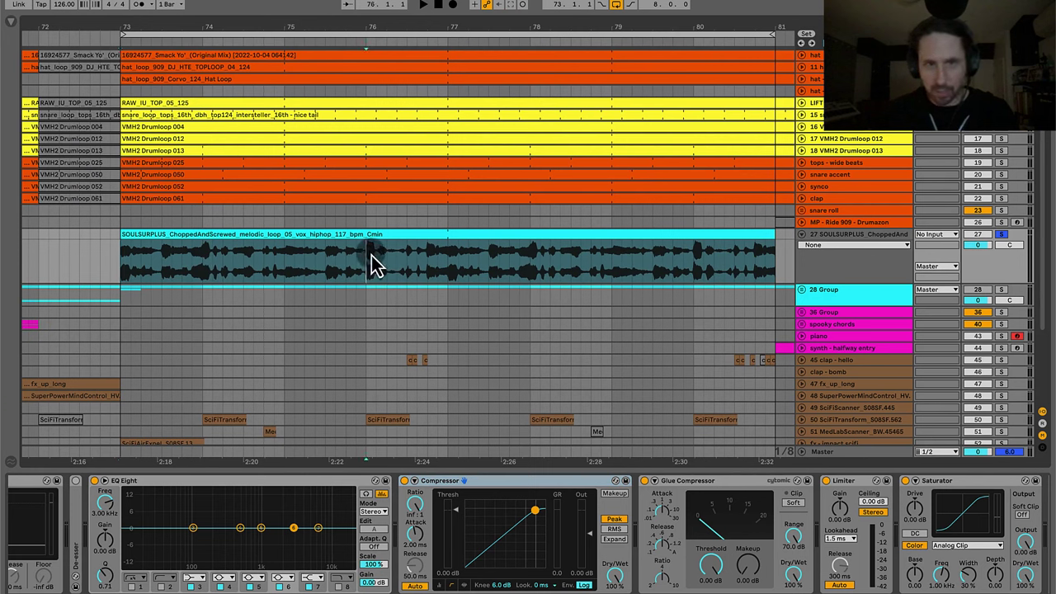
drag(367, 265, 396, 271)
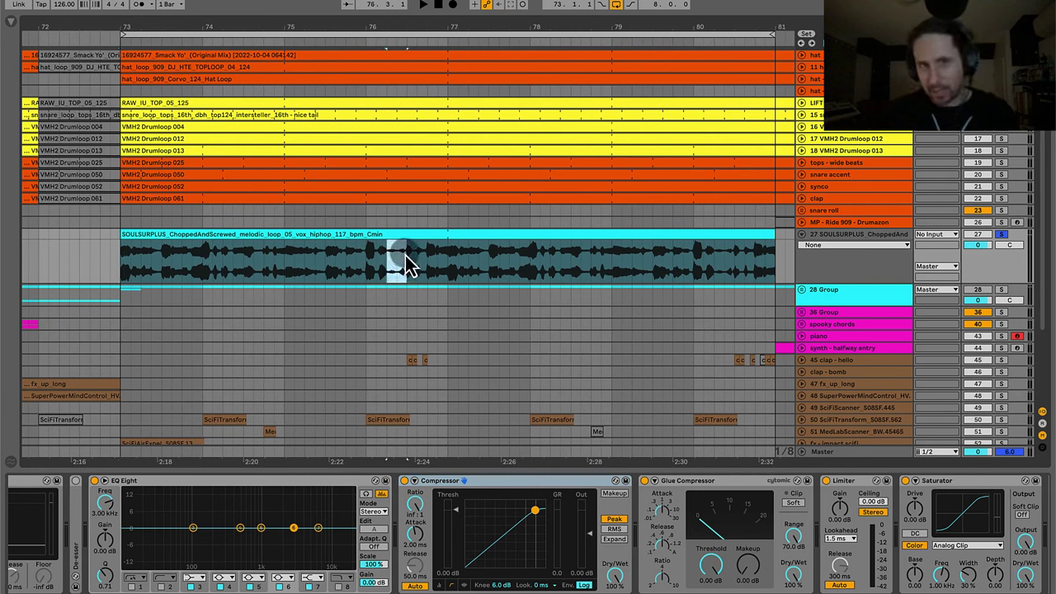
drag(531, 270, 540, 268)
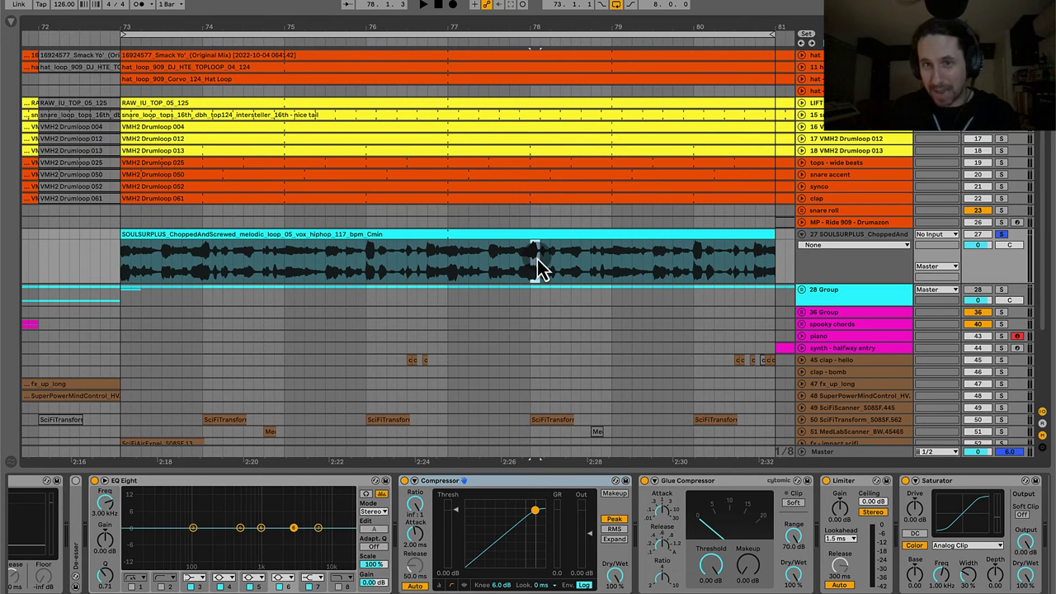
click(448, 266)
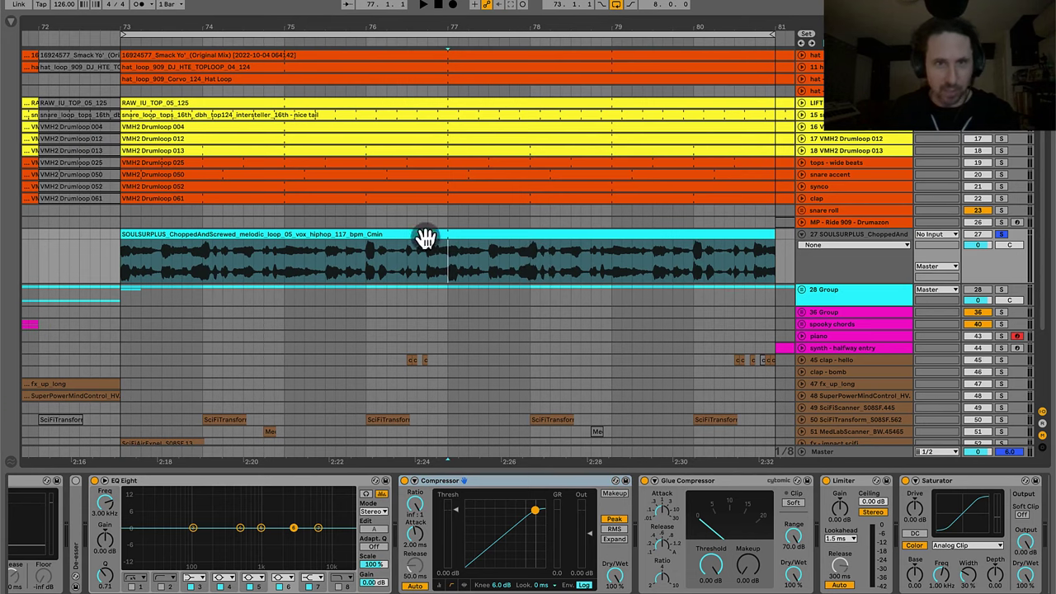
drag(283, 28, 285, 26)
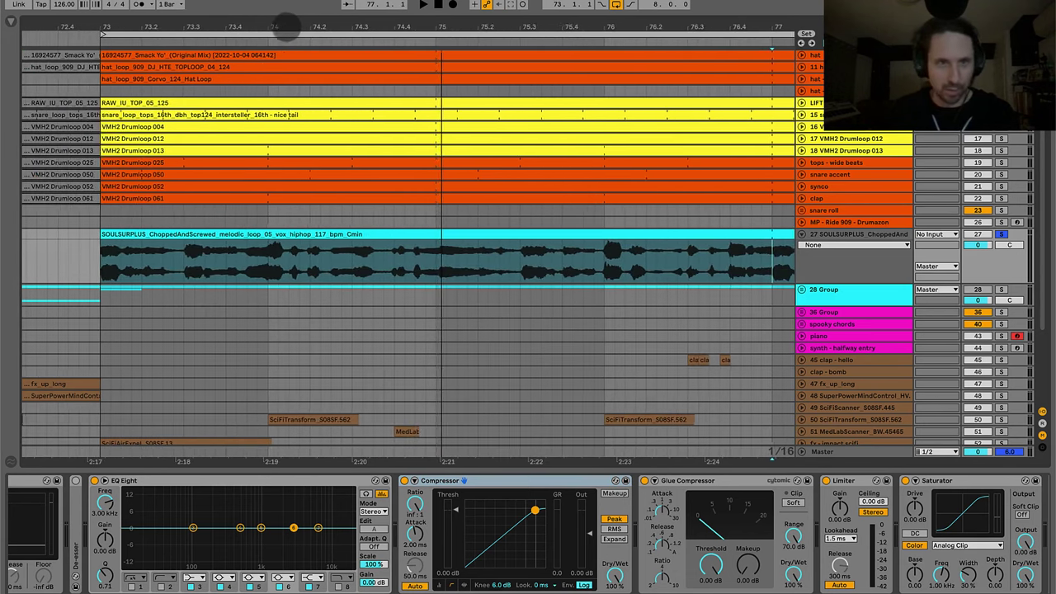
click(306, 265)
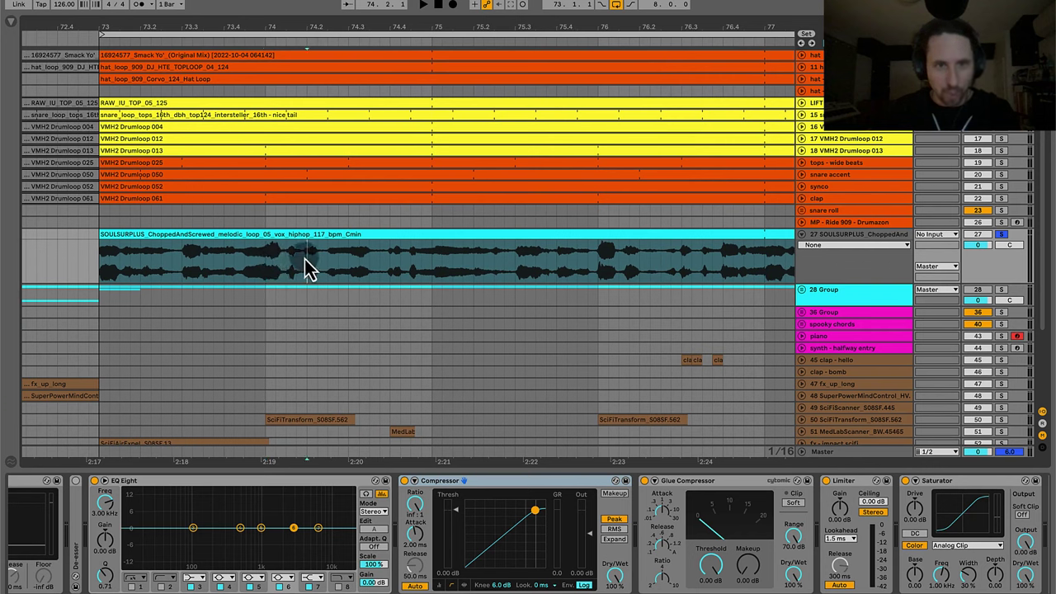
drag(421, 266, 546, 264)
drag(640, 263, 681, 268)
drag(537, 24, 526, 27)
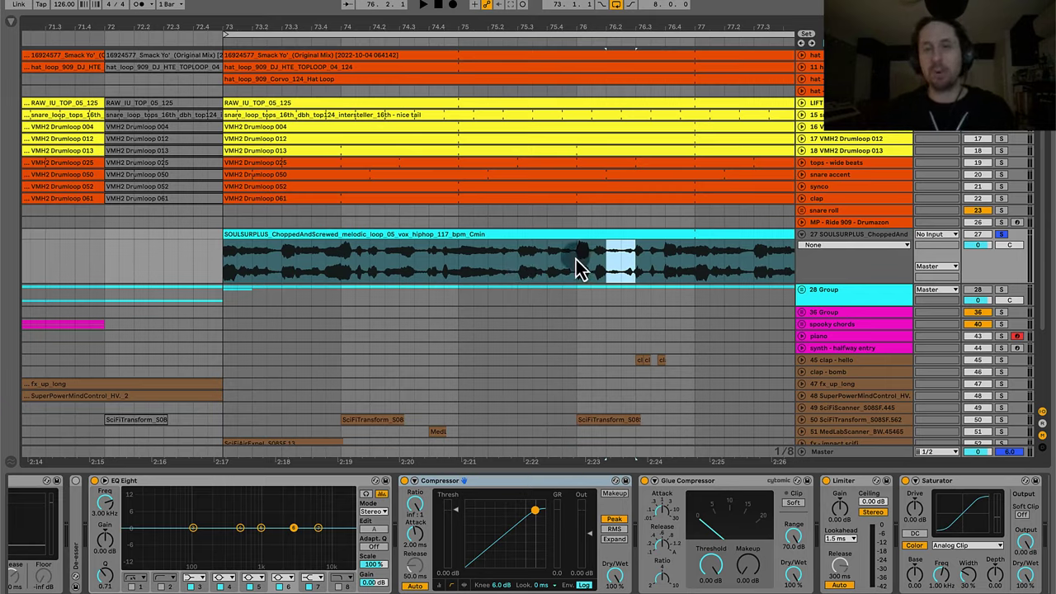
Highlight the fast attack compression entry in the Google Docs notes, and mark the peaks at bars 76 and 74 on the vocal clip in Ableton Live.
key(super+Tab)
click(274, 363)
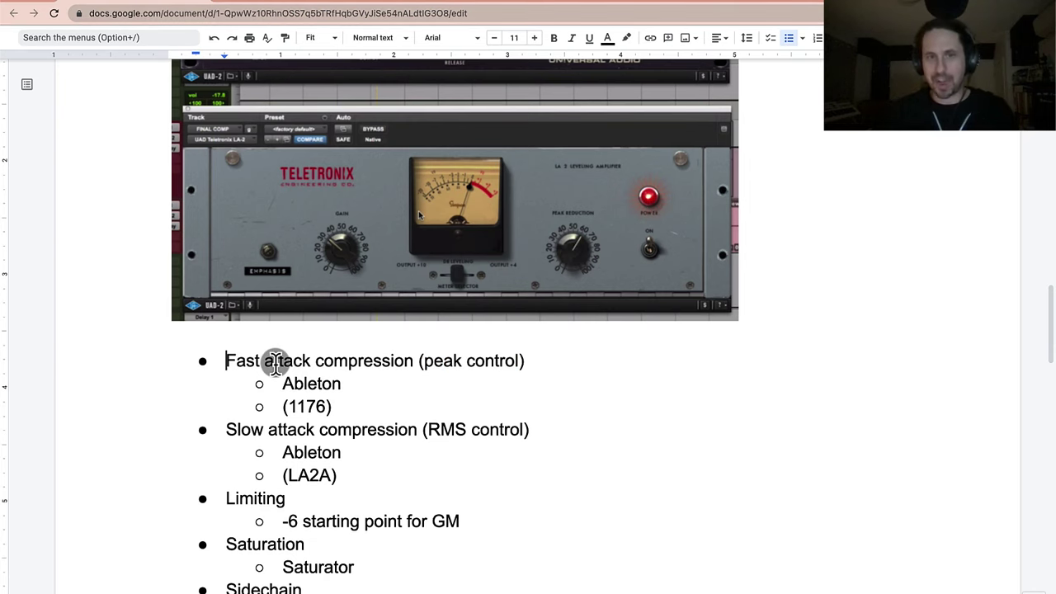
triple_click(275, 363)
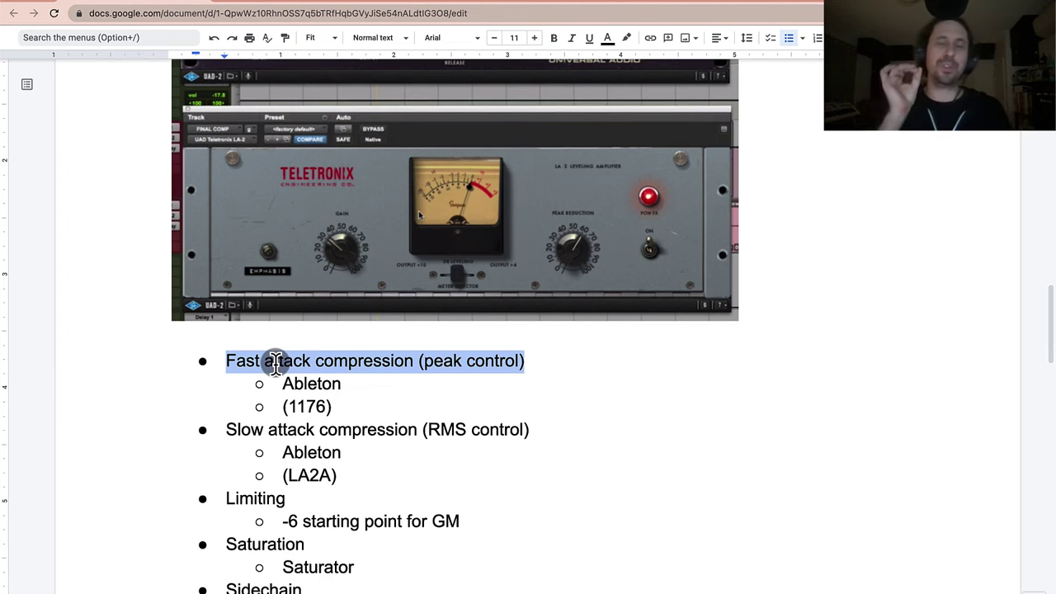
key(super+Tab)
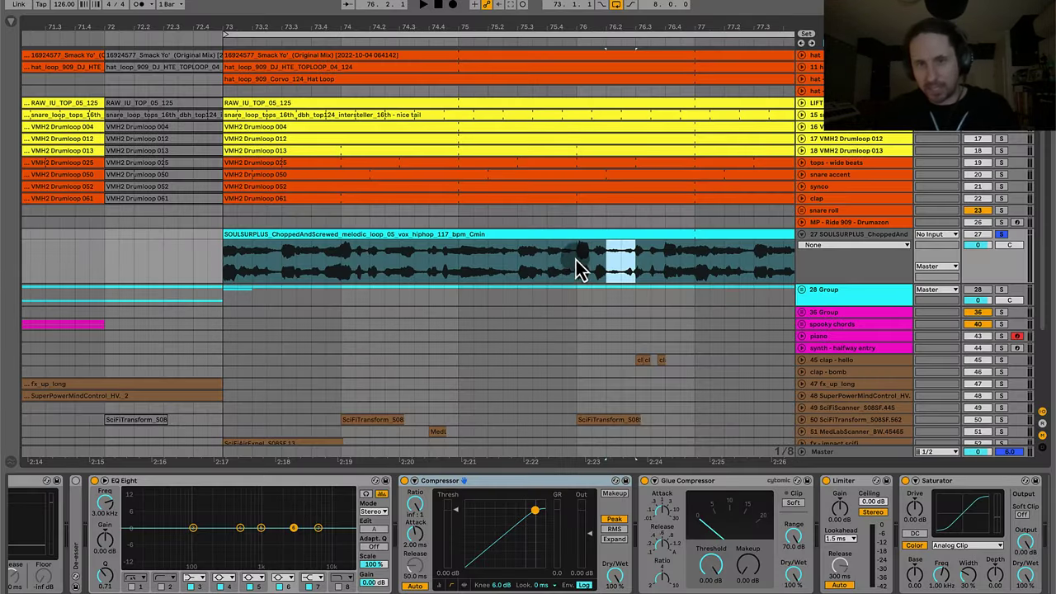
drag(577, 266, 591, 269)
drag(345, 268, 349, 266)
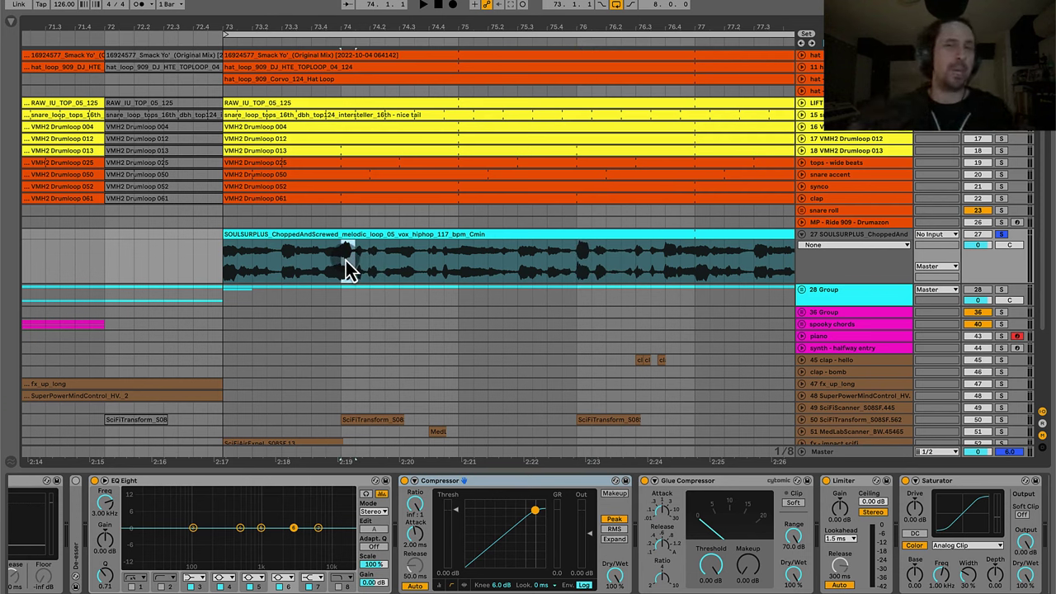
Set the vocal track Compressor's ratio to inf:1, its threshold to -11.2 dB and its knee to 13 dB.
click(480, 485)
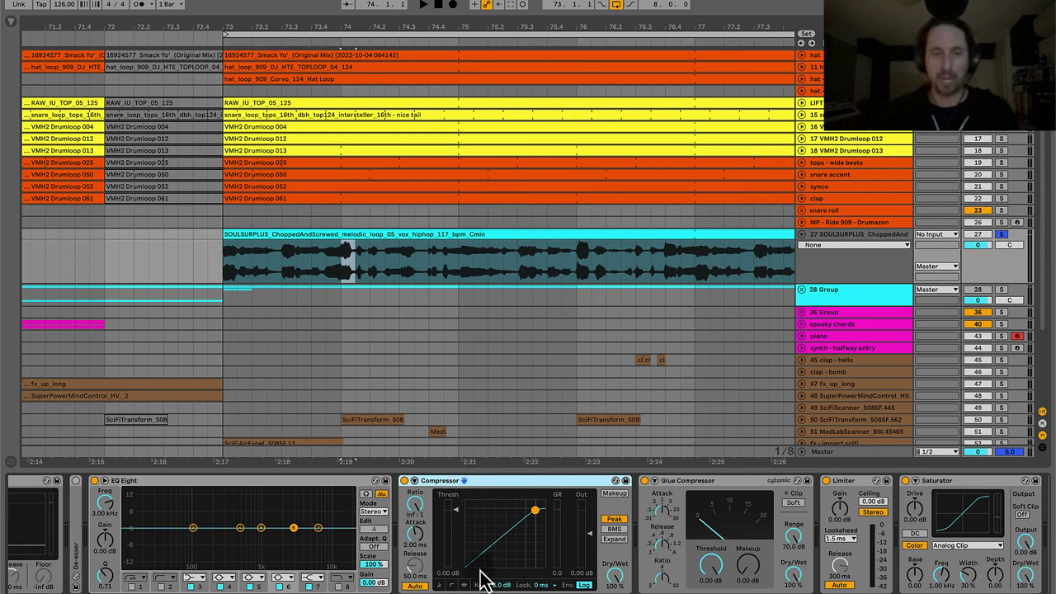
click(415, 505)
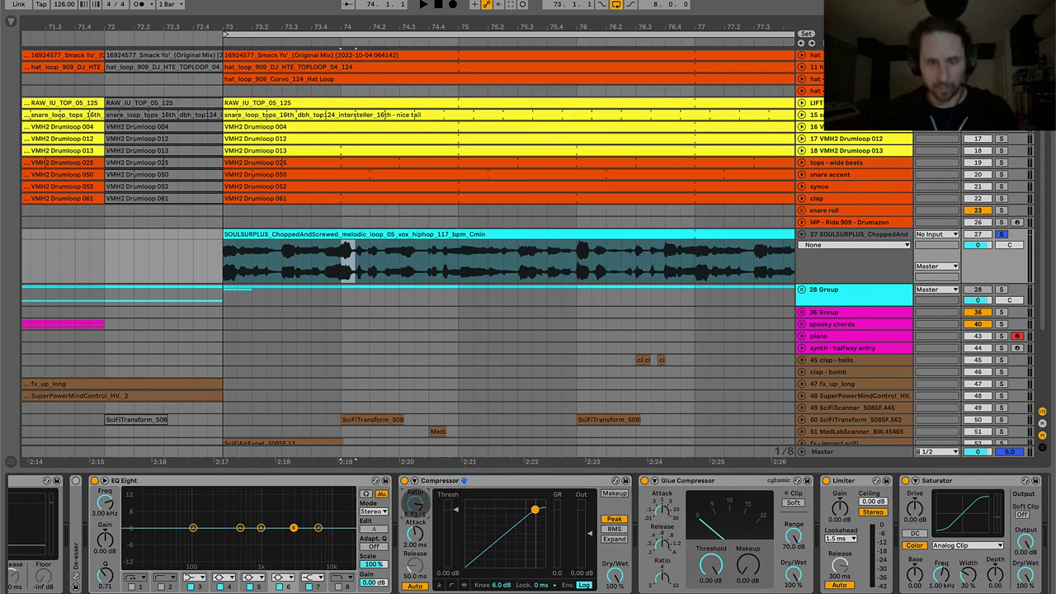
drag(416, 505, 415, 483)
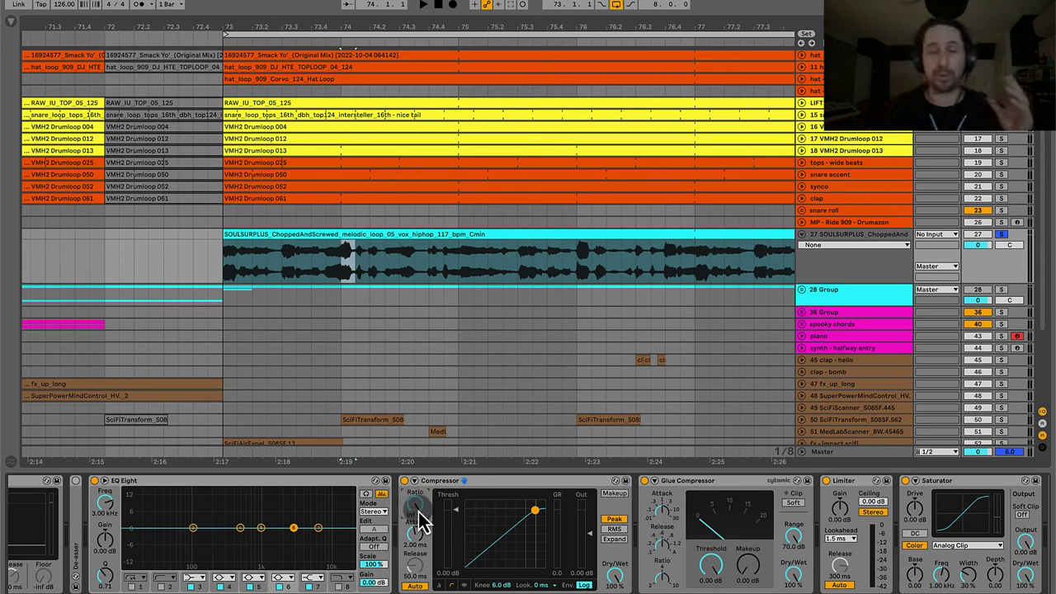
click(419, 513)
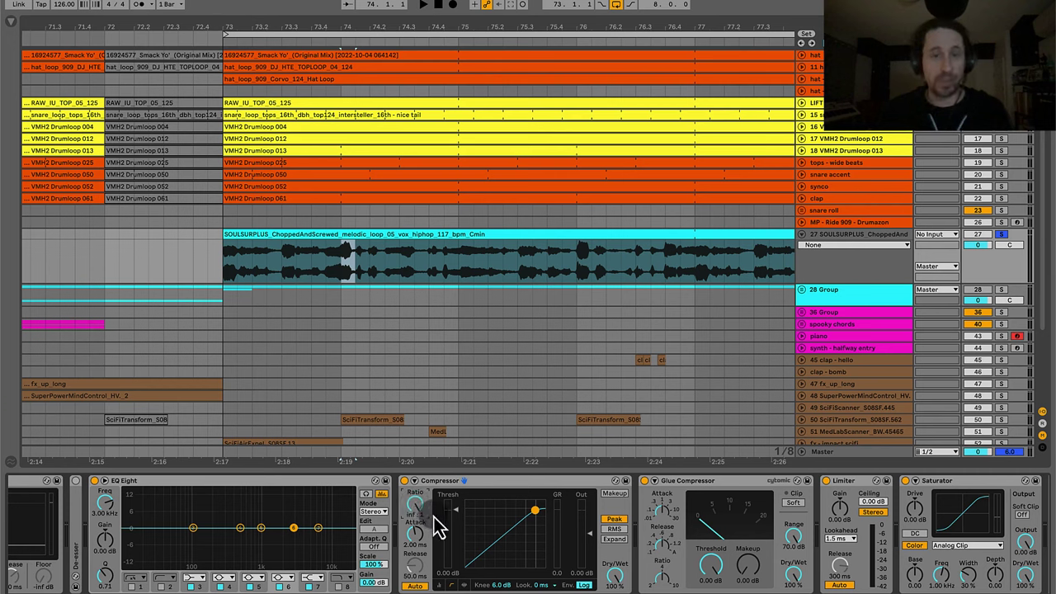
drag(455, 510, 456, 542)
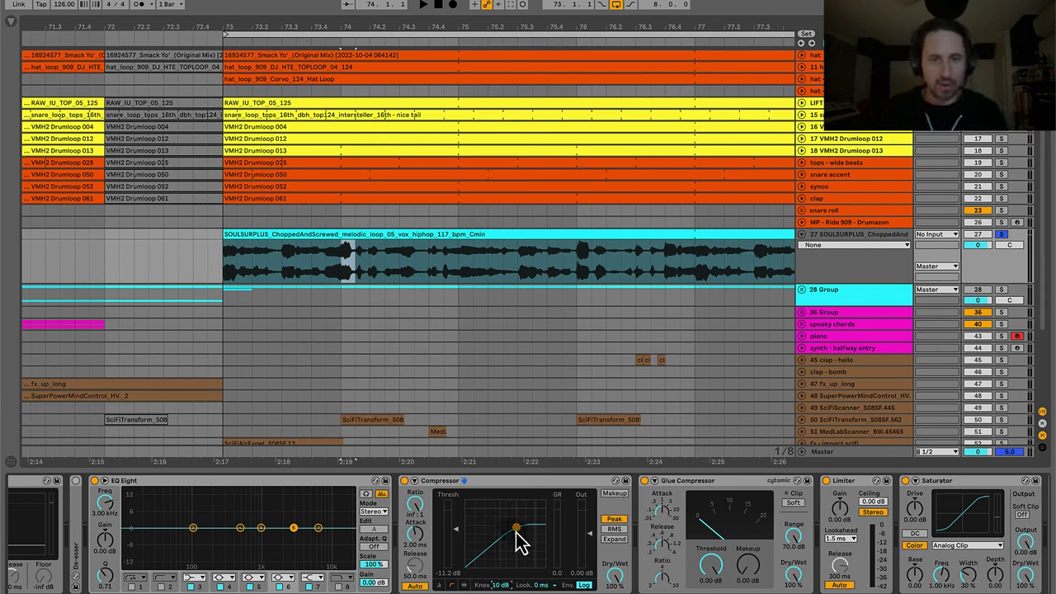
drag(501, 585, 501, 578)
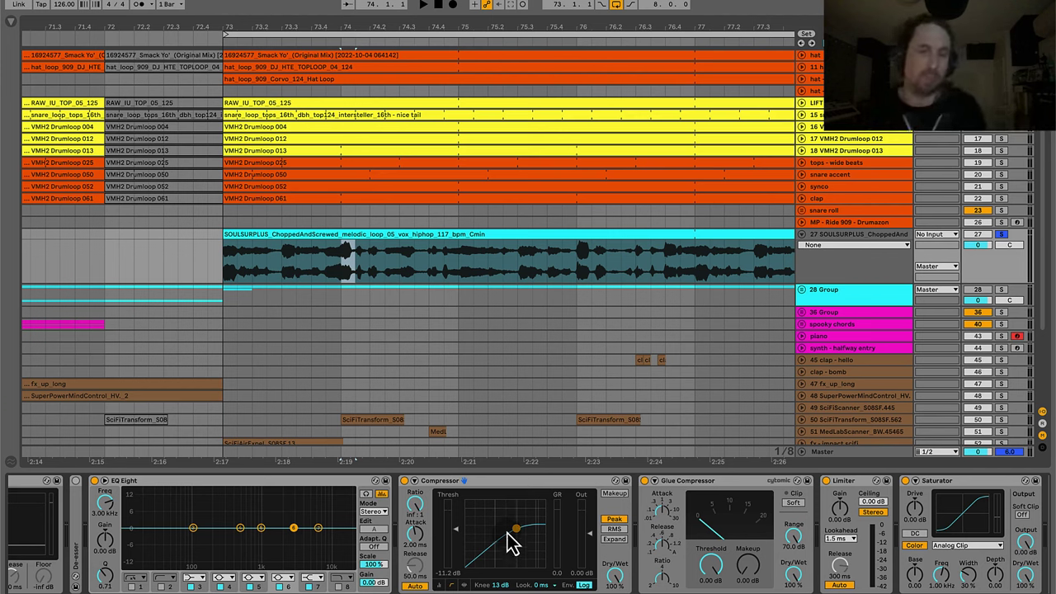
click(500, 480)
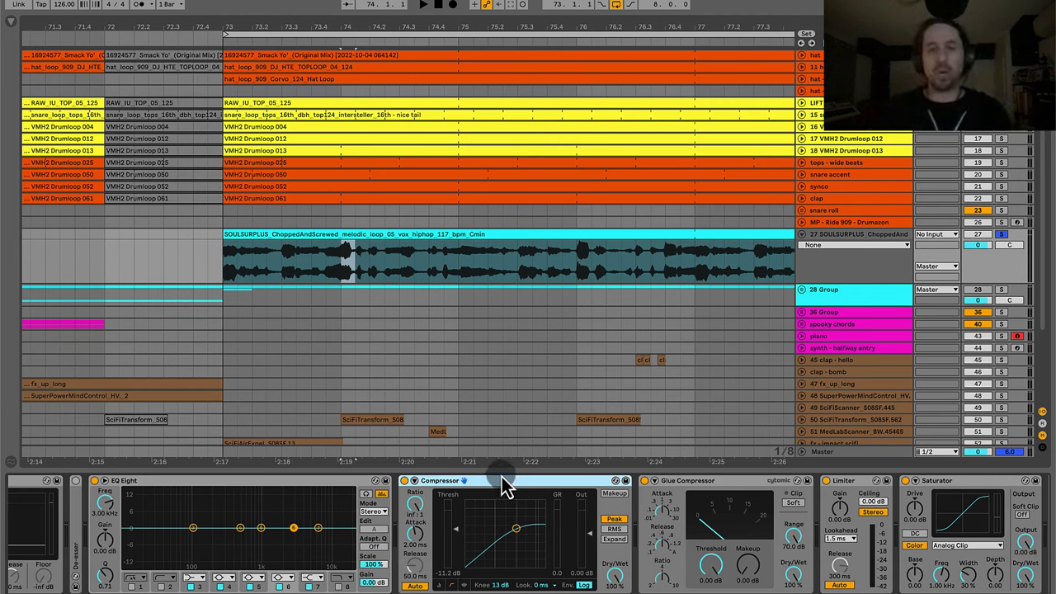
Look at the 1176's controls in the Google Docs picture and return to Ableton Live.
key(super+Tab)
scroll(477, 300, up, 5)
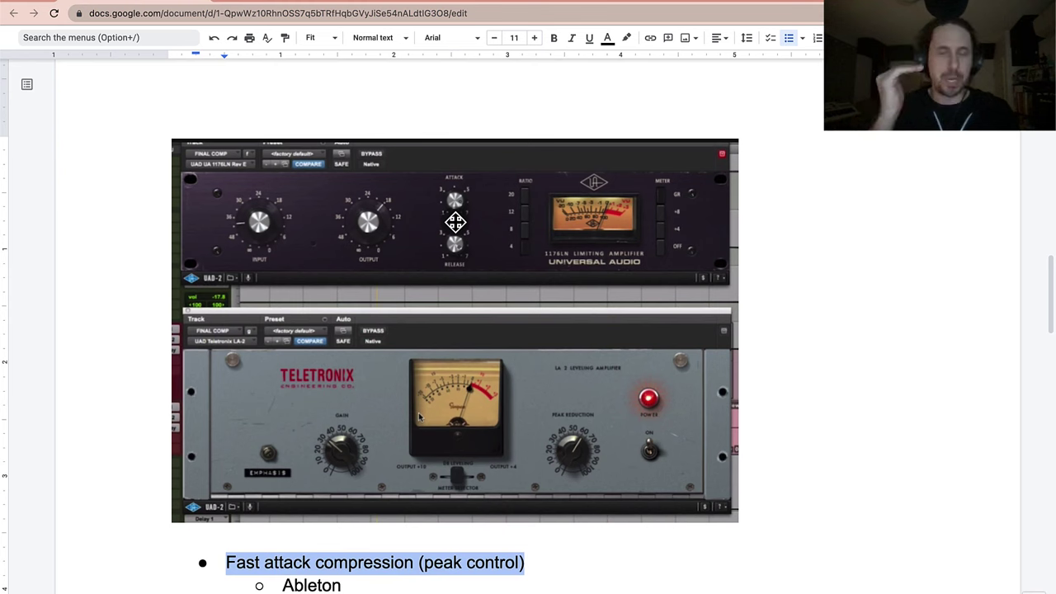
key(super+Tab)
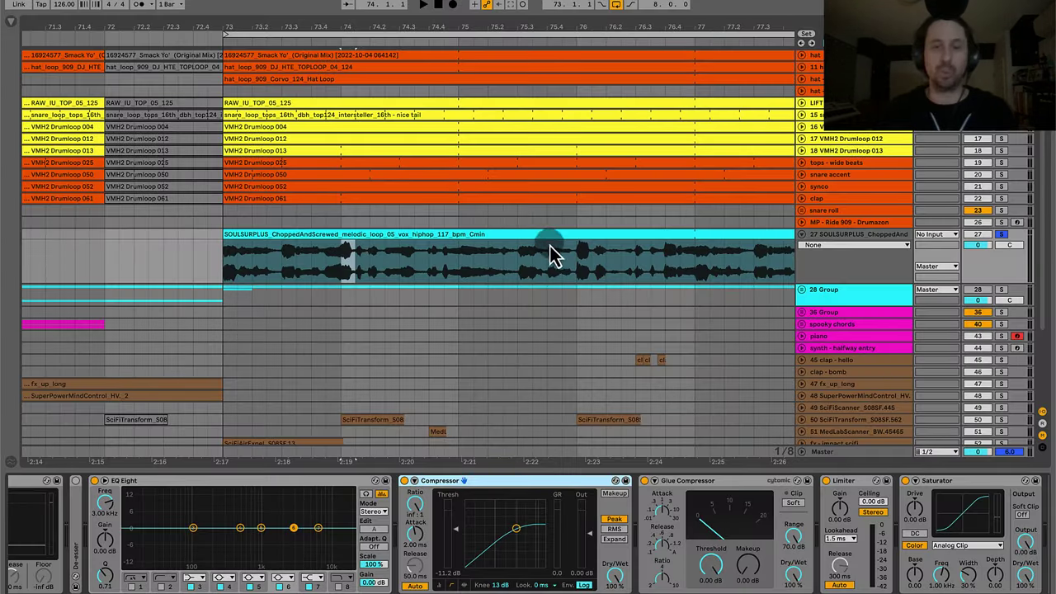
Set the Compressor's attack to 0.50 ms and adjust its threshold to -12.0 dB while playing the vocal loop.
mouse_move(454, 537)
mouse_down()
mouse_move(454, 487)
mouse_move(454, 518)
mouse_up()
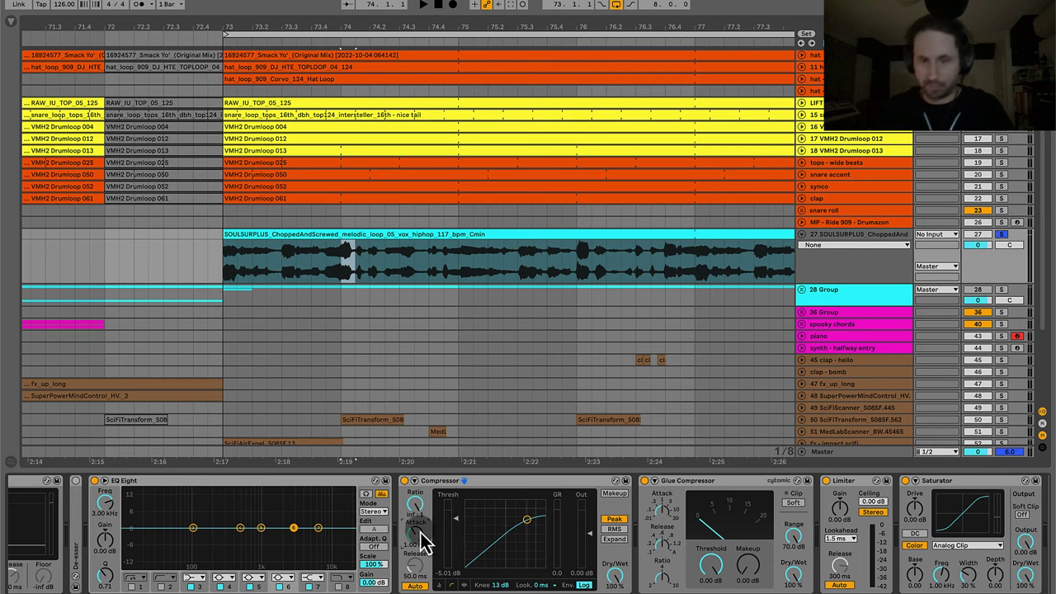
key(space)
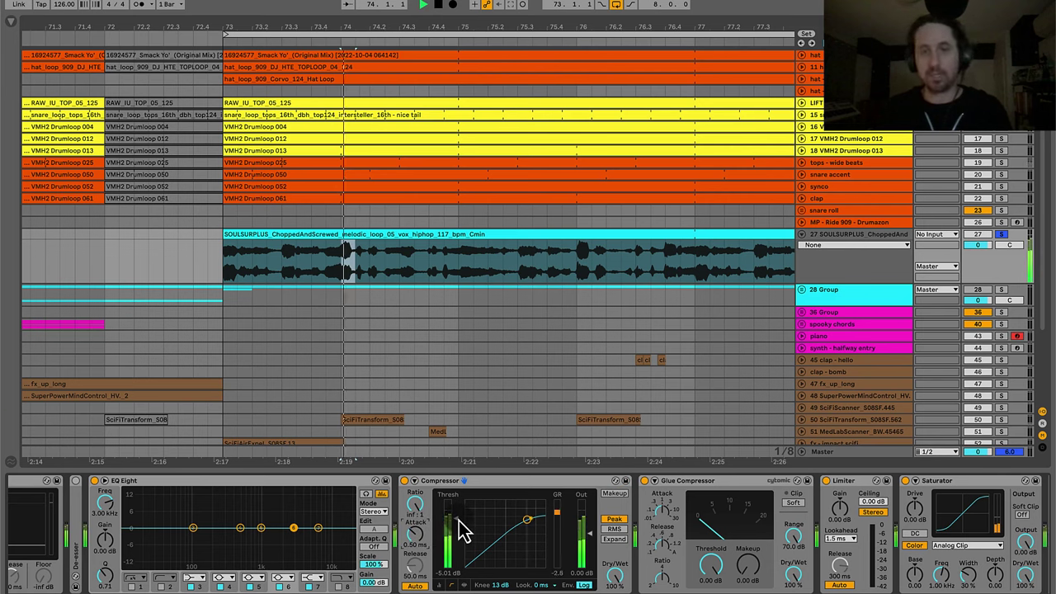
drag(448, 520, 448, 530)
key(space)
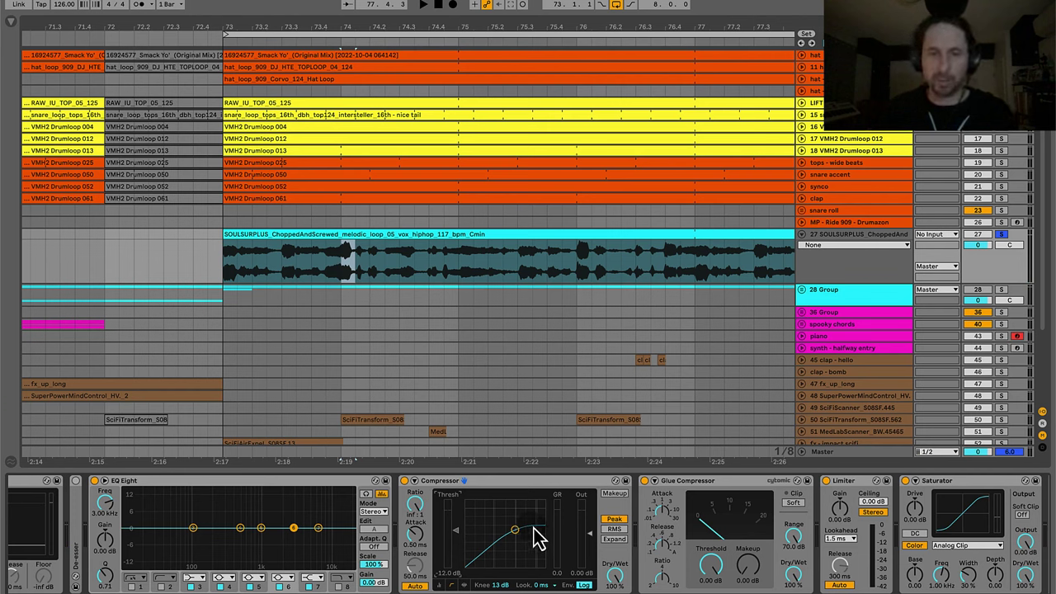
Audition the vocal loop through the Compressor and set its knee to 10 dB.
key(space)
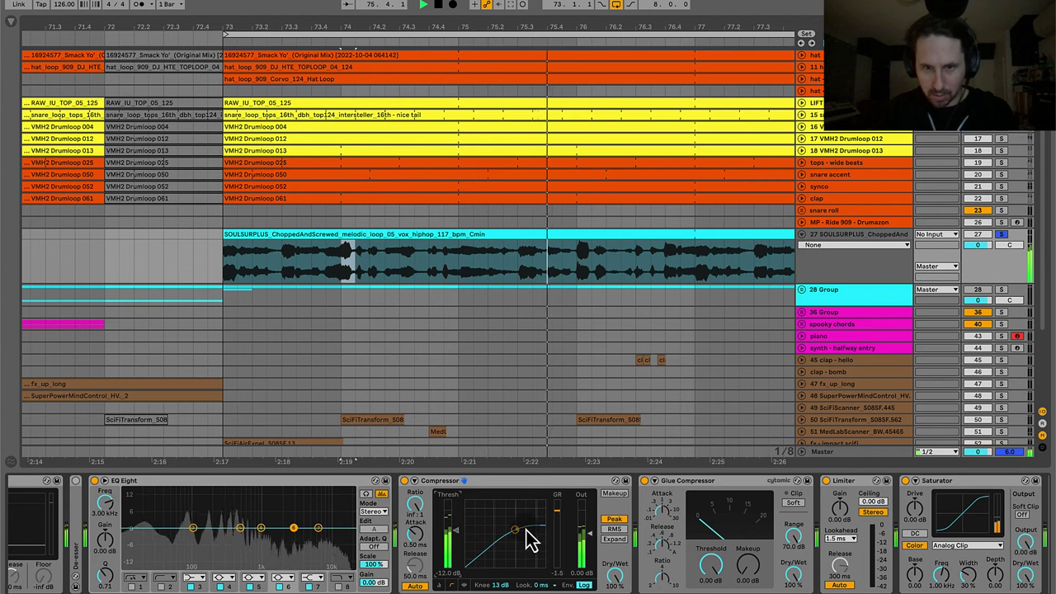
key(space)
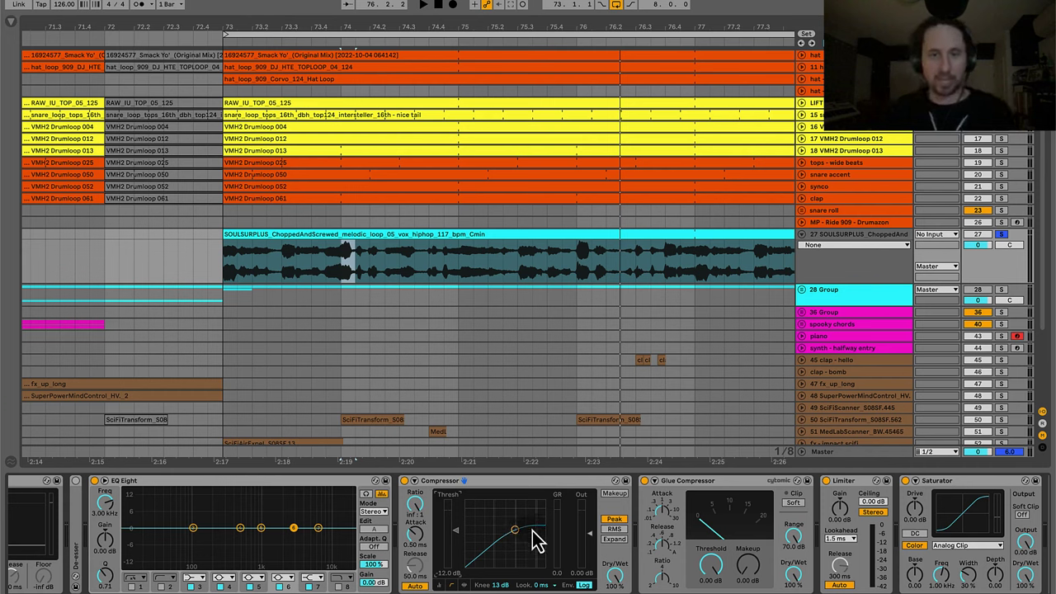
key(space)
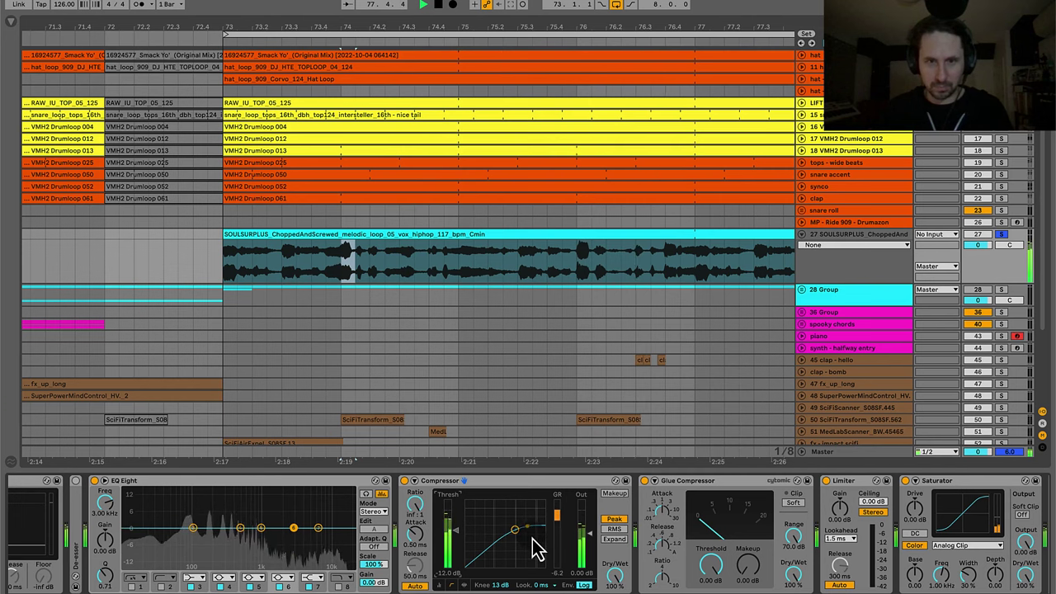
key(space)
click(515, 483)
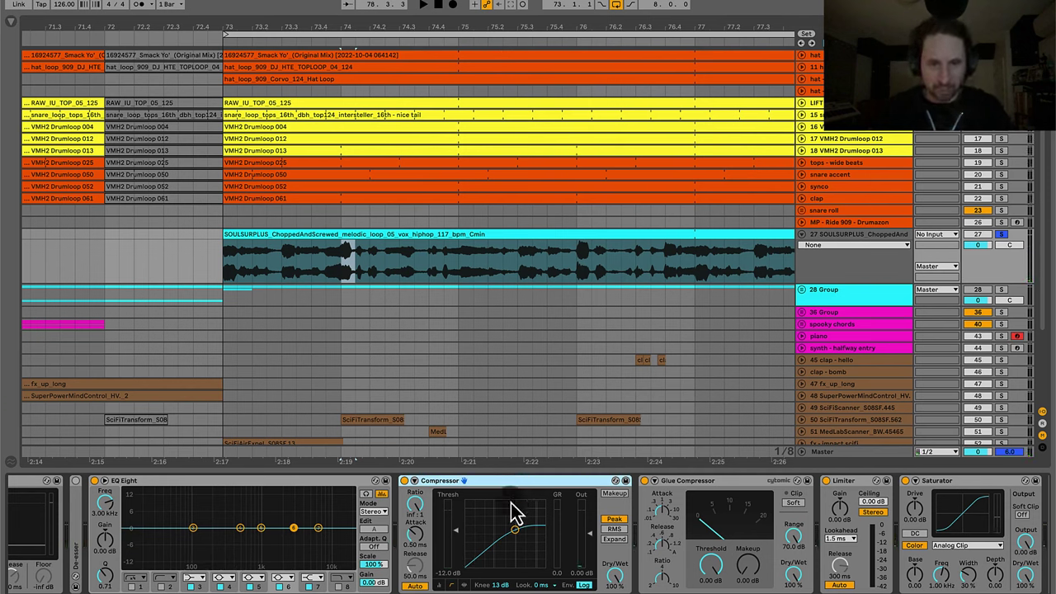
click(499, 586)
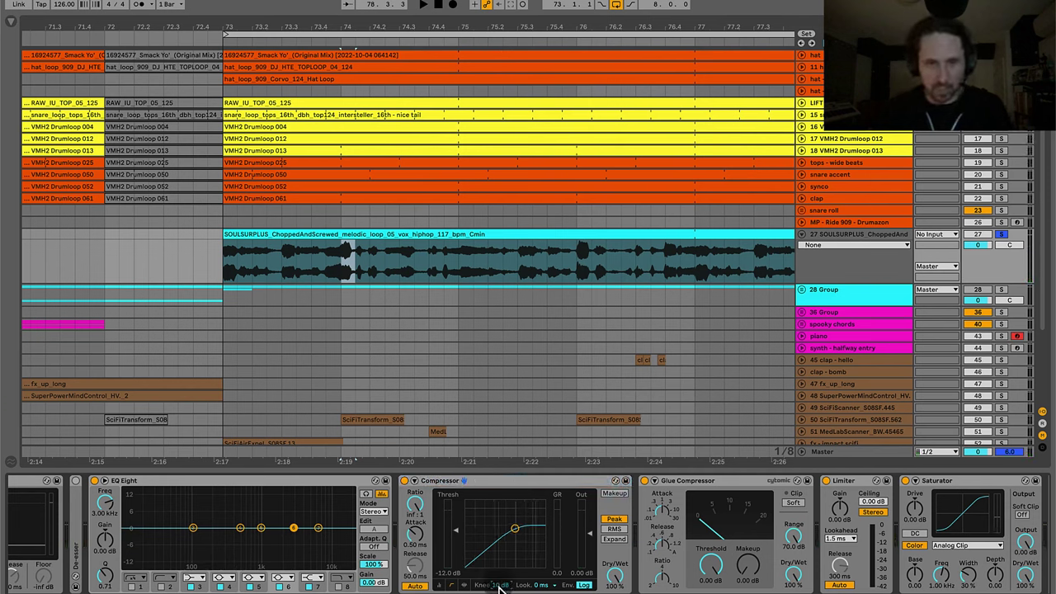
Play the vocal loop through the Compressor and set its threshold to -11.0 dB.
key(space)
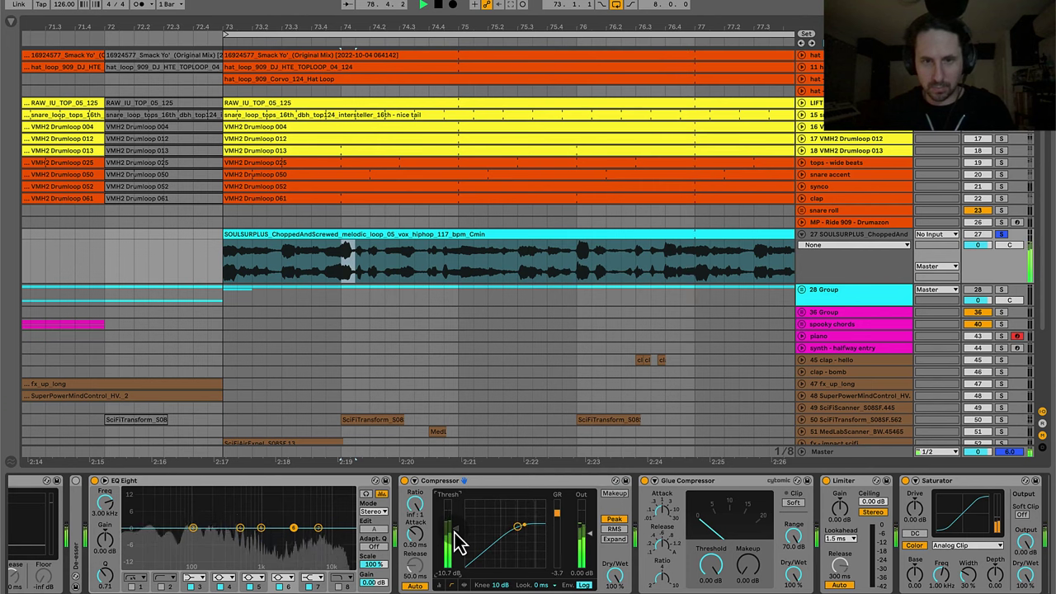
key(space)
click(495, 481)
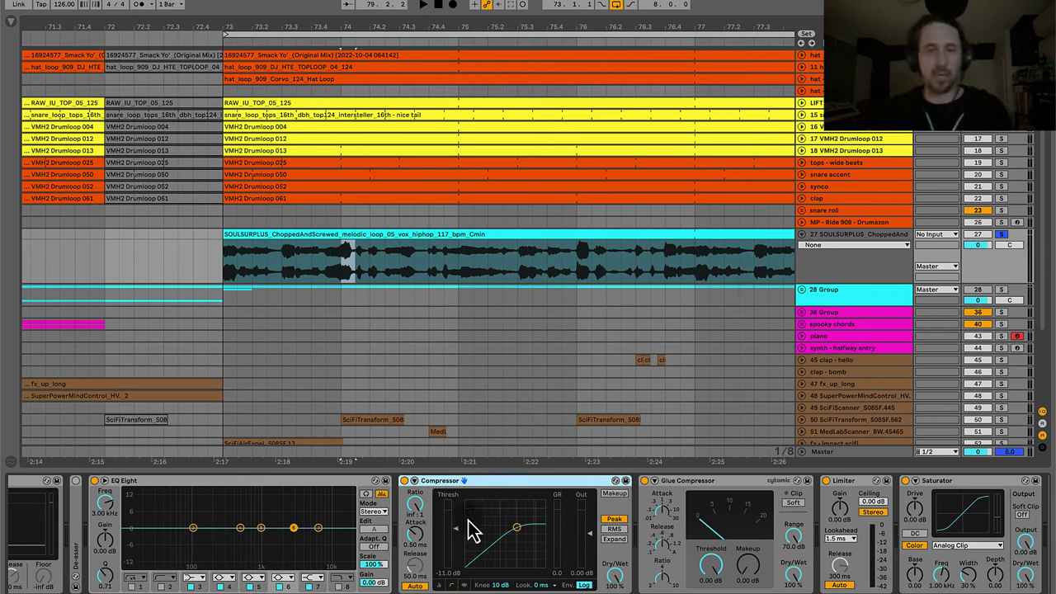
Look at the Compressor's activity view and collapsed view, and return to the transfer curve view.
click(465, 585)
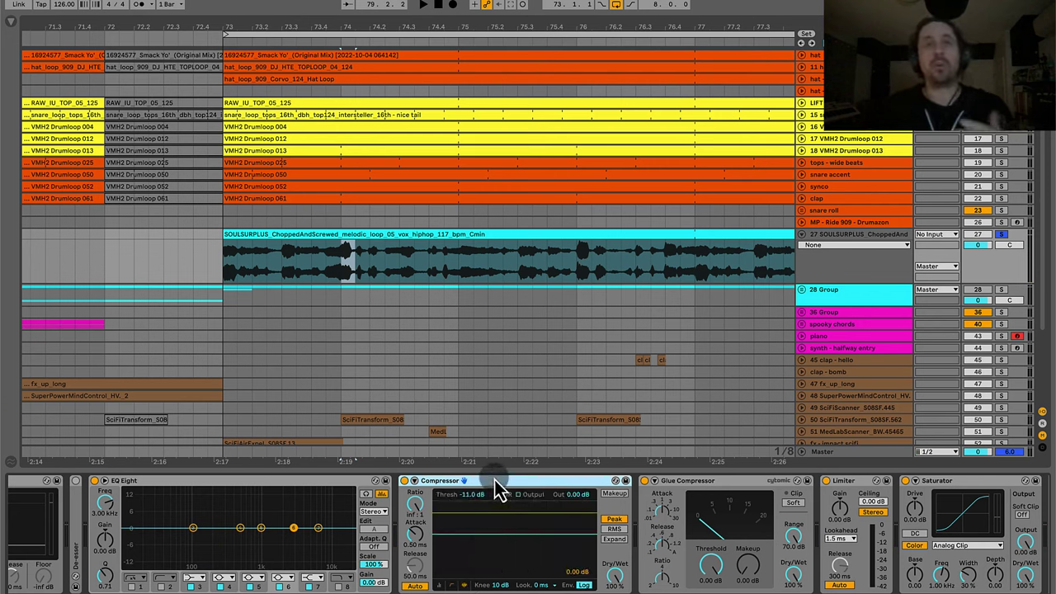
click(440, 585)
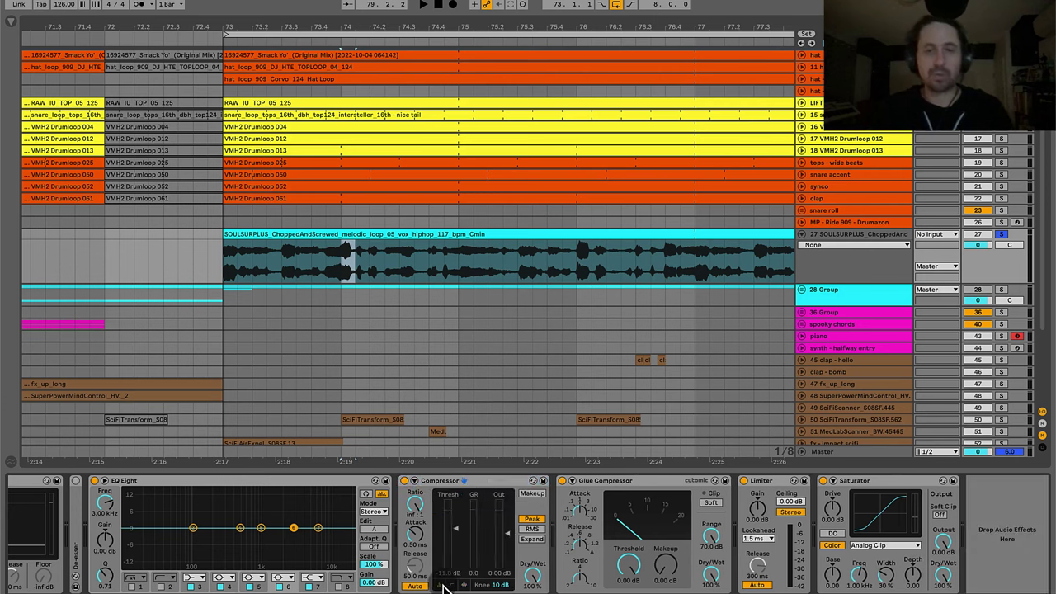
click(451, 585)
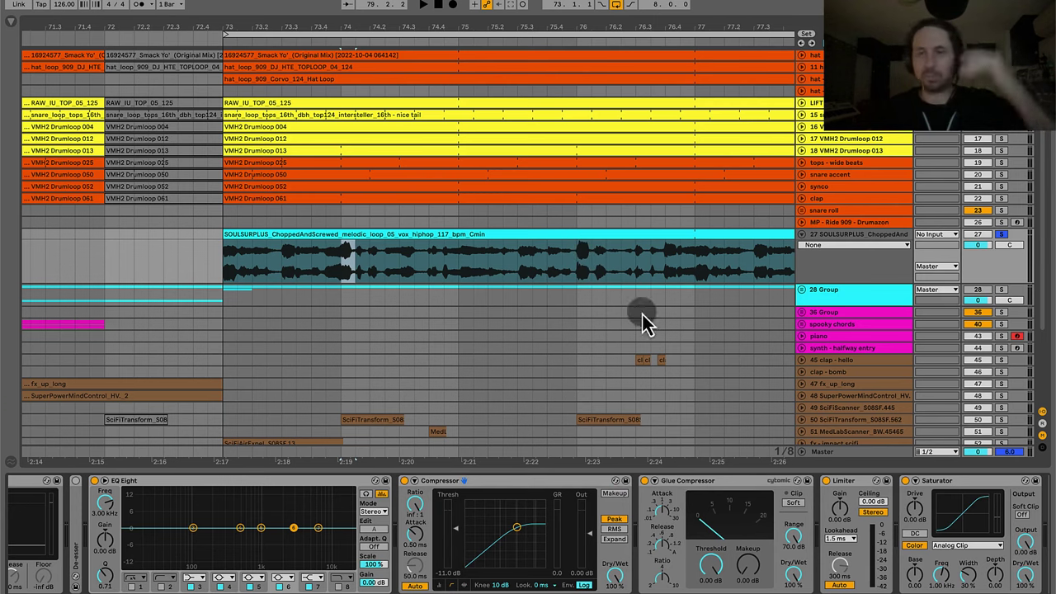
Search the browser for "lfo" and add the "MP - LFO Tool.adg" rack after the Saturator on the vocal track.
click(11, 21)
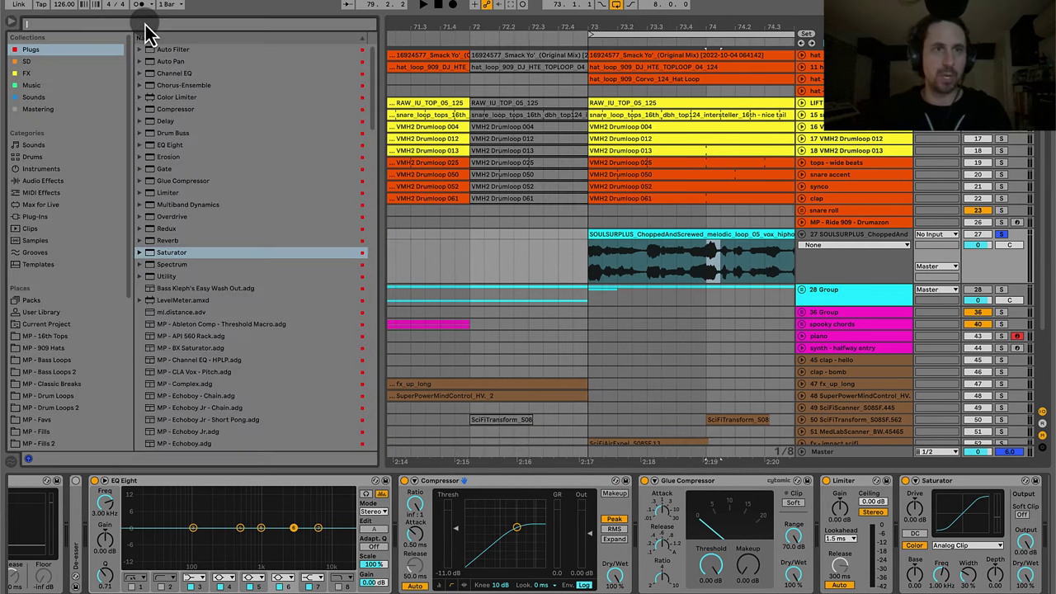
text(lfo)
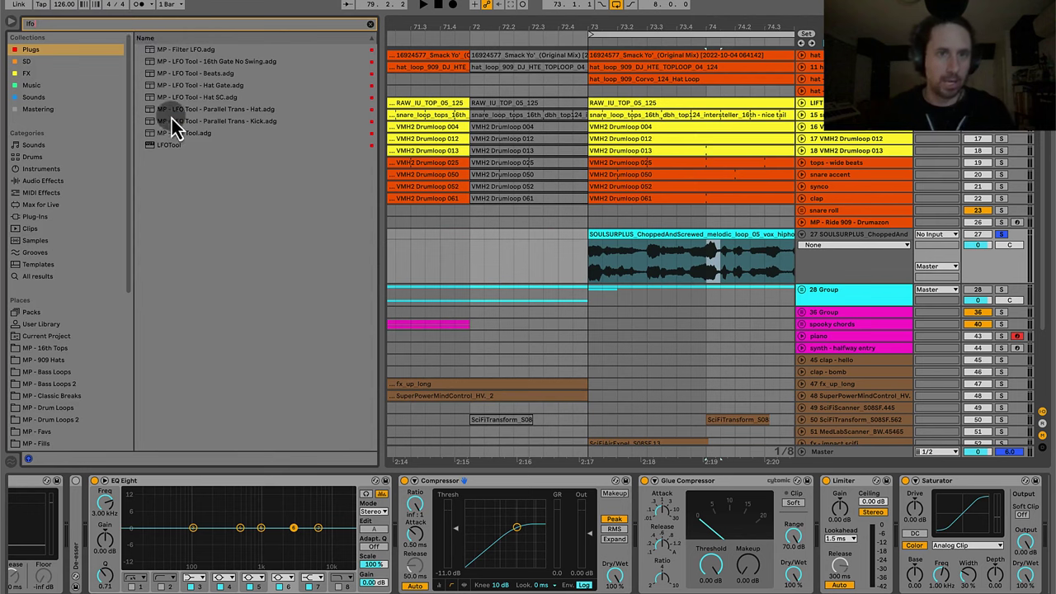
drag(180, 133, 685, 520)
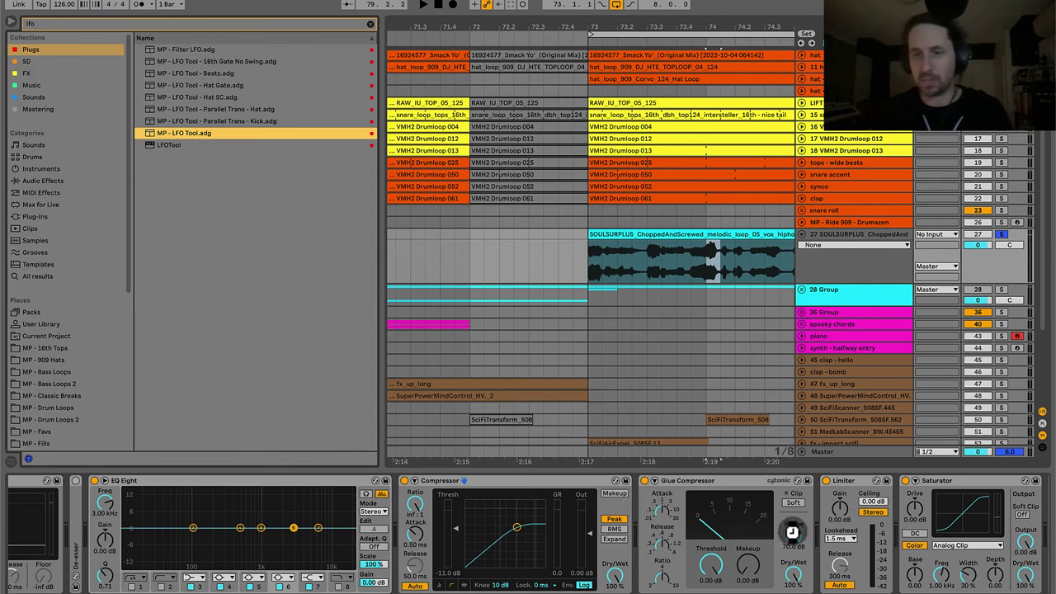
drag(782, 532, 904, 480)
scroll(514, 533, up, 10)
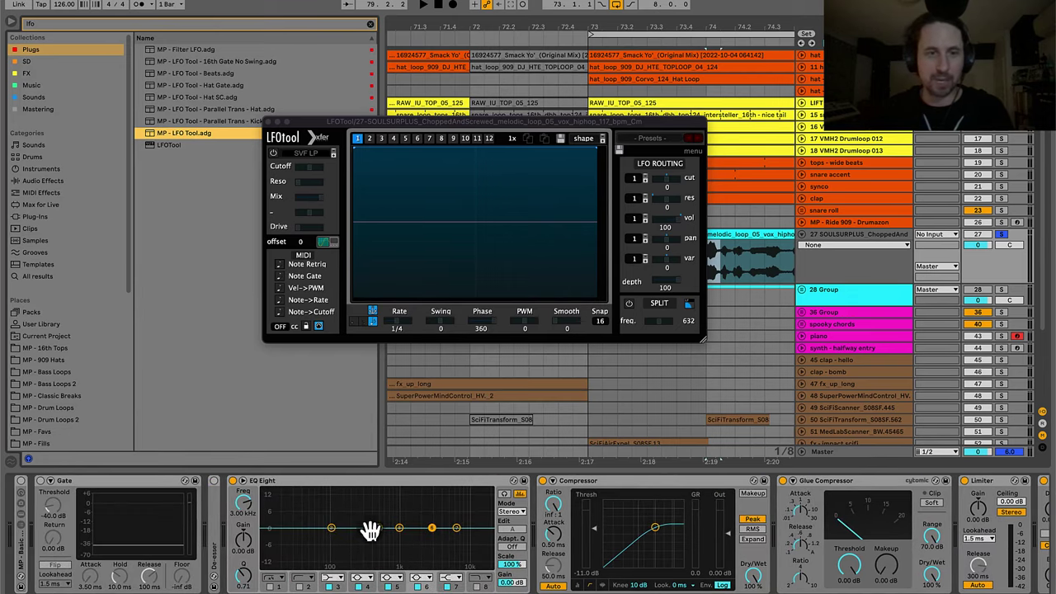
Bypass the vocal Compressor and play the loop to examine its waveform in LFOTool.
scroll(488, 556, down, 5)
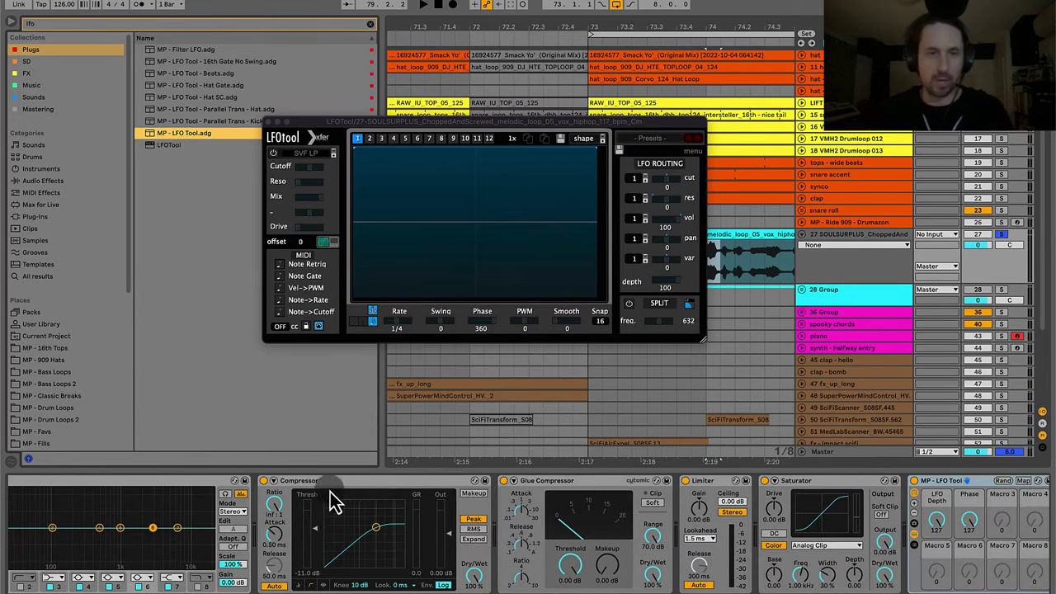
click(342, 488)
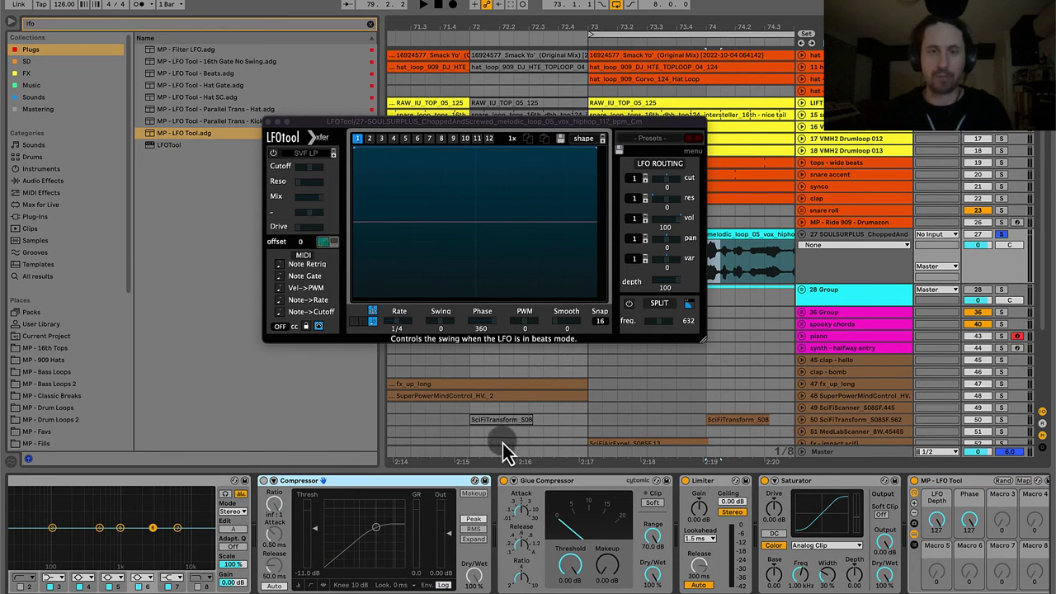
key(space)
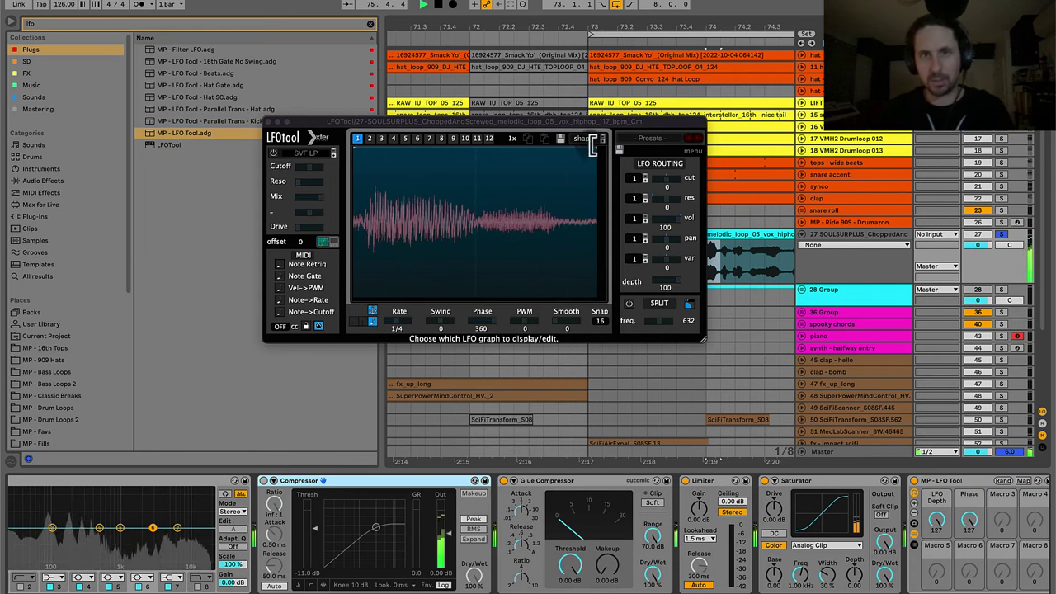
key(space)
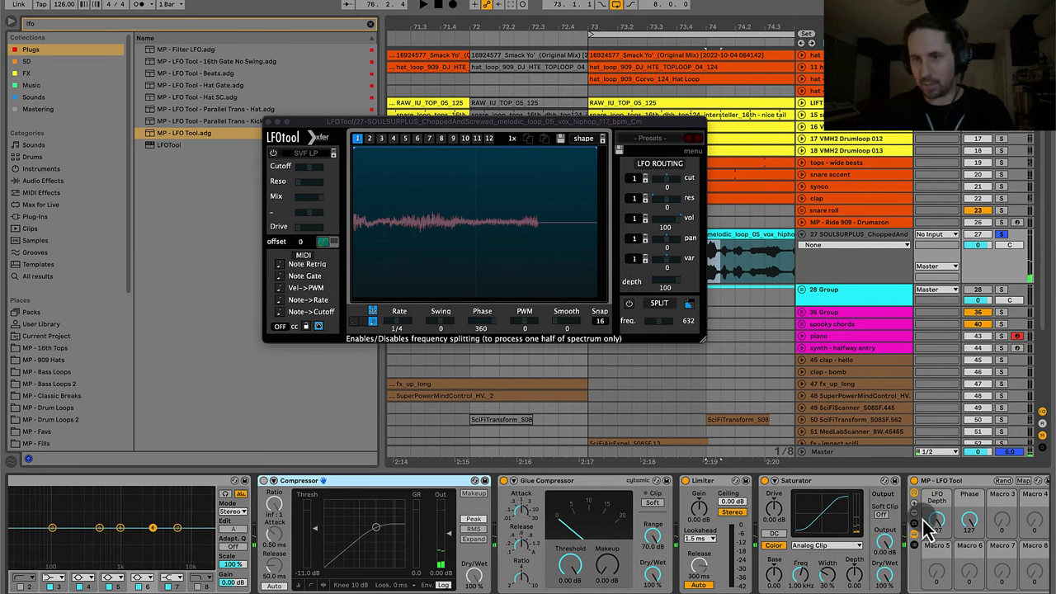
Set the rack's LFO Depth macro to 0 and load the basic "flat 100" shape in LFOTool.
drag(930, 528, 943, 541)
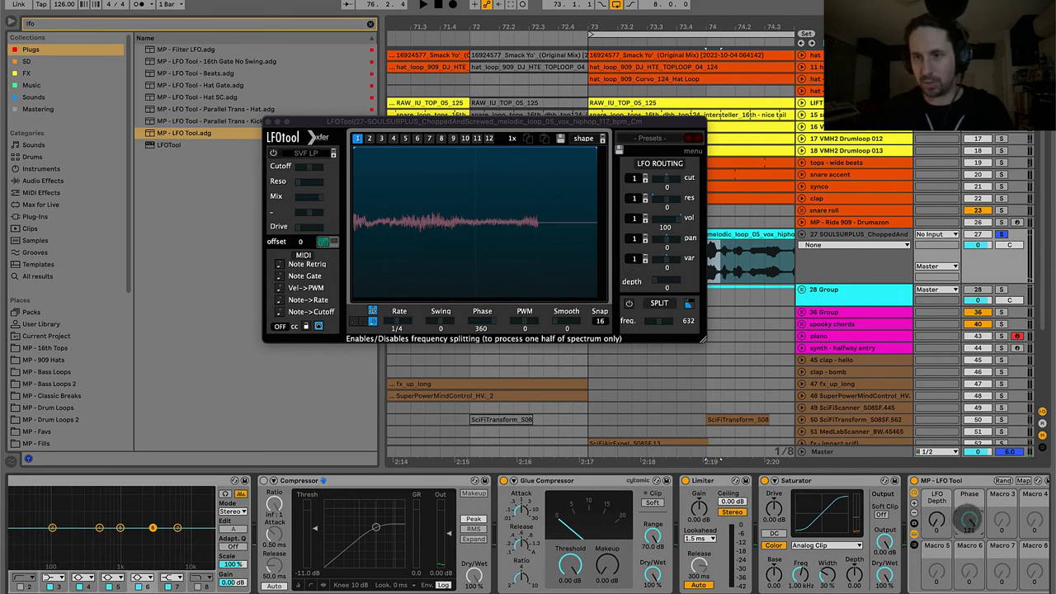
click(592, 141)
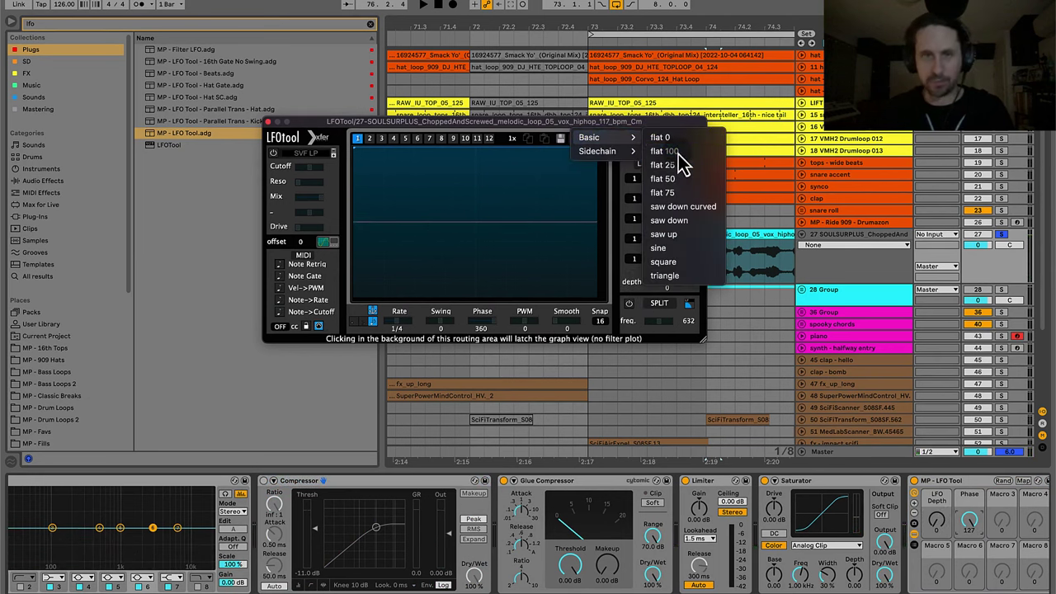
click(670, 186)
mouse_move(600, 159)
mouse_down()
mouse_move(594, 149)
mouse_move(594, 166)
mouse_up()
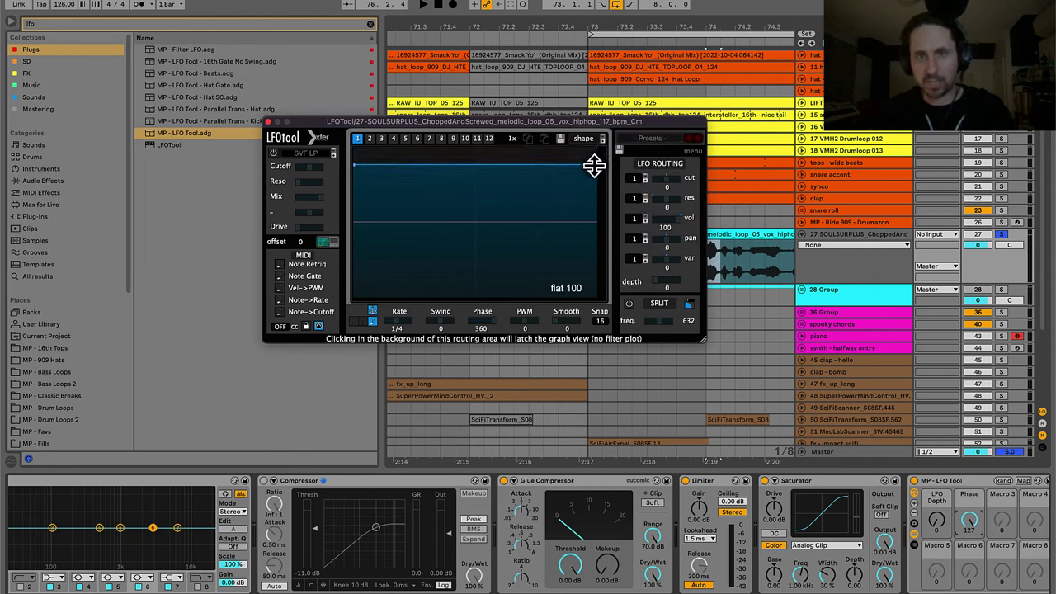
Compare the vocal loop's LFOTool waveform with the Compressor bypassed and with it switched back on.
key(space)
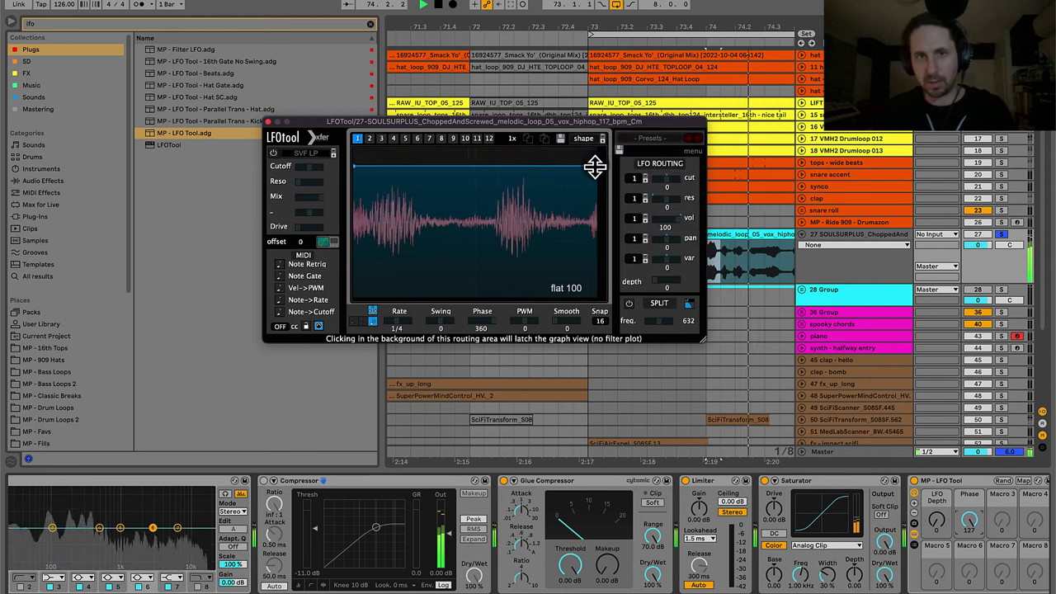
key(space)
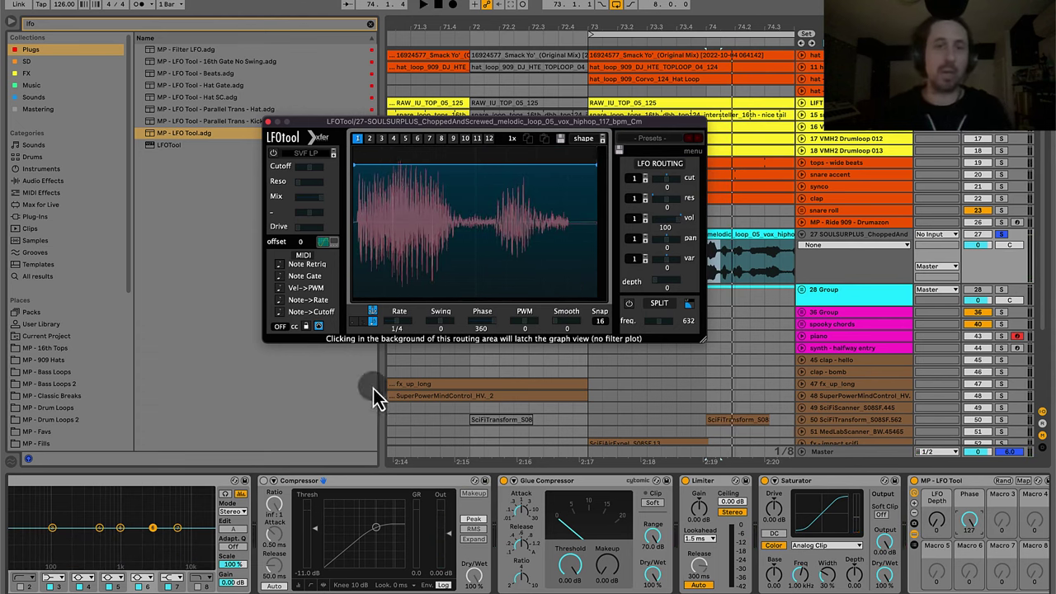
click(353, 488)
key(0)
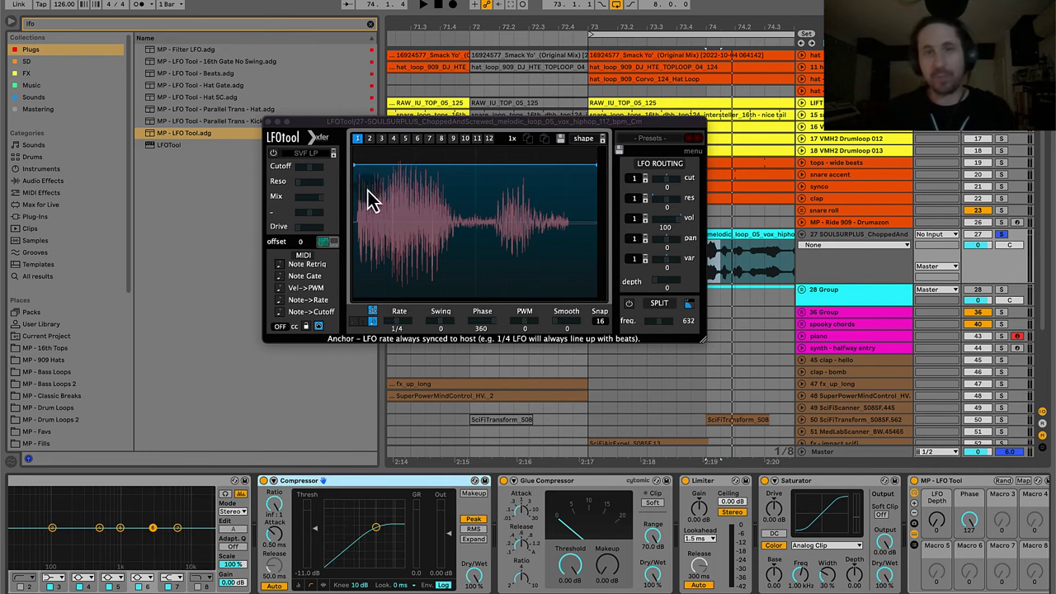
key(space)
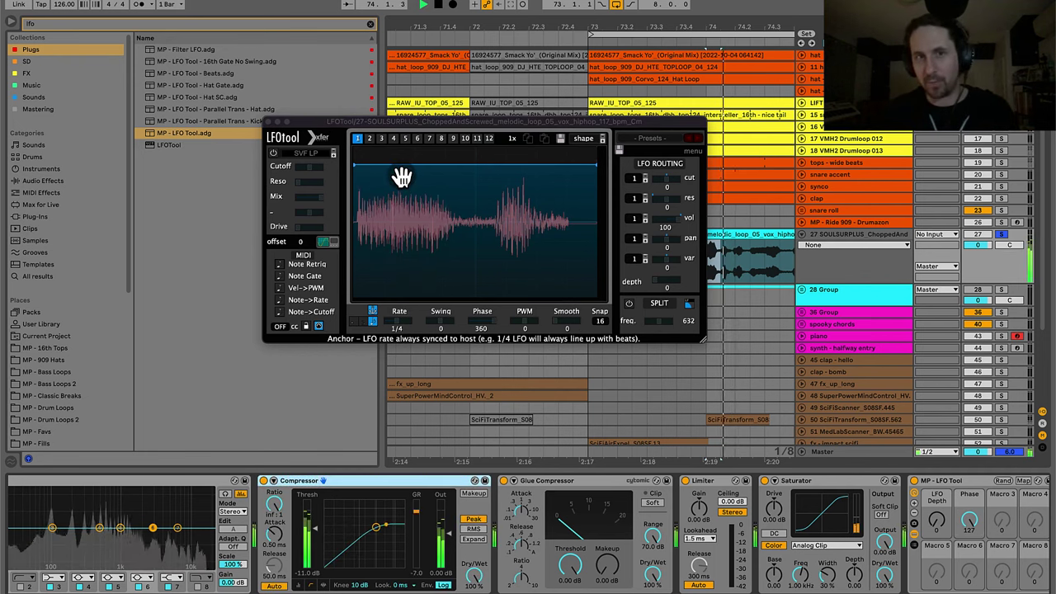
key(space)
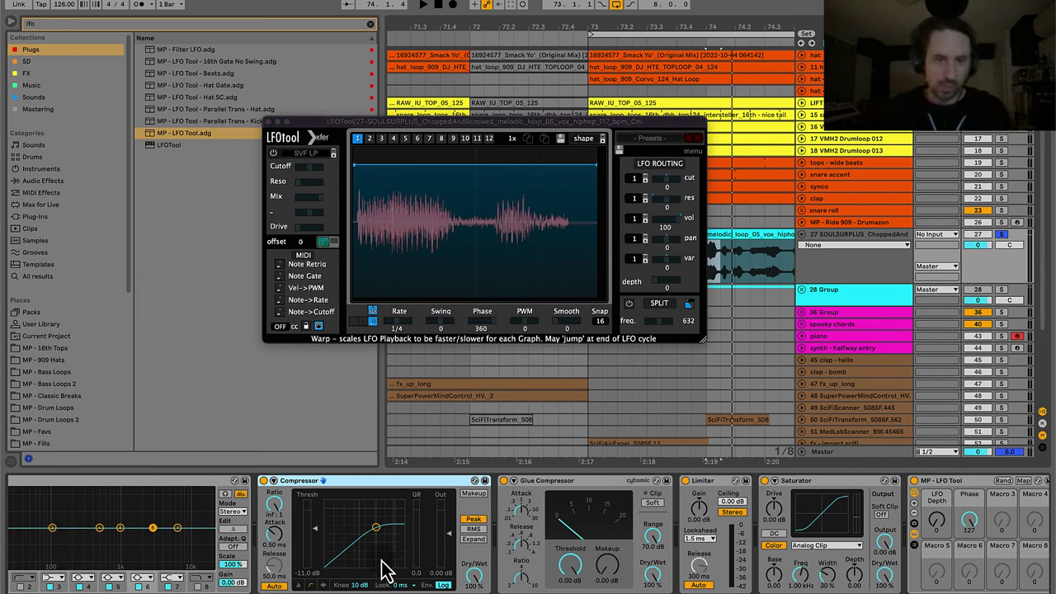
Try the Compressor's output gain at 5.50 dB while playing the vocal loop, and reset it to 0.00 dB.
key(space)
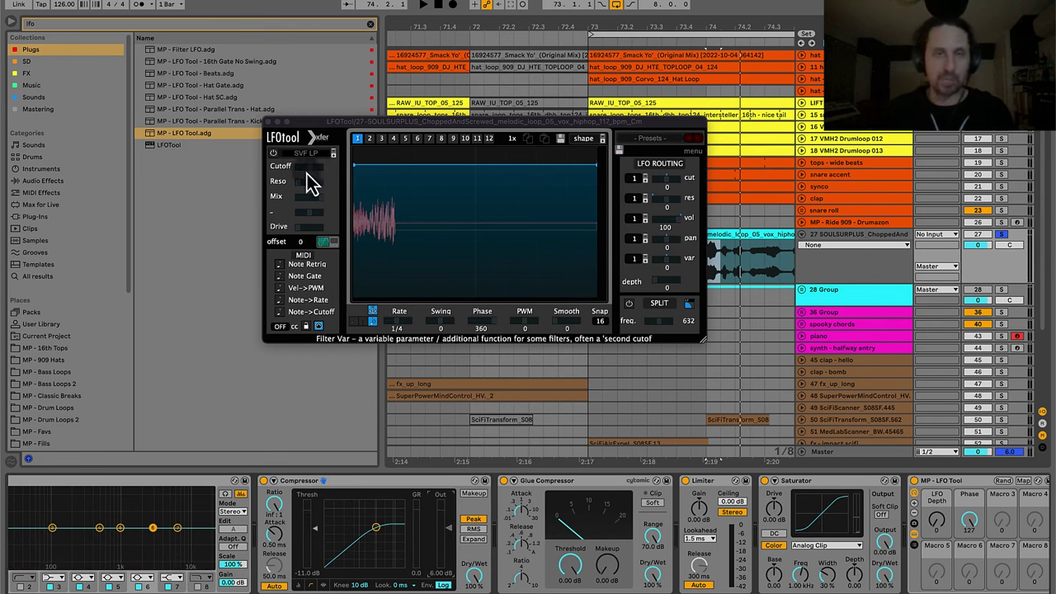
key(space)
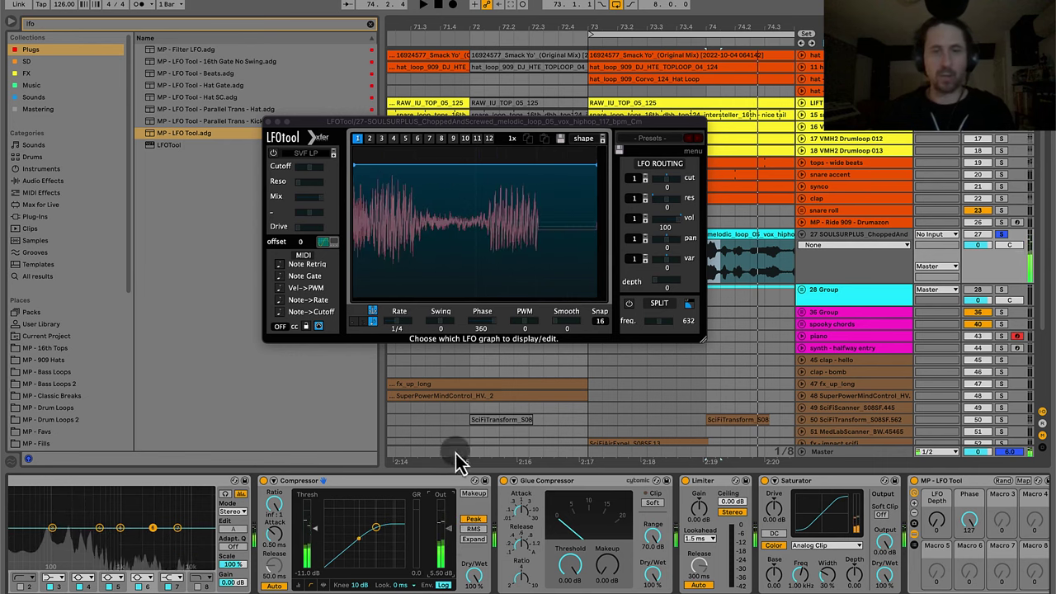
click(424, 483)
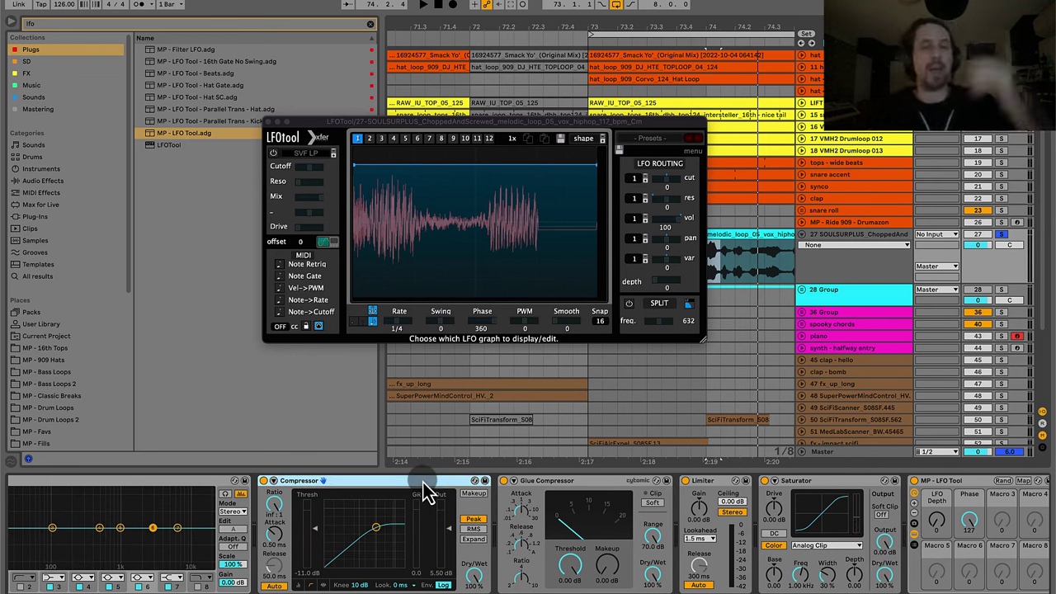
click(442, 584)
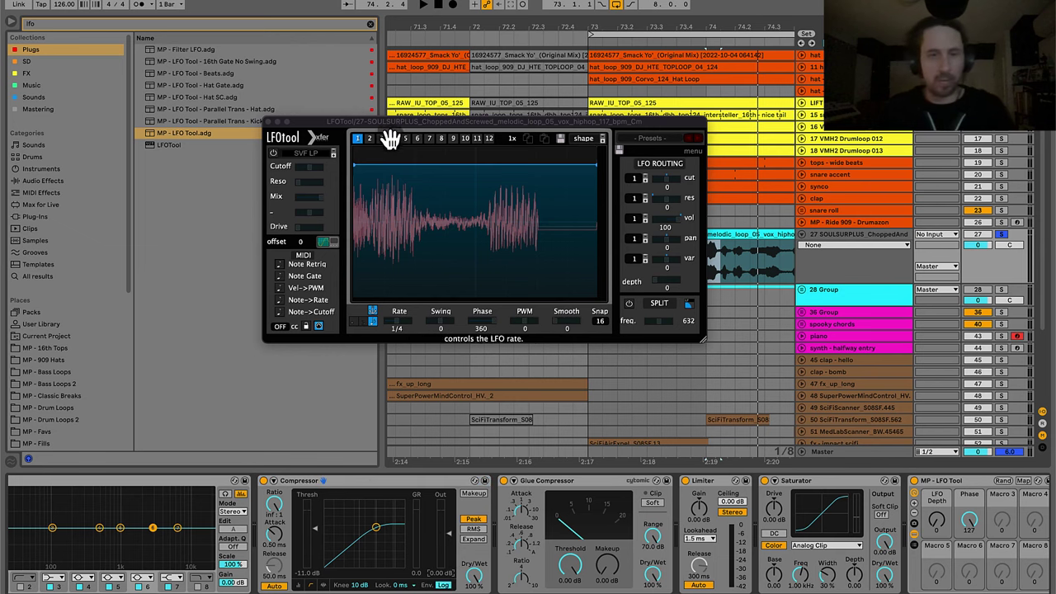
Close the LFOTool window, compare the Compressor's display views and leave it in the activity view.
click(267, 122)
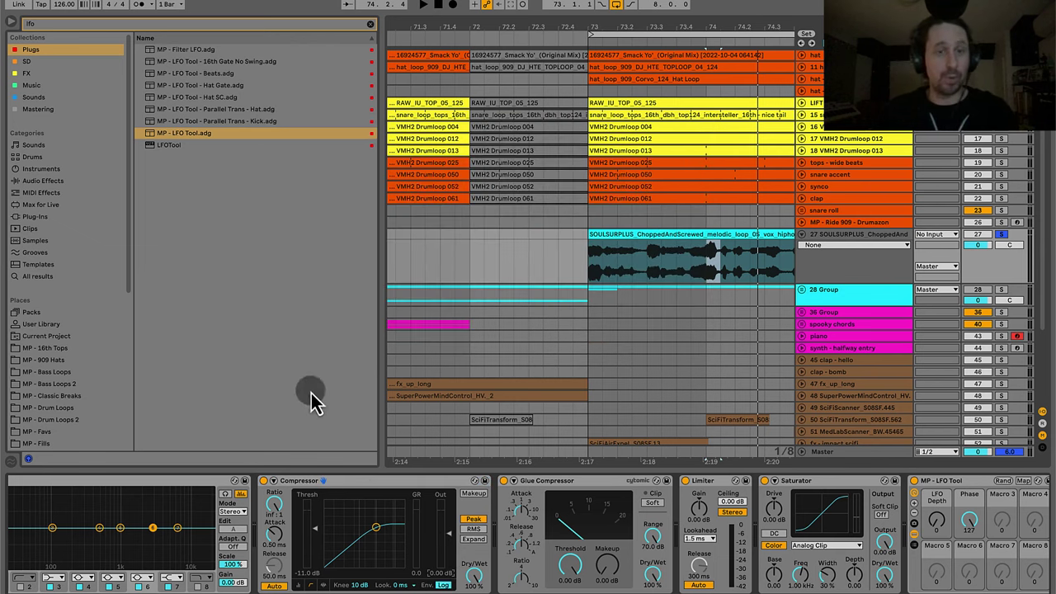
click(323, 585)
click(298, 482)
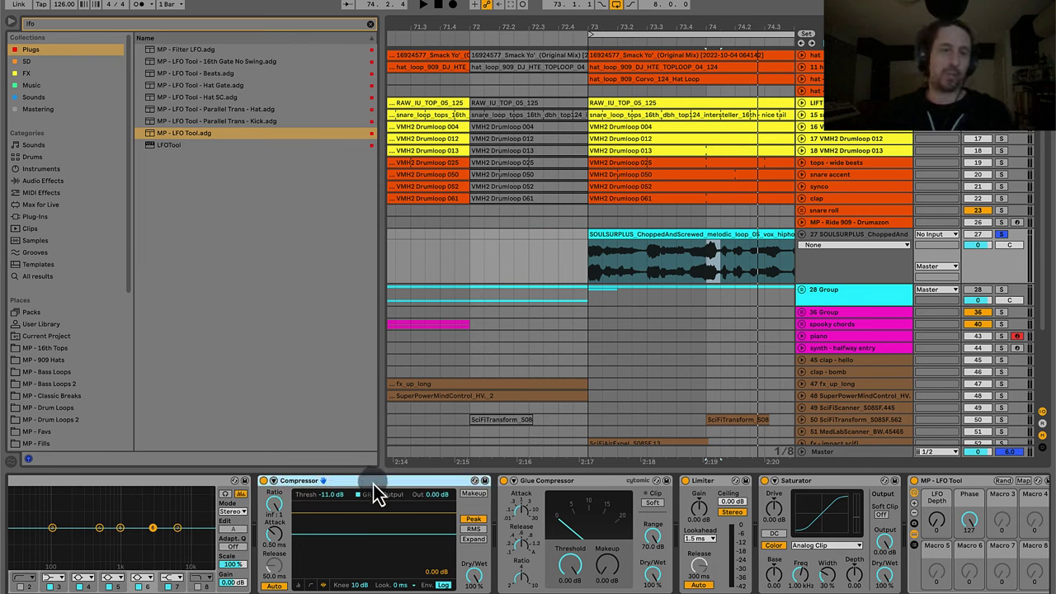
click(300, 586)
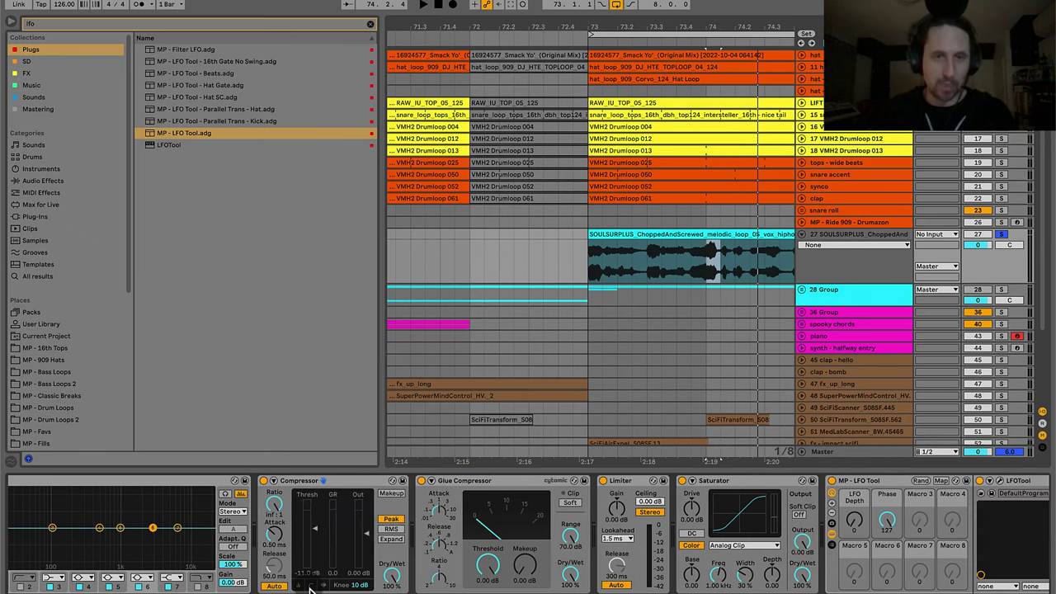
click(310, 585)
click(323, 585)
click(310, 585)
click(299, 585)
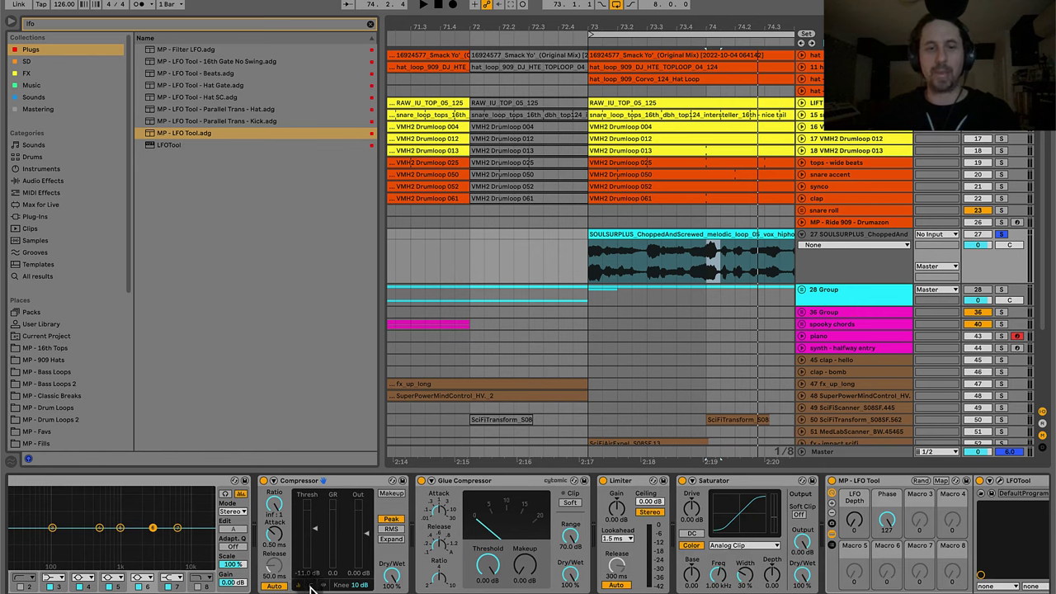
click(310, 585)
click(324, 585)
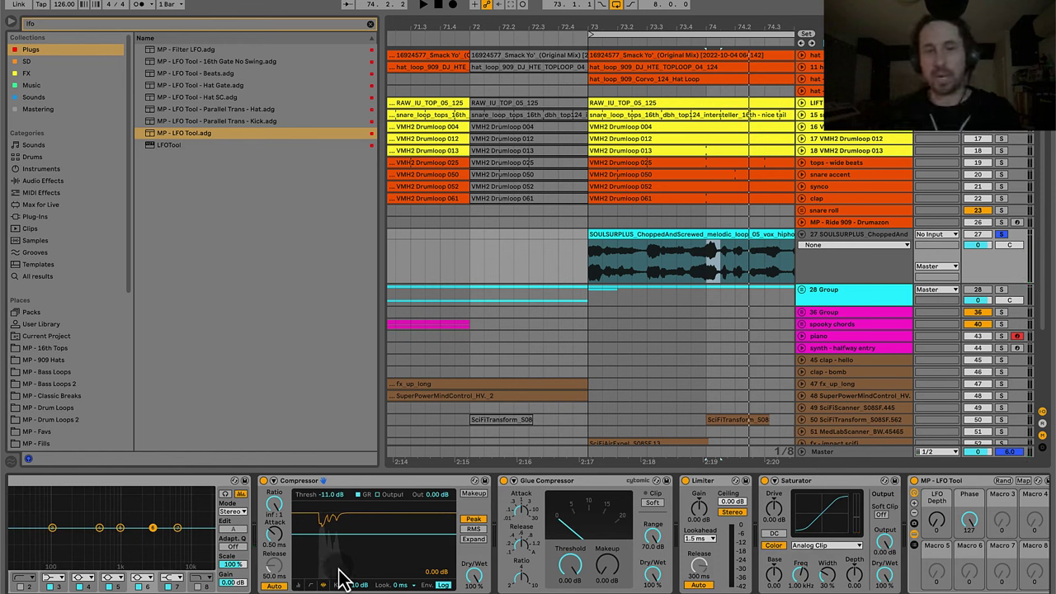
Show only the output level in the Compressor's activity view and set its output gain to 5.00 dB while auditioning the vocal loop.
key(space)
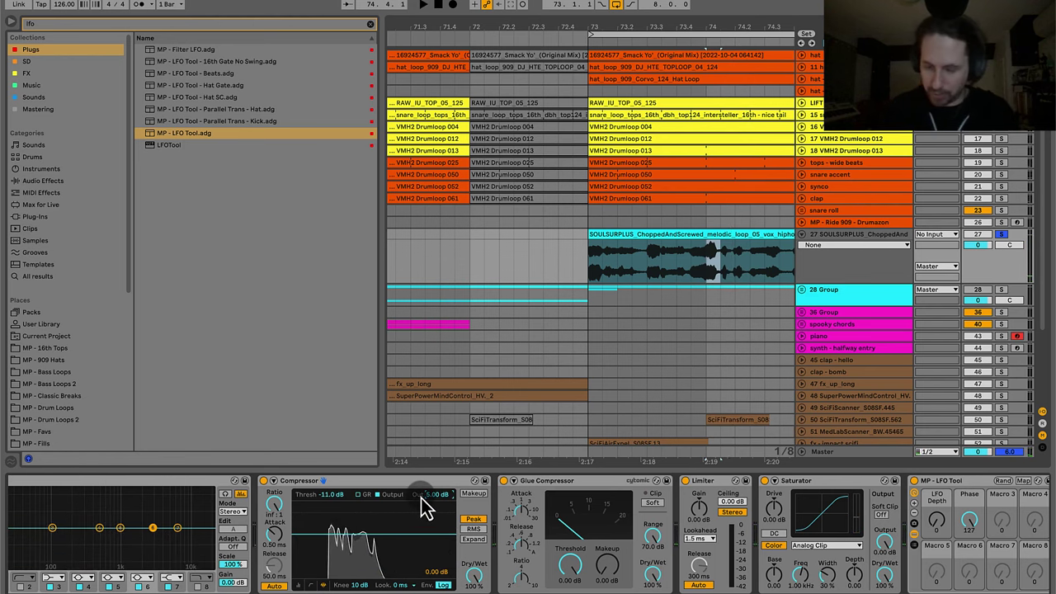
key(space)
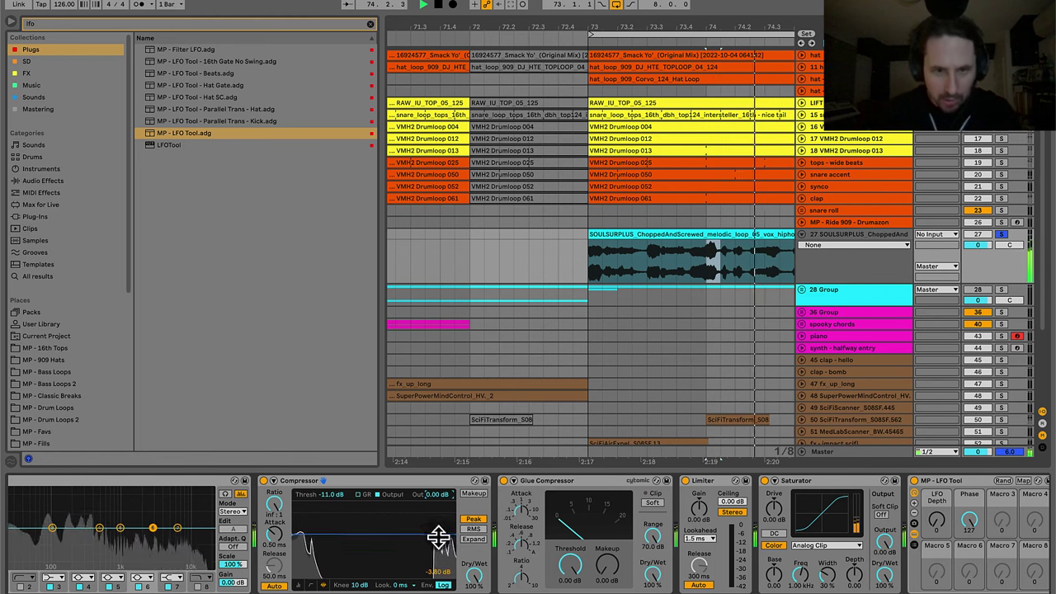
key(space)
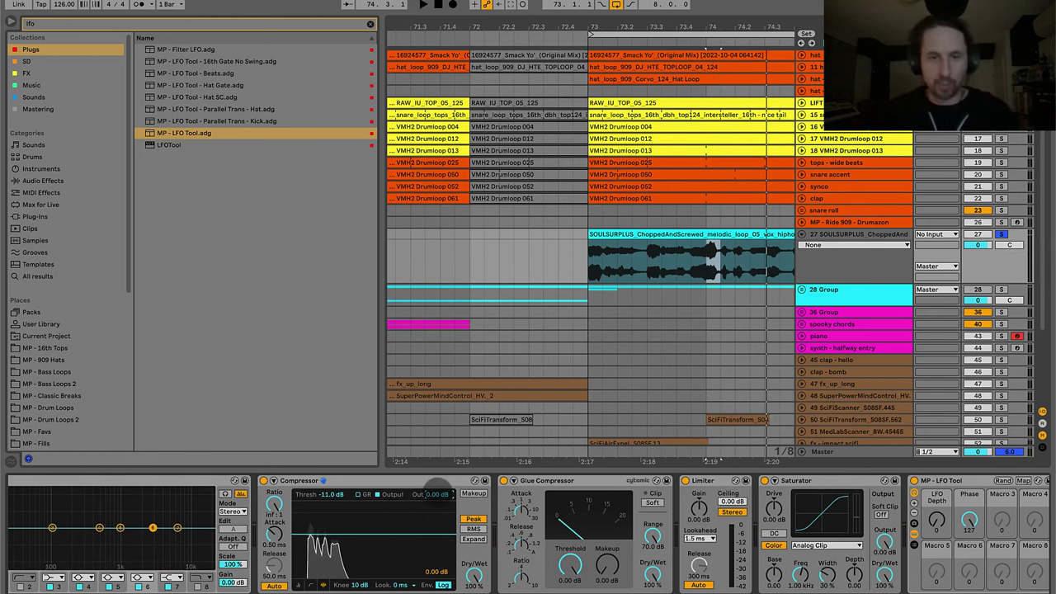
click(413, 488)
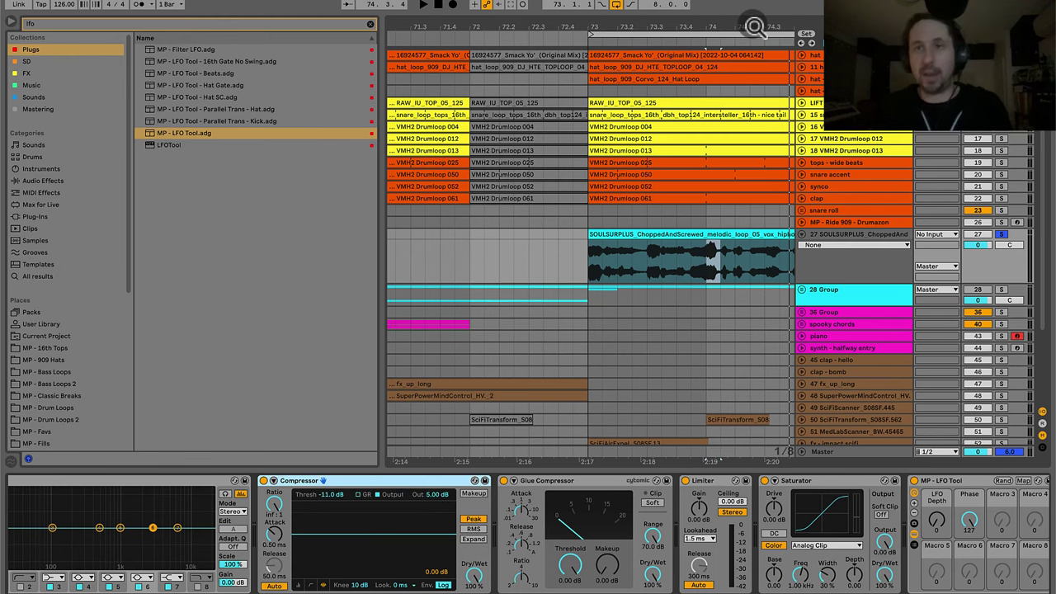
key(minus)
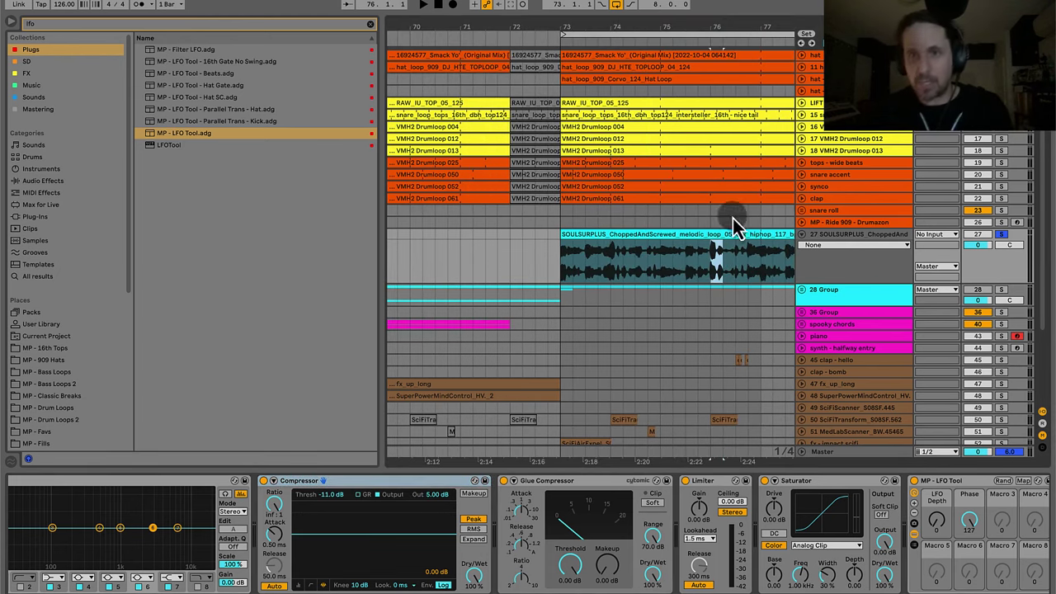
Place the insert marker on the vocal clip at 76.4.1 and audition the soloed loop from there.
drag(763, 27, 657, 24)
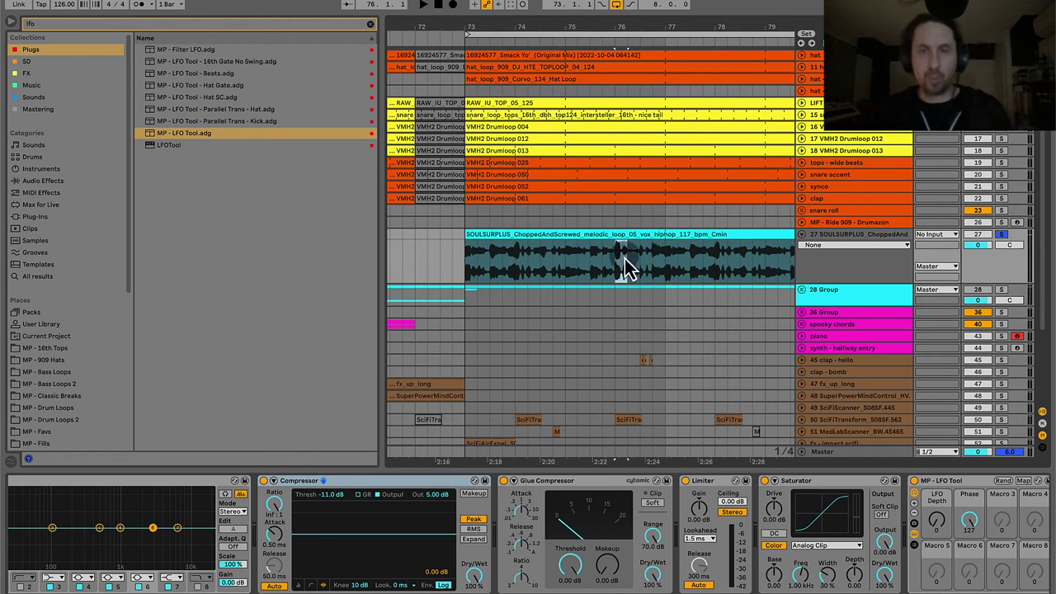
drag(624, 267, 652, 269)
click(650, 269)
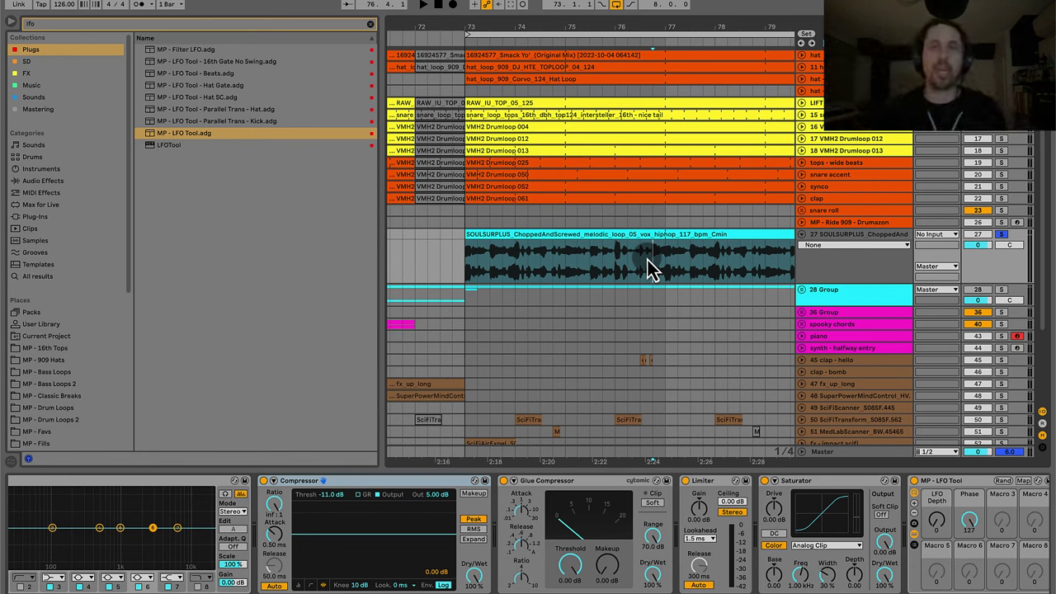
key(space)
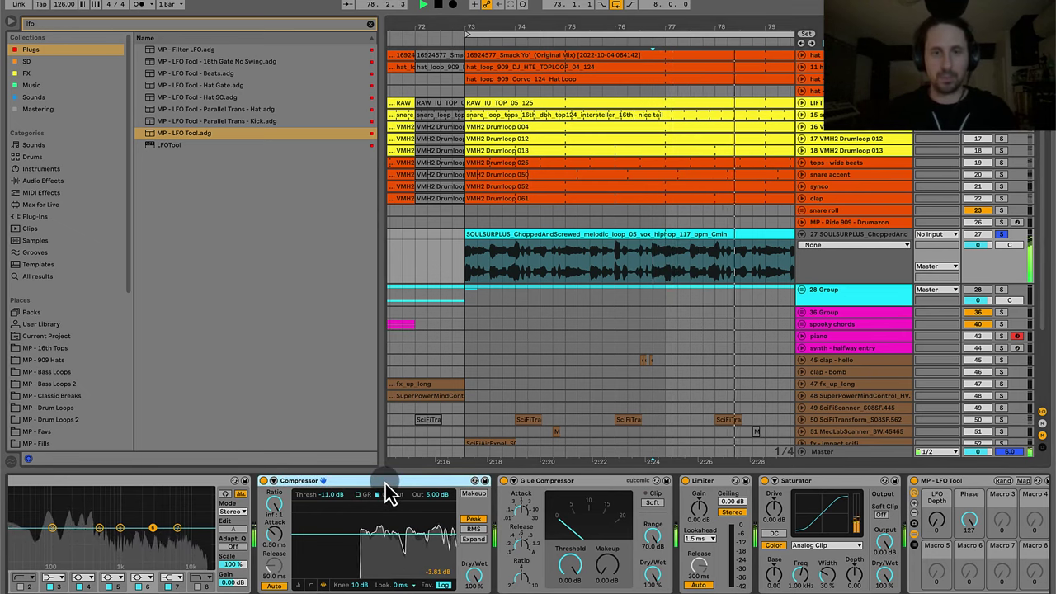
Switch to the Google Docs notes and review the fast attack compression (1176) entry together with the 1176 picture.
key(super+Tab)
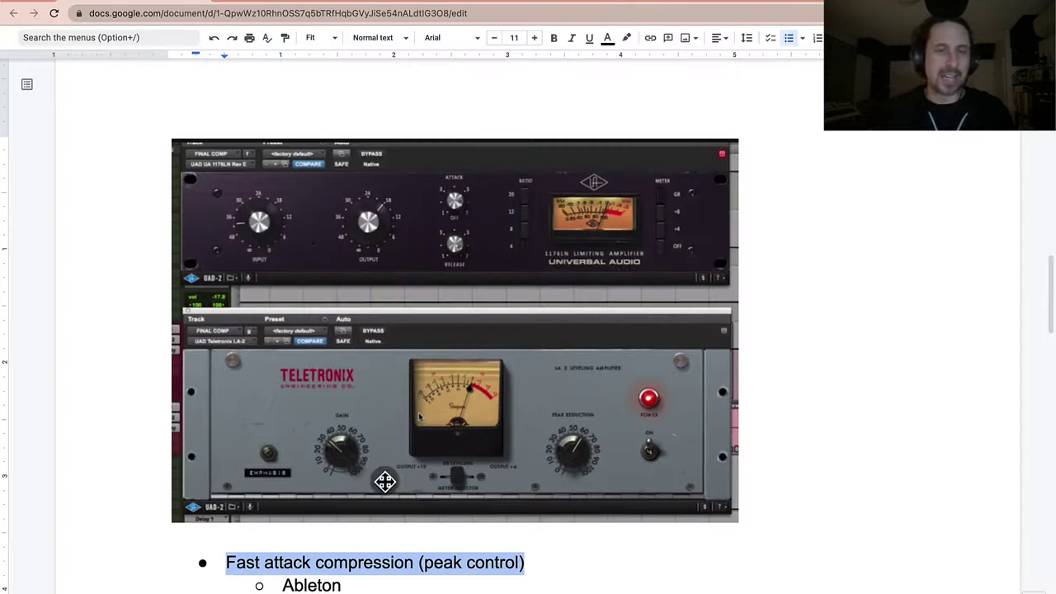
scroll(398, 472, down, 3)
click(222, 312)
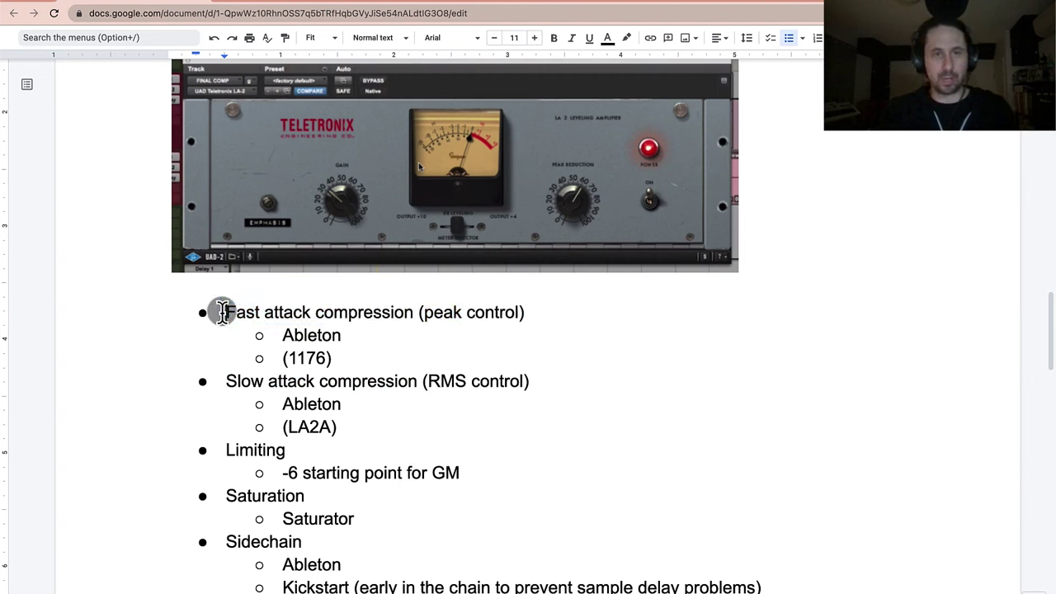
triple_click(222, 311)
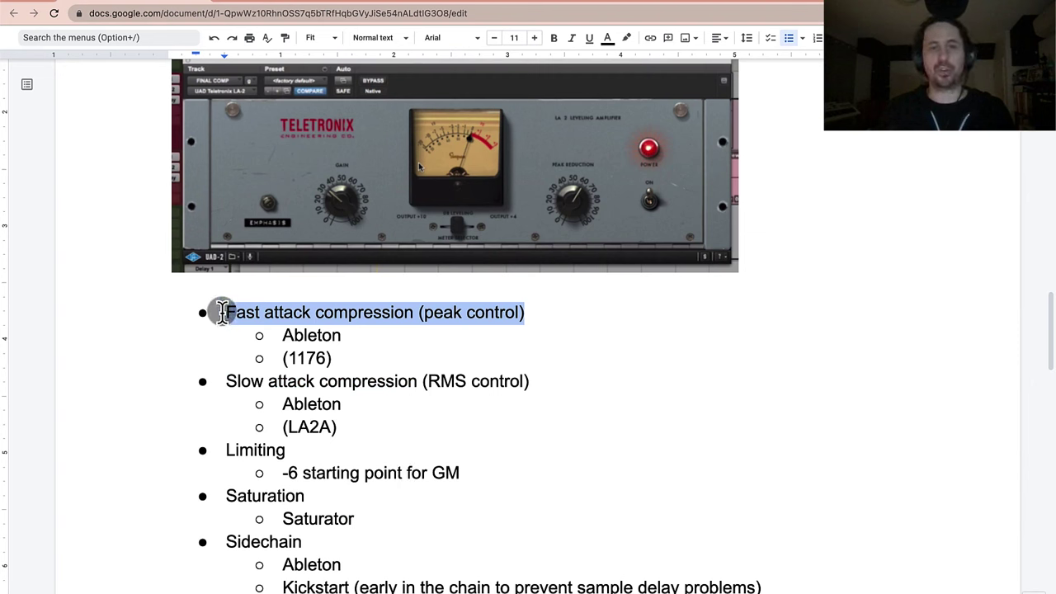
key(Down)
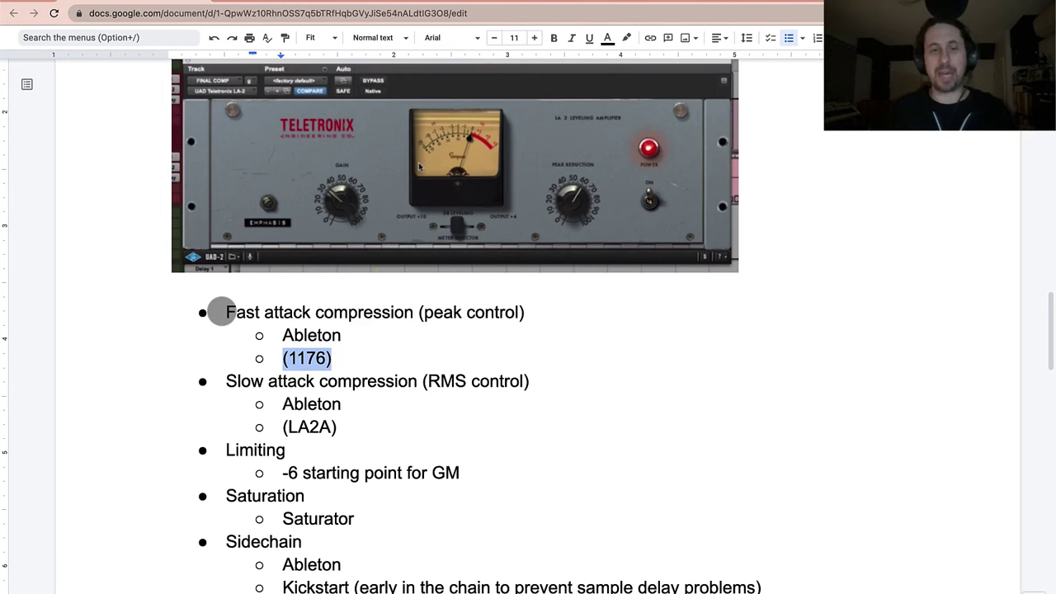
scroll(391, 250, up, 3)
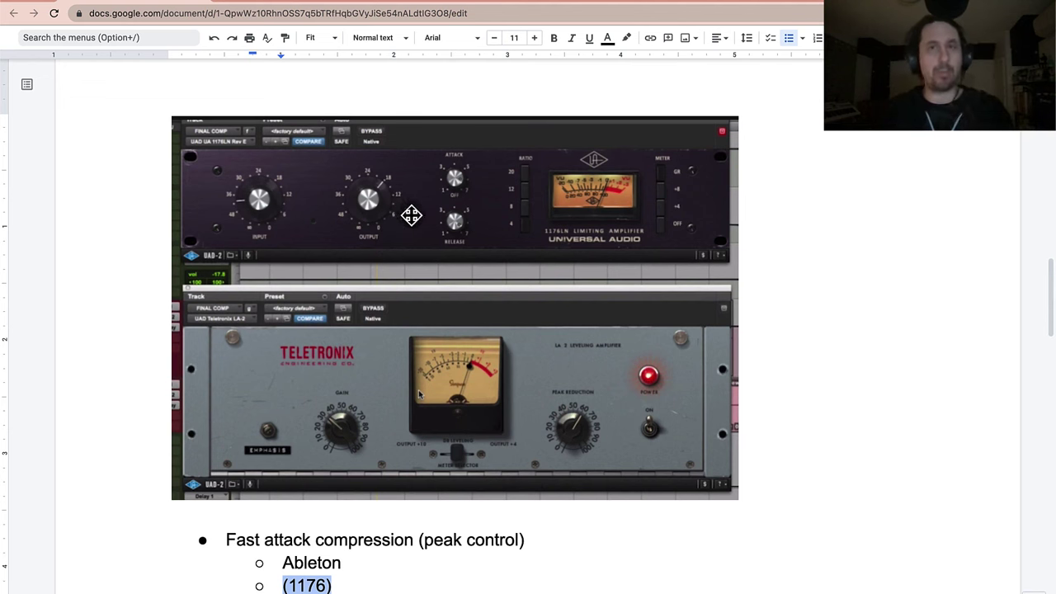
click(450, 230)
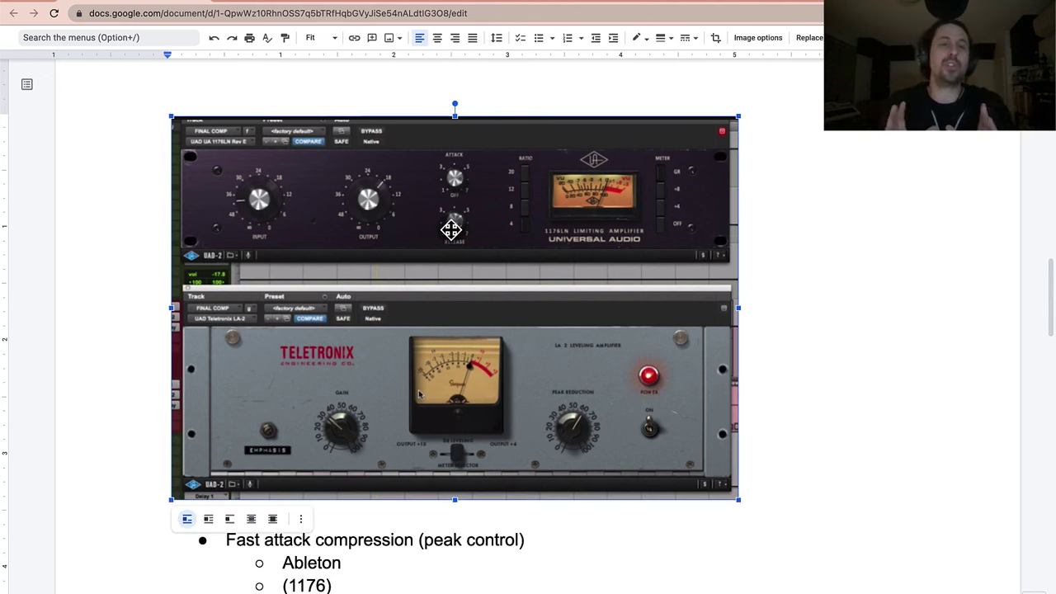
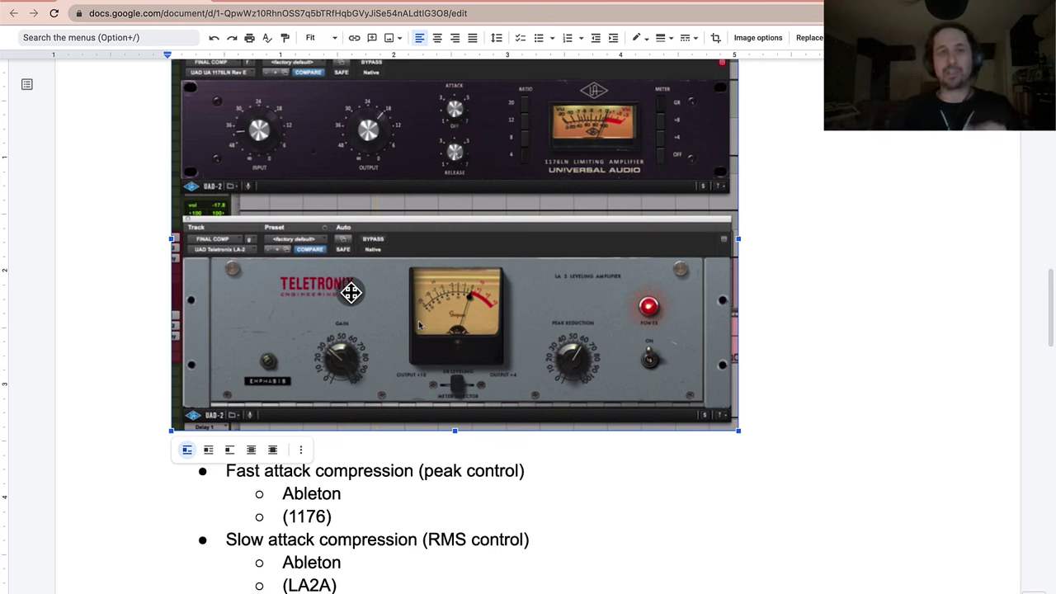
Compare the 1176 and Teletronix leveling amplifier pictures above the compression notes.
scroll(350, 293, up, 1)
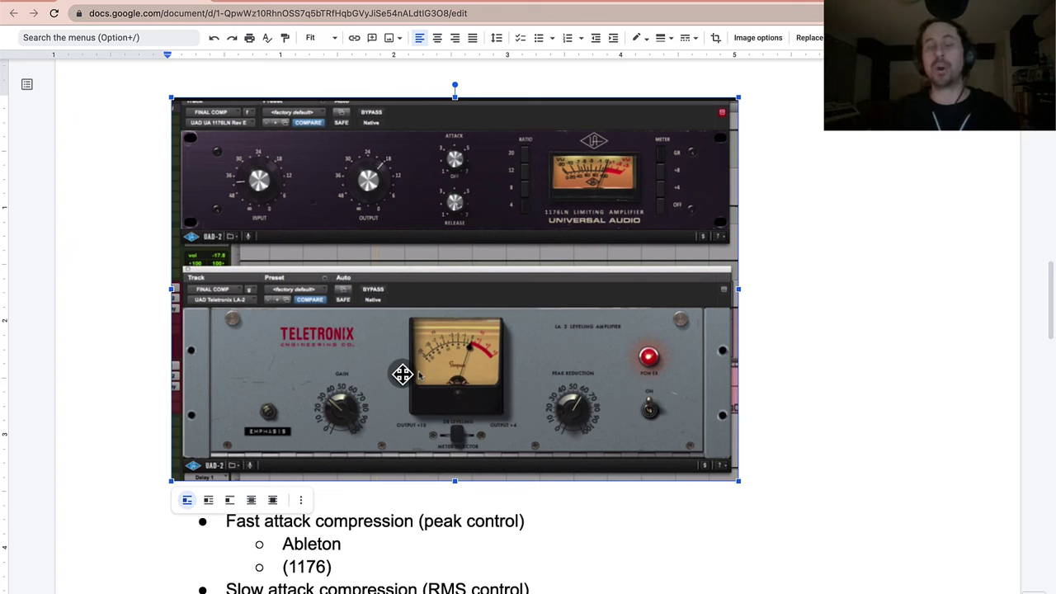
scroll(402, 374, down, 2)
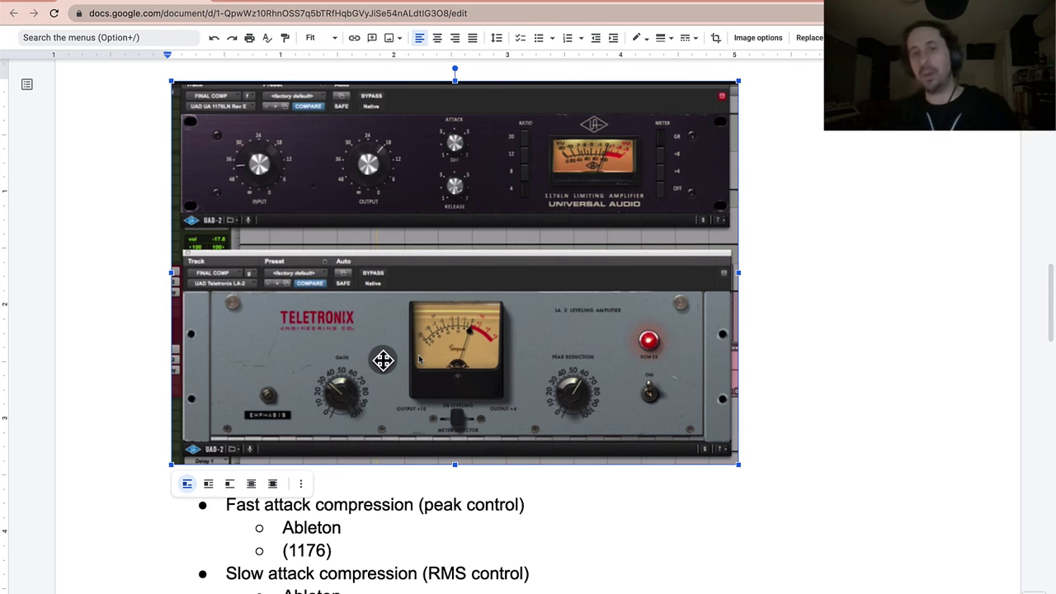
scroll(383, 360, down, 3)
scroll(349, 330, down, 1)
scroll(332, 360, up, 2)
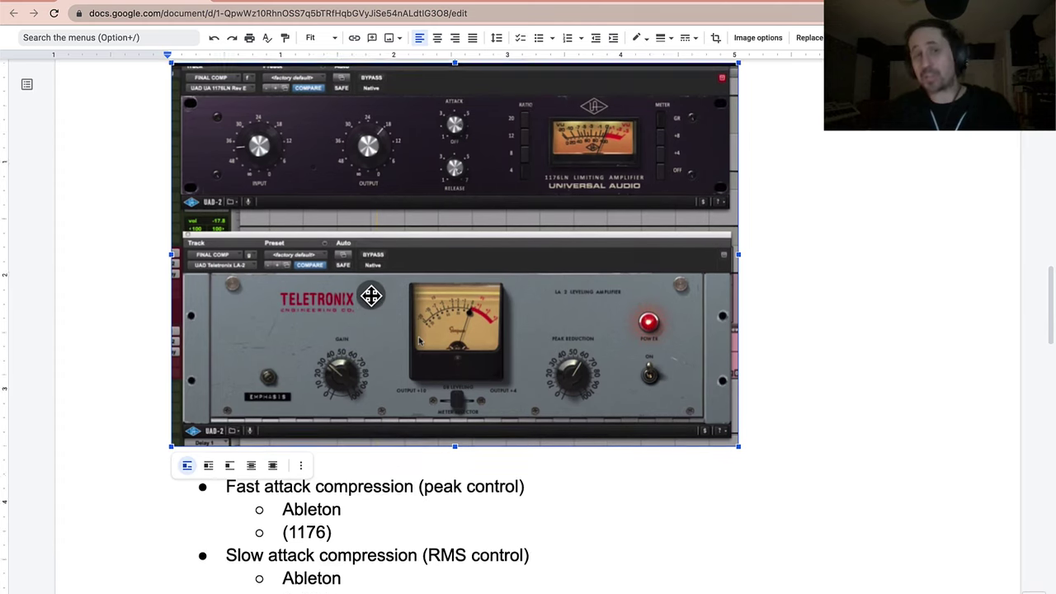
scroll(371, 295, up, 2)
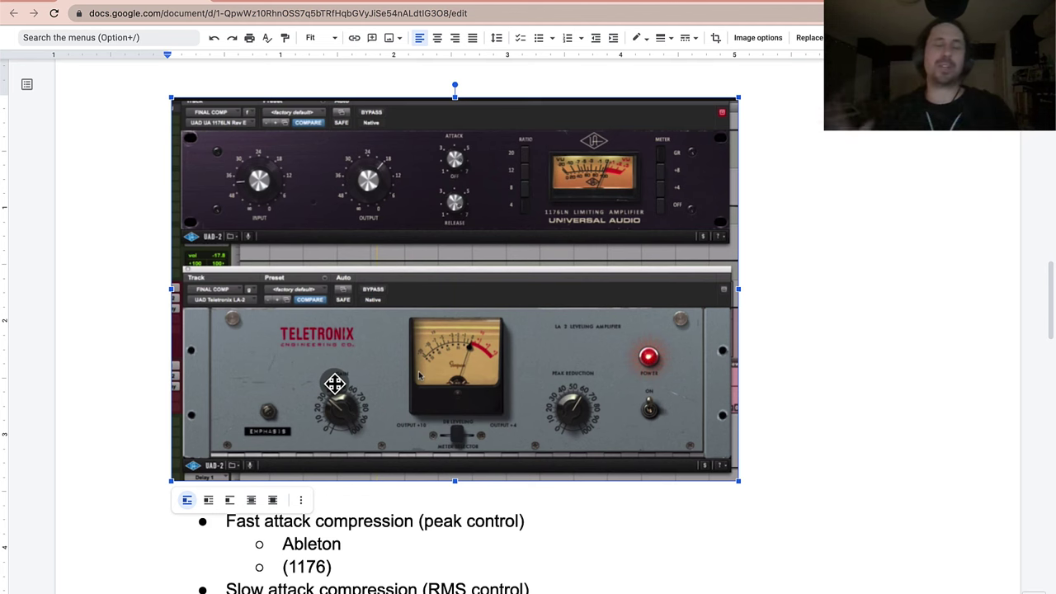
scroll(338, 388, down, 2)
scroll(343, 248, up, 1)
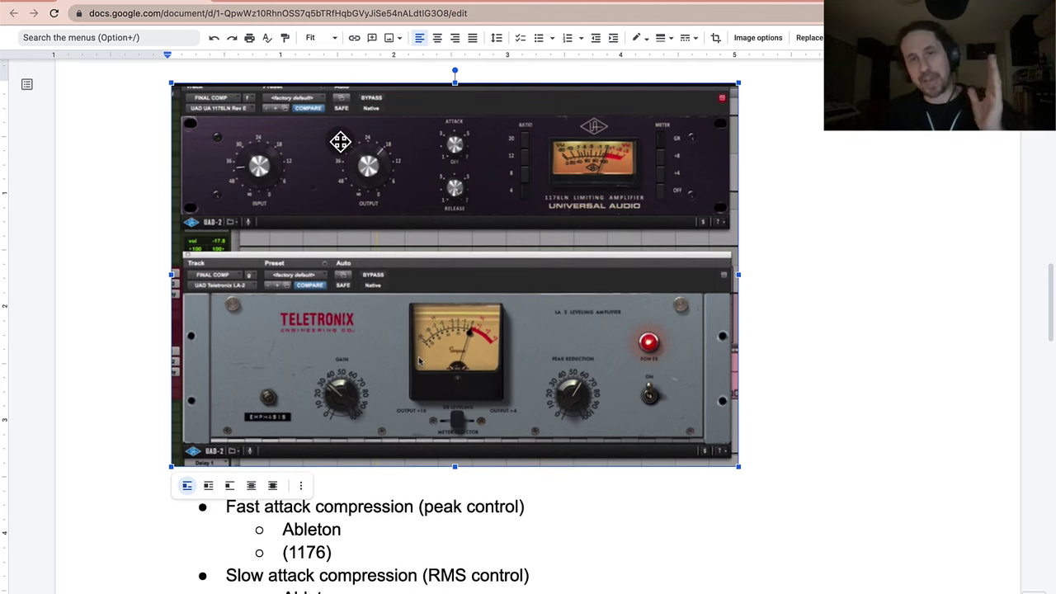
scroll(362, 307, down, 3)
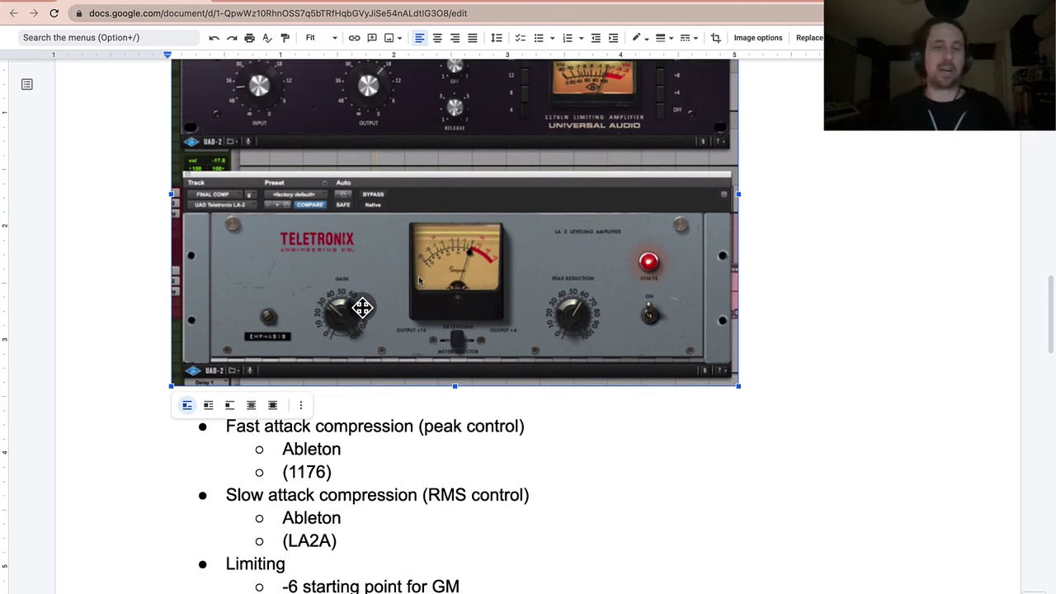
Highlight the slow attack compression (RMS control) entry in the notes and look back at the compressor picture.
scroll(363, 307, down, 1)
triple_click(354, 388)
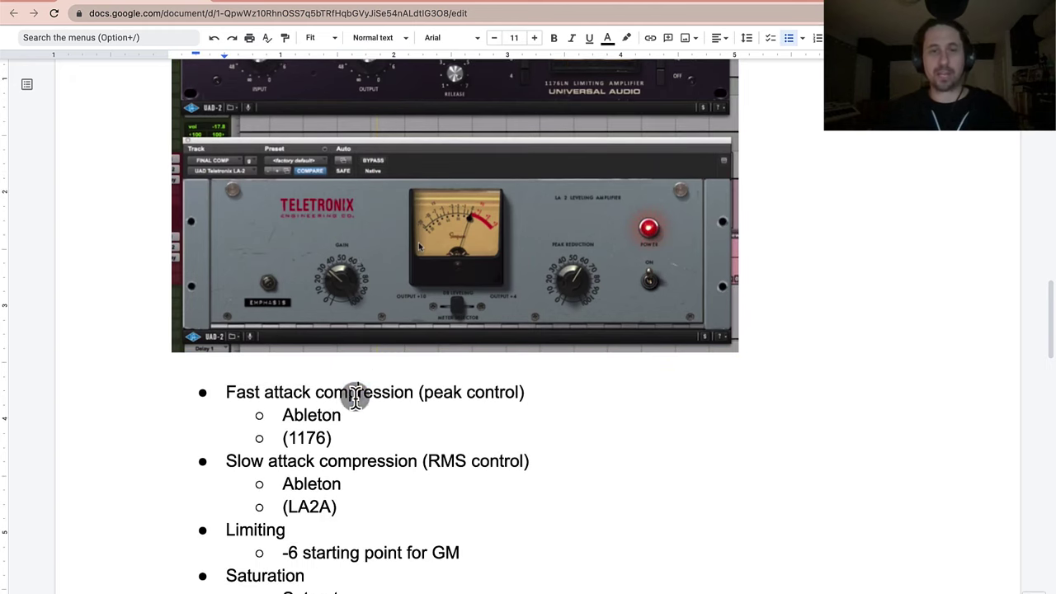
click(279, 396)
triple_click(359, 459)
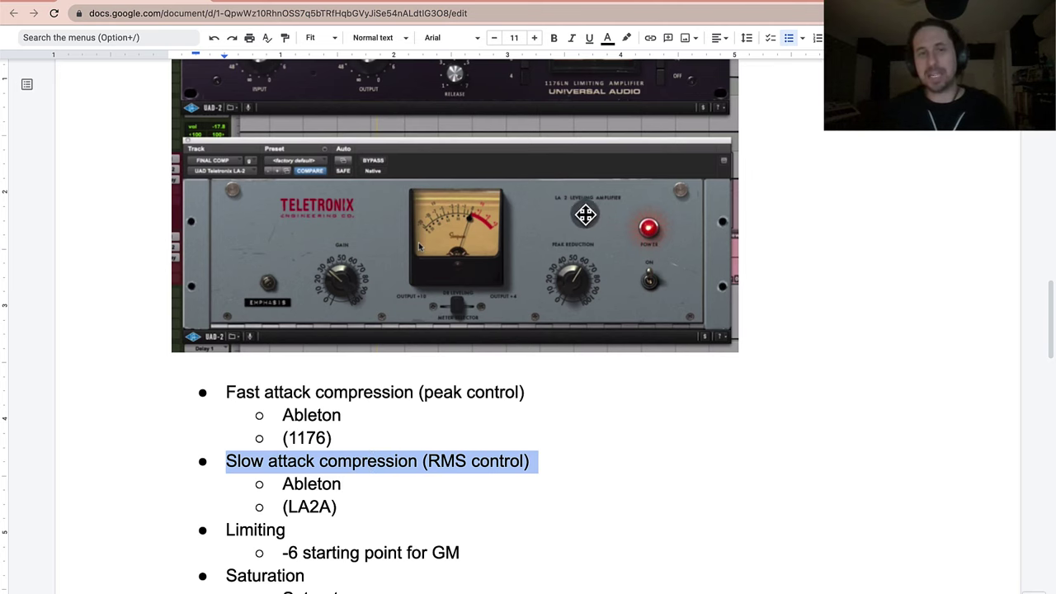
scroll(317, 248, up, 4)
click(317, 248)
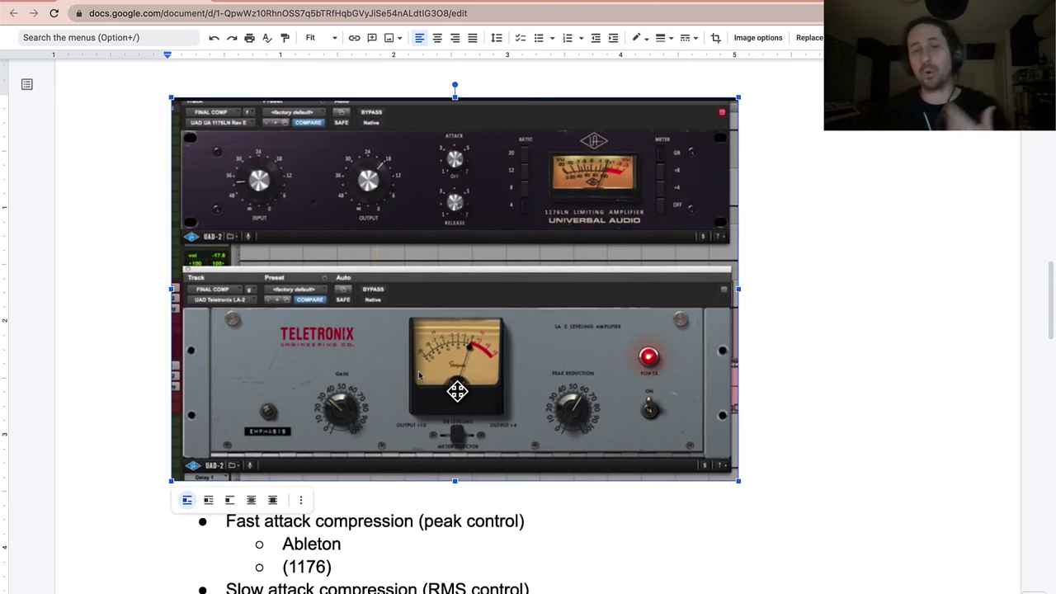
scroll(458, 389, down, 2)
Switch back to Ableton Live and set the Compressor's release to 13.6 ms, leaving its automatic release switched on.
key(super+Tab)
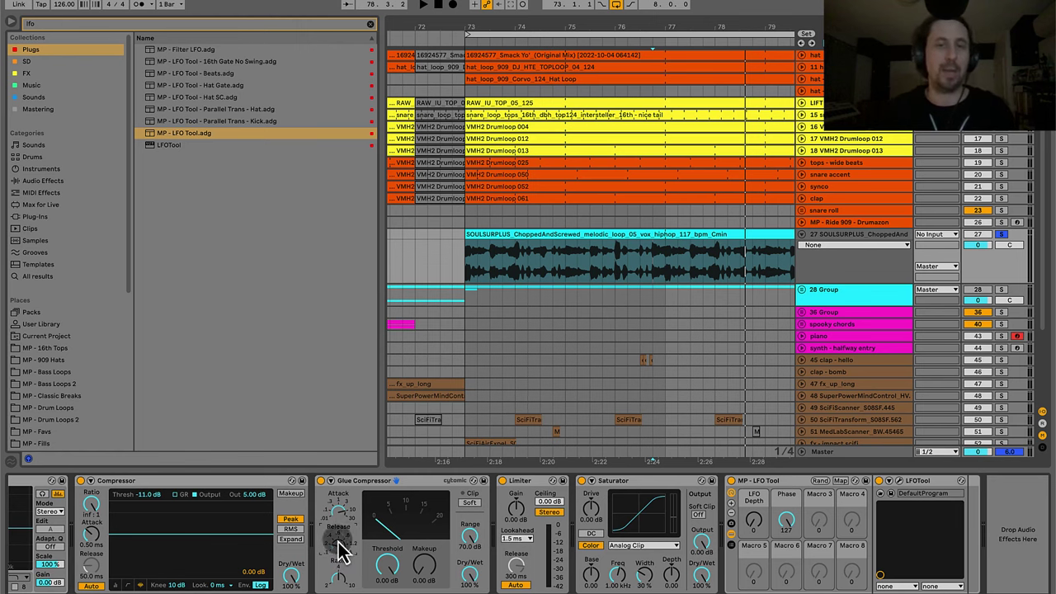
scroll(359, 491, left, 5)
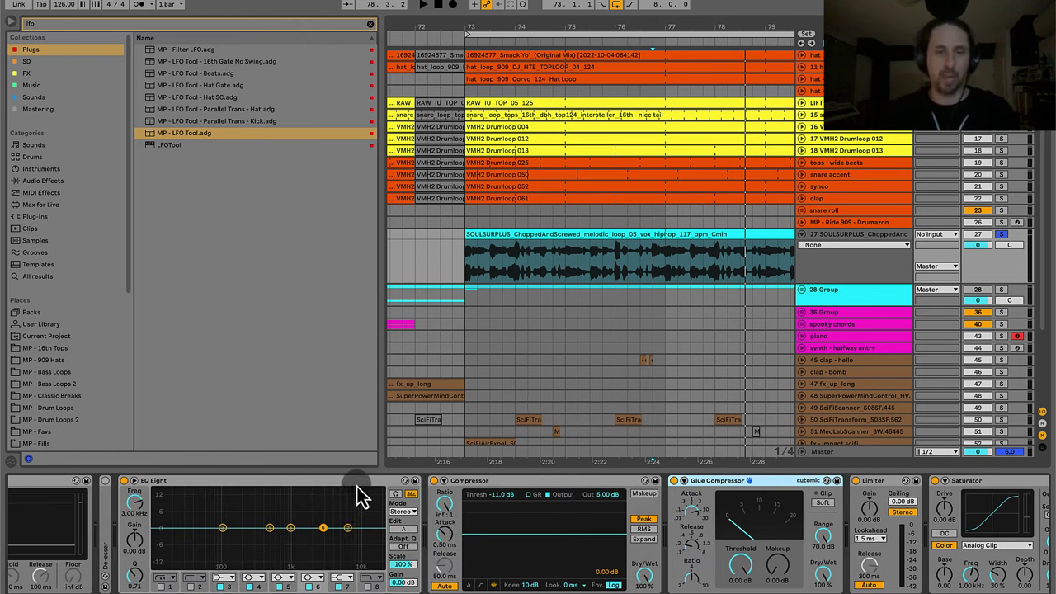
click(443, 480)
click(444, 484)
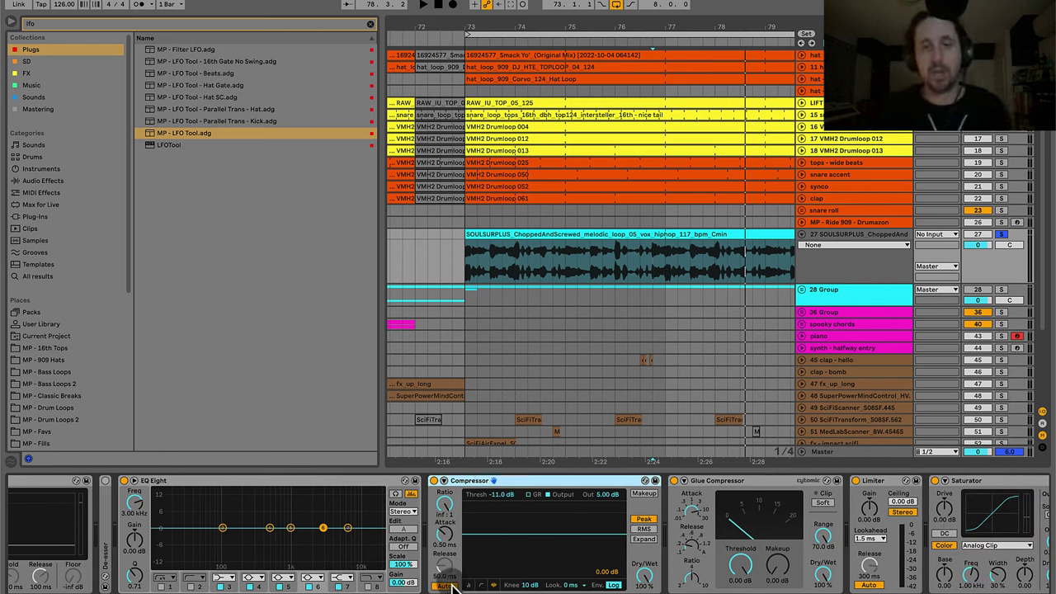
click(444, 585)
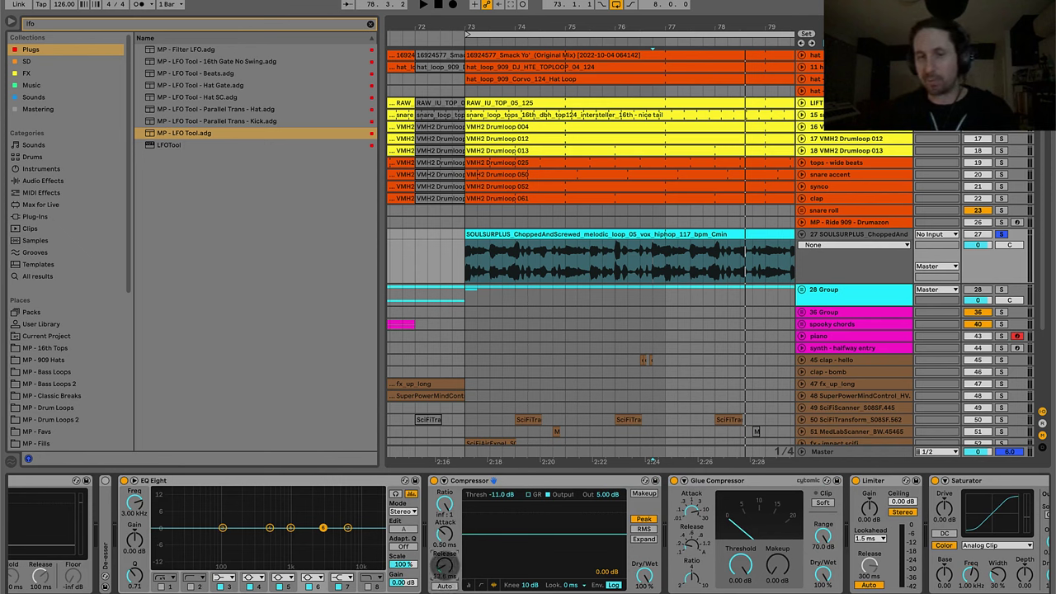
click(444, 585)
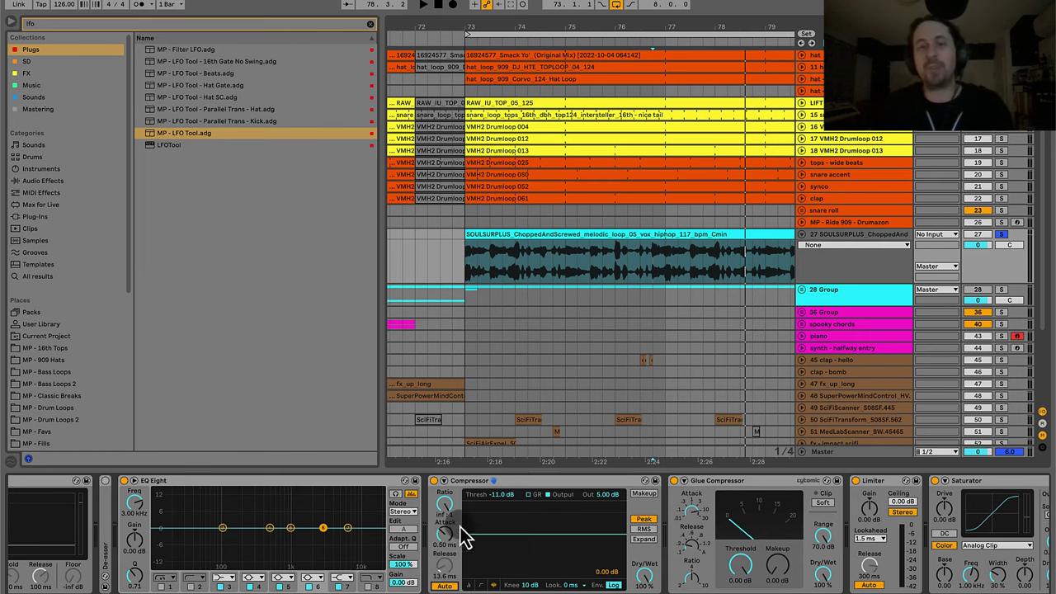
Select the Glue Compressor in the vocal chain and examine its release control and gain reduction meter.
click(523, 487)
scroll(518, 491, right, 3)
click(488, 491)
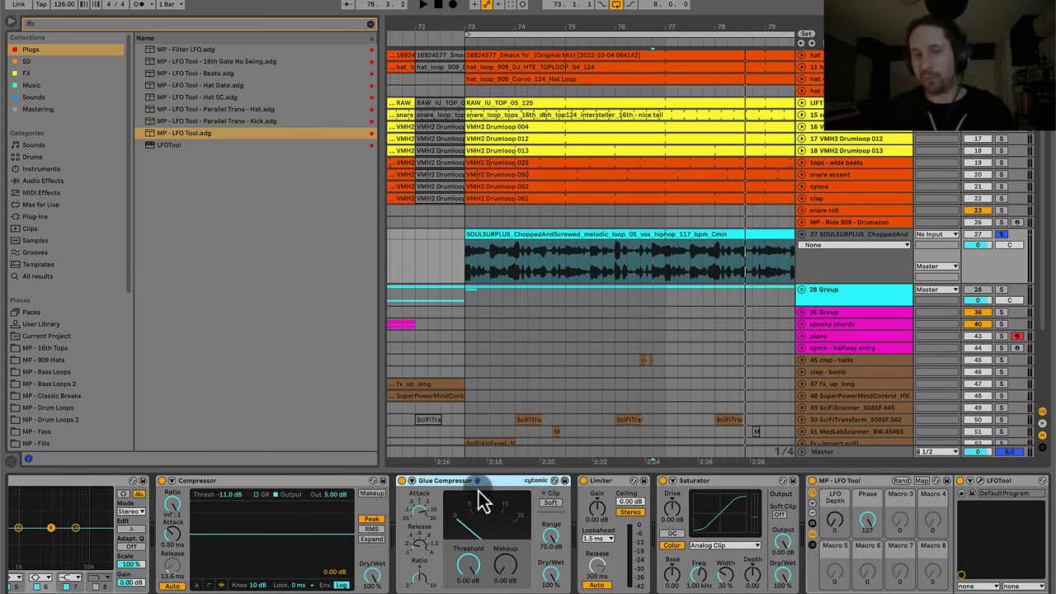
click(419, 547)
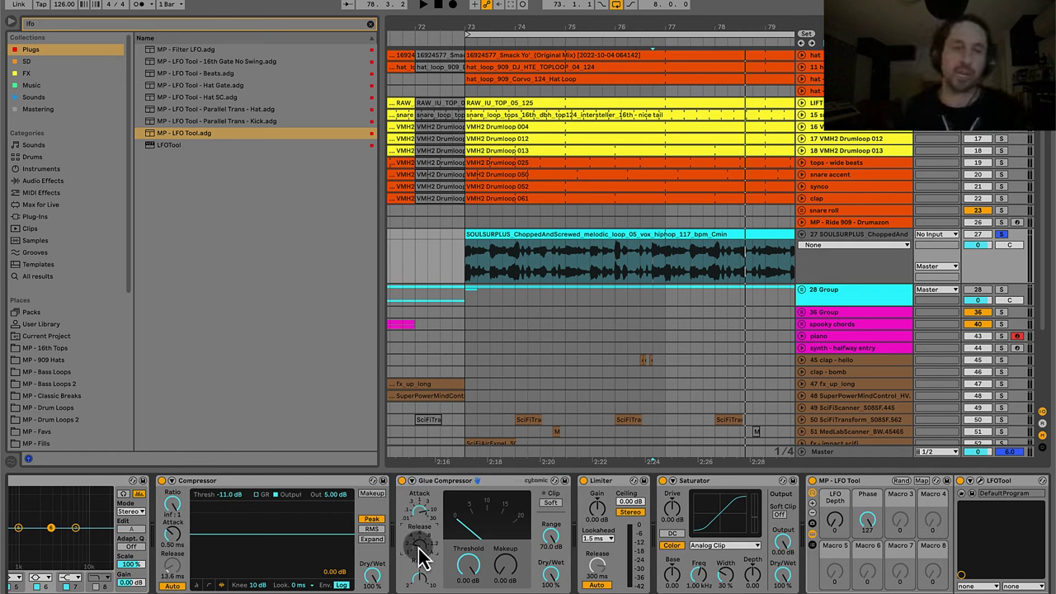
drag(421, 553, 474, 522)
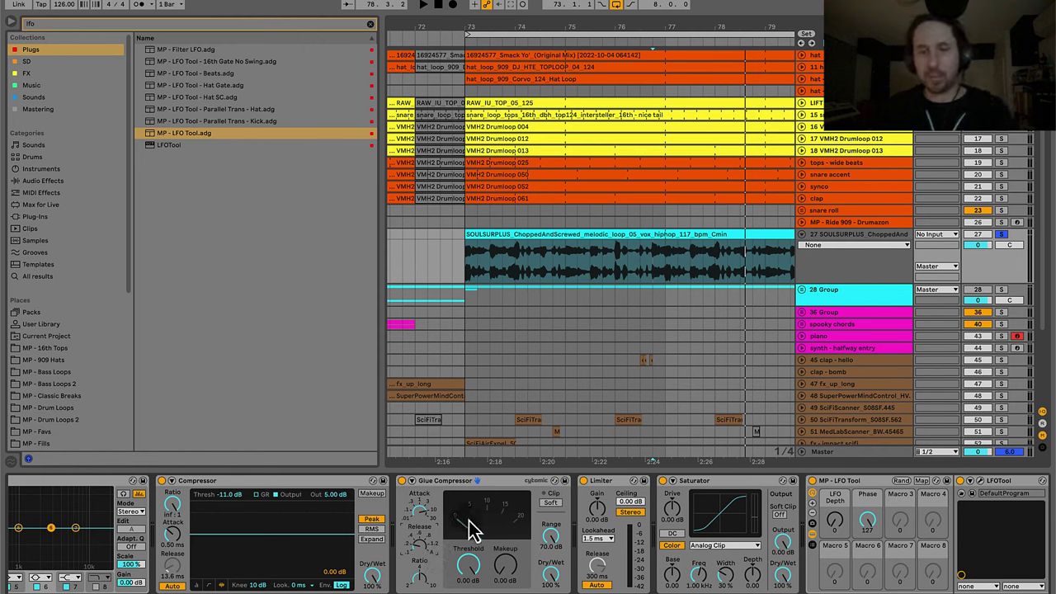
click(466, 501)
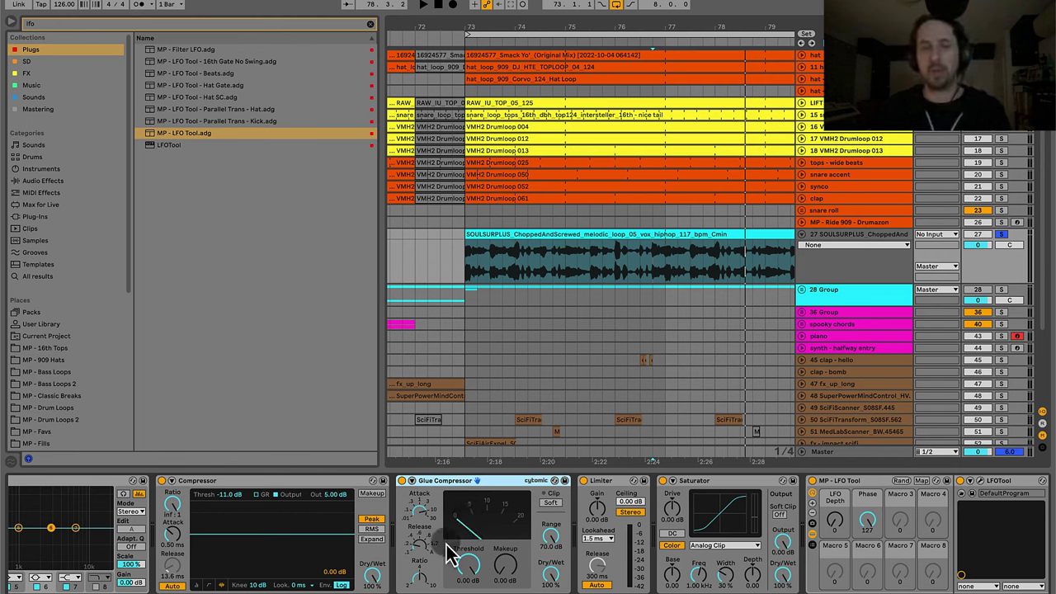
Set the Glue Compressor's threshold to -13.7 dB while playing the soloed vocal loop, and stop playback.
key(space)
drag(466, 567, 471, 593)
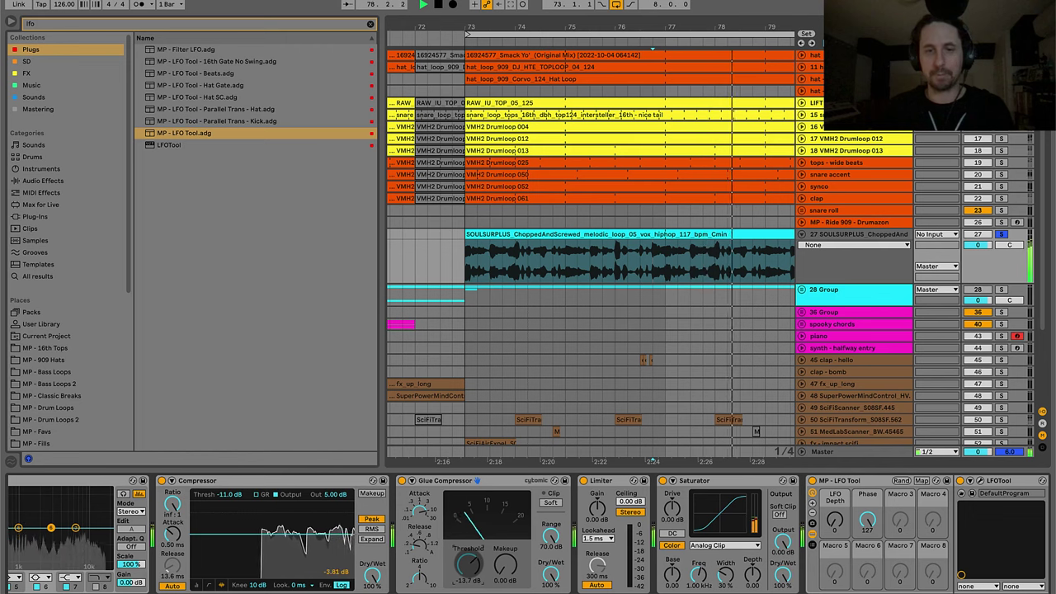
key(space)
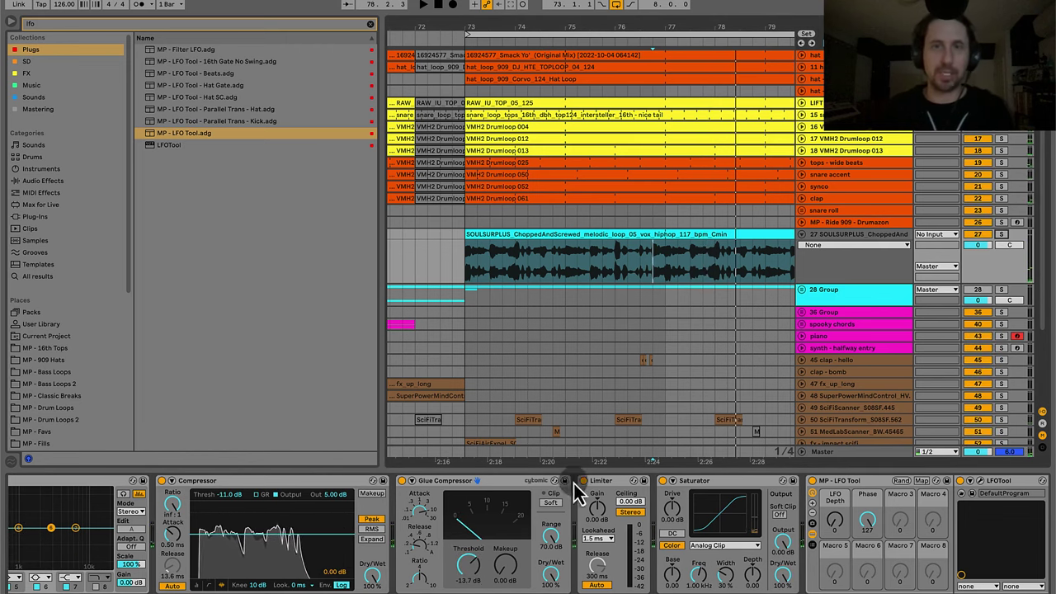
Shorten the arrangement loop to four bars starting at bar 73 and play the vocal with the full mix.
drag(570, 33, 575, 24)
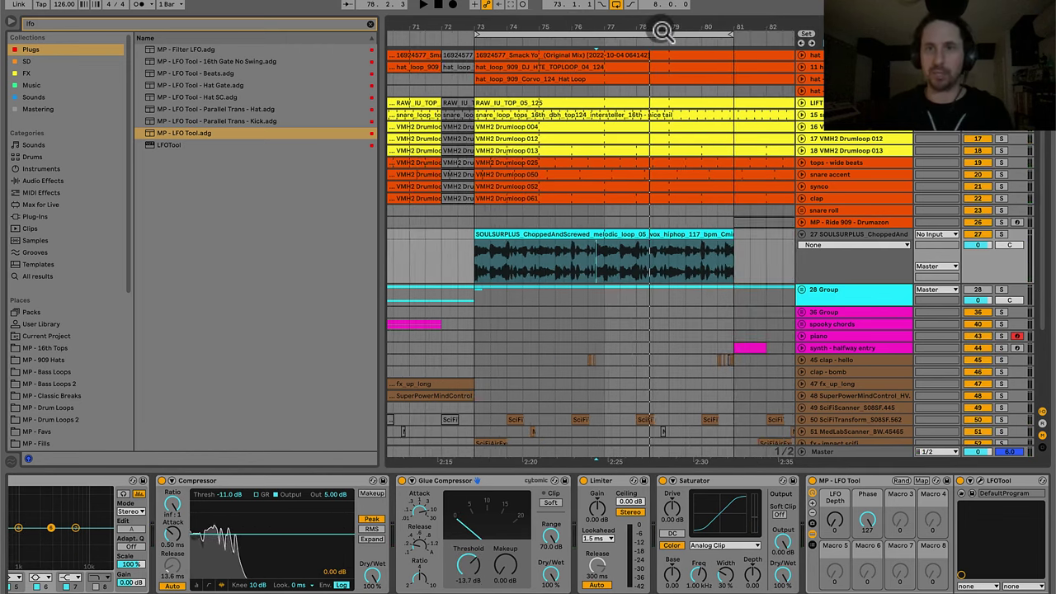
drag(726, 33, 604, 33)
click(569, 33)
key(space)
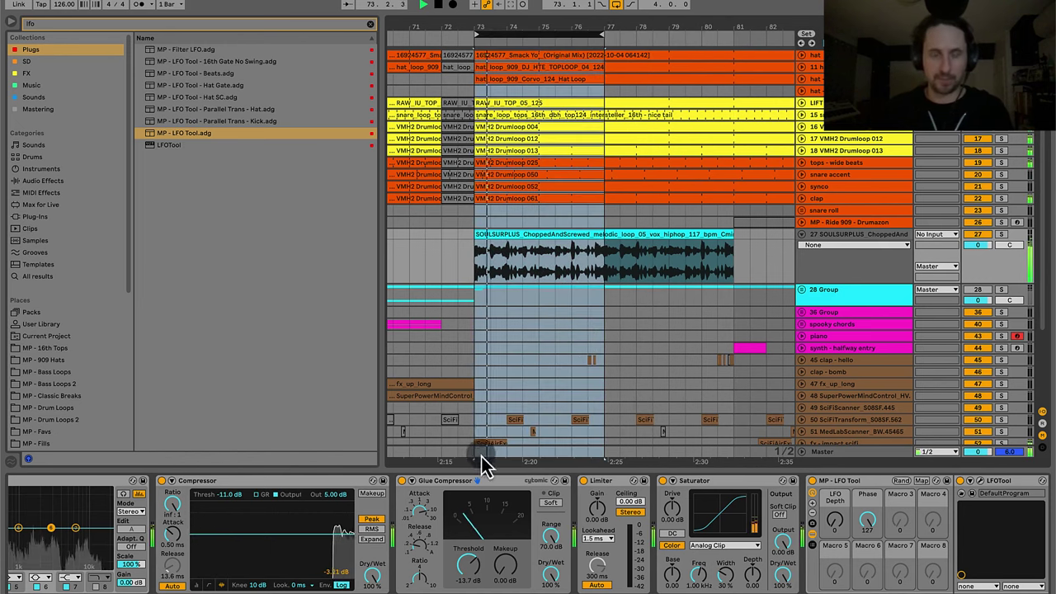
Set the Glue Compressor's threshold to -17.4 dB while the full mix plays, checking the gain reduction meter, and stop playback.
drag(468, 565, 468, 581)
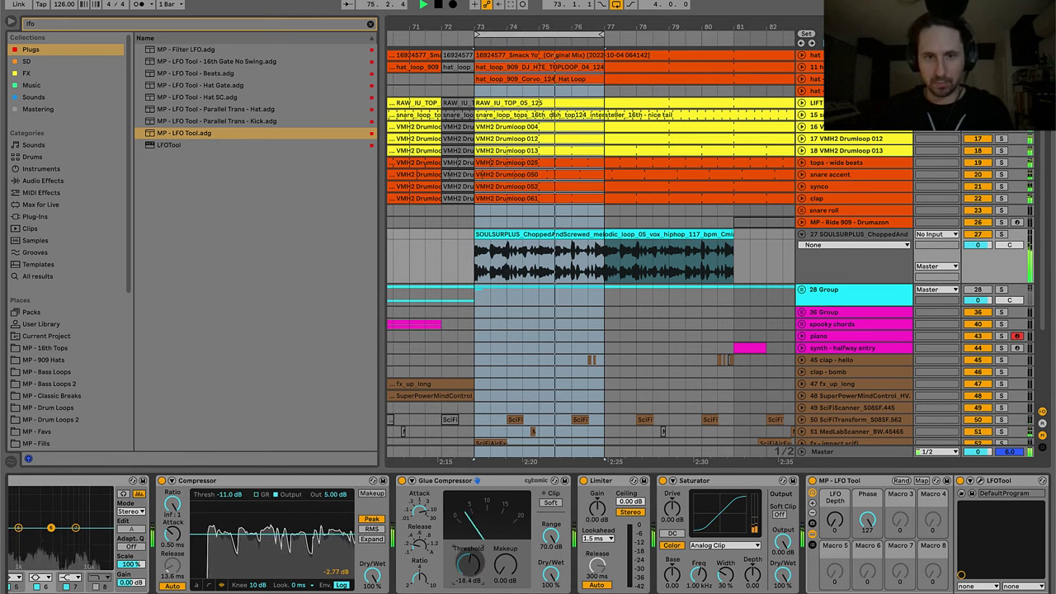
right_click(471, 567)
click(474, 575)
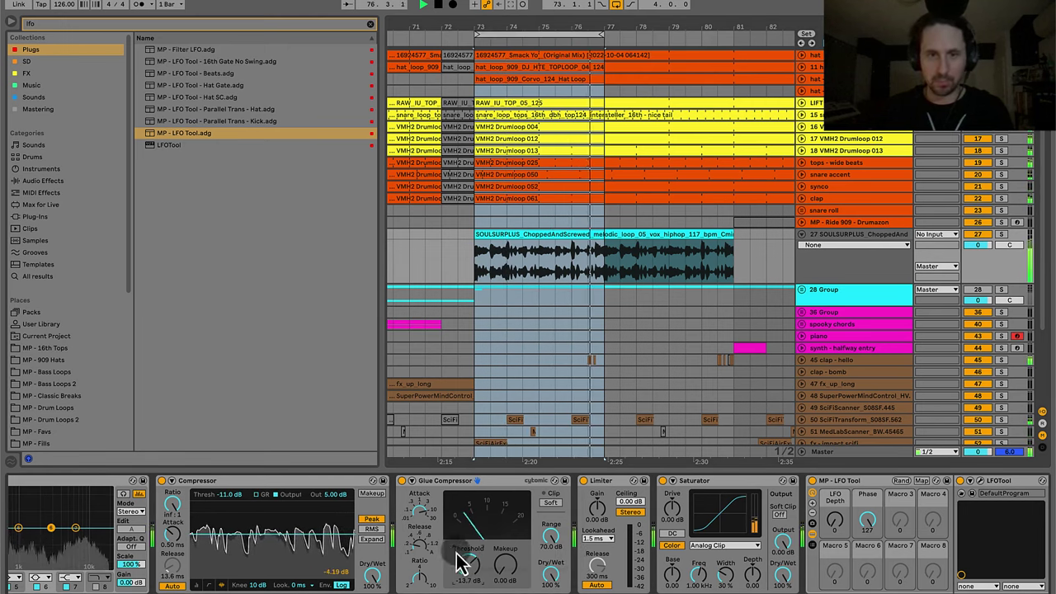
drag(455, 559, 468, 569)
scroll(468, 569, down, 2)
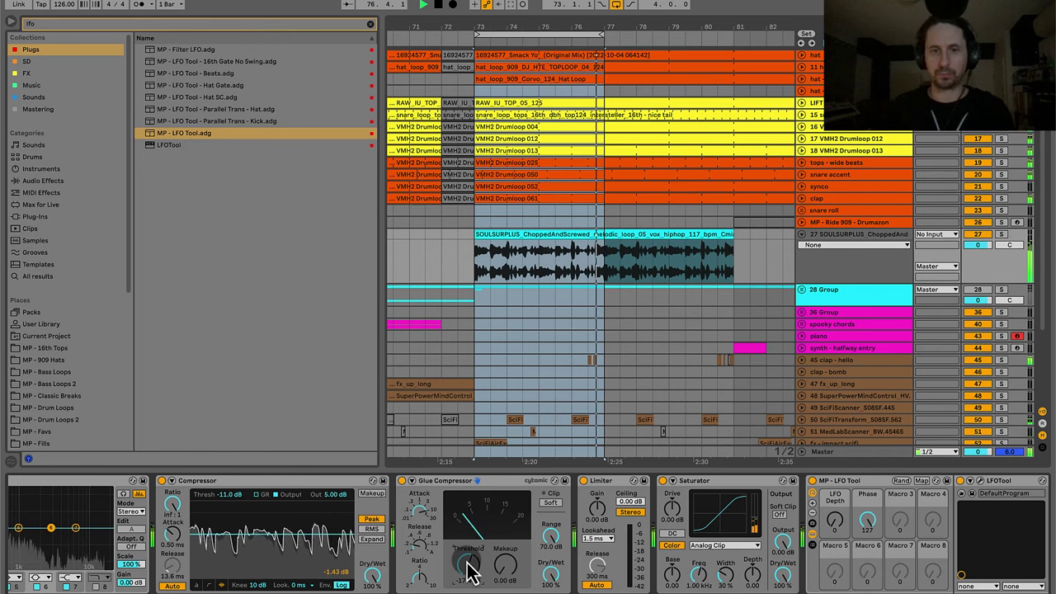
click(486, 484)
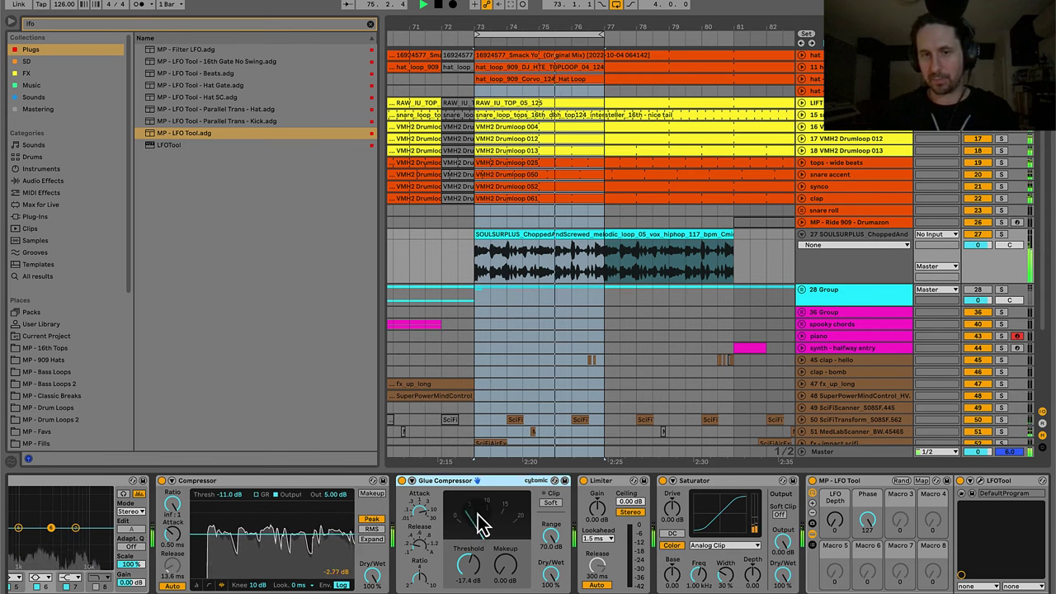
key(space)
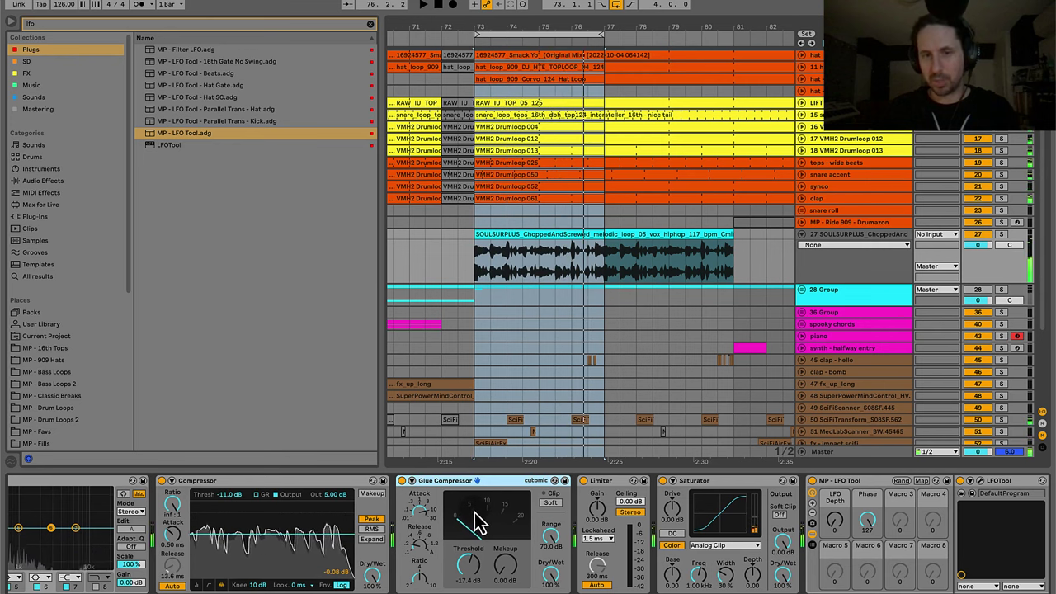
Set the Glue Compressor's makeup gain to 6.00 dB and play the loop to hear it.
click(507, 573)
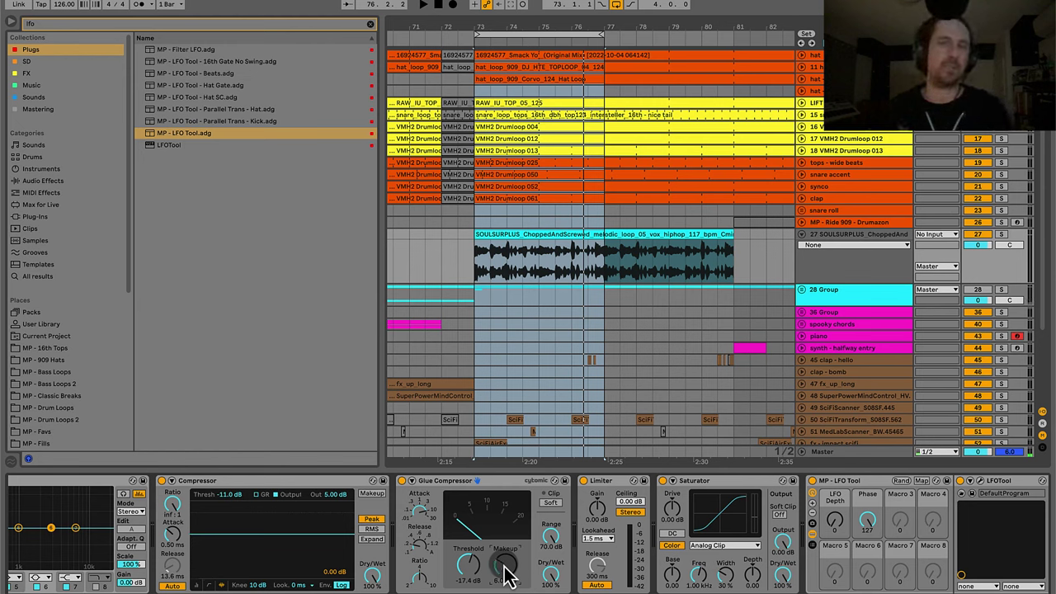
key(space)
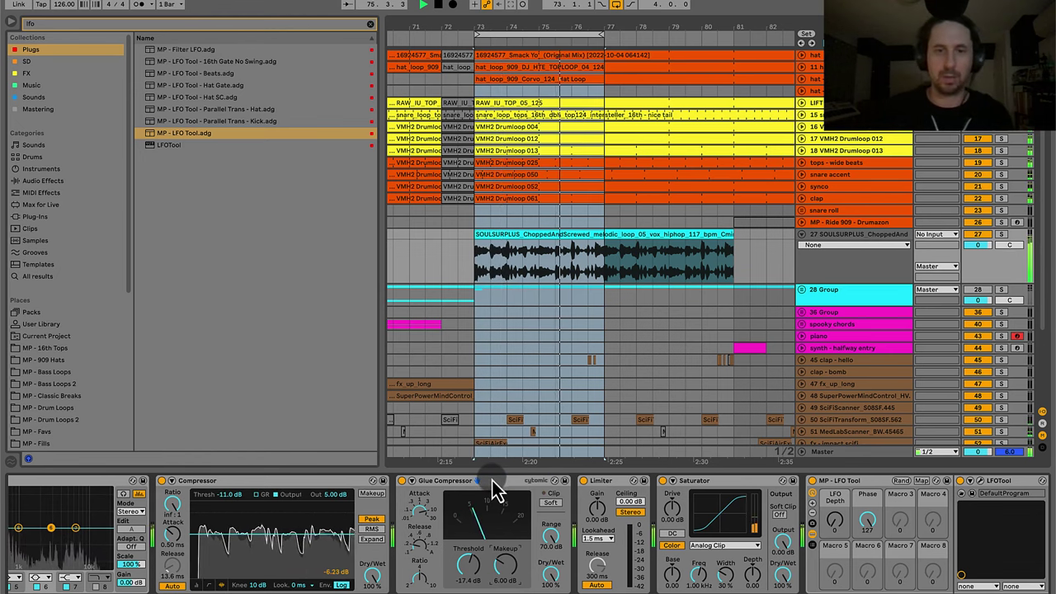
click(495, 488)
Open the LFOTool window on the vocal track, move it clear of the browser, and deactivate both the Compressor and the Glue Compressor.
click(970, 480)
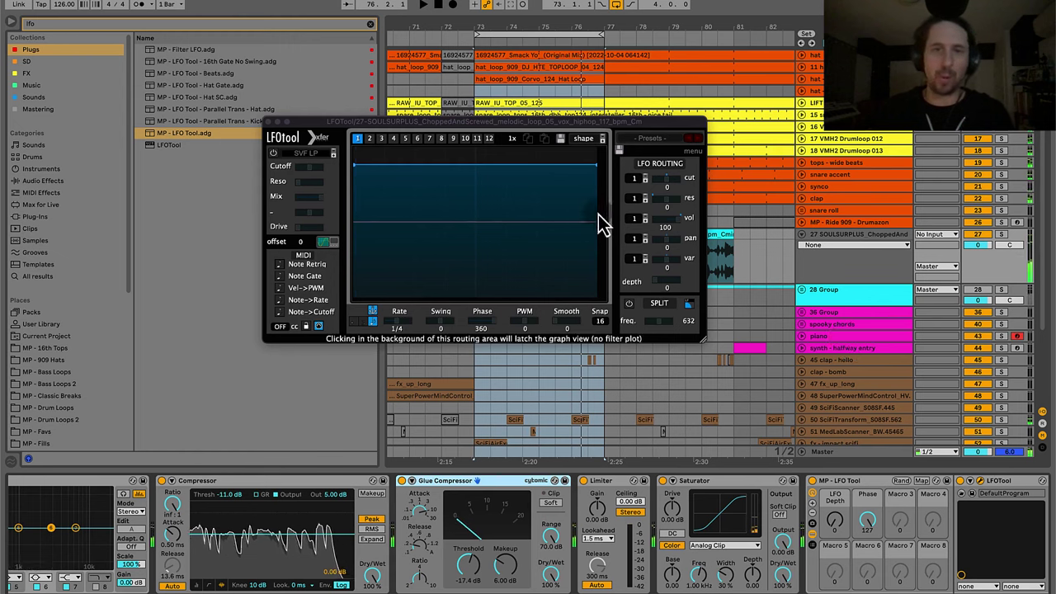
drag(573, 120, 756, 119)
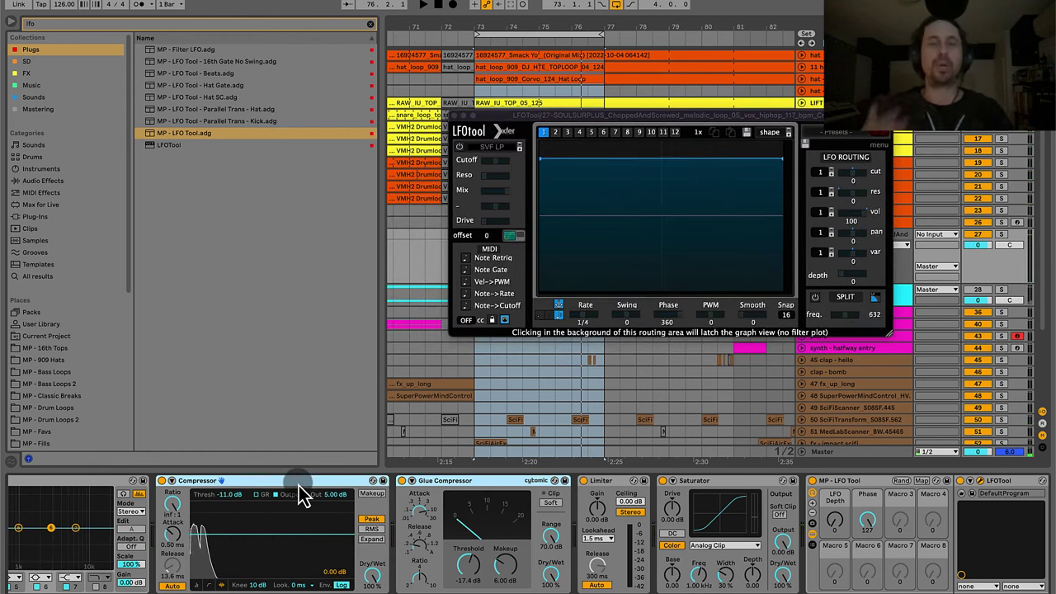
key(0)
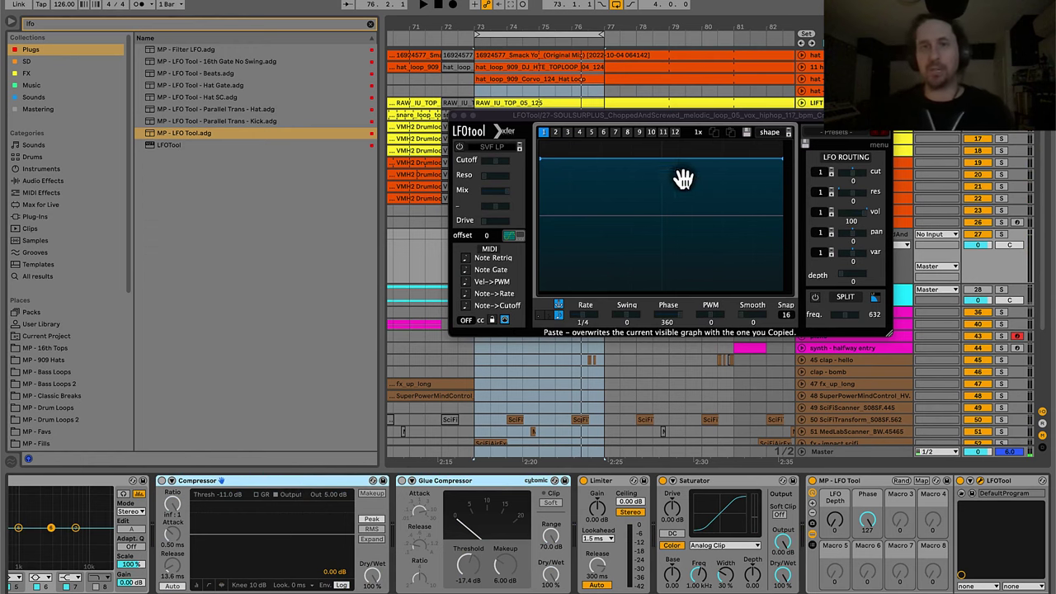
click(782, 149)
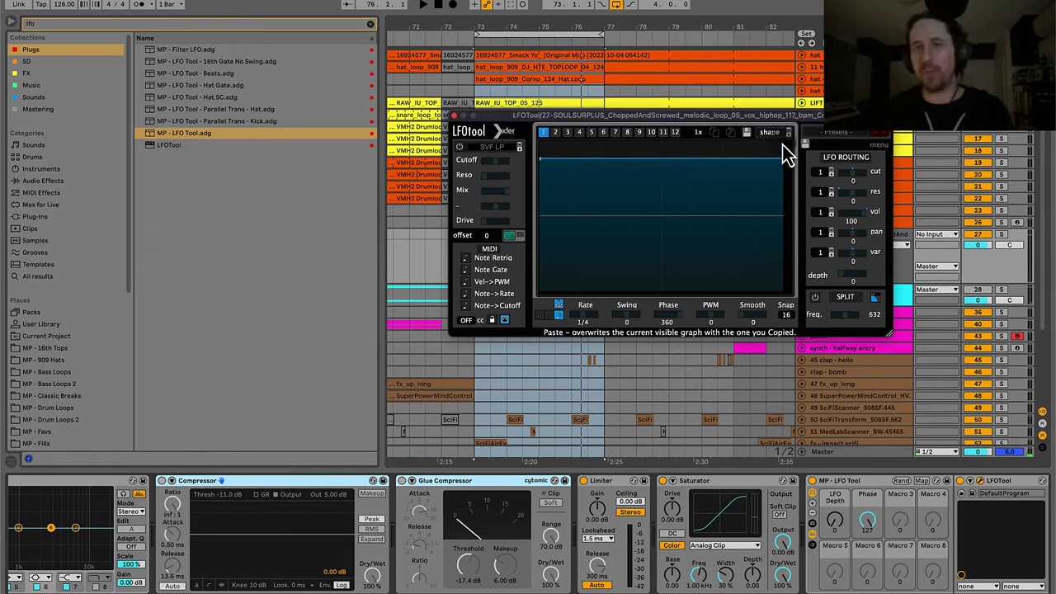
Play the uncompressed vocal in short passes and lower LFOTool's flat graph line to the height of the waveform's peaks.
key(space)
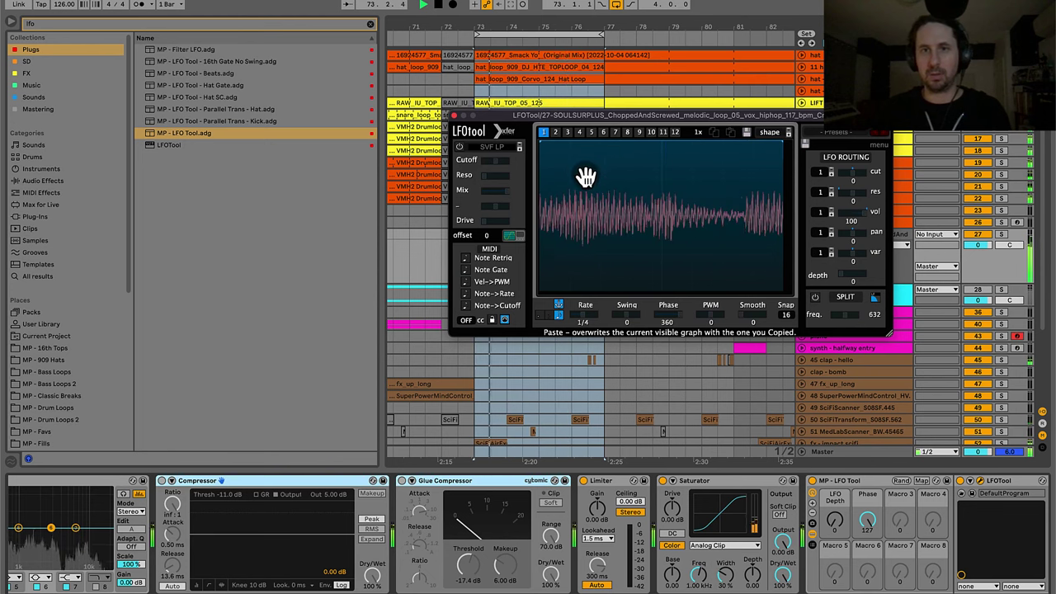
key(space)
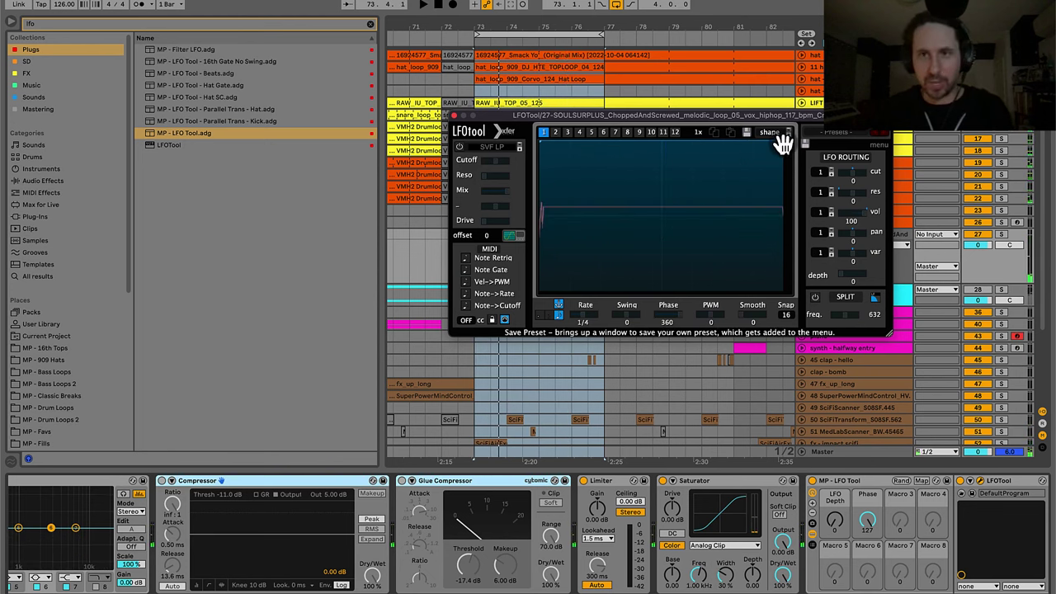
key(space)
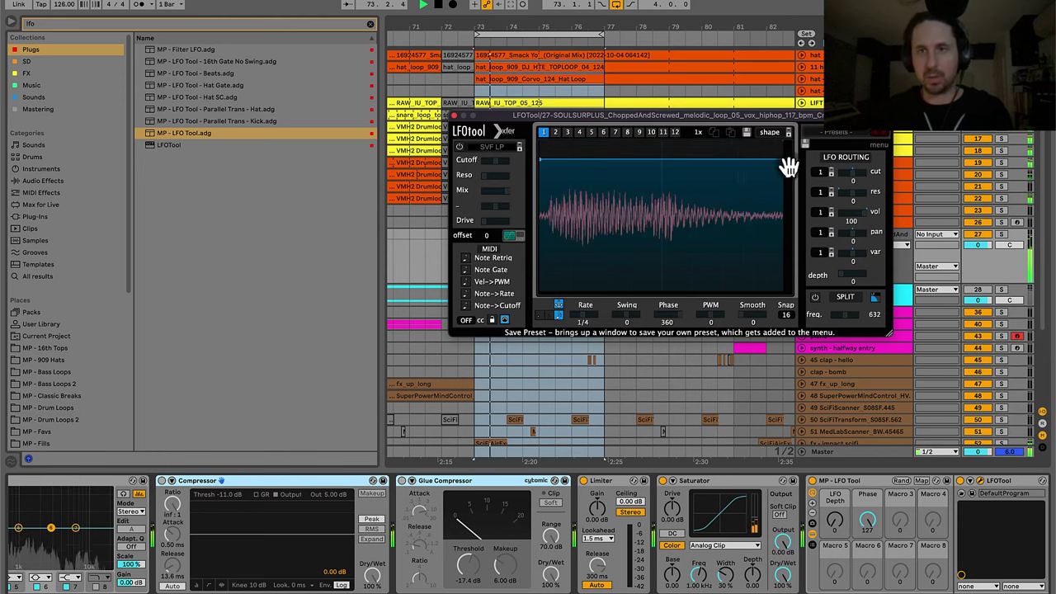
key(space)
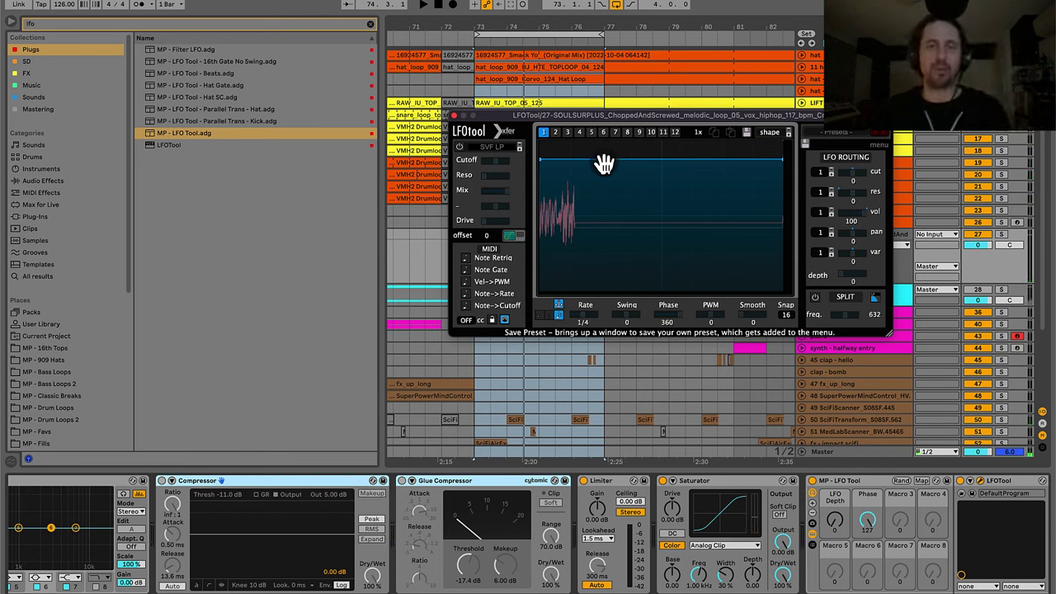
key(space)
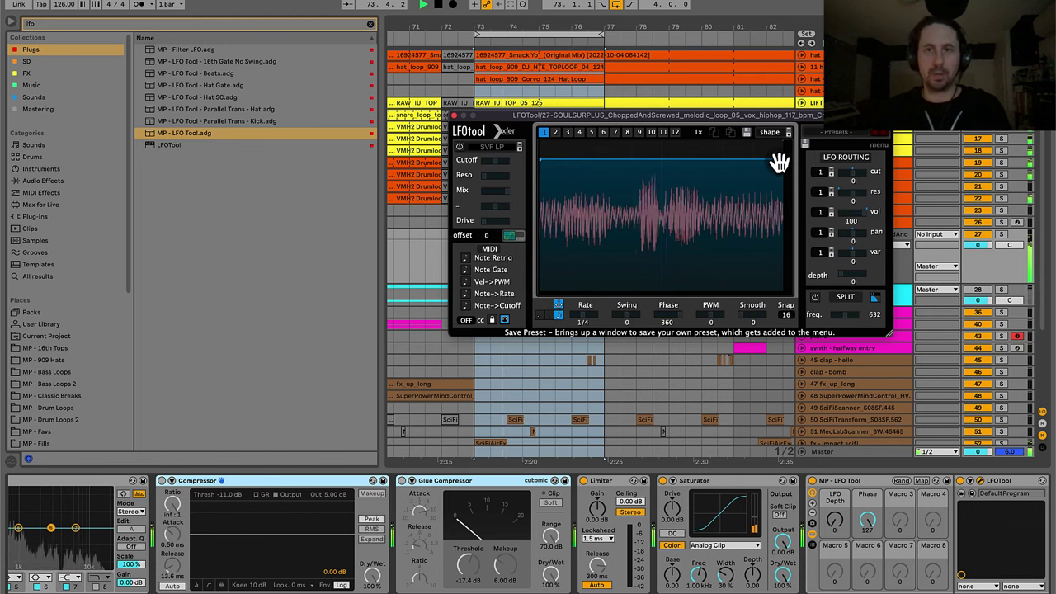
drag(779, 162, 783, 198)
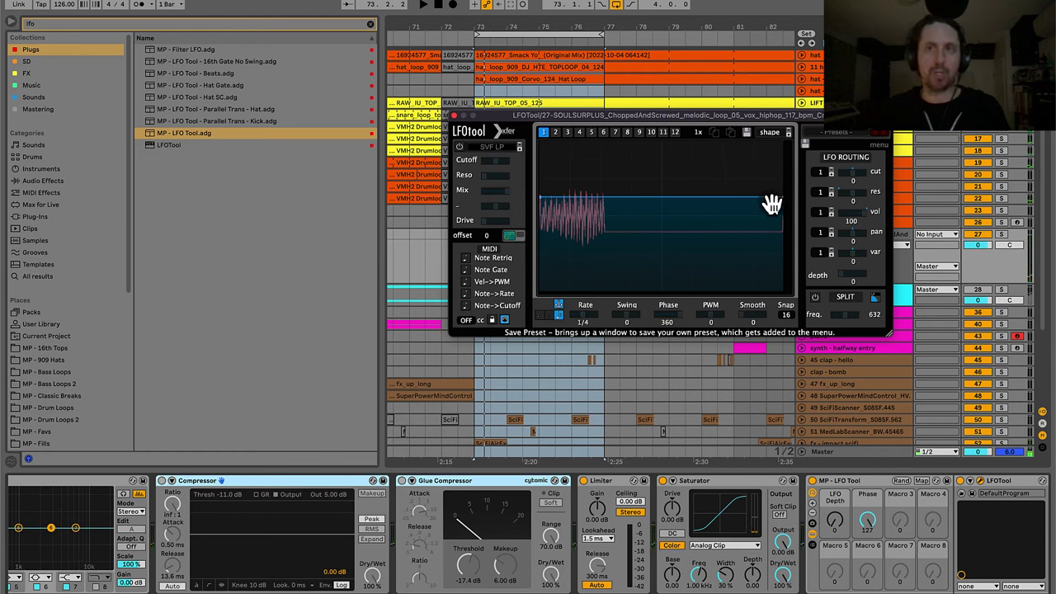
key(space)
key(space)
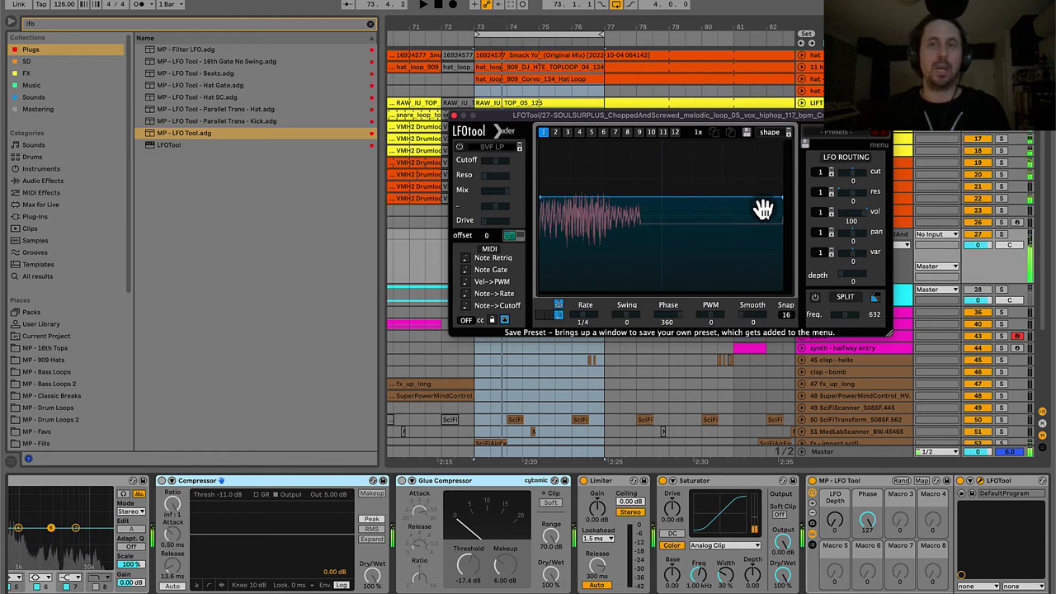
Select the Compressor and Glue Compressor together and switch both back on while comparing the vocal's waveform in LFOTool.
click(289, 482)
click(472, 486)
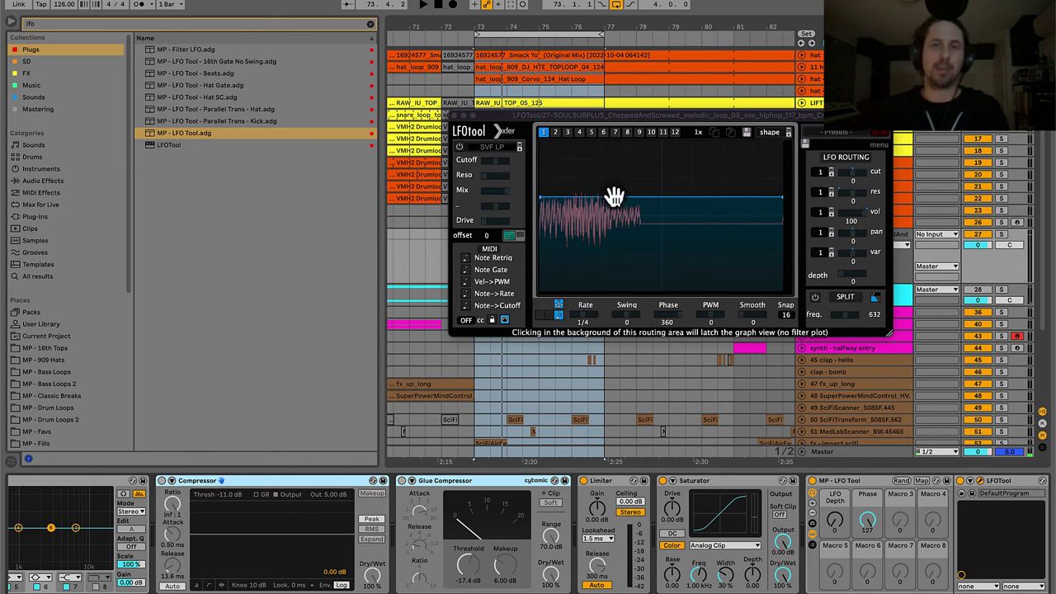
key(space)
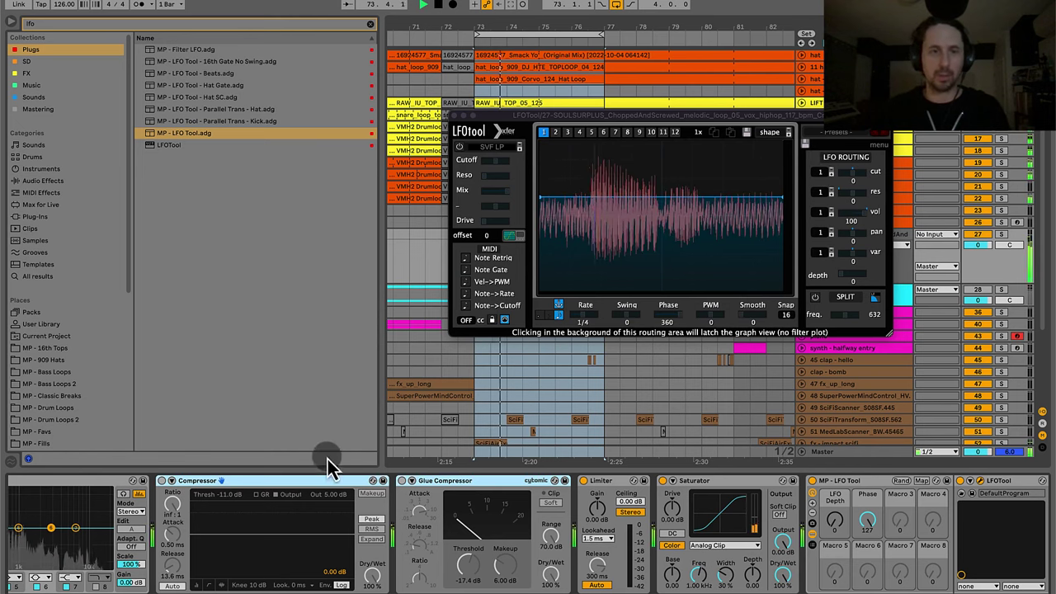
key(space)
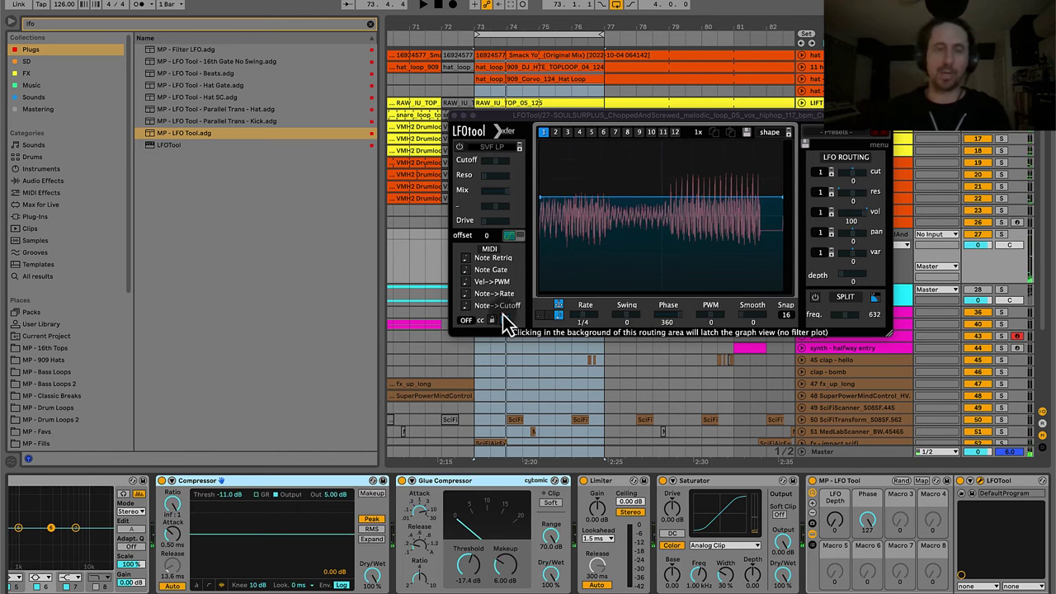
Play the vocal through both compressors, examine its waveform against the LFOTool line, and select the Glue Compressor.
key(space)
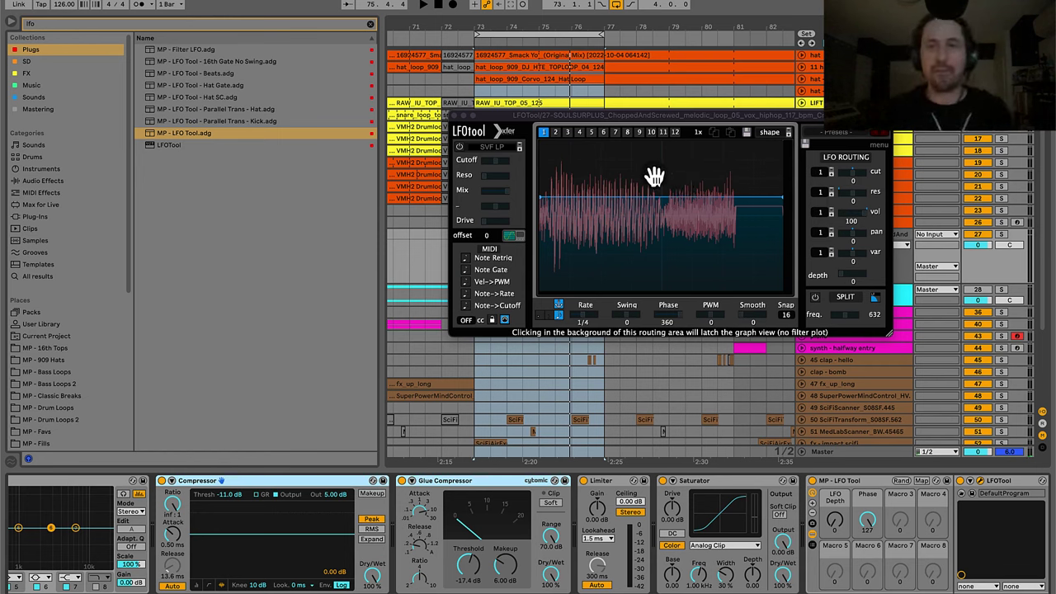
key(space)
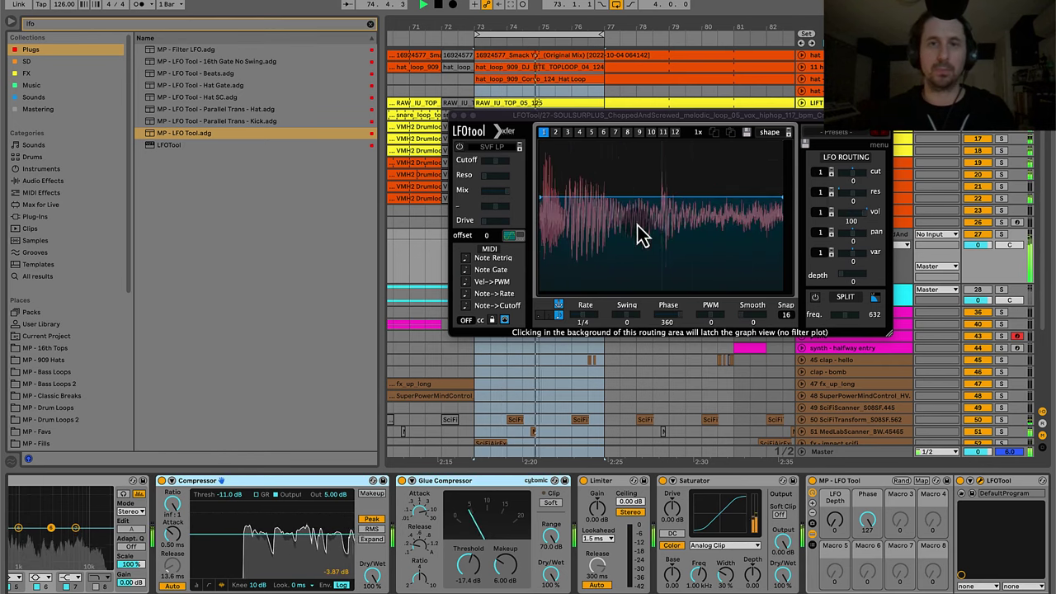
drag(489, 481, 667, 479)
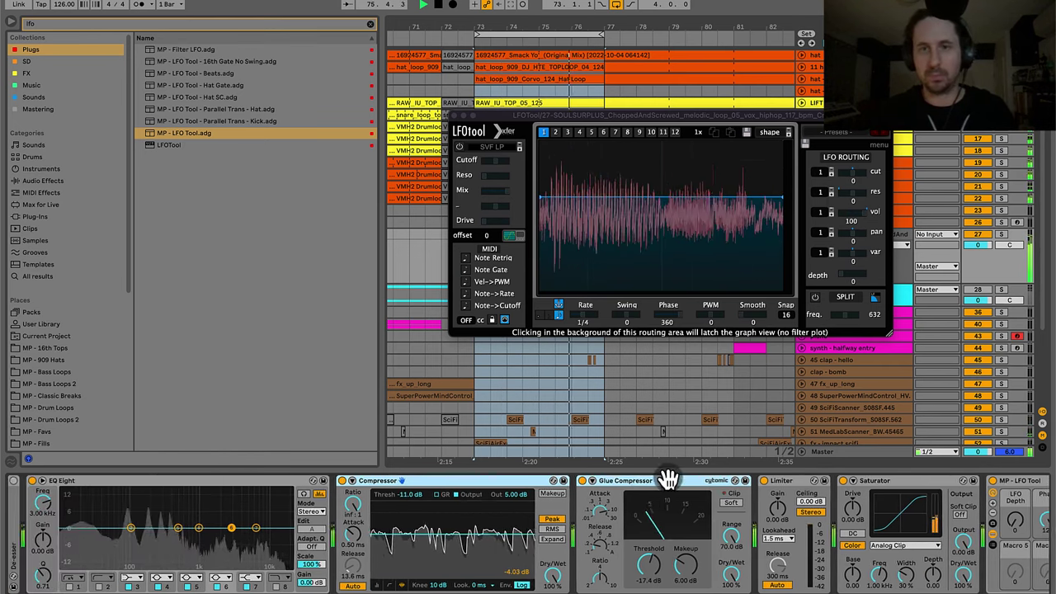
drag(479, 516, 323, 519)
click(487, 488)
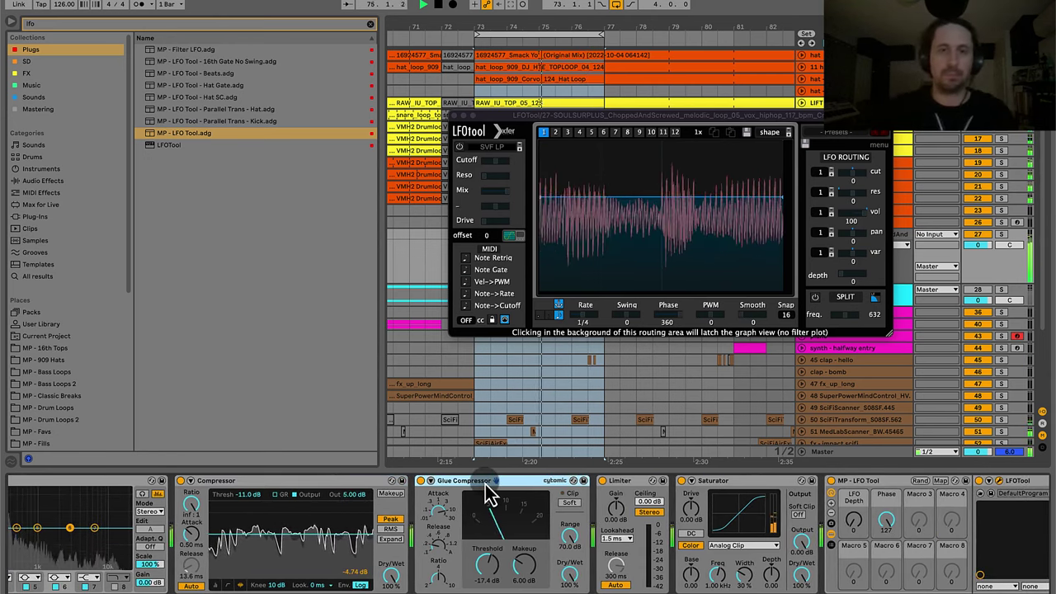
Switch to the Google Docs notes and highlight the line "Slow attack compression (RMS control)".
key(super+Tab)
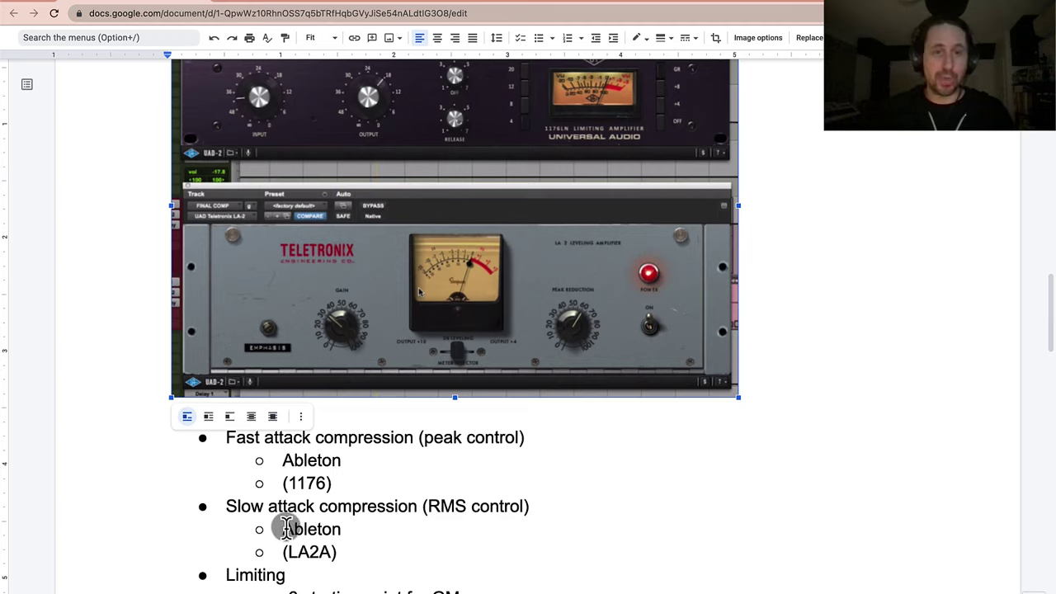
scroll(286, 527, down, 2)
click(548, 420)
drag(333, 464, 268, 347)
key(super+Left)
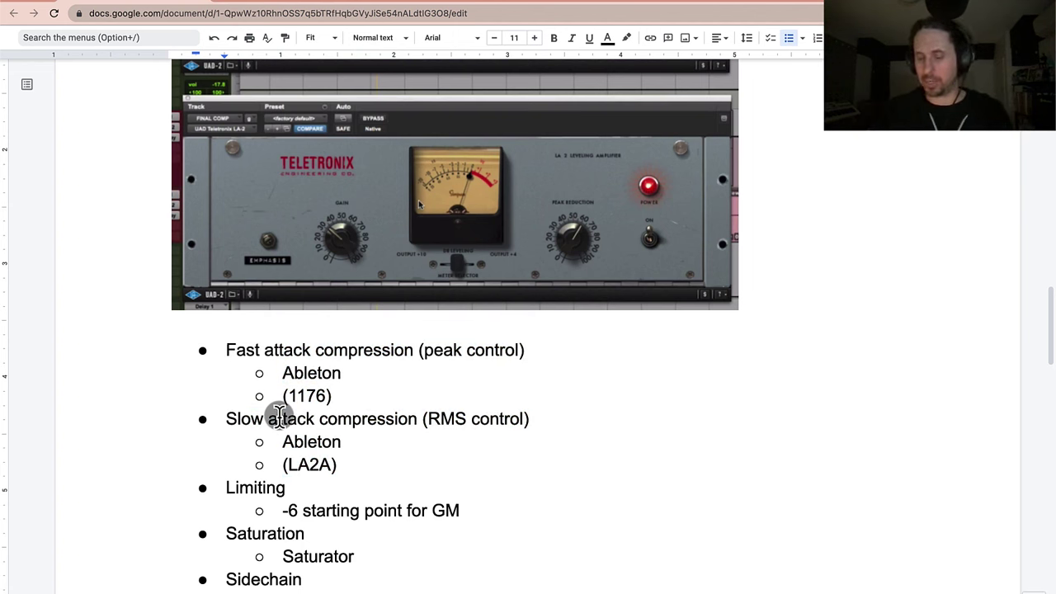
key(shift+super+Right)
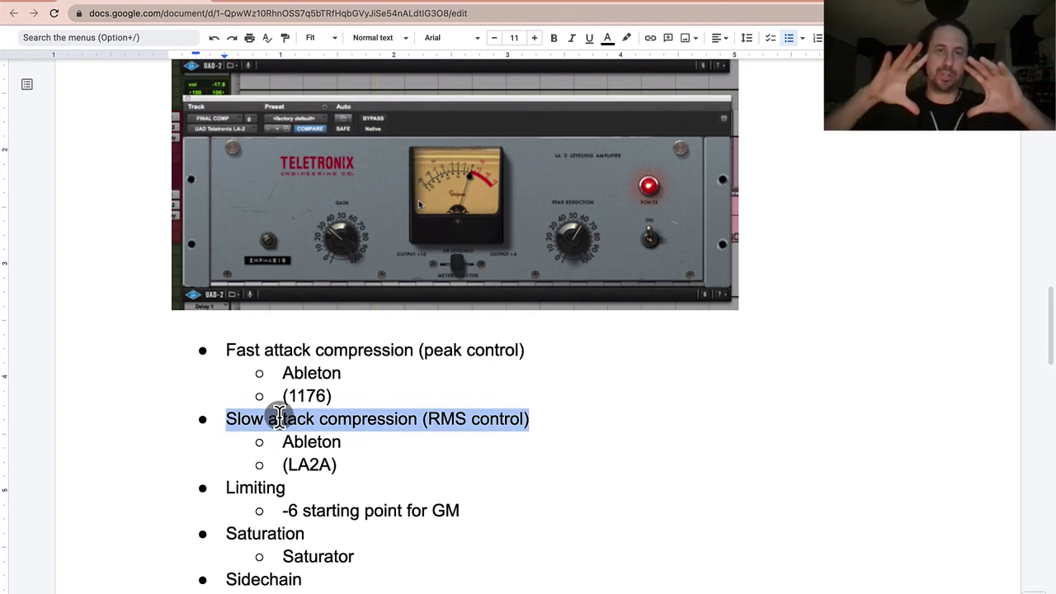
Revisit the compressors in Ableton Live, return to the Google Docs notes and highlight the lines from Limiting through Saturation.
key(super+Tab)
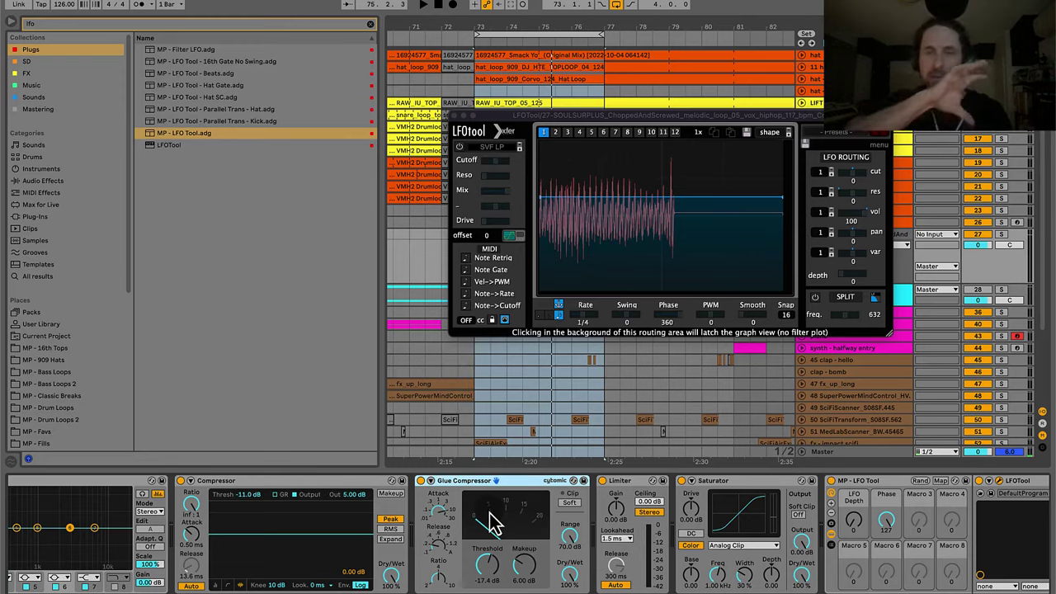
key(super+Tab)
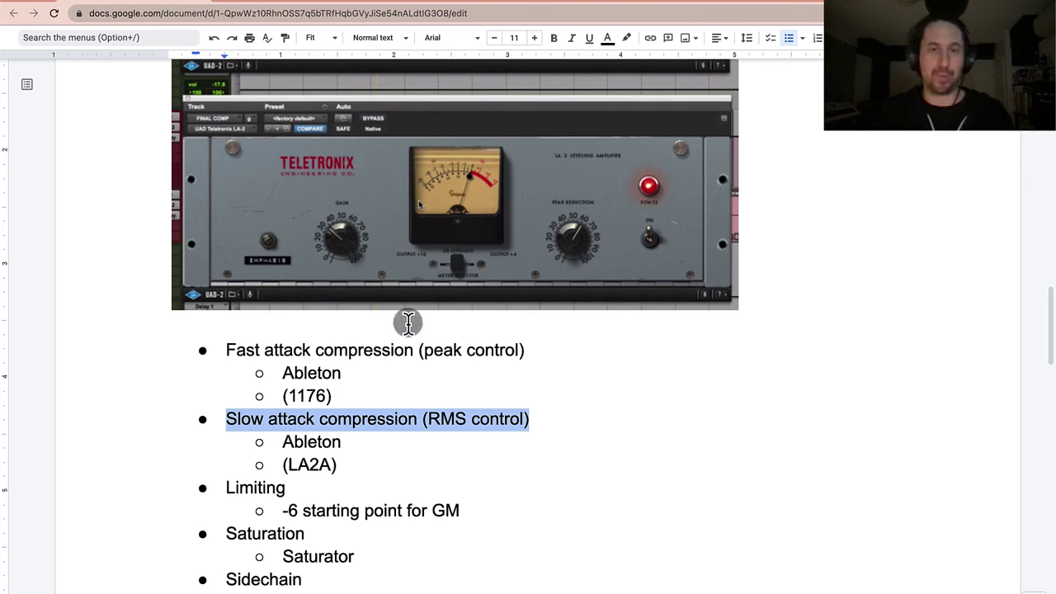
click(532, 419)
scroll(430, 439, down, 1)
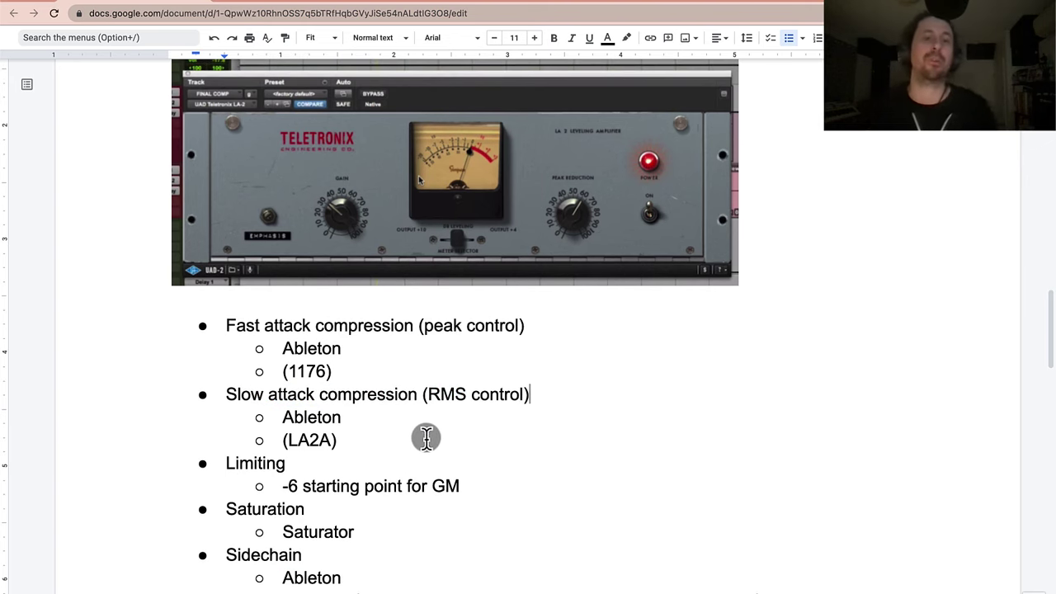
scroll(430, 439, down, 1)
click(335, 438)
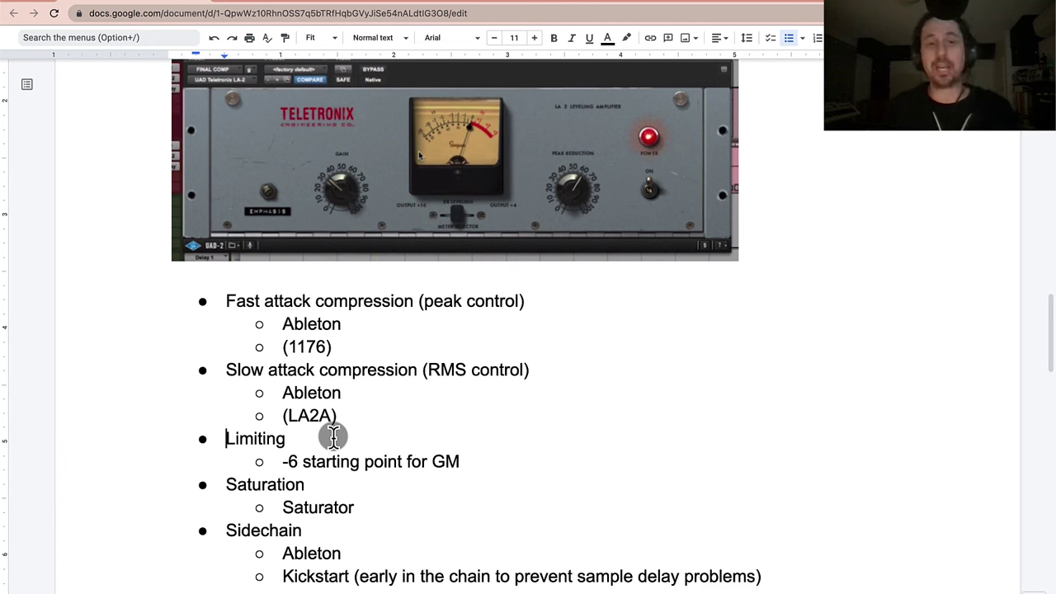
double_click(334, 437)
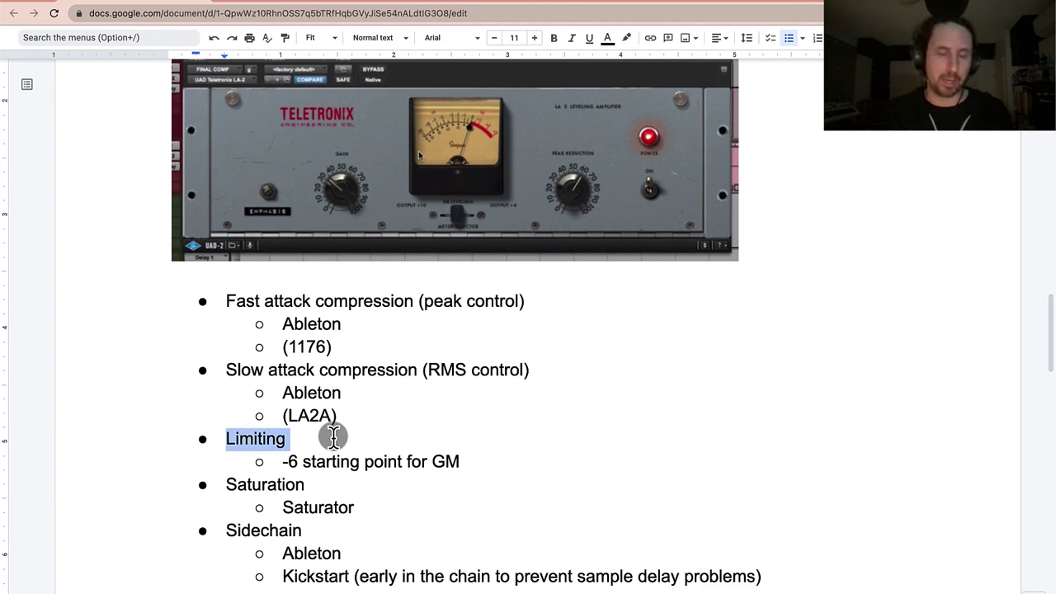
key(Left)
key(shift+Down)
key(shift+Down)
key(shift+Down)
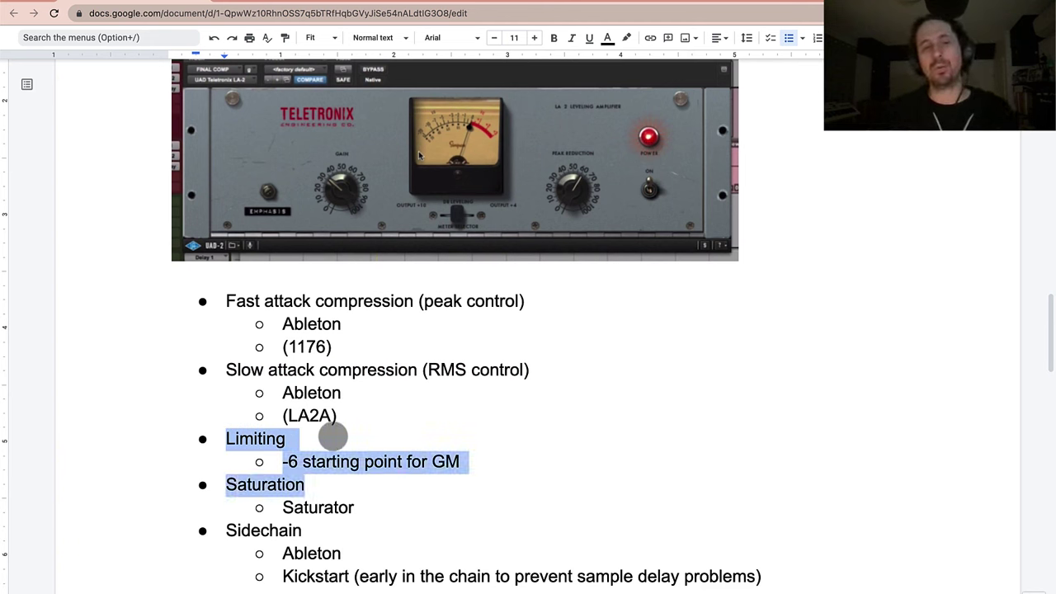
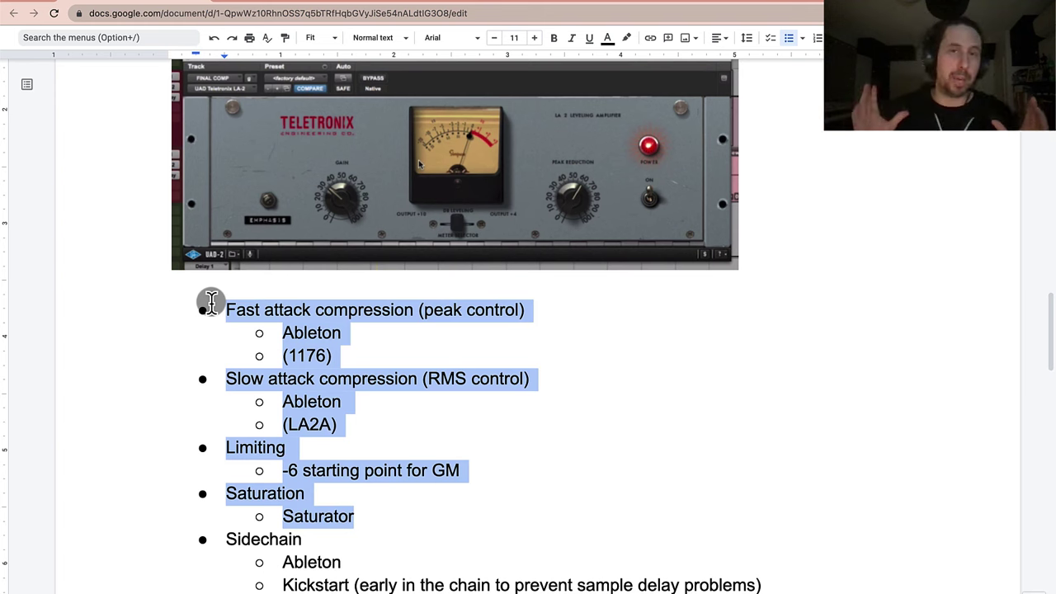
Highlight the notes from "Fast attack compression (peak control)" through "Saturator", then switch back to Ableton Live.
click(211, 303)
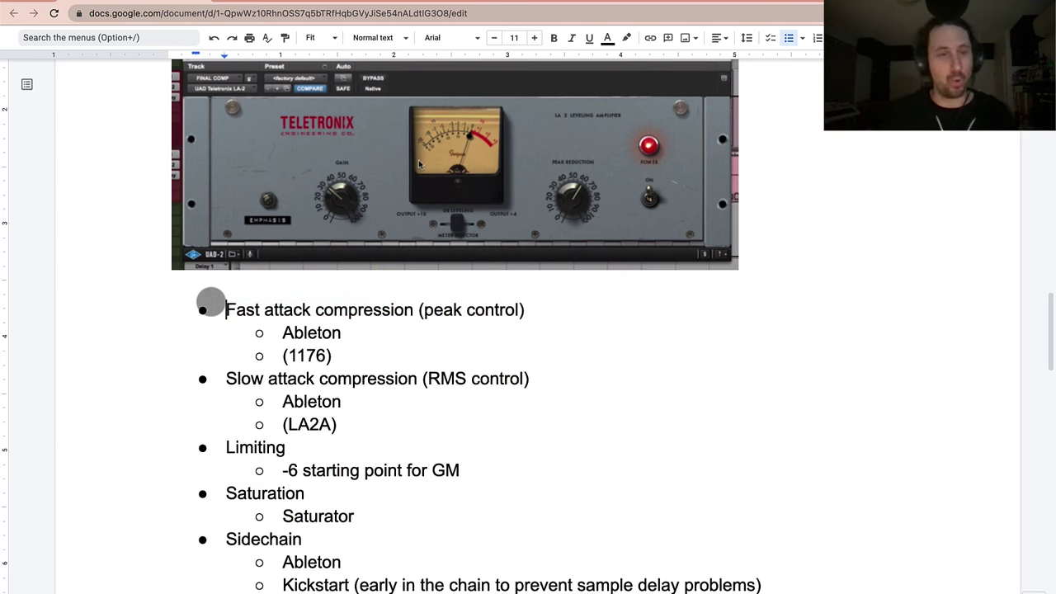
shift+click(364, 517)
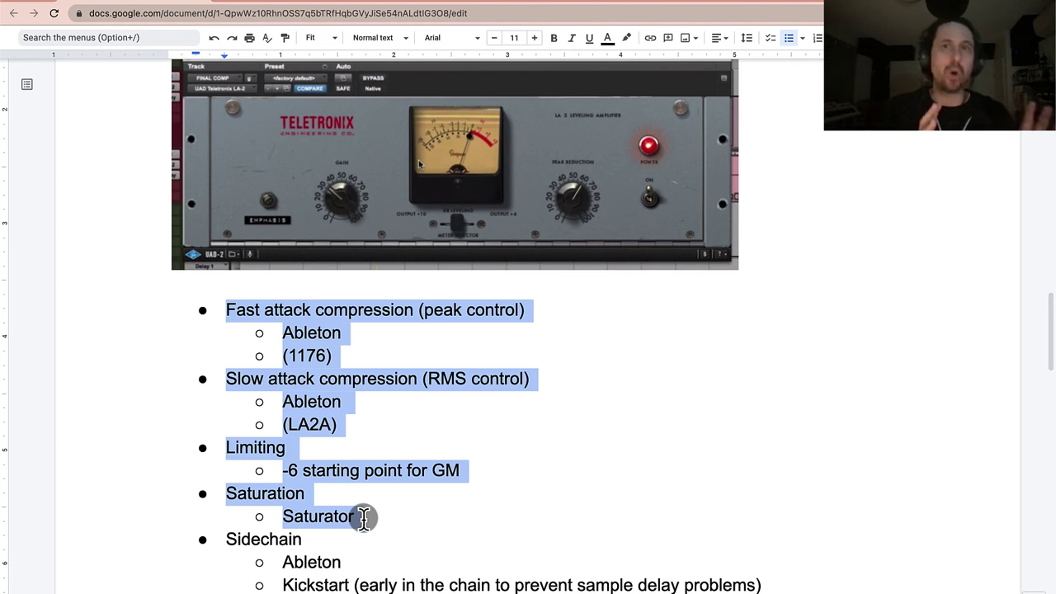
key(Up)
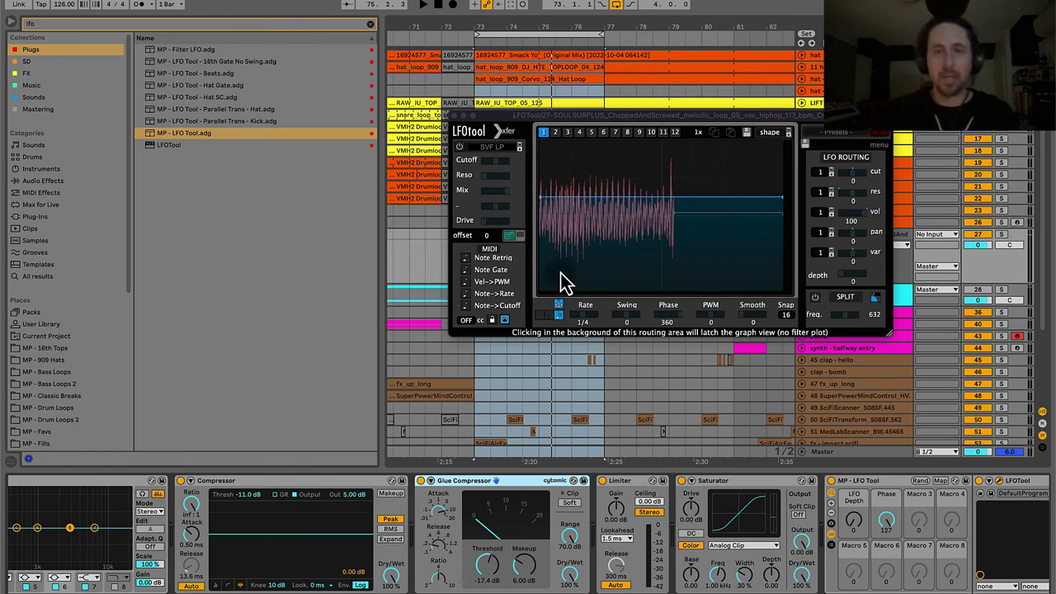
Close the LFOTool window, select the vocal clip on track 27 and set its Limiter's ceiling to -6.00 dB.
click(728, 483)
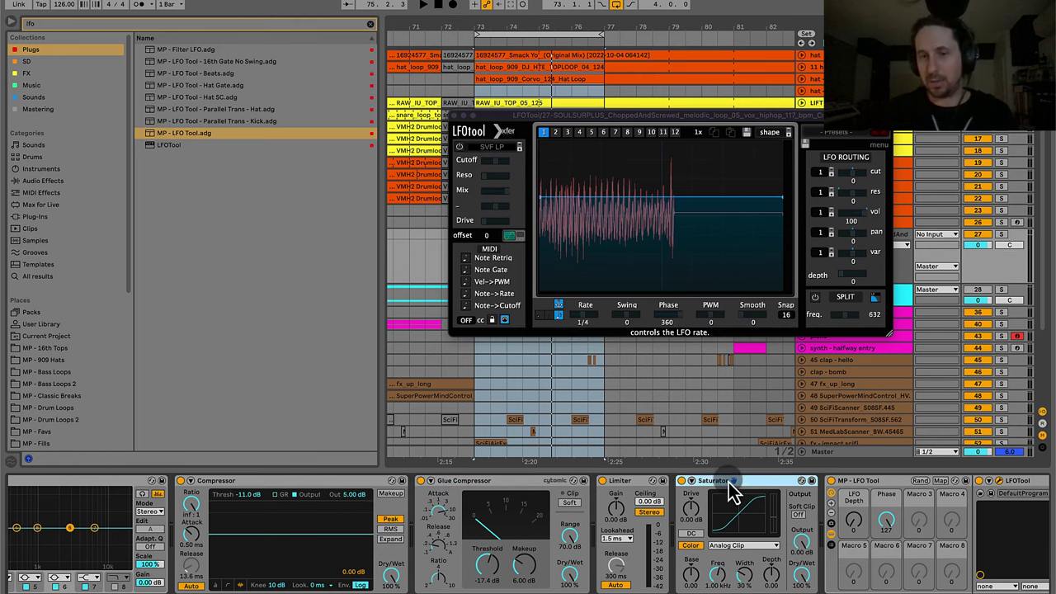
click(455, 115)
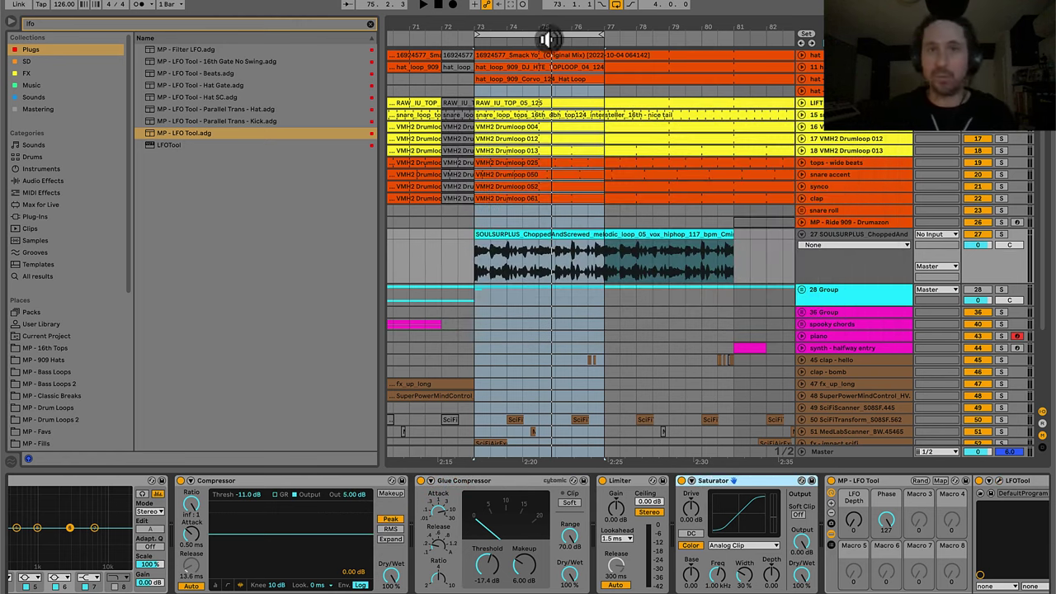
drag(547, 38, 547, 25)
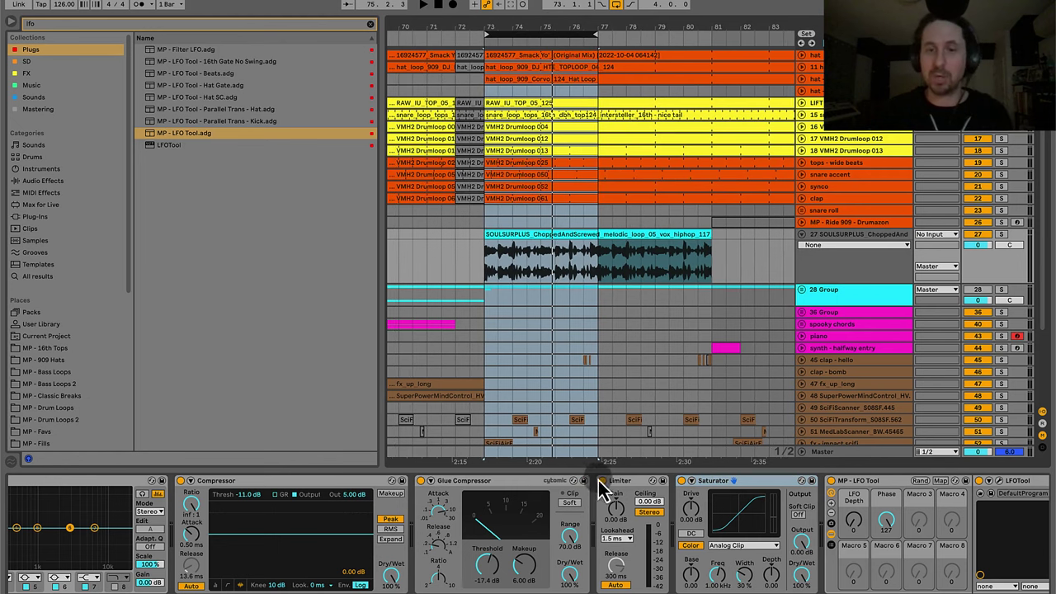
click(631, 482)
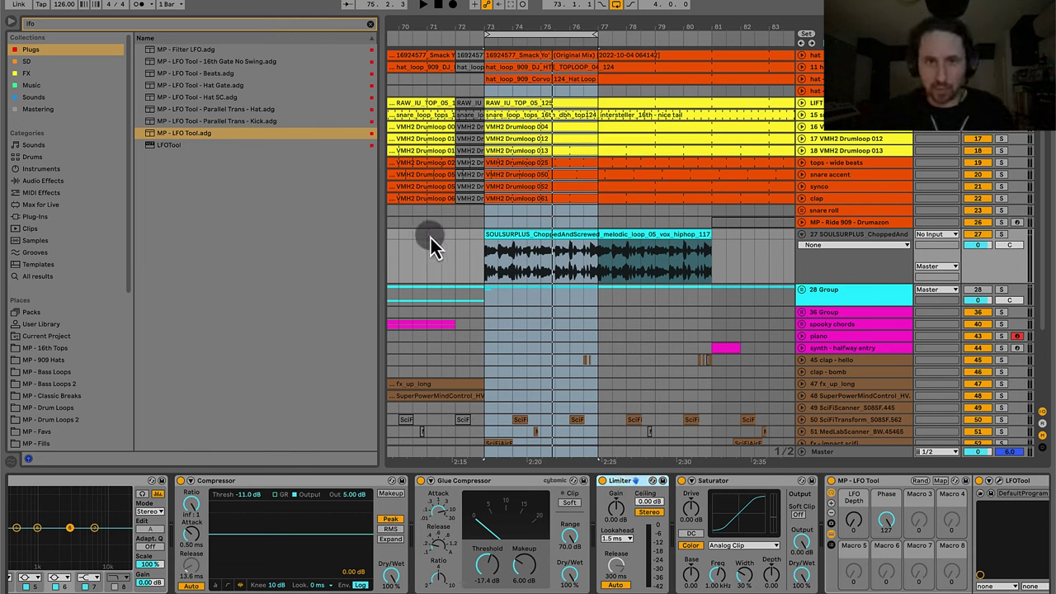
click(507, 237)
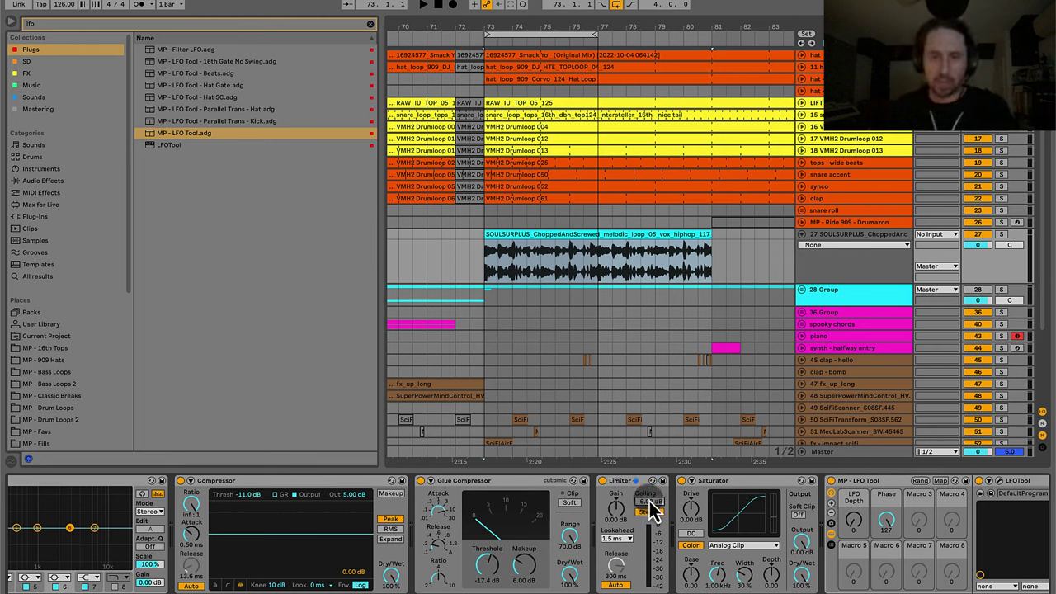
Reopen LFOTool, set its grid snap to 8 and place the flat line a quarter of the graph height below the upper edge.
scroll(743, 525, right, 3)
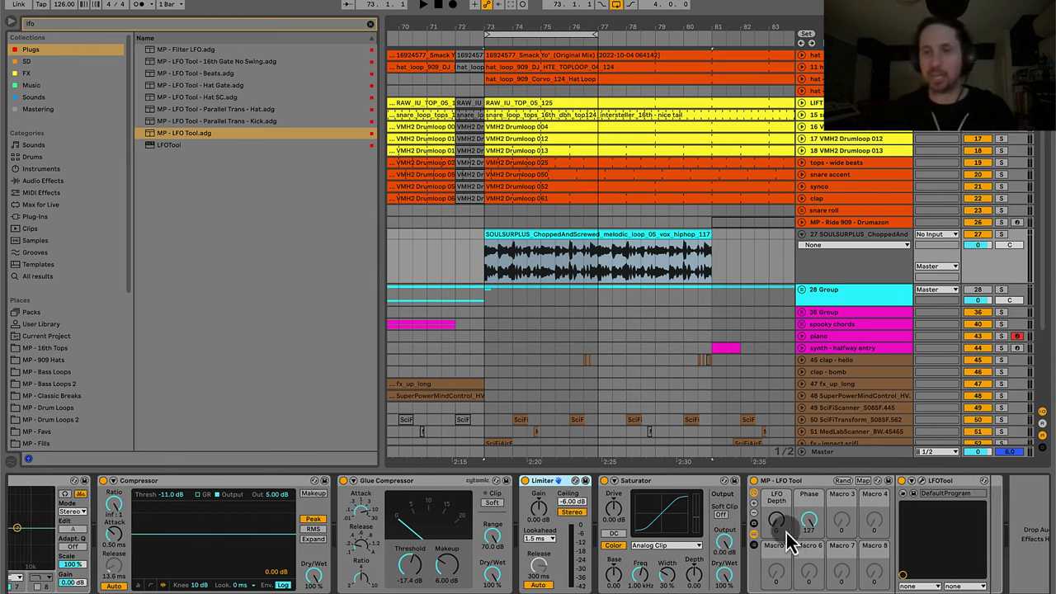
click(902, 482)
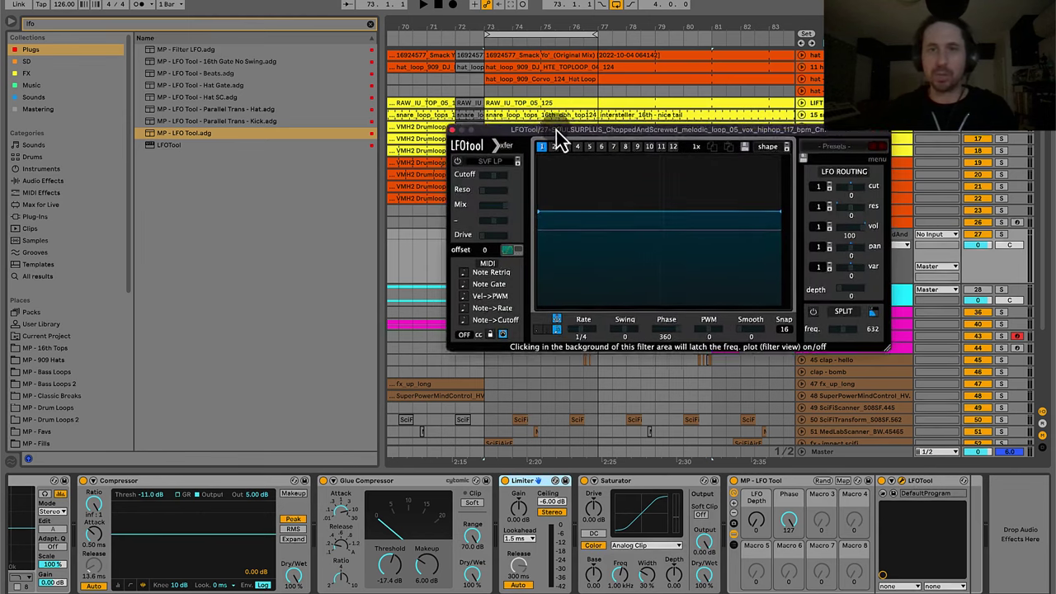
drag(809, 240, 806, 197)
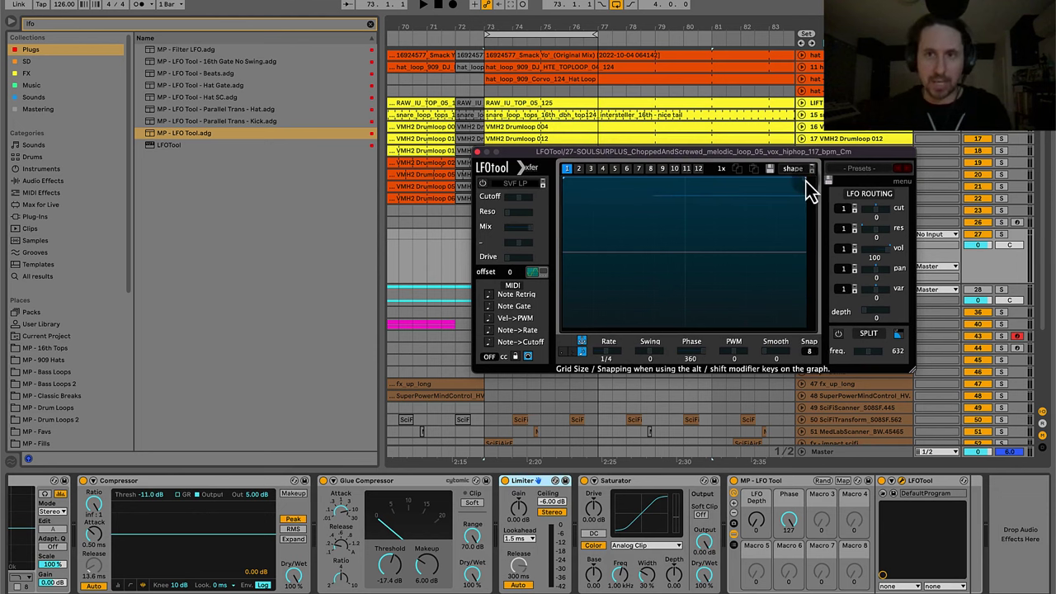
drag(811, 191, 803, 217)
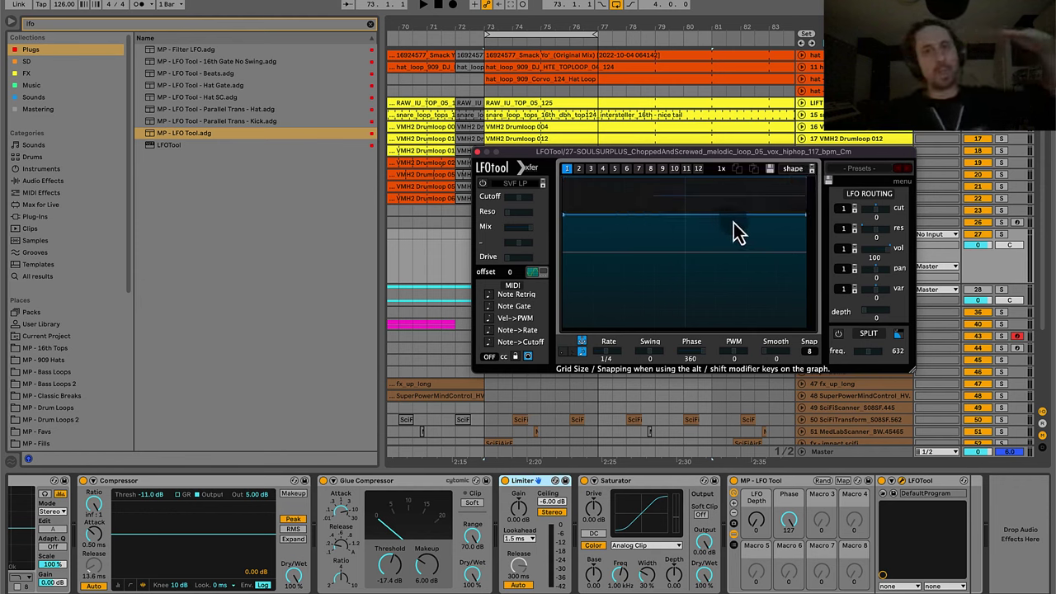
Select the Limiter and play the vocal briefly to compare its waveform peaks with the LFOTool line.
click(538, 489)
key(space)
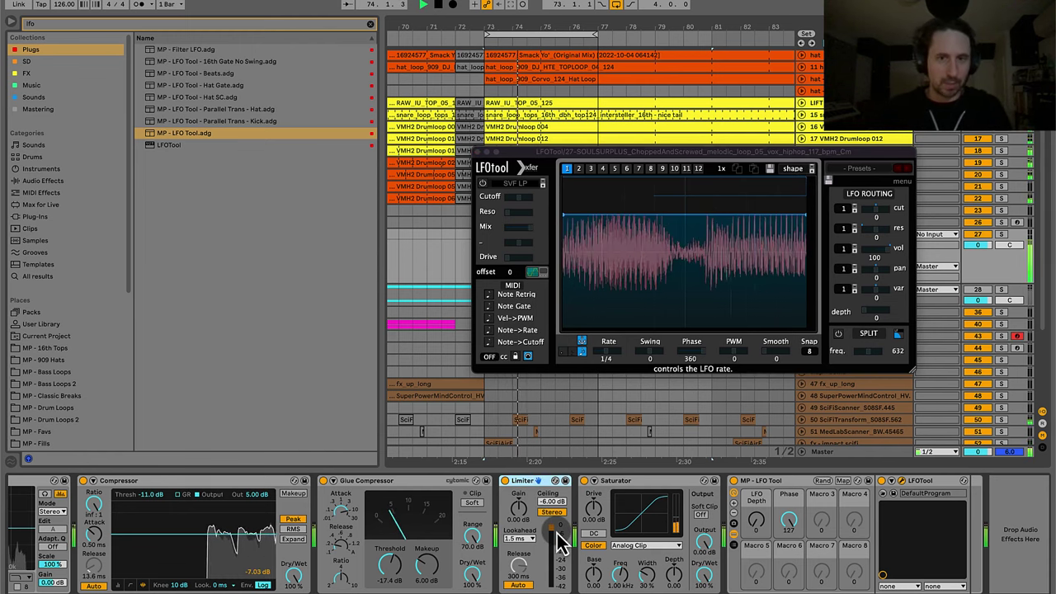
key(space)
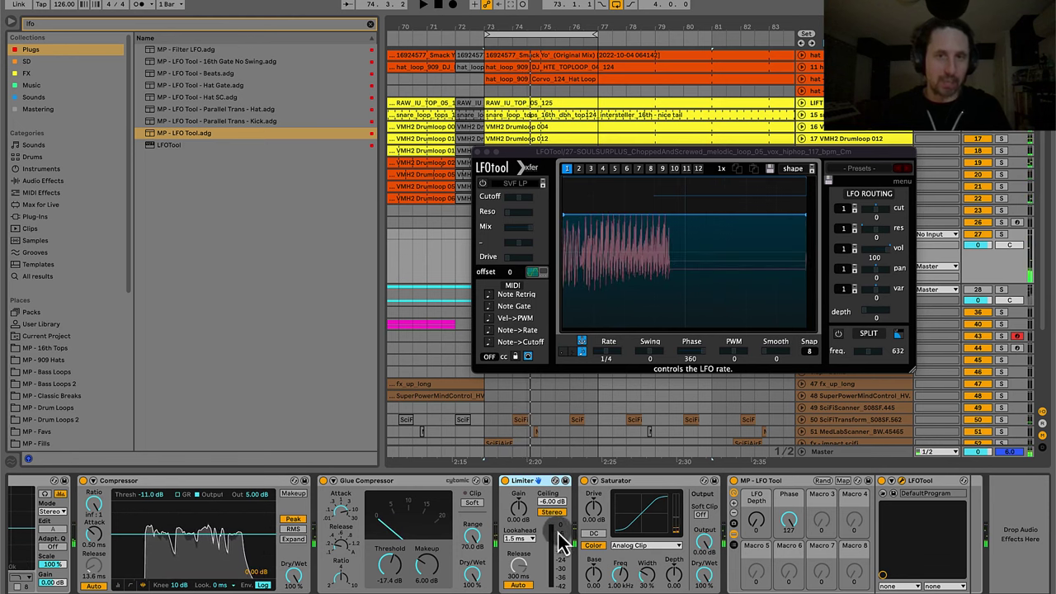
Review the effects chain from the Gate through EQ Eight and the compressors, and return to the Limiter.
click(213, 487)
scroll(421, 501, left, 3)
scroll(509, 495, left, 8)
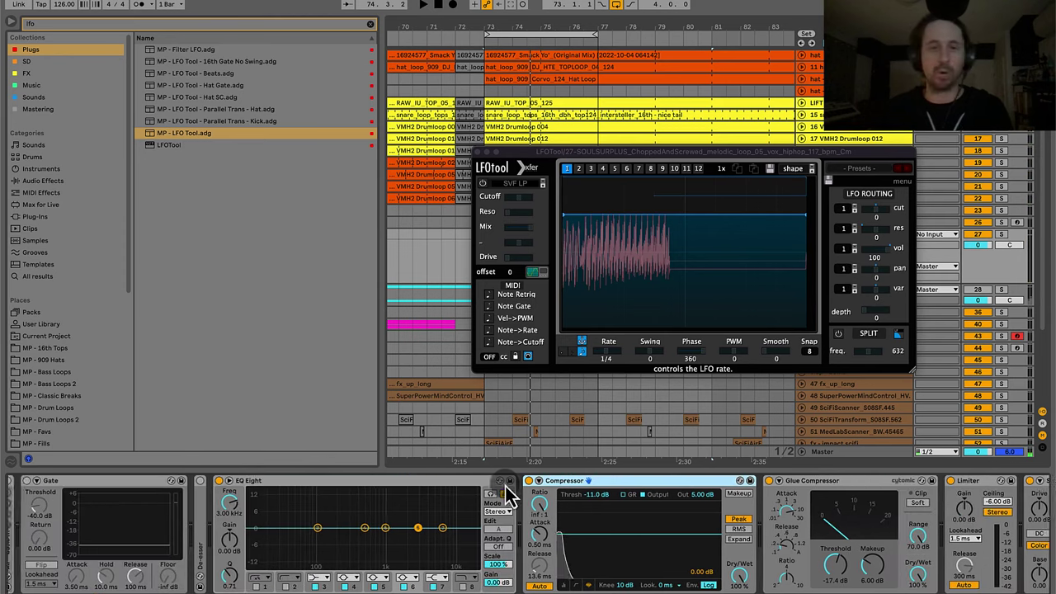
scroll(512, 552, right, 4)
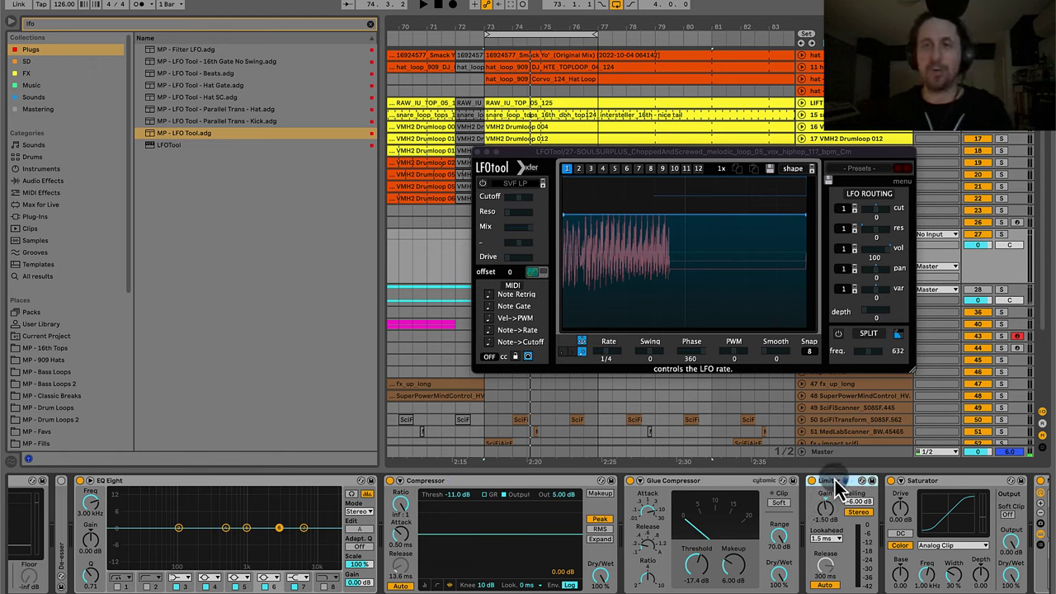
scroll(835, 488, right, 8)
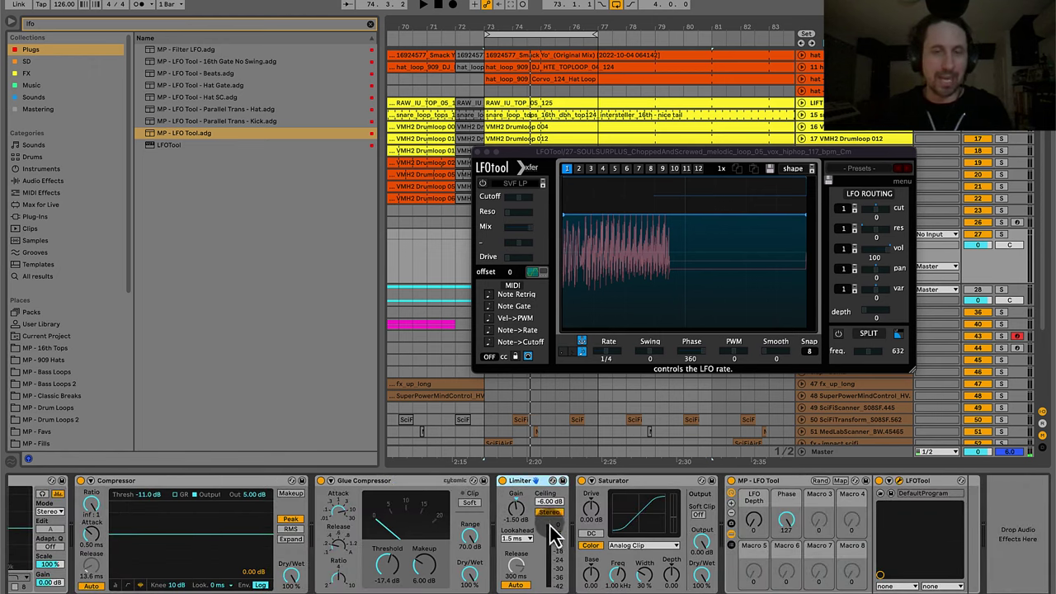
Audition the loop with the Limiter's gain raised to about 10.8 dB, and reset the gain to 0 dB.
key(space)
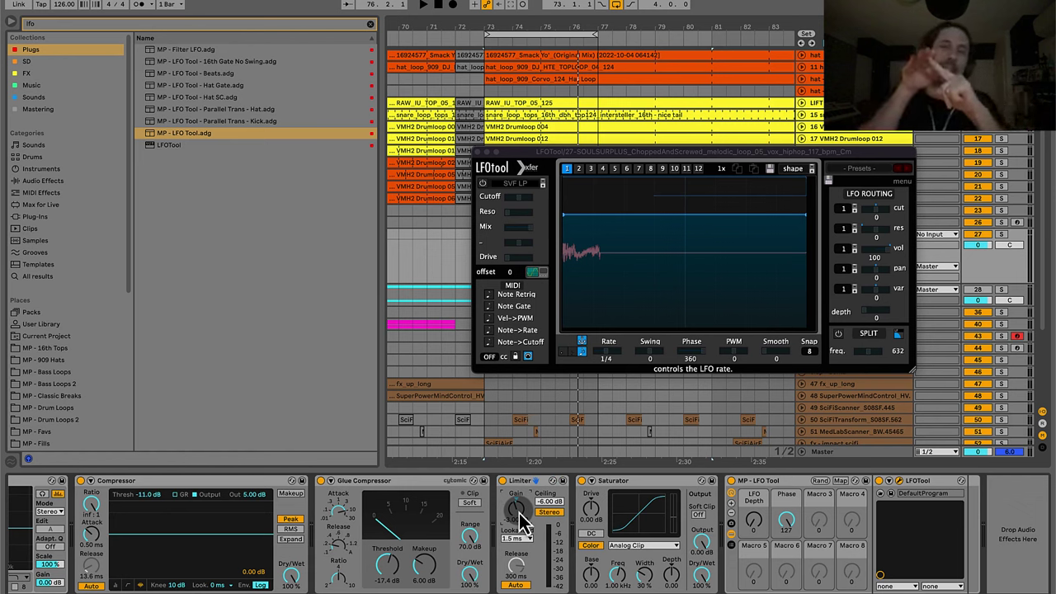
drag(520, 524, 520, 529)
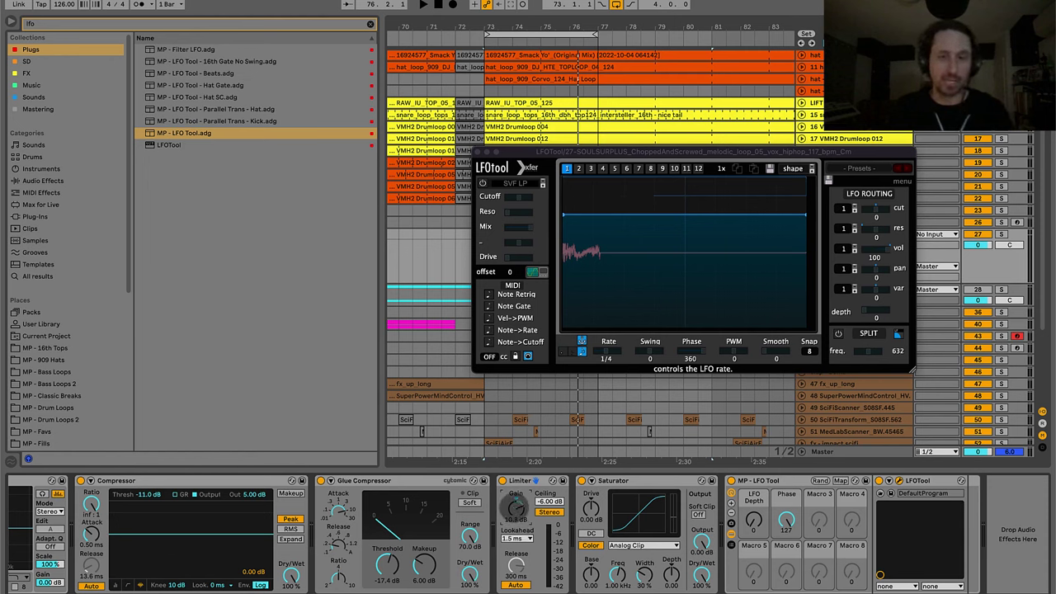
key(space)
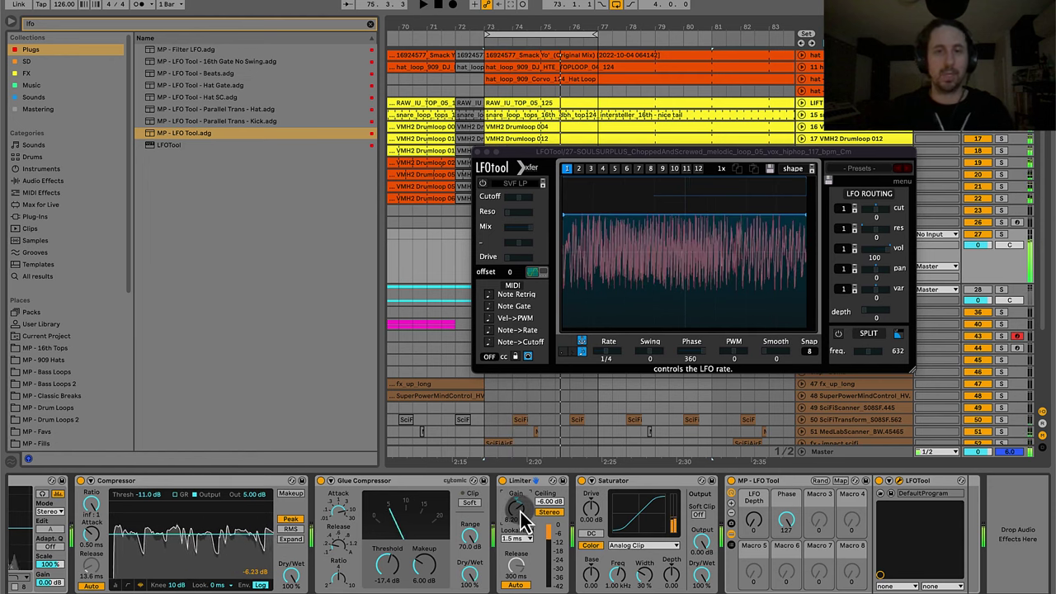
key(space)
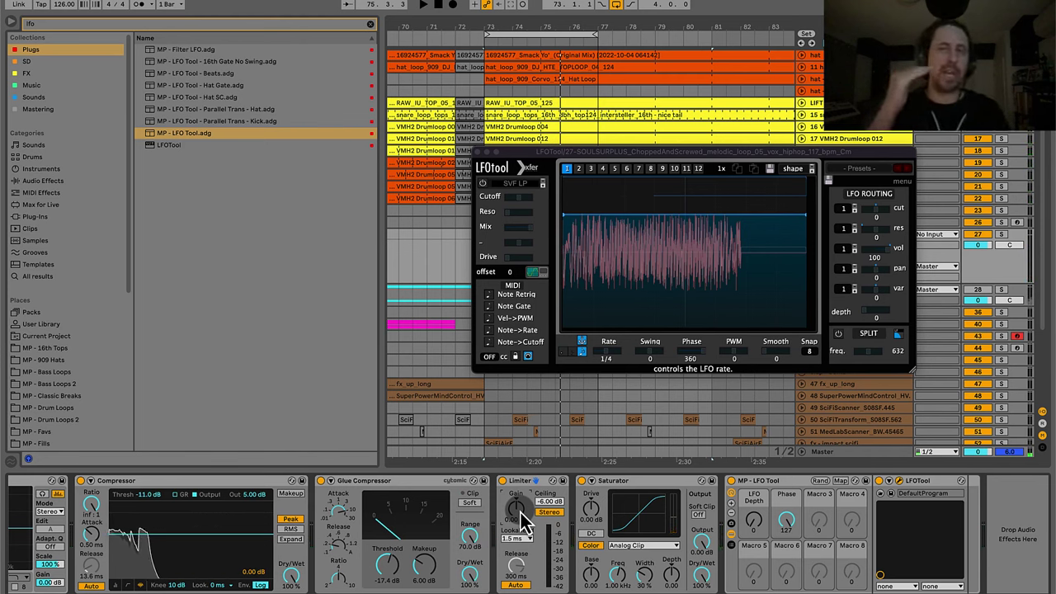
Lower the Limiter's gain to -3.50 dB while auditioning the loop.
click(238, 485)
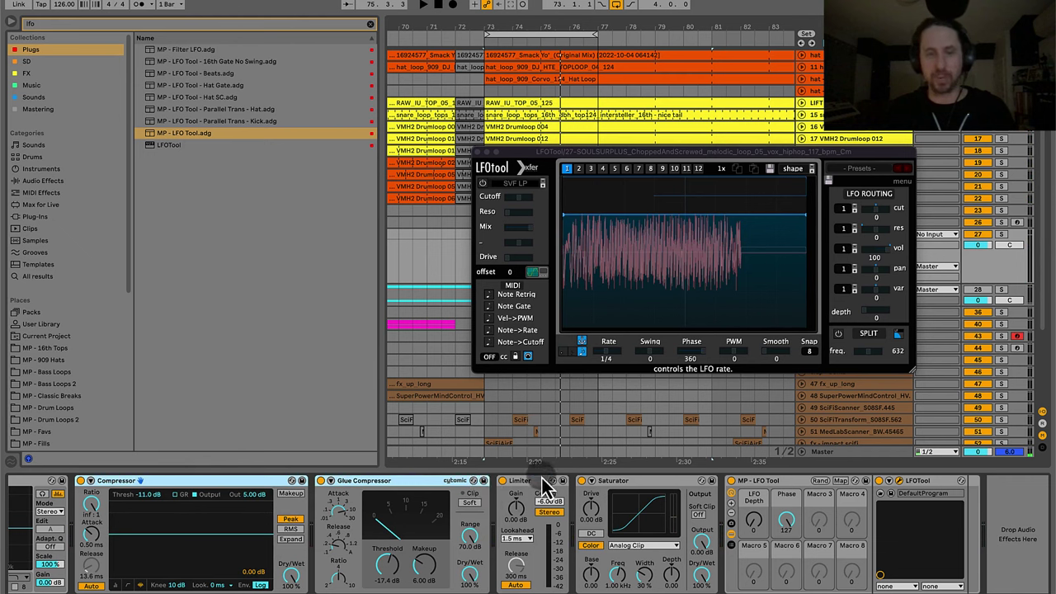
click(519, 505)
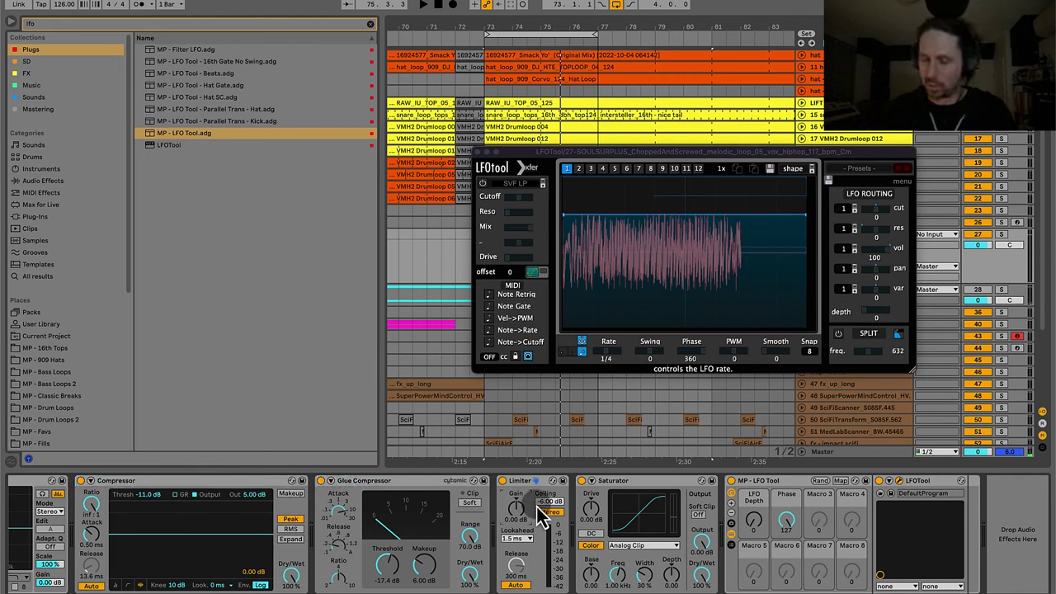
key(space)
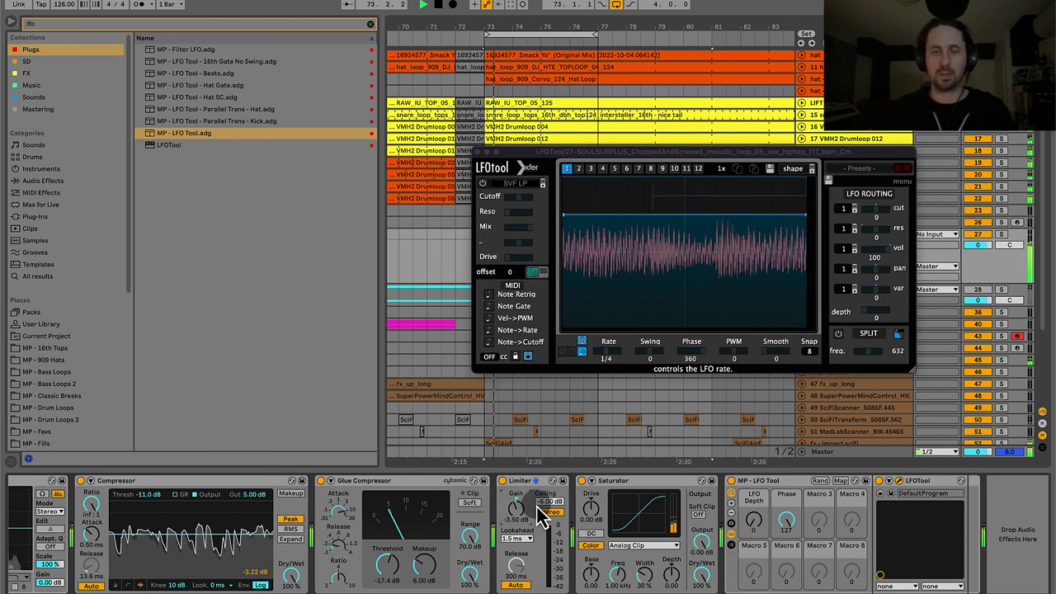
key(space)
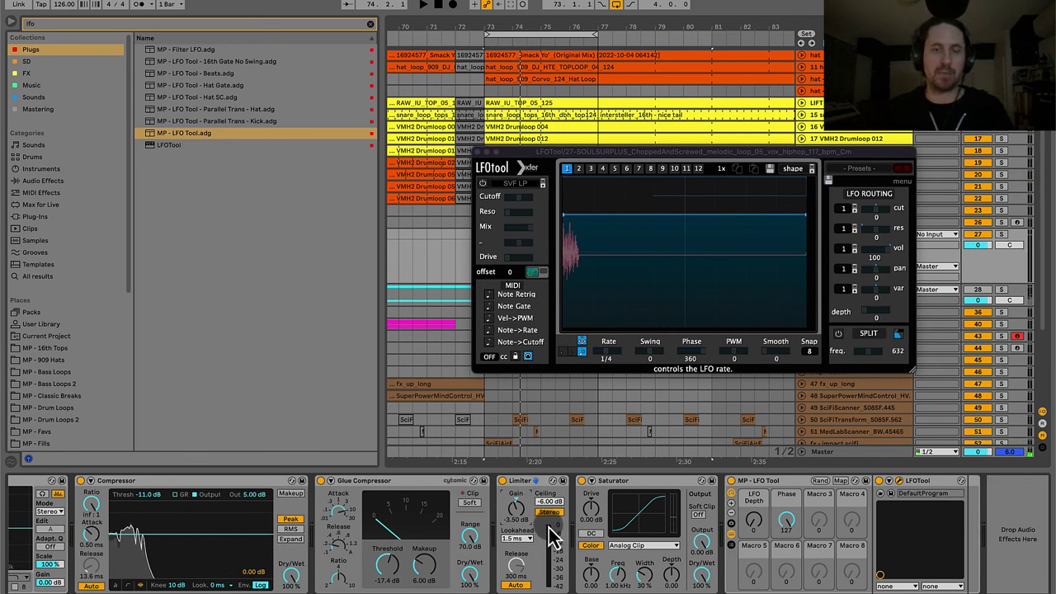
Enable Soft Clip on the Saturator and set its output to -5 dB and its drive to 5 dB.
click(623, 480)
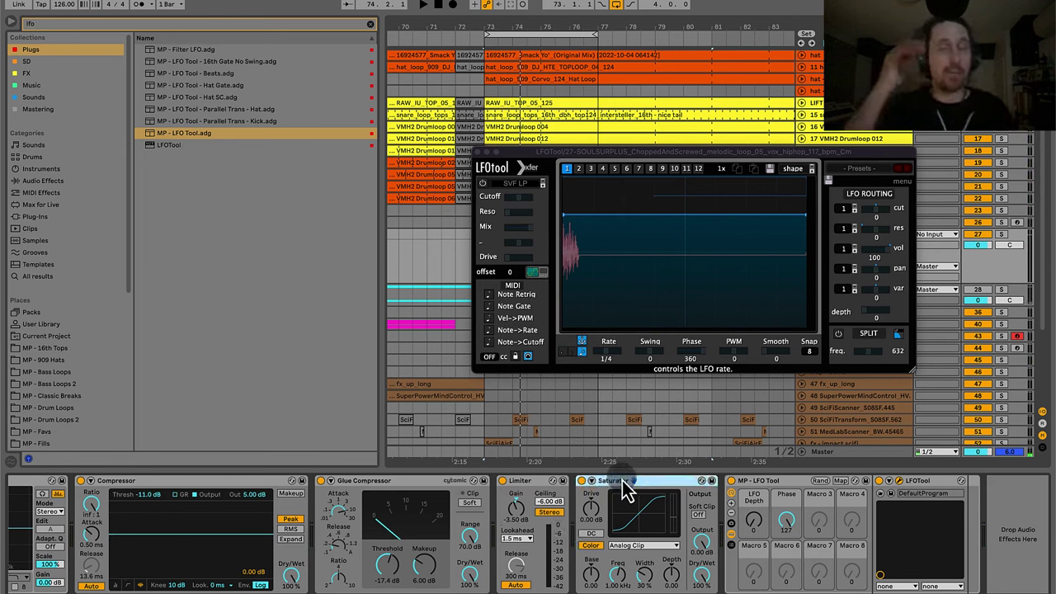
click(208, 495)
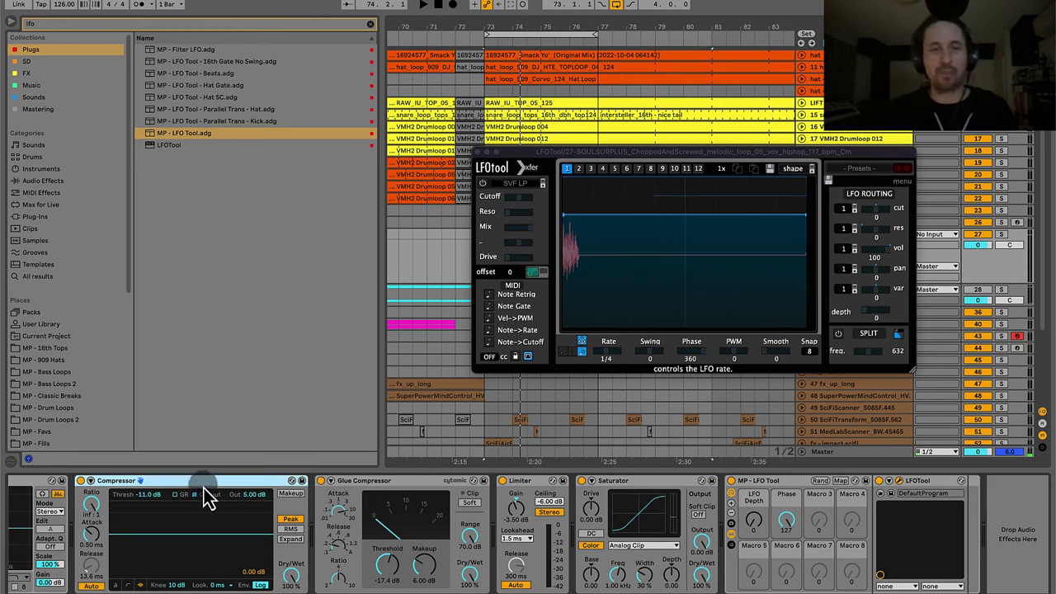
click(398, 482)
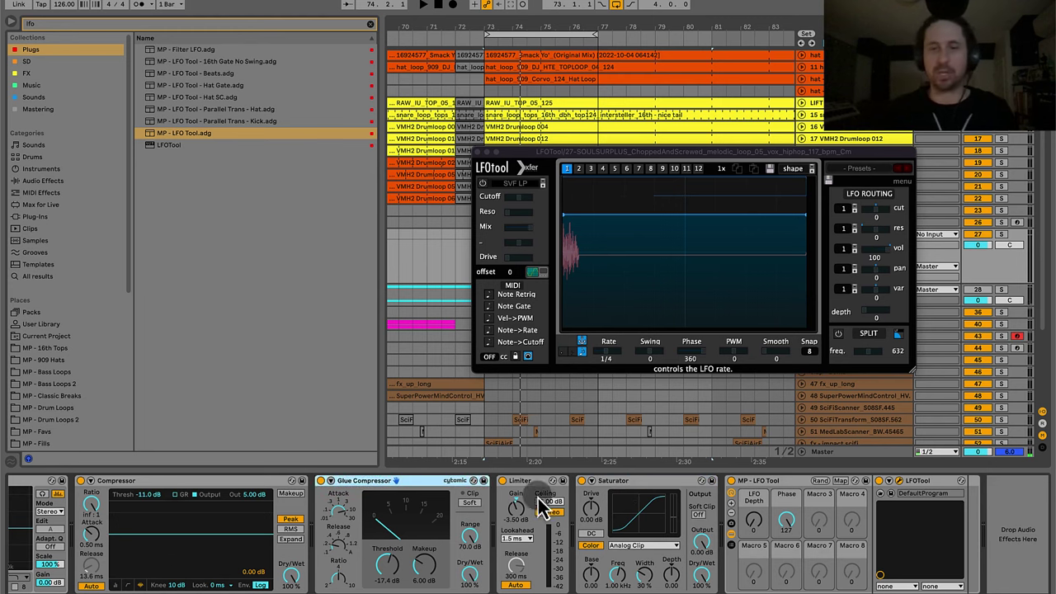
click(644, 483)
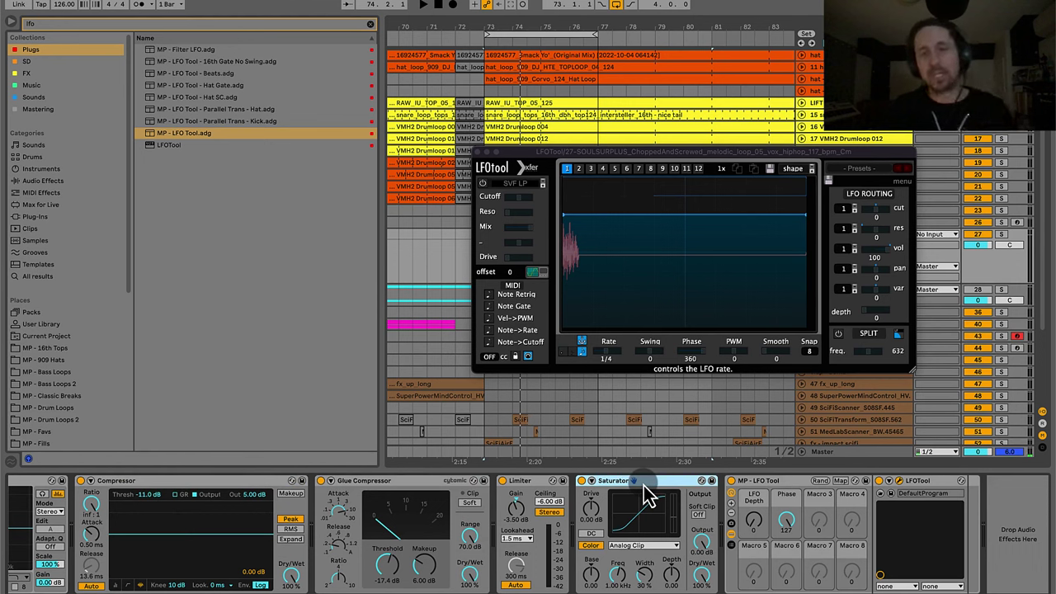
click(700, 515)
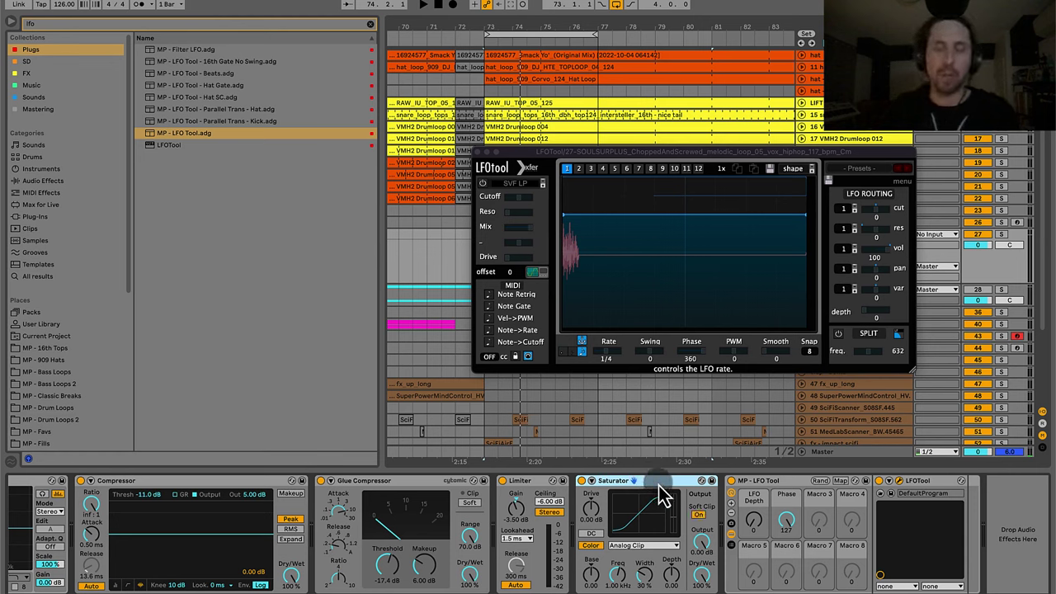
click(701, 538)
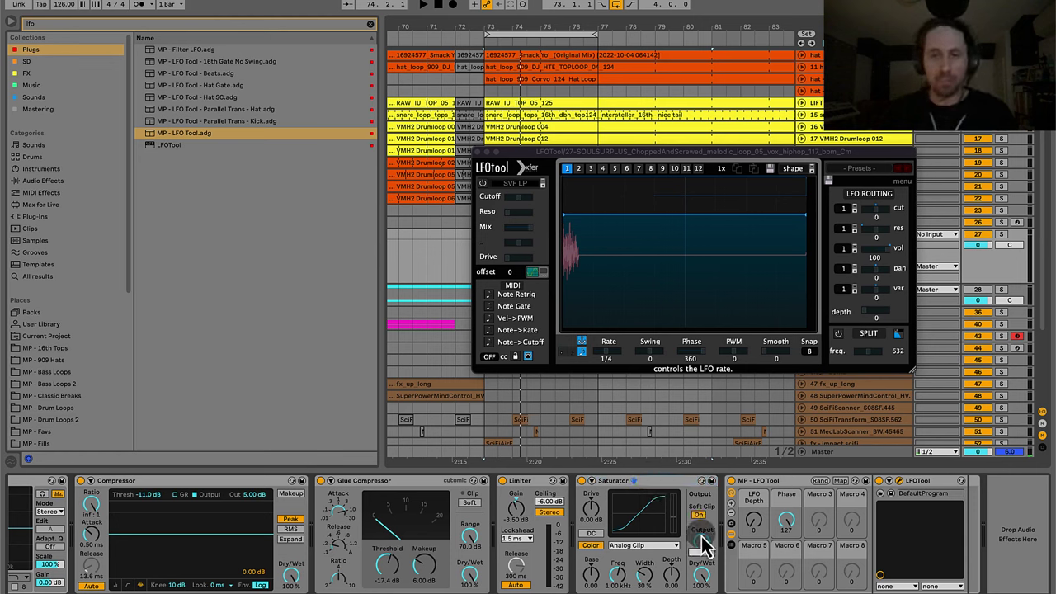
drag(702, 544, 623, 529)
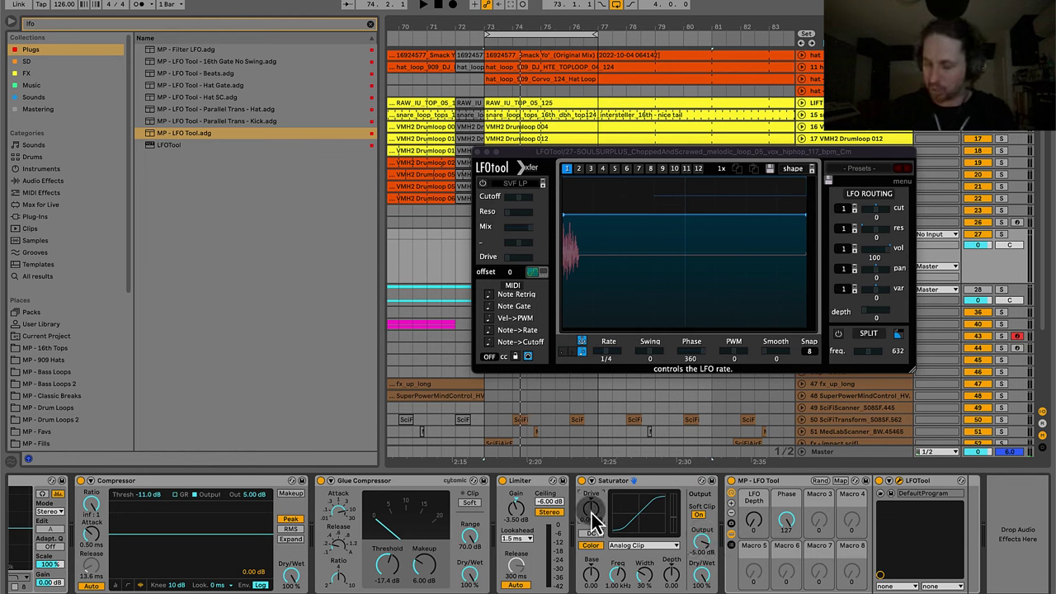
click(629, 487)
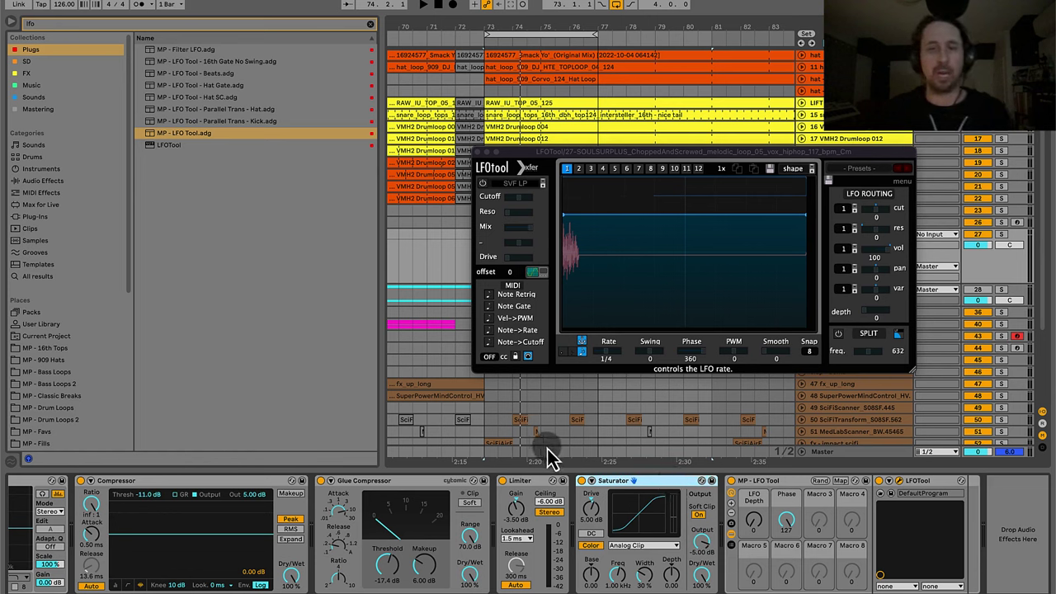
Play the loop and raise the Saturator's drive to 7 dB by ear.
key(space)
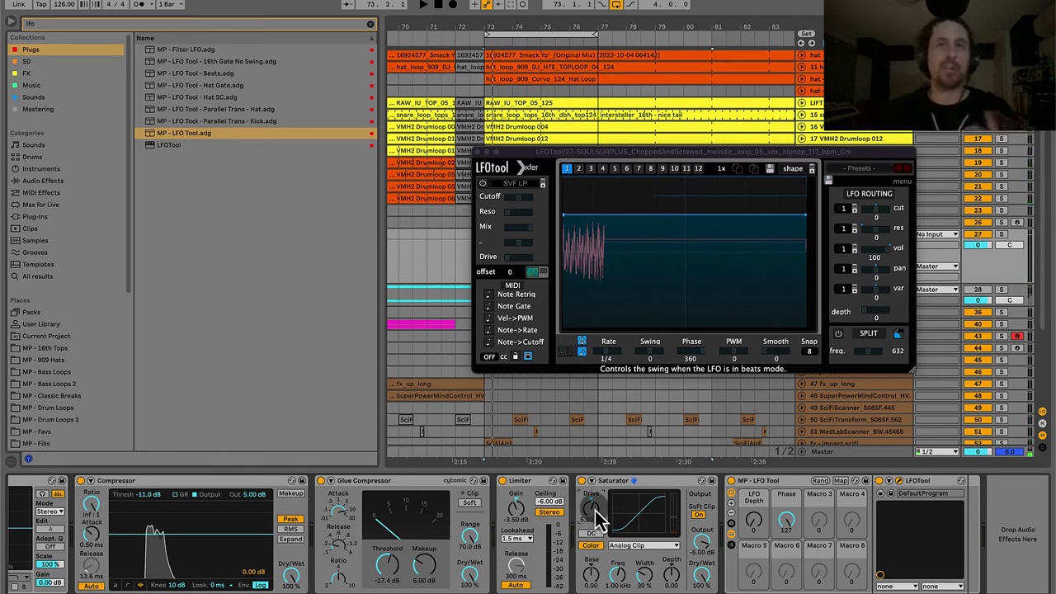
scroll(595, 511, up, 3)
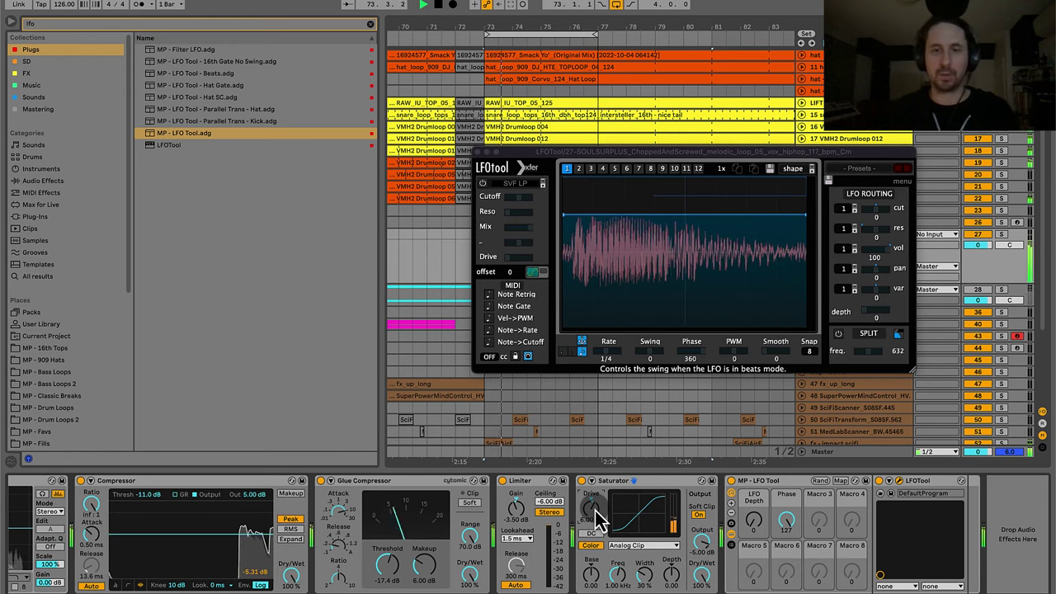
scroll(594, 511, up, 2)
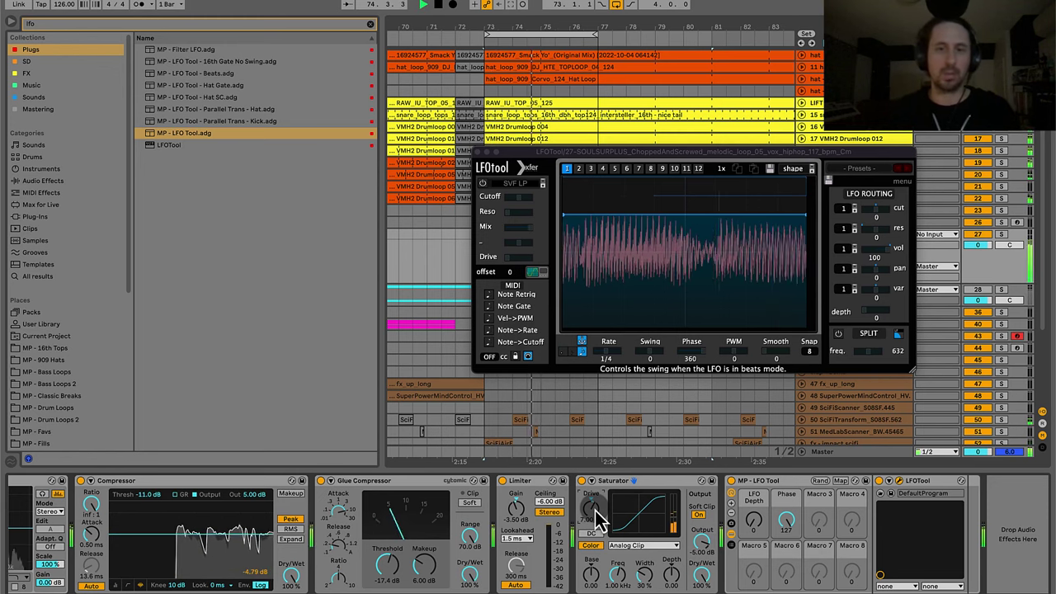
click(625, 483)
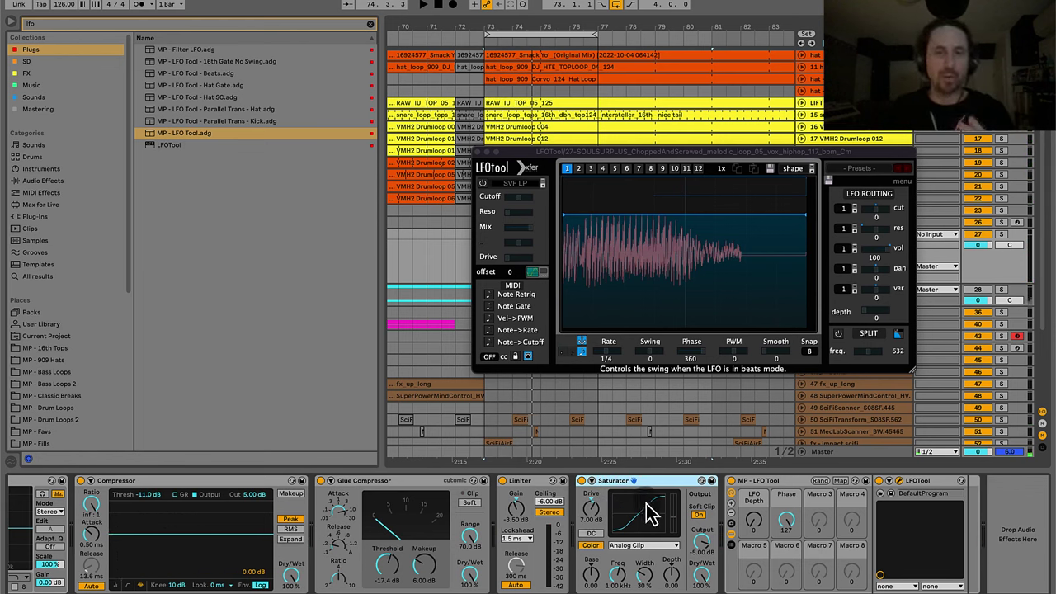
Bypass the Saturator and audition the Limiter alone with its gain pushed to about 11.5 dB.
click(533, 480)
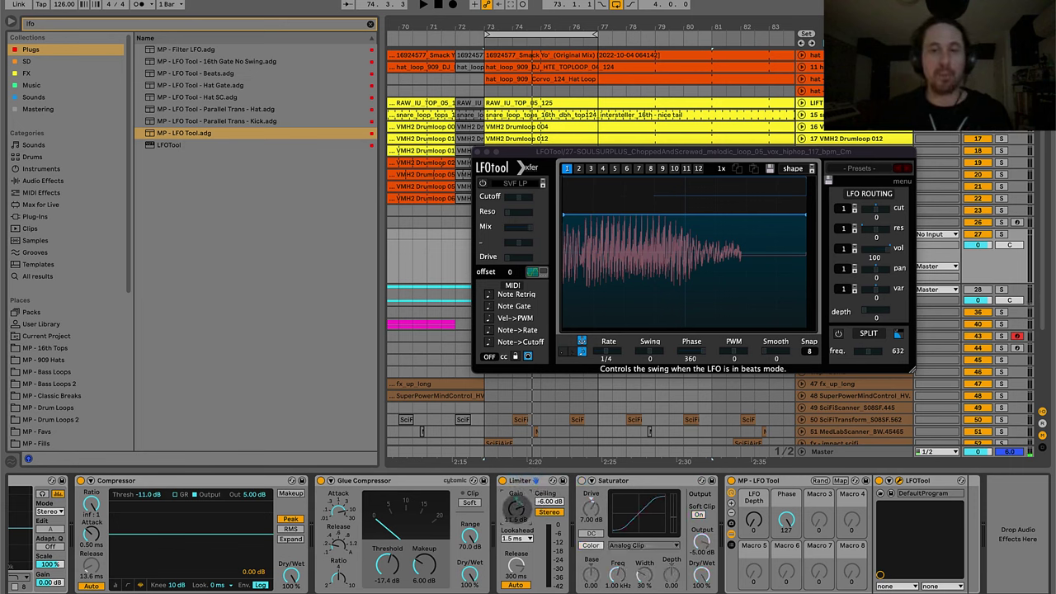
key(space)
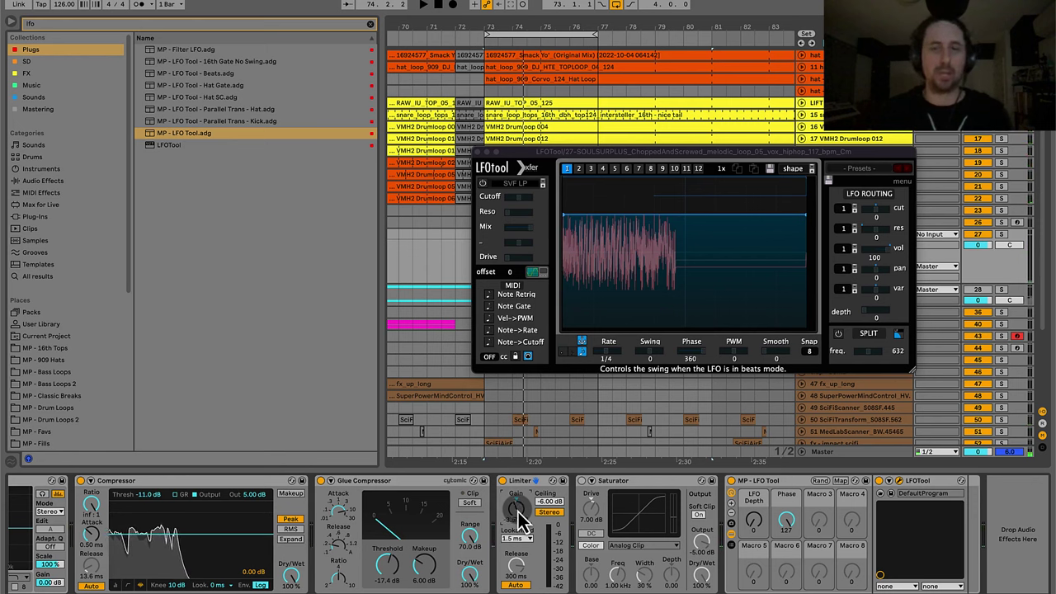
click(590, 545)
Bypass the Limiter to audition the Saturator alone with heavier drive, then restore the Limiter and set the drive to 5 dB.
click(503, 480)
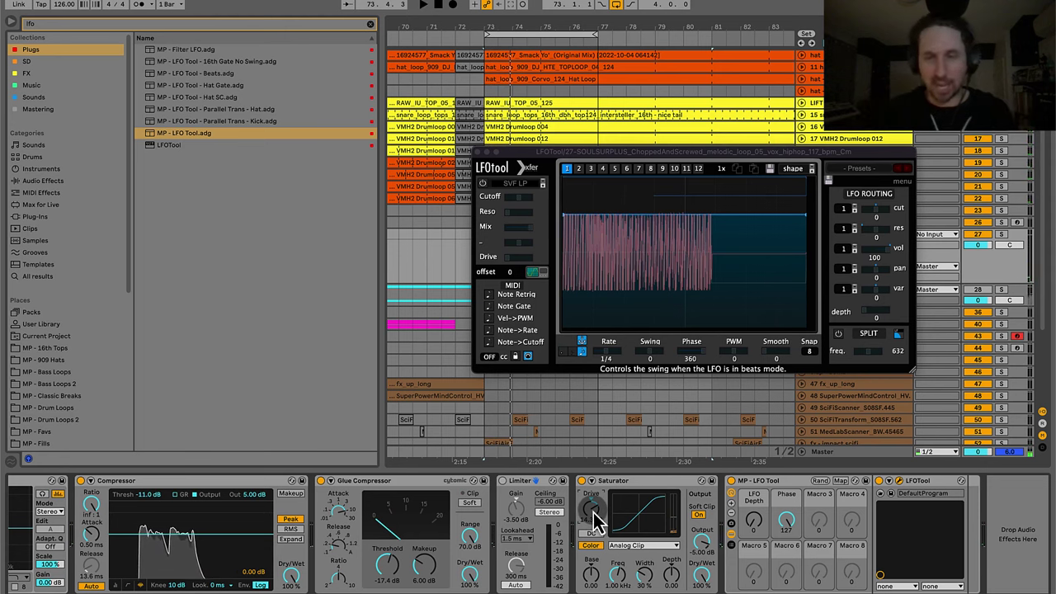
click(529, 483)
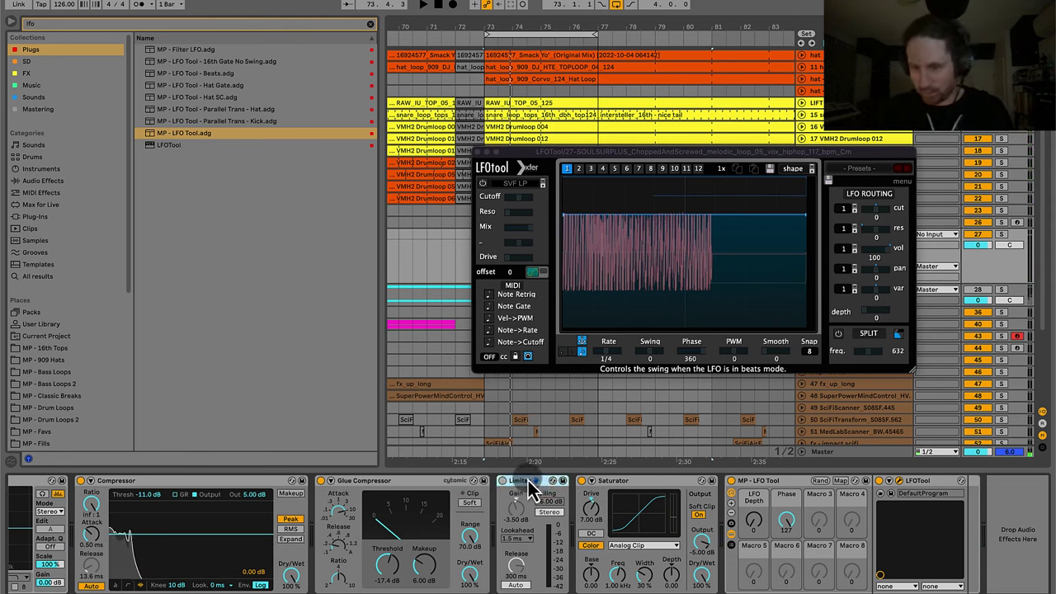
click(639, 495)
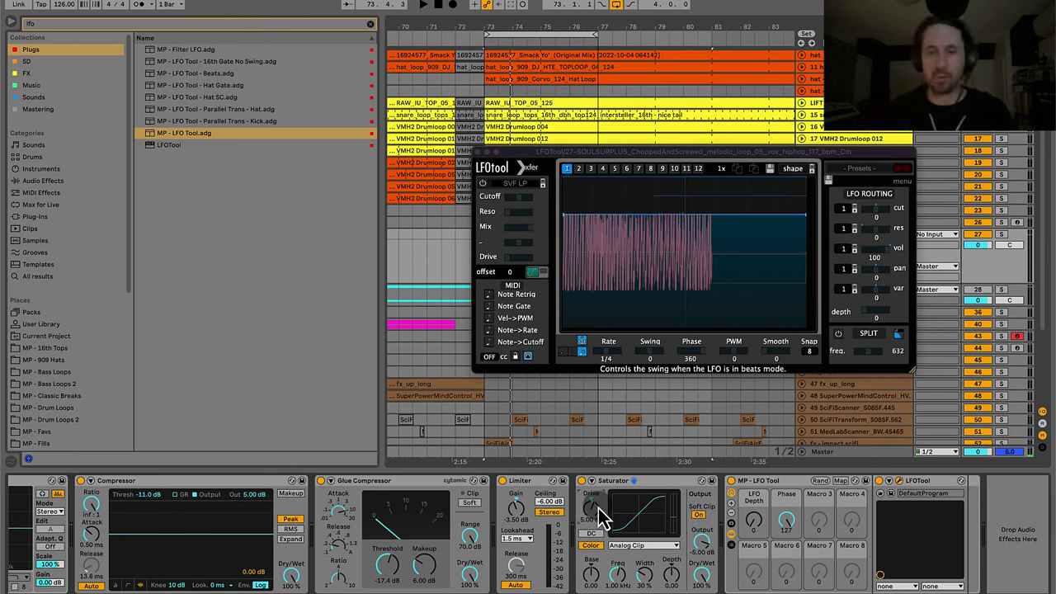
Fine-tune the Saturator's drive to 8 dB while auditioning the loop.
key(space)
scroll(599, 508, up, 2)
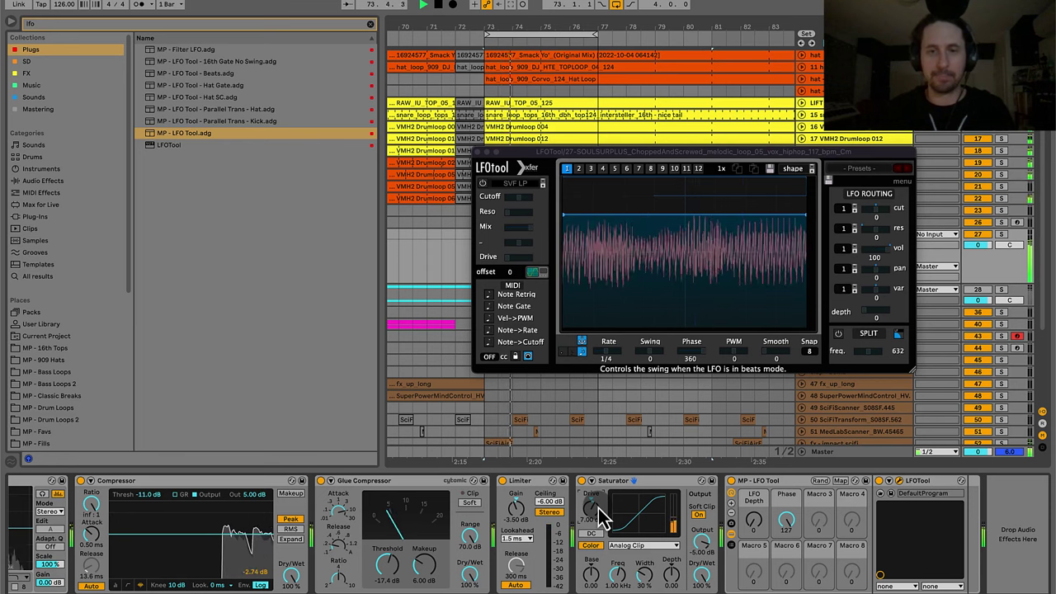
scroll(598, 509, up, 1)
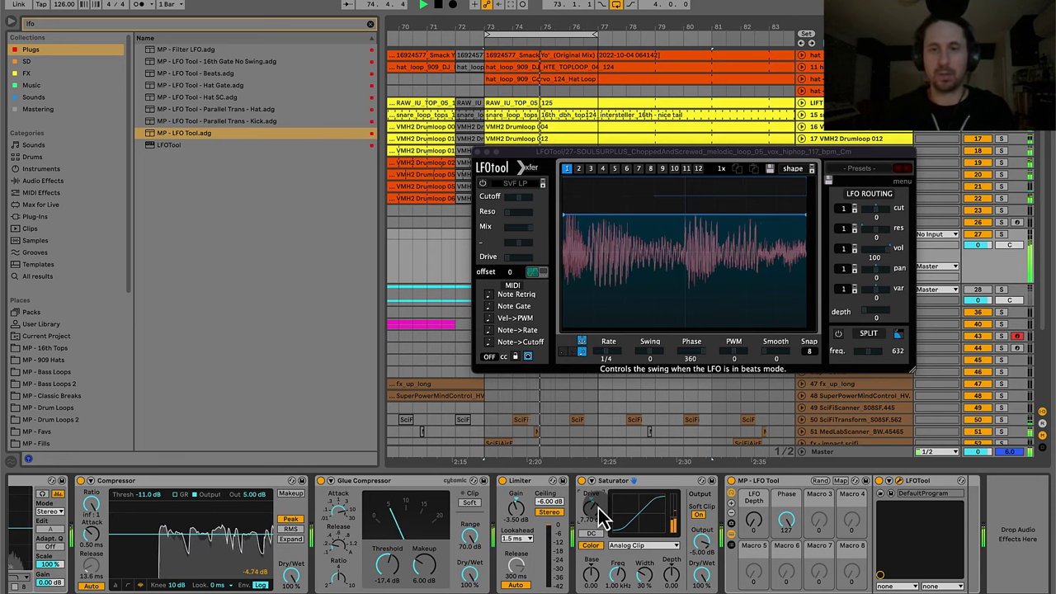
scroll(598, 508, up, 1)
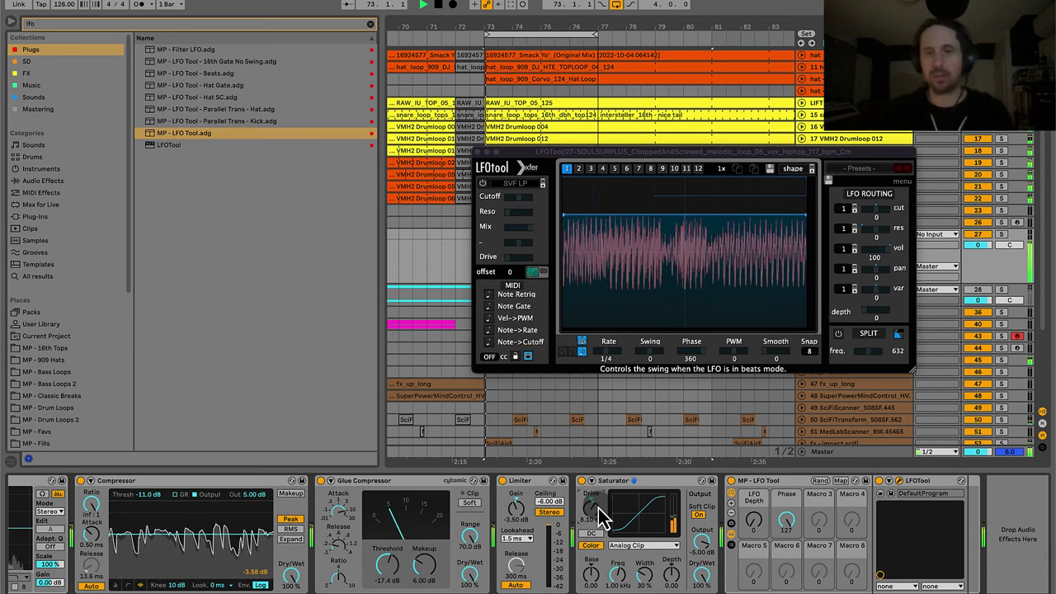
scroll(598, 508, down, 1)
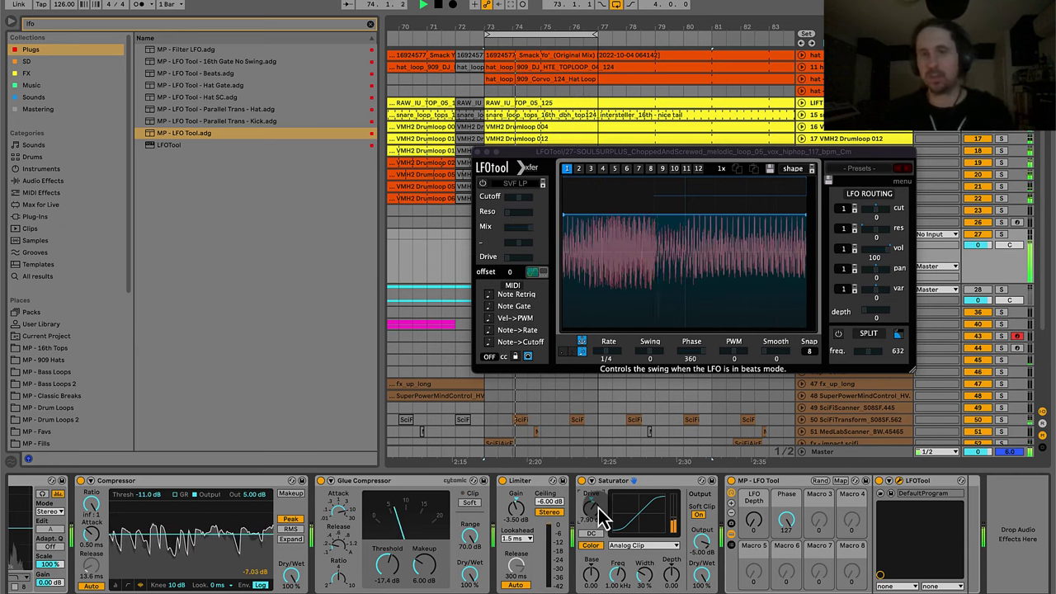
scroll(598, 508, up, 1)
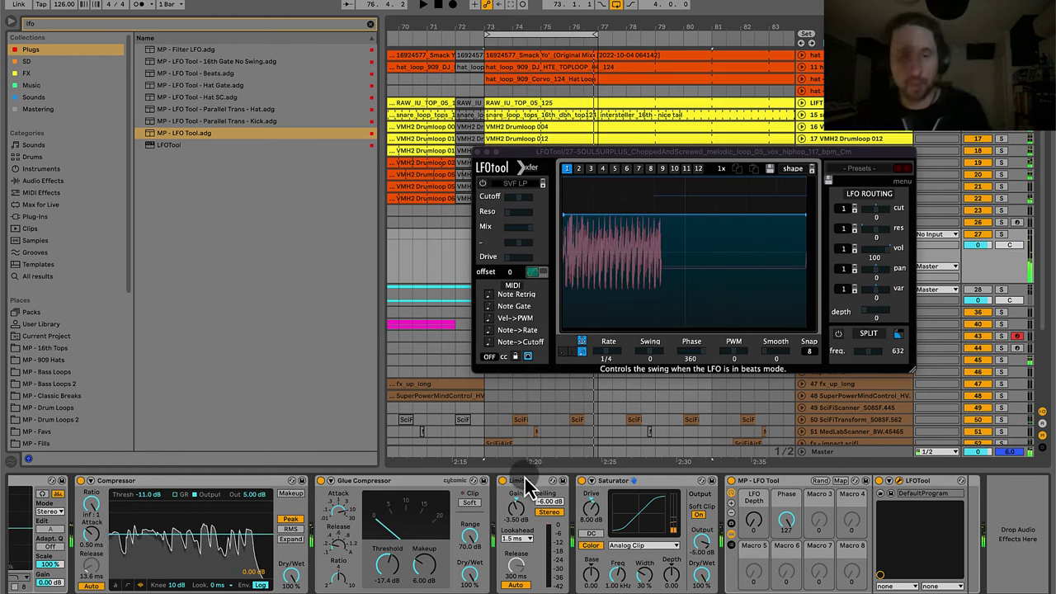
Unfold the collapsed De-esser between the Gate and EQ Eight to show its settings.
scroll(496, 533, left, 5)
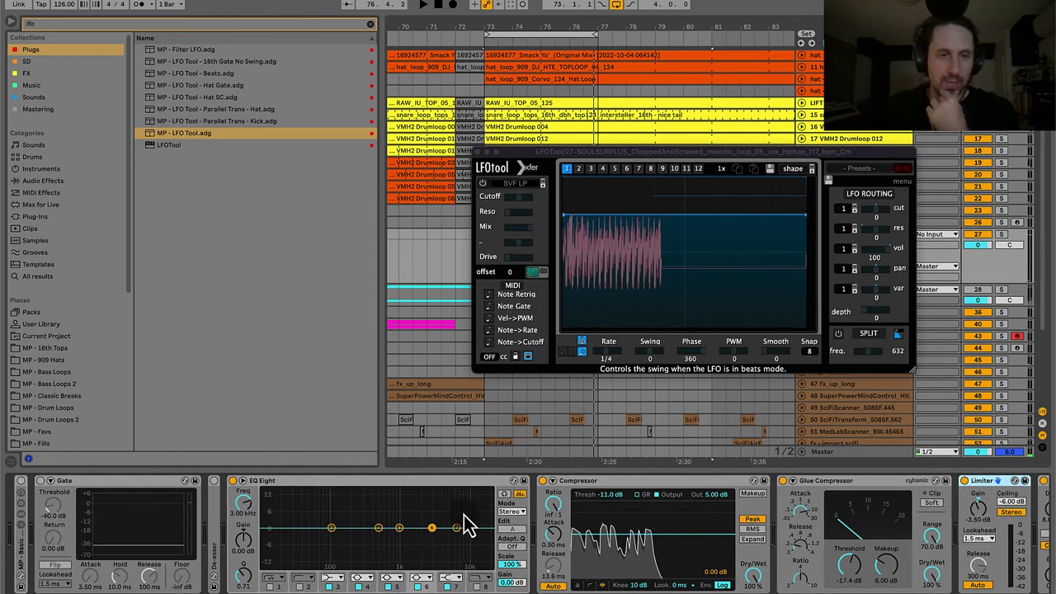
double_click(215, 518)
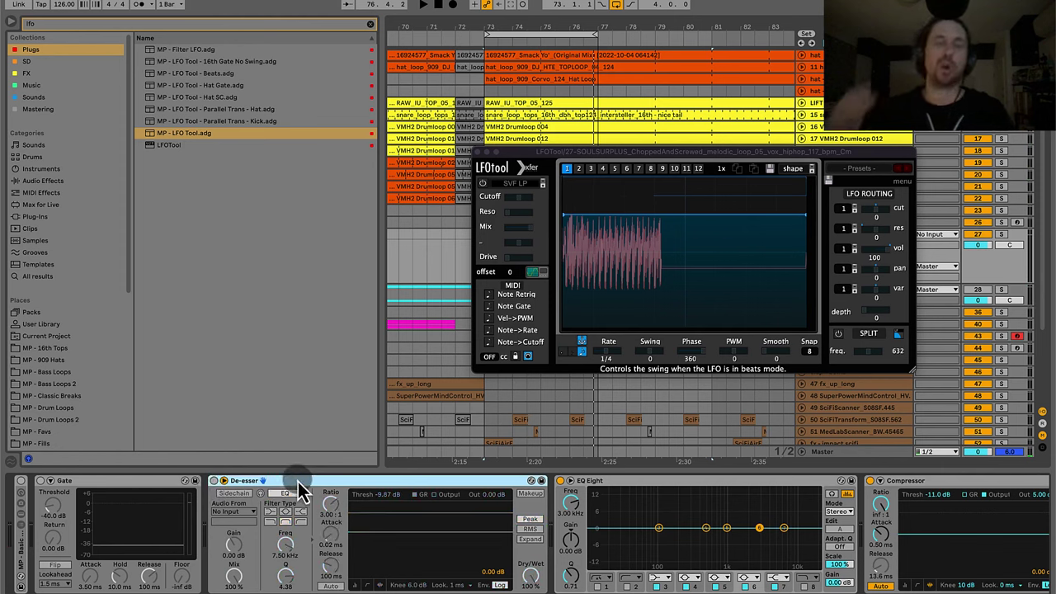
Audition the vocal loop with the De-esser off and on, then fold the De-esser.
key(space)
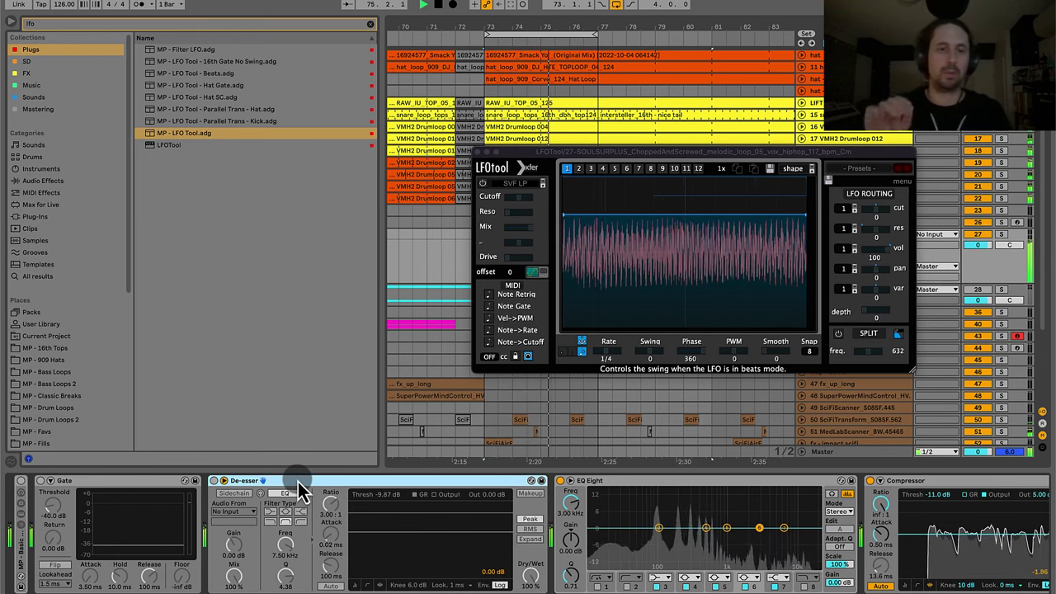
key(space)
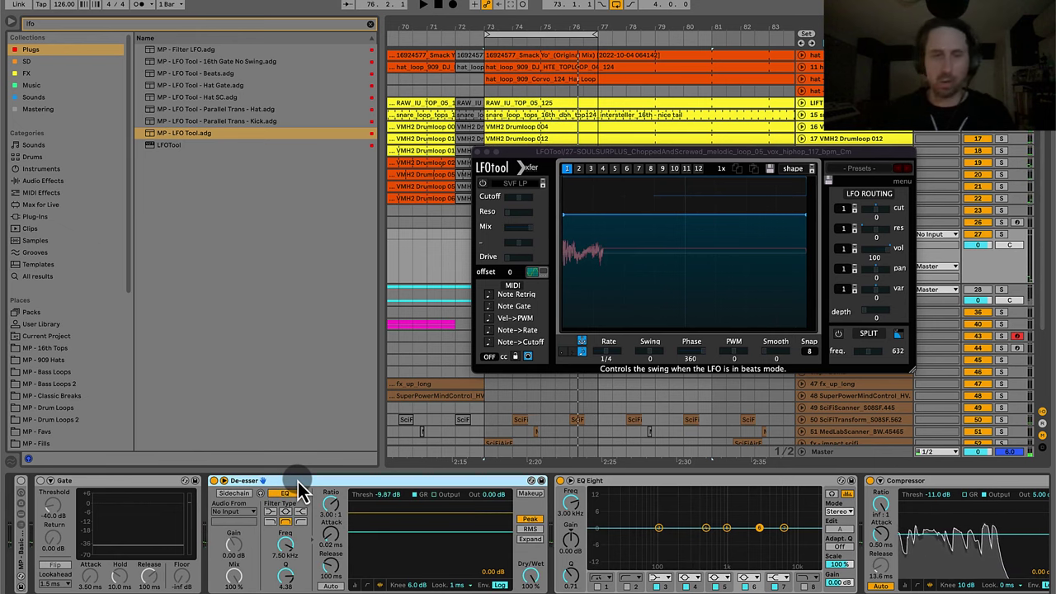
scroll(298, 482, right, 2)
key(space)
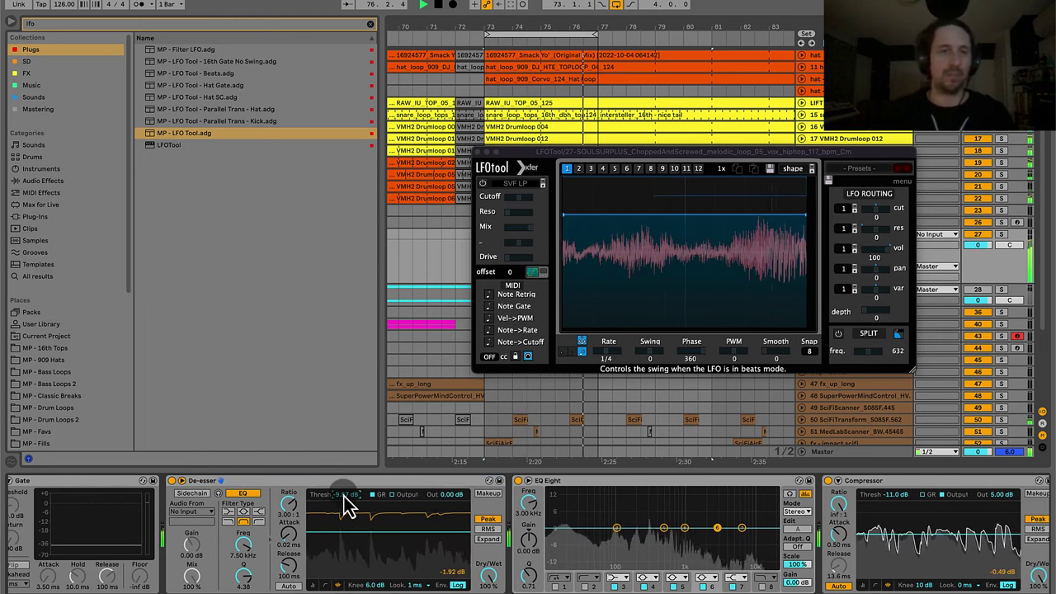
drag(346, 504, 312, 485)
double_click(311, 482)
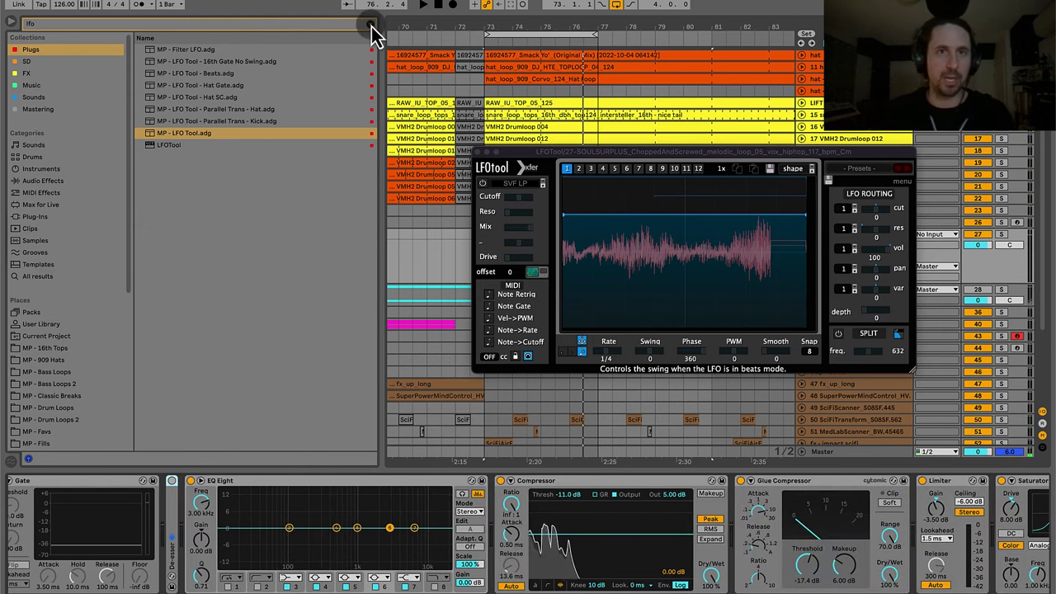
Search the plug-in collection for "ds" and load Pro-DS between the De-esser and EQ Eight, moving its window clear.
click(371, 27)
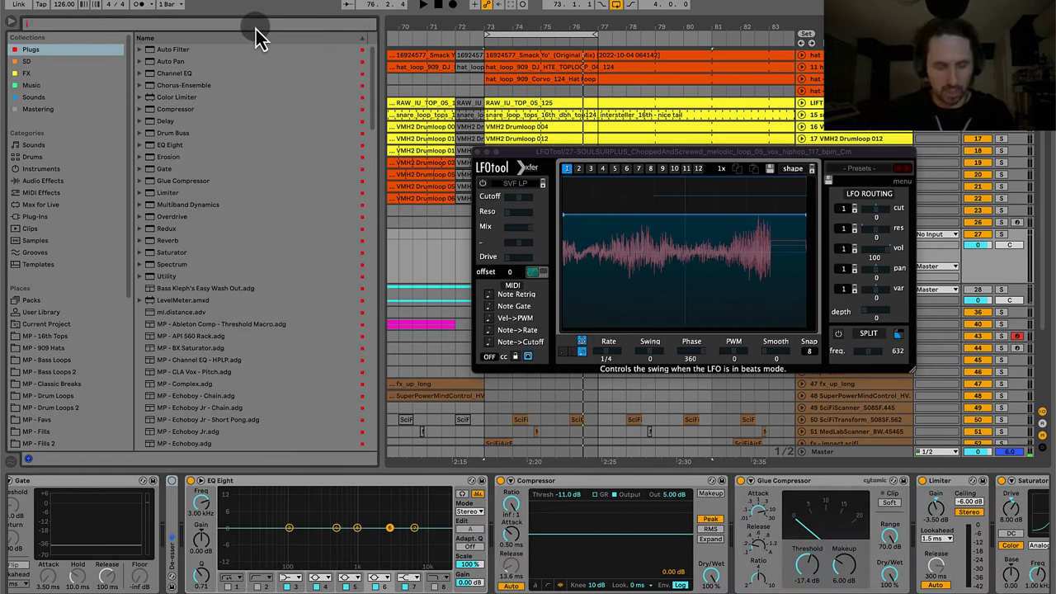
text(ds)
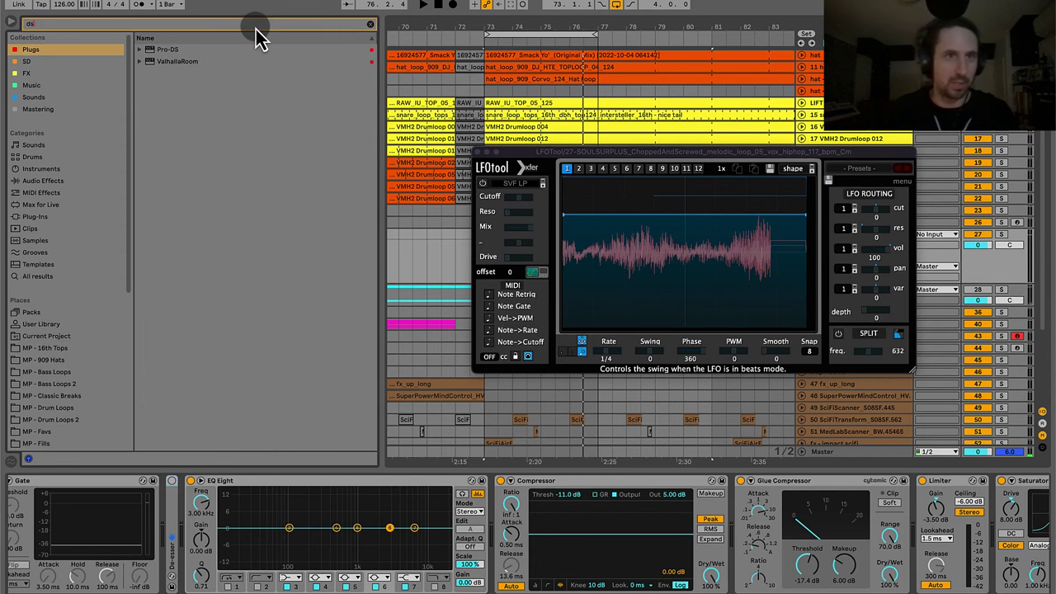
click(172, 51)
drag(175, 63, 205, 521)
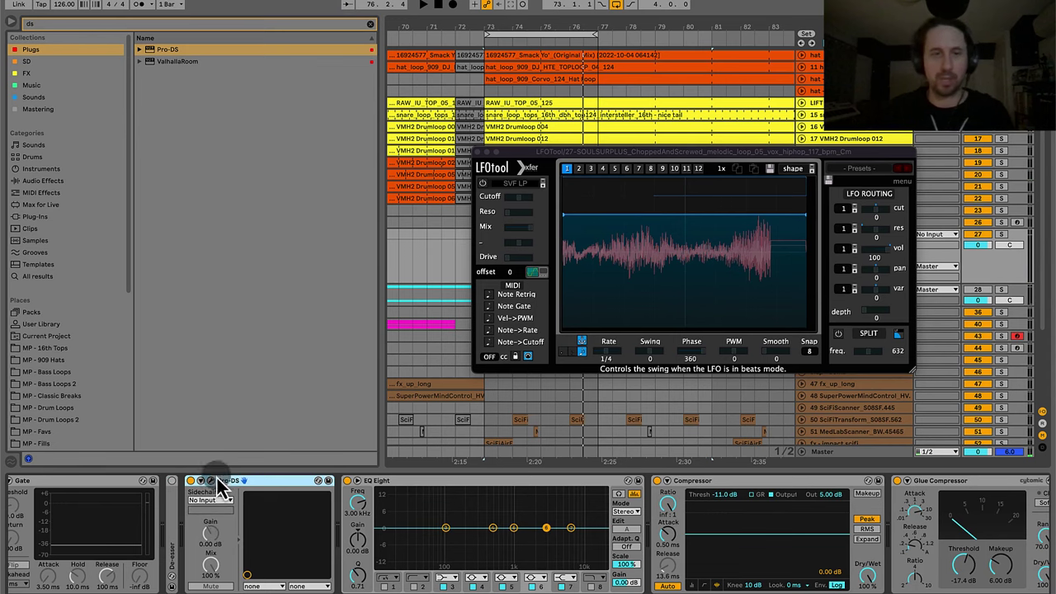
drag(714, 177, 306, 142)
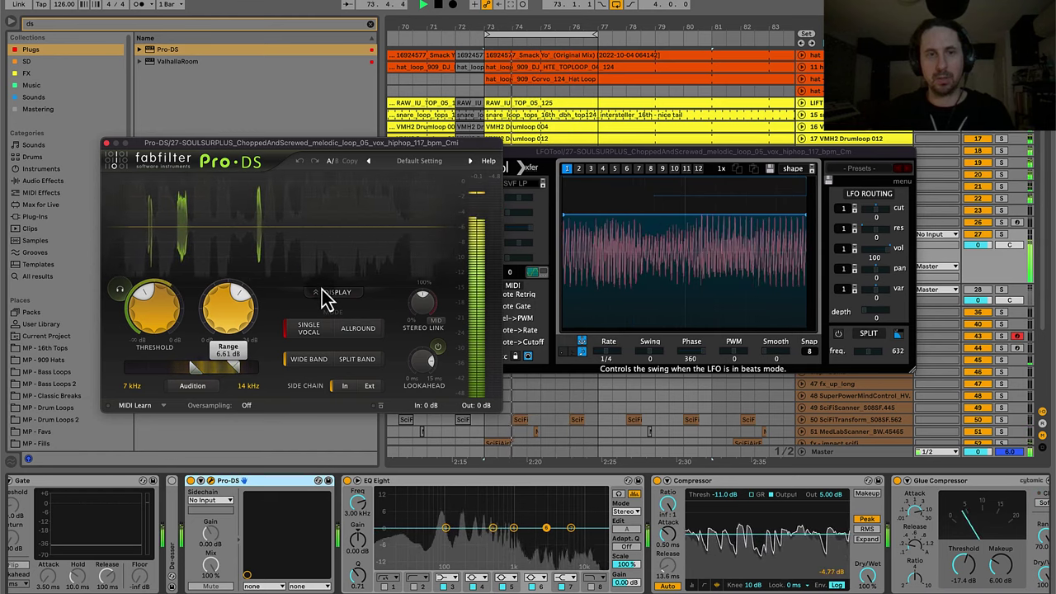
Stop playback, review the Threshold, mode and Range controls in Pro-DS, and close its window.
key(space)
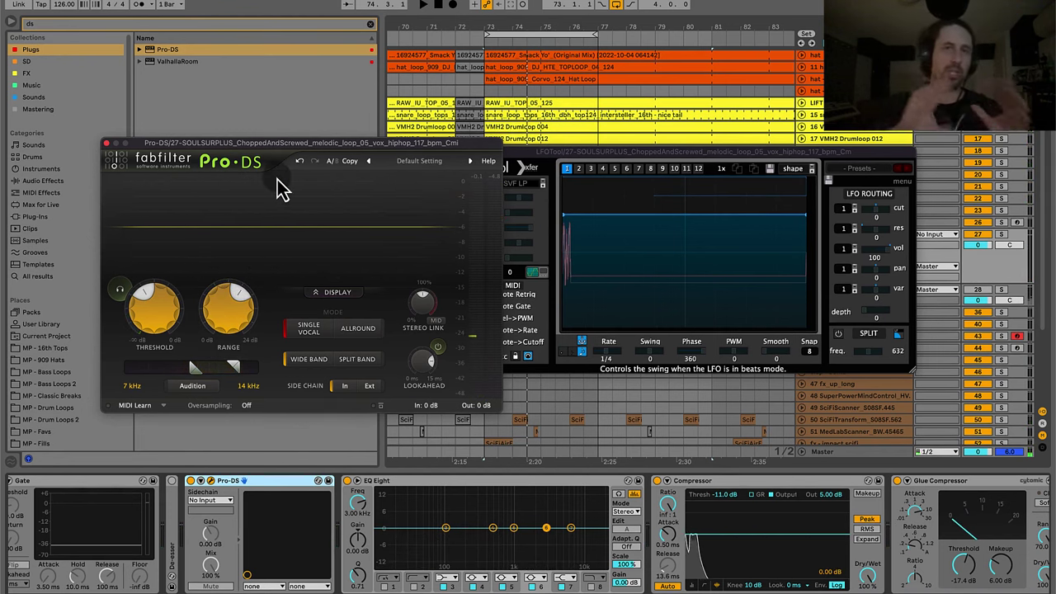
mouse_move(165, 318)
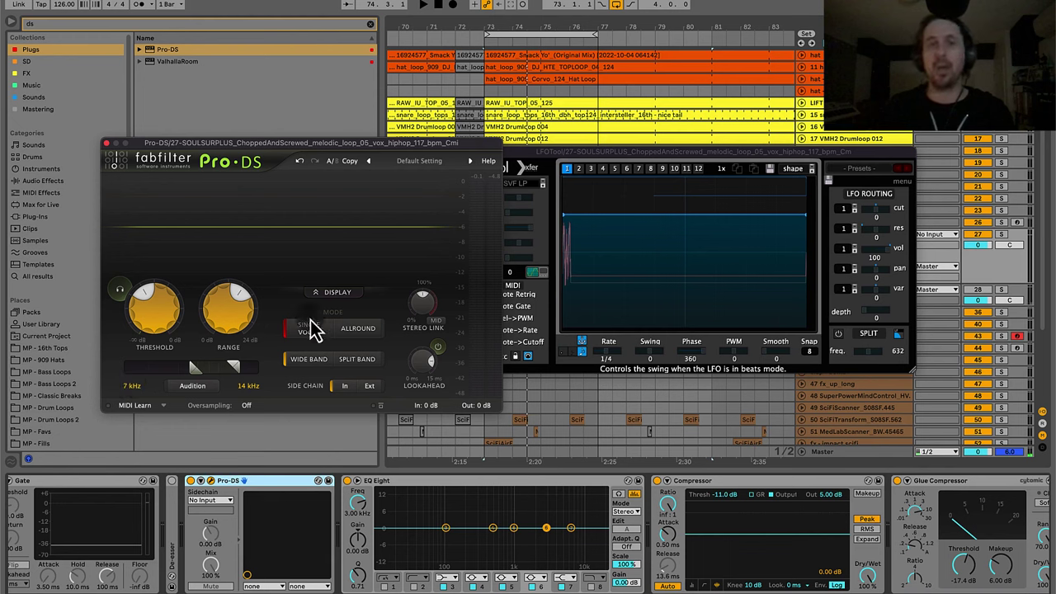
mouse_move(228, 311)
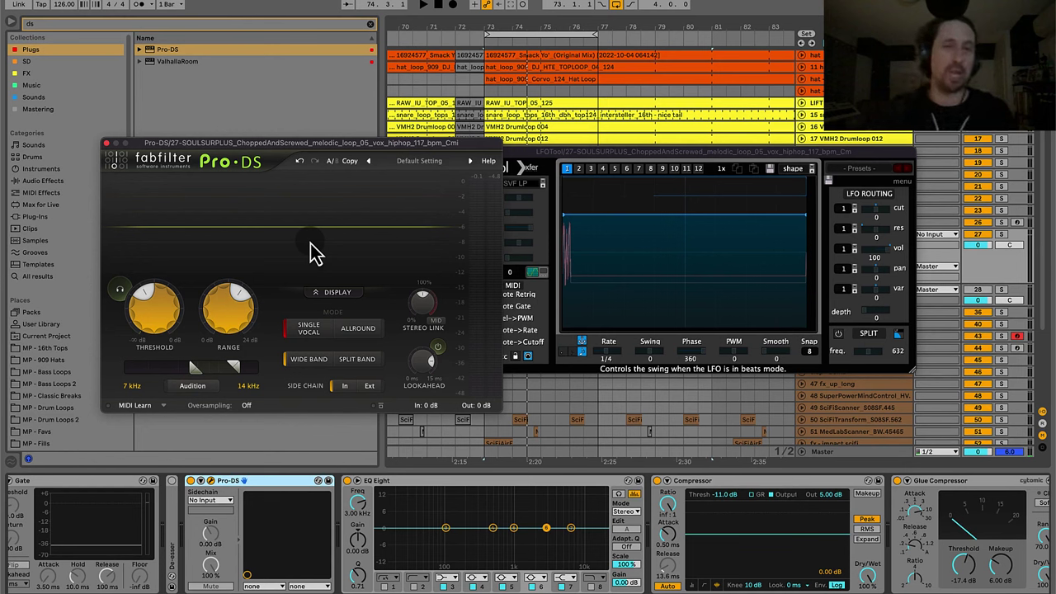
mouse_move(237, 324)
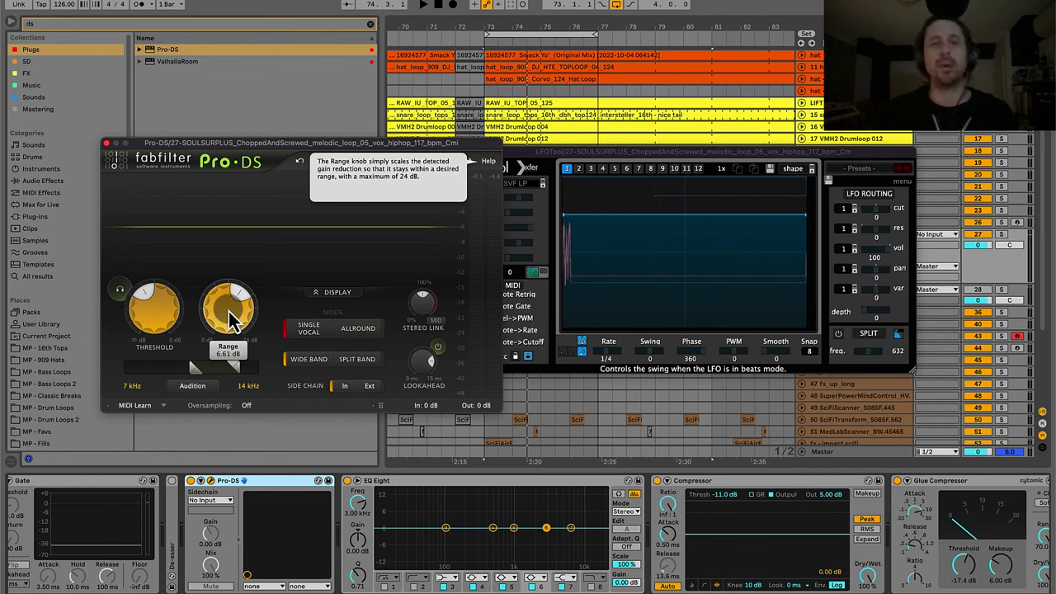
click(108, 143)
Review the Compressor, Glue Compressor, Limiter and Saturator along the vocal loop's device chain.
scroll(608, 483, right, 5)
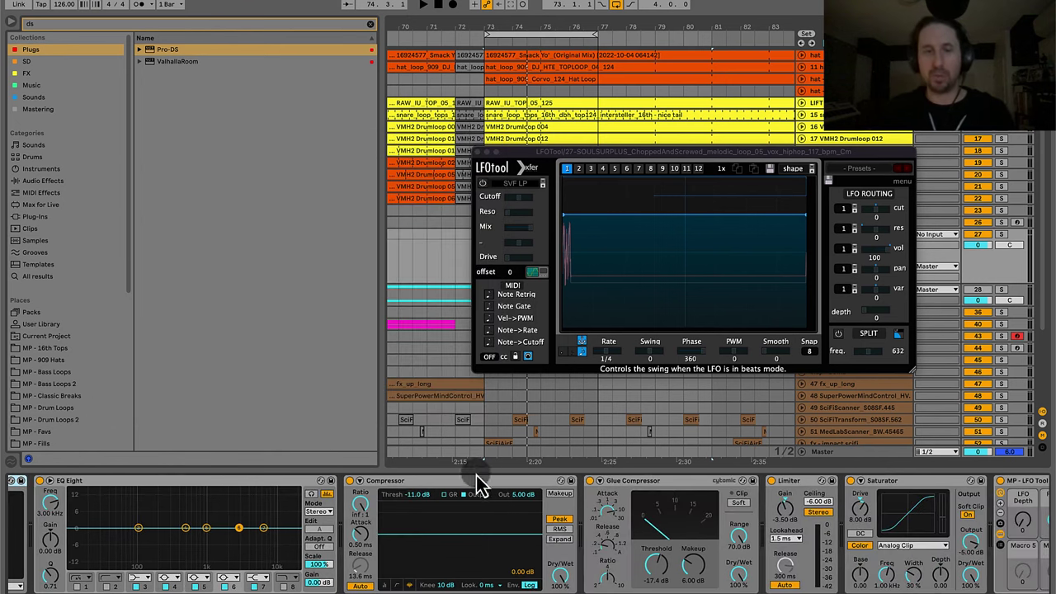
click(649, 492)
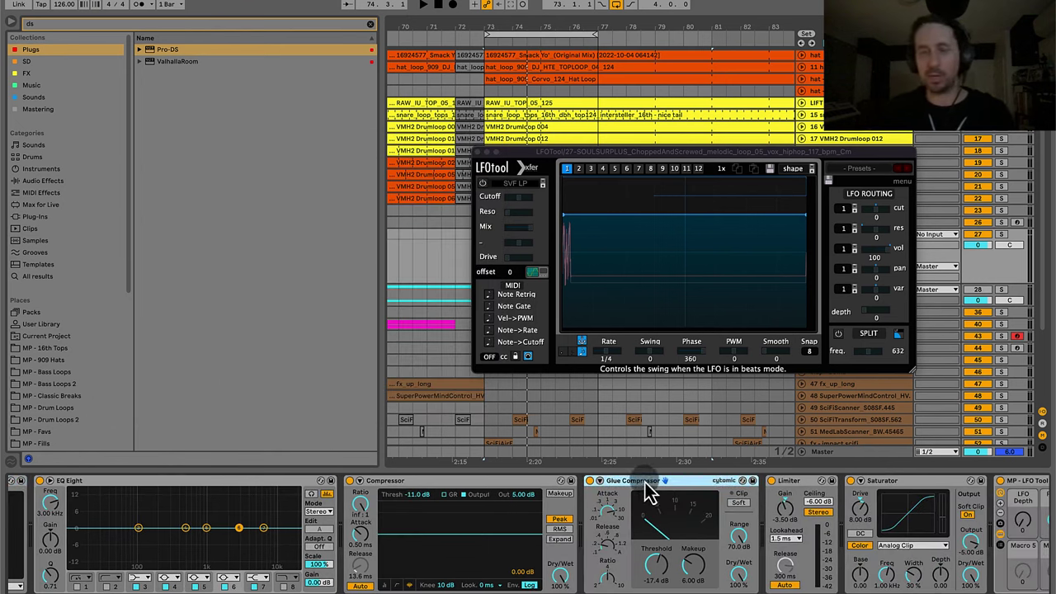
click(448, 495)
scroll(641, 488, right, 3)
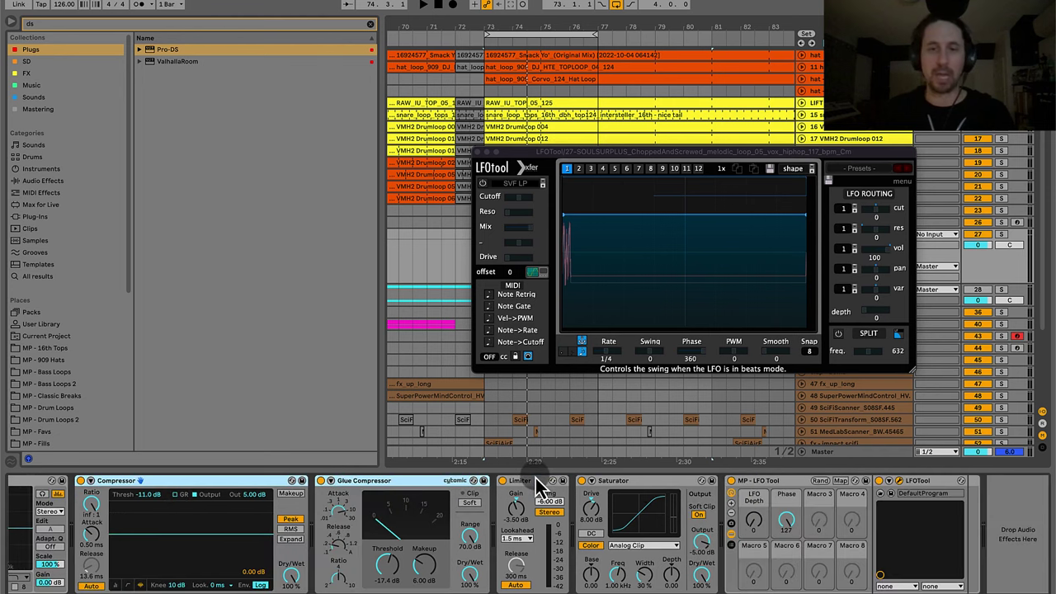
click(613, 485)
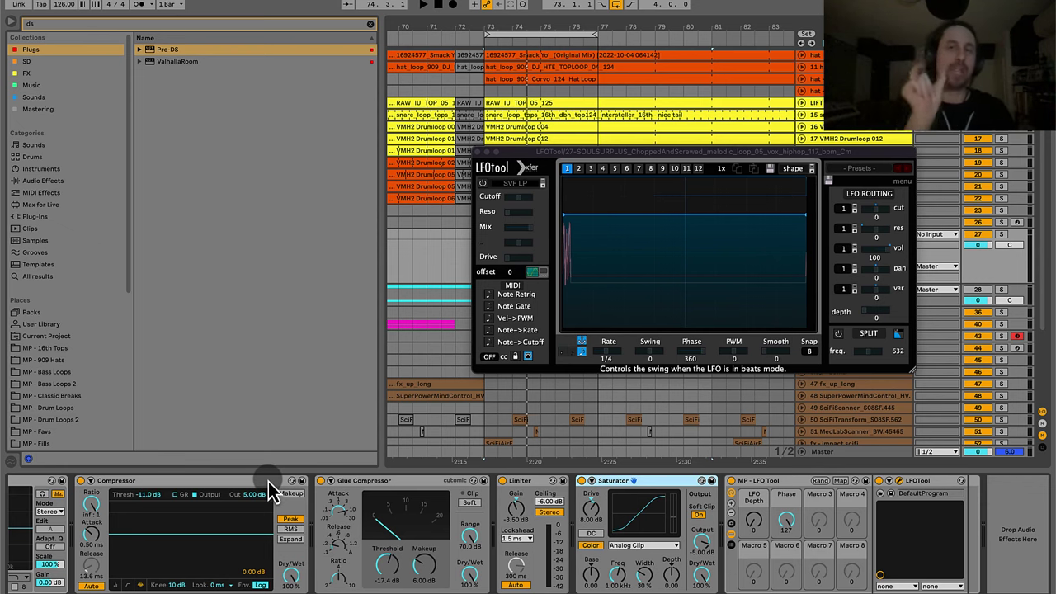
scroll(255, 519, left, 5)
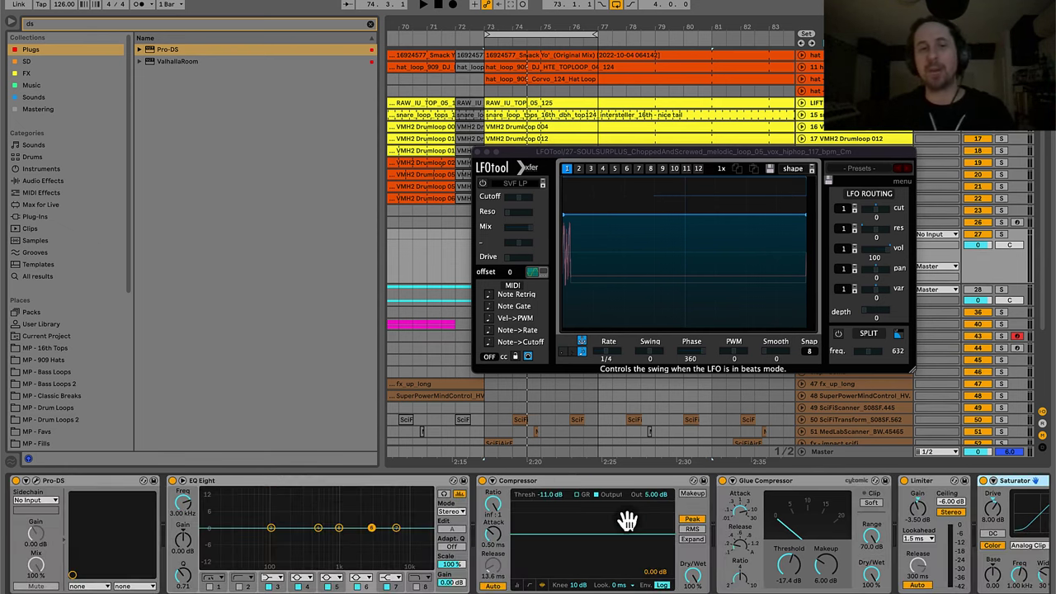
scroll(309, 513, left, 3)
Reopen Pro-DS and raise its Range to about 7 dB while auditioning the loop, then close its window.
click(219, 482)
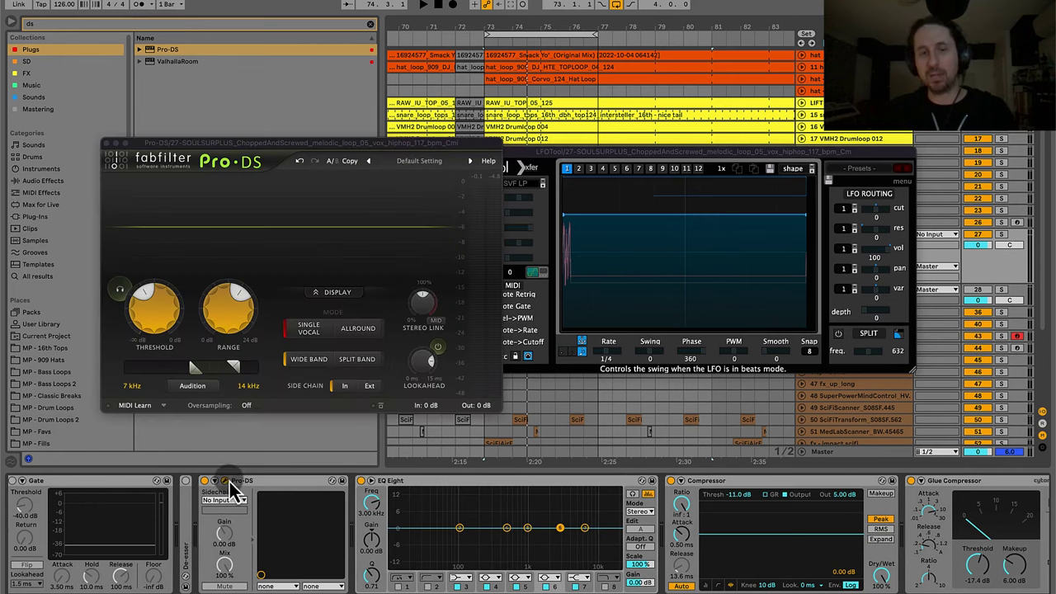
click(230, 306)
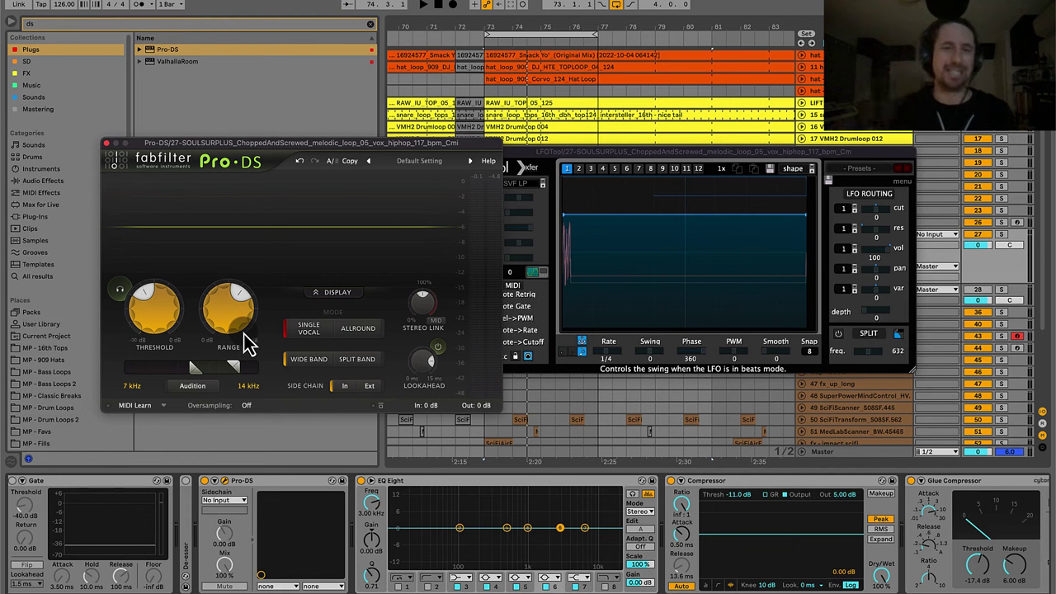
mouse_move(251, 324)
key(space)
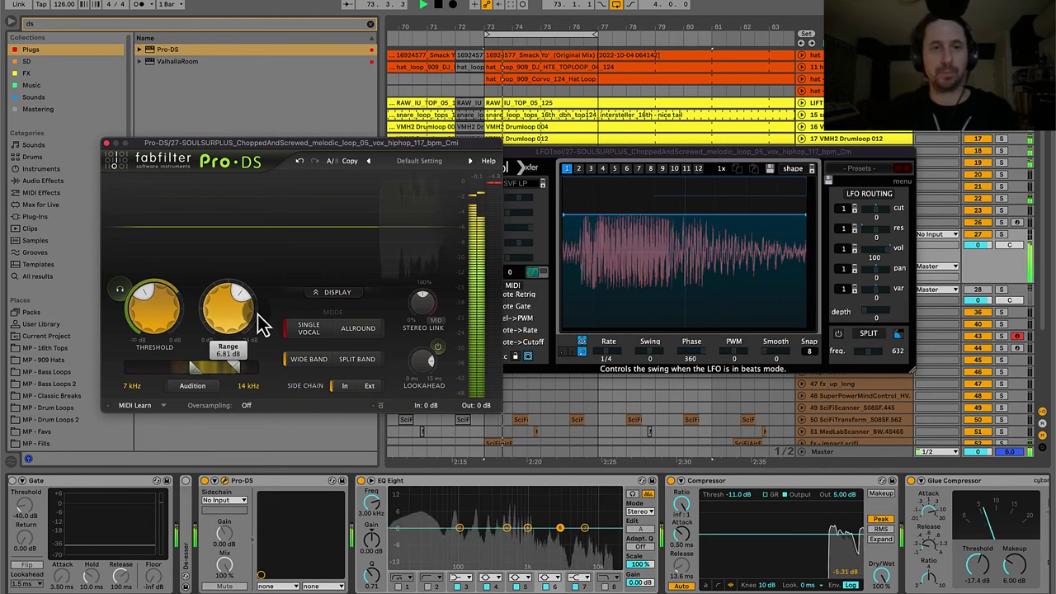
drag(261, 322, 274, 318)
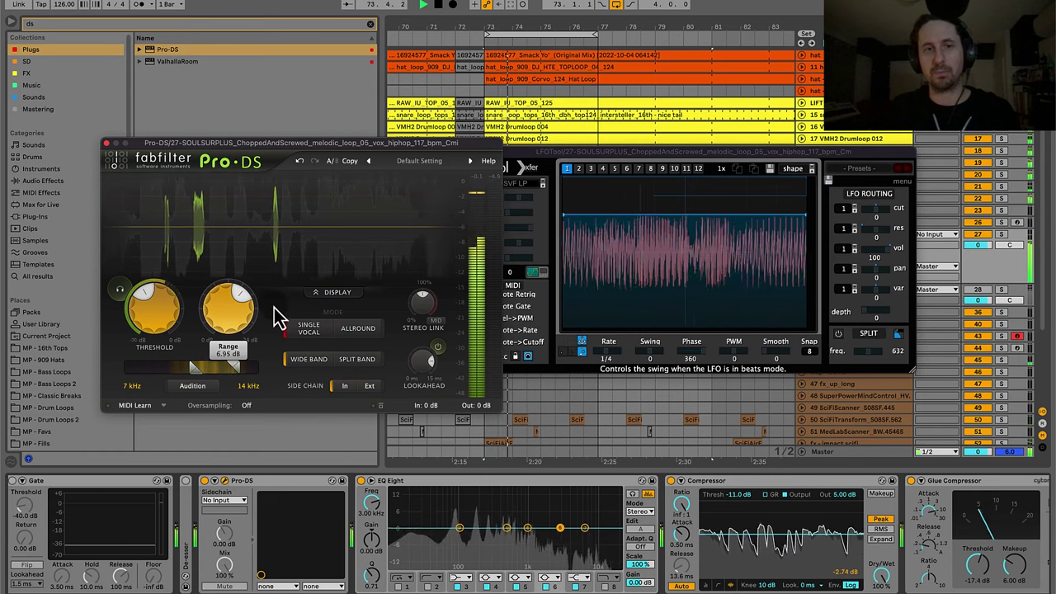
drag(273, 317, 278, 317)
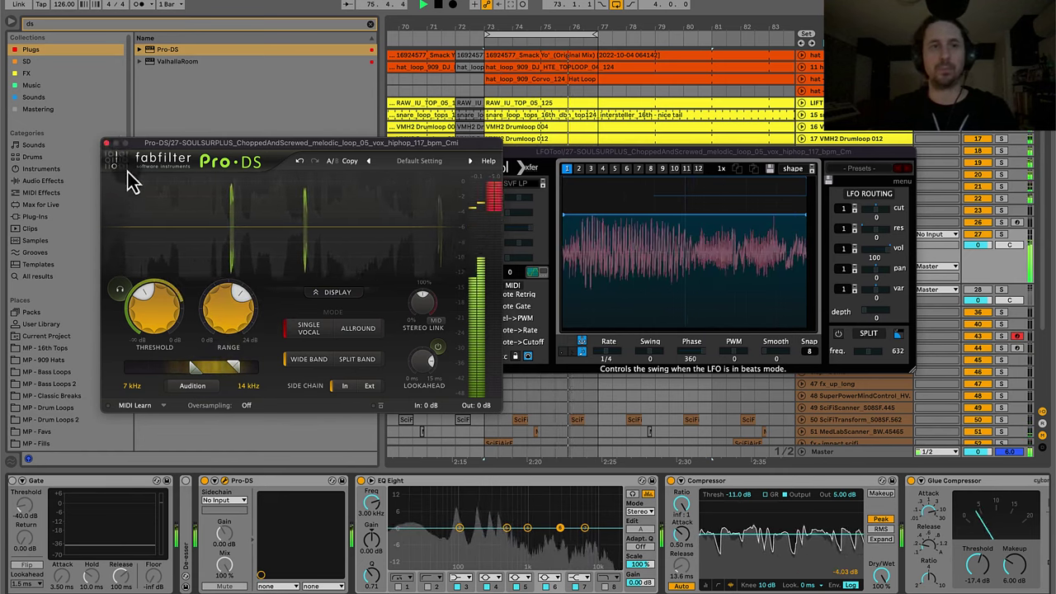
click(107, 144)
Switch to the Google Docs notes and review the compression, limiting, saturation and sidechain items by highlighting them.
key(super+Tab)
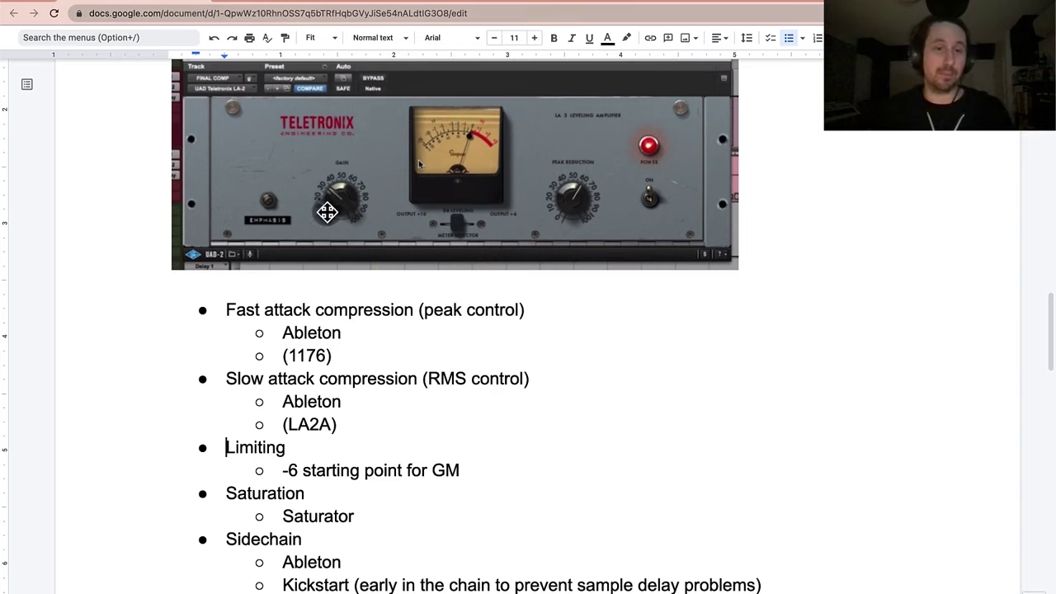
scroll(273, 369, down, 1)
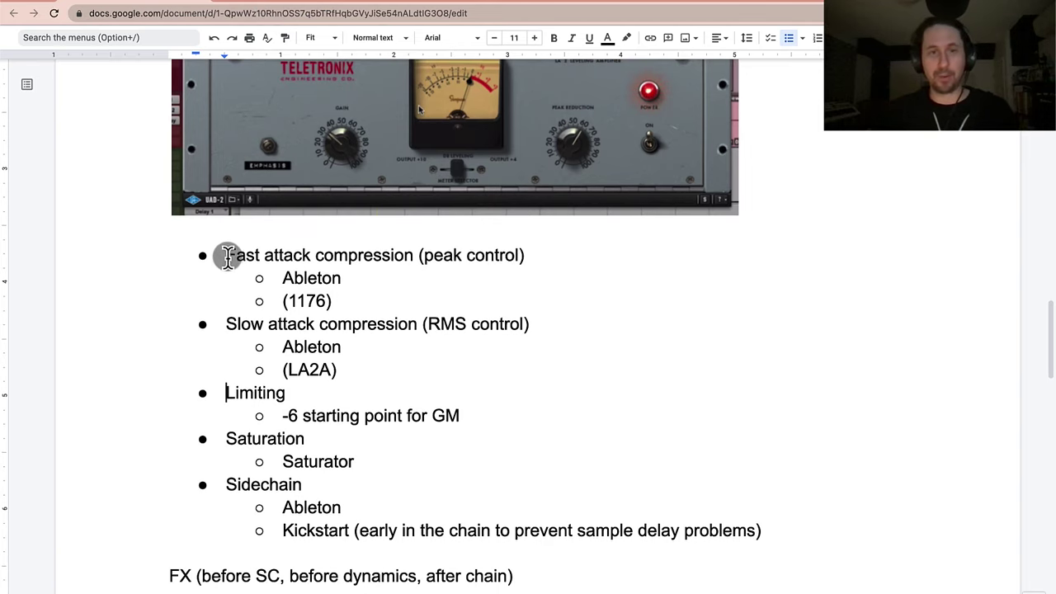
drag(228, 257, 550, 326)
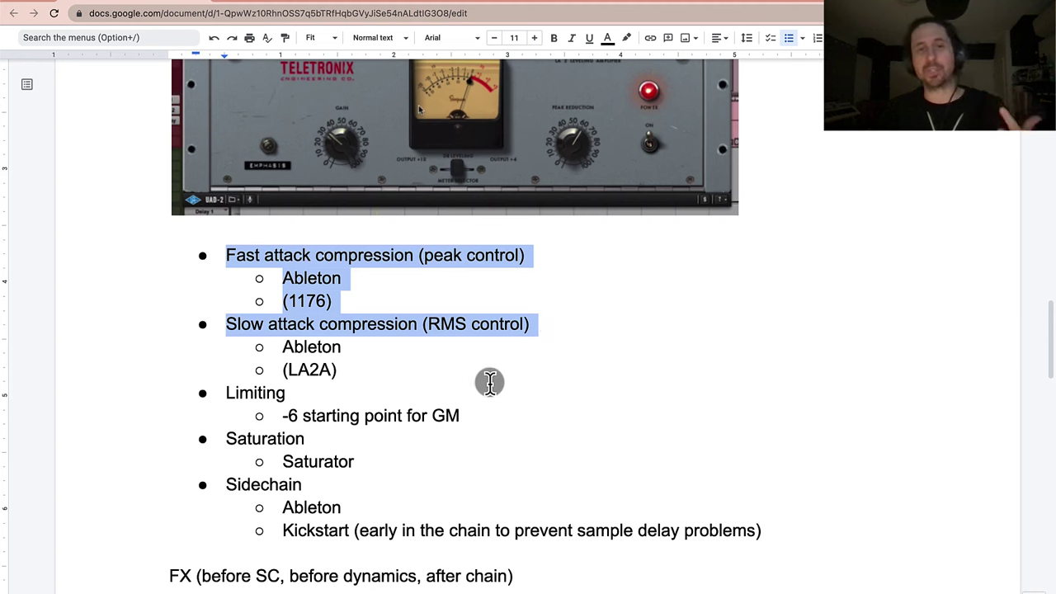
drag(236, 394, 372, 464)
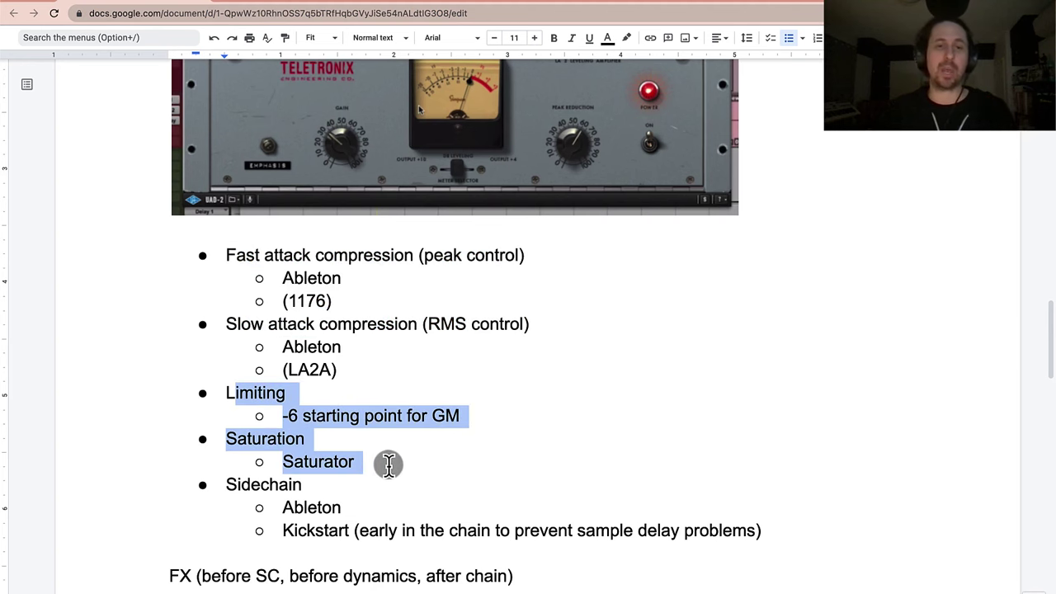
click(385, 462)
scroll(364, 472, down, 1)
drag(228, 450, 675, 476)
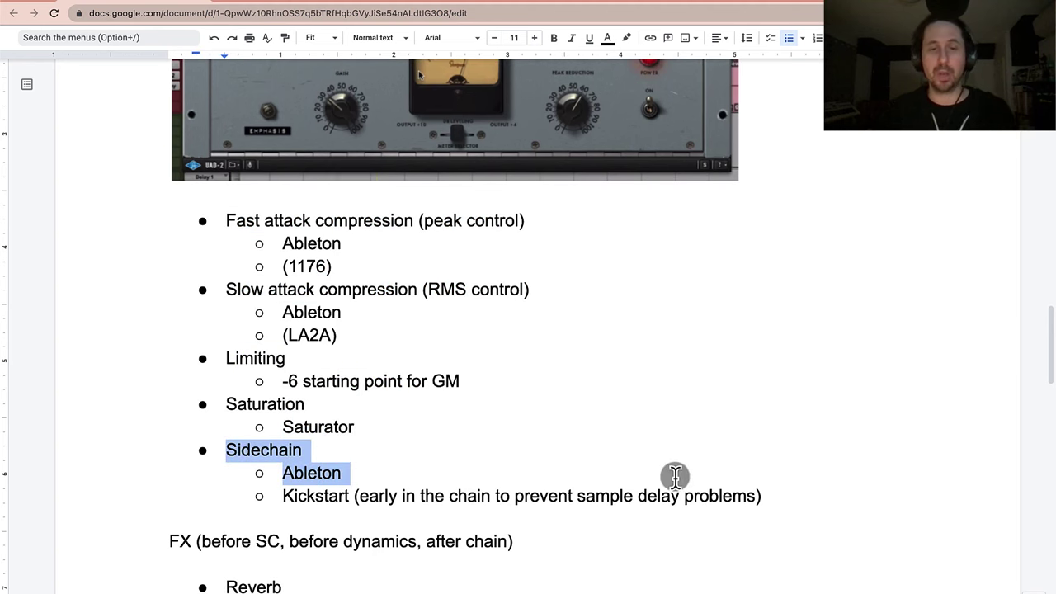
click(774, 501)
Look up the EQ section of the notes and highlight its filter items, then return to Ableton Live.
scroll(410, 424, up, 10)
scroll(410, 424, up, 5)
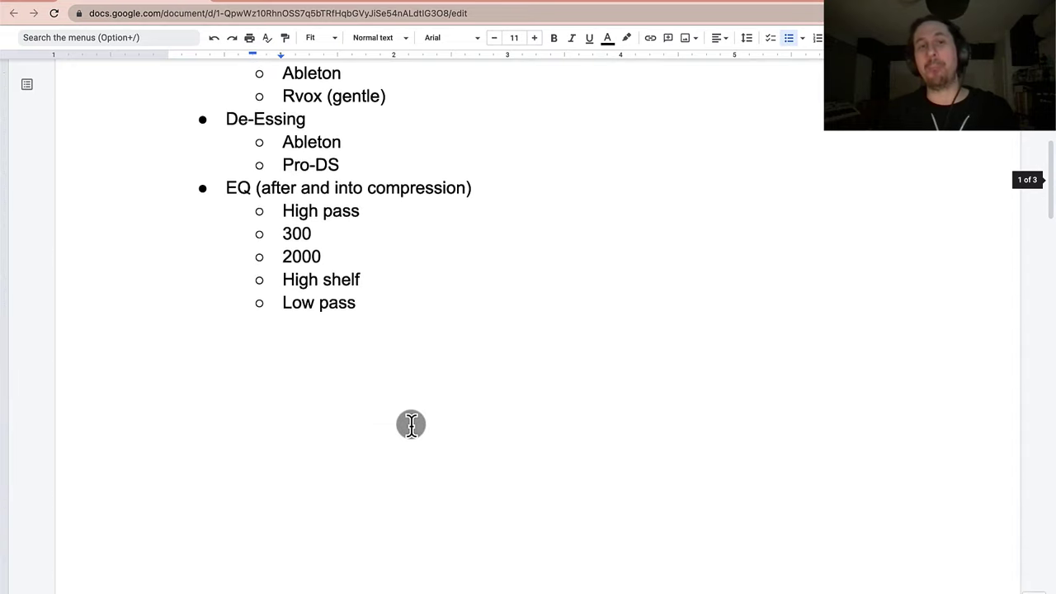
drag(367, 392, 221, 276)
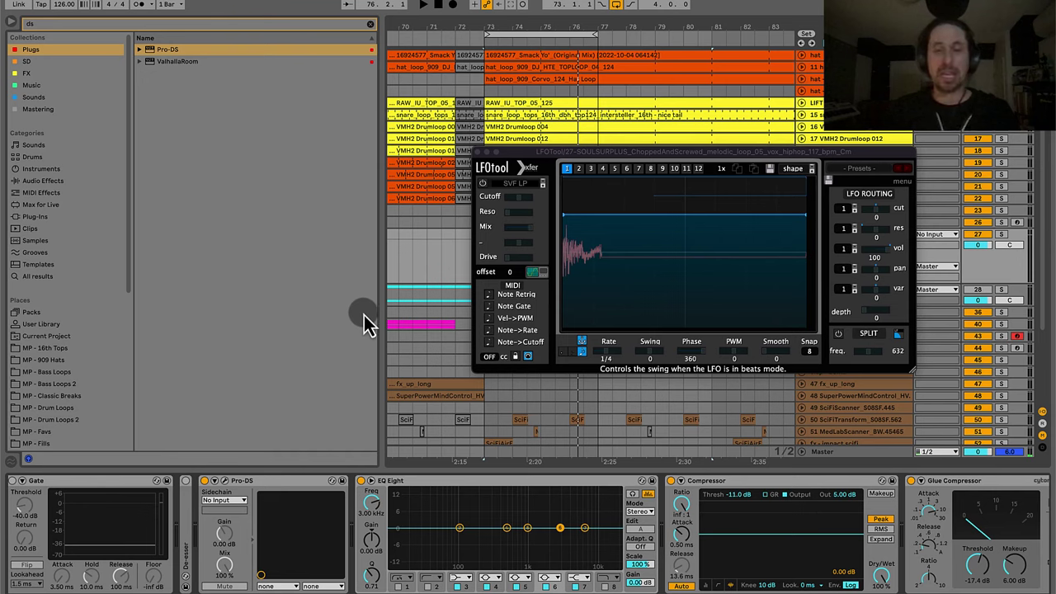
Close the LFOTool window, then enable EQ Eight's filter 2 as a low cut at 150 Hz.
click(479, 492)
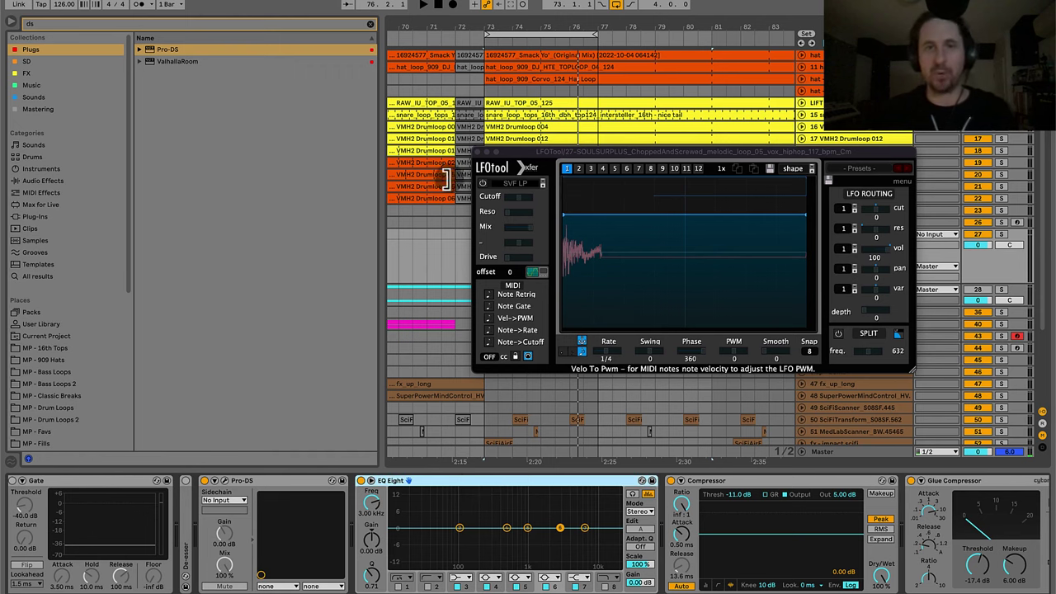
click(476, 154)
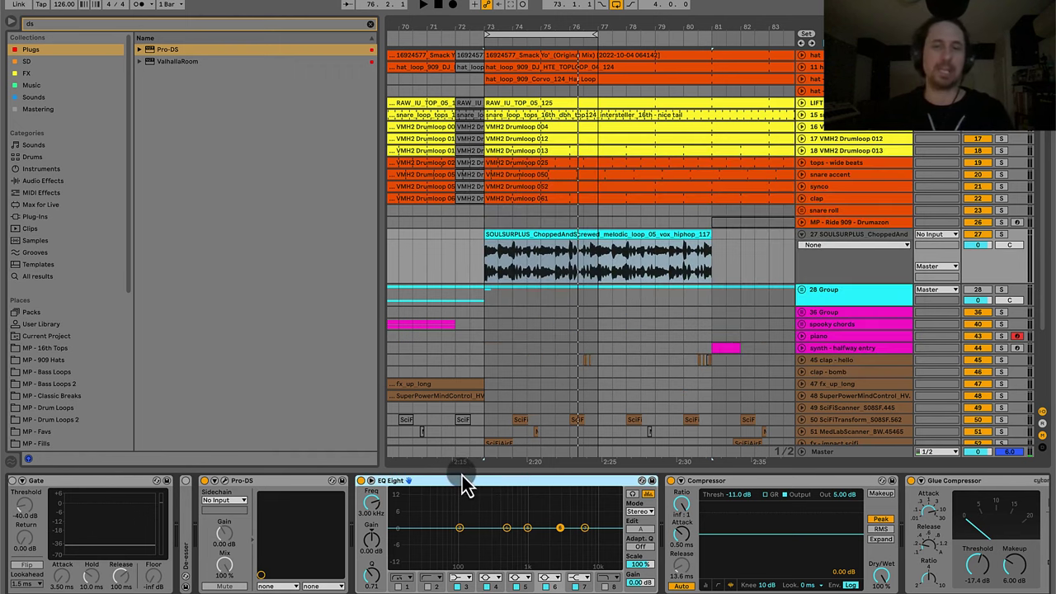
click(427, 587)
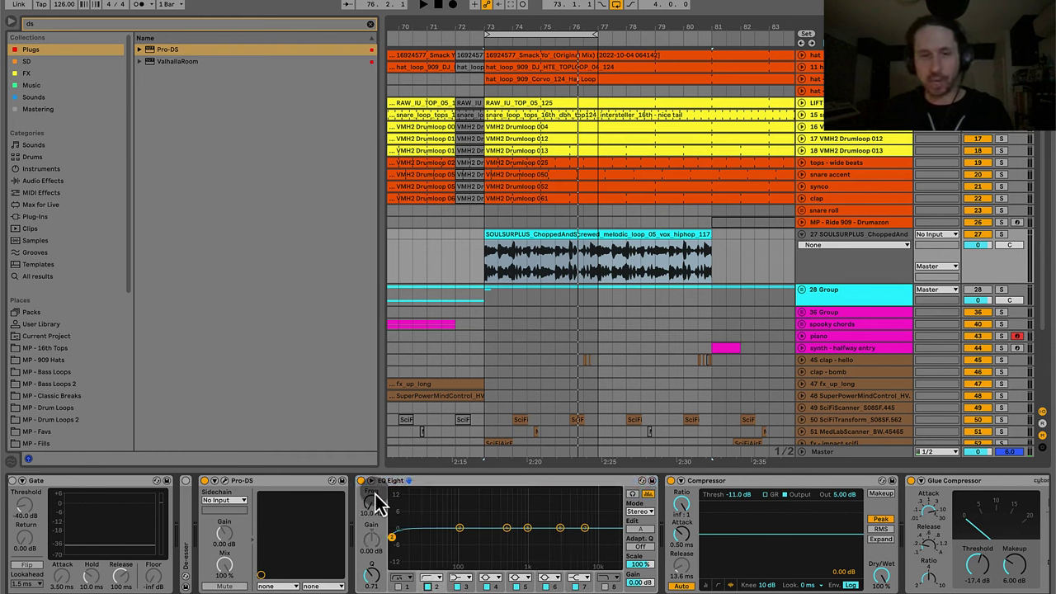
drag(373, 503, 374, 507)
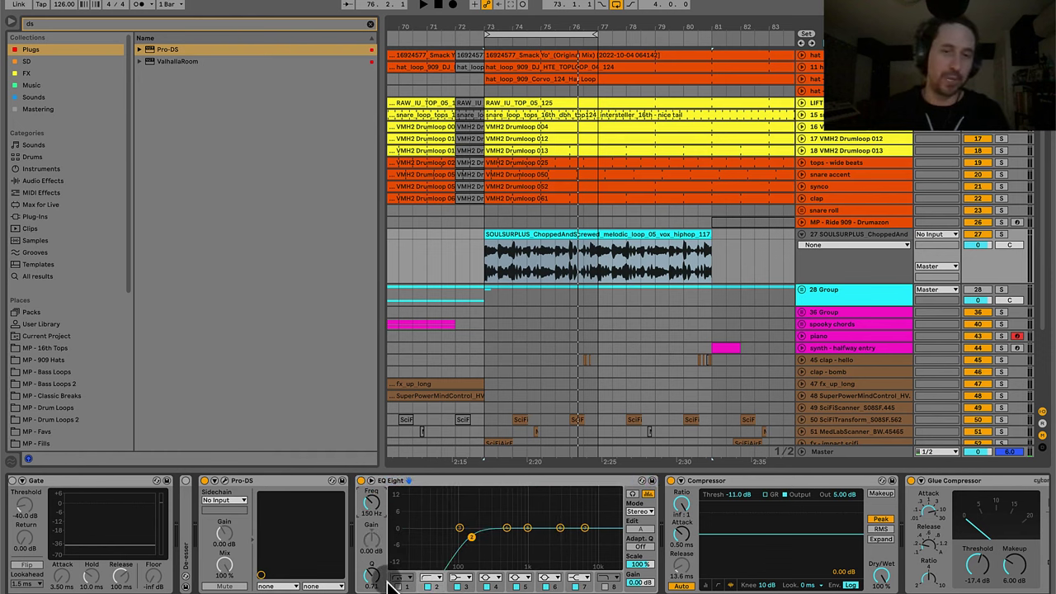
Enable EQ Eight's filter 1 as a low cut at 100 Hz, beneath the existing 150 Hz cut.
click(399, 587)
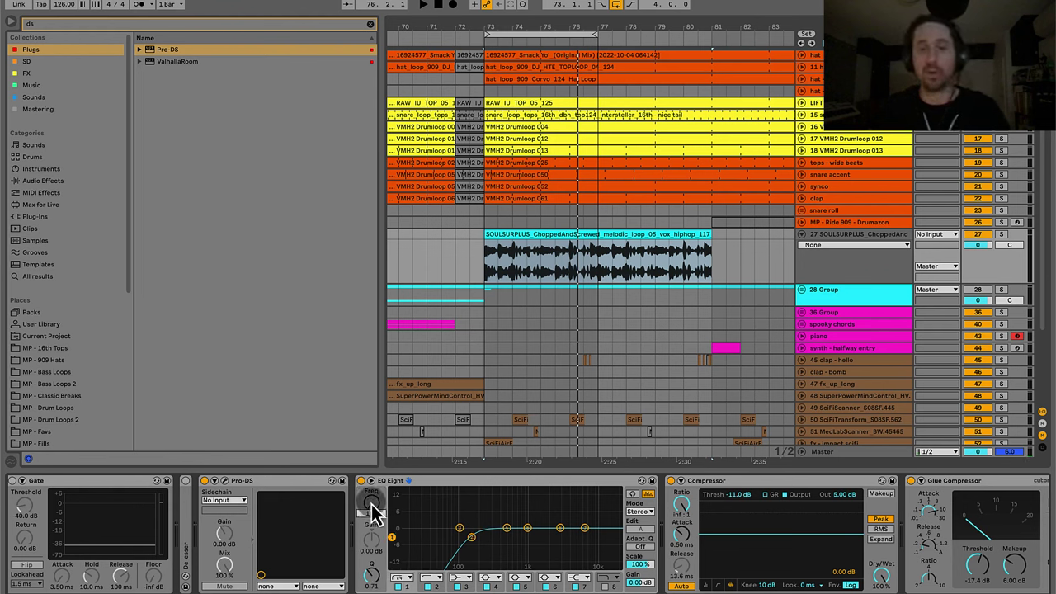
drag(373, 512, 432, 578)
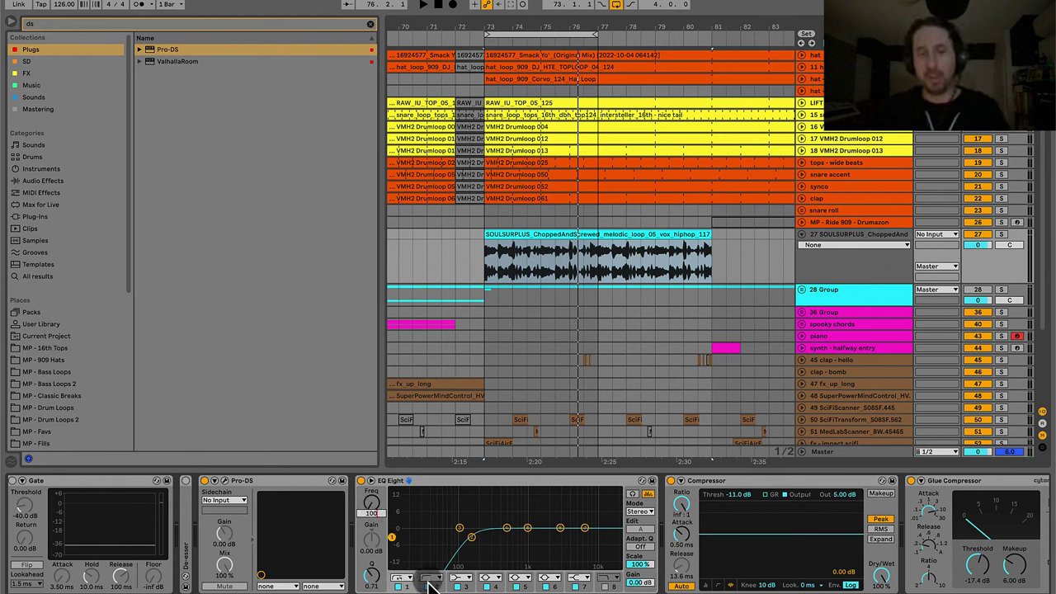
click(453, 488)
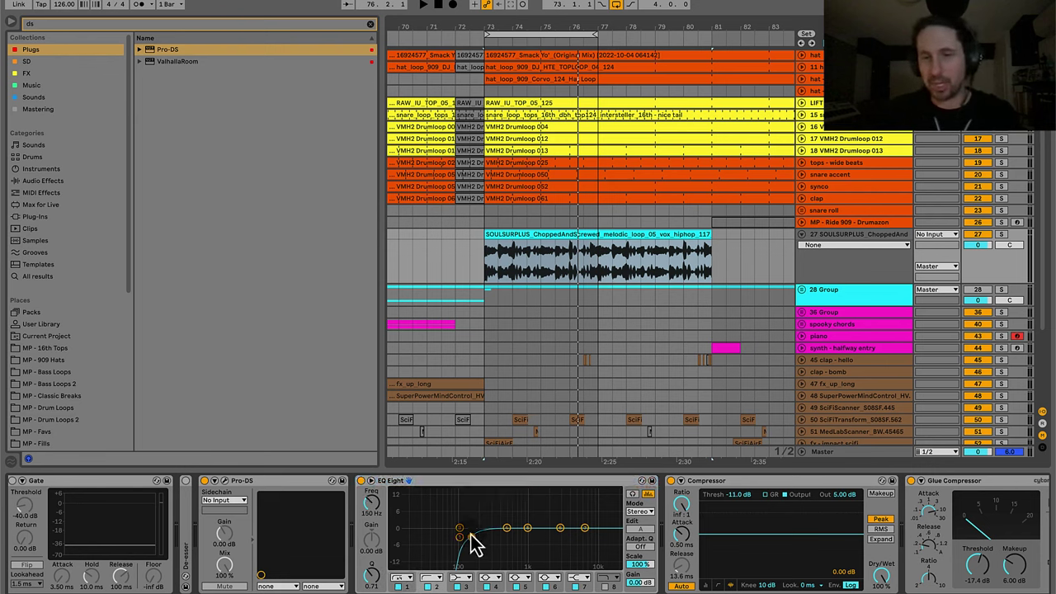
Review the low-cut filter type options of EQ Eight's filters 2 and 1.
click(429, 579)
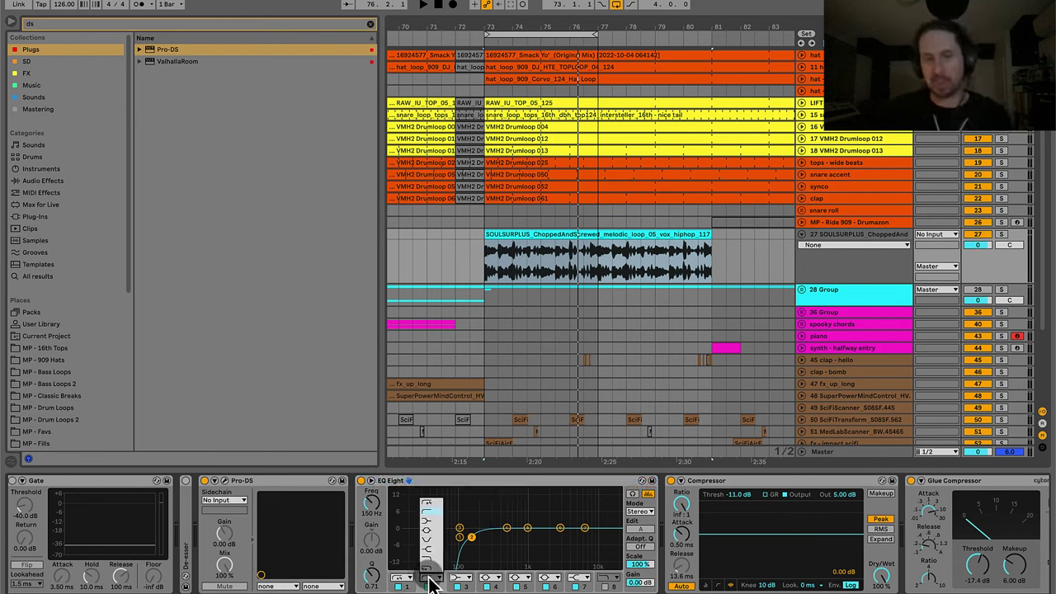
click(432, 528)
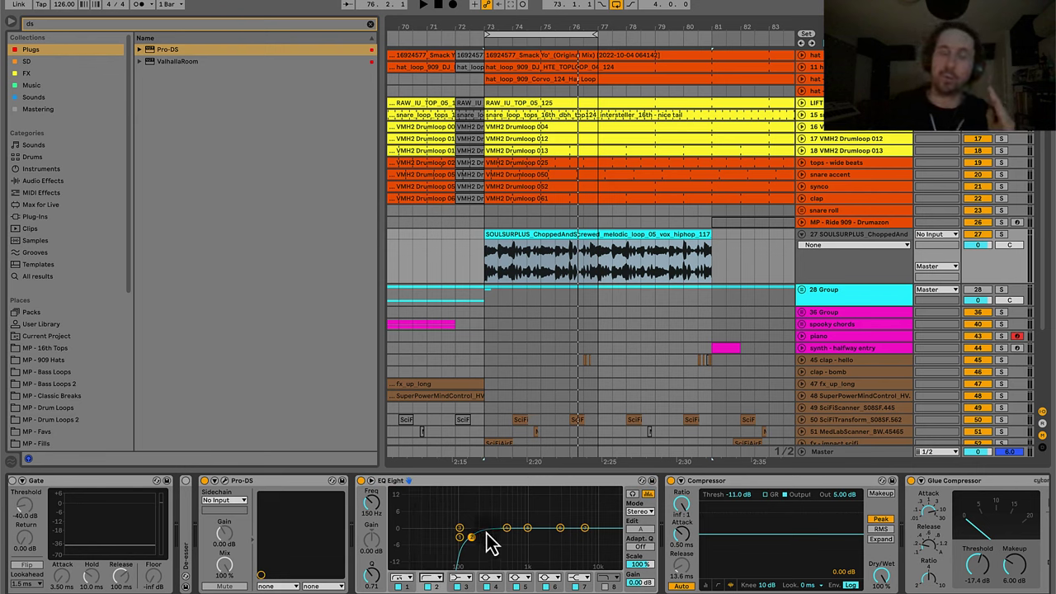
click(459, 538)
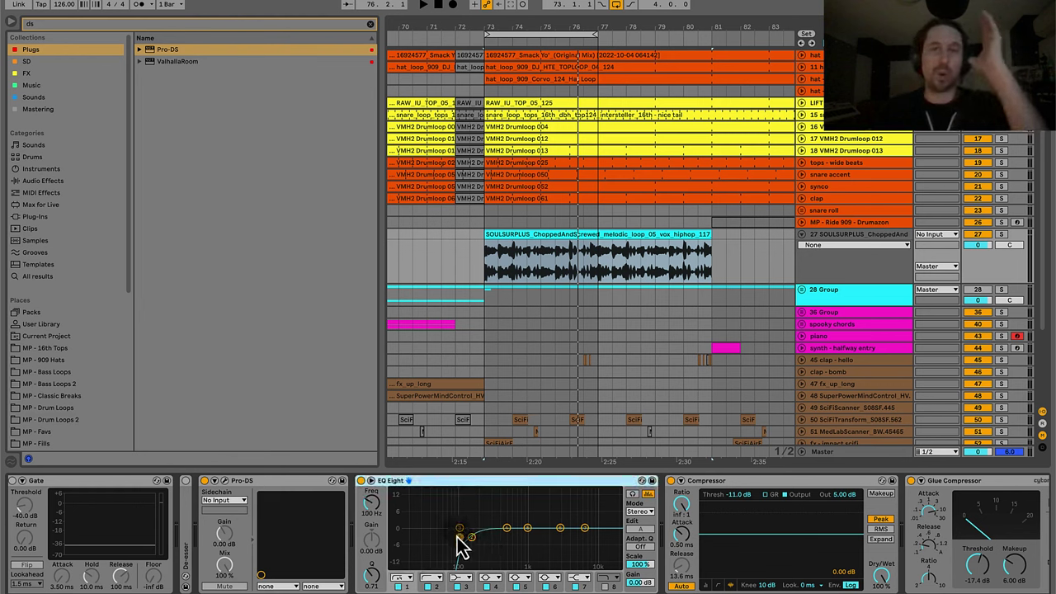
click(406, 580)
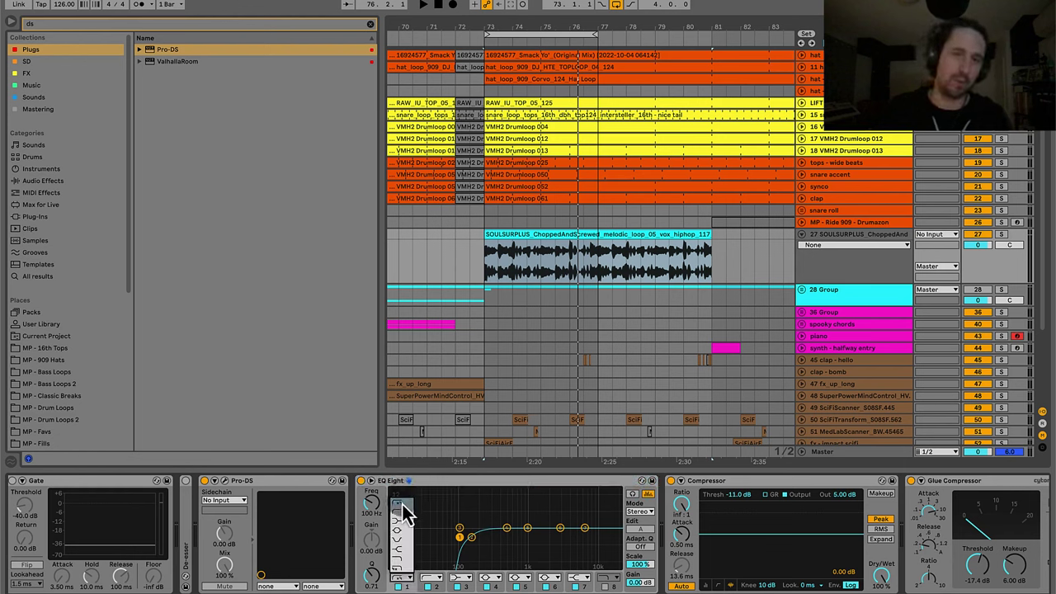
click(430, 488)
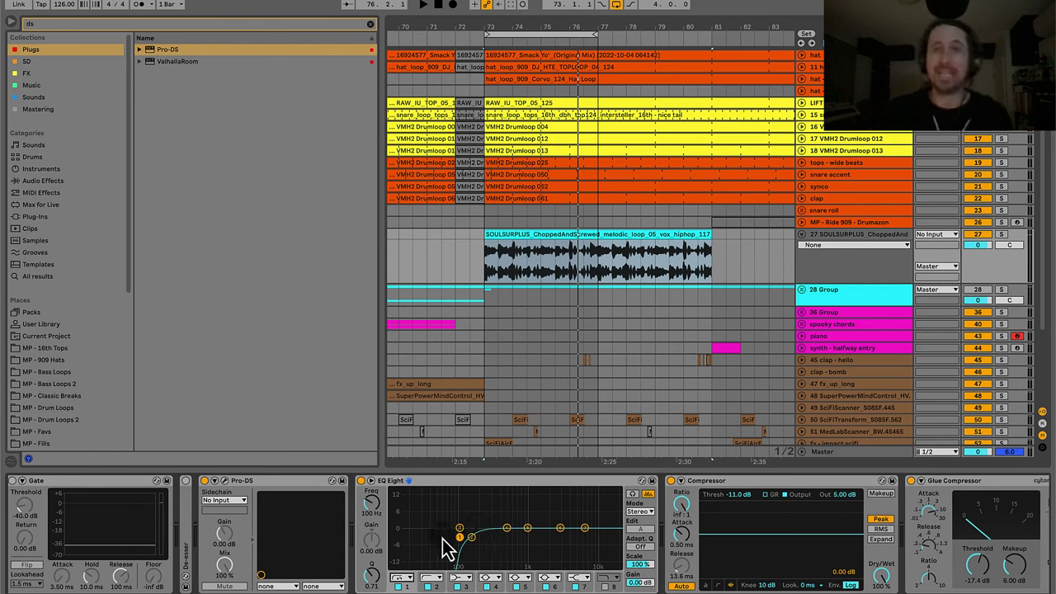
click(449, 491)
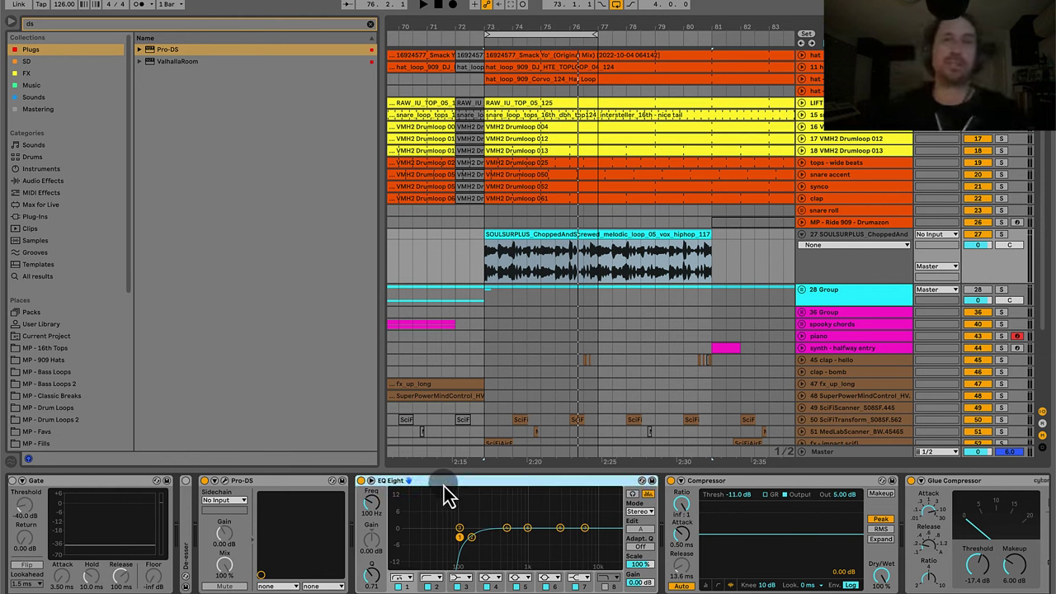
Turn off EQ Eight's filters 3 and 6, then set filter 4 to 300 Hz and filter 5 to 2 kHz.
key(space)
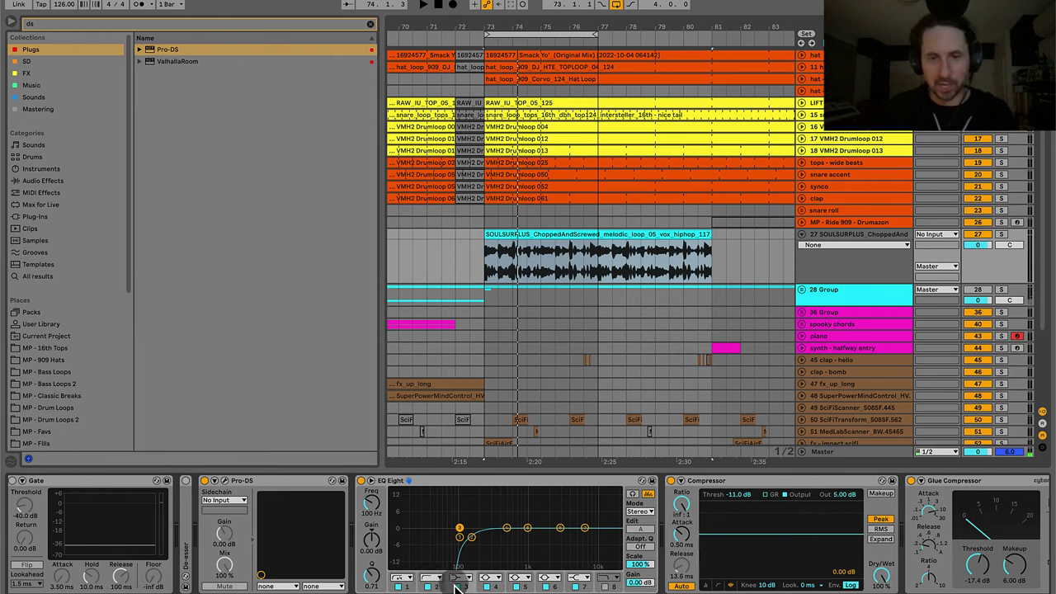
click(499, 587)
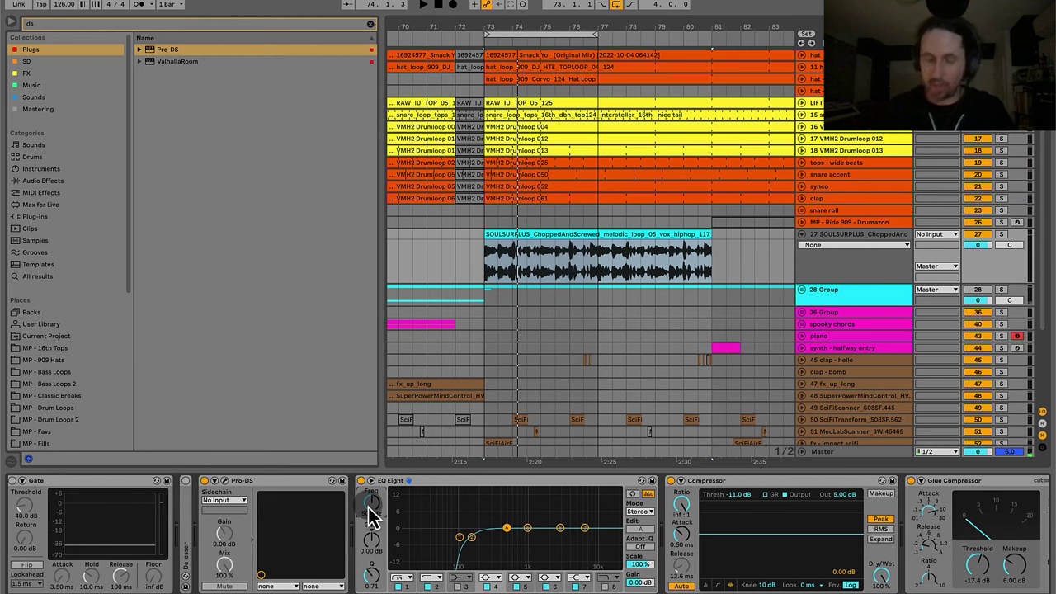
click(527, 528)
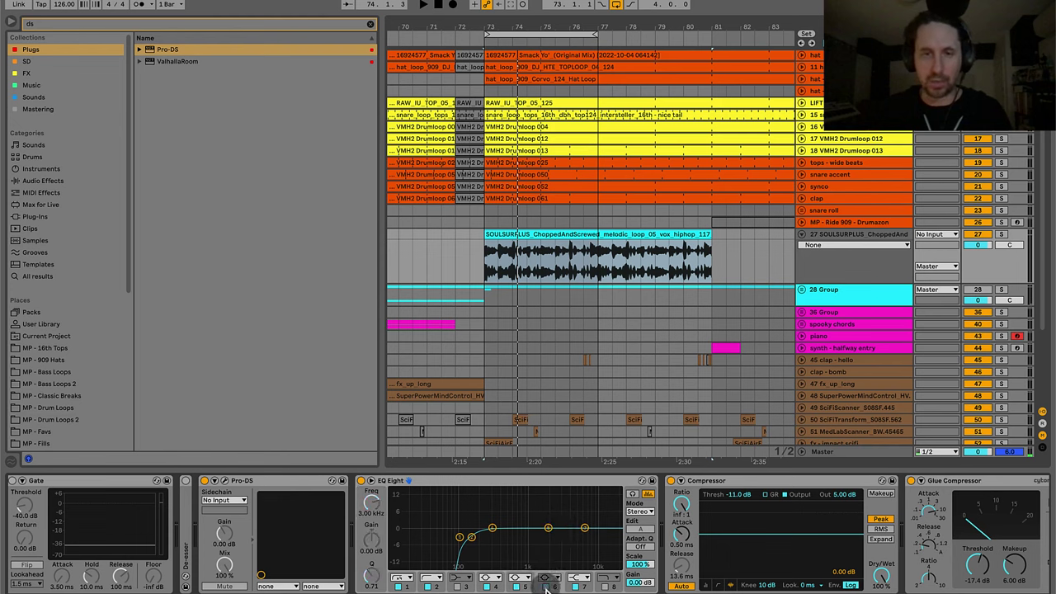
click(491, 527)
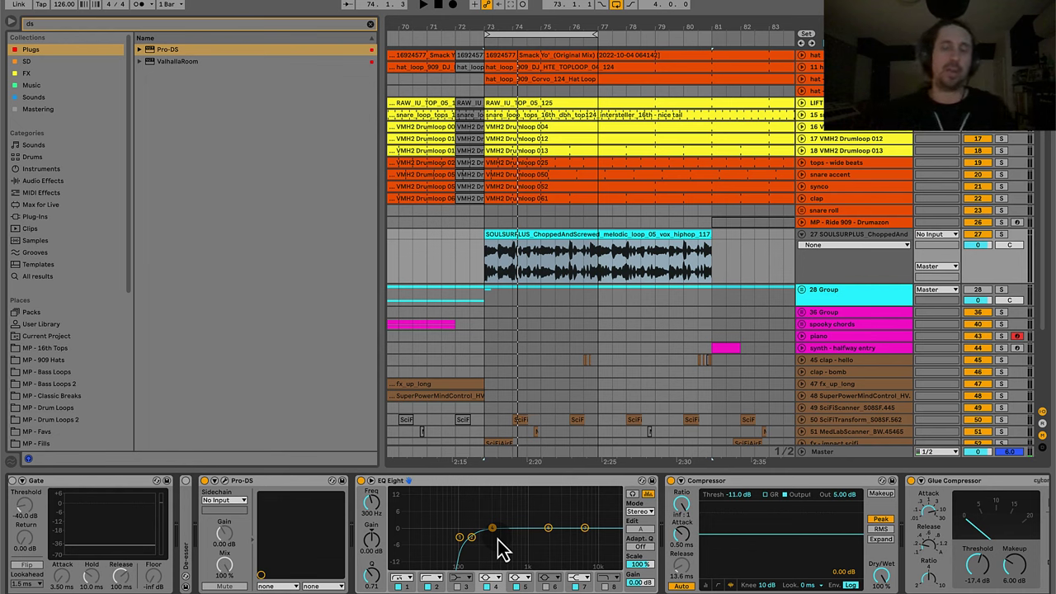
click(547, 528)
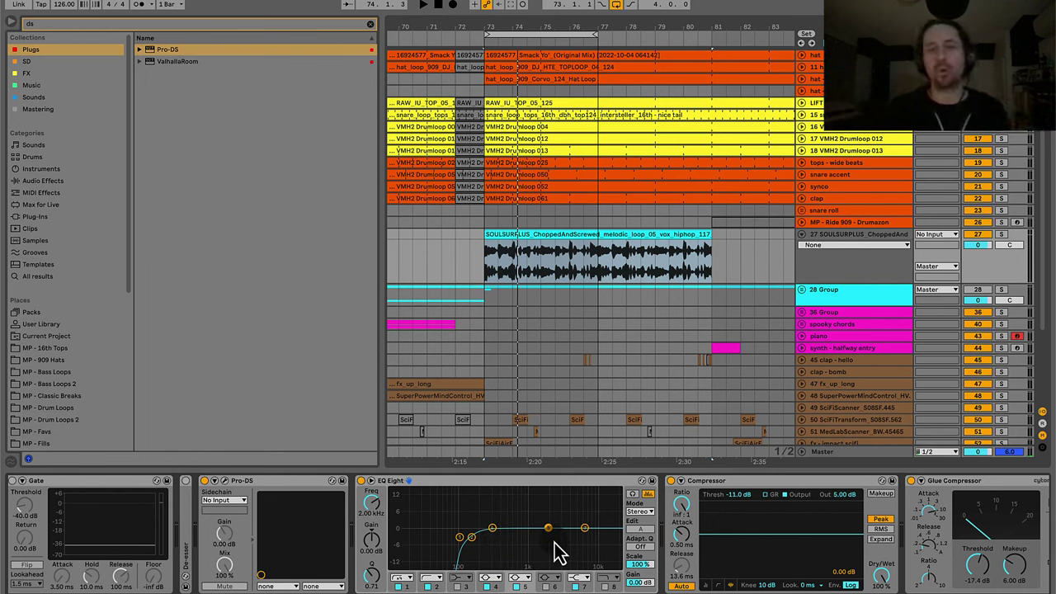
click(584, 528)
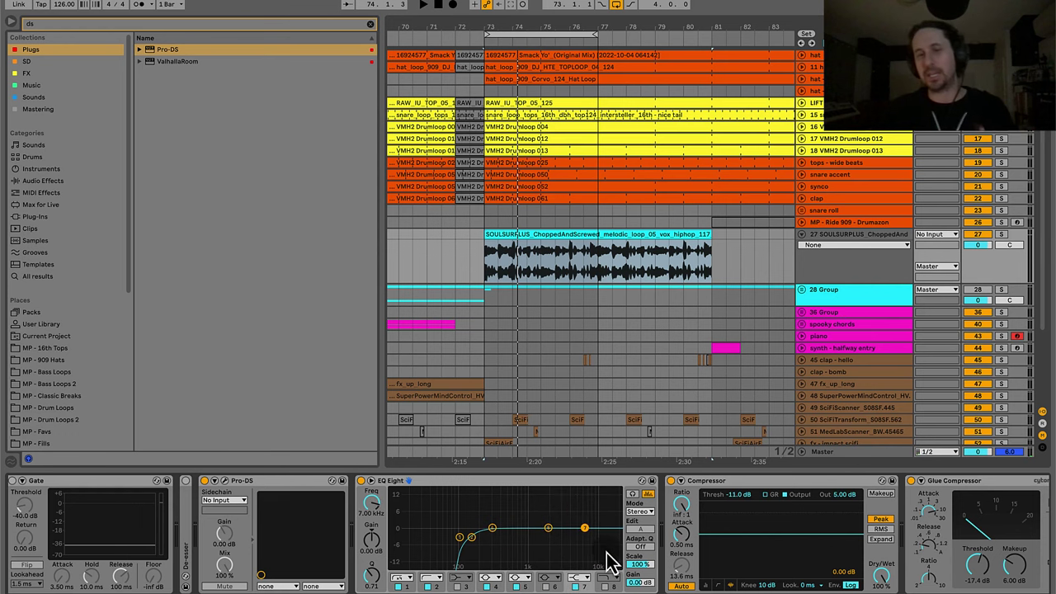
Enable EQ Eight's filter 8 as a high cut and raise its frequency to 22 kHz.
click(609, 587)
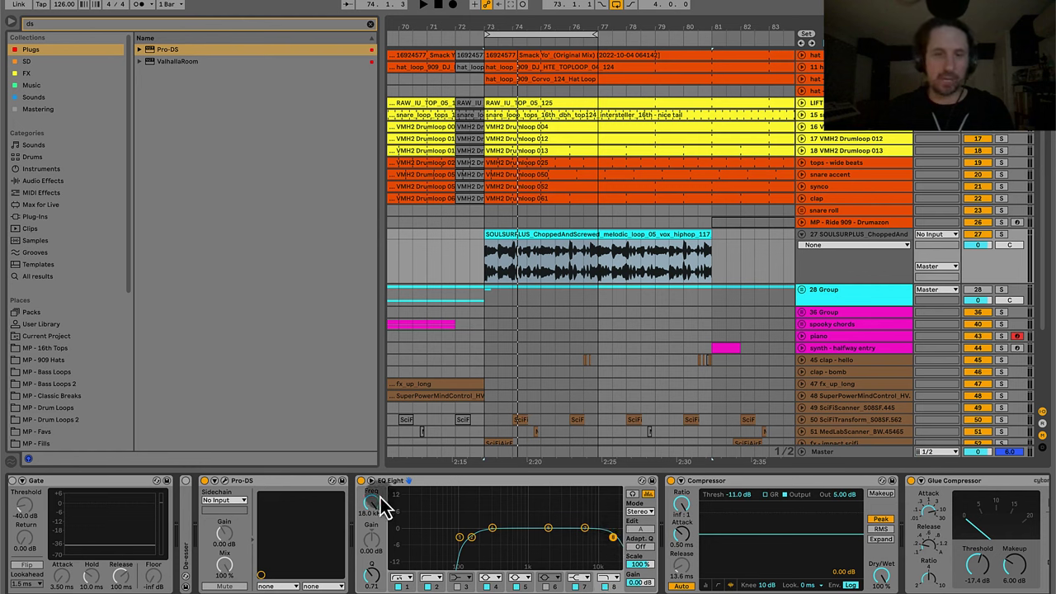
drag(380, 503, 379, 499)
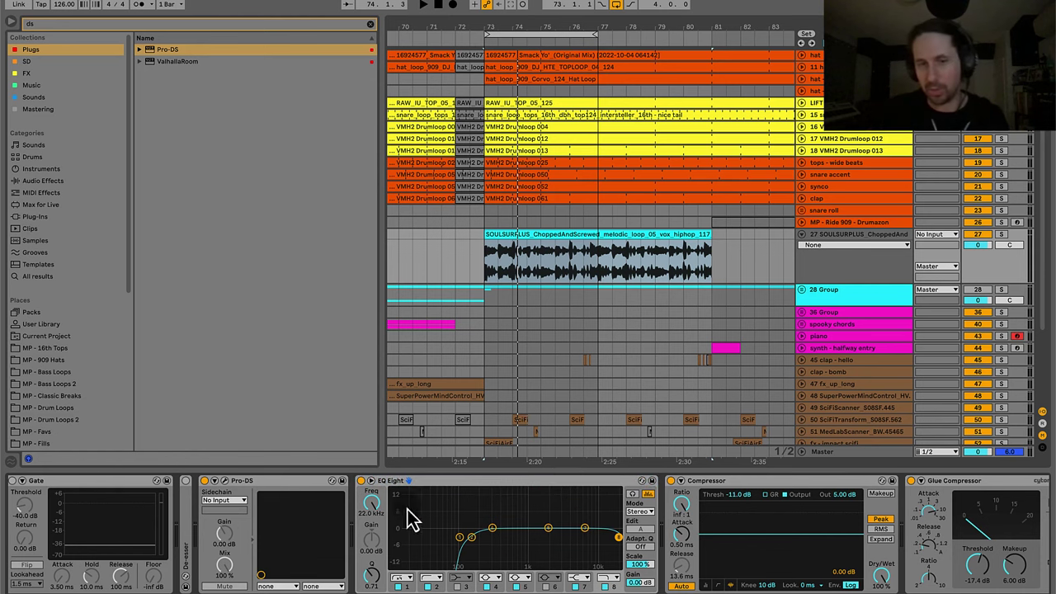
drag(371, 501, 371, 503)
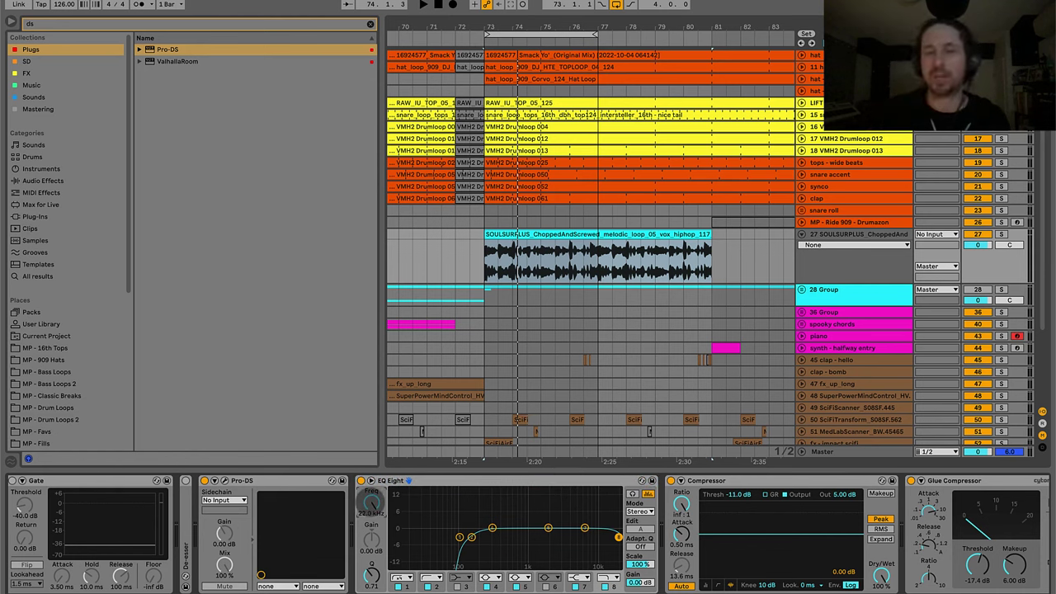
Try boosting filter 7's gain at 7 kHz and lowering filter 8's cutoff to about 13.4 kHz, resetting both.
click(583, 527)
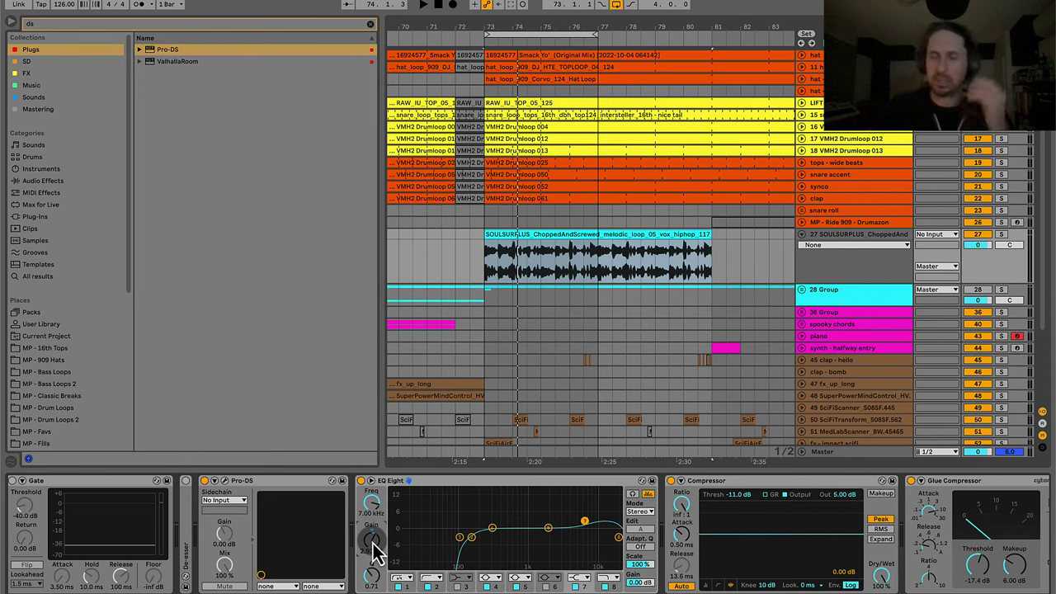
click(623, 544)
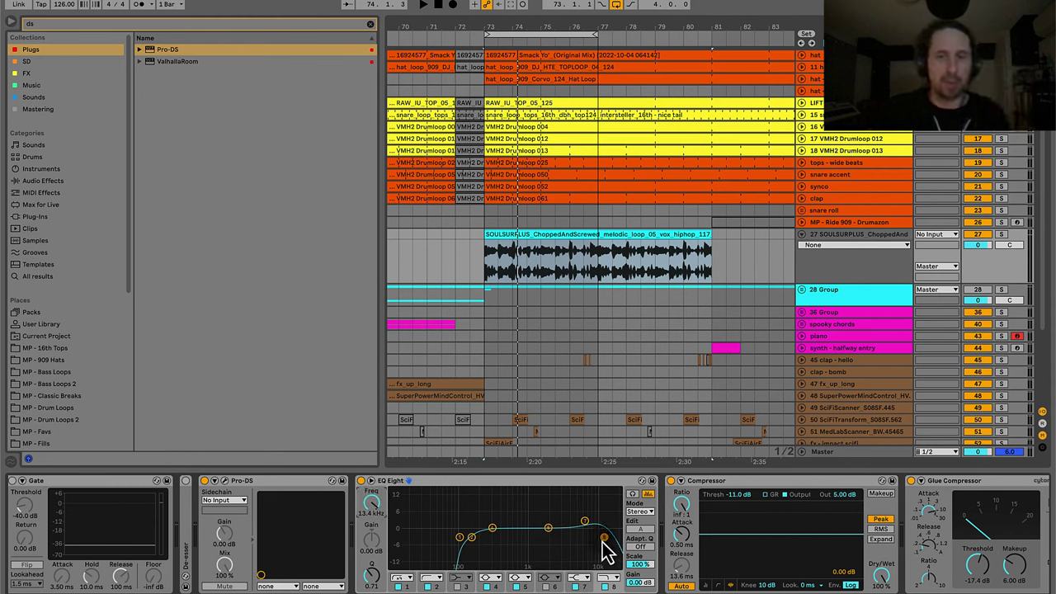
scroll(373, 513, up, 5)
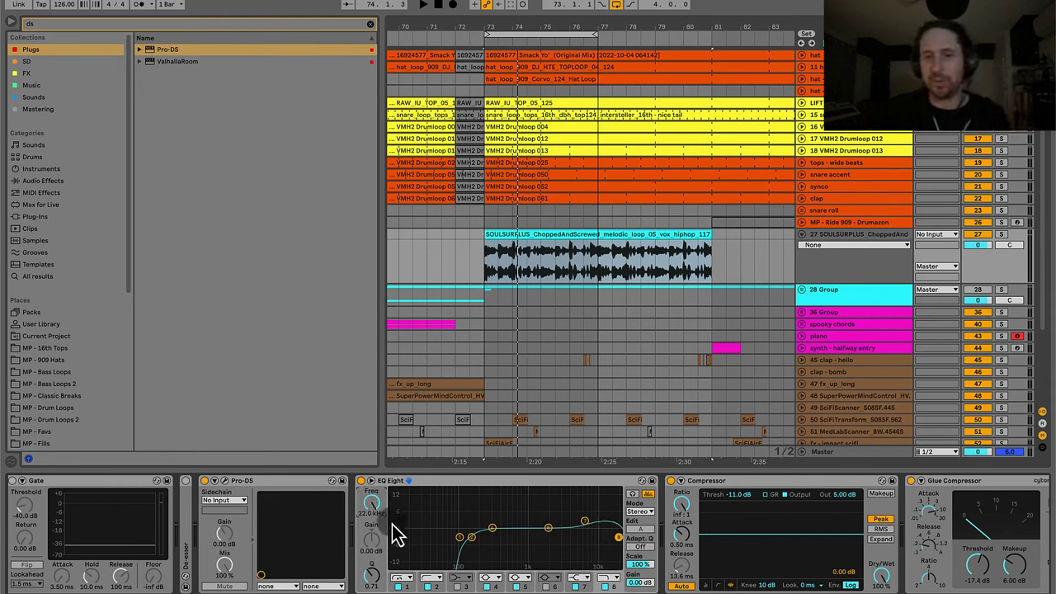
click(586, 523)
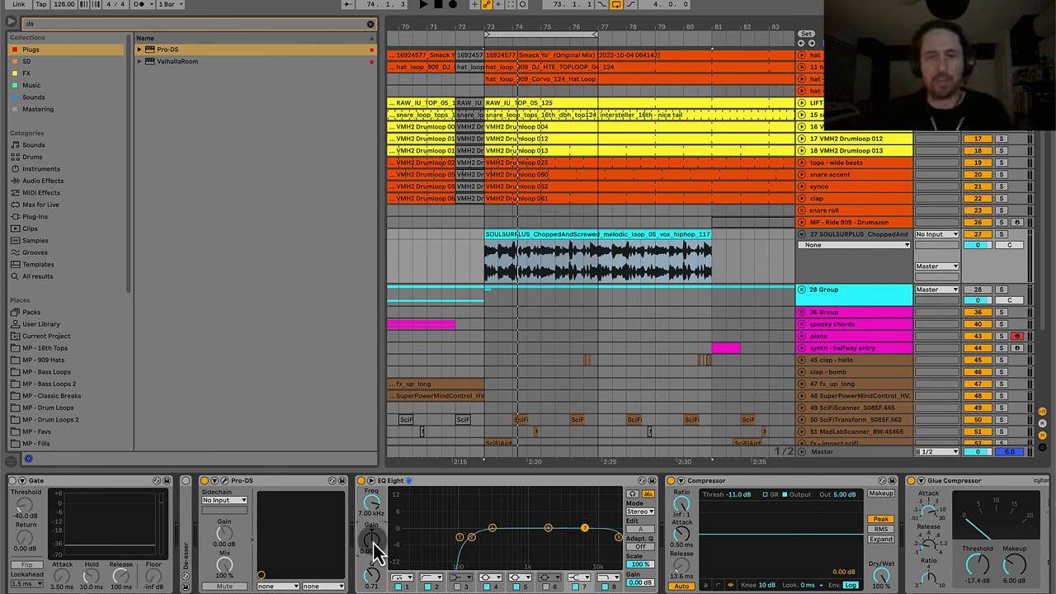
Go through EQ Eight's filters 4, 5, 7 and 8 one by one to review their roles.
click(518, 484)
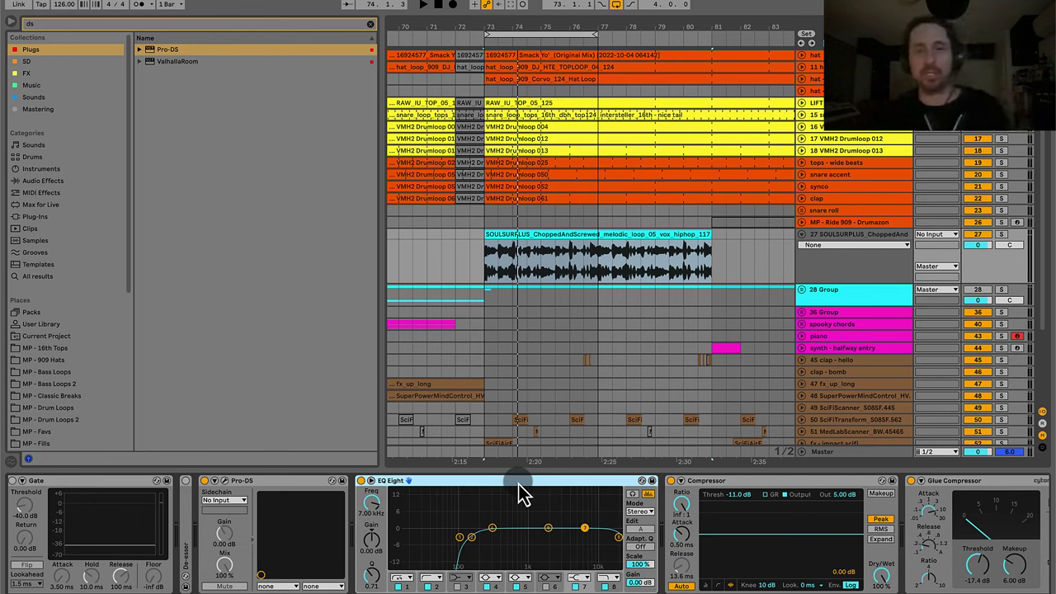
click(472, 551)
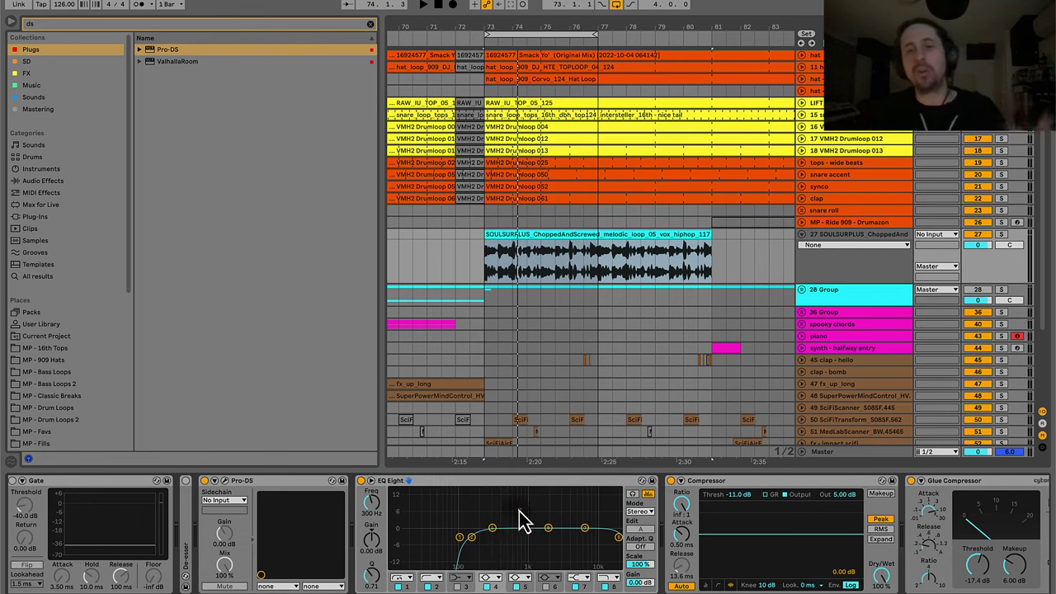
click(548, 528)
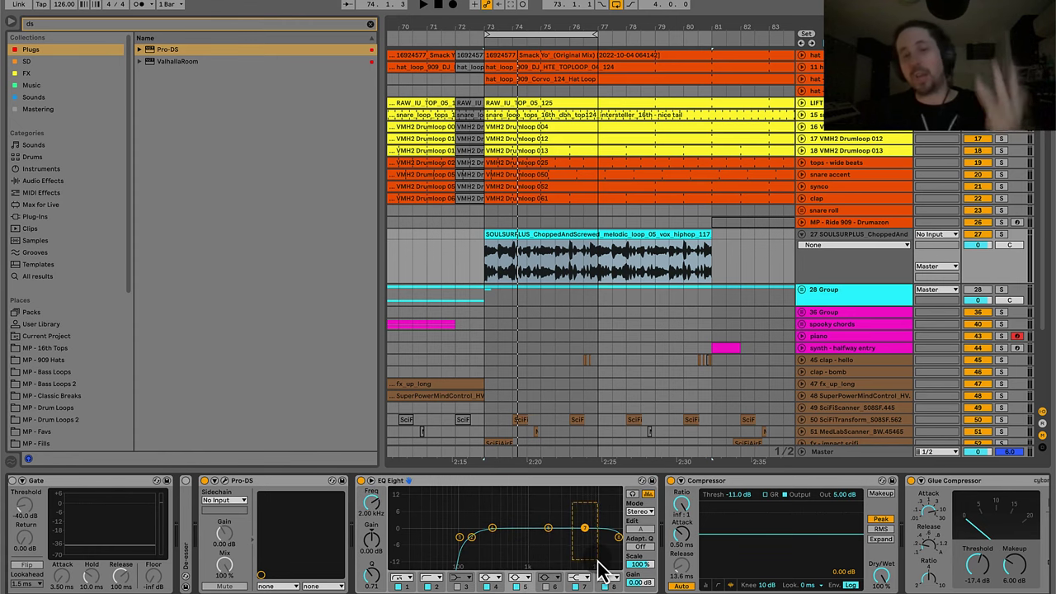
click(615, 577)
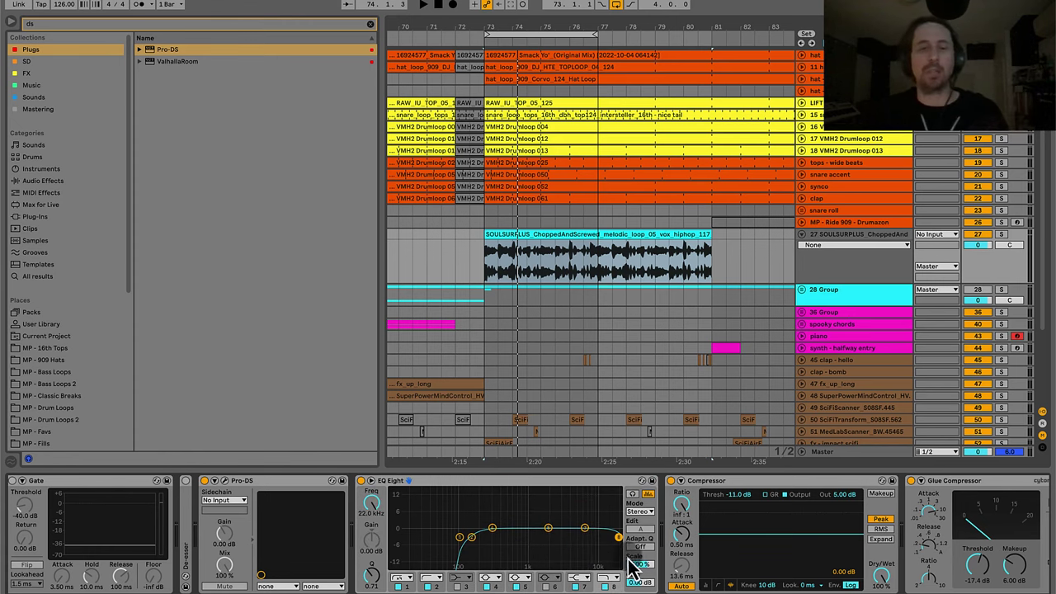
Switch to the Google Docs notes, add "(x2)" to the High pass item, then return to Ableton Live.
key(super+Tab)
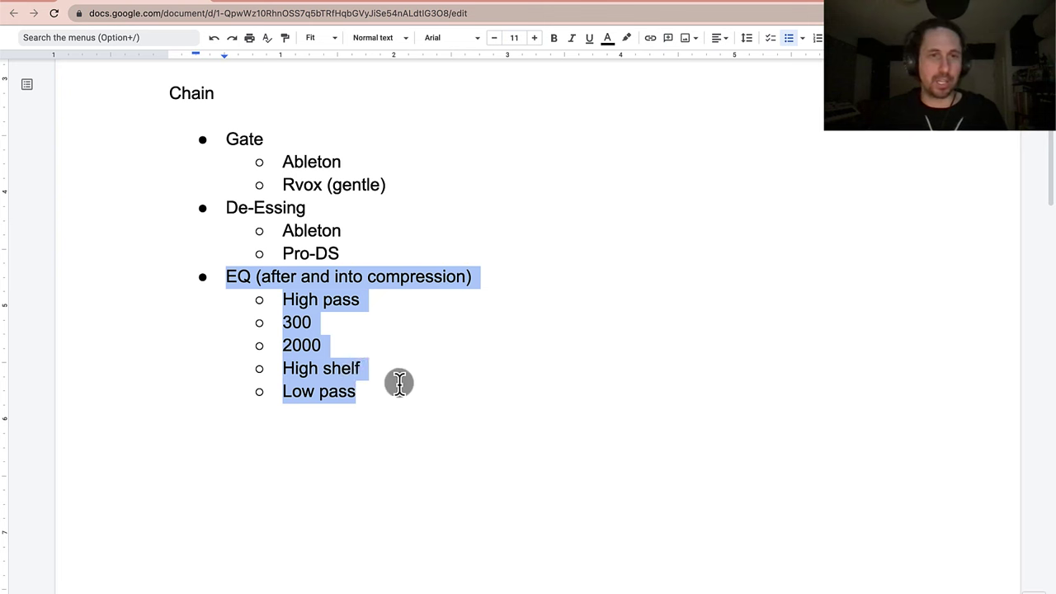
click(399, 382)
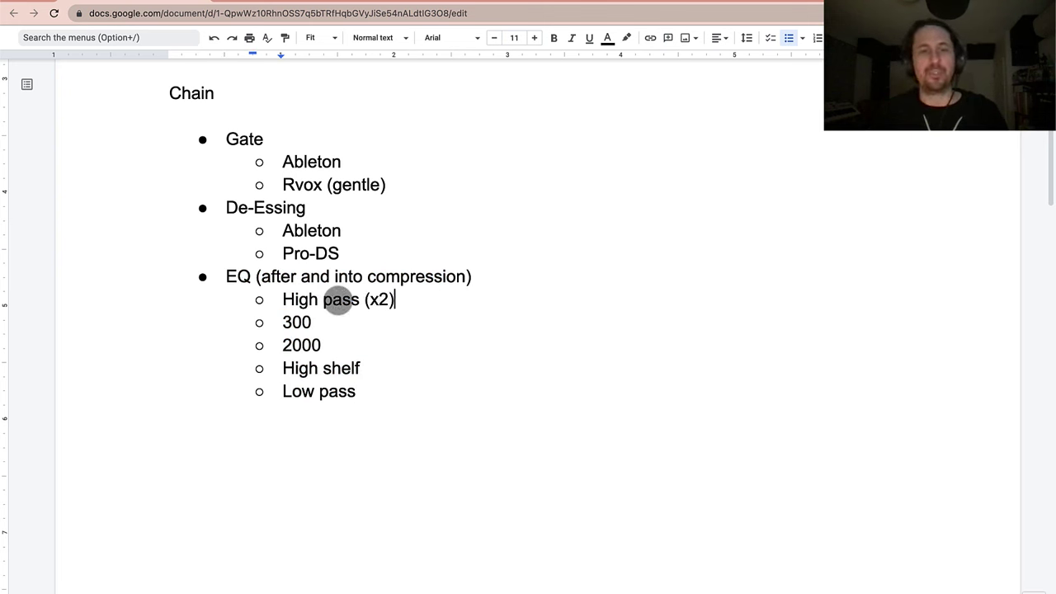
triple_click(338, 300)
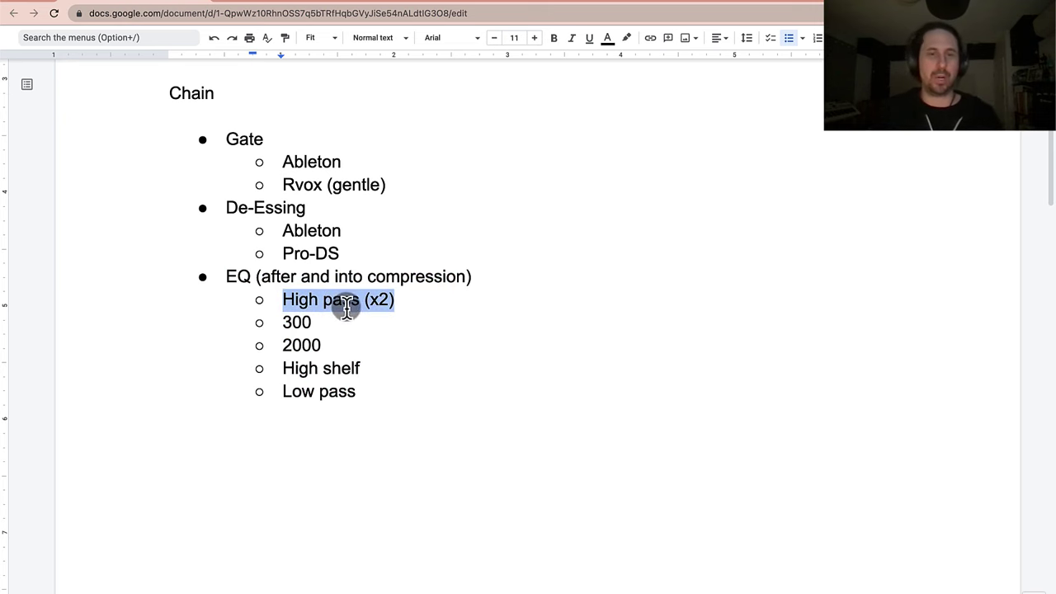
click(402, 301)
key(super+Tab)
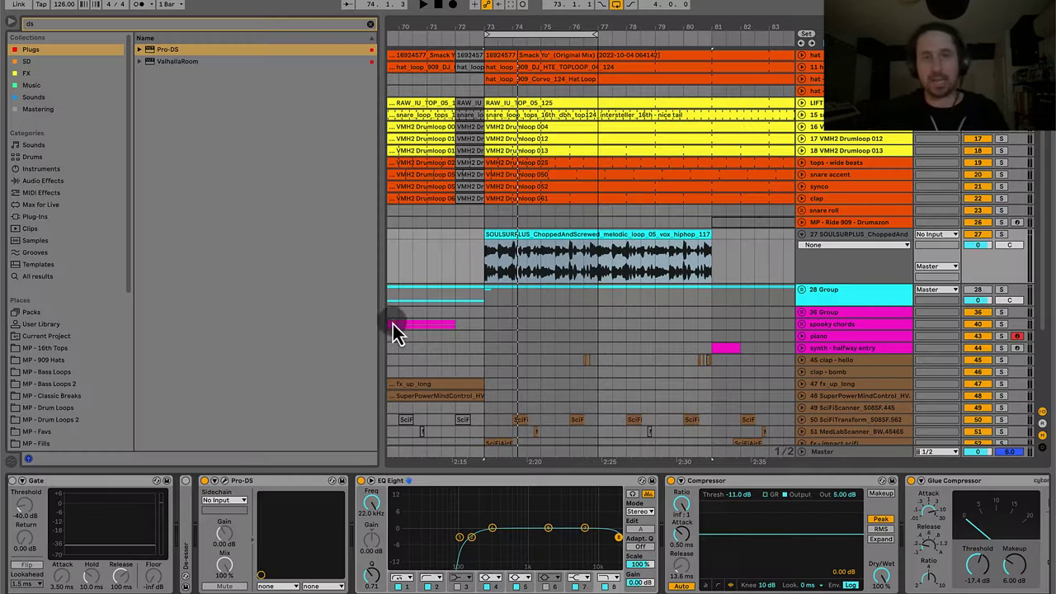
Try boosting filter 4's gain to about 15 dB and shifting its frequency, resetting it to 0 dB at 300 Hz.
click(492, 529)
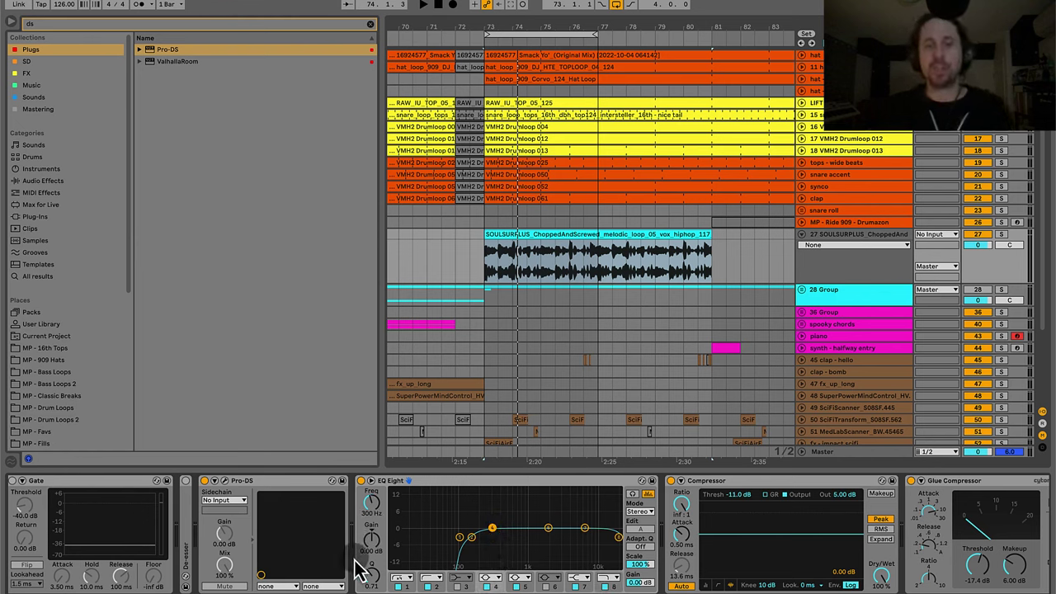
drag(370, 549, 370, 516)
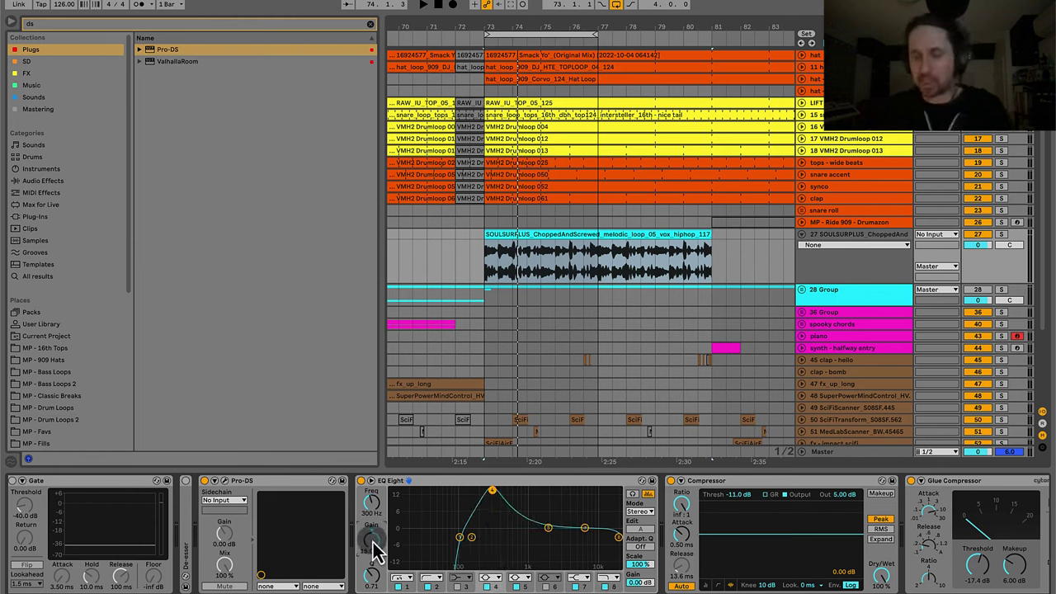
key(Delete)
drag(373, 546, 378, 500)
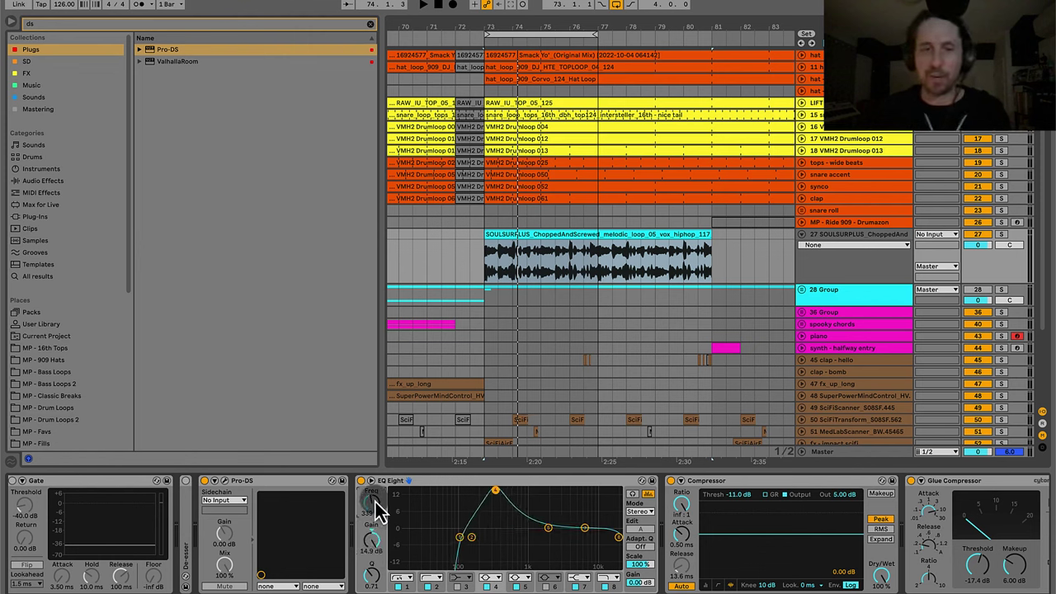
double_click(373, 546)
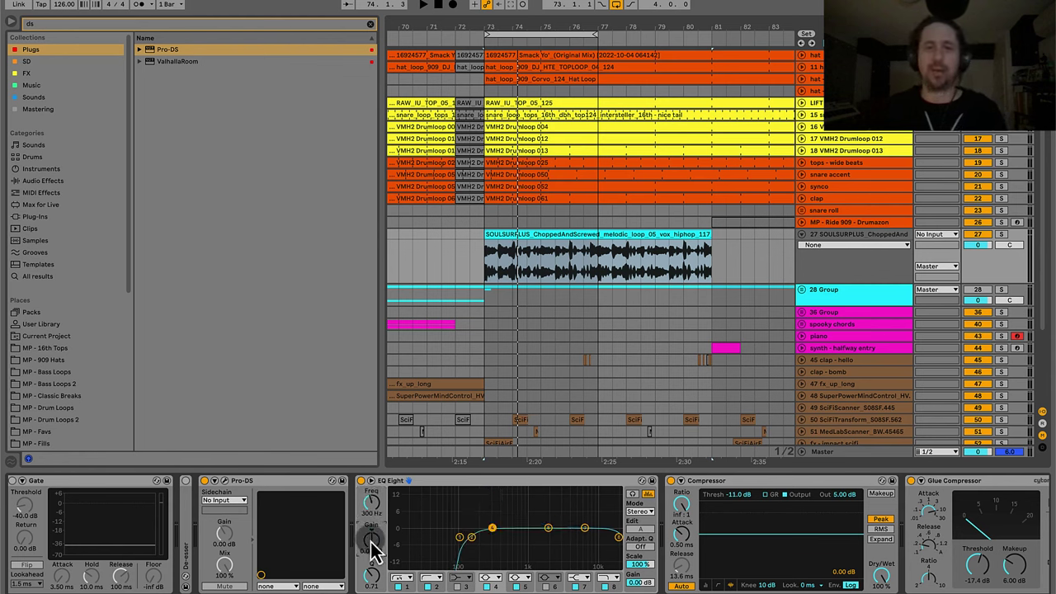
Sweep EQ Eight's filter 4 with a 15 dB boost during playback, settling it at 207 Hz with -1.90 dB gain.
key(space)
drag(371, 548, 377, 506)
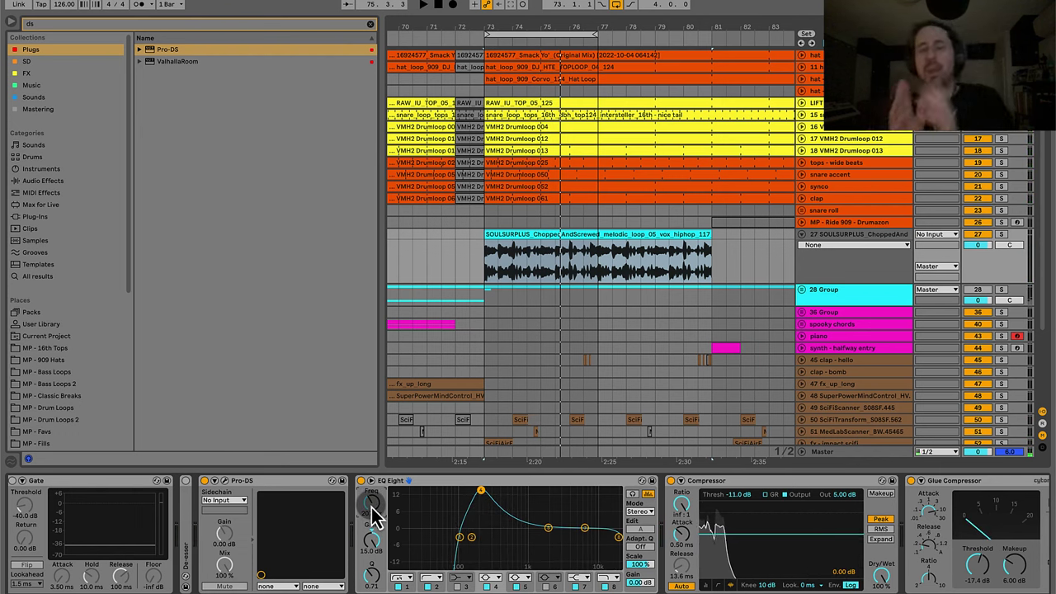
key(space)
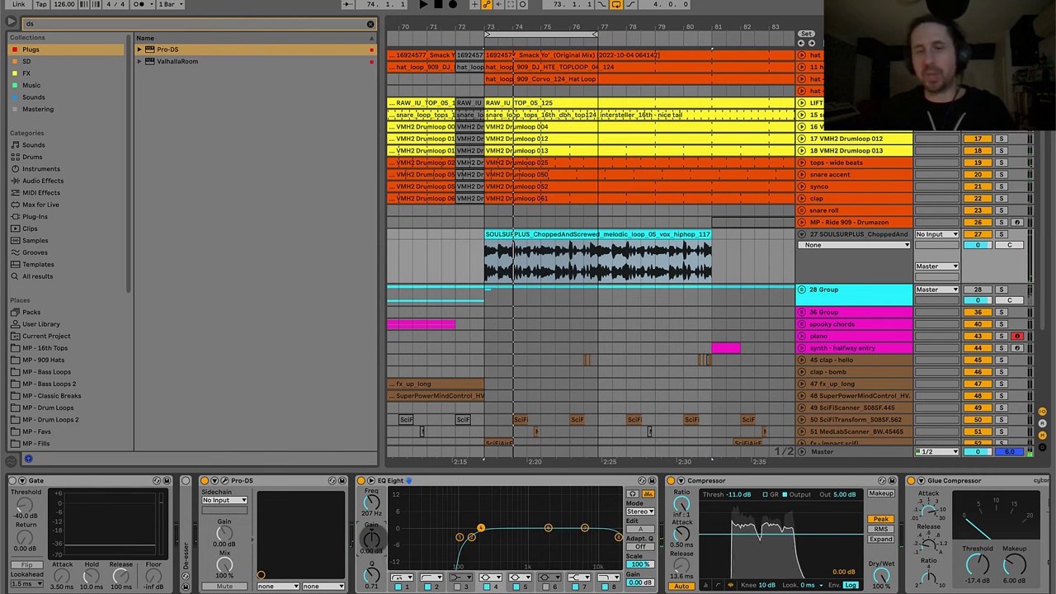
key(space)
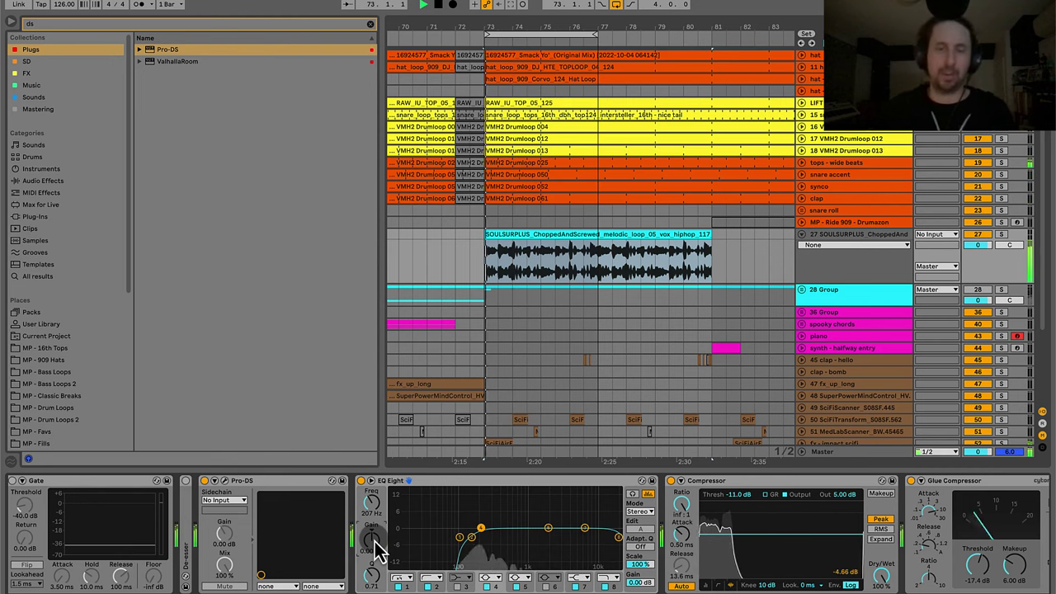
drag(375, 552, 375, 553)
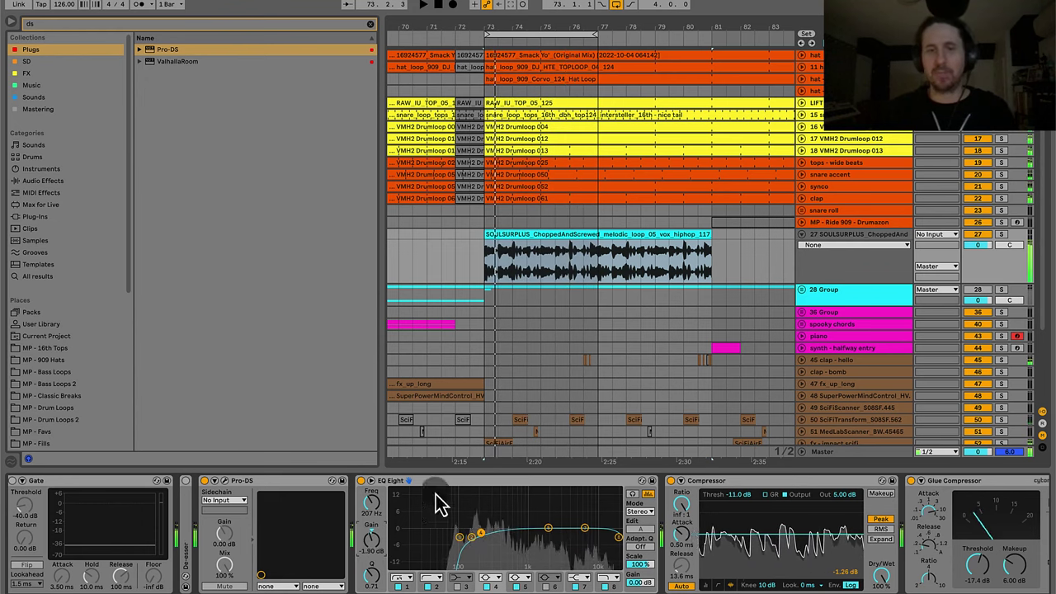
key(space)
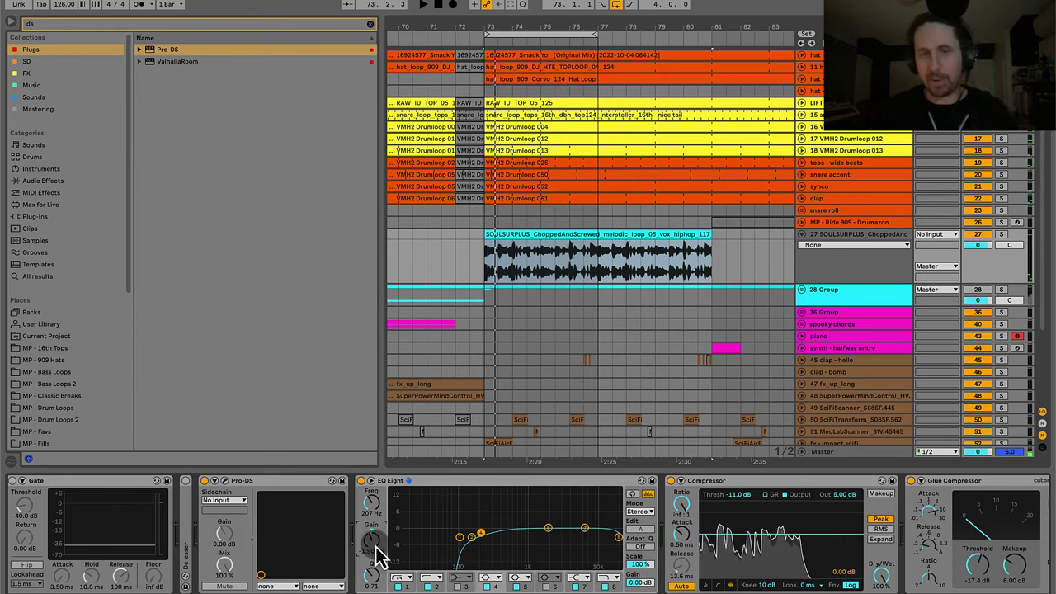
Sweep EQ Eight's filter 5 with a 15 dB boost and Q 0.40, settling it at 1.85 kHz with 2.20 dB gain.
click(546, 527)
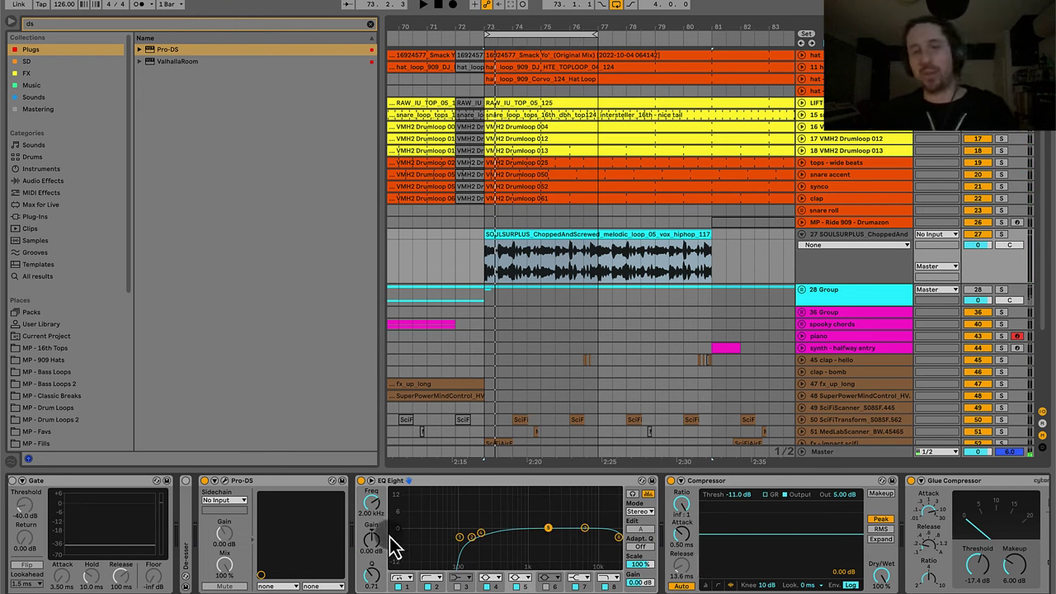
drag(366, 554, 375, 511)
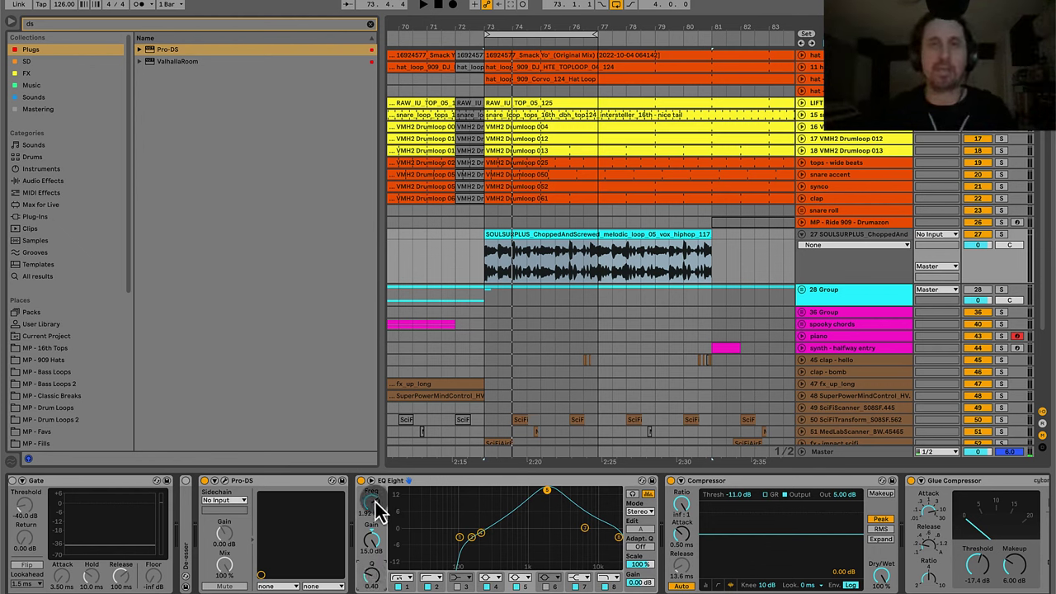
key(space)
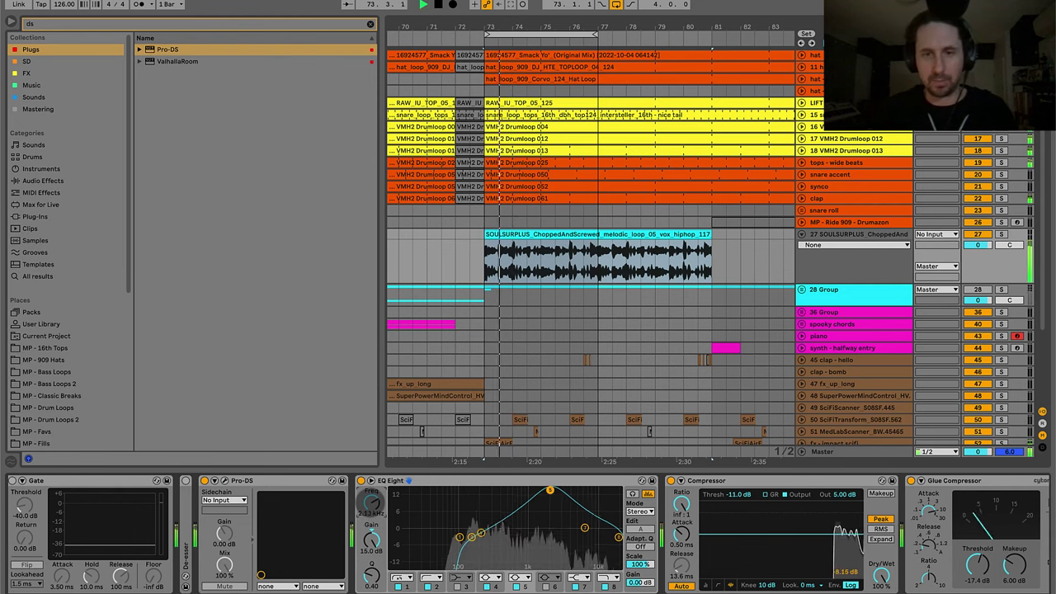
mouse_move(373, 514)
mouse_down()
mouse_move(373, 493)
mouse_move(373, 502)
mouse_up()
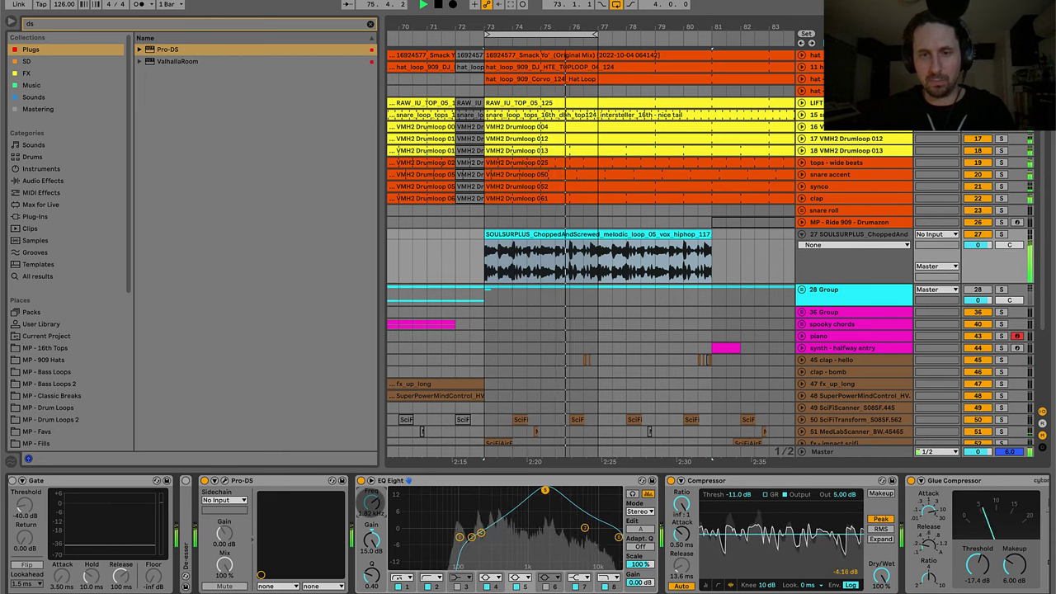
key(space)
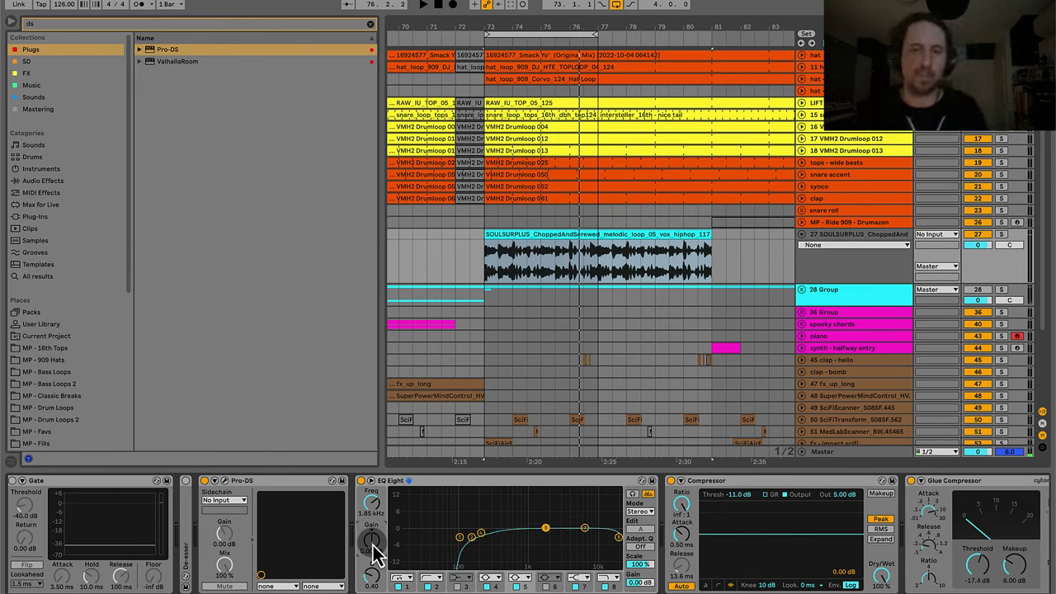
key(space)
drag(373, 555, 373, 548)
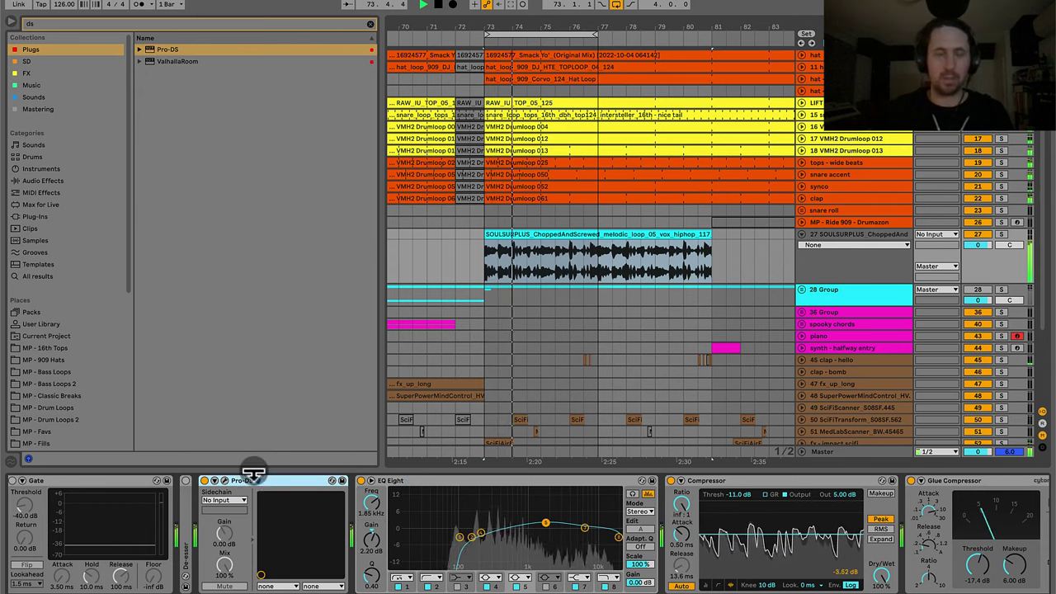
Sweep high-shelf filter 7 with a 15 dB boost during playback, settle it at 6.69 kHz and reset its gain to 0 dB.
click(583, 524)
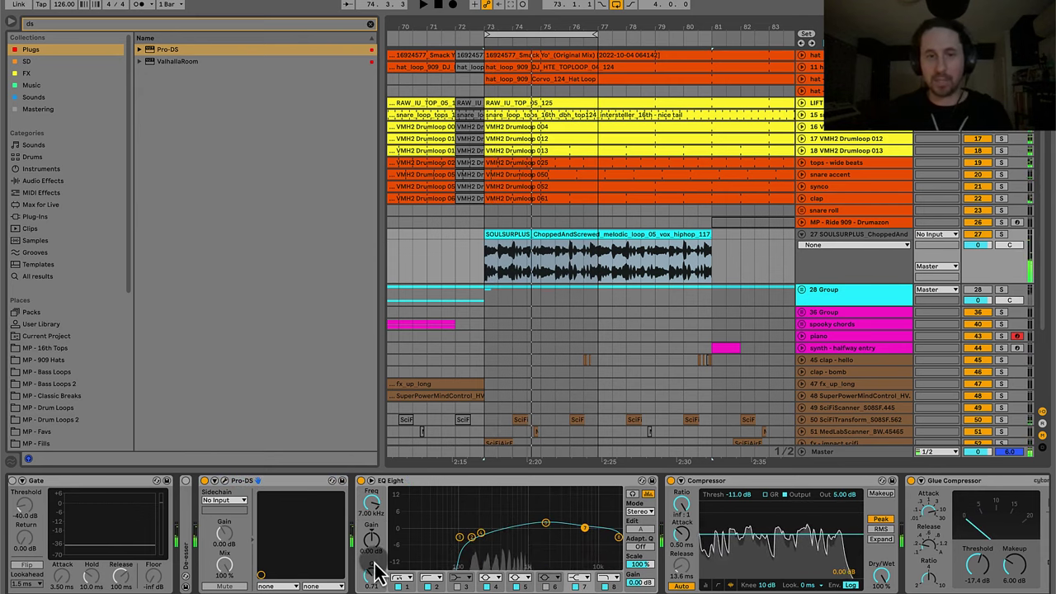
drag(370, 566, 374, 393)
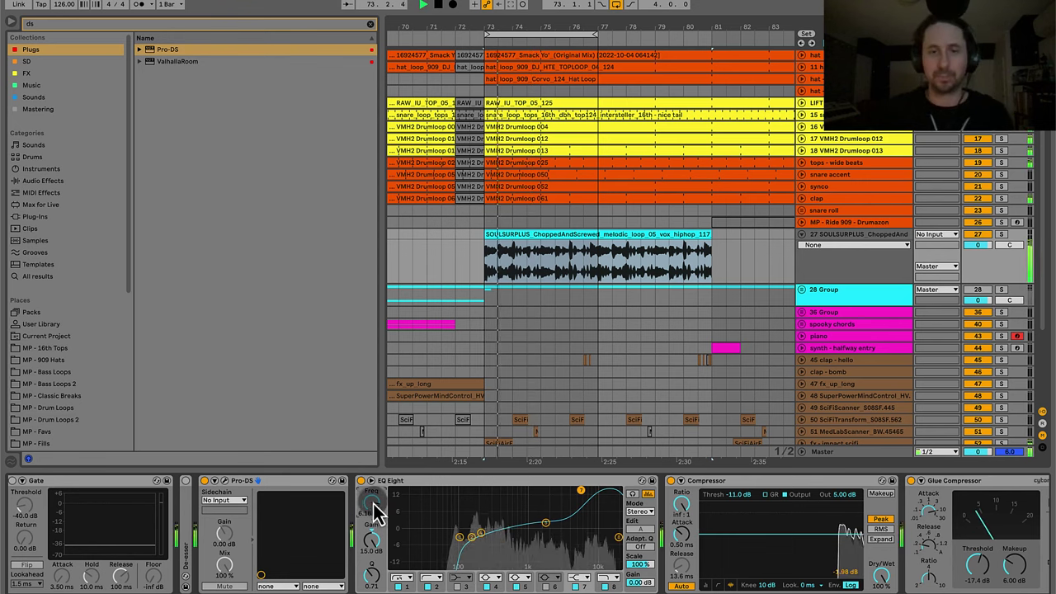
drag(382, 520, 382, 512)
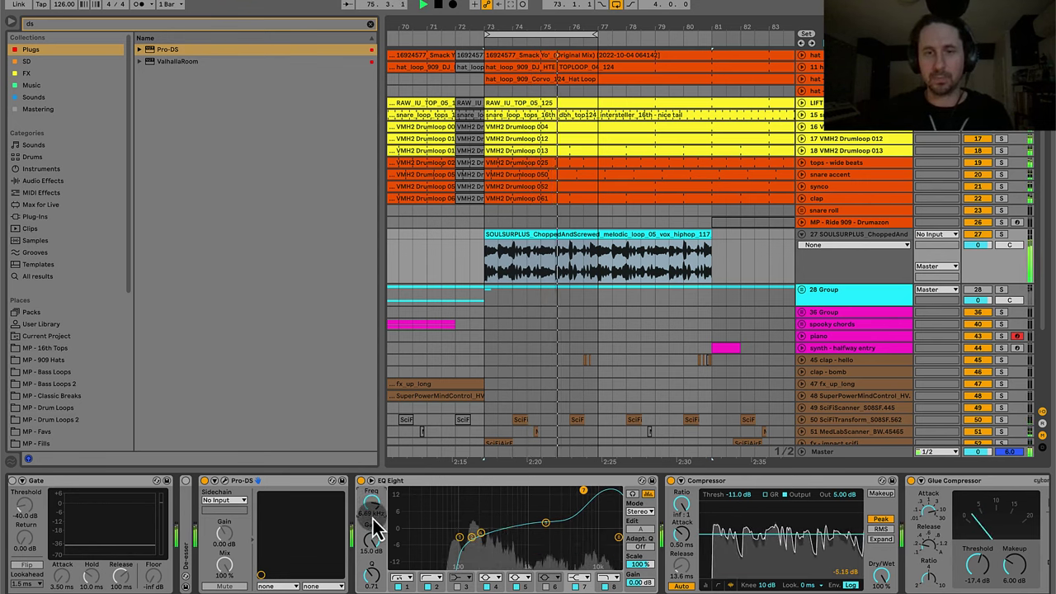
key(space)
drag(371, 541, 373, 544)
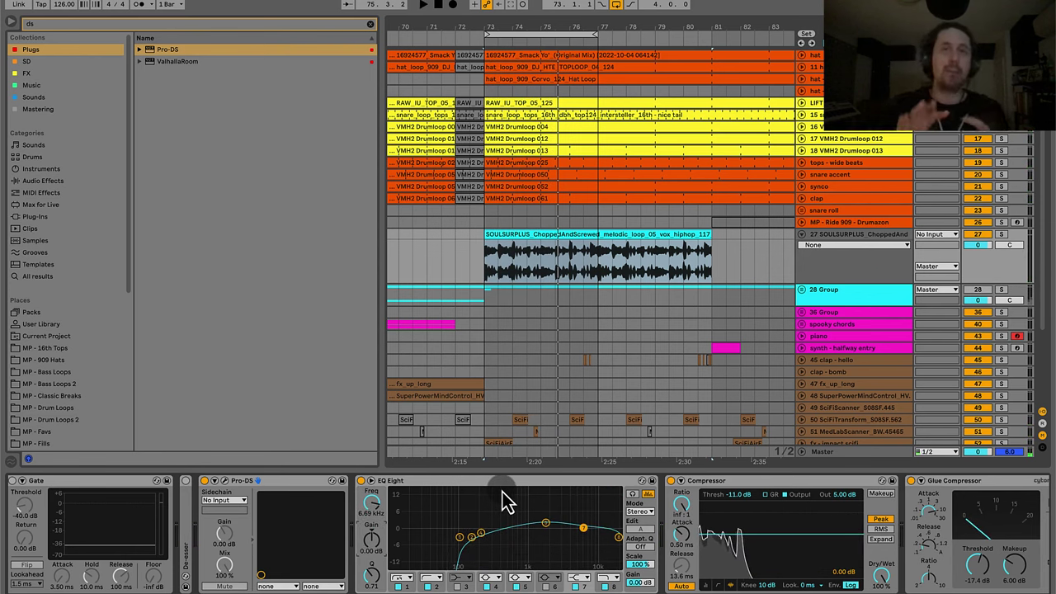
Briefly view the Pro-DS de-esser's interface, close it, and raise filter 7's gain to 2.20 dB during playback.
click(224, 481)
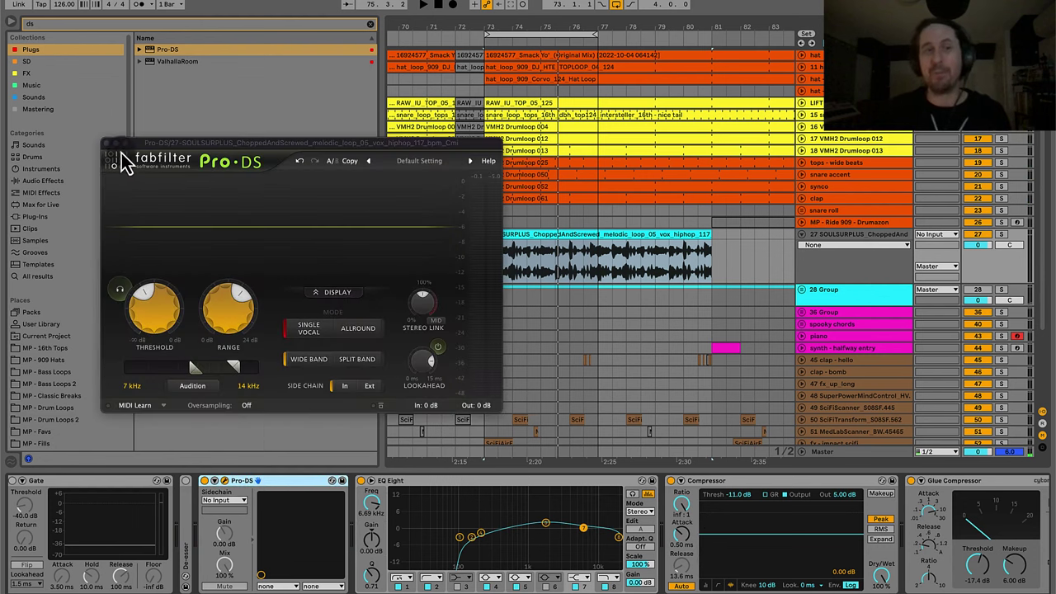
click(116, 143)
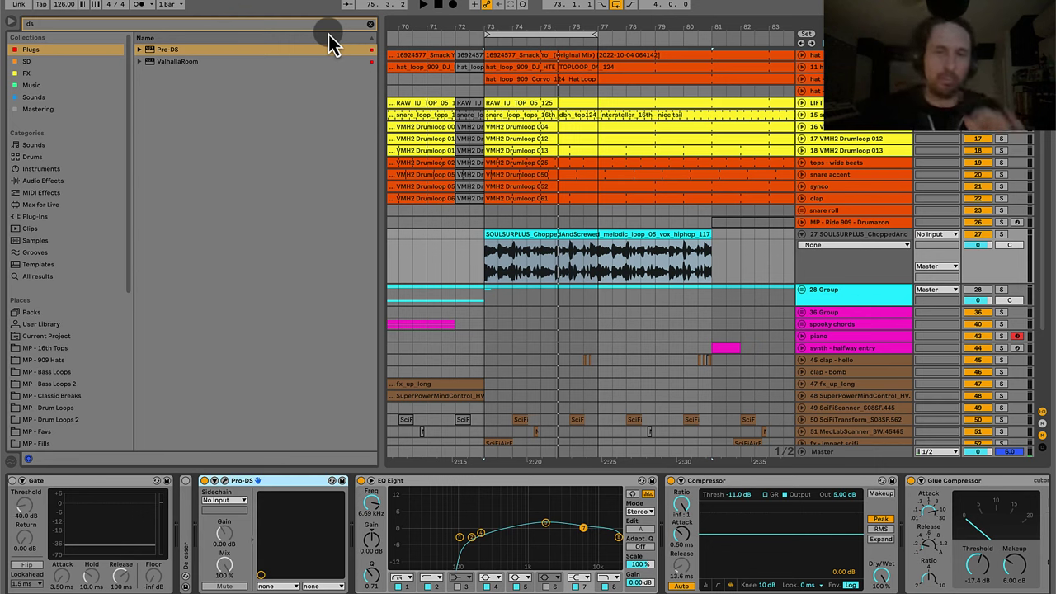
key(space)
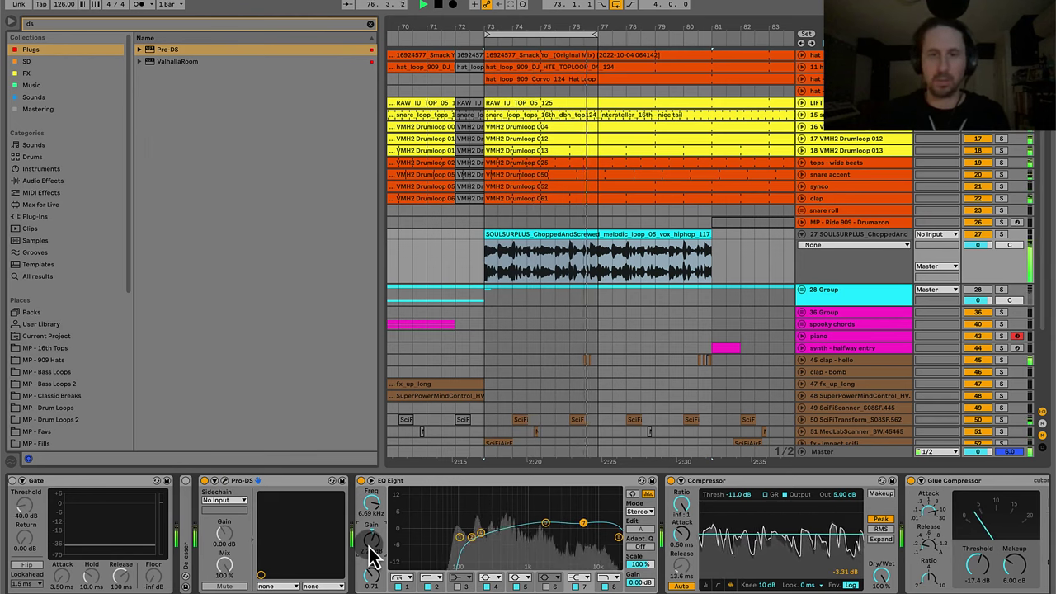
Raise the Pro-DS de-esser's range slightly while the vocal loop plays, and close the plug-in's window.
click(223, 480)
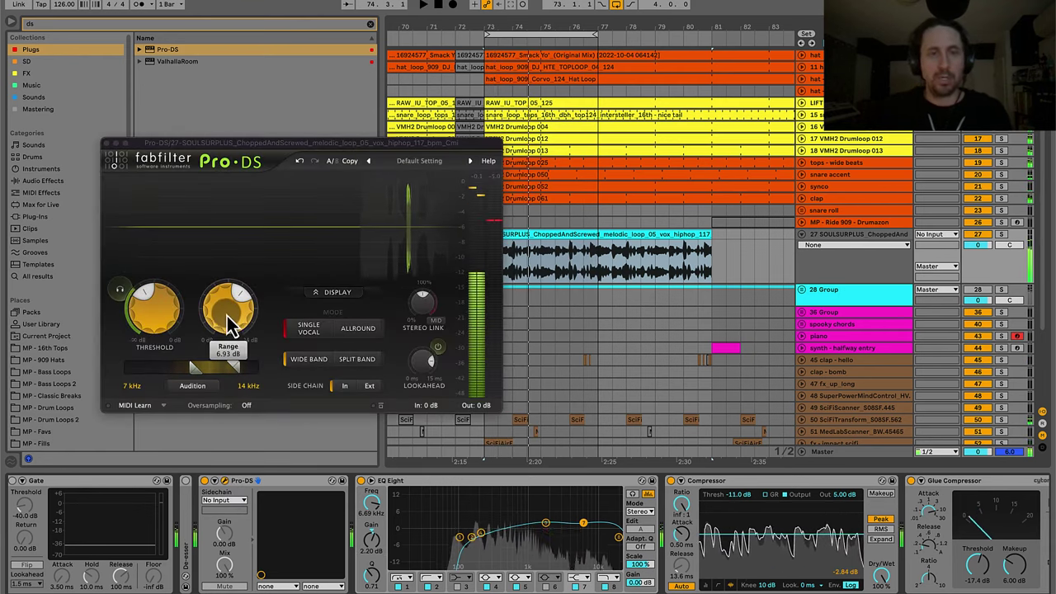
drag(230, 316, 351, 264)
key(space)
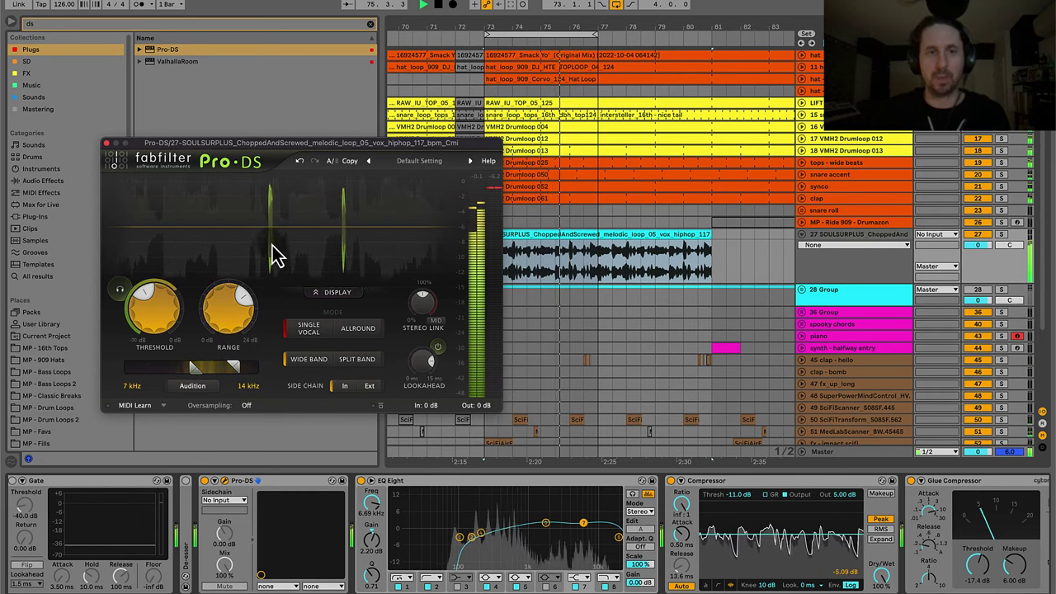
click(105, 142)
Lower EQ Eight's high-cut filter 8 to about 15 kHz by ear and set filter 7's gain to 1.80 dB.
click(489, 492)
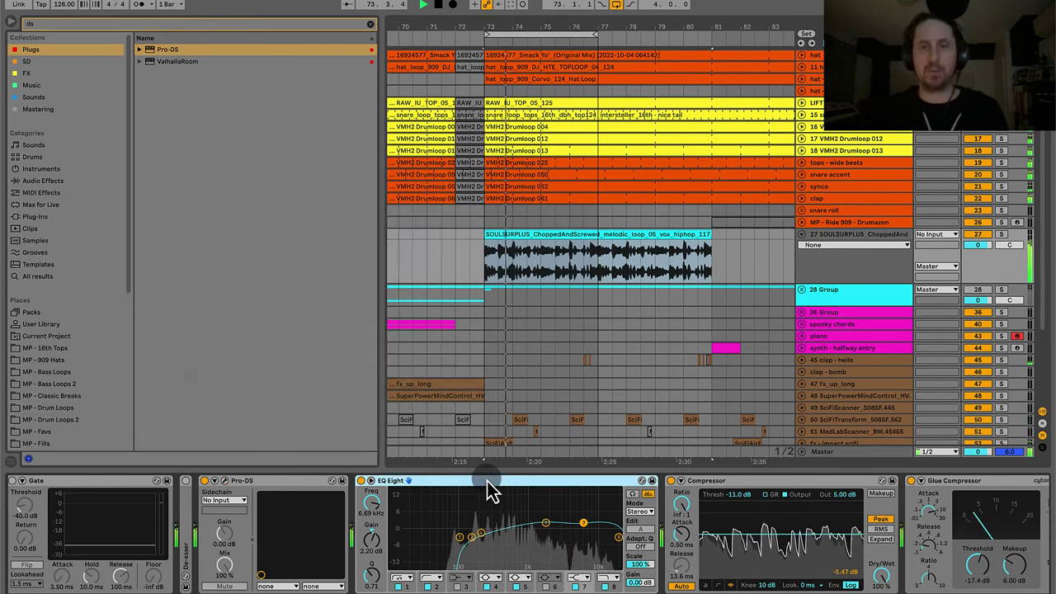
key(space)
click(619, 538)
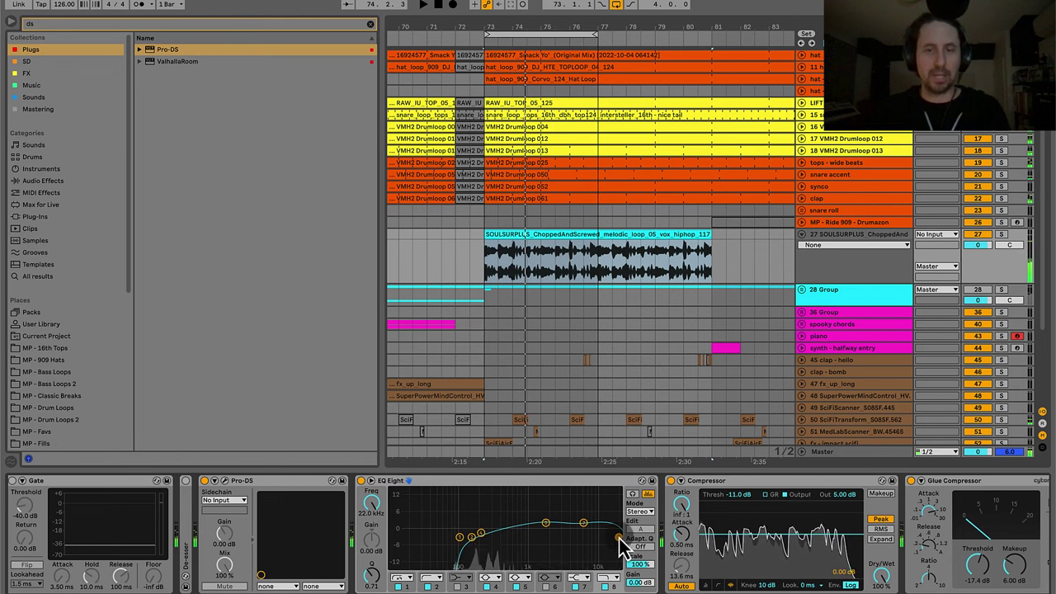
drag(371, 504, 370, 513)
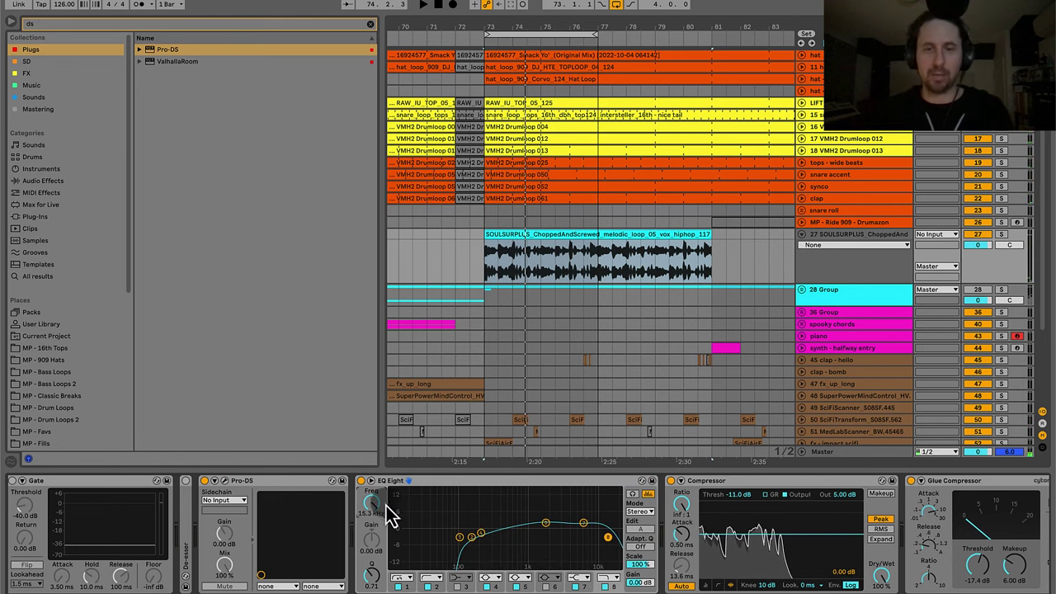
key(space)
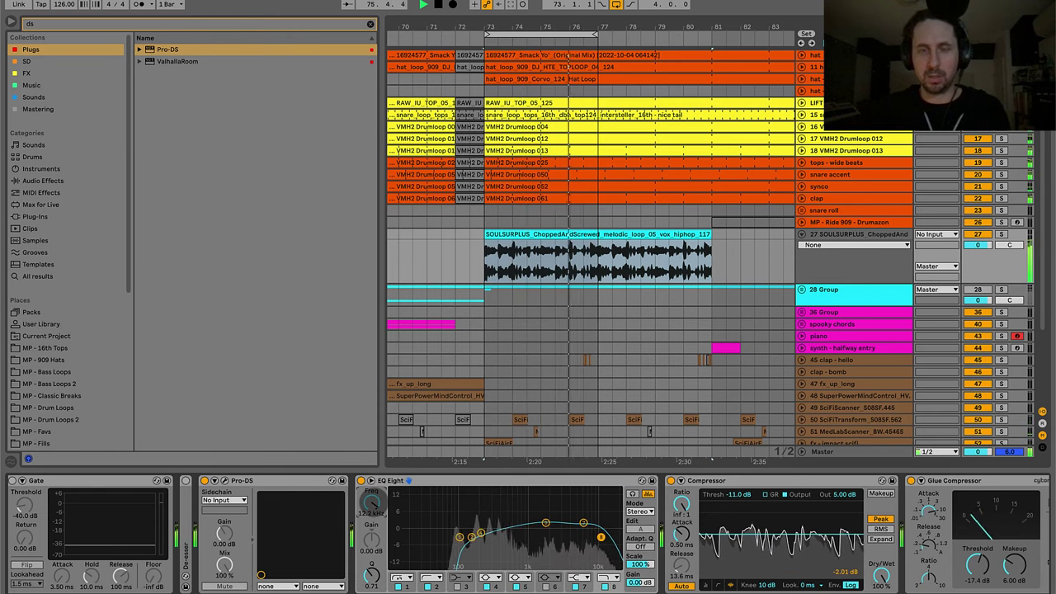
drag(371, 505, 376, 510)
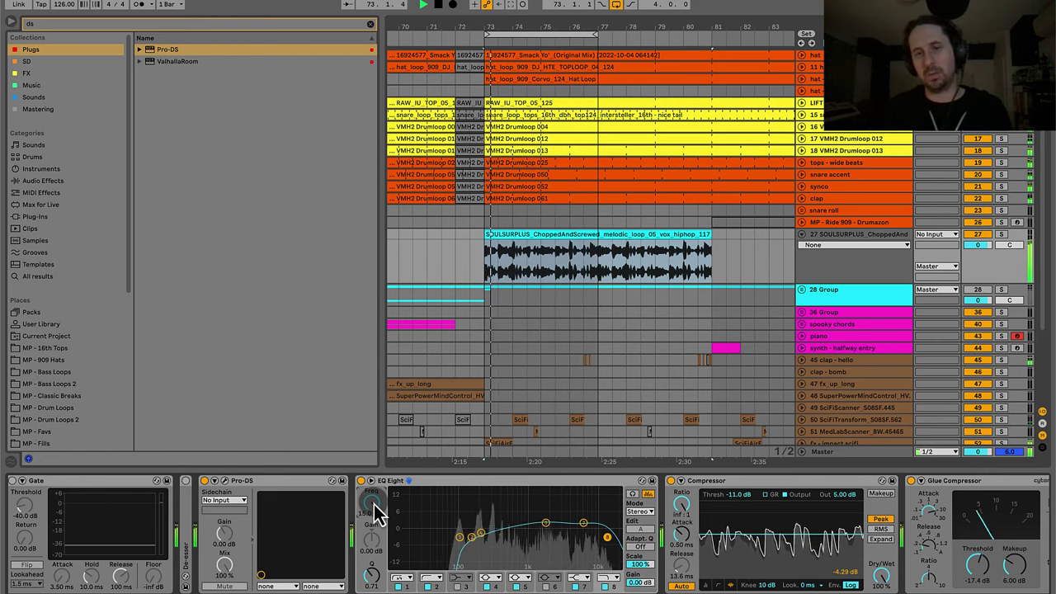
click(583, 524)
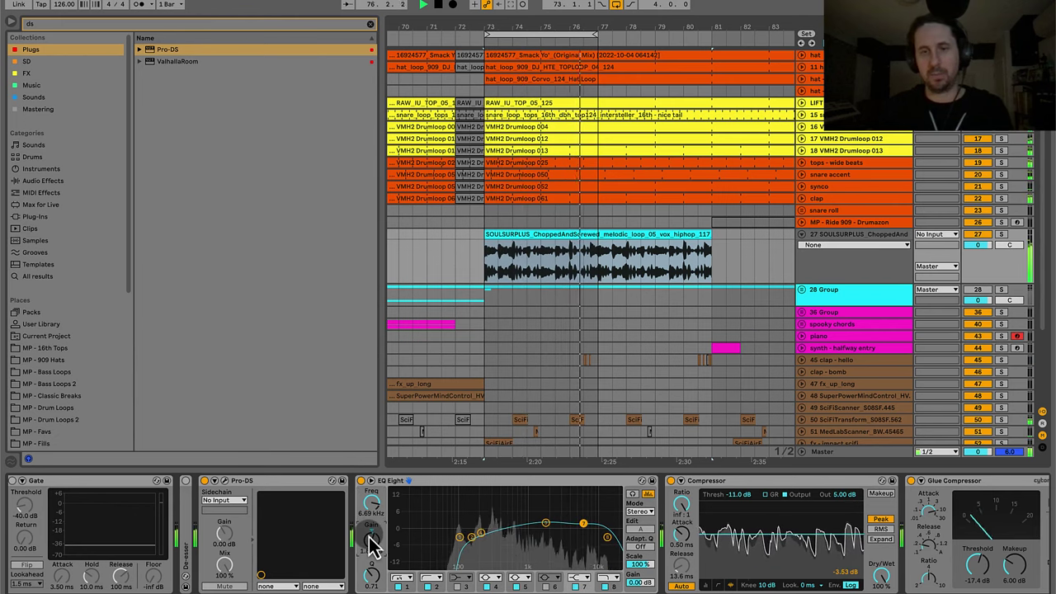
click(518, 481)
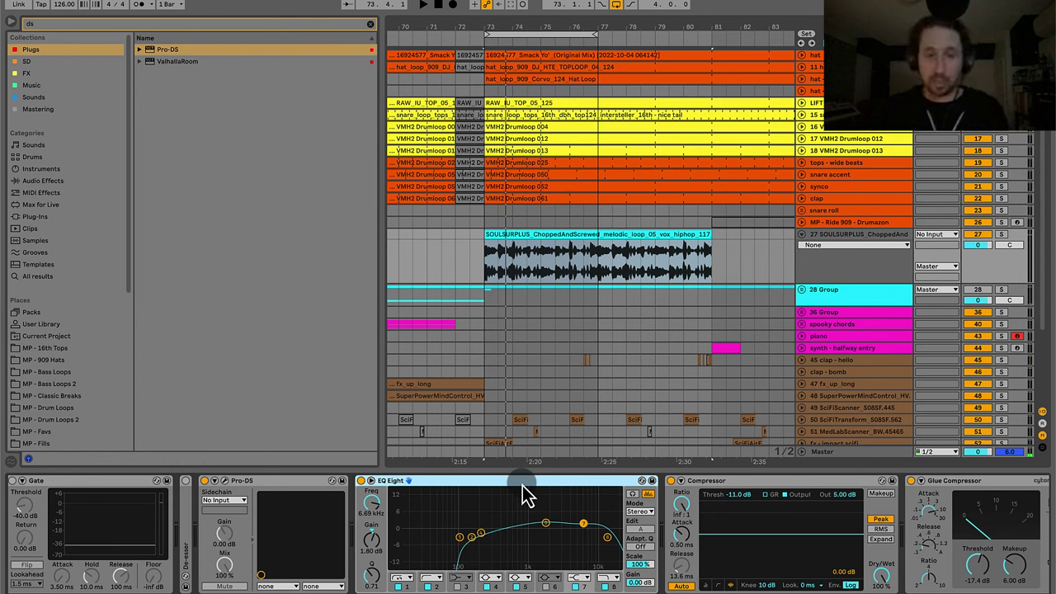
Switch to the Google Docs notes, check the EQ section, and return to Ableton Live.
key(super+Tab)
scroll(363, 413, down, 10)
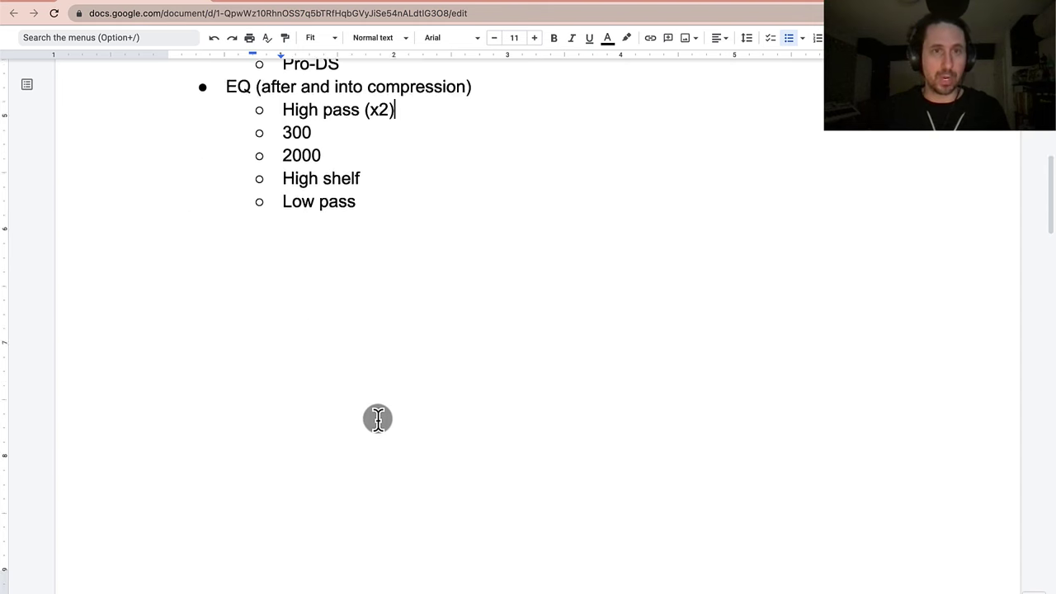
scroll(381, 433, down, 15)
key(super+Tab)
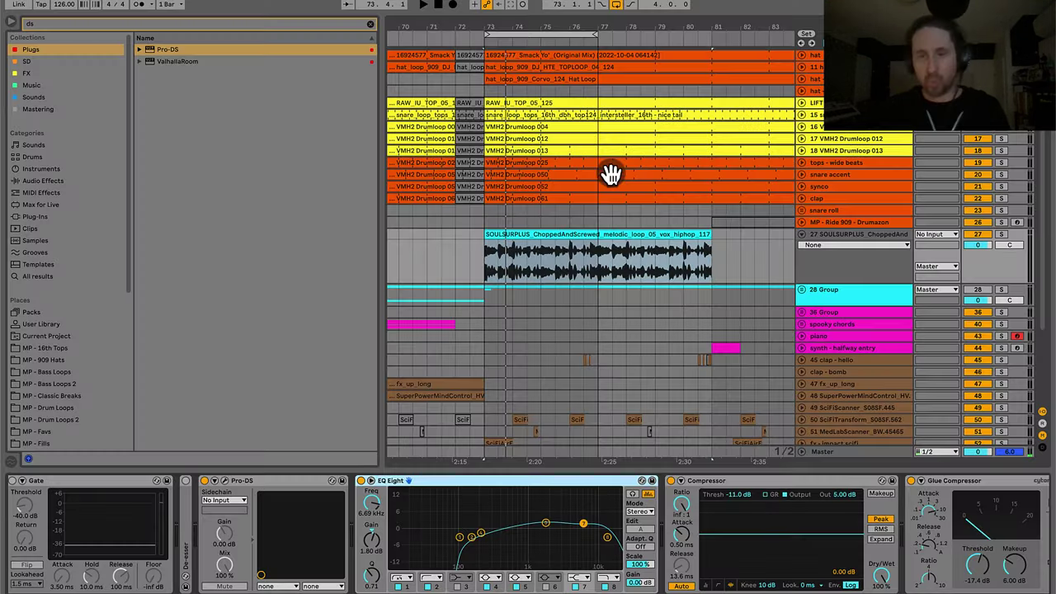
Review the vocal chain's Compressor, Glue Compressor, Limiter and Saturator devices that follow EQ Eight.
scroll(553, 488, right, 3)
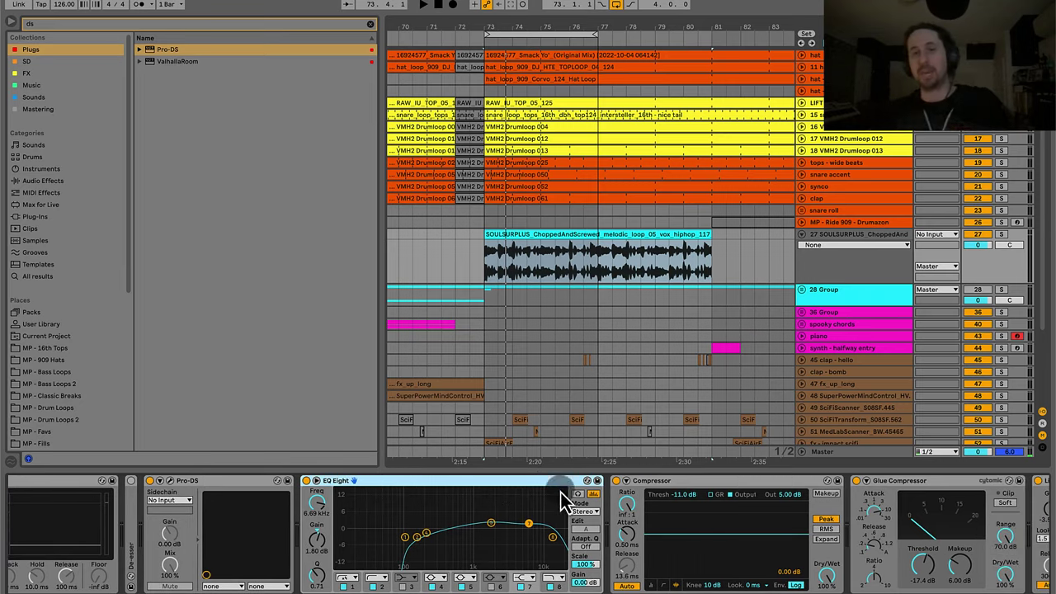
click(648, 488)
scroll(703, 497, right, 10)
scroll(702, 502, right, 5)
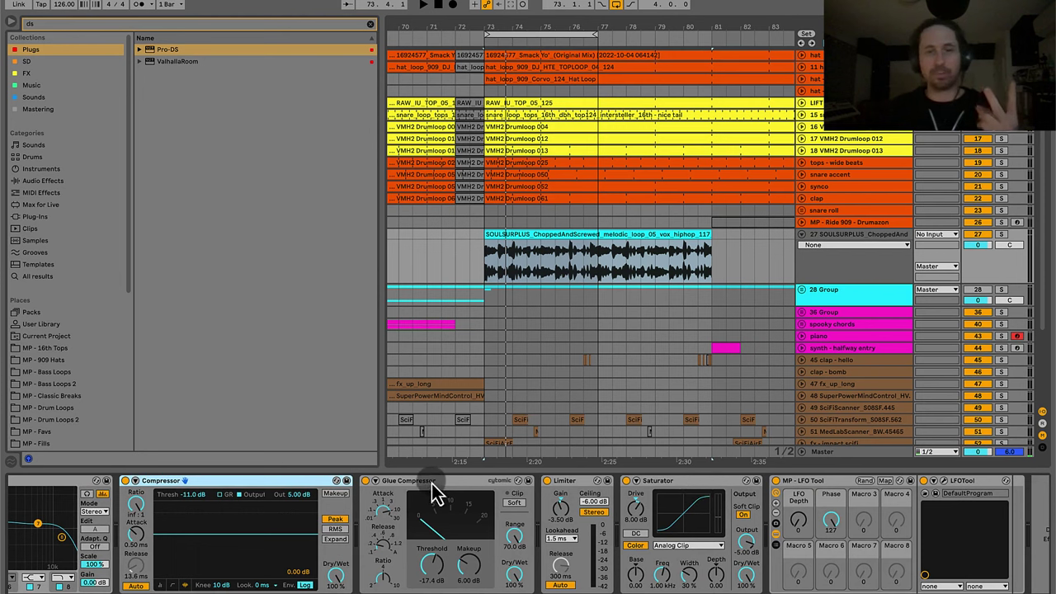
click(196, 485)
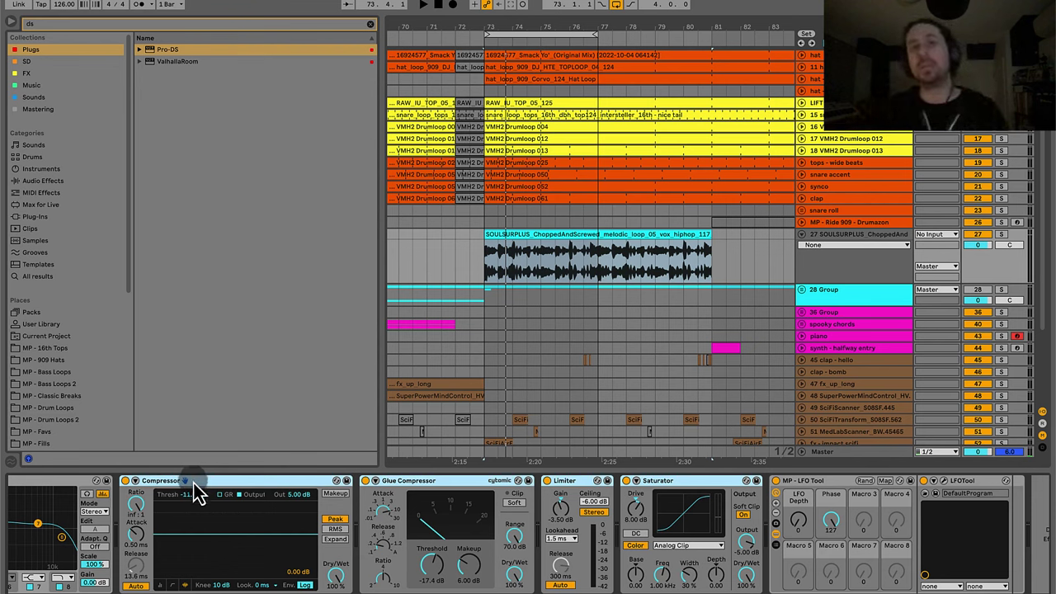
click(686, 504)
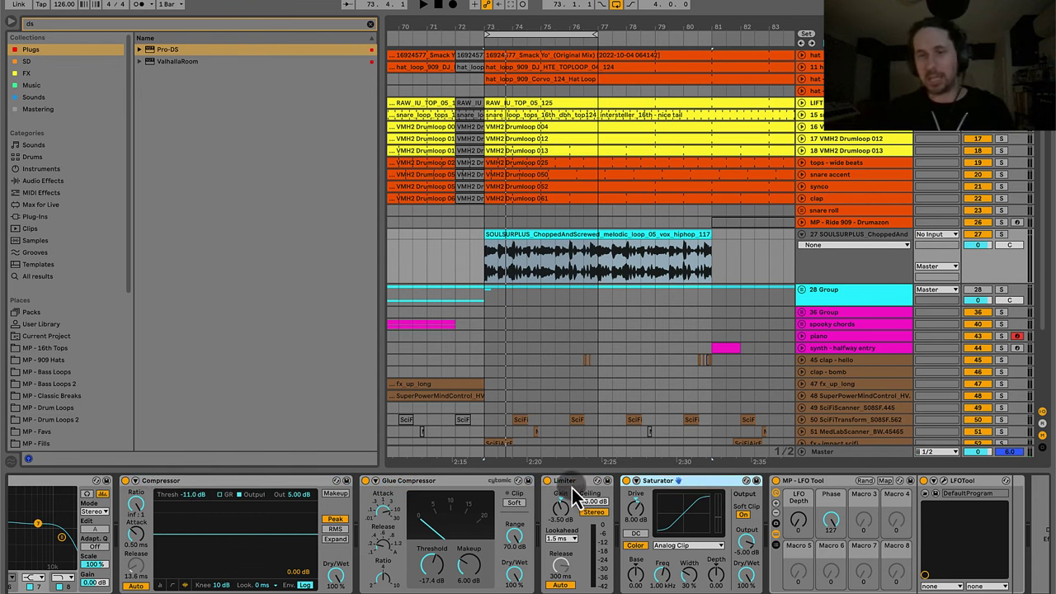
click(269, 484)
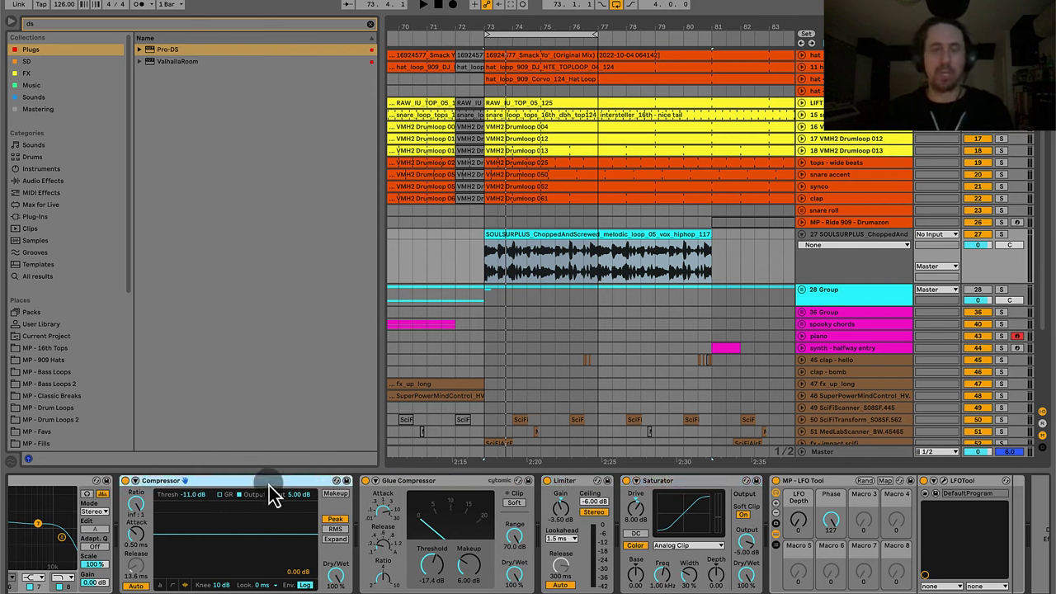
click(561, 486)
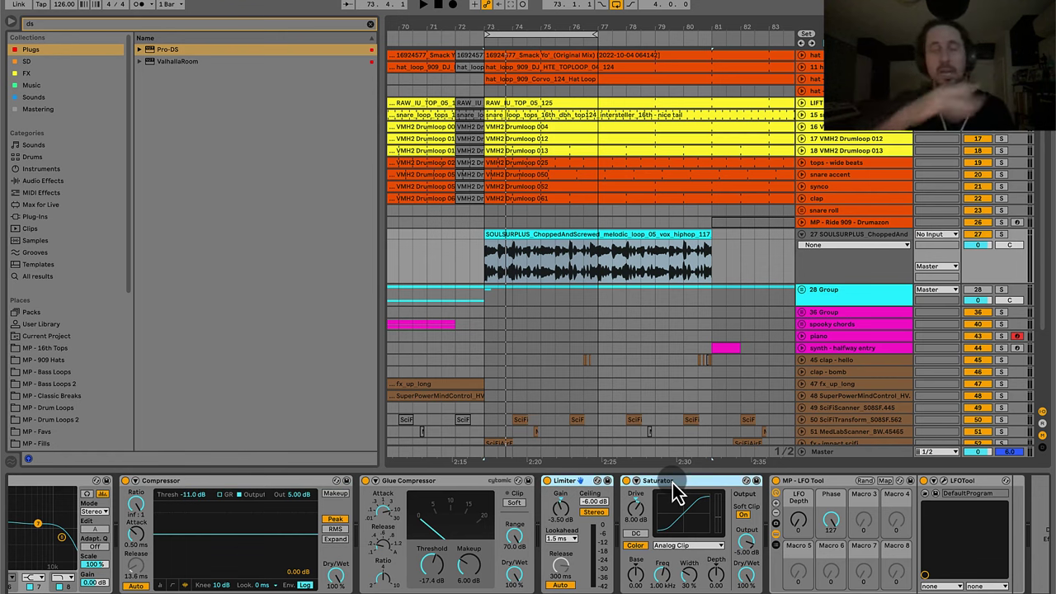
Examine EQ Eight's low-end filters and the boosts of filters 5 and 7 against the Compressor, Glue Compressor, Limiter and Saturator after it.
click(75, 493)
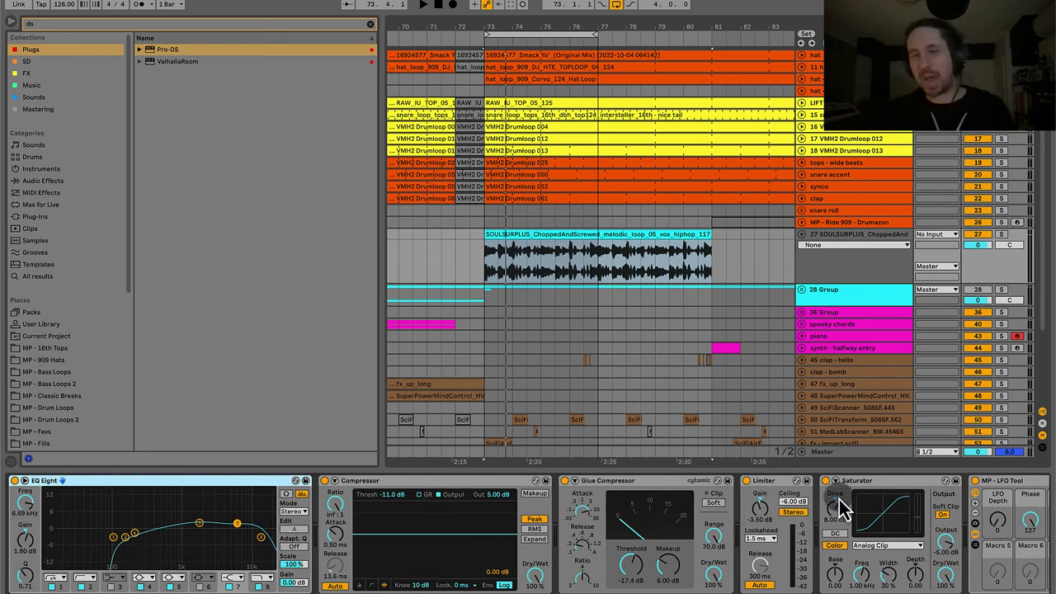
click(907, 482)
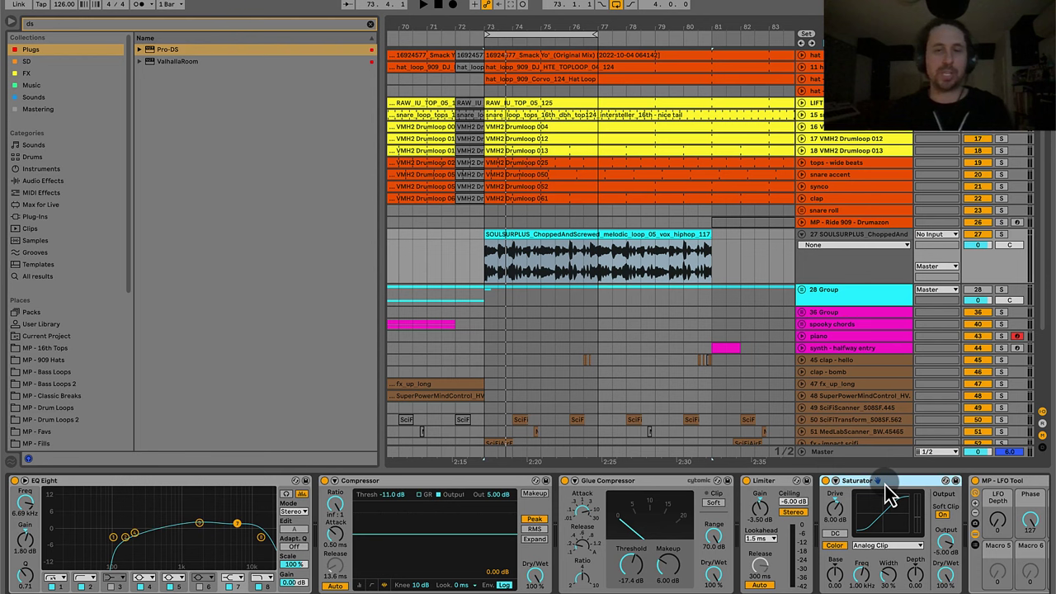
click(452, 493)
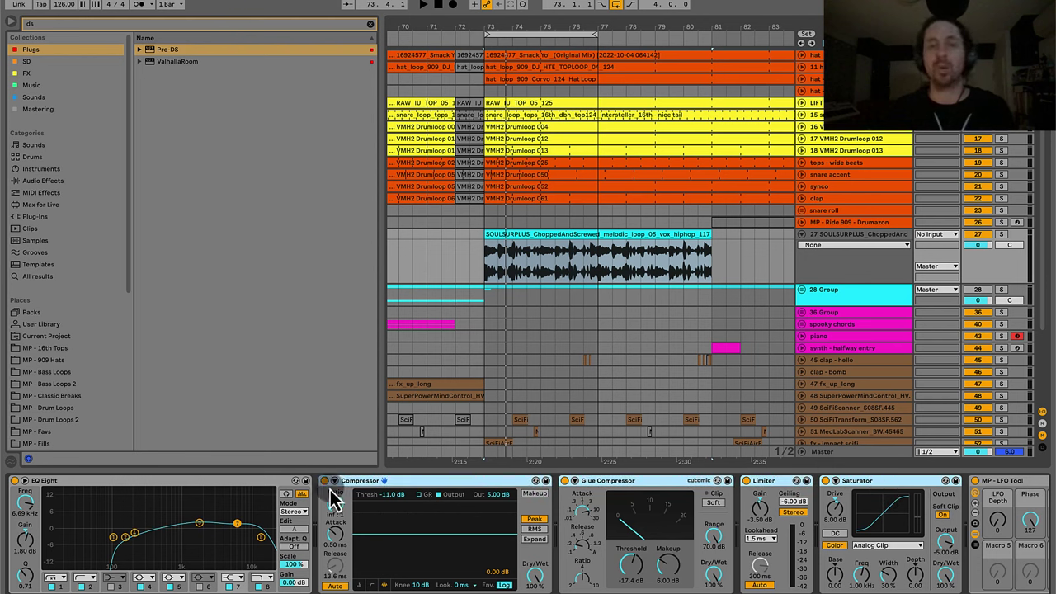
click(231, 480)
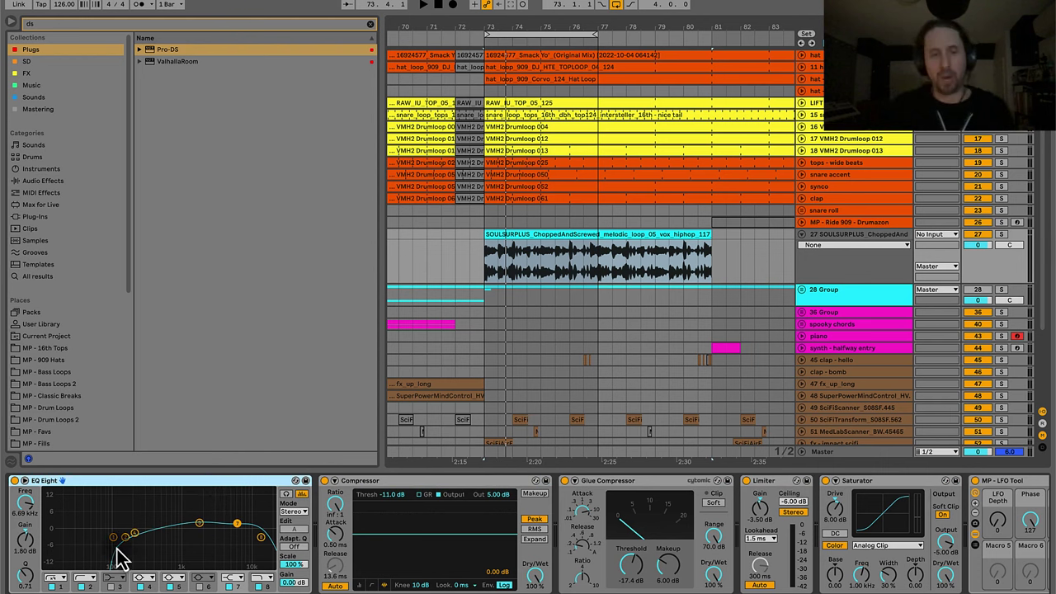
drag(118, 558, 126, 526)
click(199, 524)
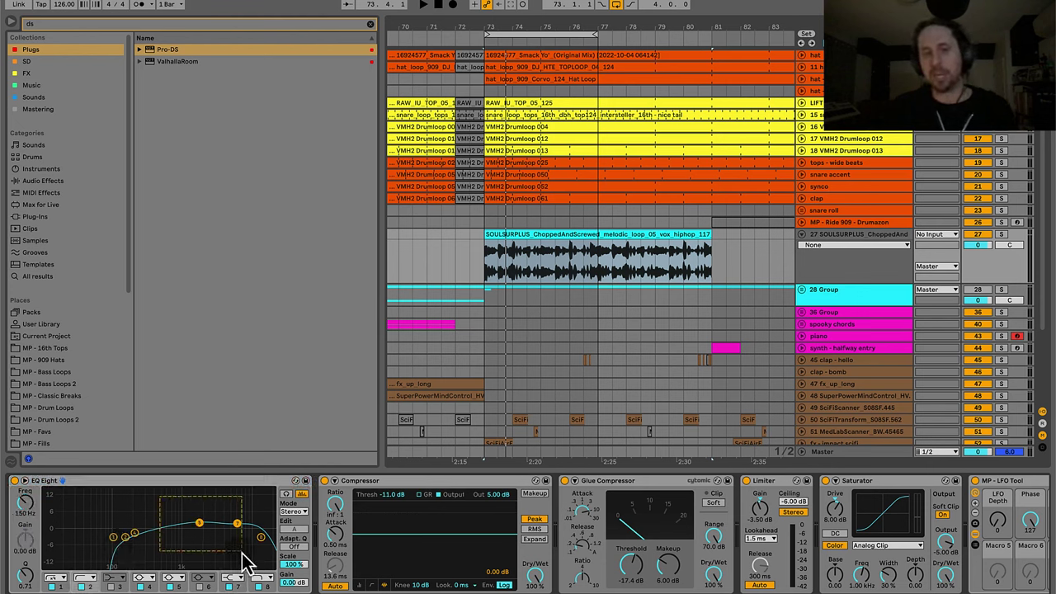
click(211, 481)
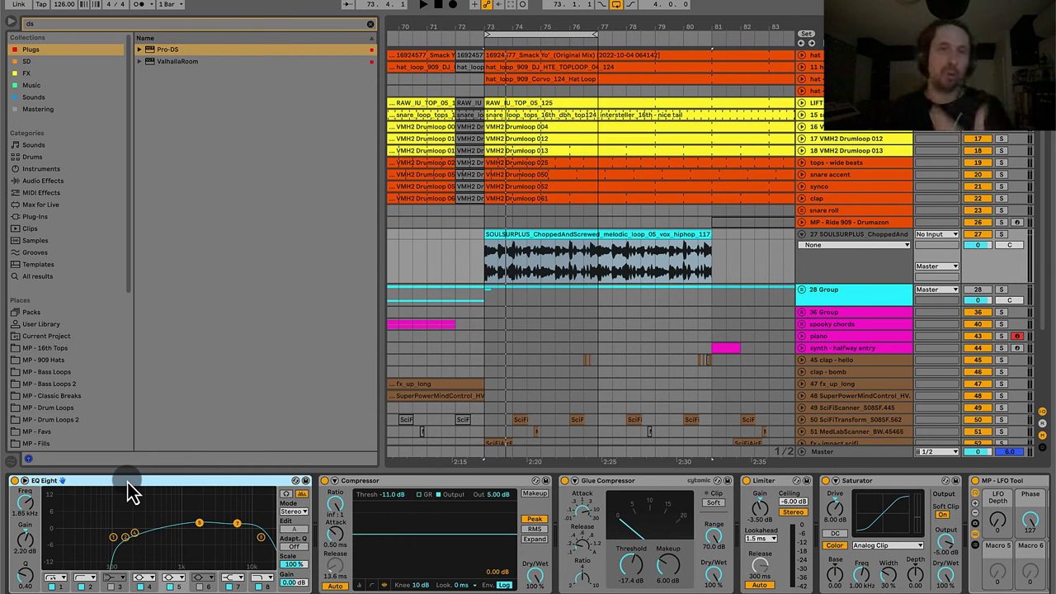
click(472, 507)
click(191, 495)
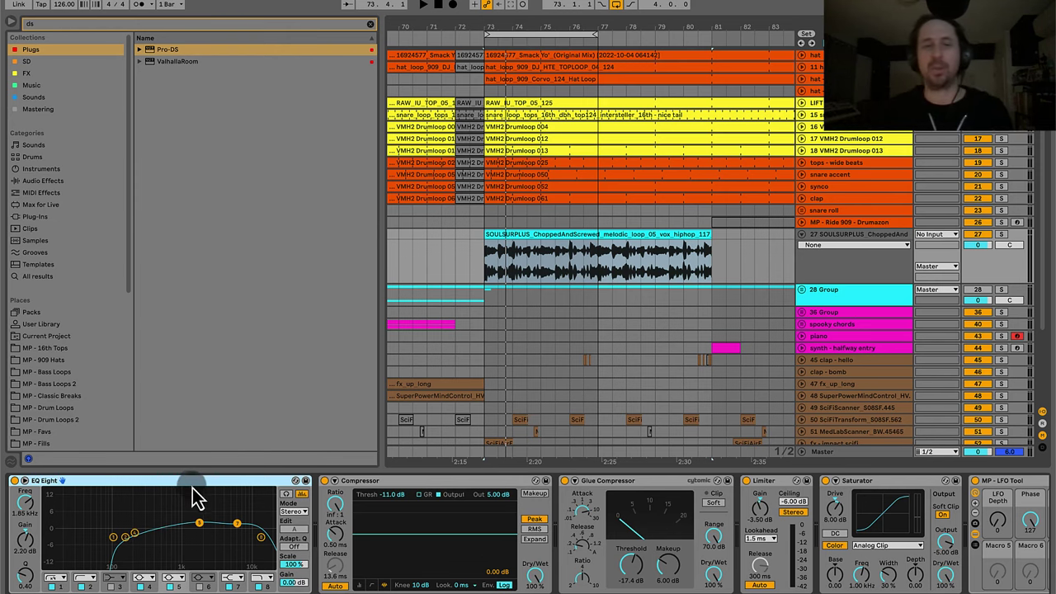
Switch to the Google Docs notes, check the compression, limiting and saturation section, and return to Ableton Live.
key(super+Tab)
scroll(363, 305, up, 3)
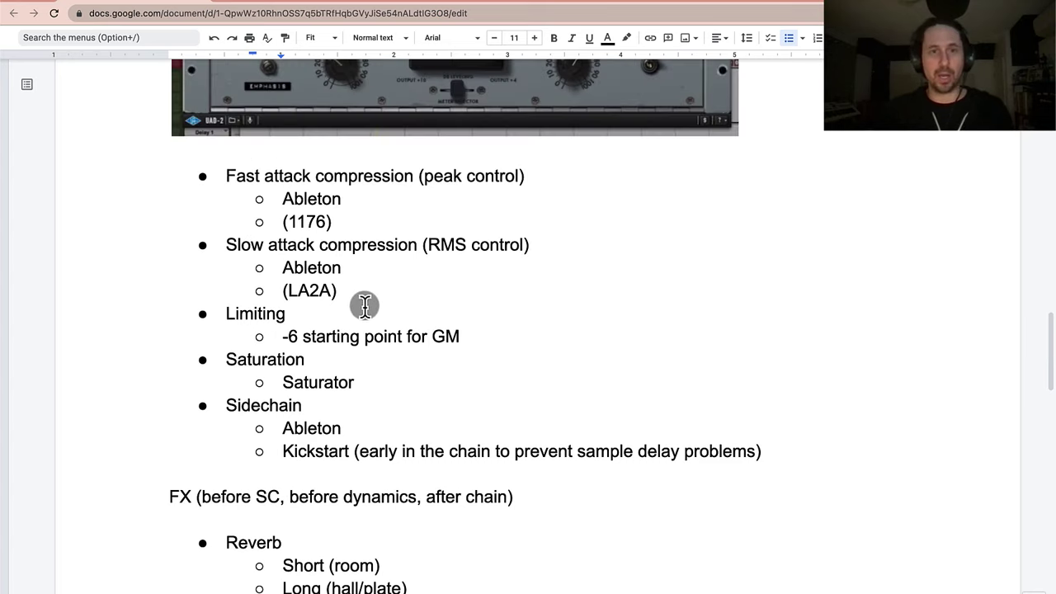
key(super+Tab)
Select the vocal chain's devices through Saturator and play the loop to compare them switched off and on.
click(916, 484)
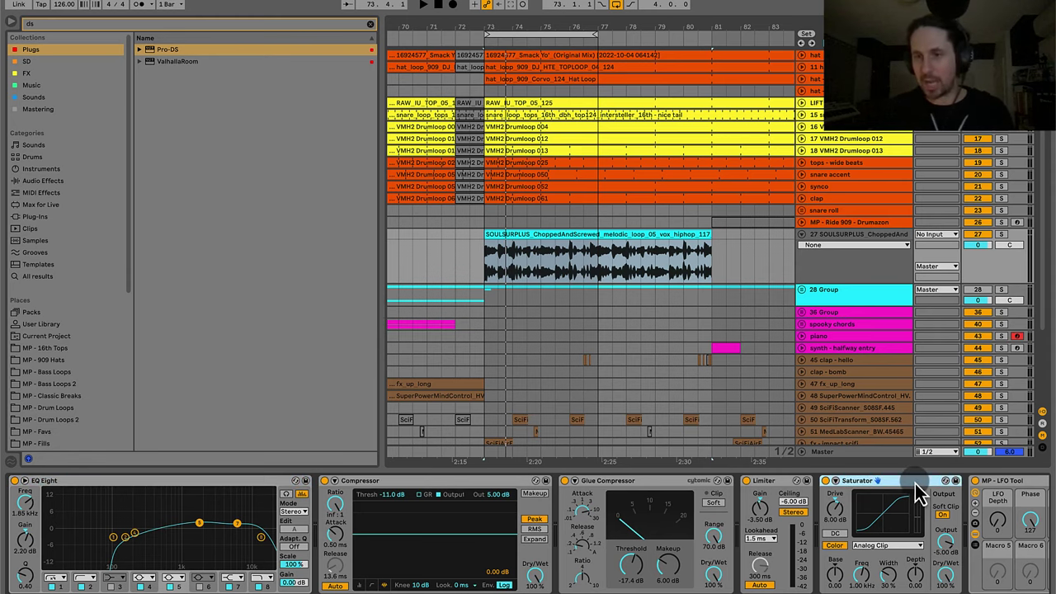
scroll(891, 487, left, 2)
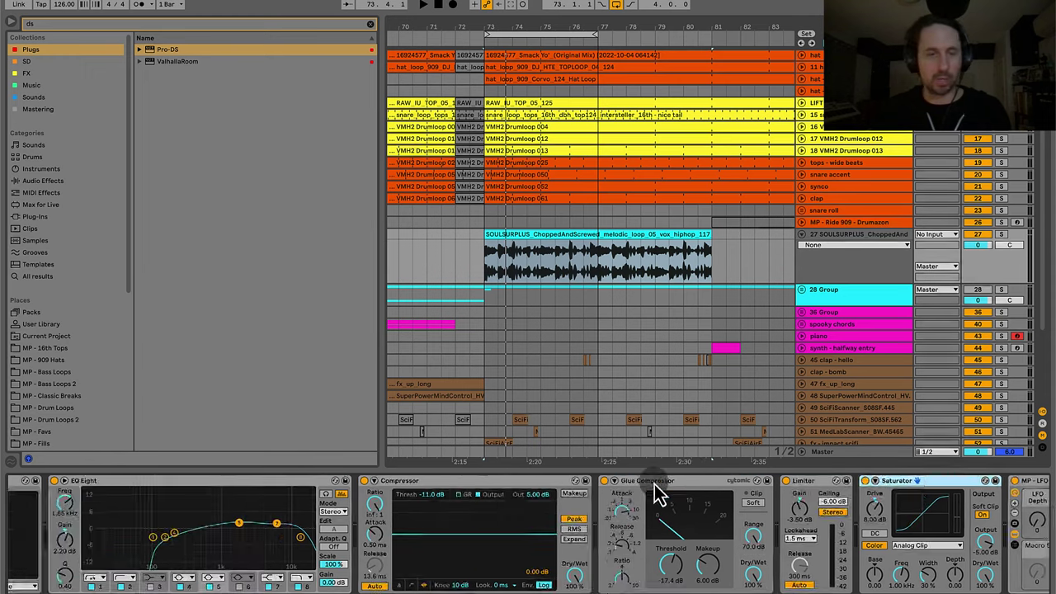
scroll(656, 494, left, 5)
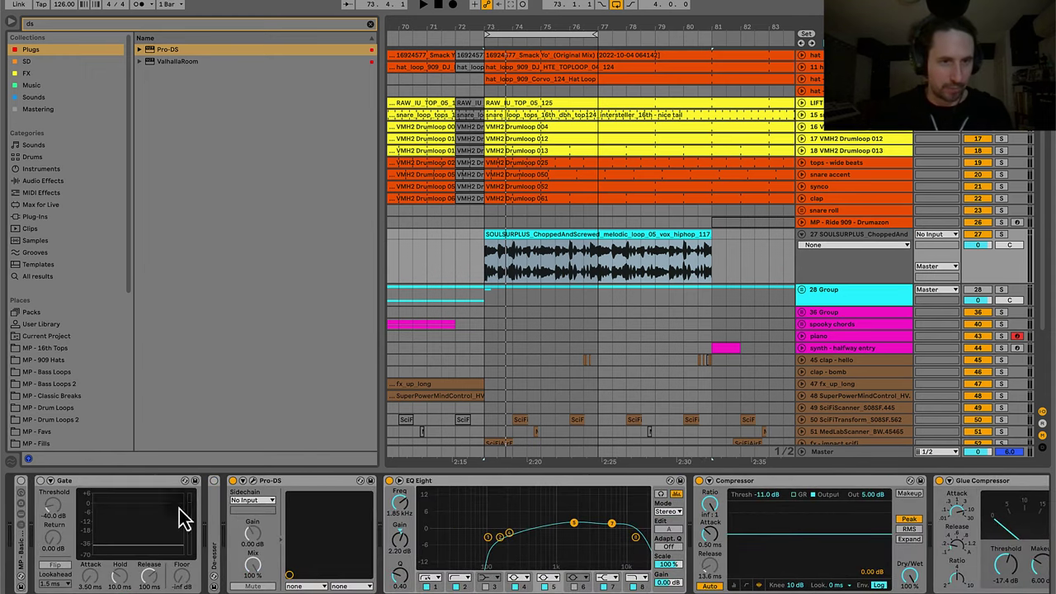
scroll(591, 541, right, 9)
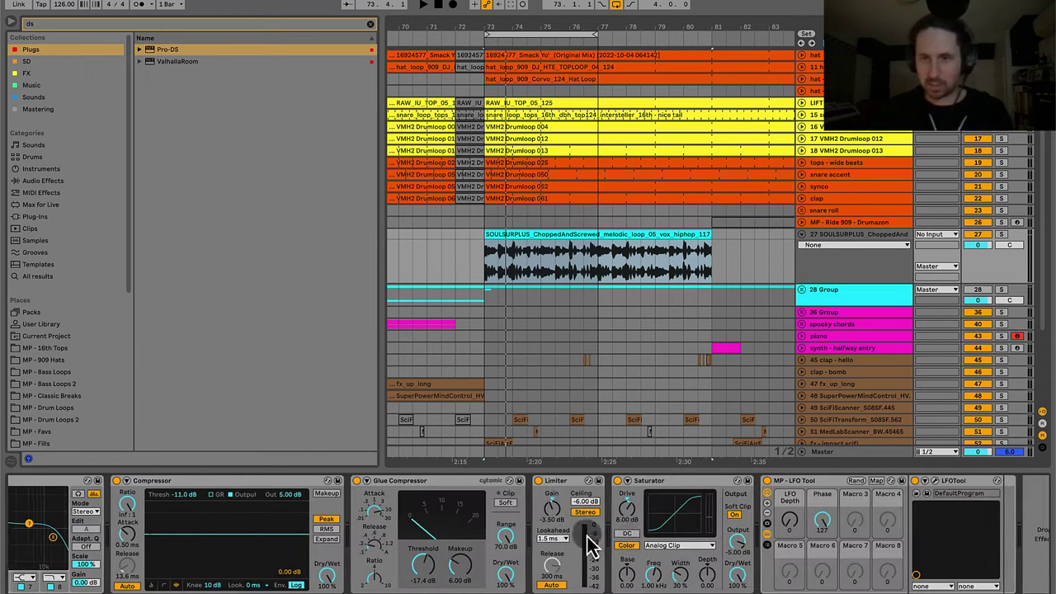
shift+click(660, 483)
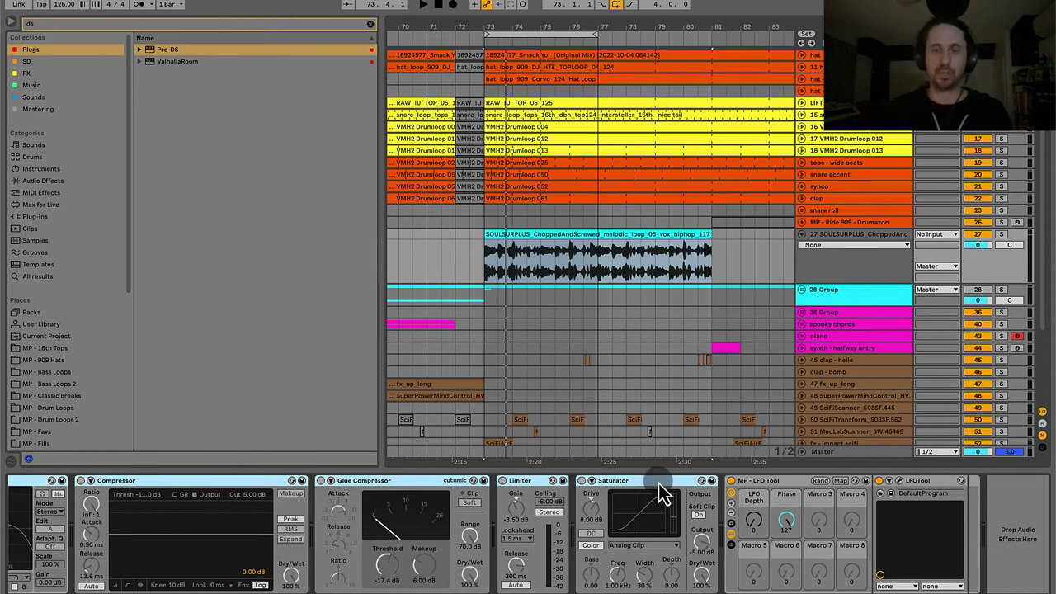
key(space)
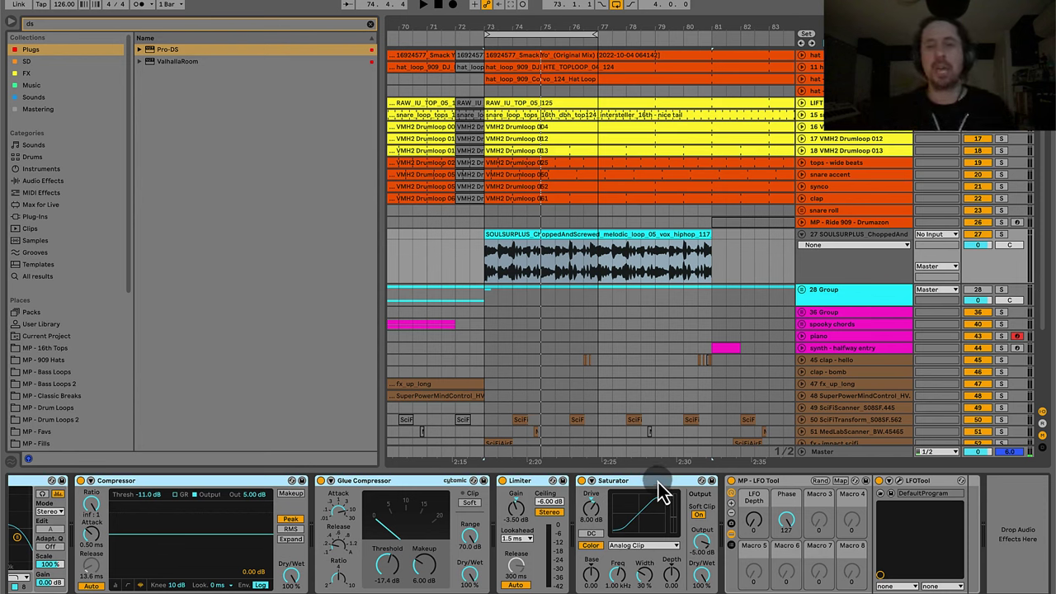
Open LFOTool's window and select the vocal chain's devices from Saturator back to Pro-DS.
click(783, 482)
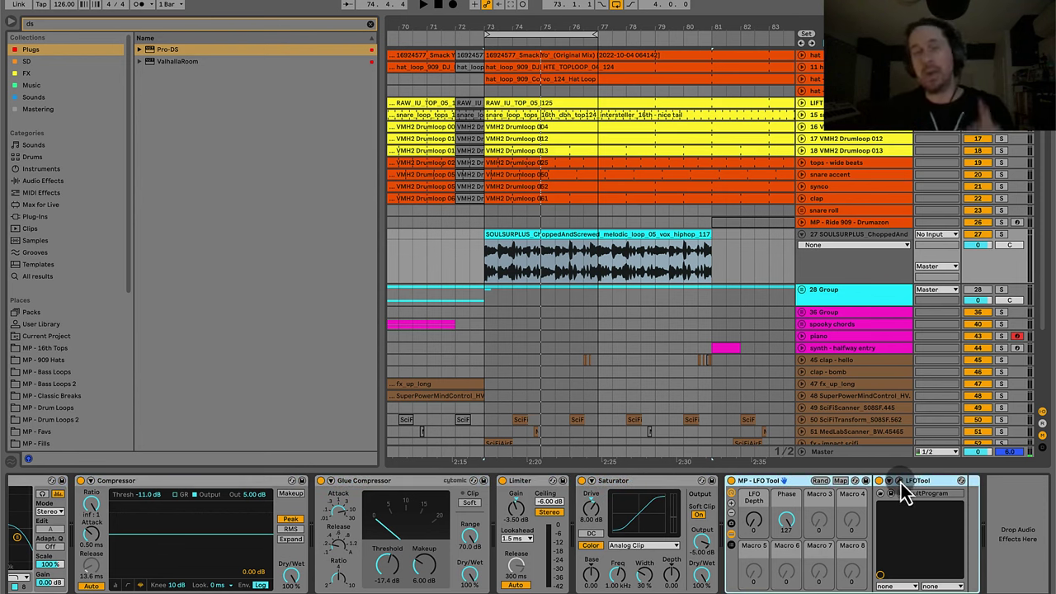
click(899, 482)
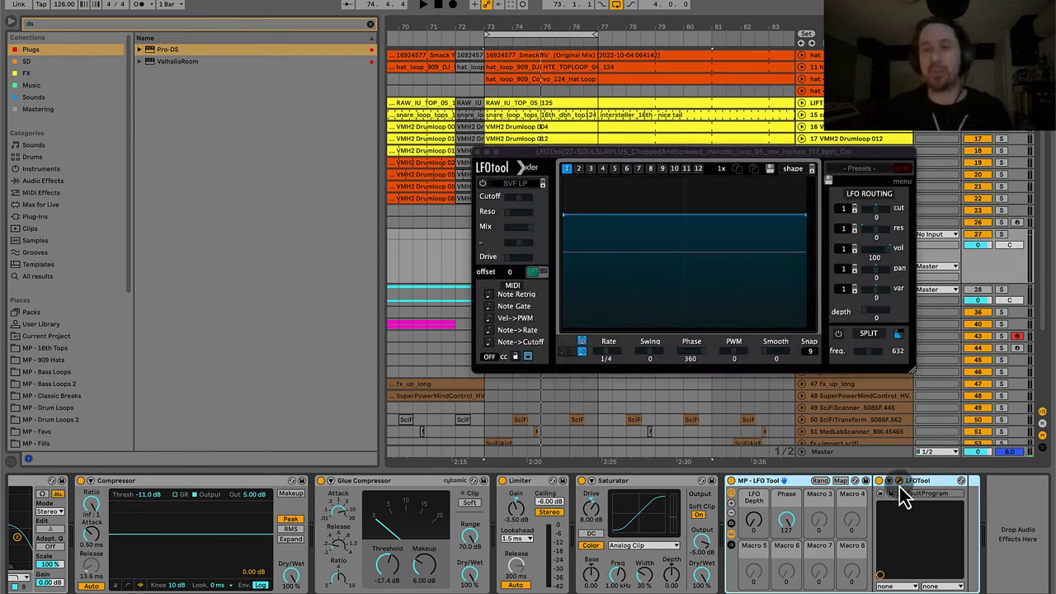
click(625, 485)
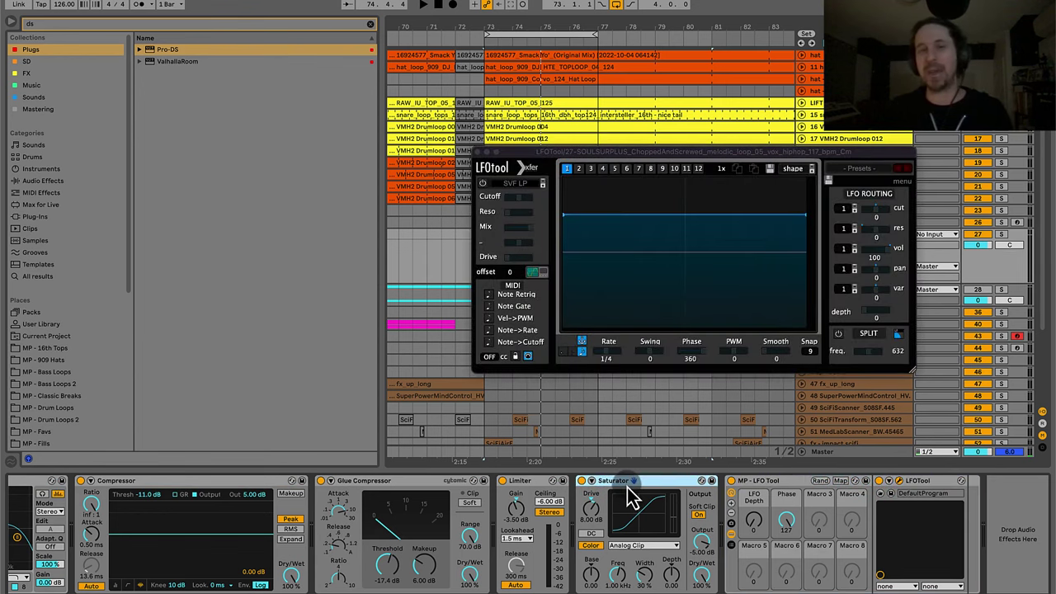
scroll(627, 490, left, 5)
scroll(239, 495, left, 3)
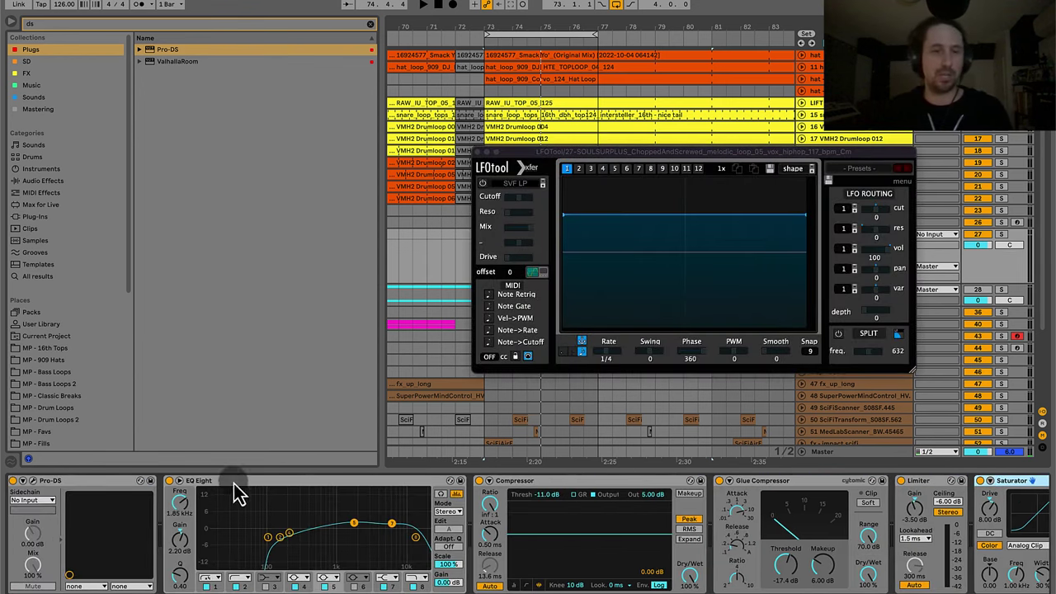
click(148, 482)
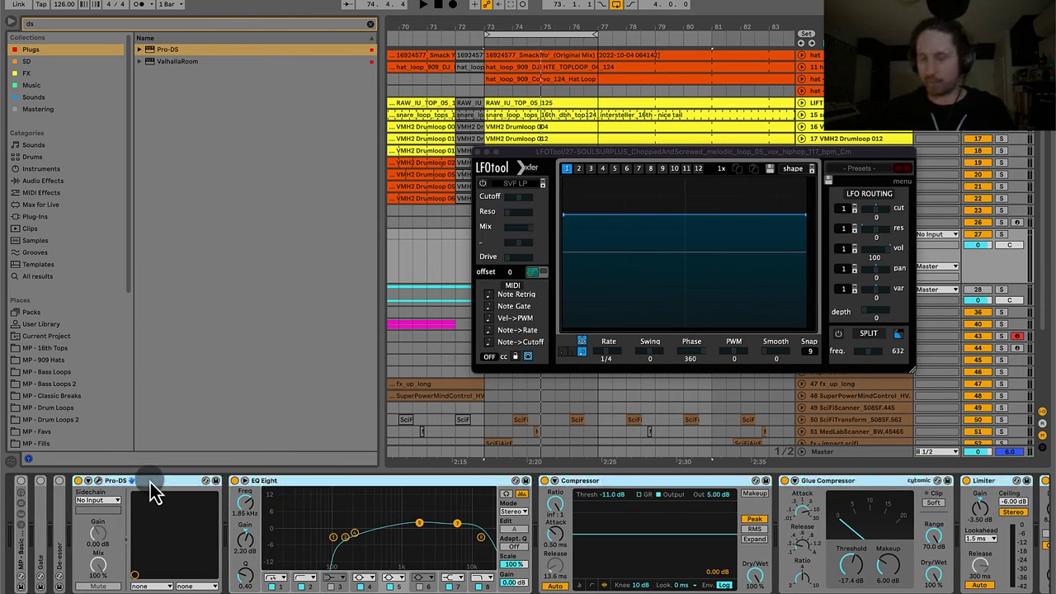
Play the loop with the selected devices bypassed and raise LFOTool's flat curve to mark the unprocessed vocal's peak level.
drag(804, 216, 805, 195)
key(space)
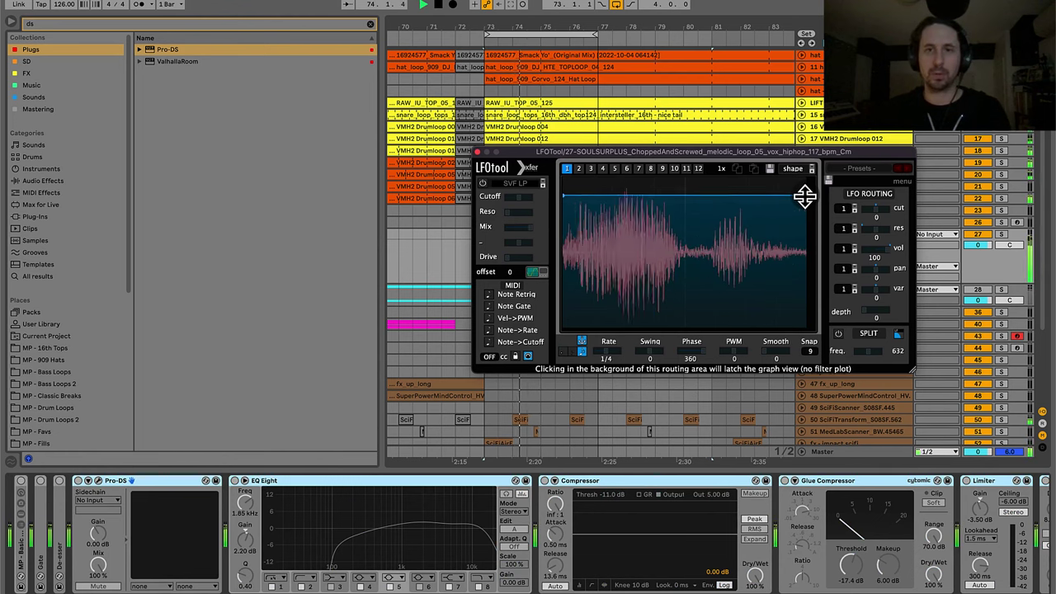
drag(804, 196, 806, 192)
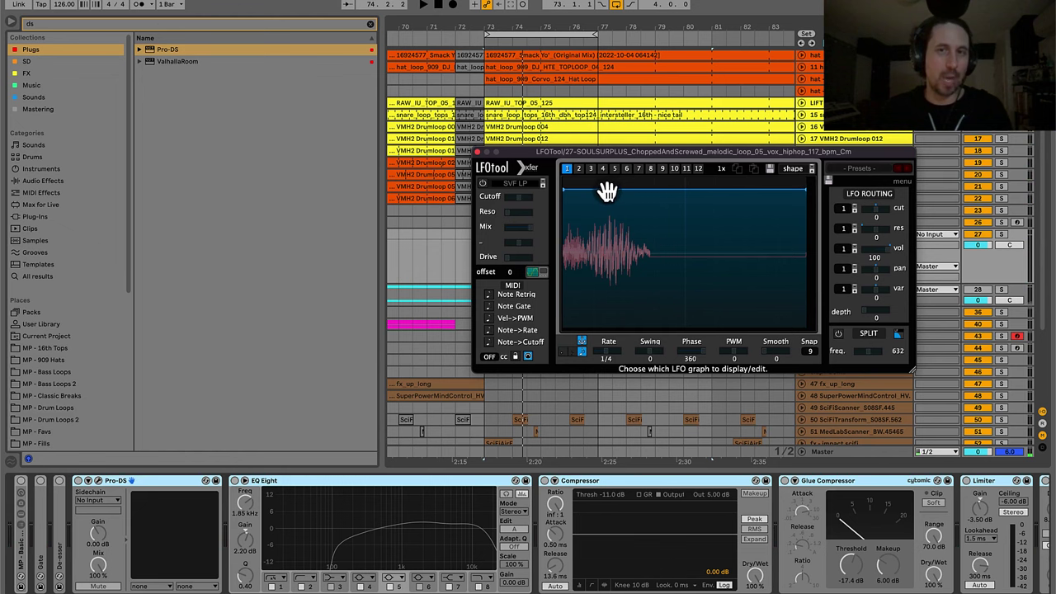
key(space)
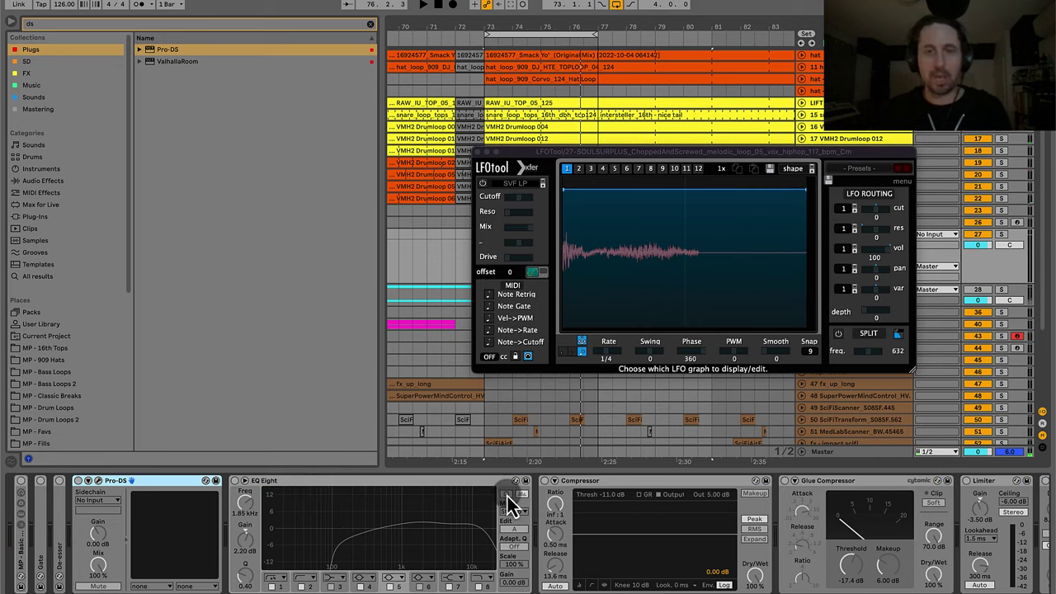
Play the loop with the selected devices re-enabled and lower LFOTool's flat curve to the processed vocal's peak level.
scroll(512, 503, right, 8)
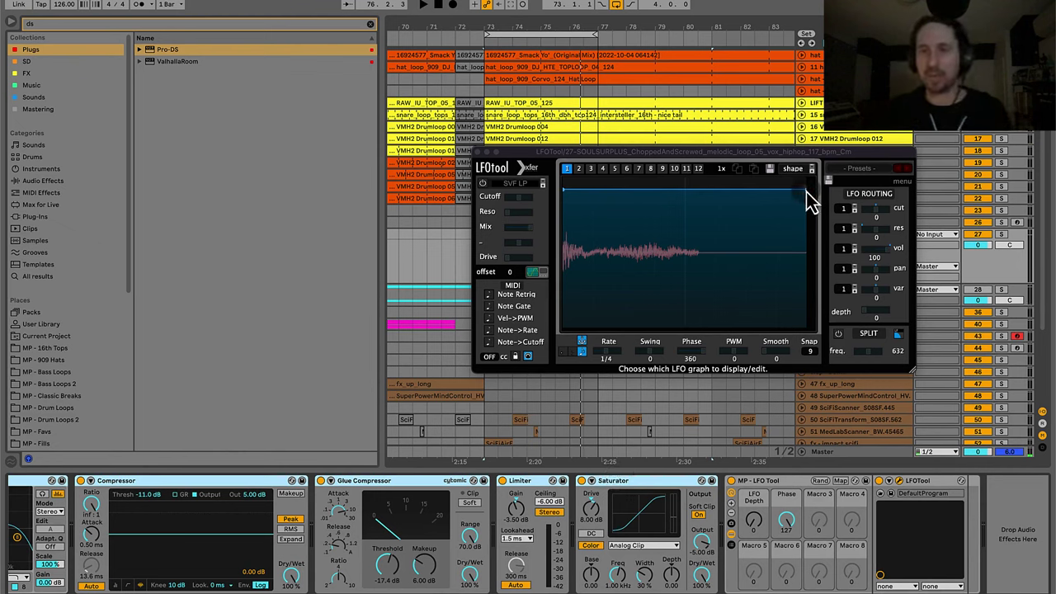
key(space)
drag(805, 191, 808, 212)
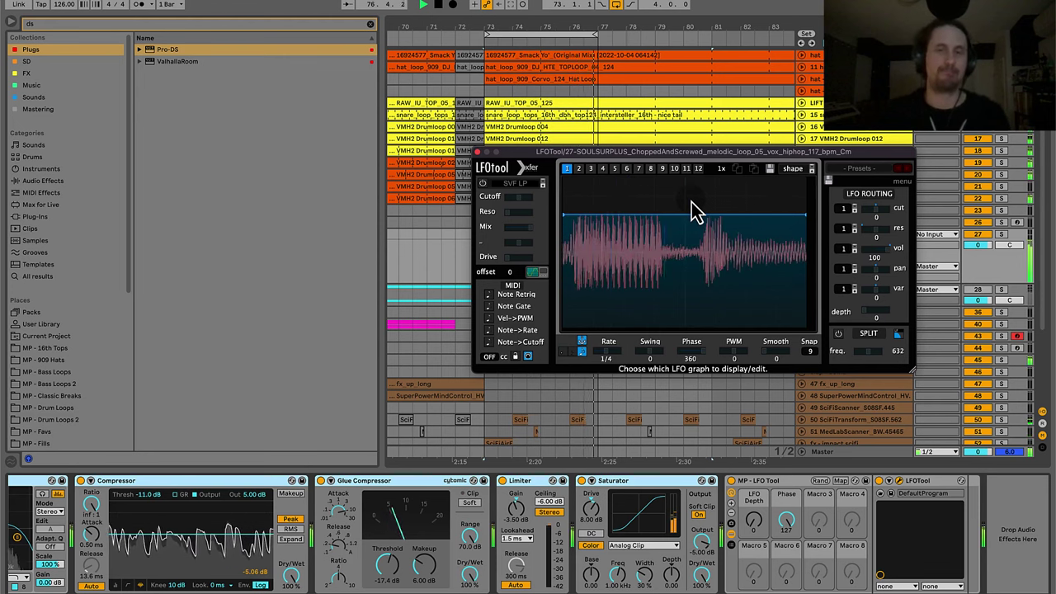
key(space)
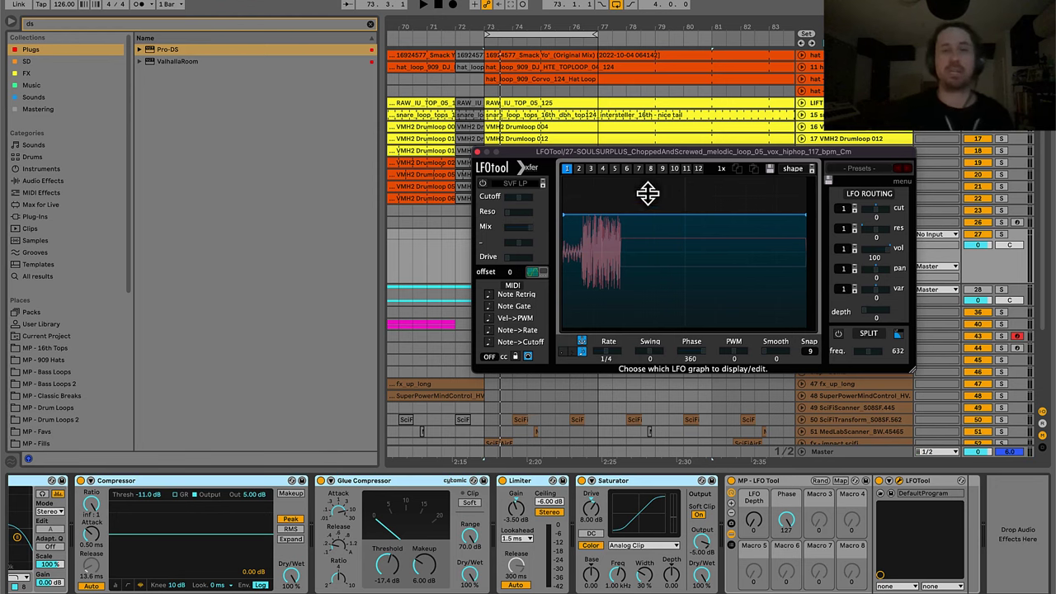
Review the settings of EQ Eight's filters 4 and 5 in the vocal chain.
mouse_move(255, 479)
mouse_down()
mouse_move(330, 495)
mouse_move(665, 483)
mouse_move(437, 491)
mouse_up()
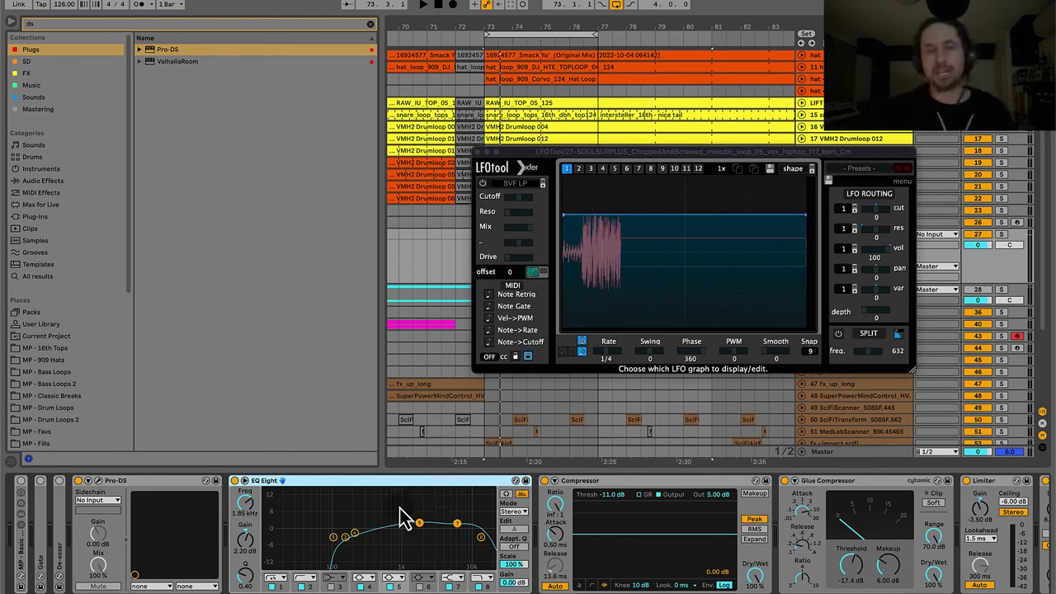
drag(379, 521, 360, 558)
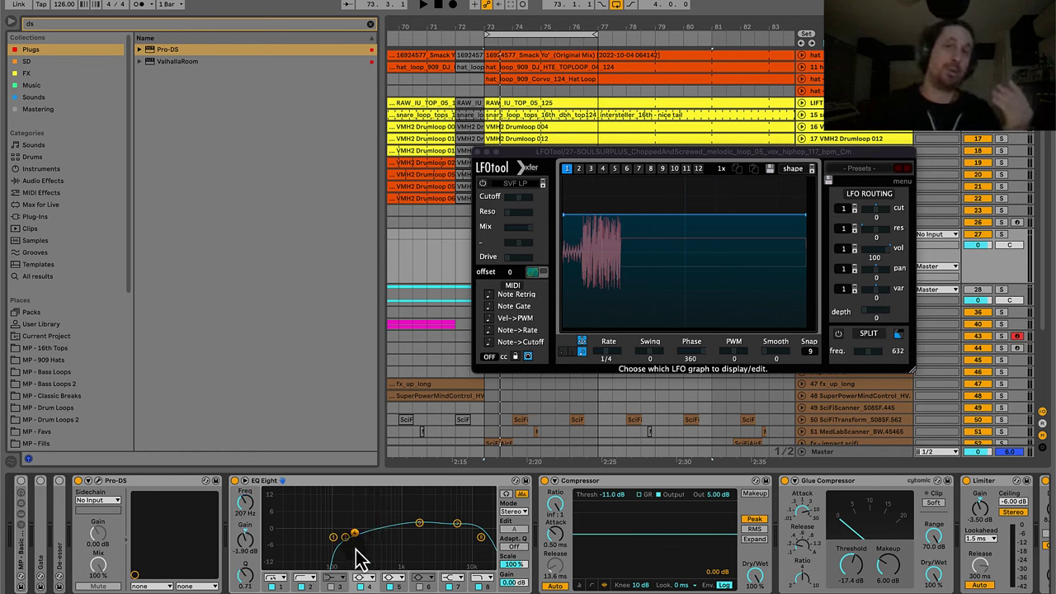
click(420, 525)
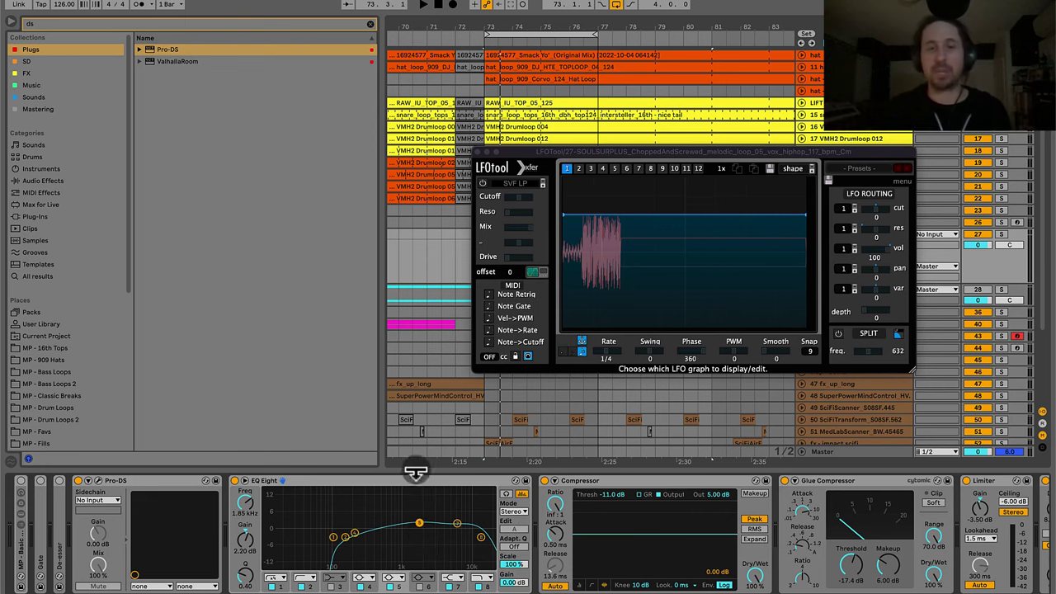
Collapse EQ Eight, Compressor, Glue Compressor, Limiter and Saturator in the vocal chain.
double_click(416, 481)
double_click(416, 481)
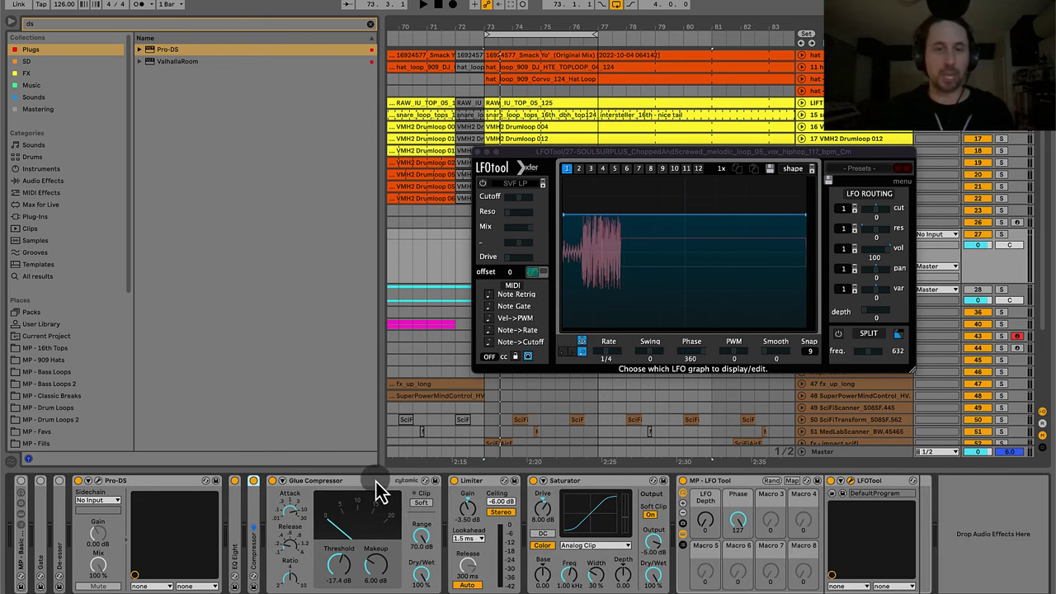
double_click(376, 482)
double_click(336, 483)
double_click(344, 482)
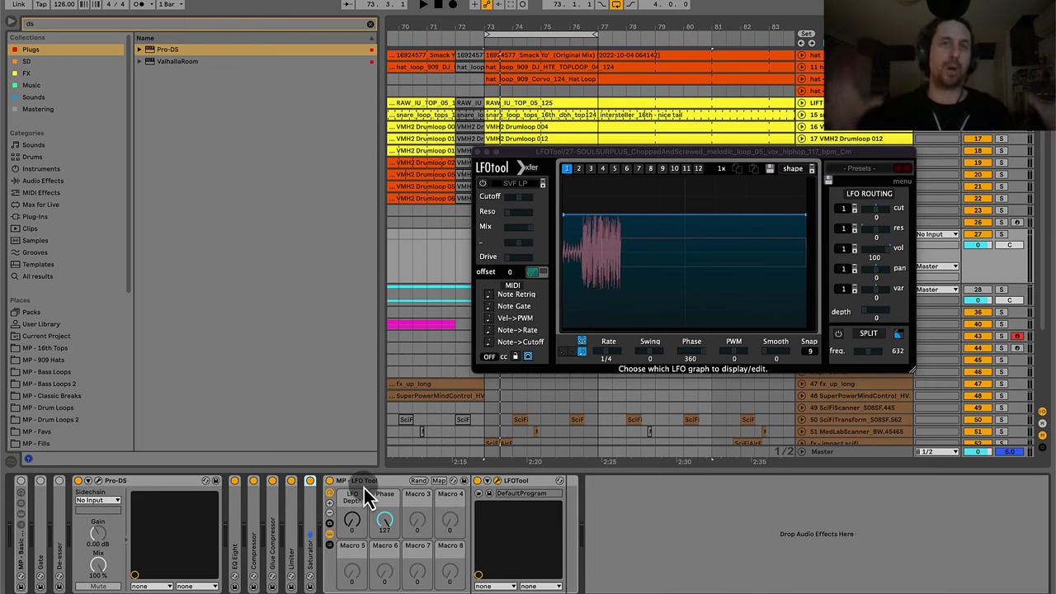
Search the Plugs collection for "SC" and add the MP - SC Comp rack after LFOTool at the end of the vocal chain.
click(371, 25)
click(239, 22)
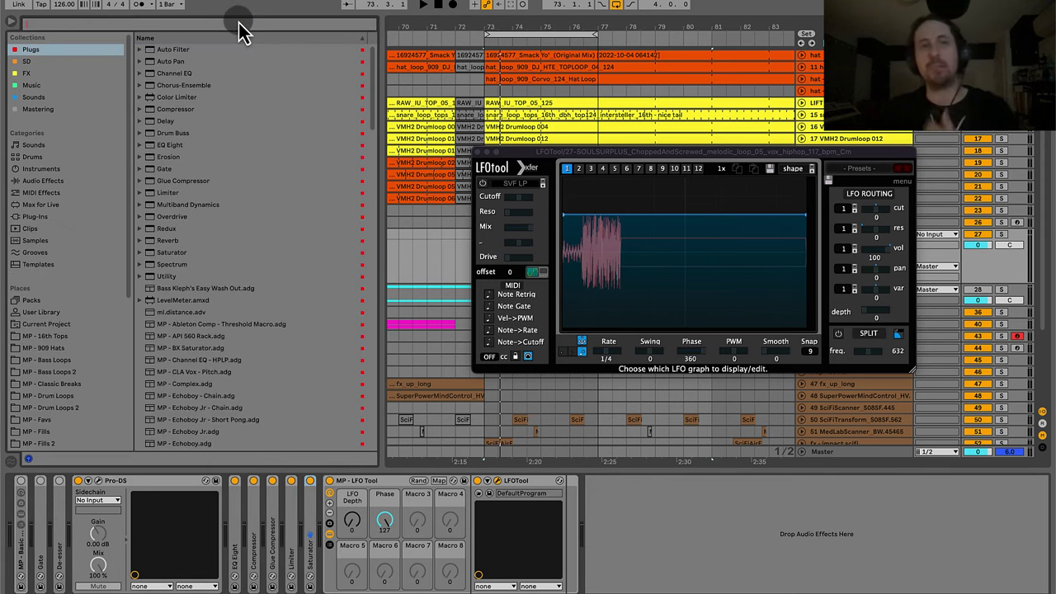
text(SC)
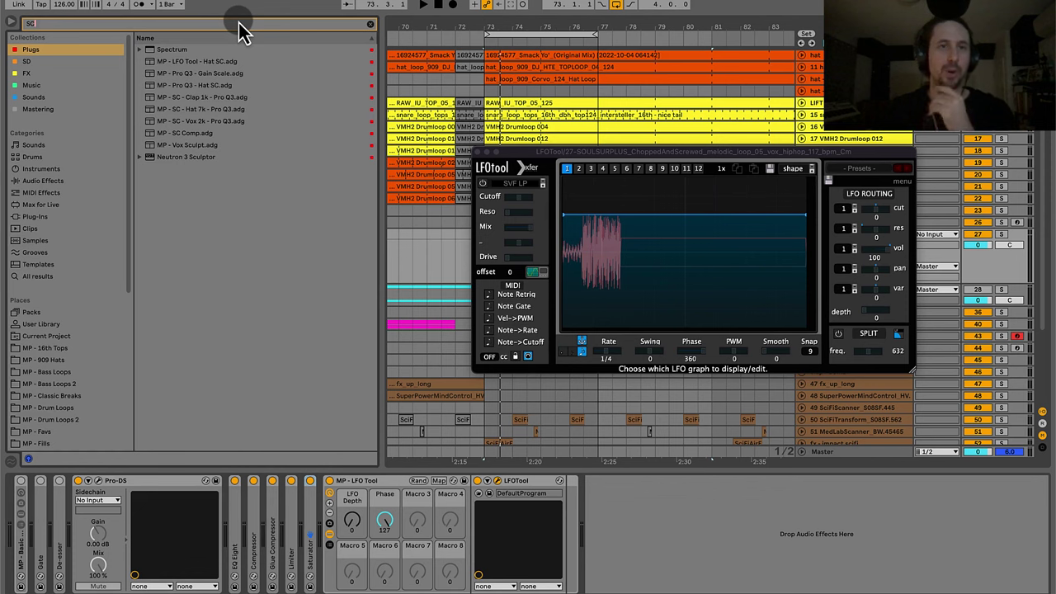
click(183, 132)
drag(181, 134, 645, 541)
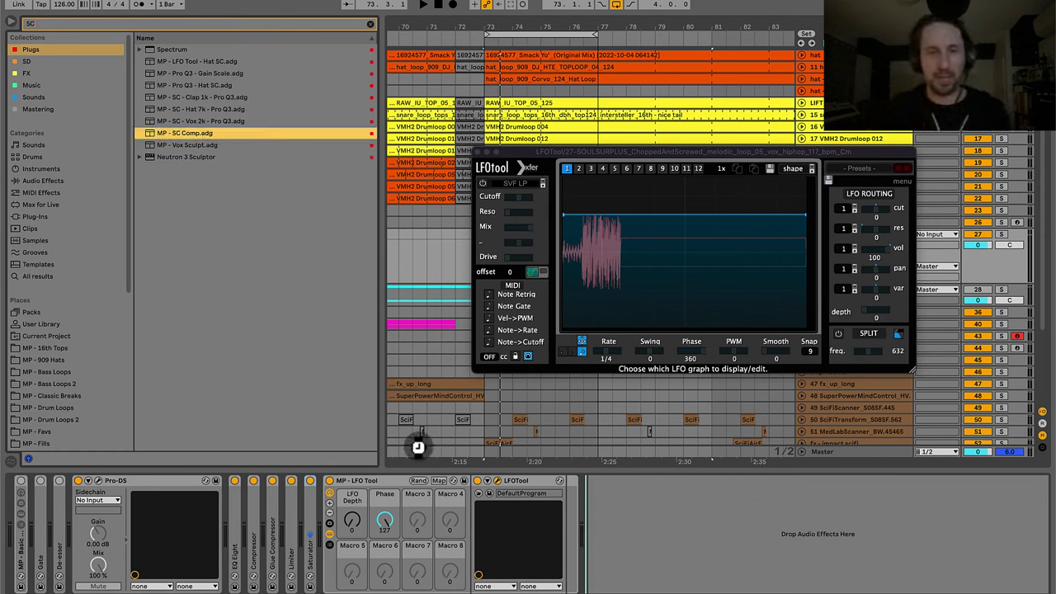
click(316, 486)
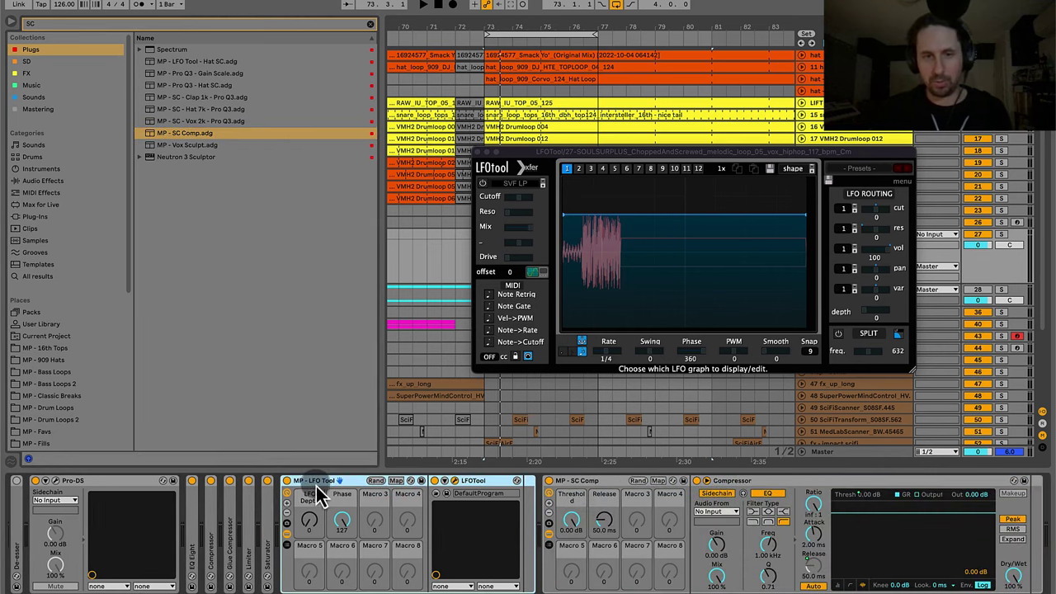
scroll(943, 523, right, 3)
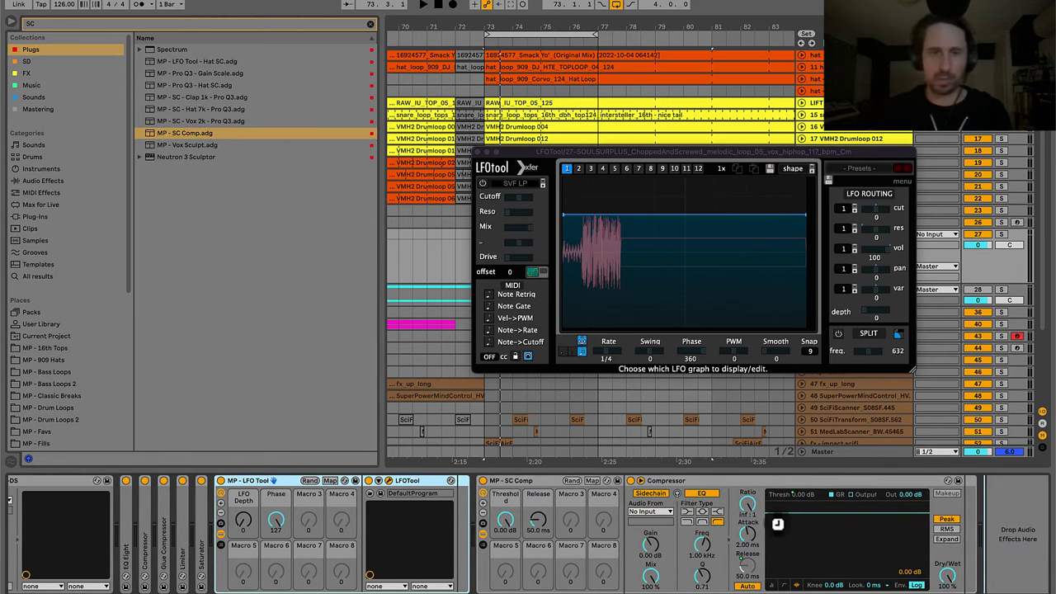
Move the MP - SC Comp rack ahead of the MP - LFO Tool rack, directly after Saturator in the vocal chain.
drag(505, 480, 417, 501)
scroll(389, 503, left, 4)
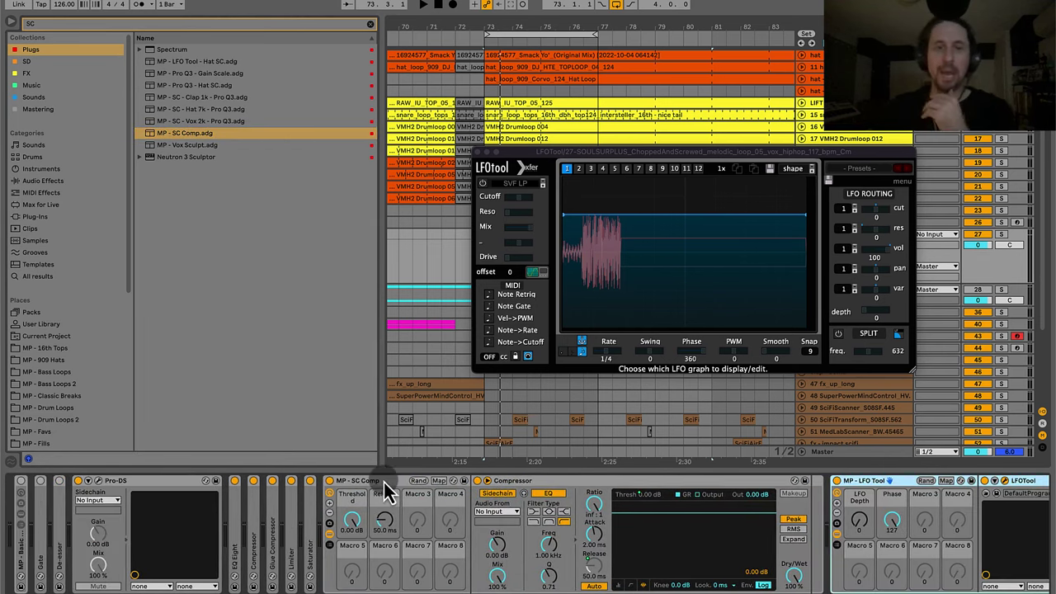
click(384, 482)
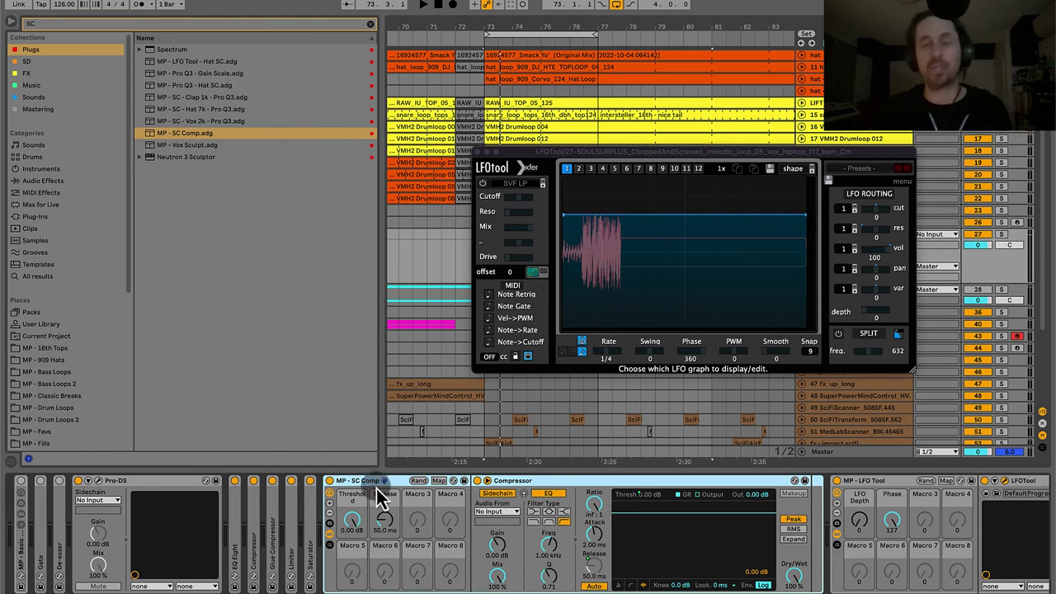
scroll(417, 508, right, 3)
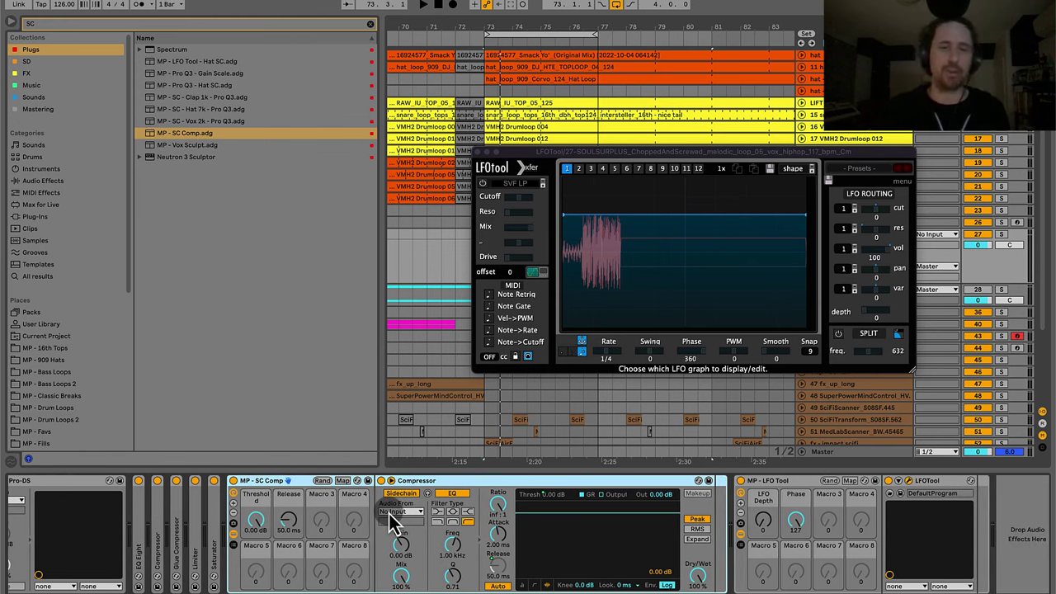
Set the sidechain source of the Compressor in the MP - SC Comp rack to the ghost - full track.
click(403, 513)
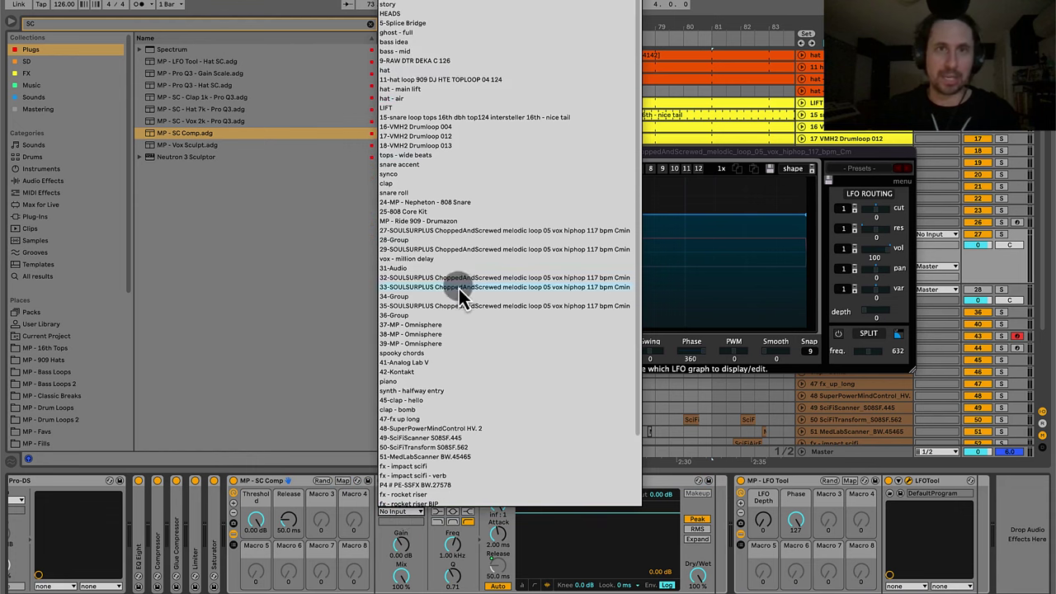
click(417, 33)
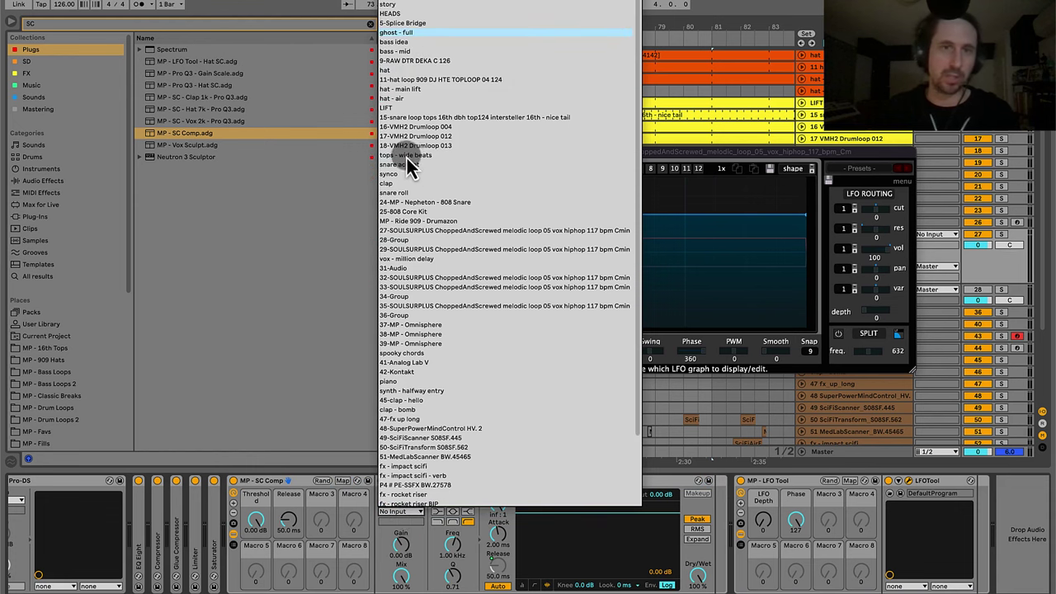
click(477, 155)
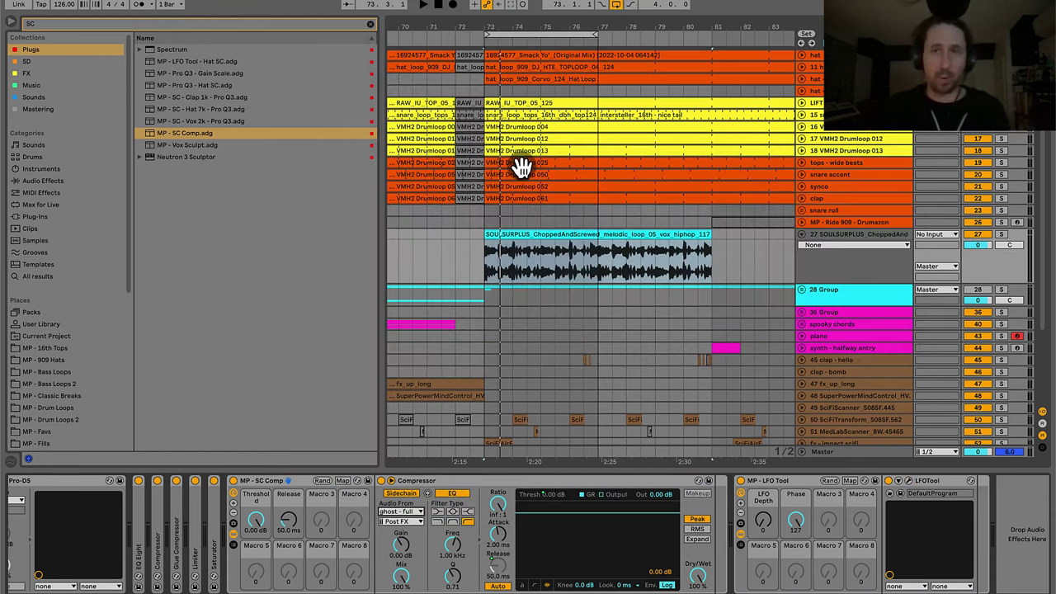
Unfold the ghost kick track in the arrangement and examine its clip and sampler device.
scroll(524, 165, up, 4)
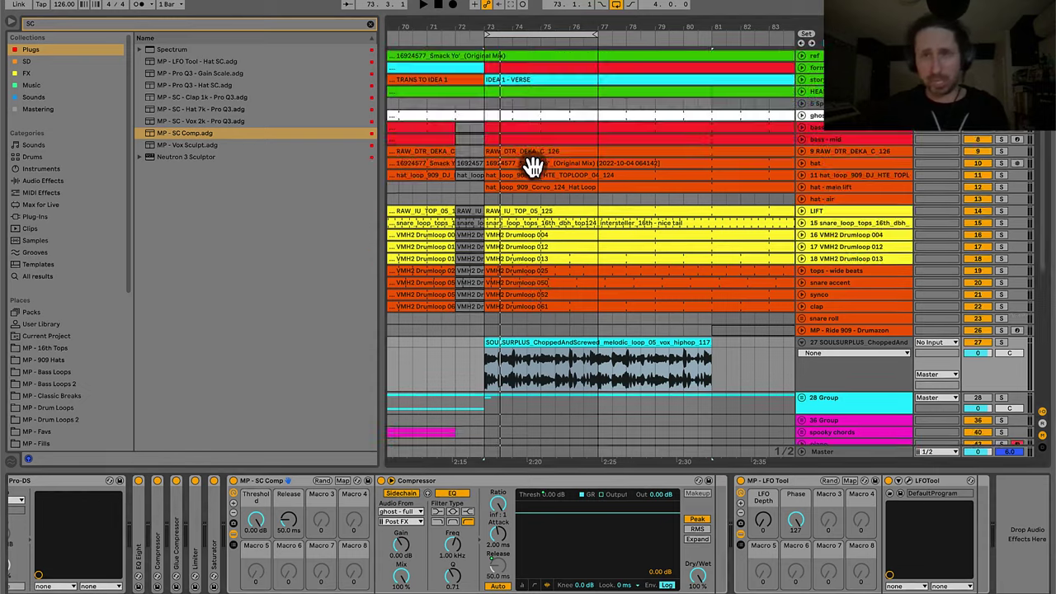
click(801, 115)
drag(594, 26, 565, 14)
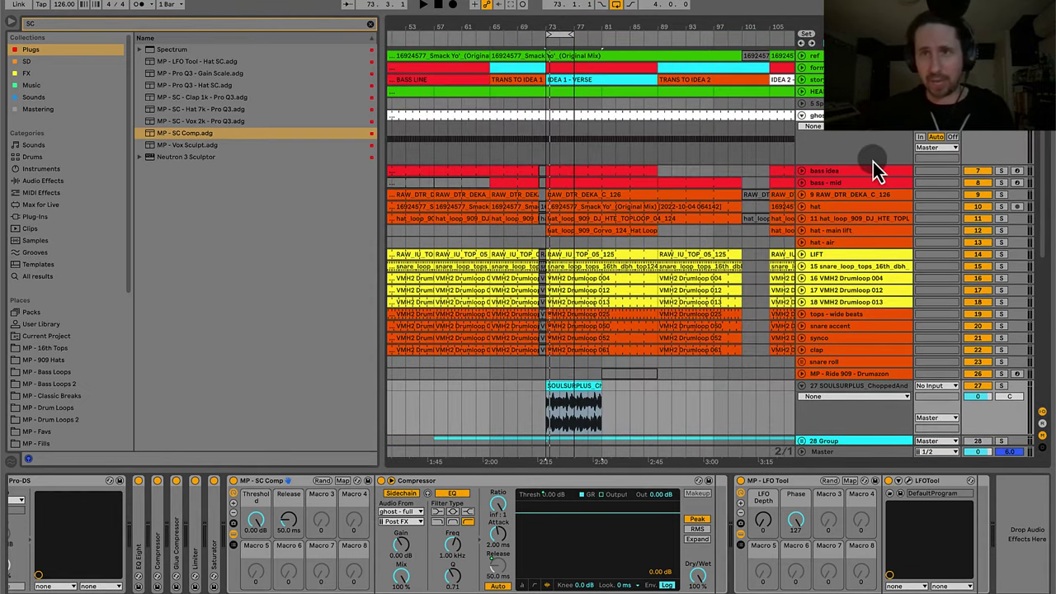
click(847, 135)
drag(50, 498, 69, 522)
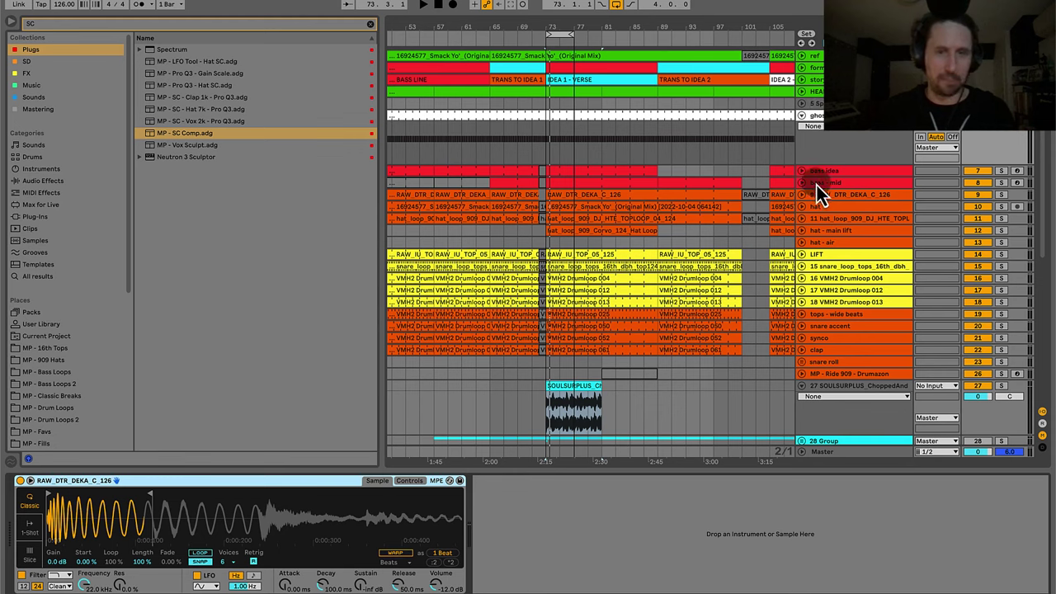
Return to the vocal loop track and reselect ghost - full as the Compressor's sidechain source.
scroll(867, 350, down, 5)
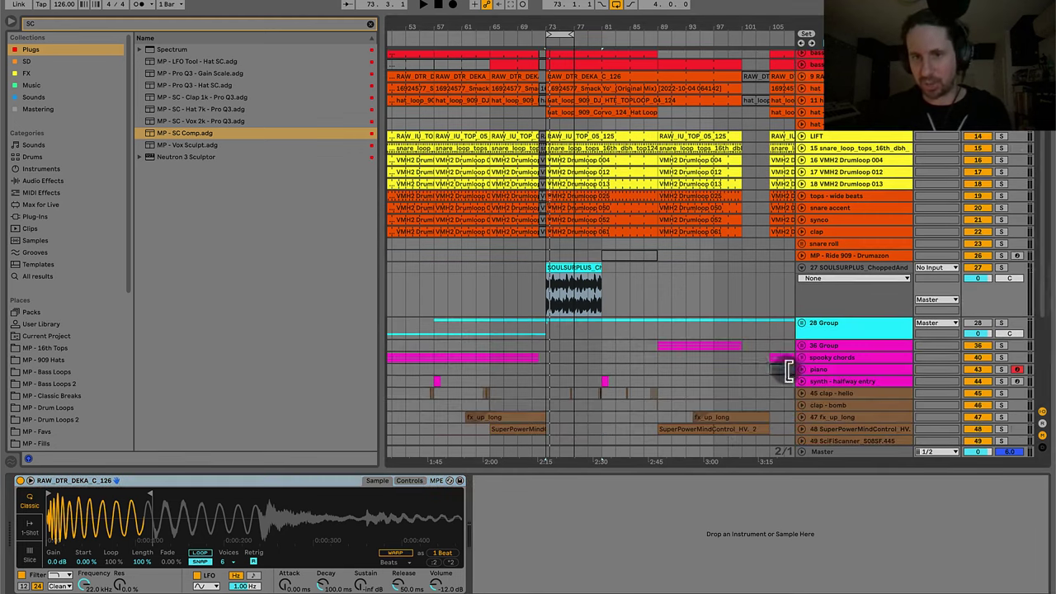
click(841, 271)
click(385, 511)
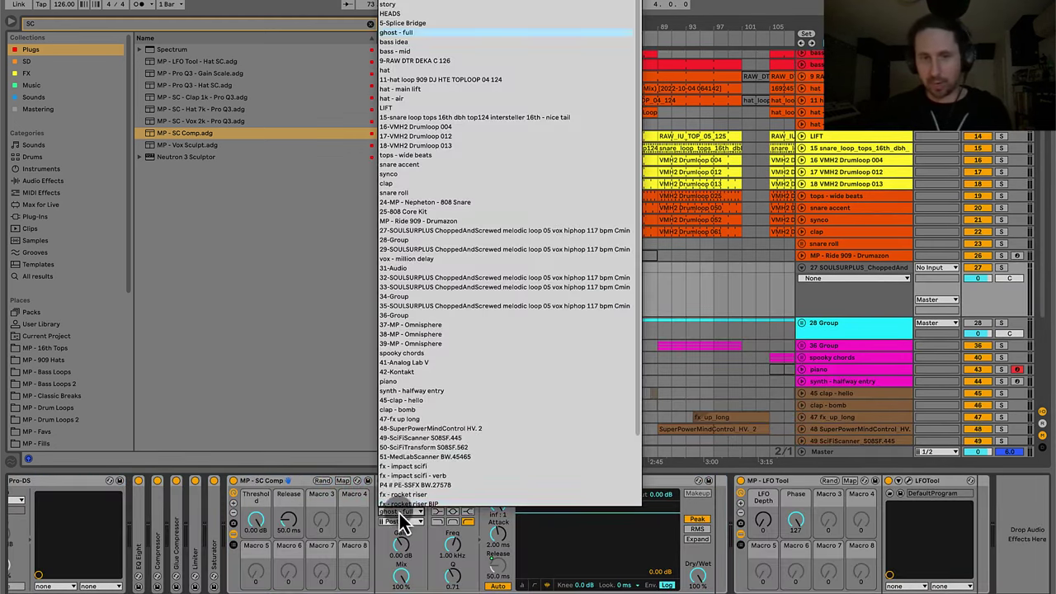
click(418, 31)
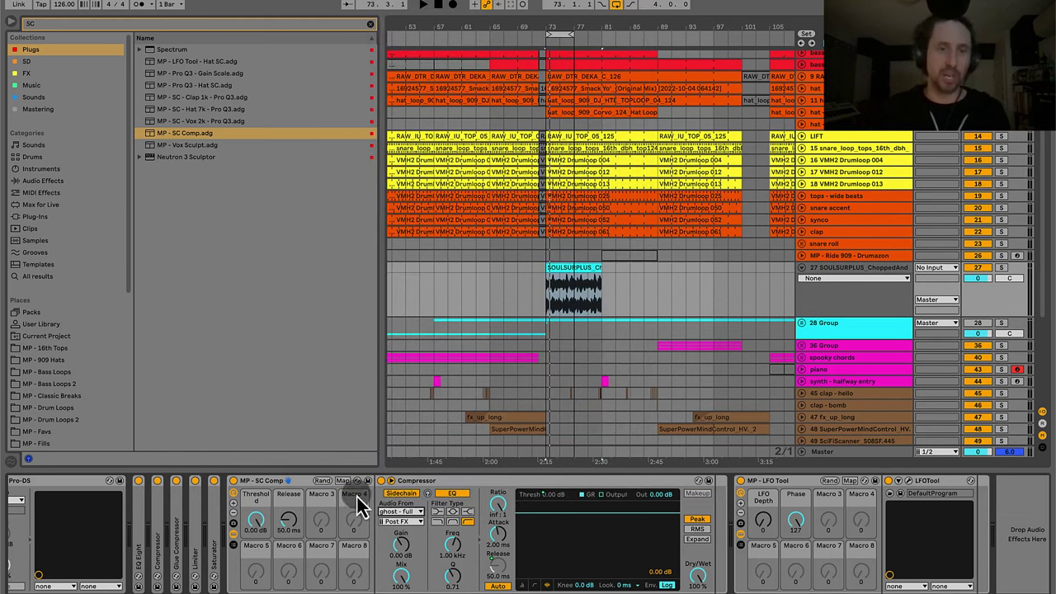
Duplicate the sidechain Compressor inside the MP - SC Comp rack.
click(549, 485)
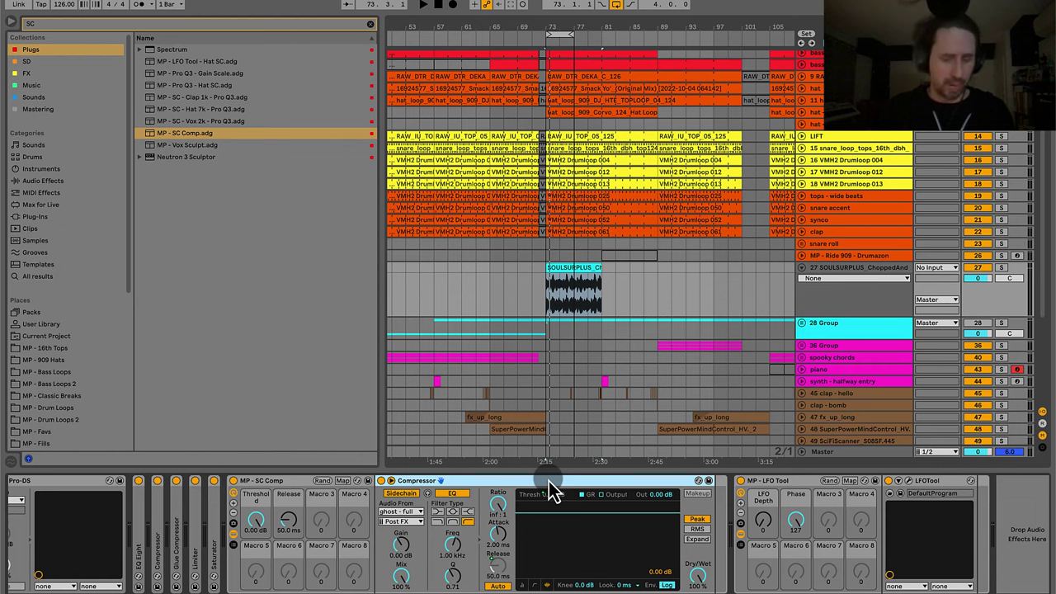
key(super+d)
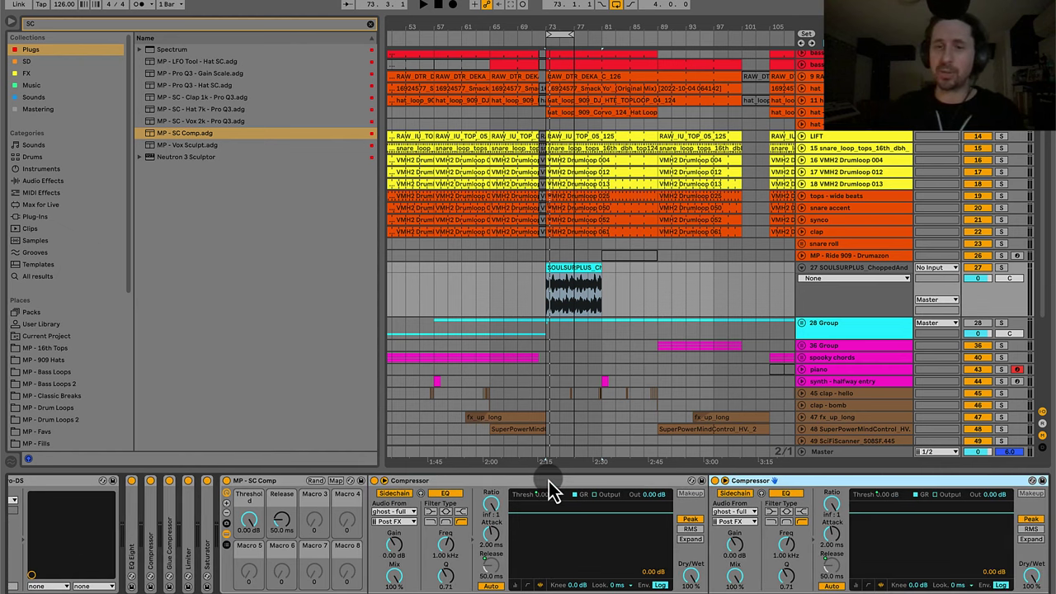
click(547, 481)
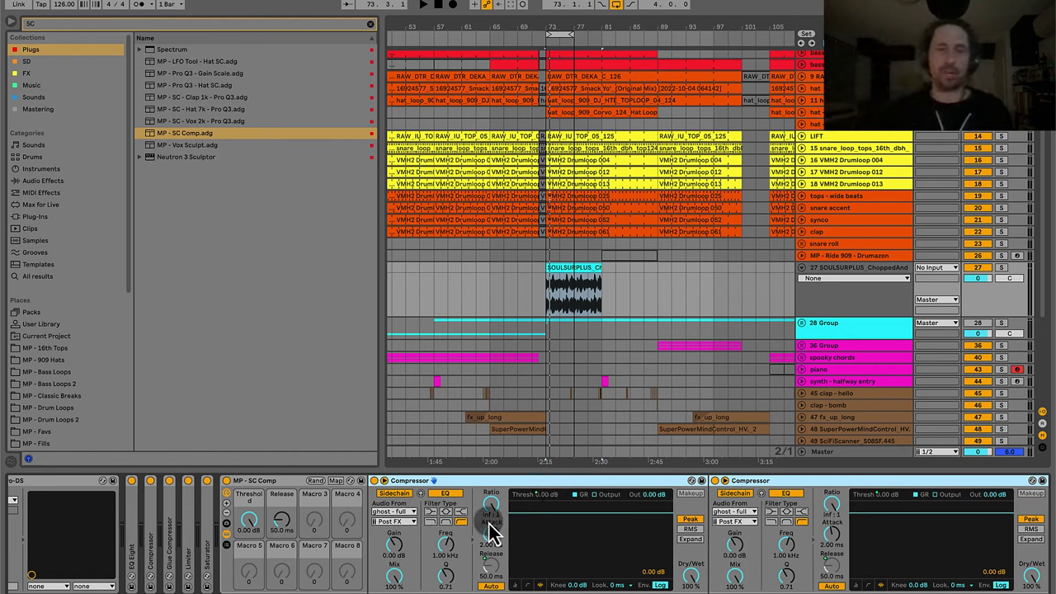
Lower the MP - SC Comp rack's Threshold macro to -inf dB and play the loop to hear the extreme ducking.
drag(245, 532, 245, 556)
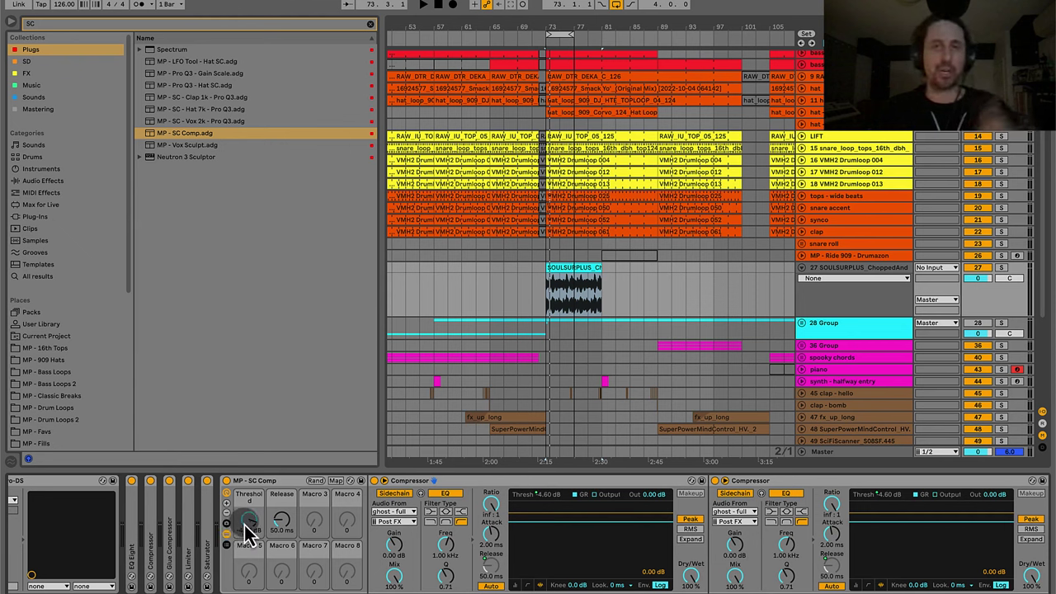
drag(250, 532, 254, 566)
key(space)
key(space)
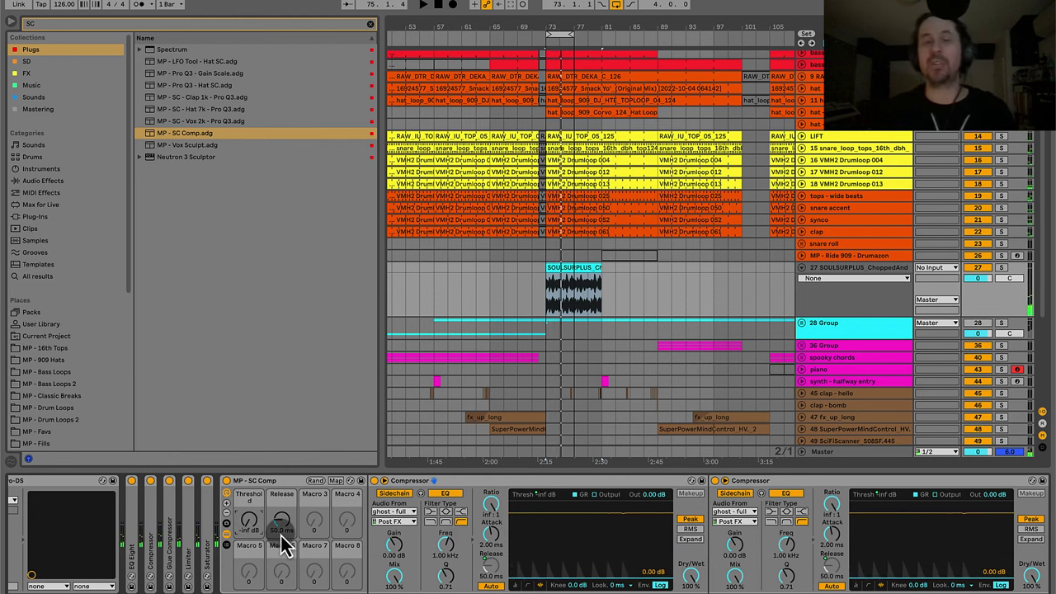
key(space)
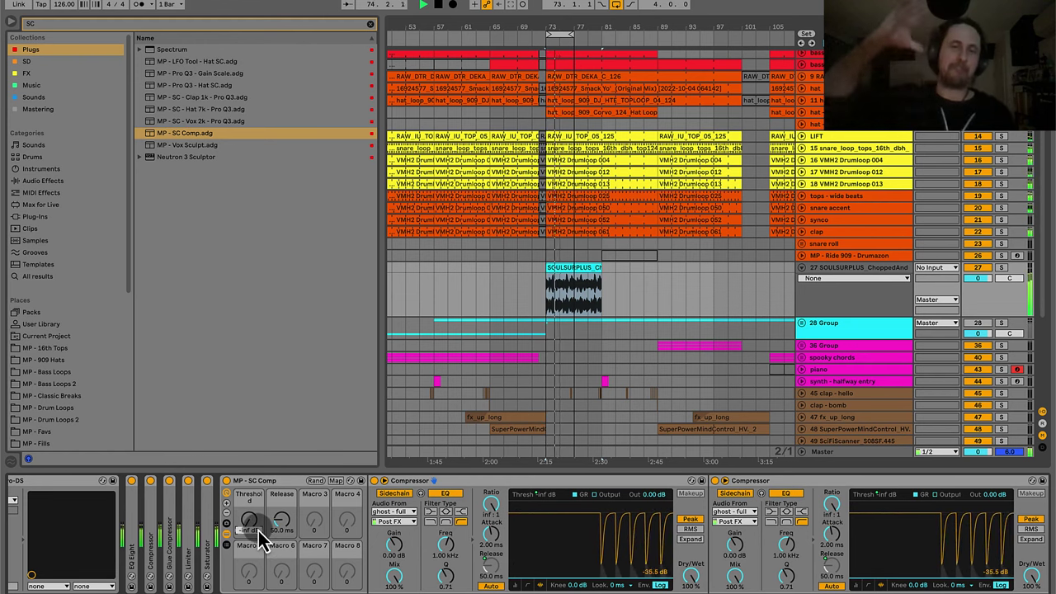
key(space)
drag(258, 531, 258, 531)
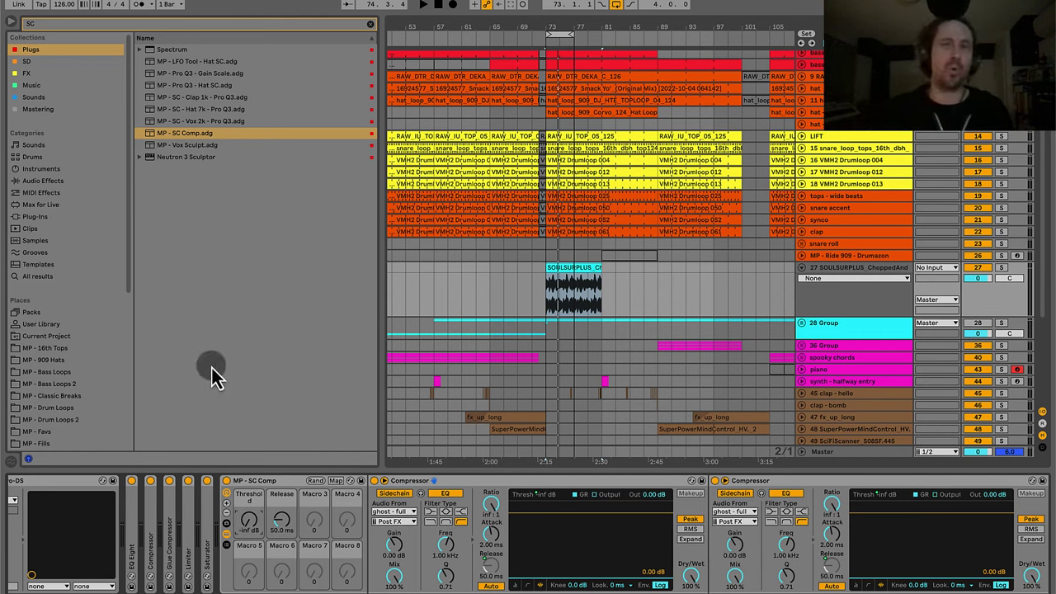
Play from the start of the vocal clip and adjust the MP - SC Comp rack's Threshold macro to -44.9 dB.
click(544, 285)
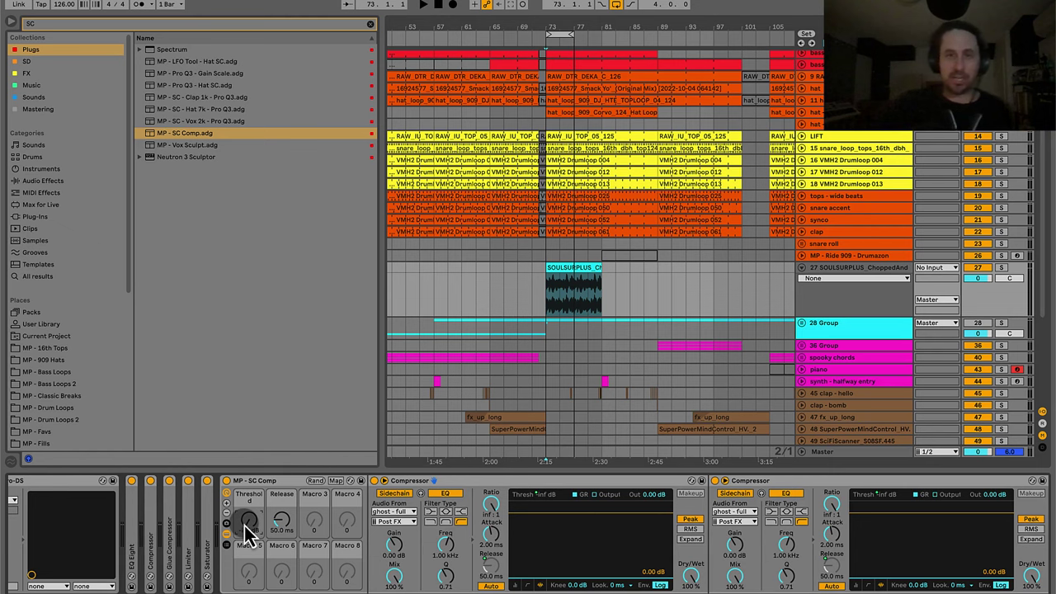
key(space)
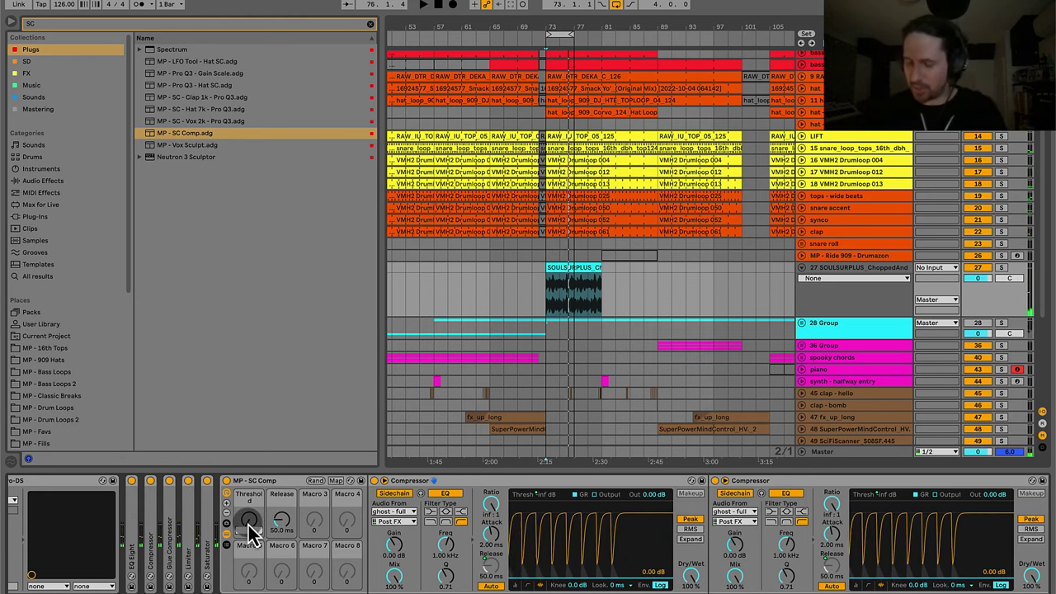
drag(248, 524, 248, 524)
key(space)
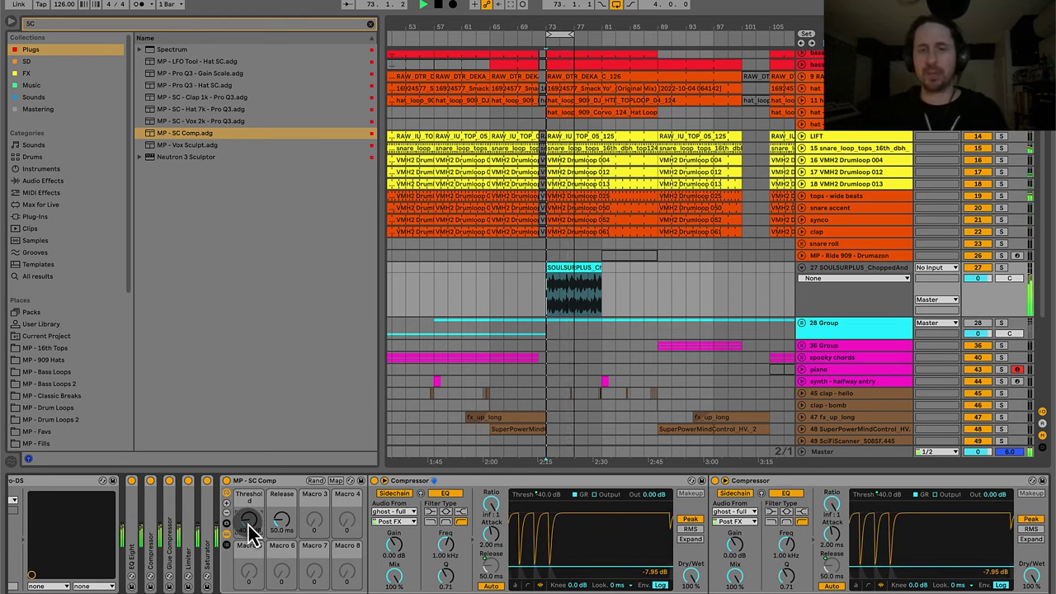
drag(249, 524, 248, 525)
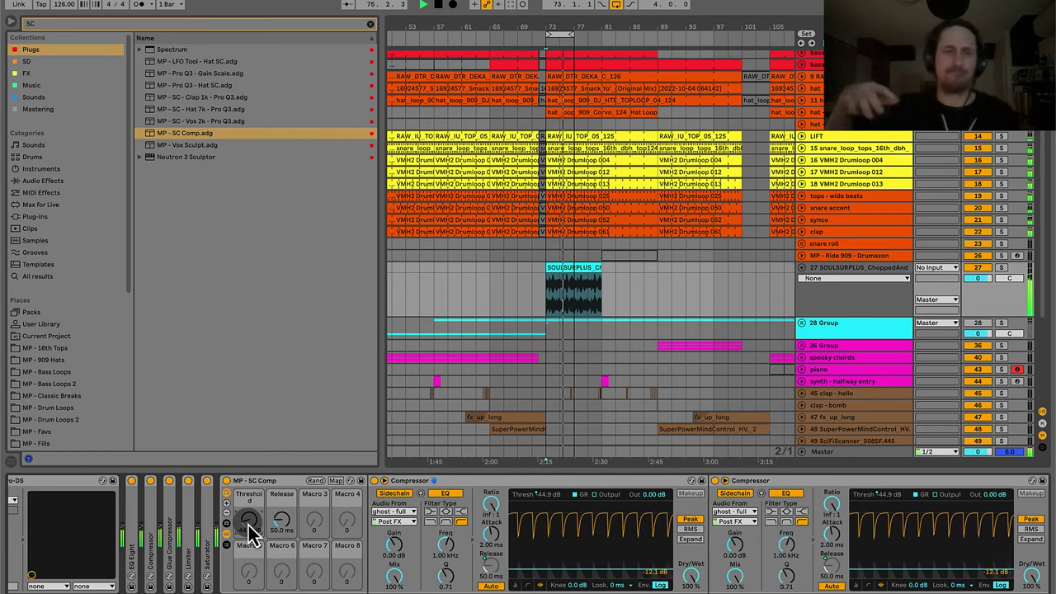
Set the attack of both Compressors in the MP - SC Comp rack to 1.00 ms.
click(264, 485)
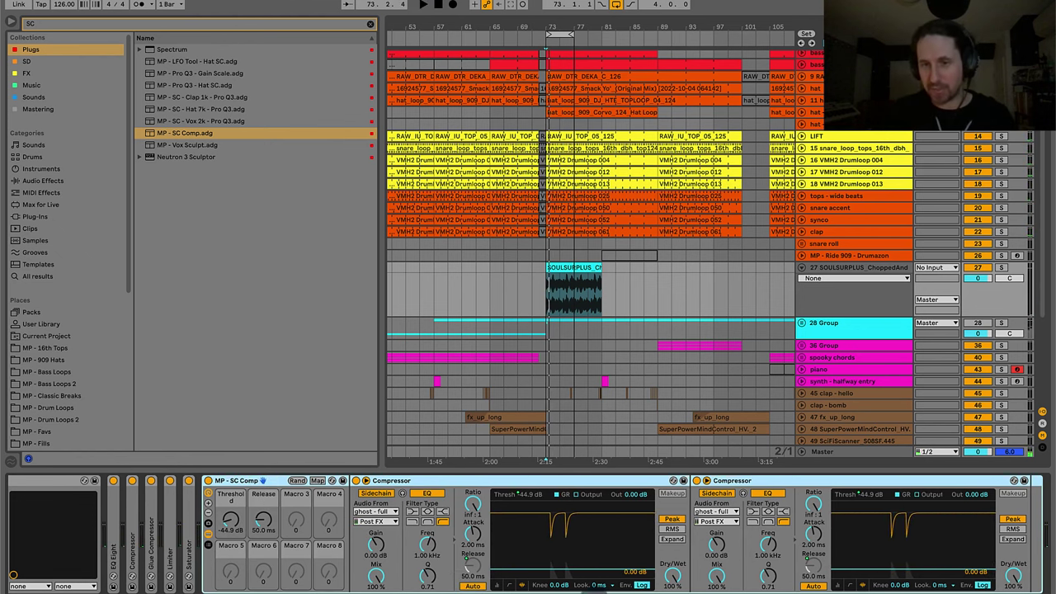
click(814, 585)
click(813, 586)
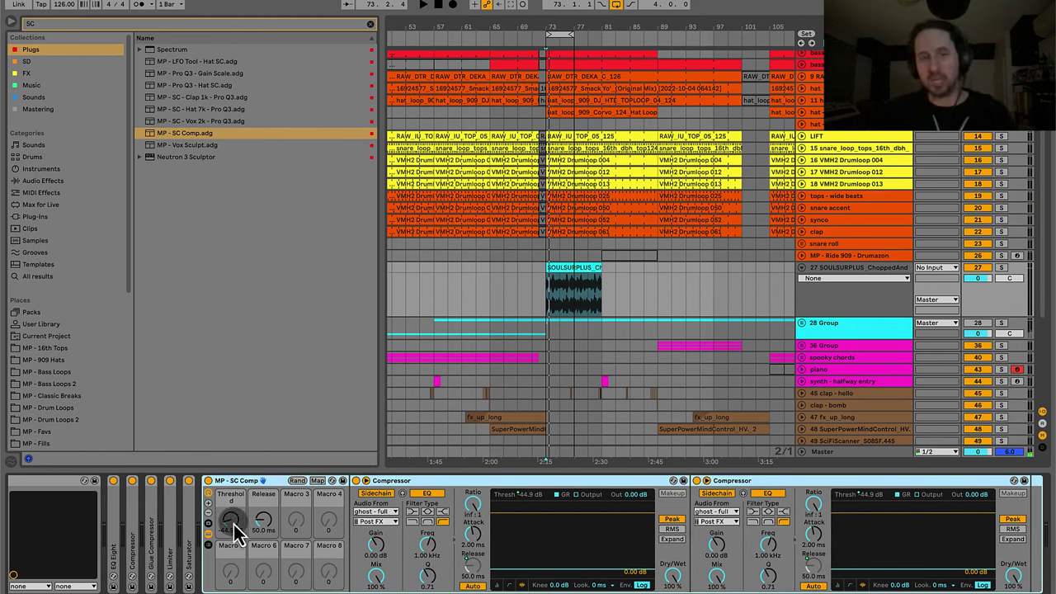
click(477, 504)
drag(476, 518, 474, 547)
drag(814, 522, 818, 536)
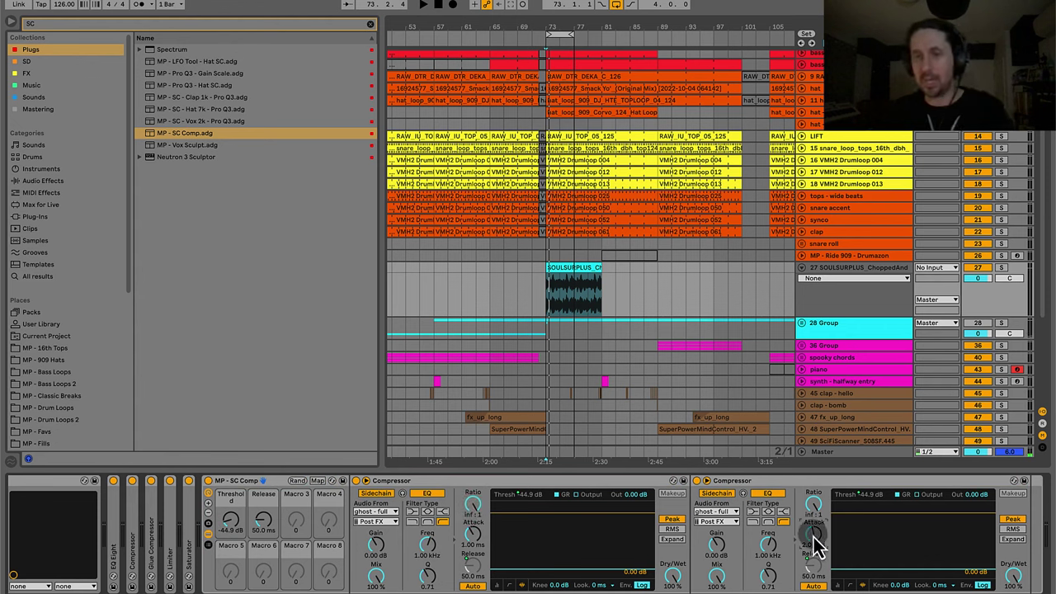
Set the MP - SC Comp rack's Threshold macro to -46.4 dB while playing the loop, and collapse the rack.
click(271, 485)
key(space)
drag(235, 516, 235, 516)
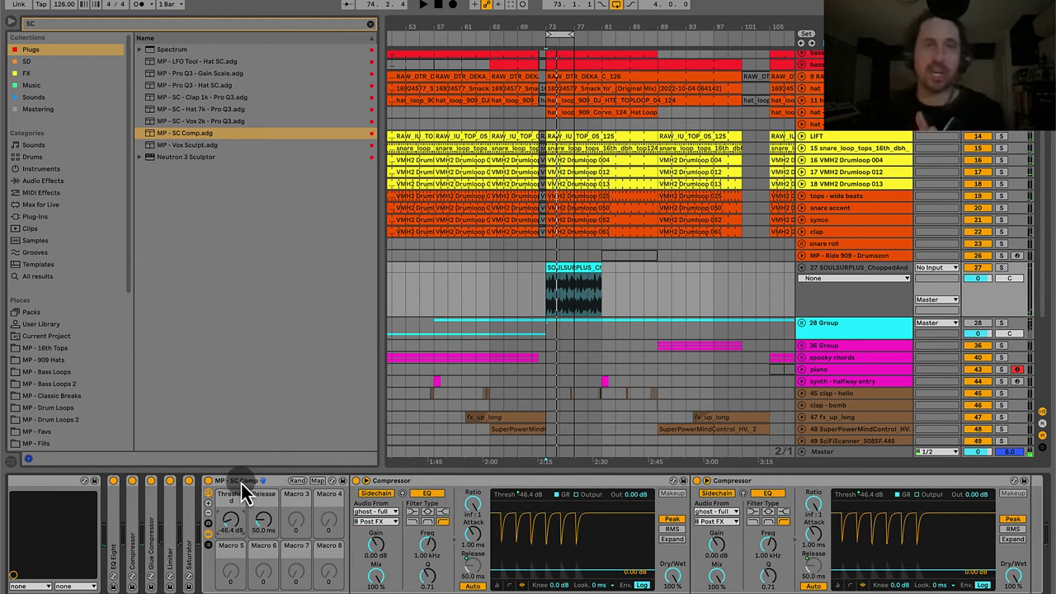
double_click(240, 485)
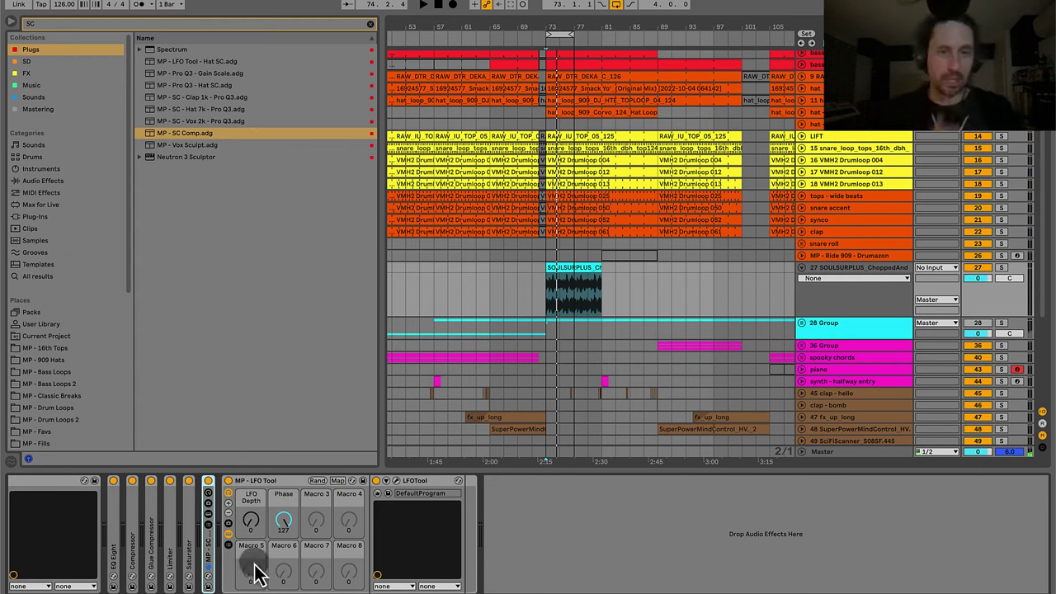
Search the Plugs collection for "kick" and add the MP - Kickstart V2 rack after LFOTool in the vocal chain.
scroll(243, 566, left, 3)
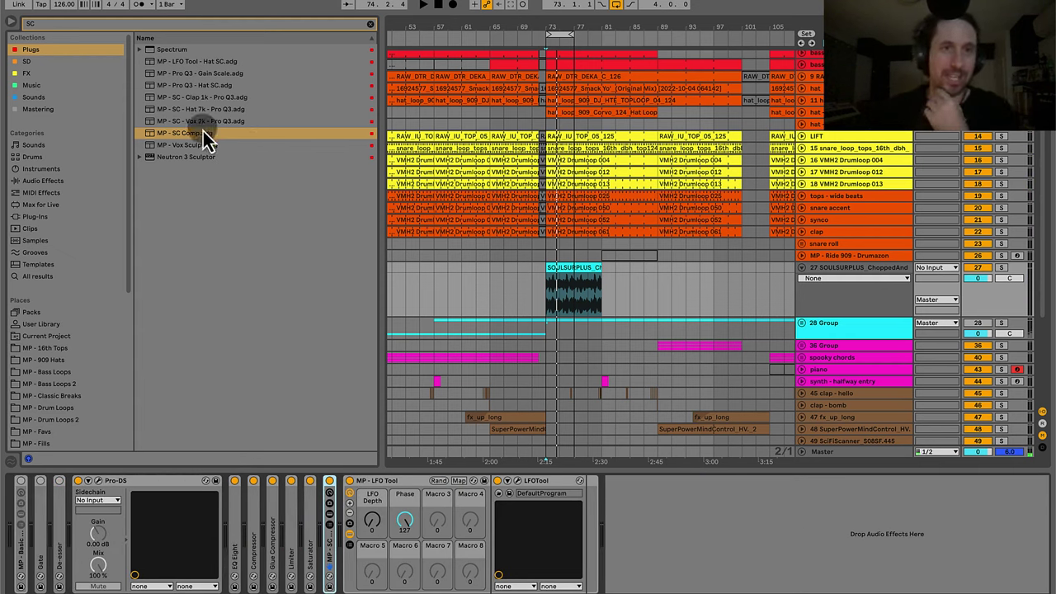
click(372, 28)
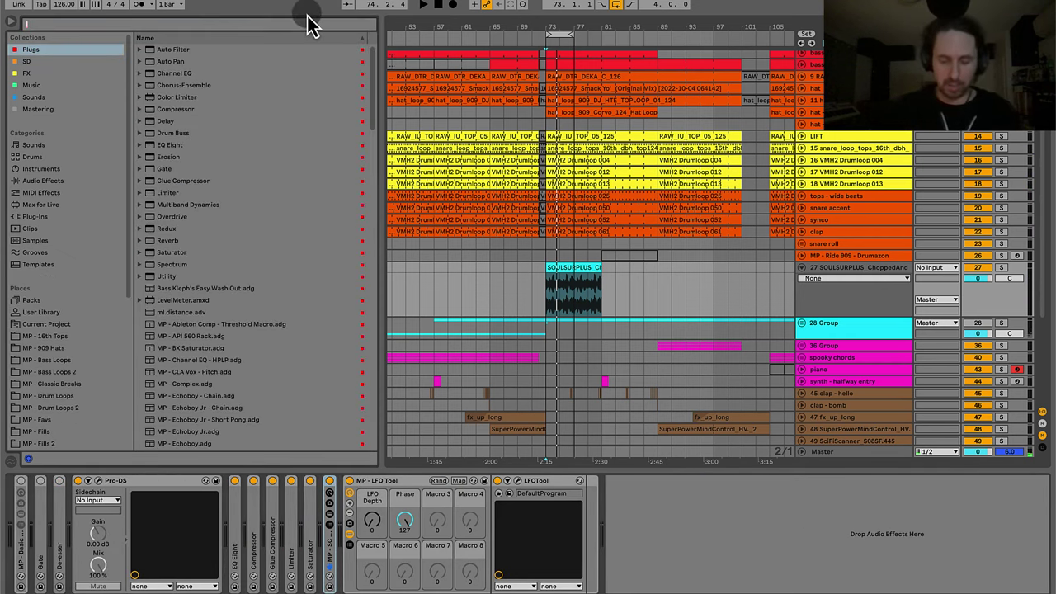
text(kick)
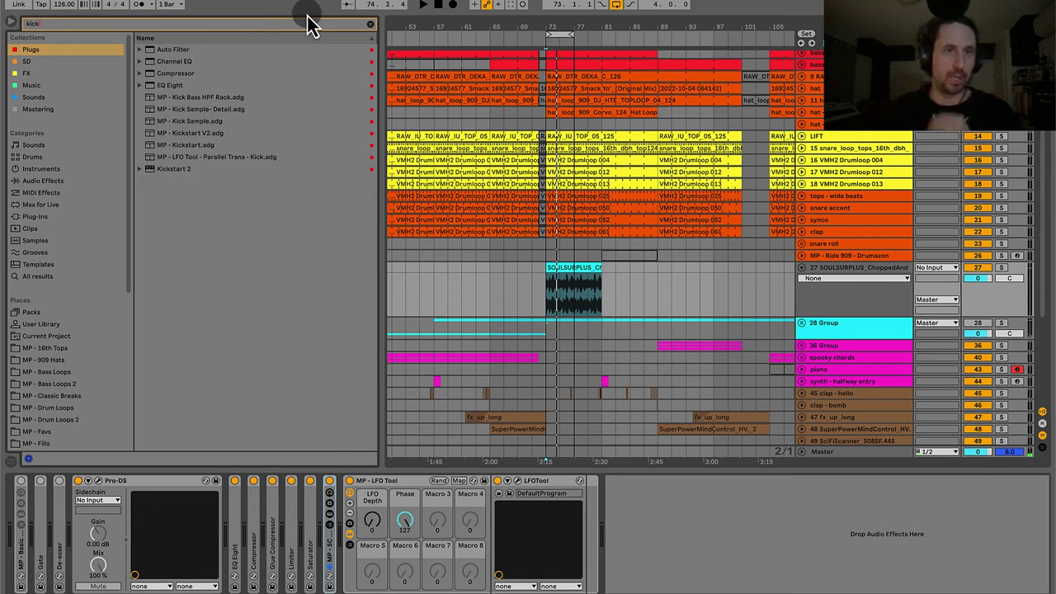
click(198, 134)
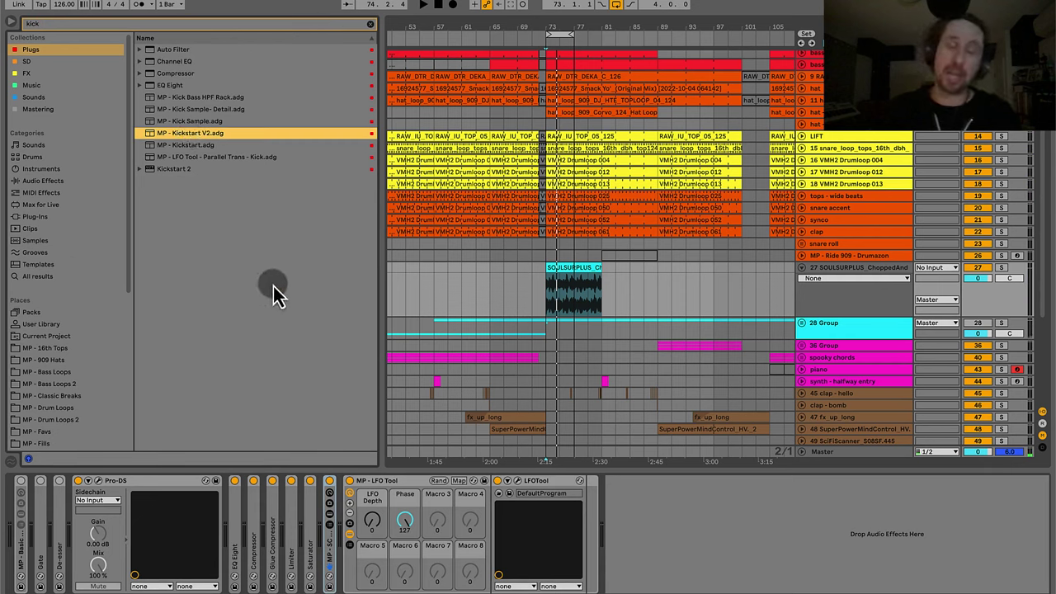
drag(188, 142, 744, 545)
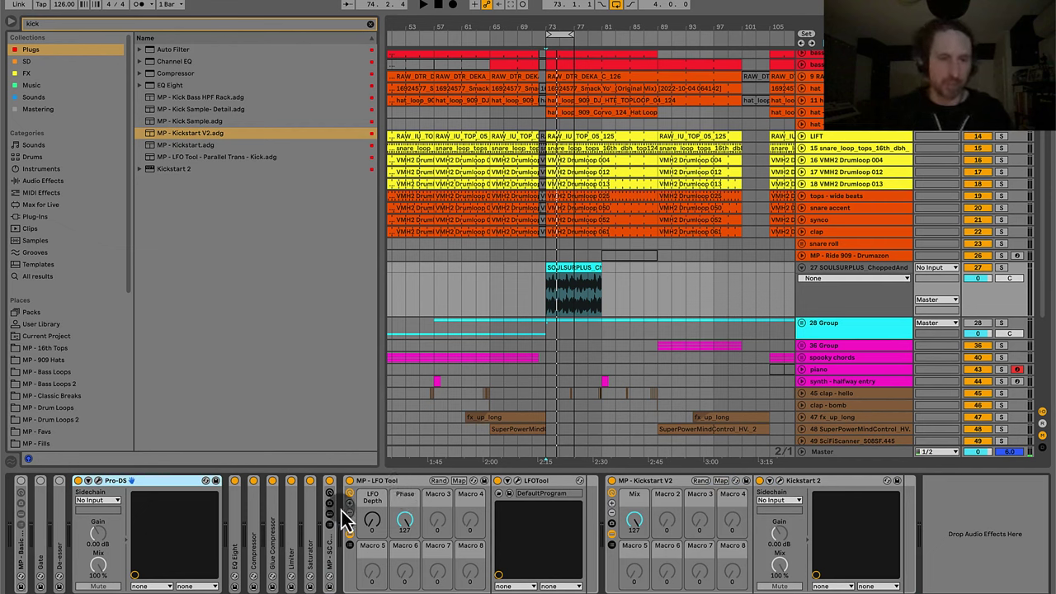
Expand the Limiter in the vocal chain and open the LFOTool and Kickstart 2 plug-in windows.
double_click(290, 525)
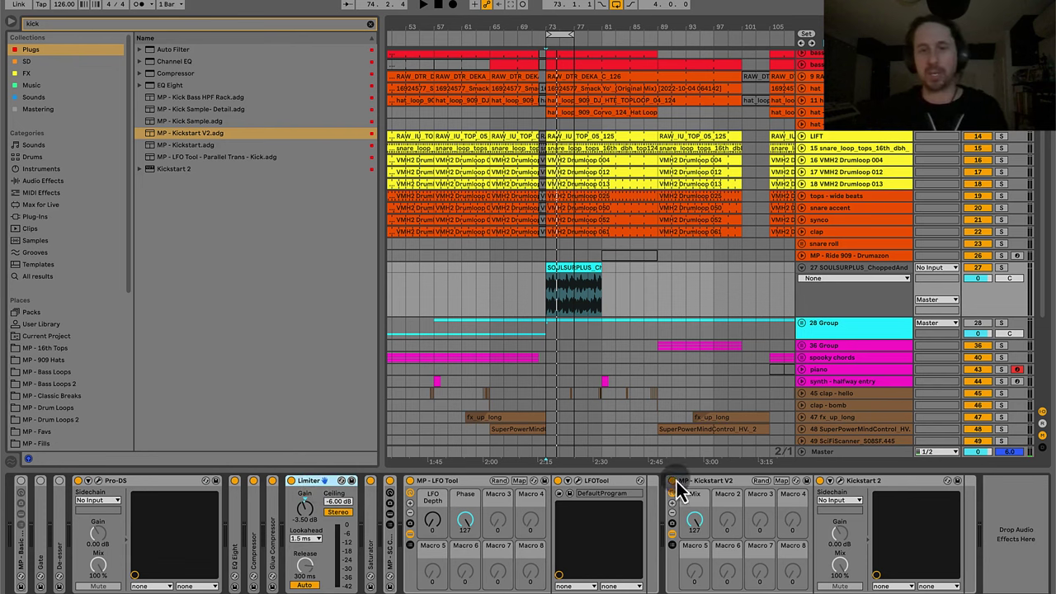
click(641, 480)
click(841, 481)
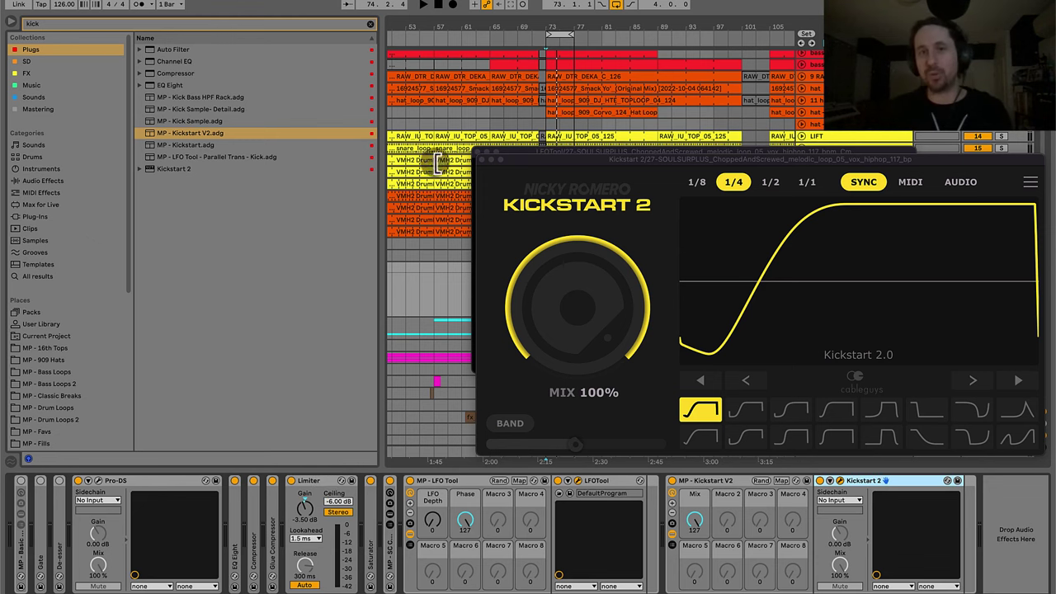
Move the Kickstart 2 window clear and try shifting its curve in fine increments, first earlier and then back past the beat.
drag(573, 168, 510, 140)
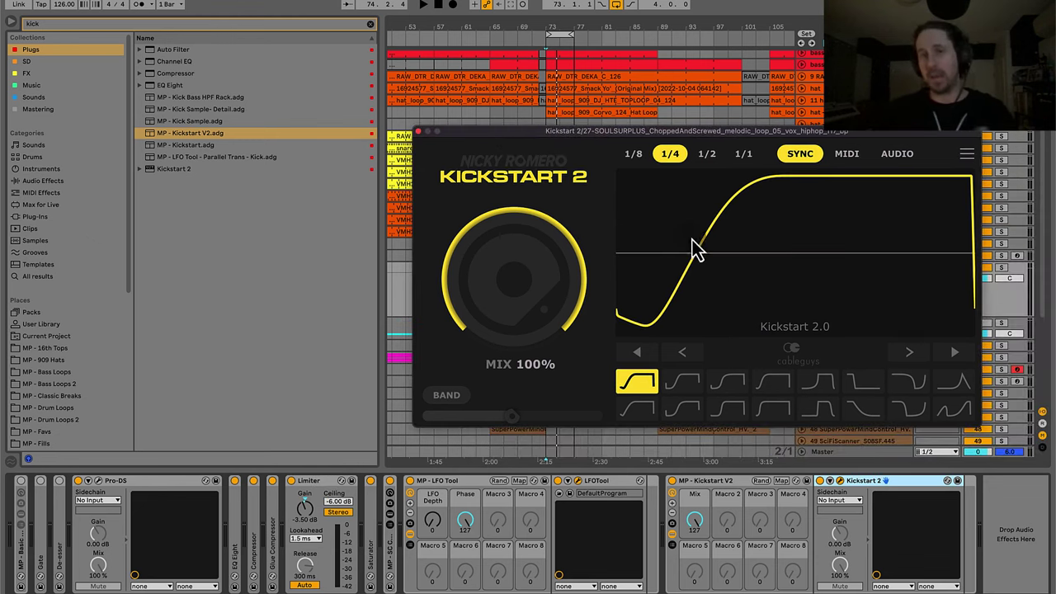
click(687, 359)
click(690, 362)
click(692, 363)
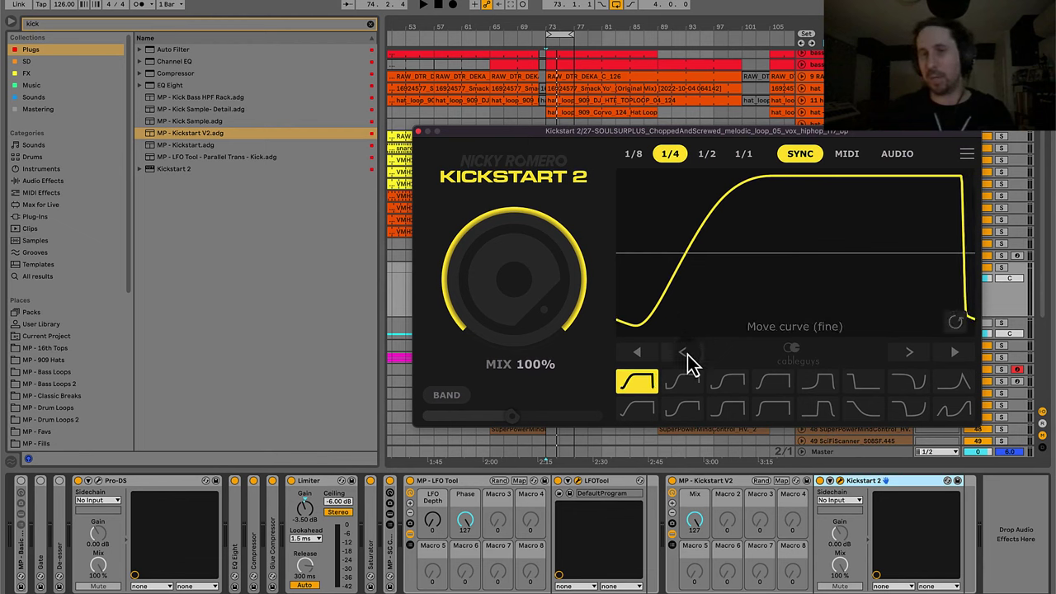
click(690, 362)
click(690, 362)
click(690, 361)
click(910, 361)
click(908, 360)
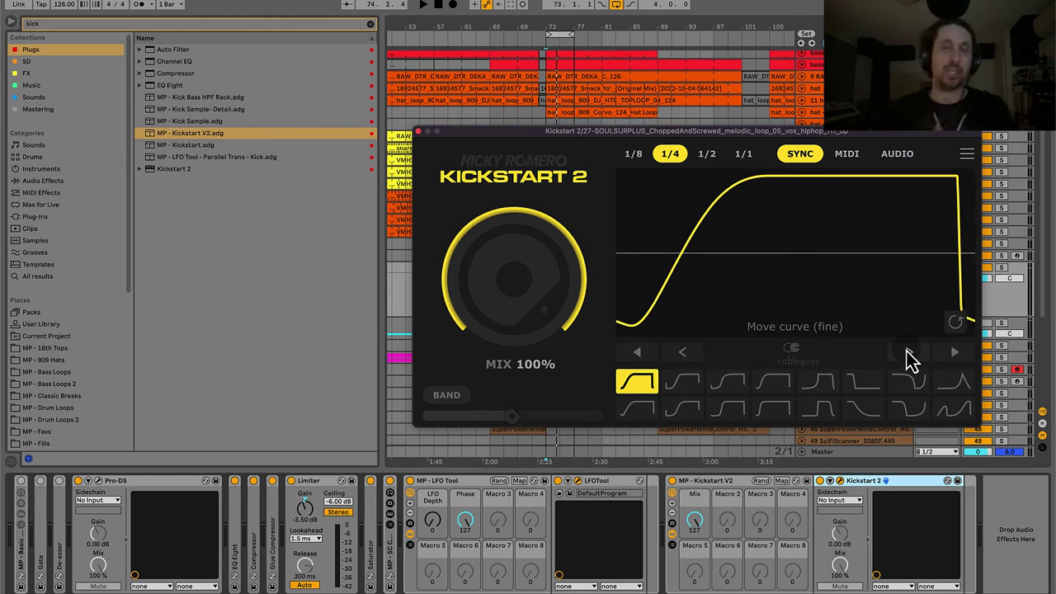
click(909, 359)
click(909, 359)
click(907, 357)
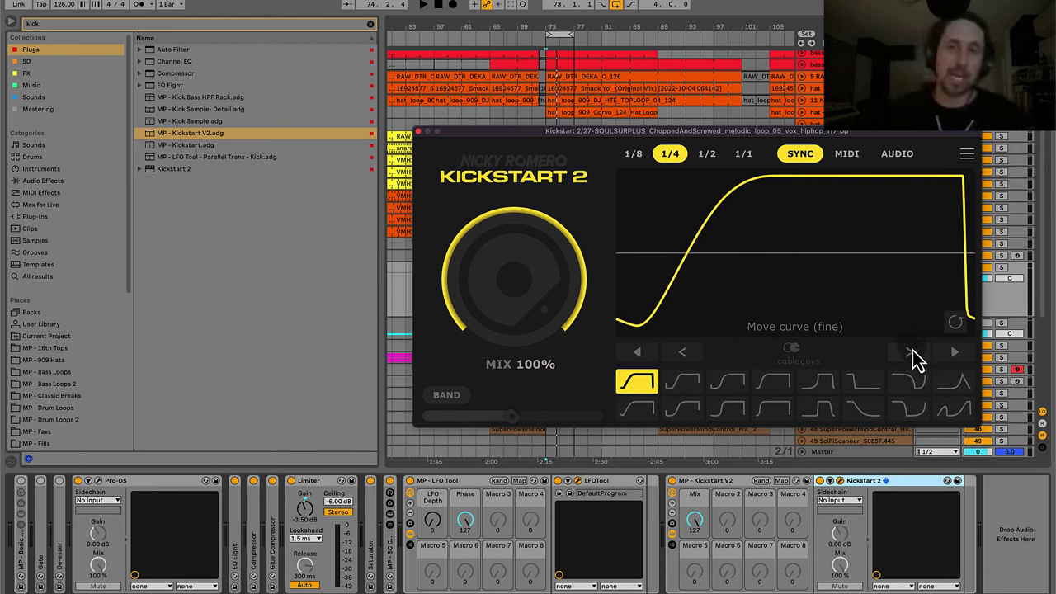
click(910, 355)
click(910, 355)
click(910, 355)
click(910, 355)
click(910, 354)
click(910, 355)
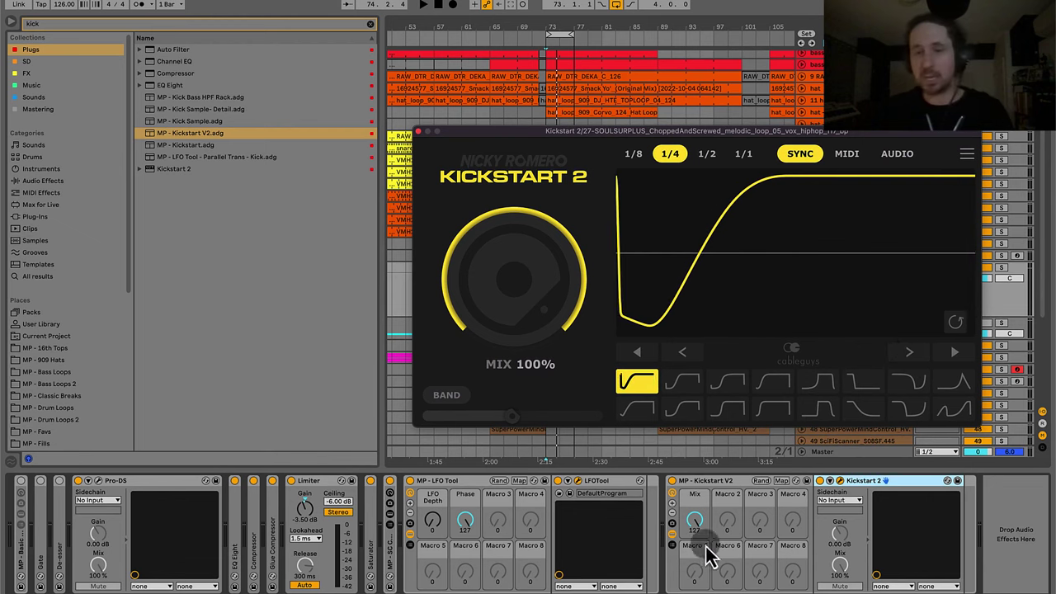
Delete the MP - Kickstart V2 rack after LFOTool and add it again at the very start of the vocal chain.
click(721, 486)
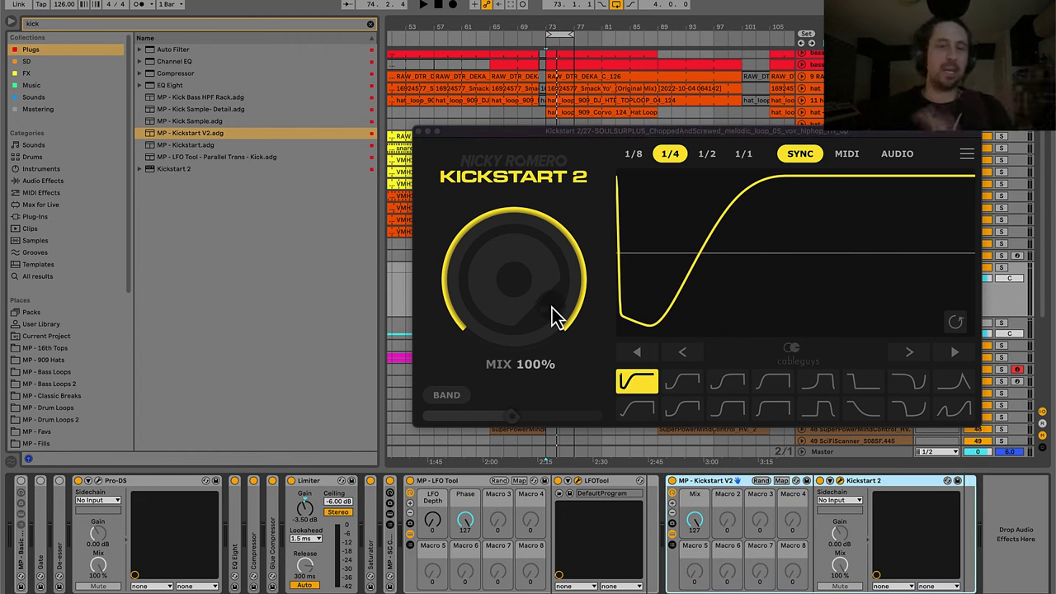
key(Delete)
click(477, 151)
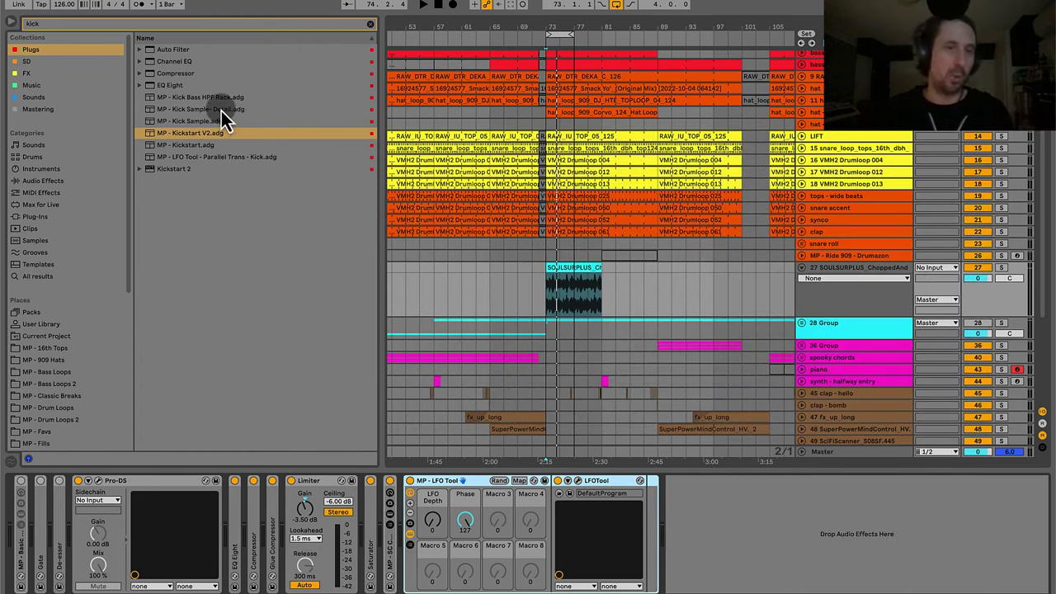
click(205, 137)
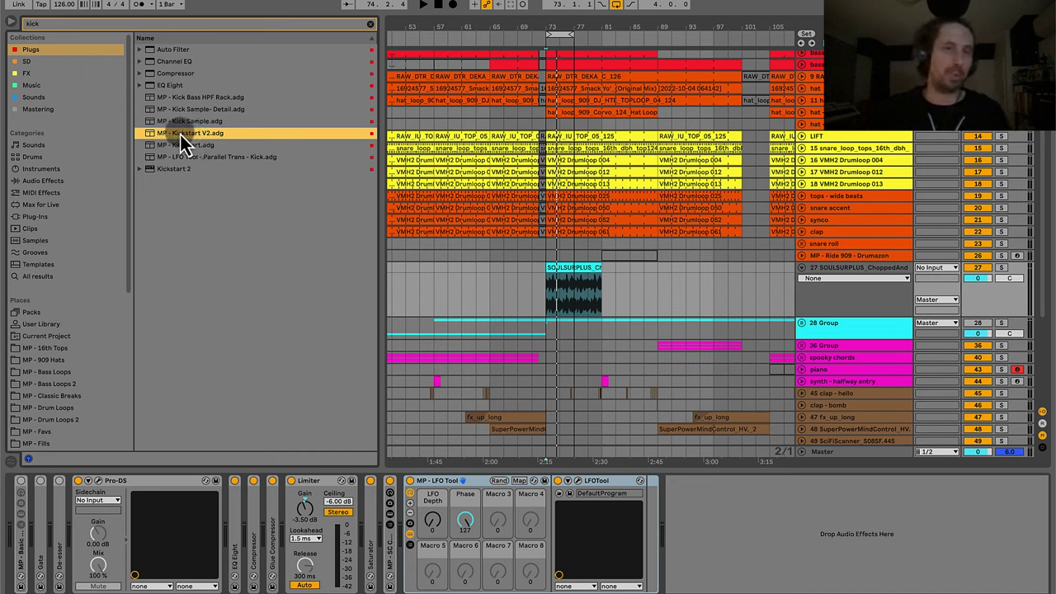
drag(178, 141, 85, 492)
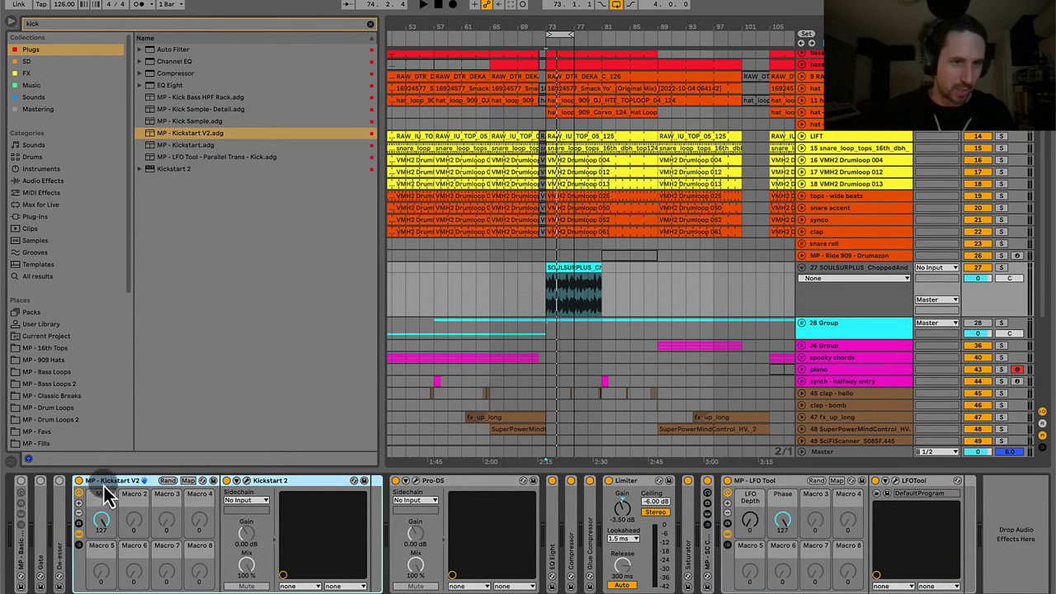
drag(18, 499, 41, 505)
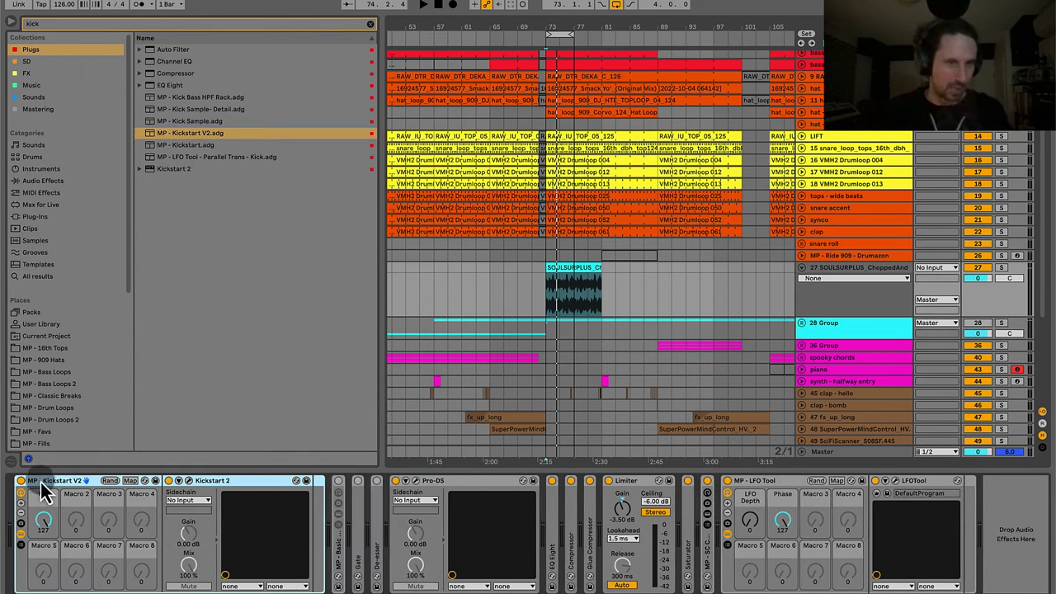
Open the Kickstart 2 plug-in window, compare the Extreme Short and High Chain curves, and select High Chain.
click(188, 480)
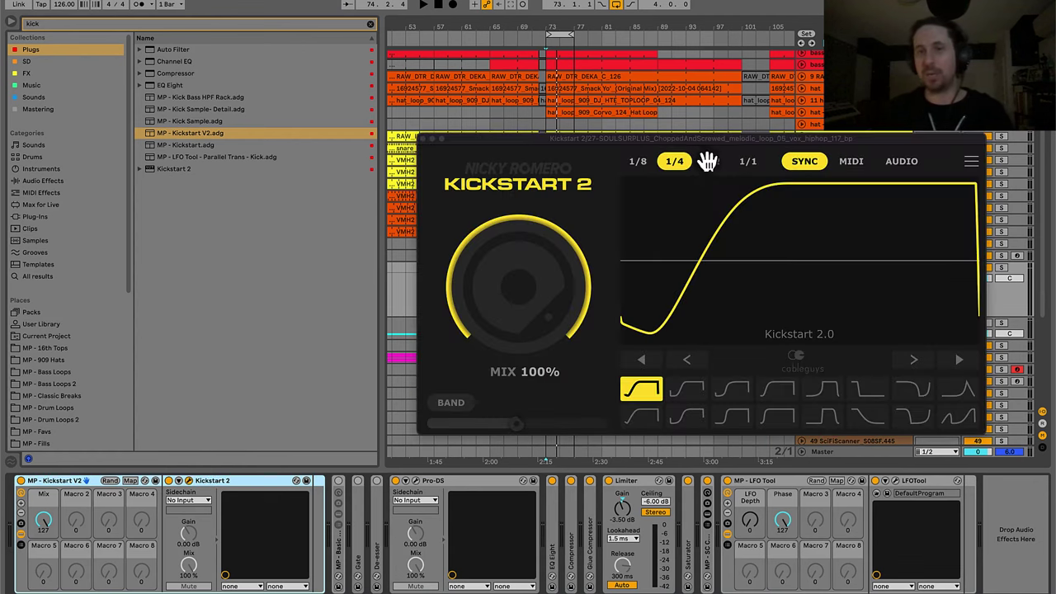
drag(726, 139, 584, 85)
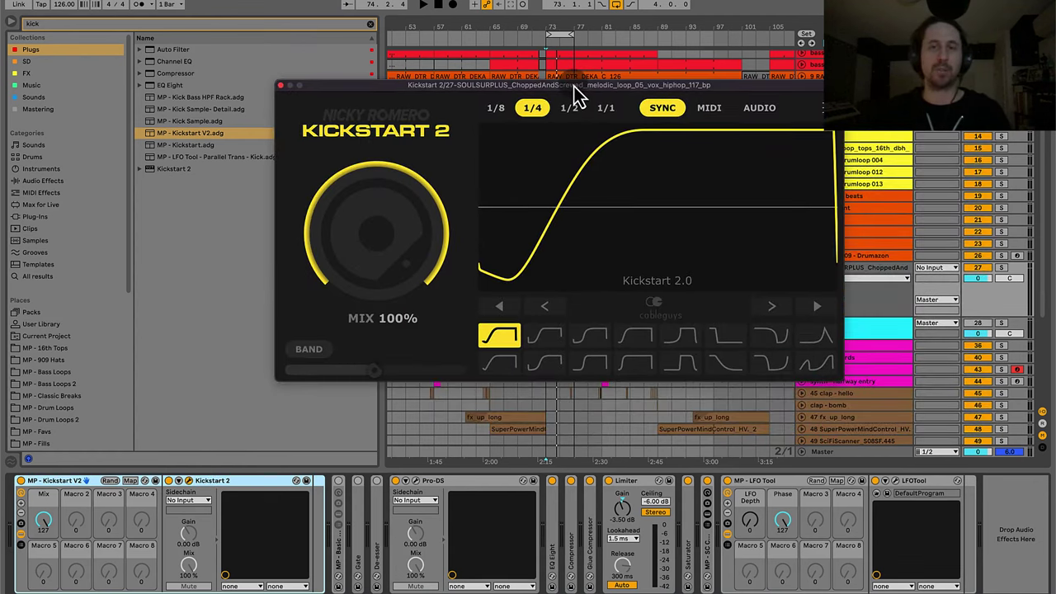
click(646, 342)
click(645, 363)
click(645, 341)
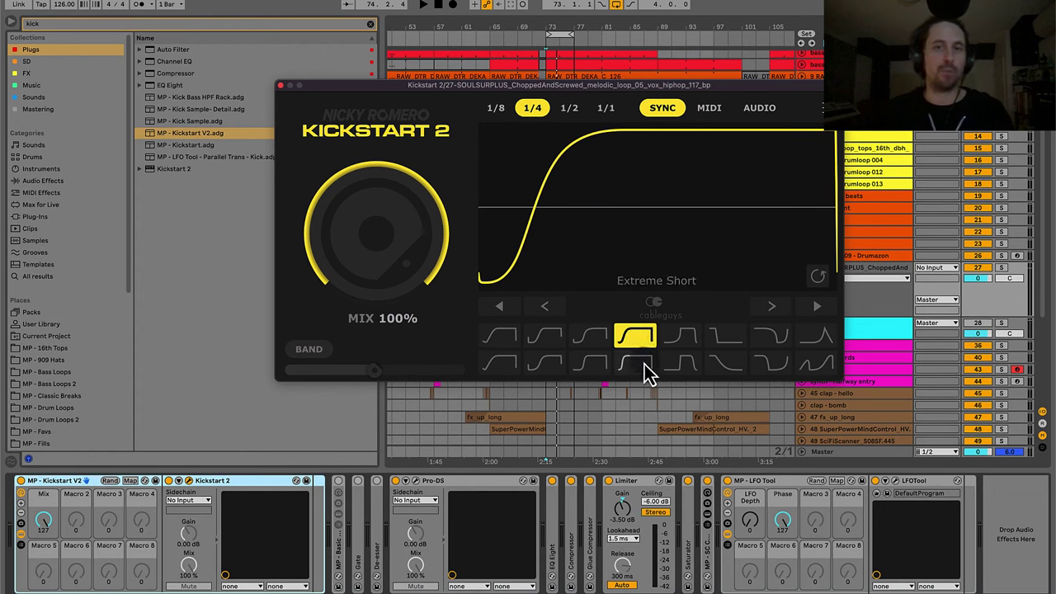
click(644, 364)
click(642, 341)
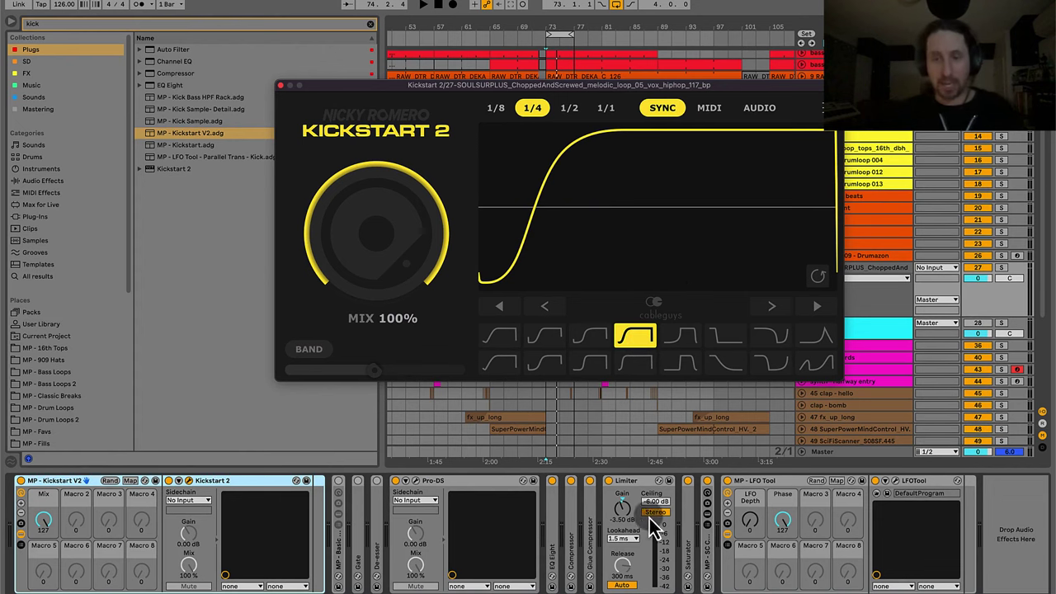
Expand the MP - SC Comp rack and reselect the MP - Kickstart V2 rack, keeping the High Chain curve.
double_click(707, 554)
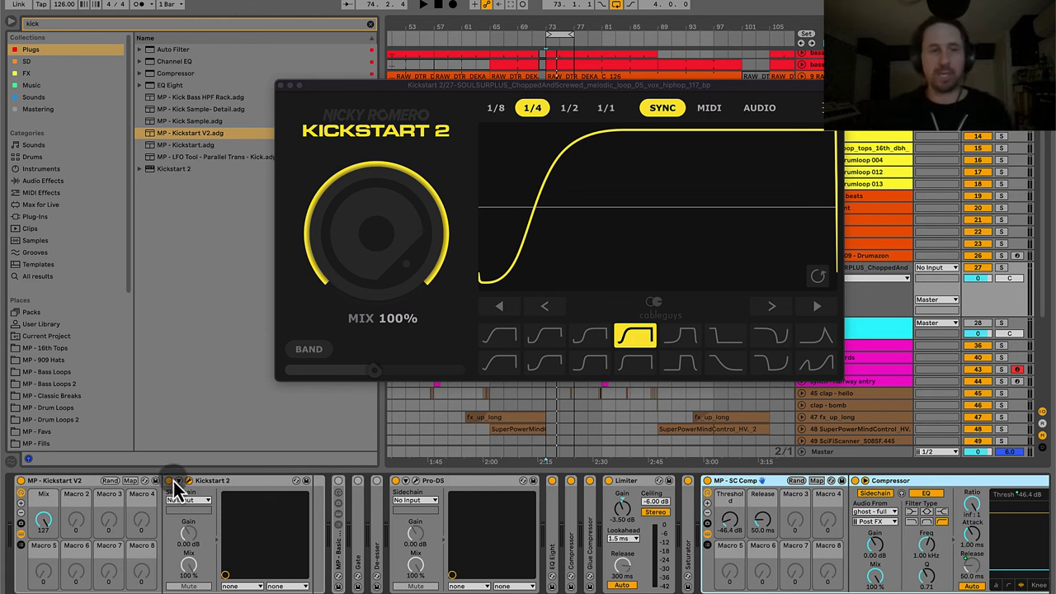
click(66, 482)
click(213, 482)
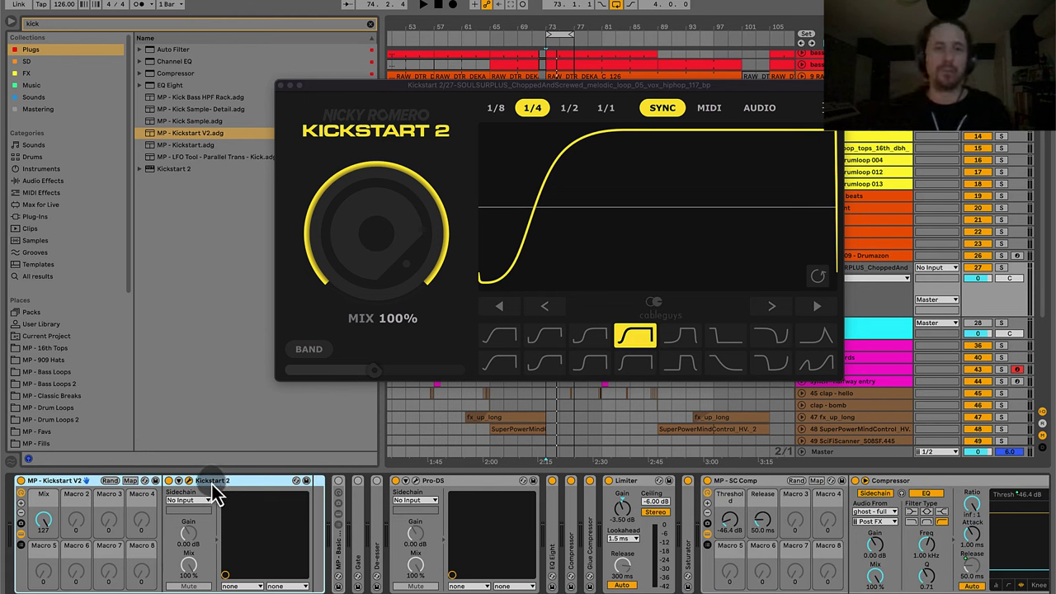
click(632, 337)
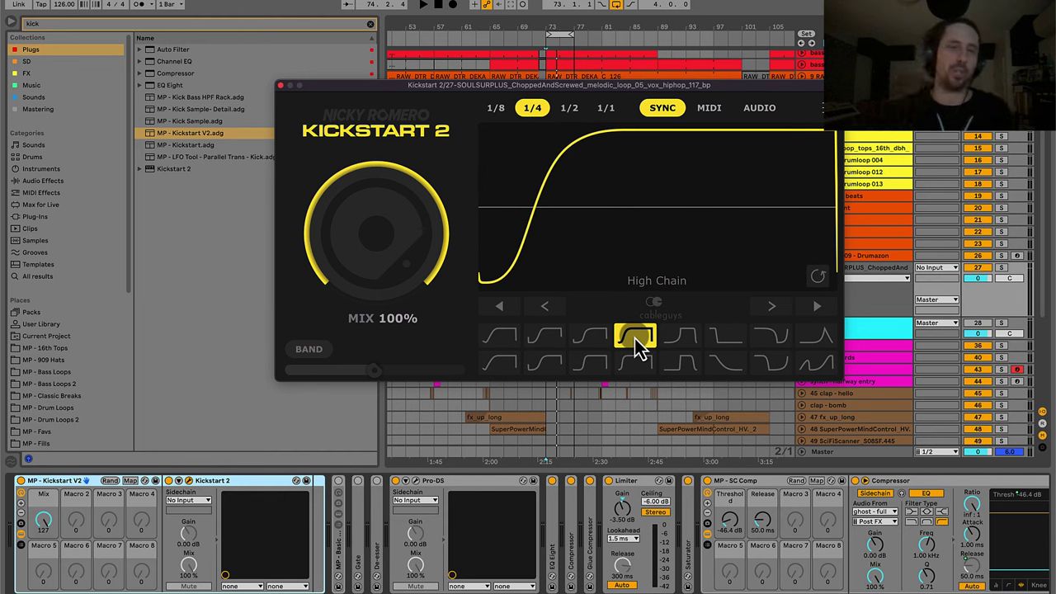
Play the loop twice to hear Kickstart 2 at full mix together with the sidechain compressors, and stop playback.
click(43, 524)
drag(43, 527, 52, 485)
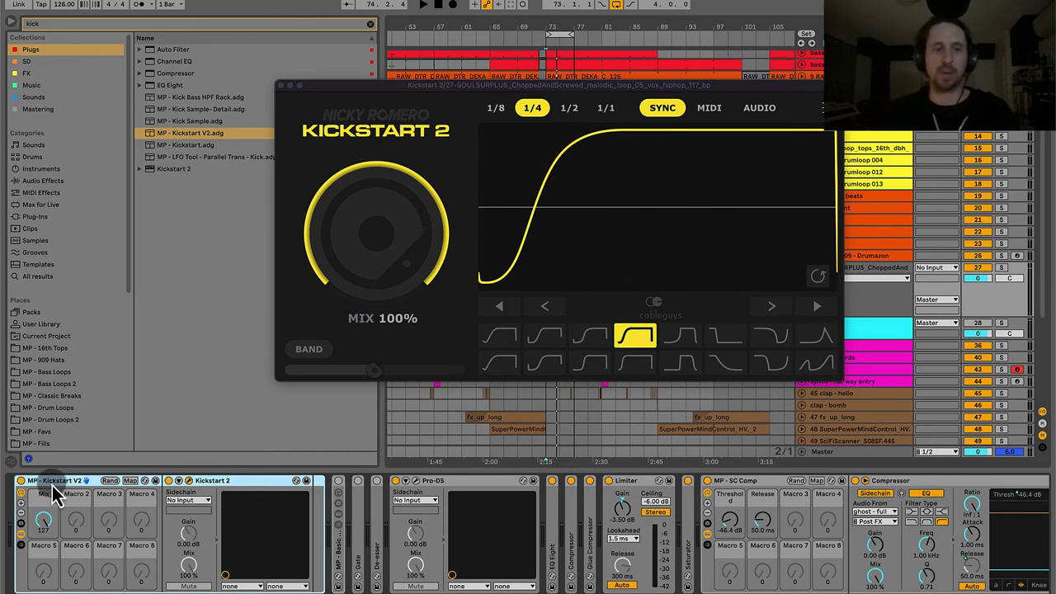
key(space)
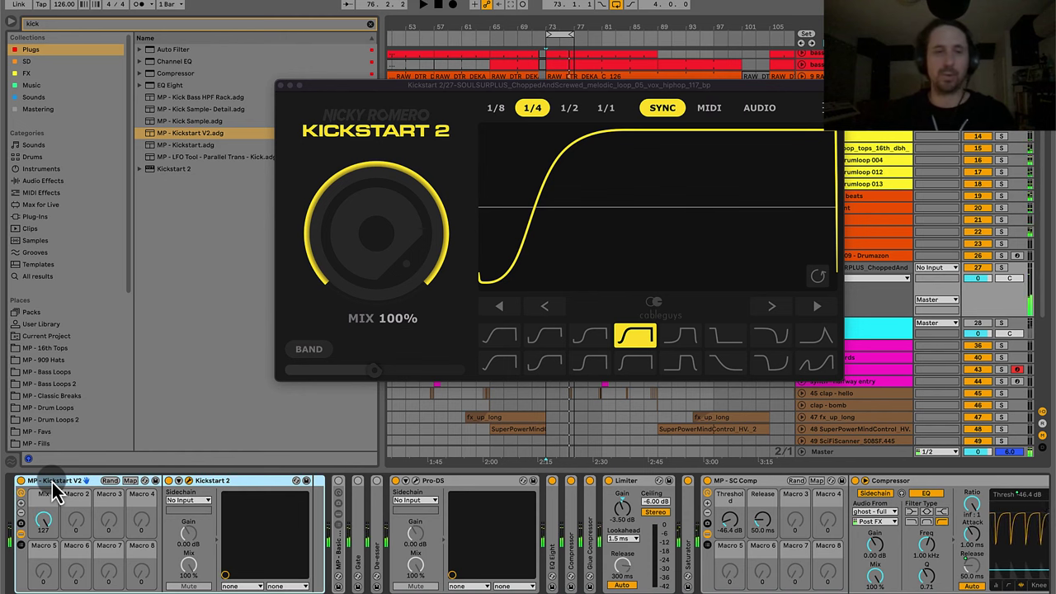
key(space)
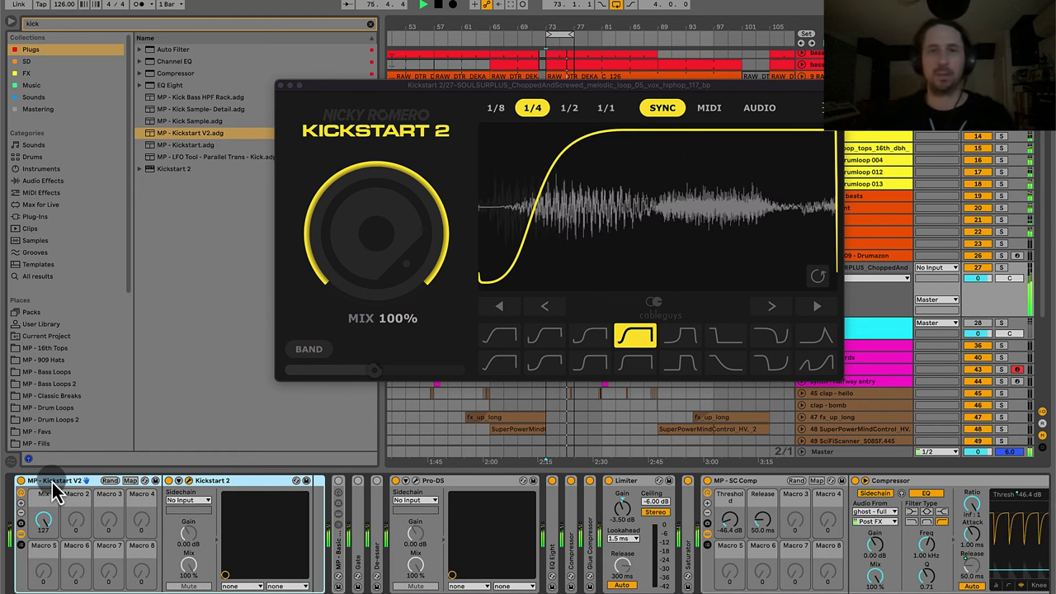
key(space)
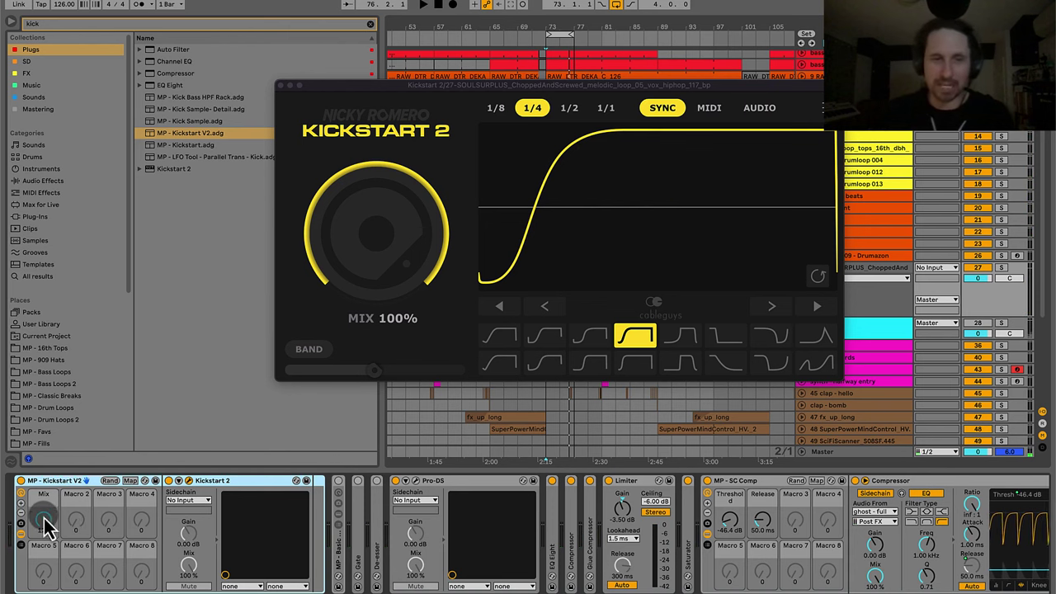
Lower the MP - Kickstart V2 rack's Mix macro to 94 while playing the loop, and stop playback.
mouse_move(42, 522)
mouse_down()
mouse_move(42, 535)
mouse_move(43, 522)
mouse_up()
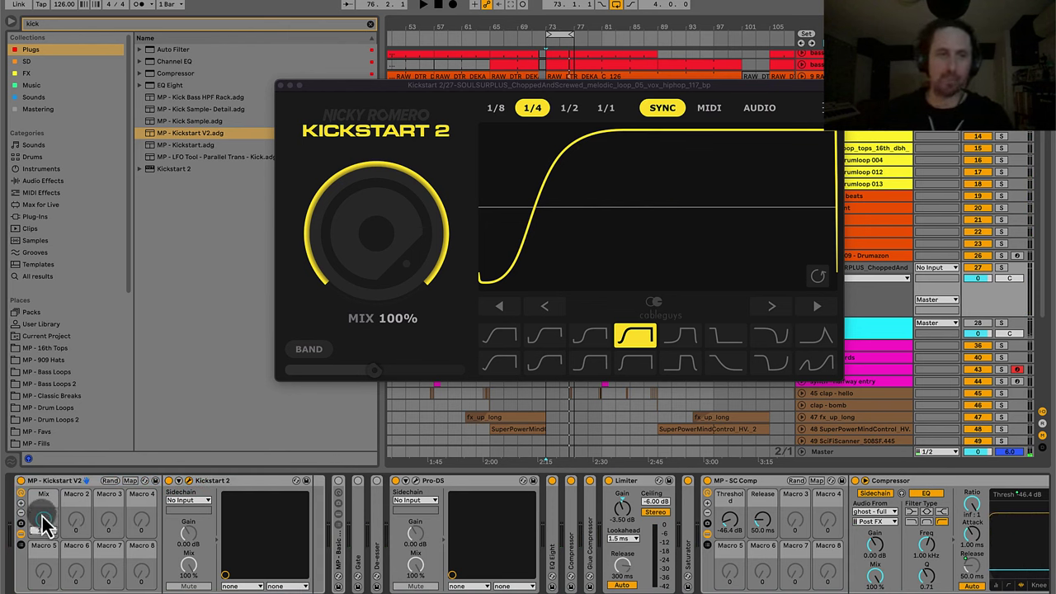
drag(43, 525, 43, 538)
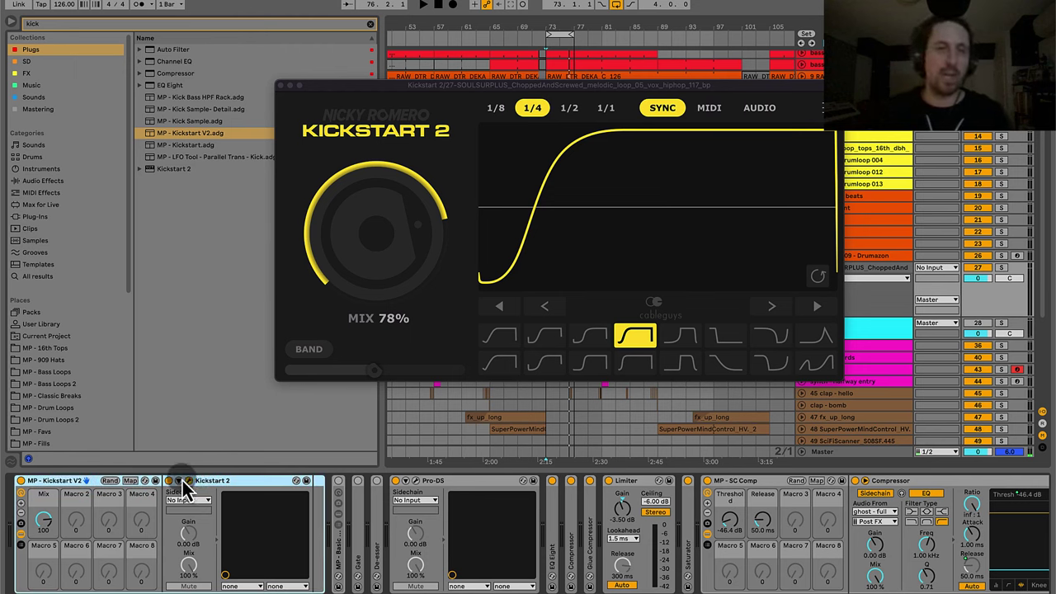
click(204, 483)
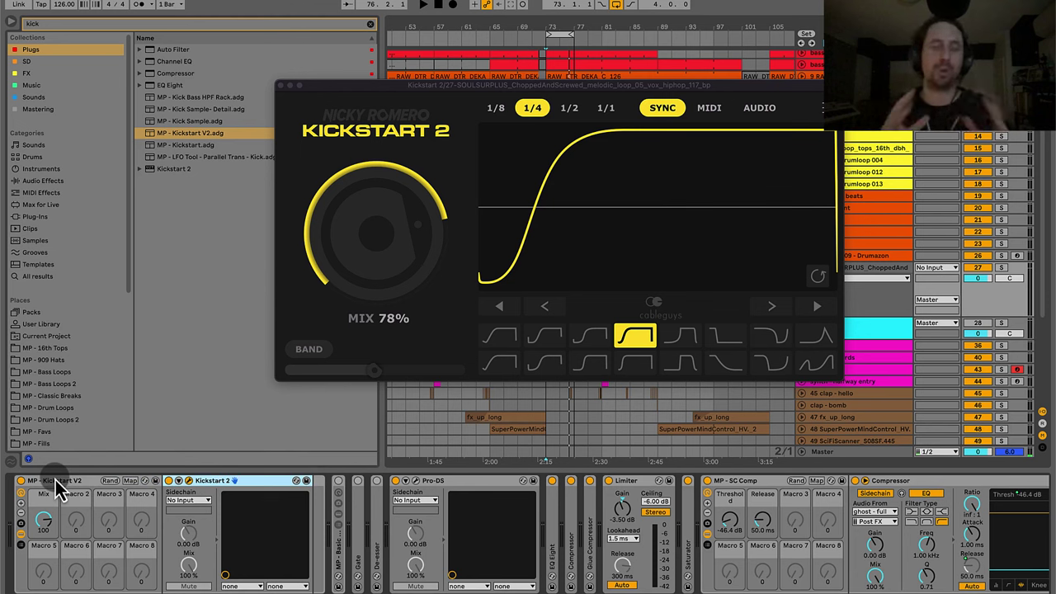
click(55, 481)
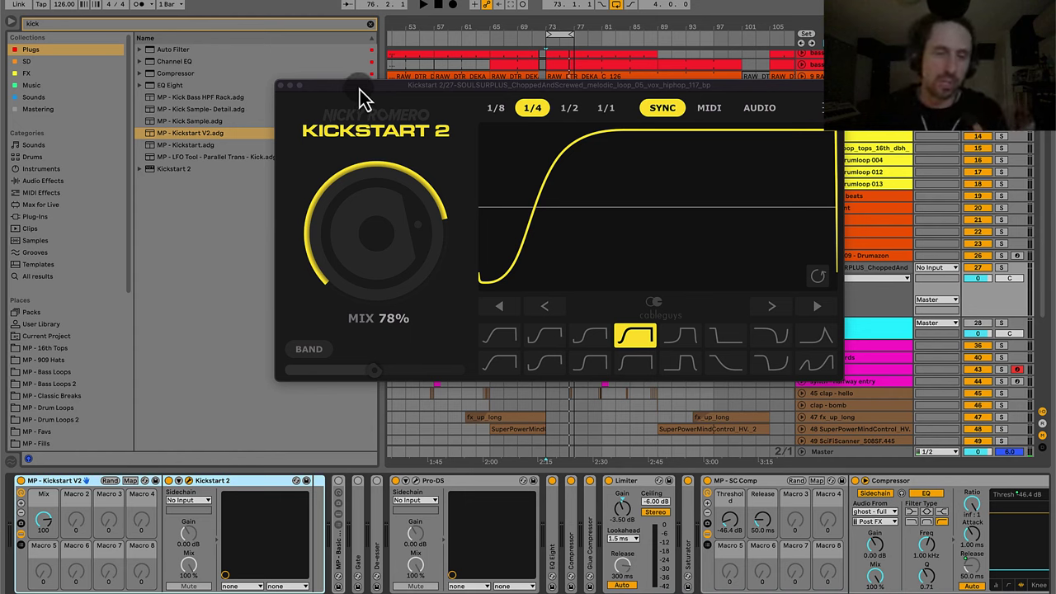
click(46, 522)
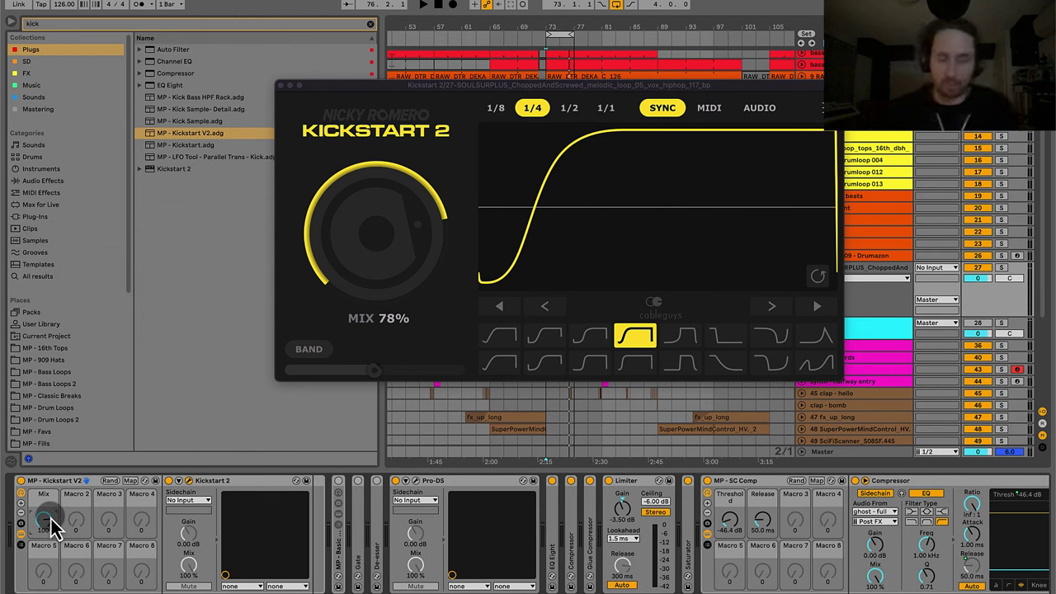
key(space)
scroll(51, 519, down, 1)
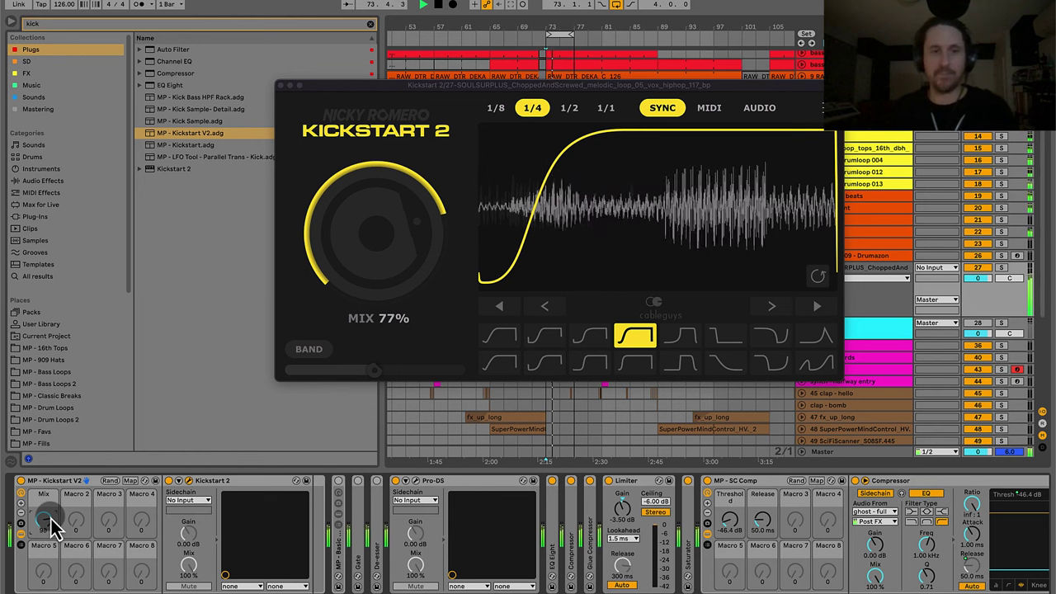
scroll(51, 519, down, 5)
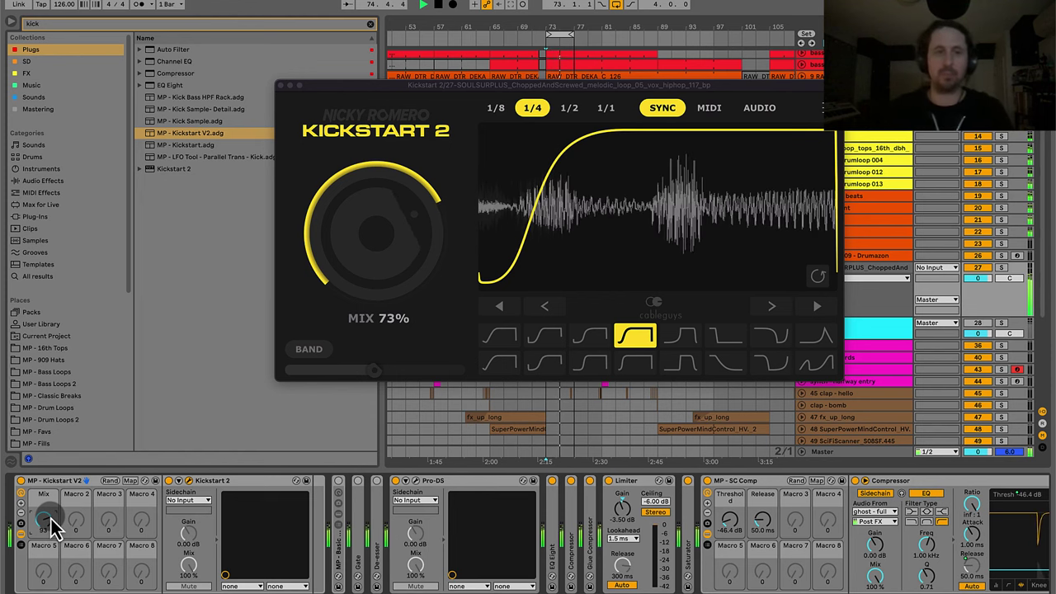
scroll(51, 519, up, 1)
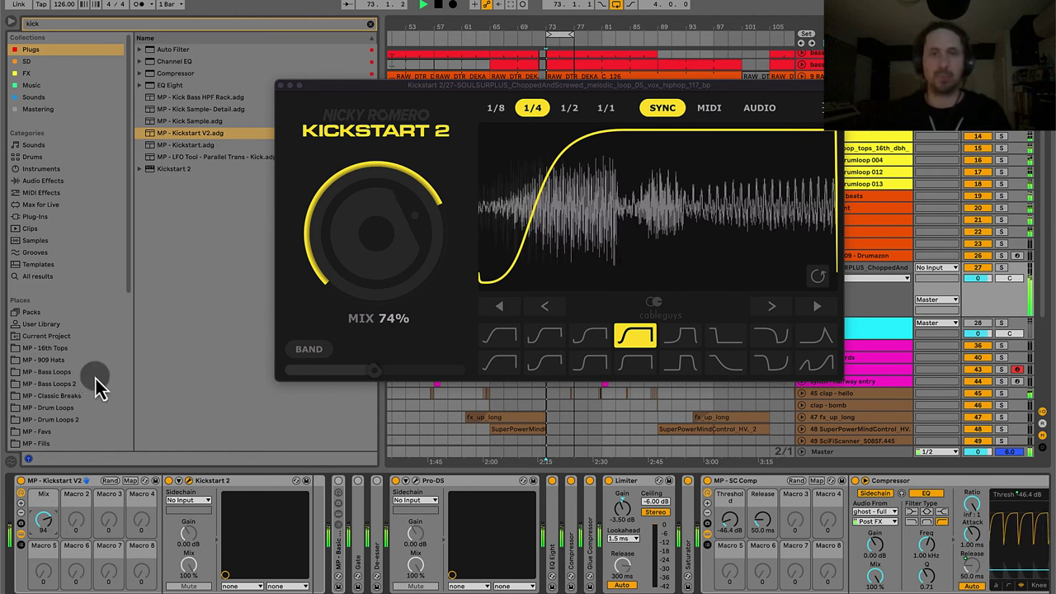
key(space)
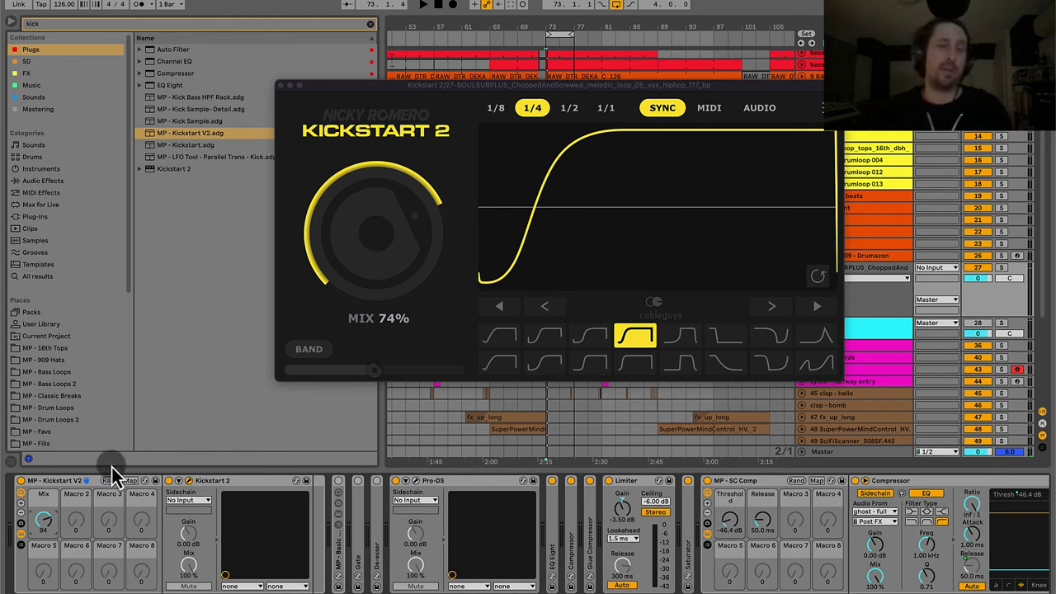
Play the loop, close the Kickstart 2 window, and examine the gain reduction of both Compressors in the MP - SC Comp rack.
click(63, 483)
click(47, 523)
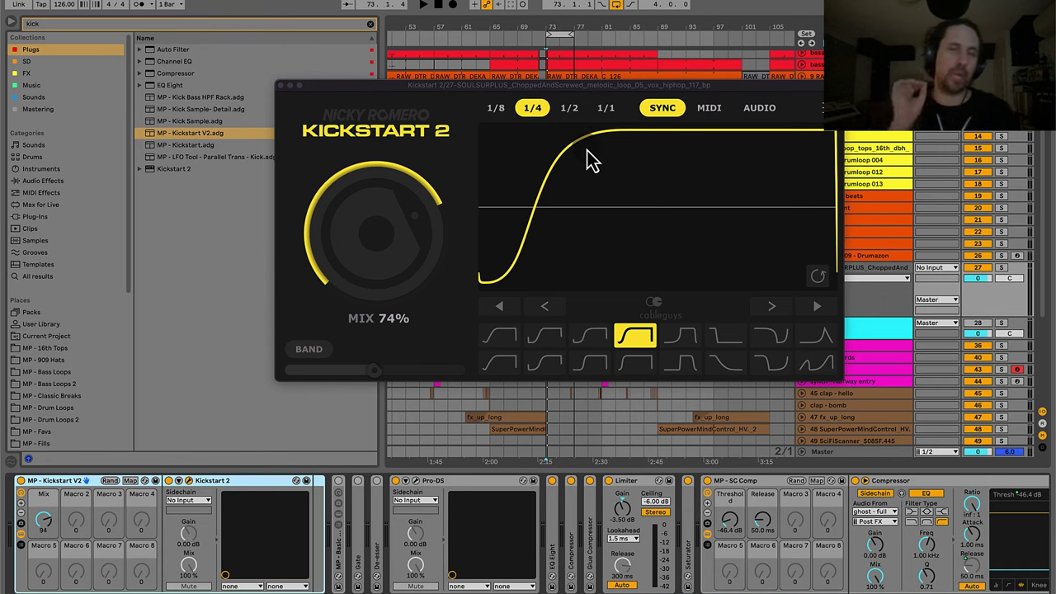
key(space)
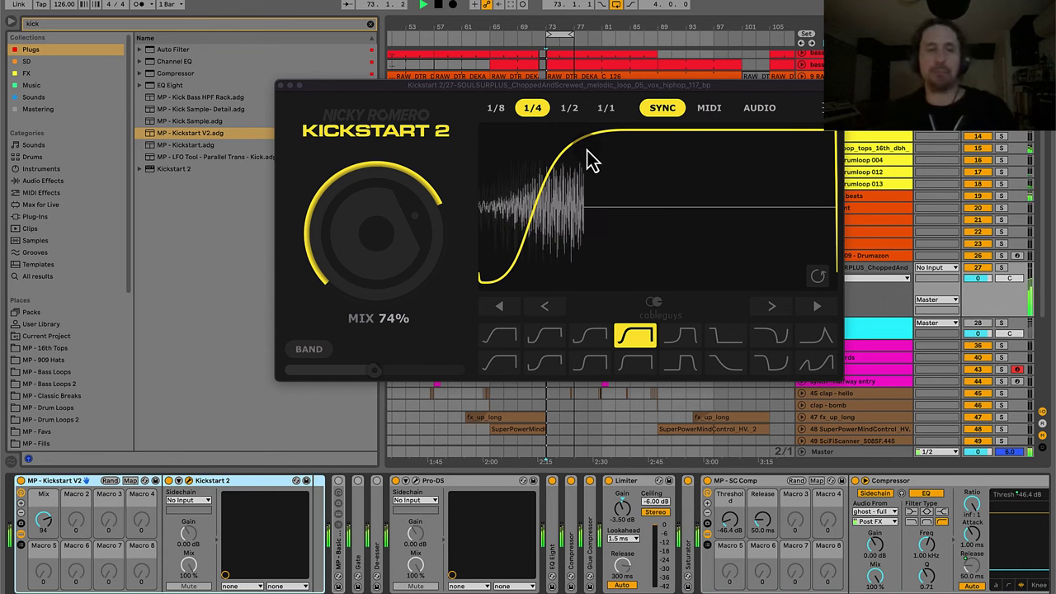
click(283, 86)
scroll(566, 516, right, 3)
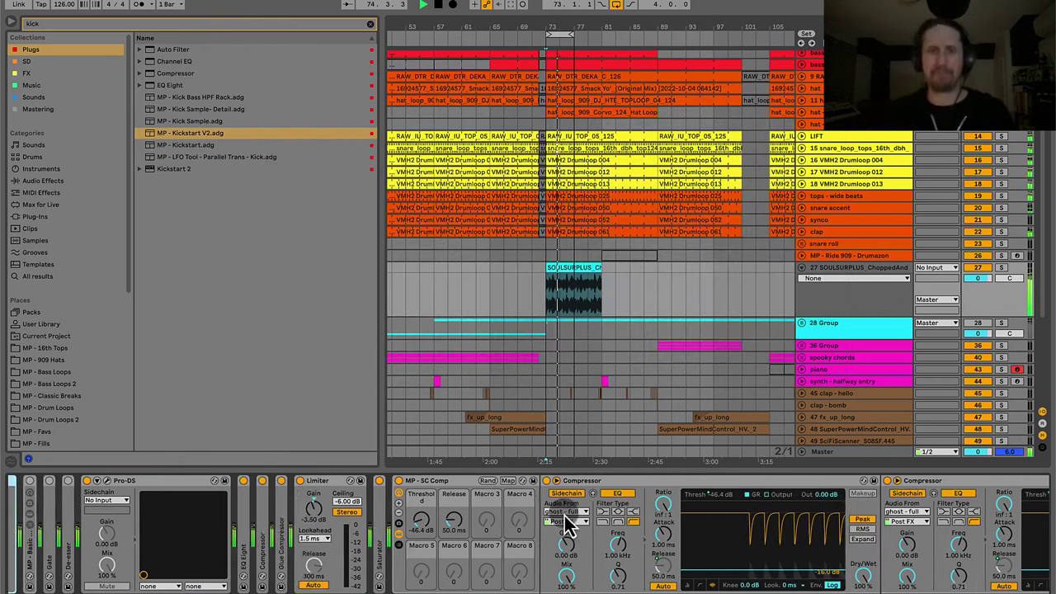
scroll(566, 529, right, 5)
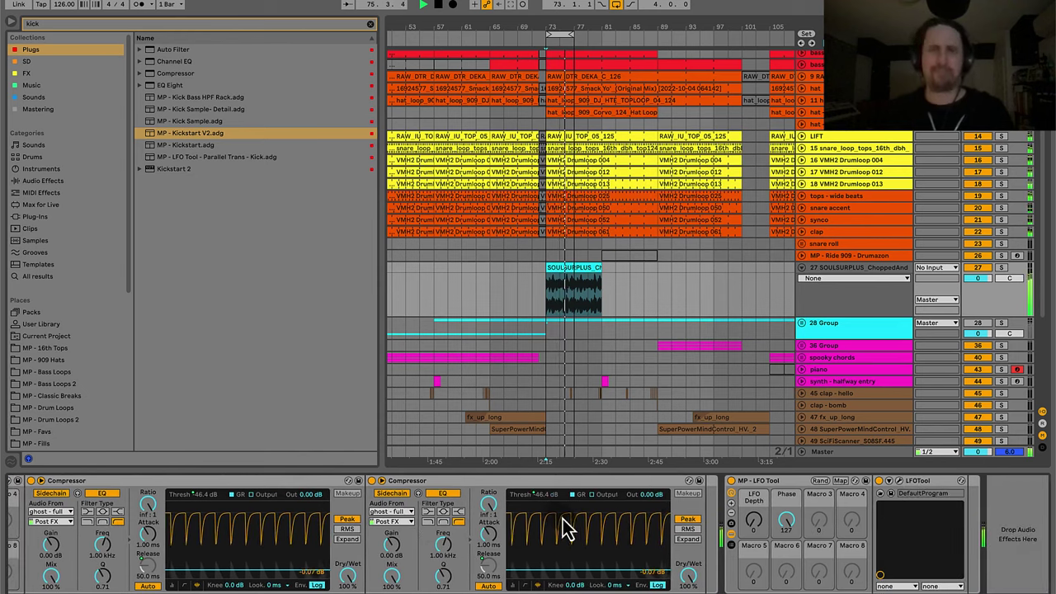
scroll(550, 536, left, 3)
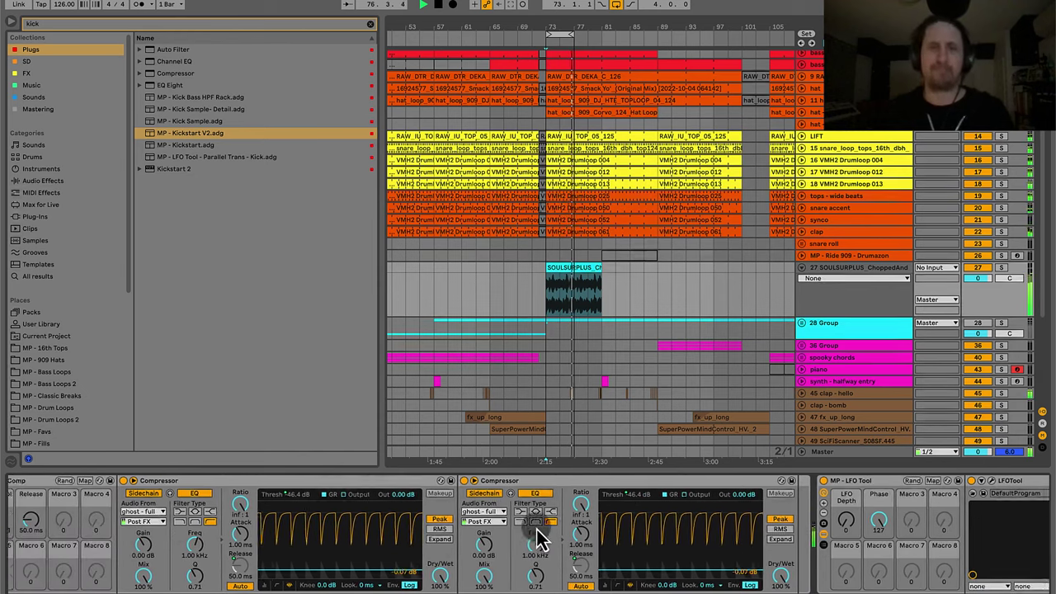
Switch to the Google Docs notes and highlight the whole FX section, from its heading through Reverb and Delay to Width.
key(super+Tab)
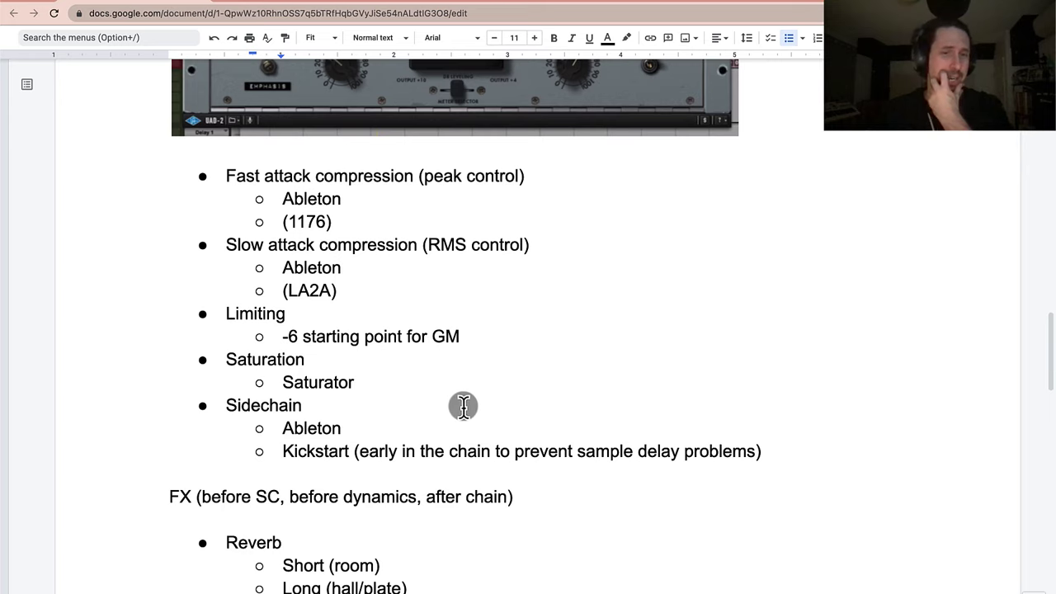
scroll(464, 406, down, 3)
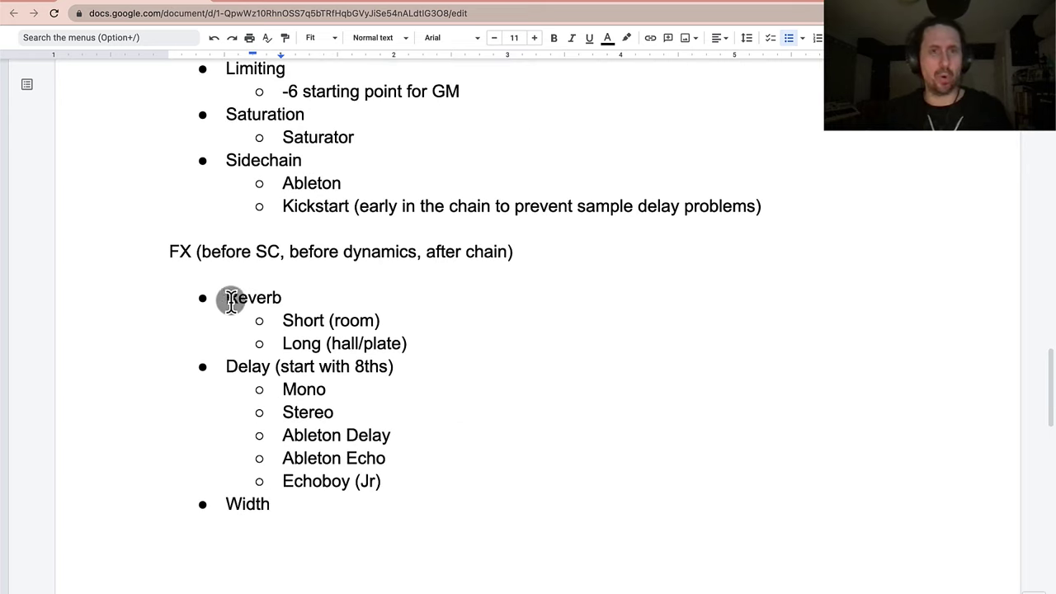
click(165, 251)
shift+click(323, 495)
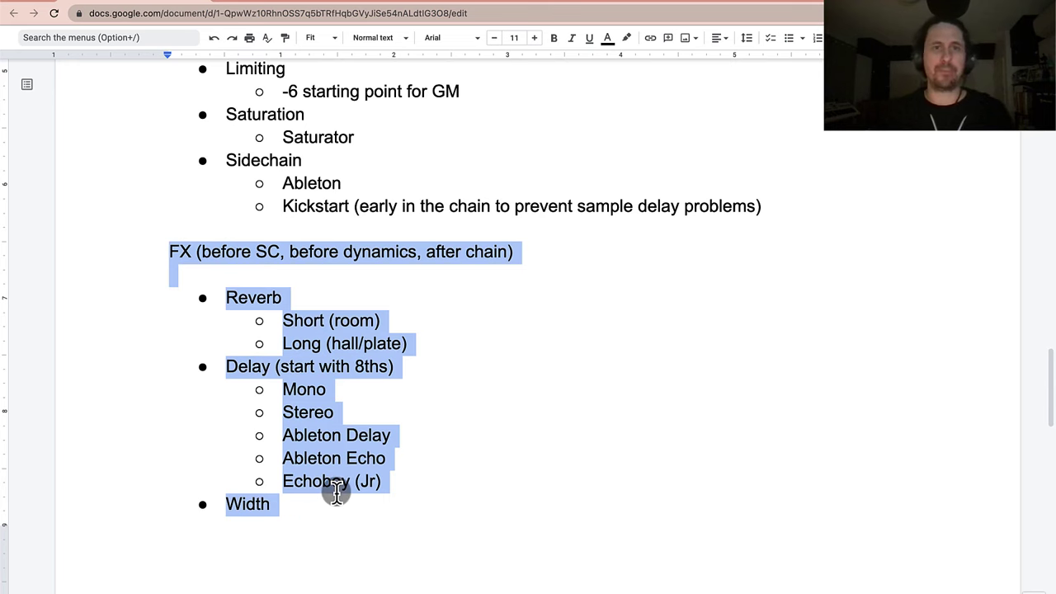
Switch back to Ableton Live, collapse the MP - SC Comp rack and delete the MP - LFO Tool rack.
key(super+Tab)
scroll(713, 510, left, 10)
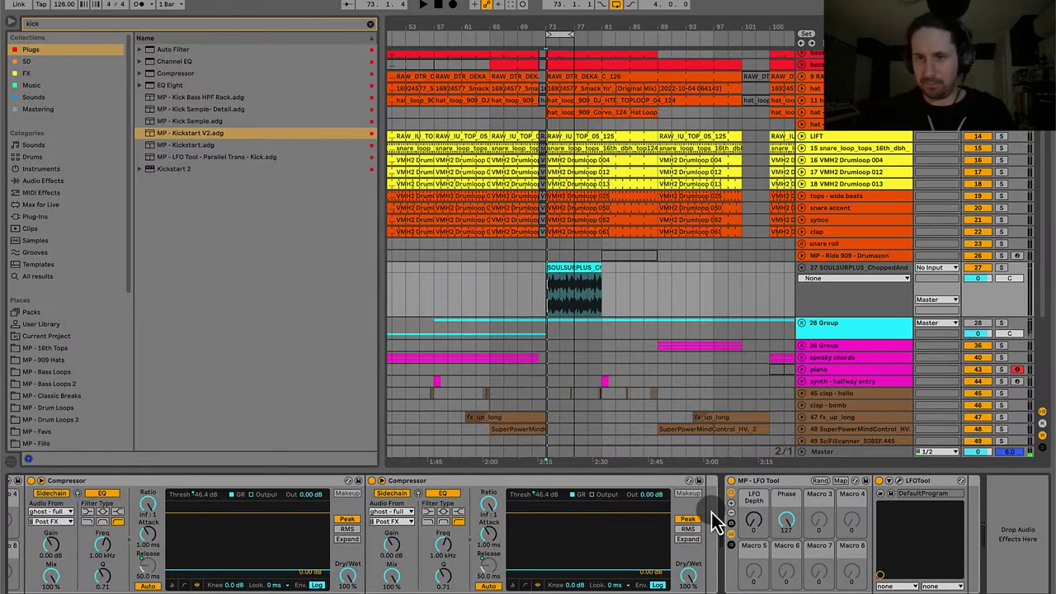
scroll(582, 487, right, 8)
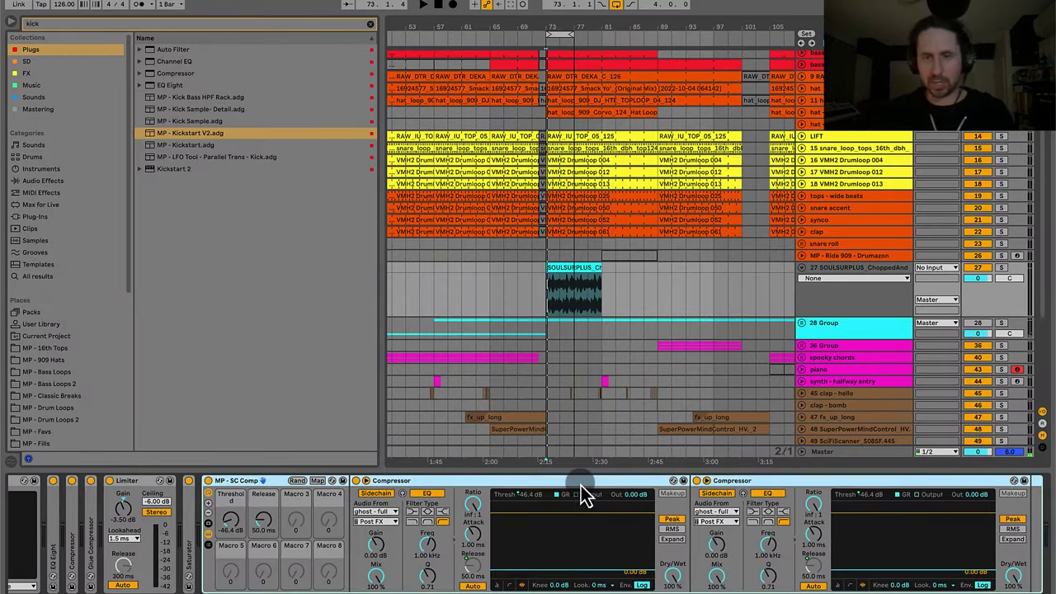
double_click(243, 482)
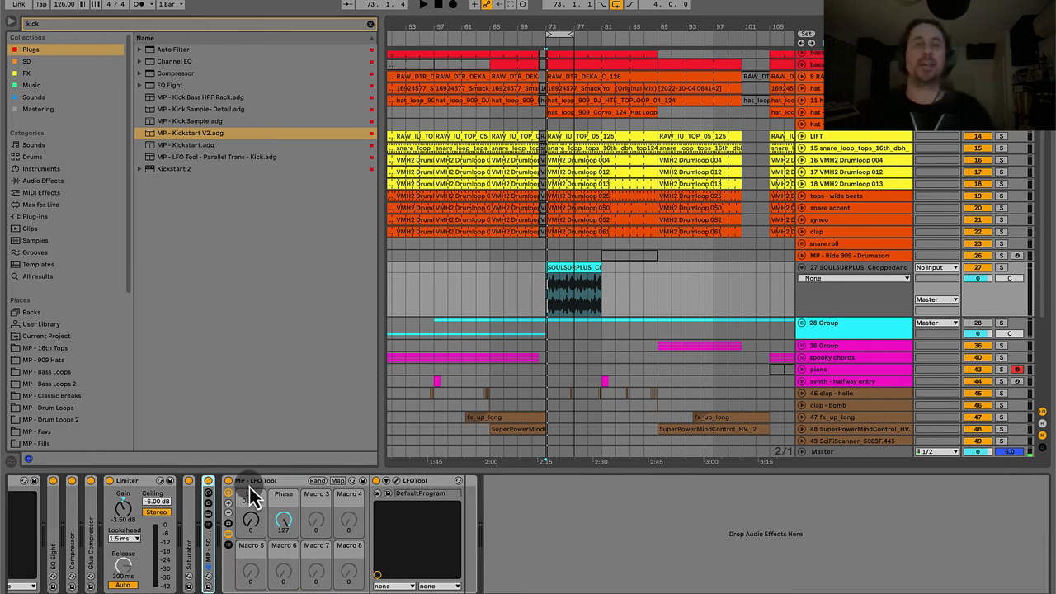
click(255, 484)
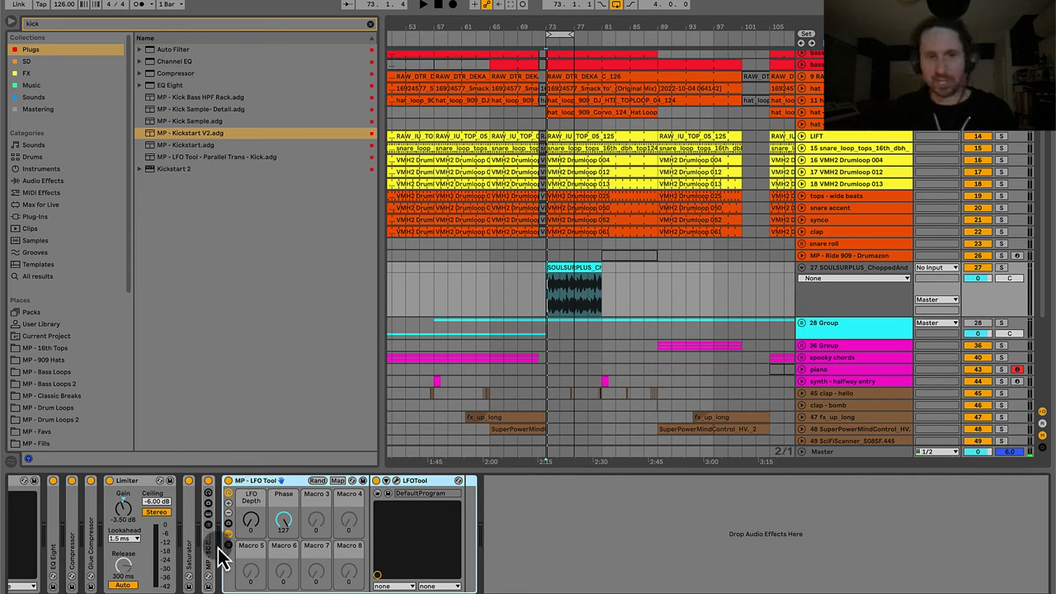
key(Delete)
Select the Limiter in the vocal loop's chain and expand the collapsed Saturator that follows it.
scroll(314, 556, left, 8)
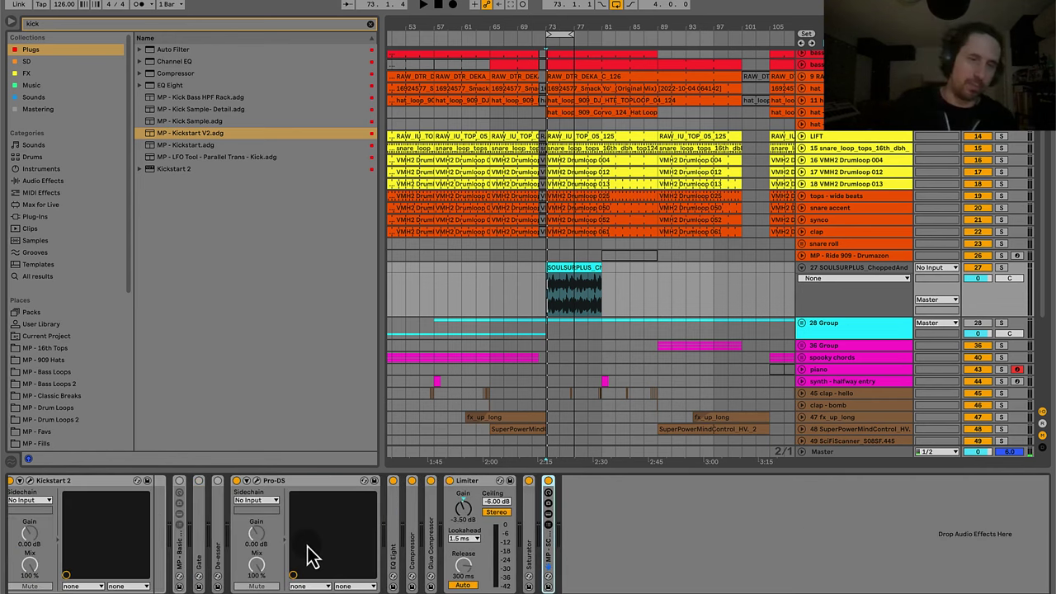
scroll(311, 552, right, 7)
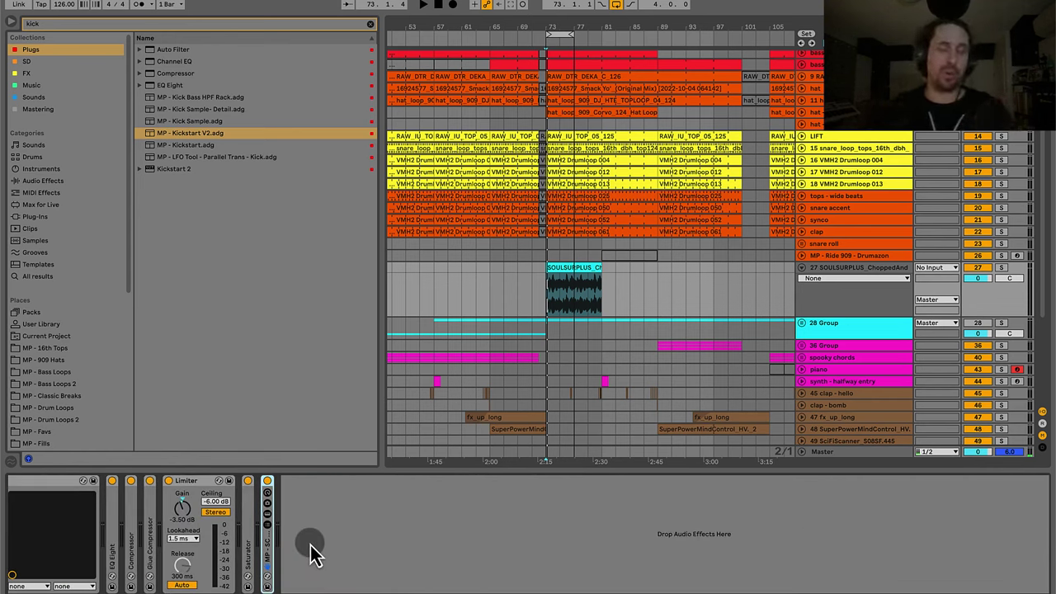
scroll(321, 556, left, 4)
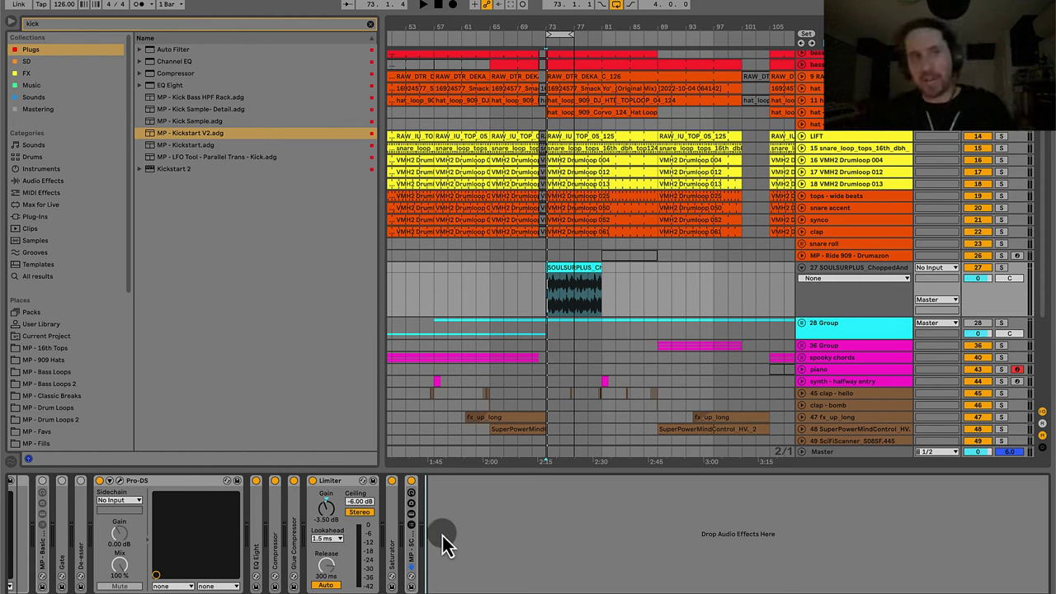
click(408, 564)
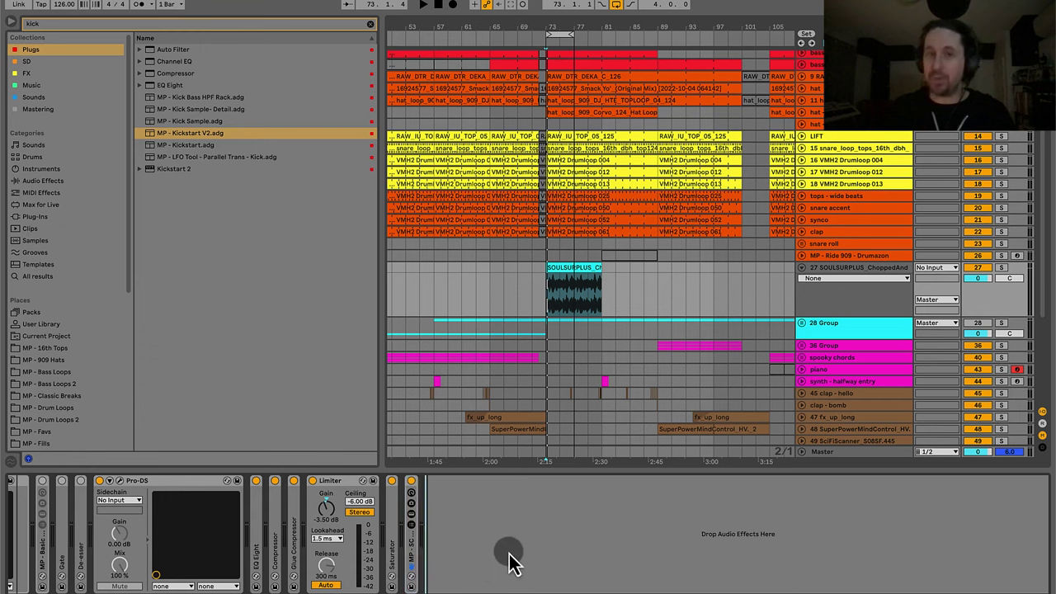
scroll(301, 568, left, 2)
scroll(301, 568, left, 1)
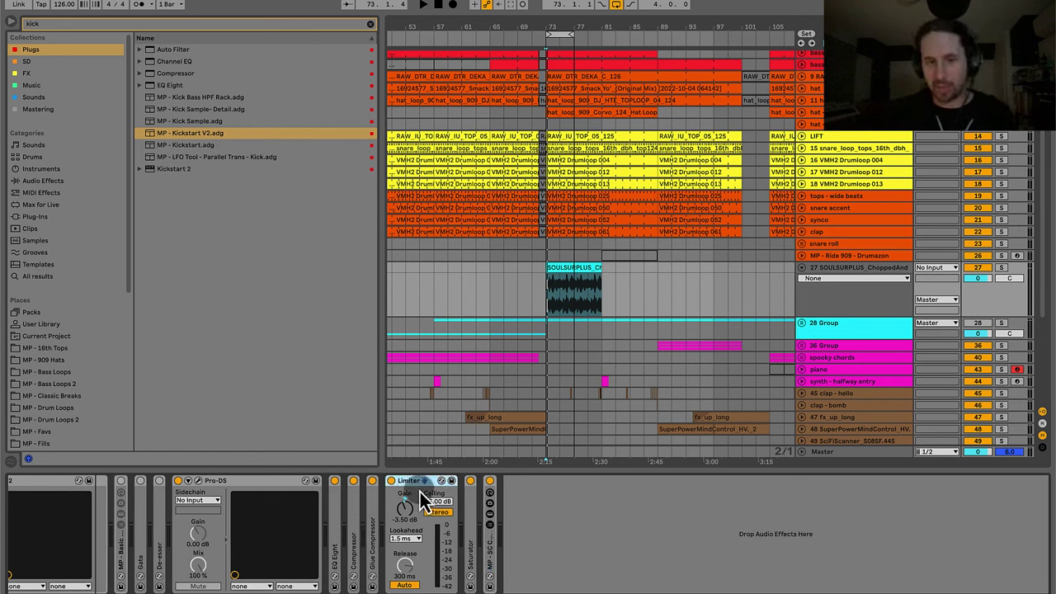
double_click(413, 481)
double_click(394, 523)
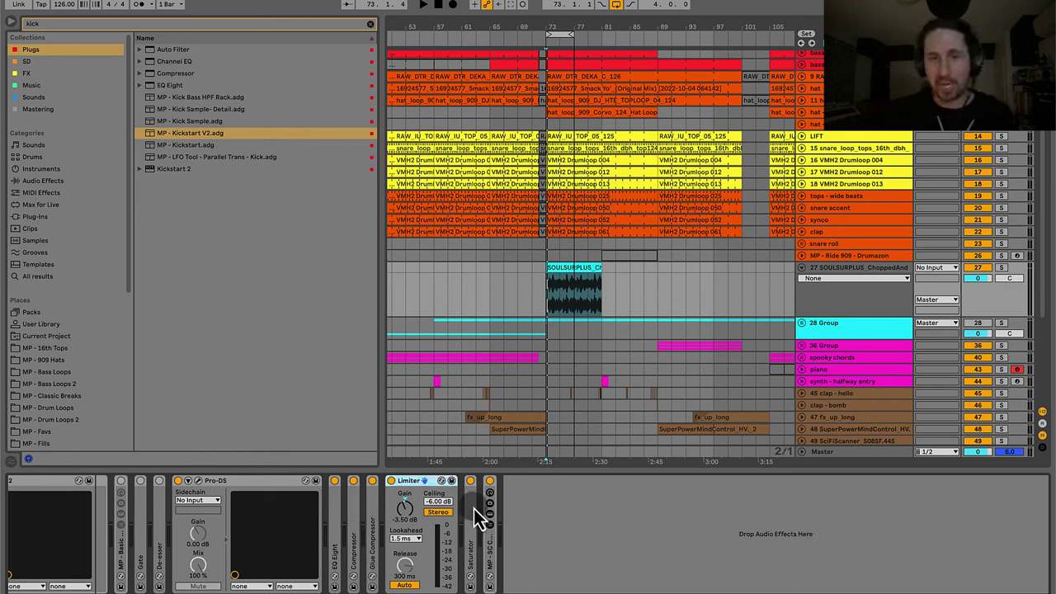
double_click(474, 508)
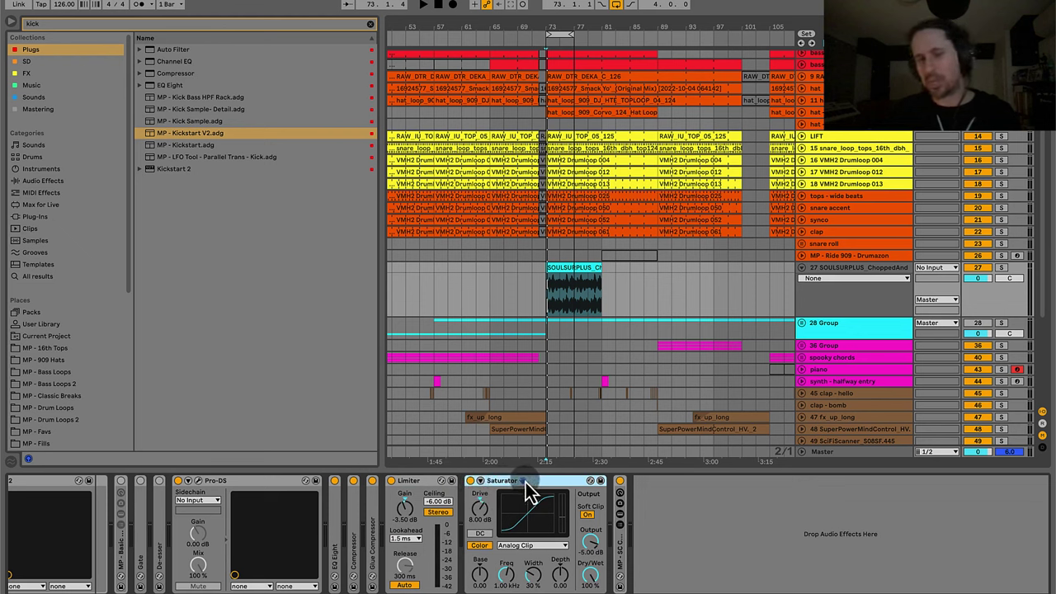
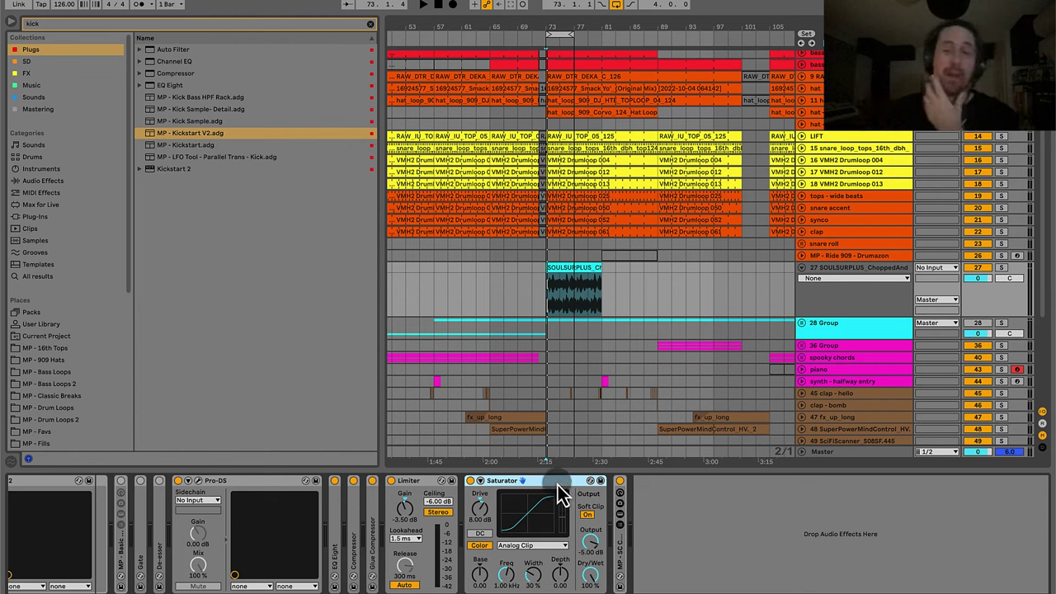
Select the Limiter and Saturator together and reorder the chain so the MP - SC Comp rack sits before them.
mouse_move(558, 486)
mouse_down()
mouse_move(537, 495)
mouse_move(424, 488)
mouse_move(517, 480)
mouse_up()
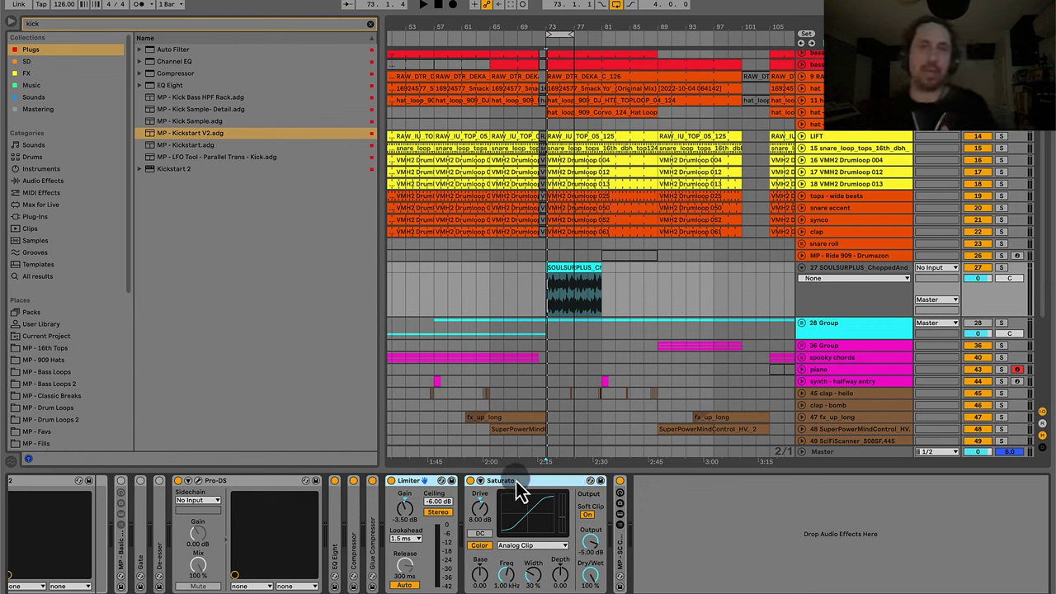
click(423, 483)
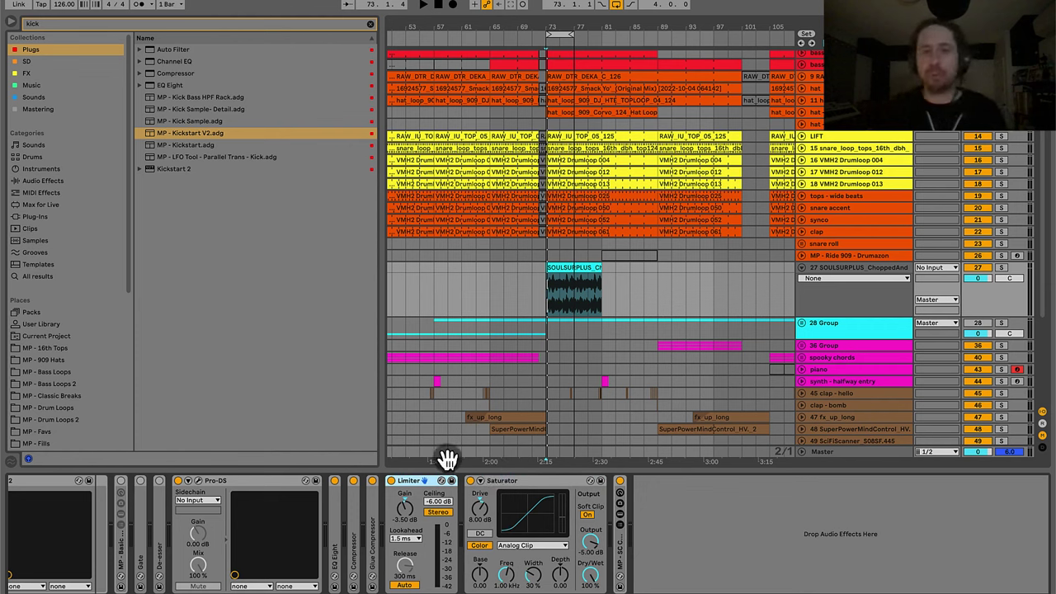
drag(384, 500, 370, 524)
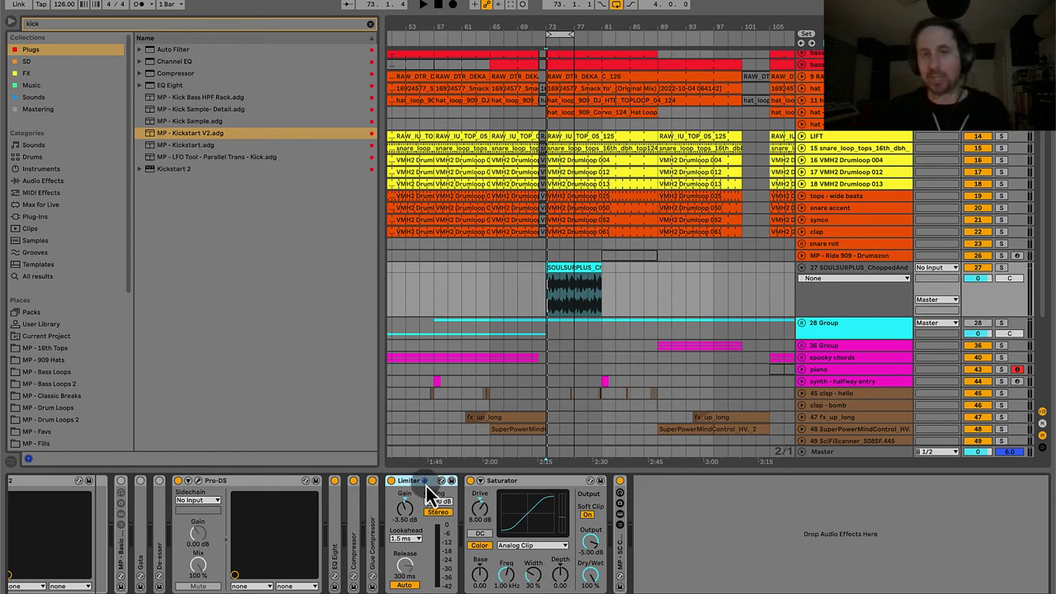
click(540, 484)
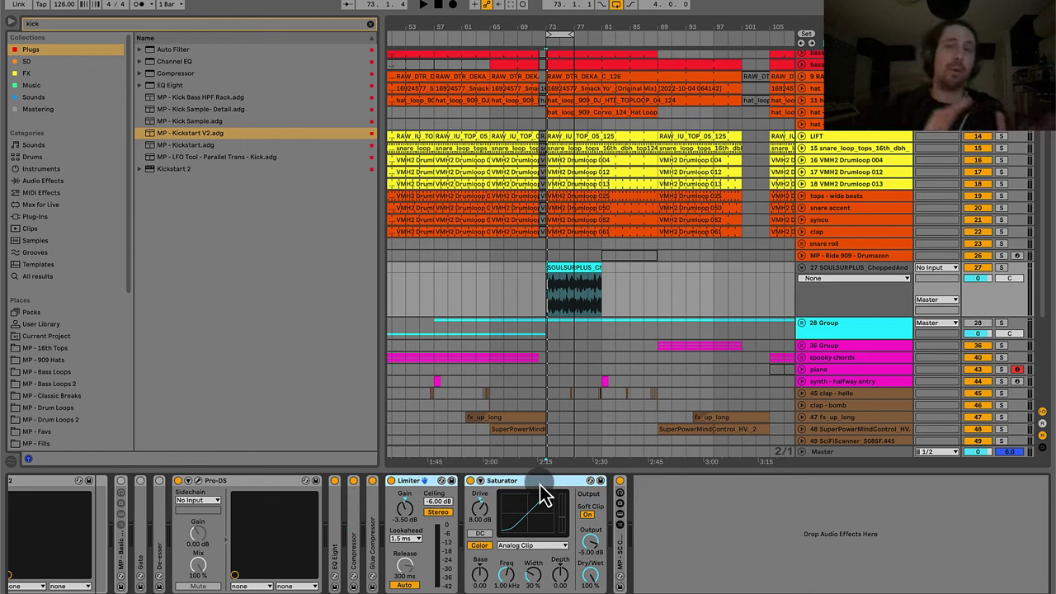
click(423, 482)
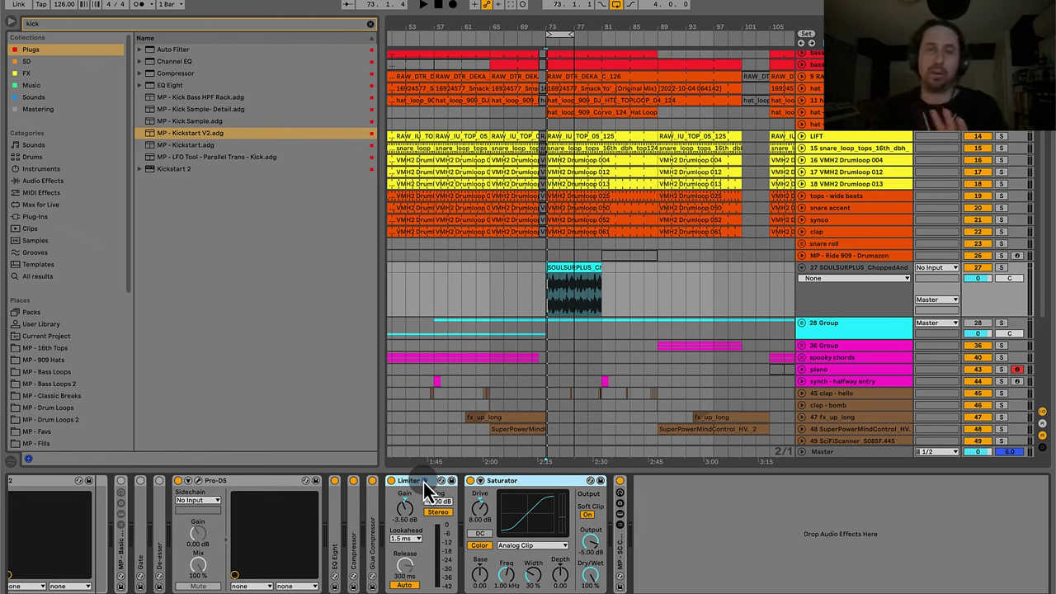
click(502, 456)
click(507, 480)
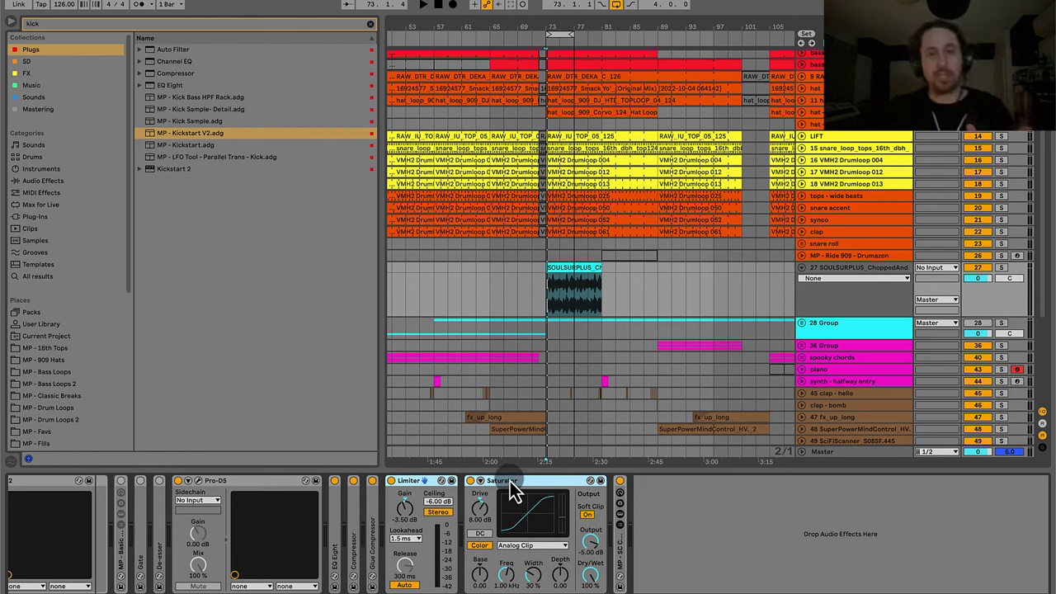
key(ctrl+z)
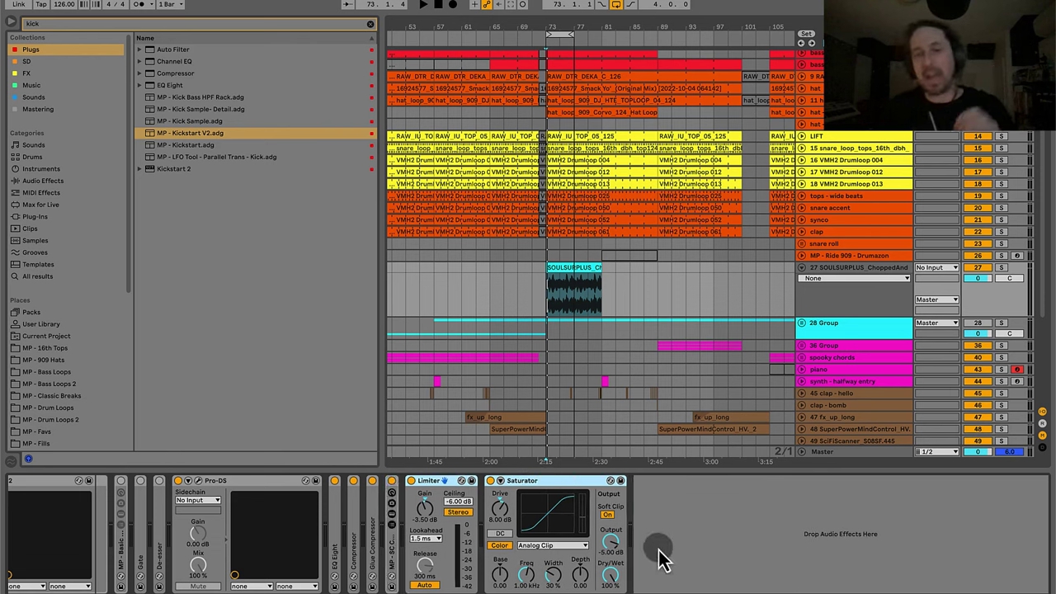
Expand the MP - SC Comp rack and examine its Compressors' place in the chain relative to Kickstart 2, the Limiter and the Saturator.
click(396, 551)
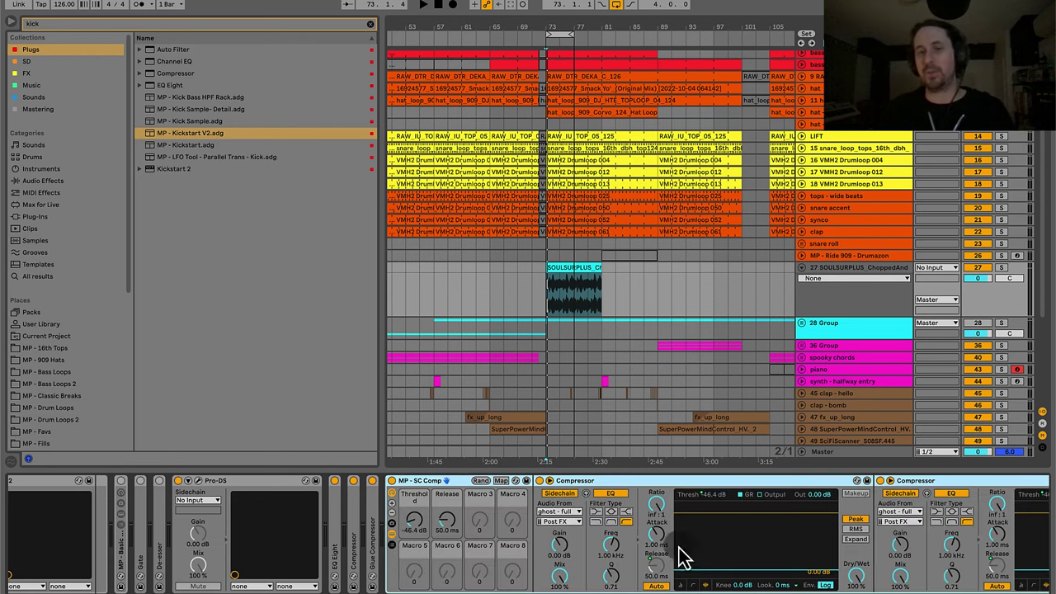
double_click(436, 480)
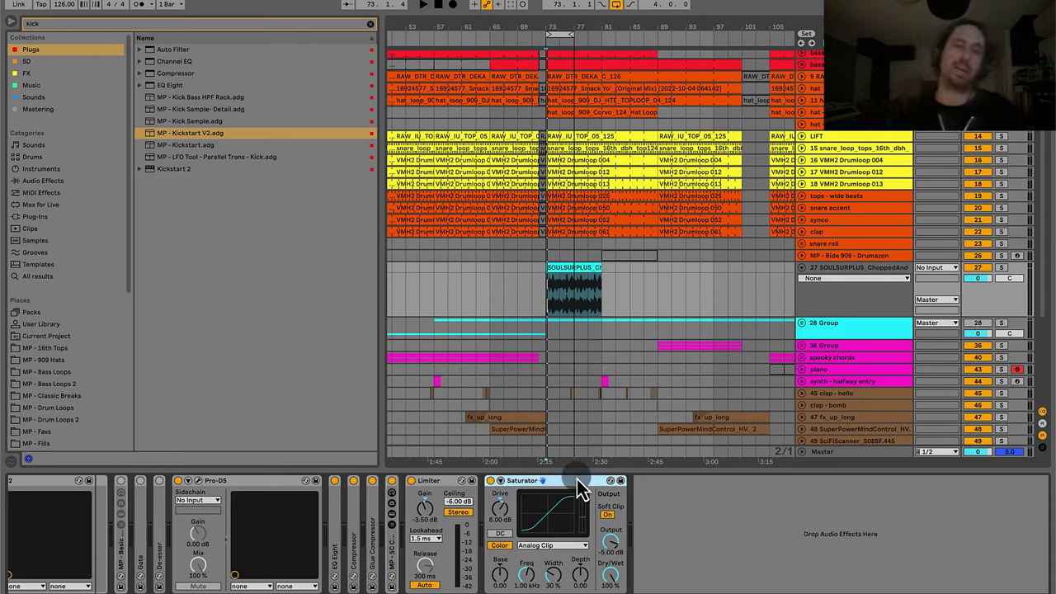
double_click(395, 566)
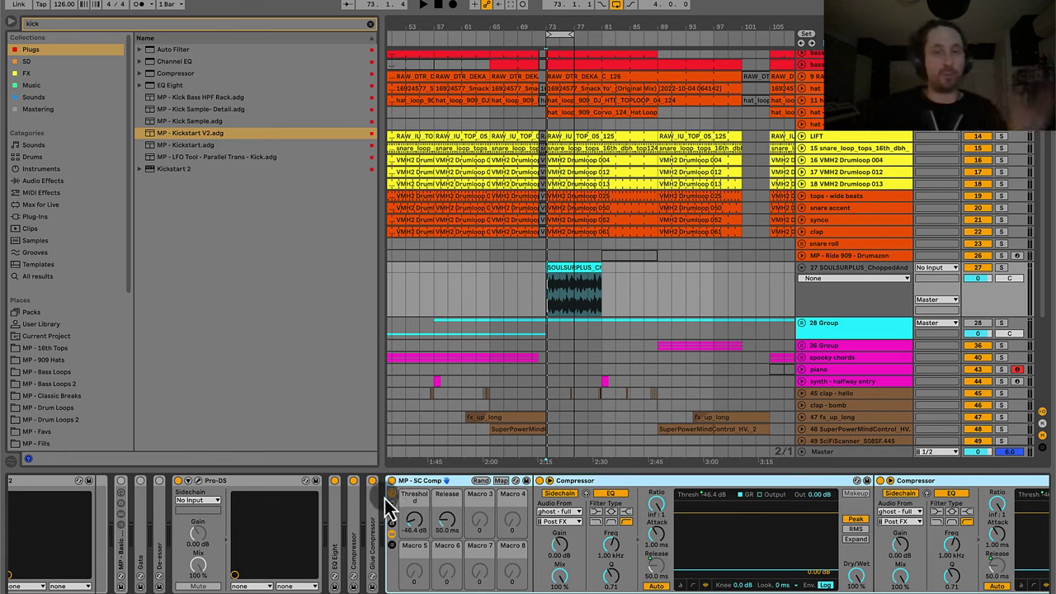
scroll(558, 518, right, 10)
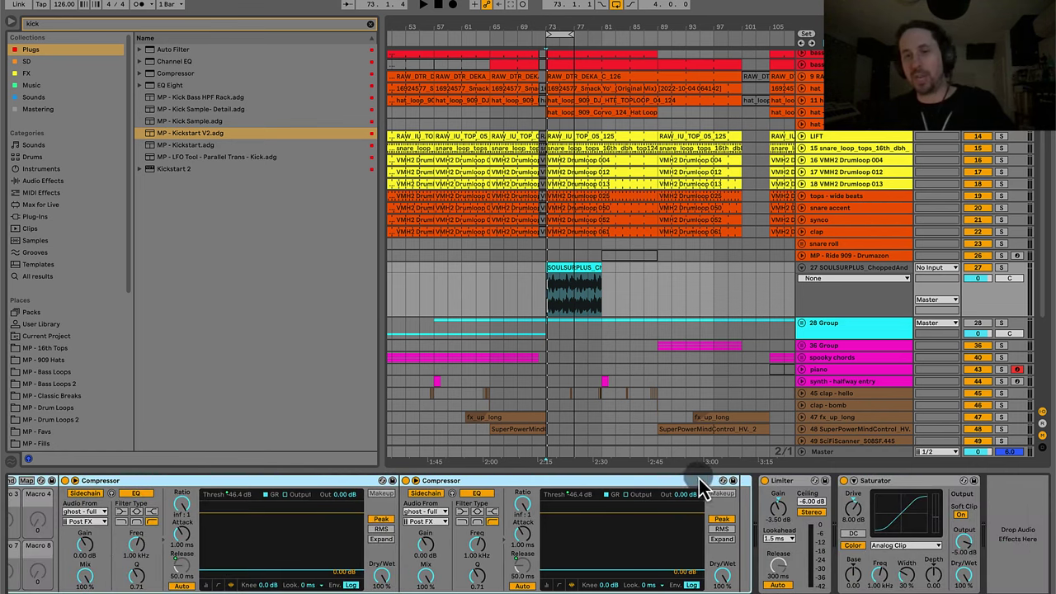
click(790, 483)
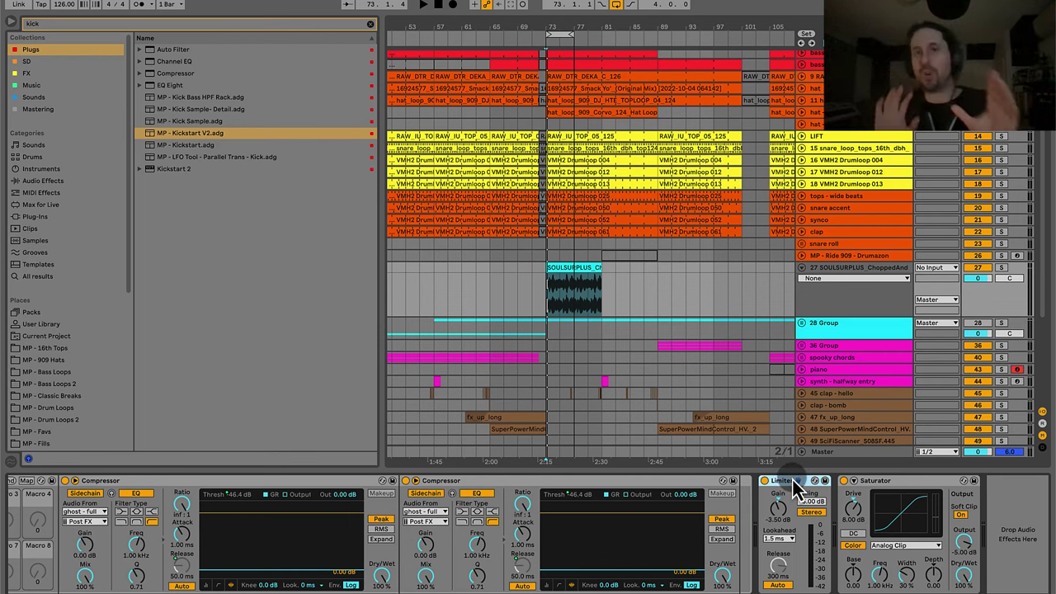
scroll(471, 566, left, 10)
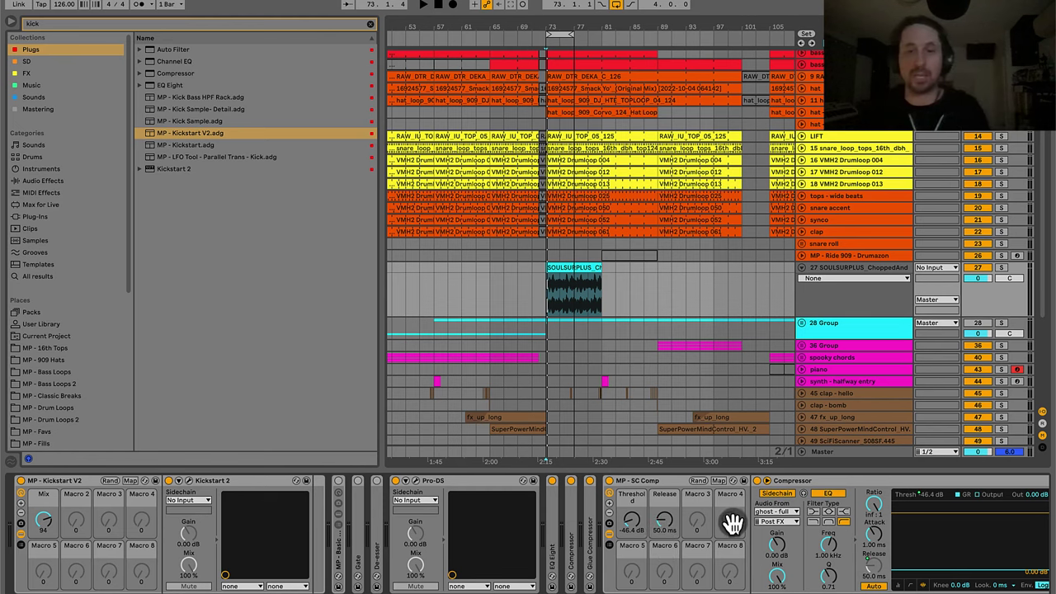
scroll(733, 523, right, 10)
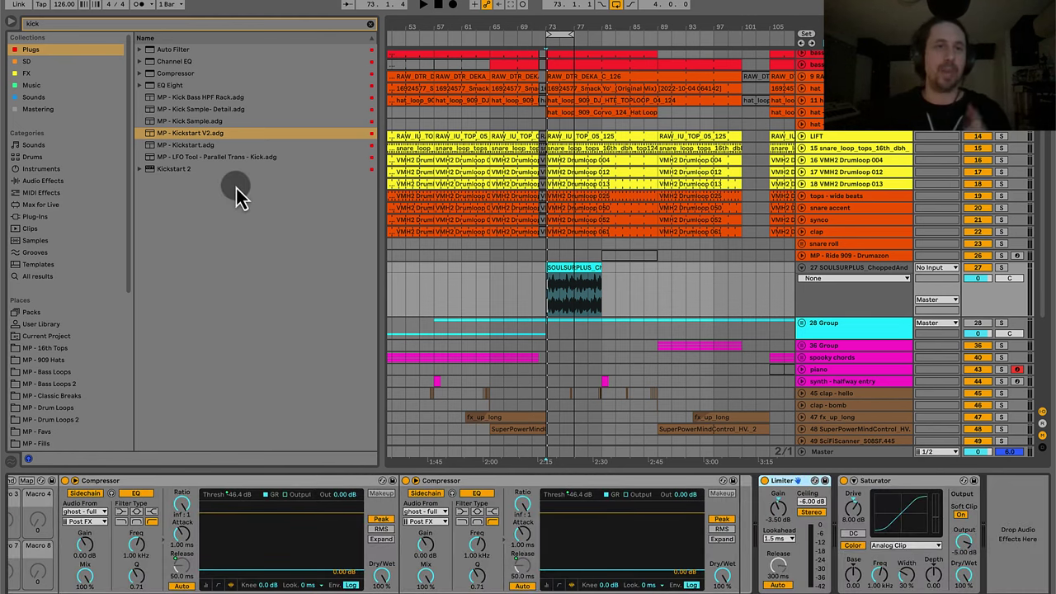
Clear the browser search, try a Utility device after the Saturator, and delete it again.
click(372, 24)
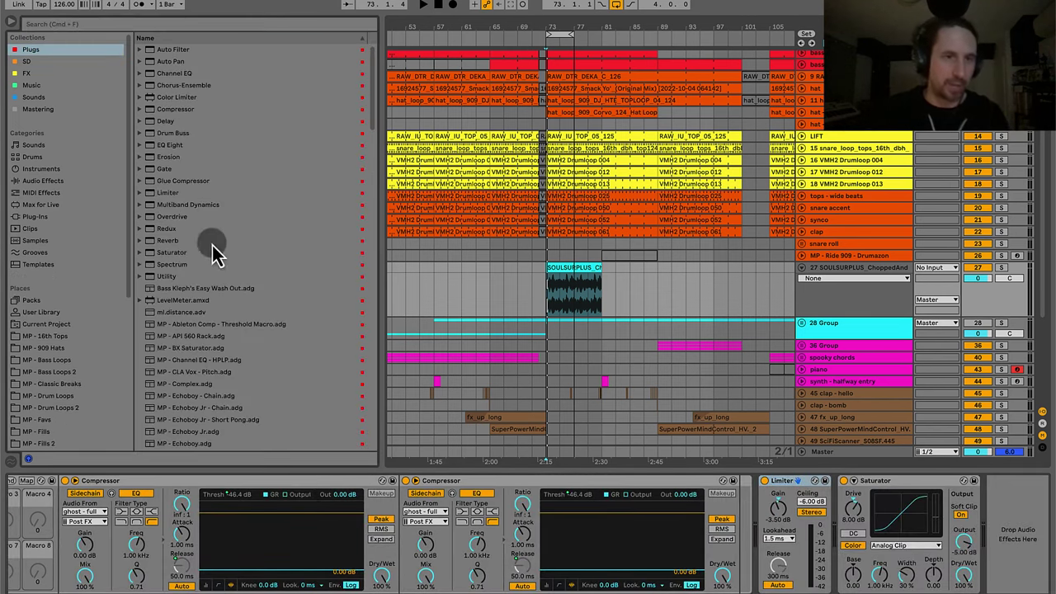
click(168, 277)
drag(1018, 545, 1021, 552)
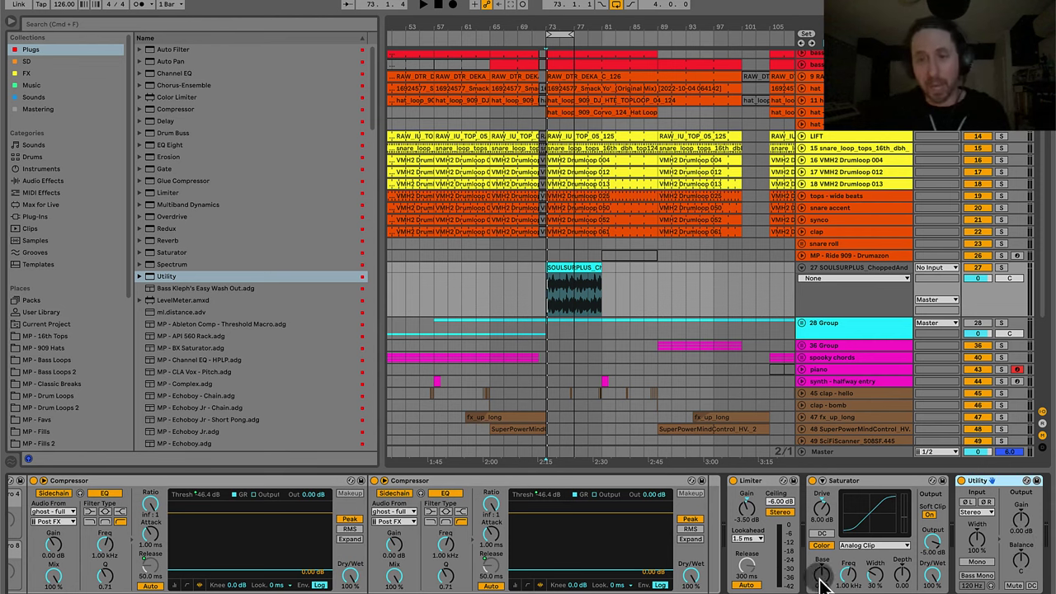
scroll(820, 577, right, 2)
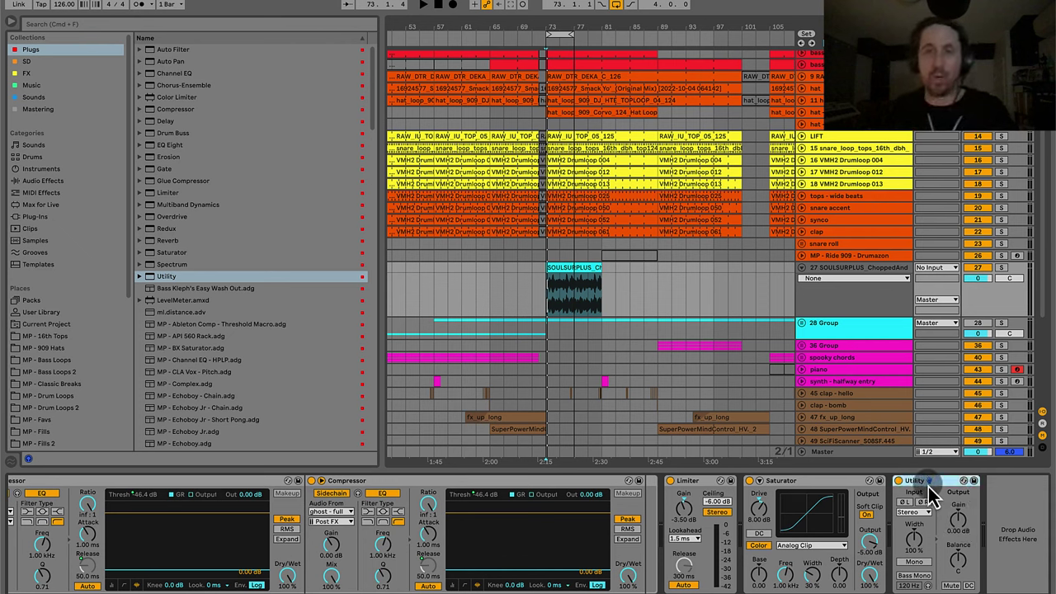
key(Delete)
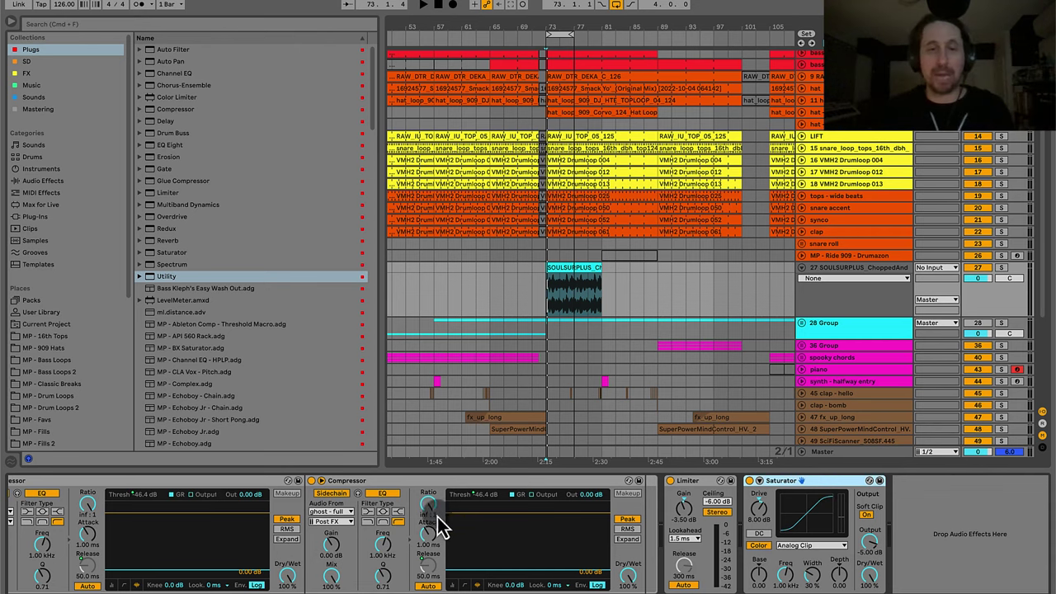
Collapse the MP - SC Comp rack and move it back to the end of the chain, after the Saturator.
scroll(436, 524, left, 5)
double_click(212, 494)
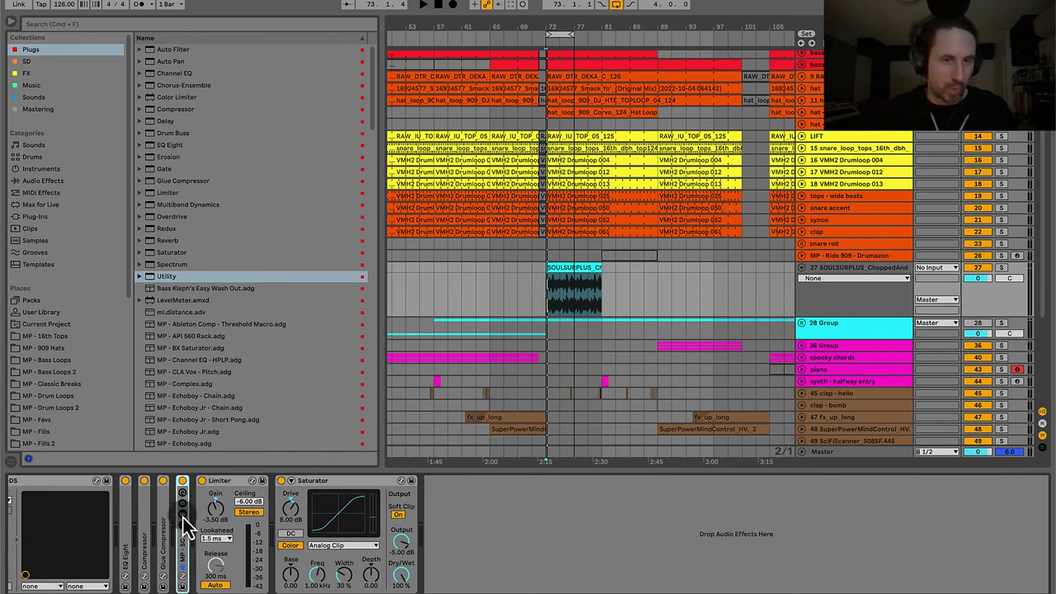
drag(513, 548, 558, 540)
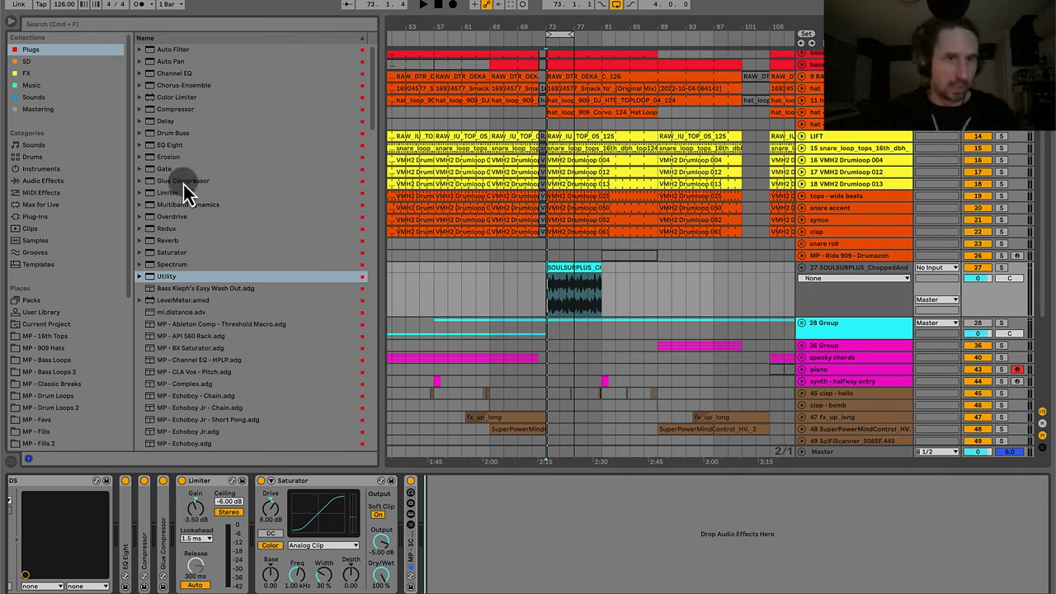
Add a Reverb device at the end of the chain after the MP - SC Comp rack and set its Dry/Wet to 41%.
click(165, 135)
click(171, 240)
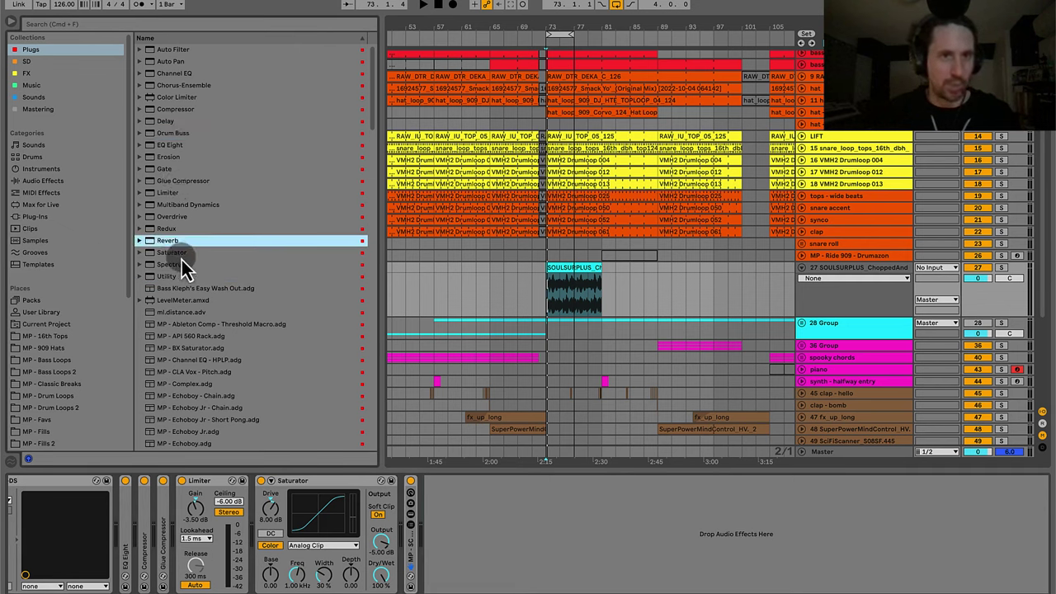
drag(172, 245, 512, 500)
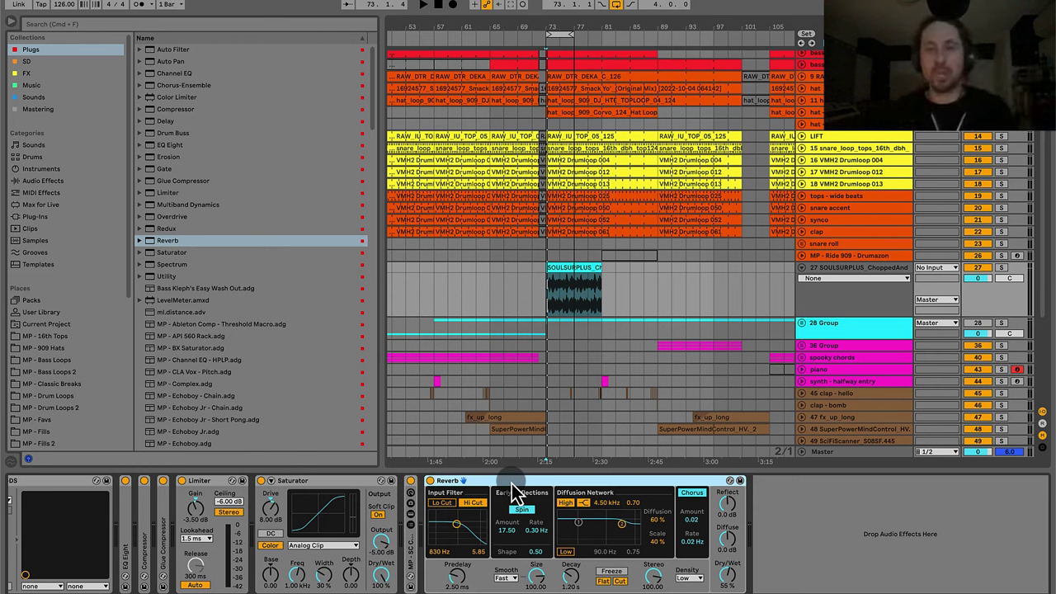
drag(727, 575, 724, 574)
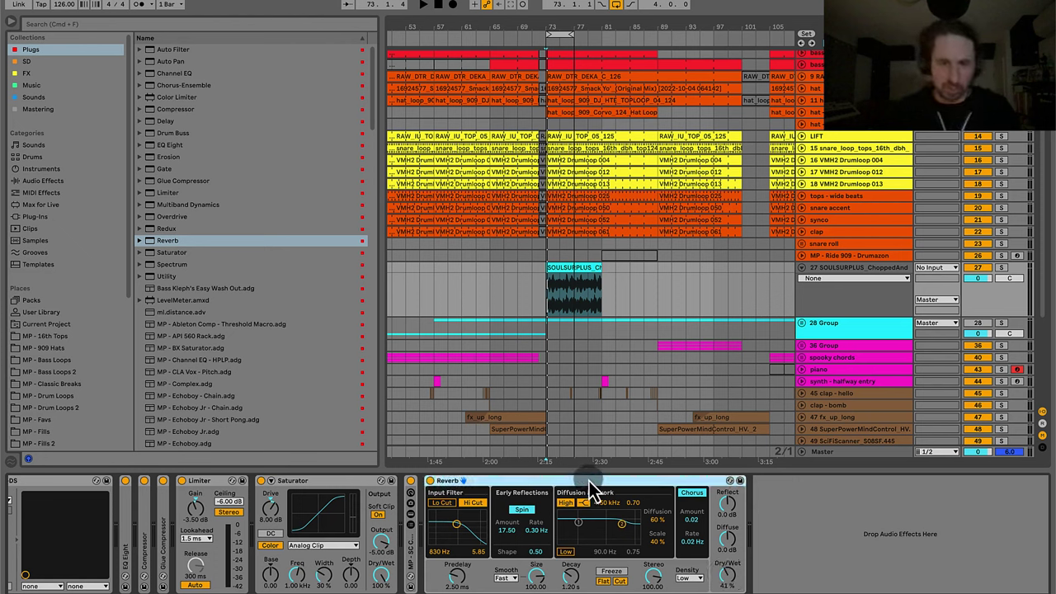
Group the Reverb into an Audio Effect Rack and move it to a new second chain, leaving the first chain empty.
key(ctrl+g)
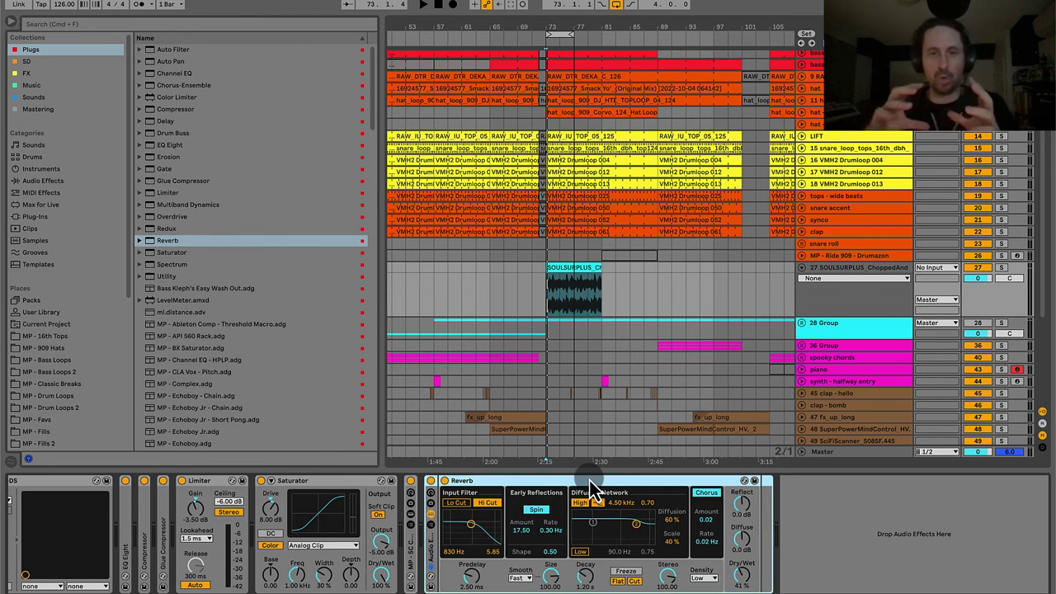
click(429, 525)
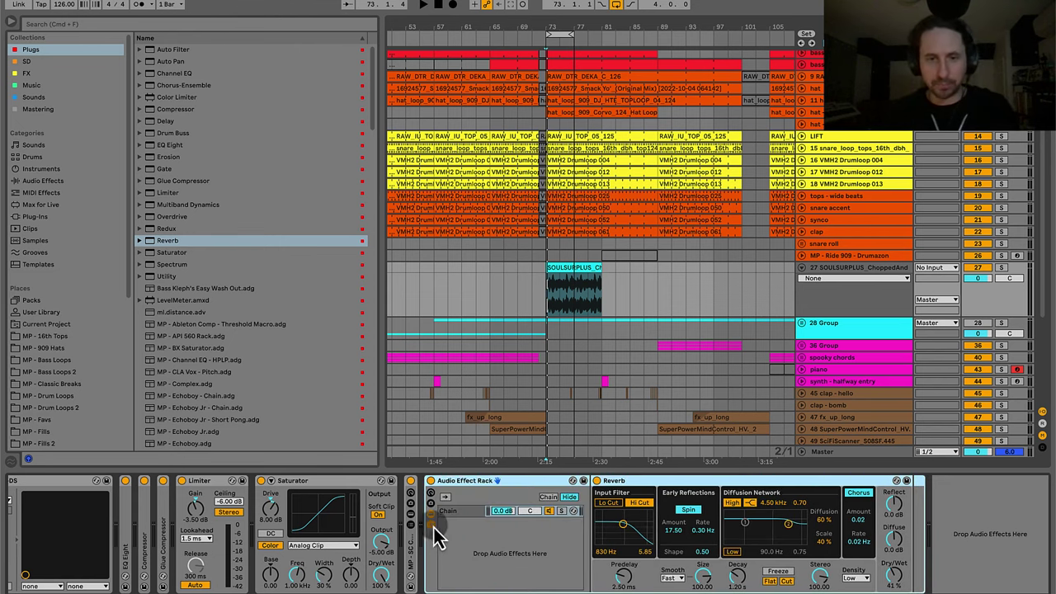
key(ctrl+x)
right_click(478, 548)
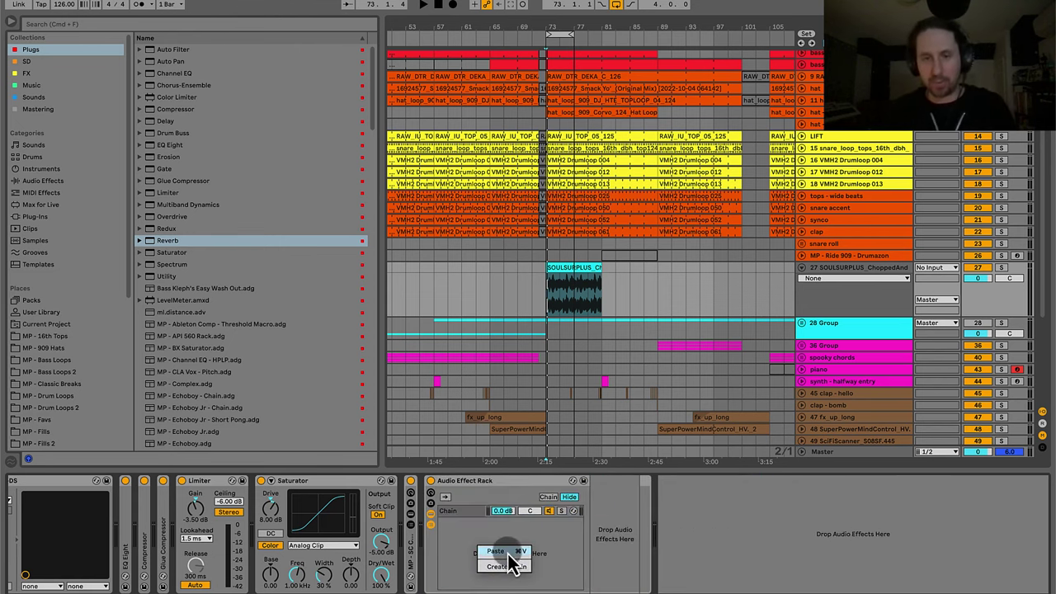
key(super+v)
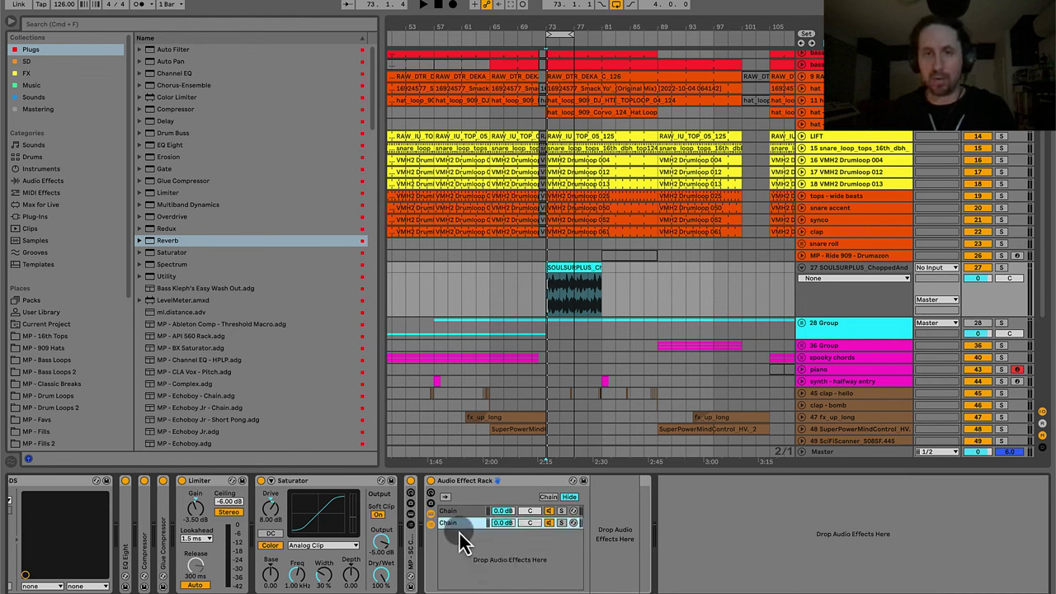
click(491, 523)
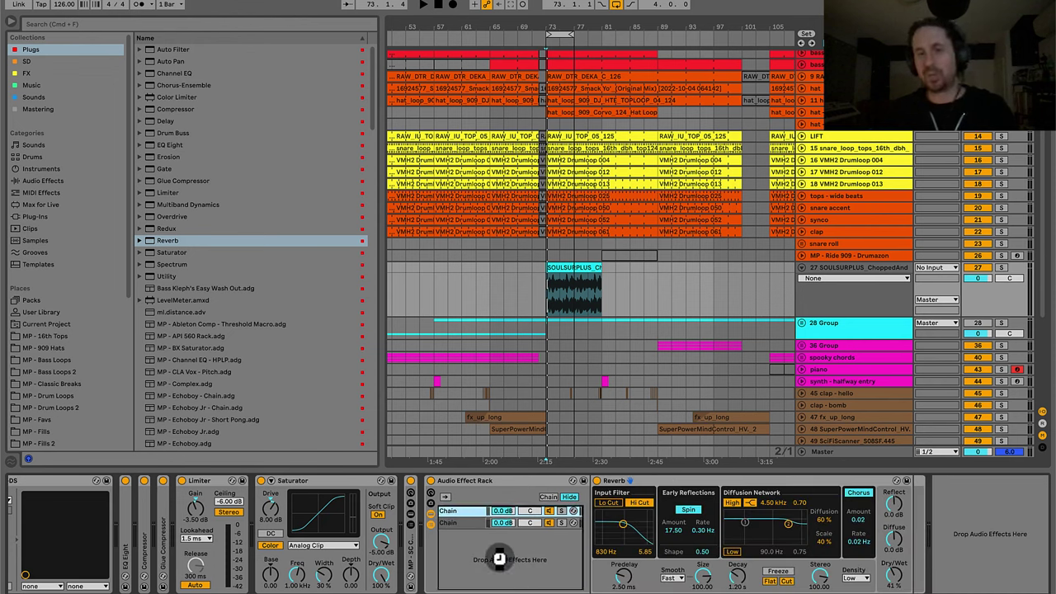
click(495, 566)
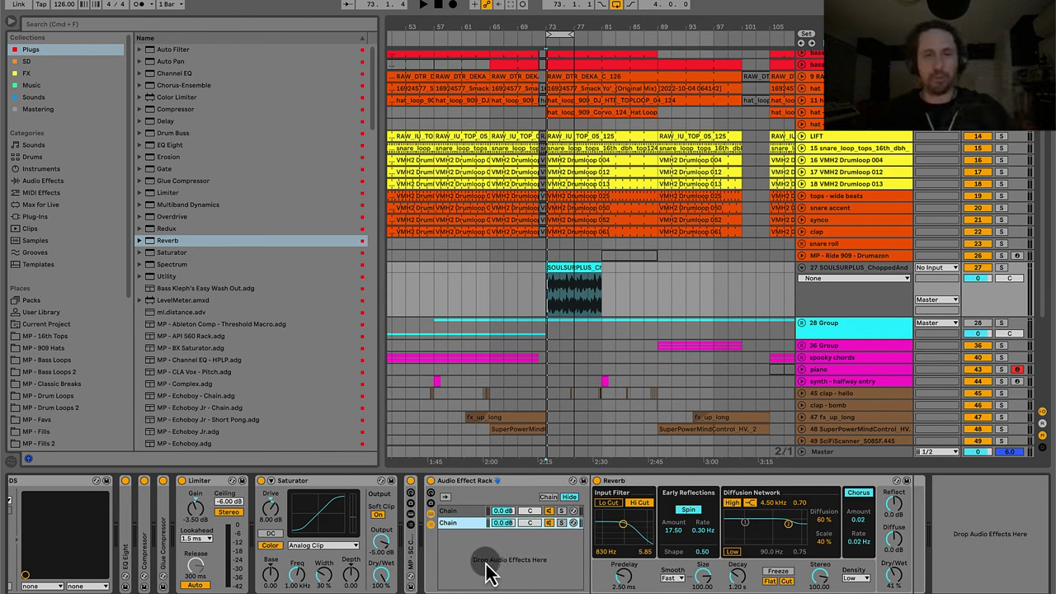
Rename the rack's empty first chain as "dry" and the chain with the Reverb as "short verb".
click(460, 531)
key(super+r)
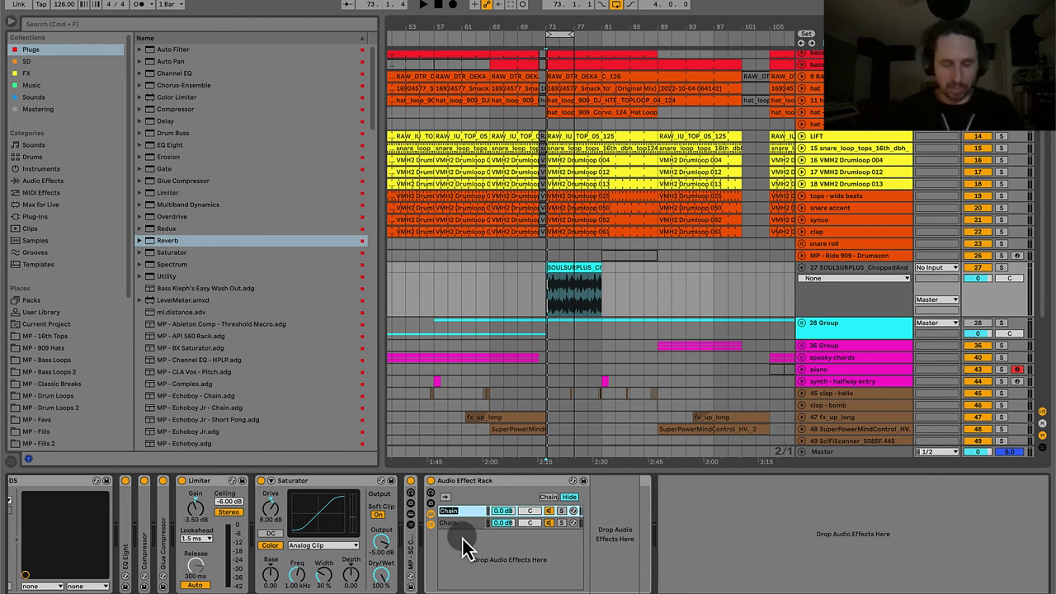
text(dry)
key(Return)
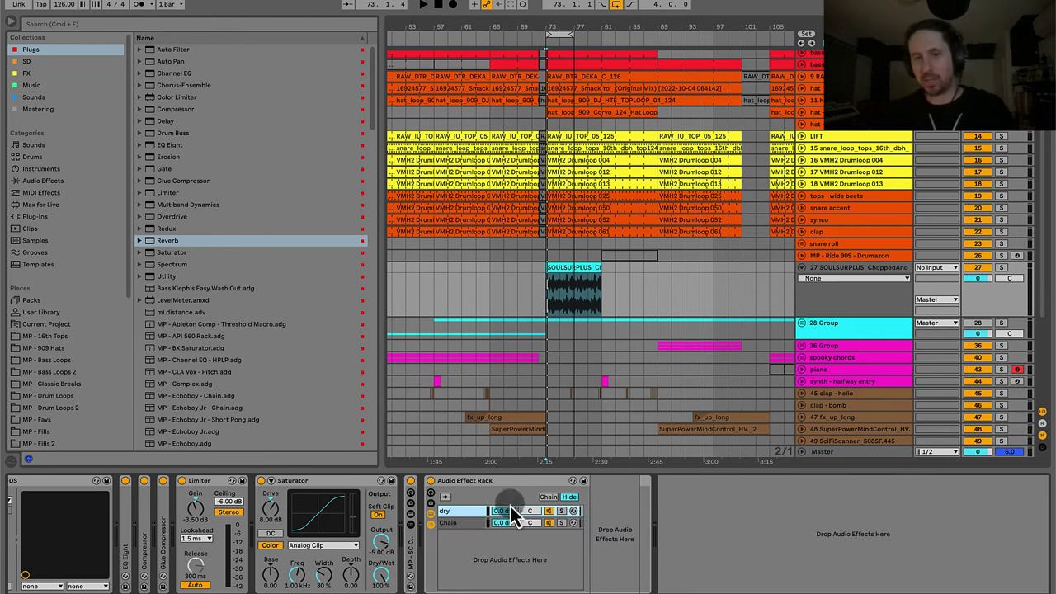
click(456, 523)
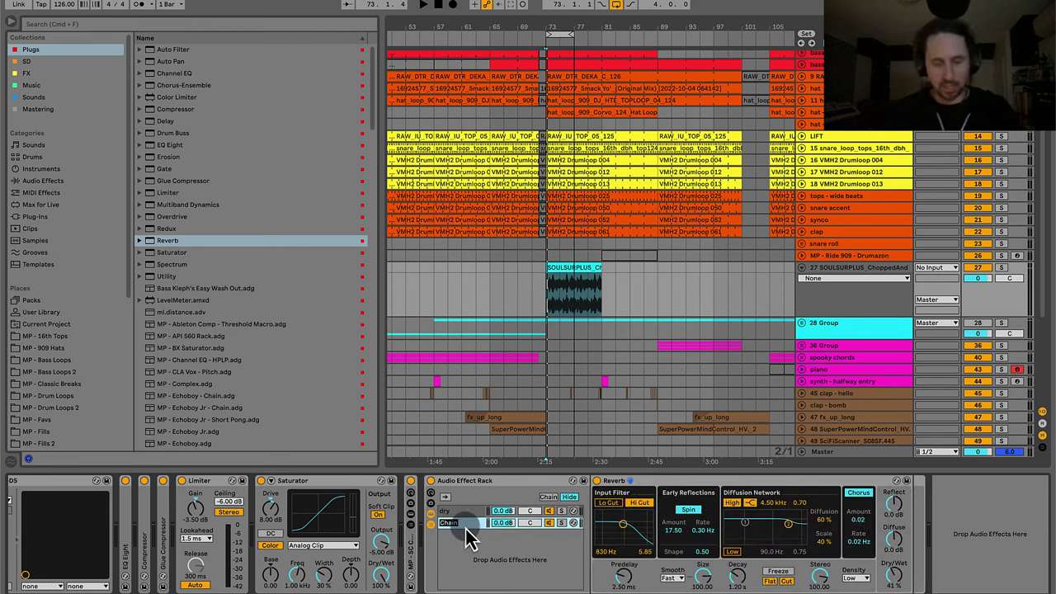
text(short verb)
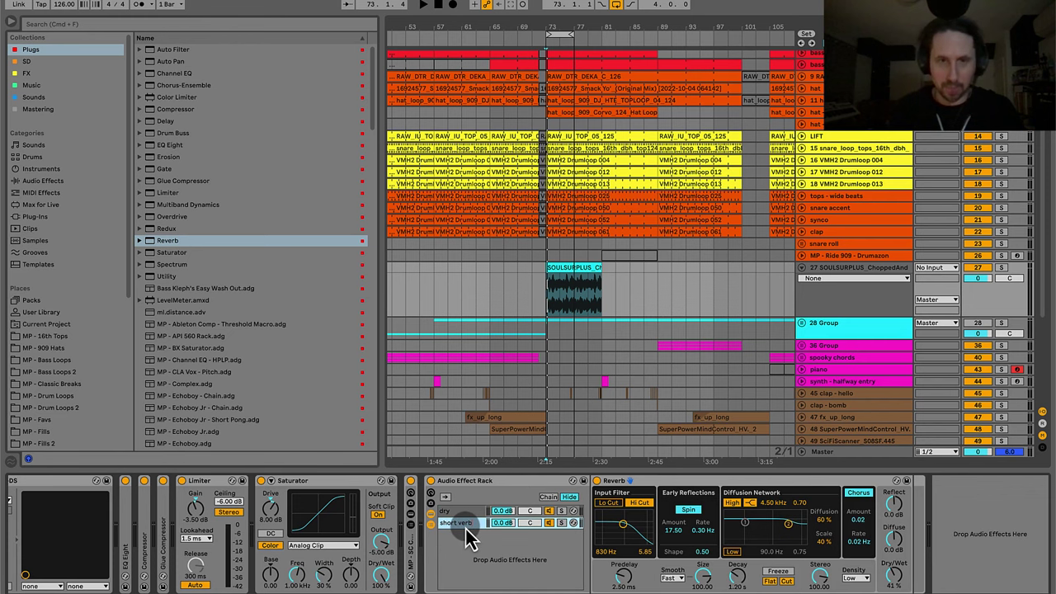
key(Return)
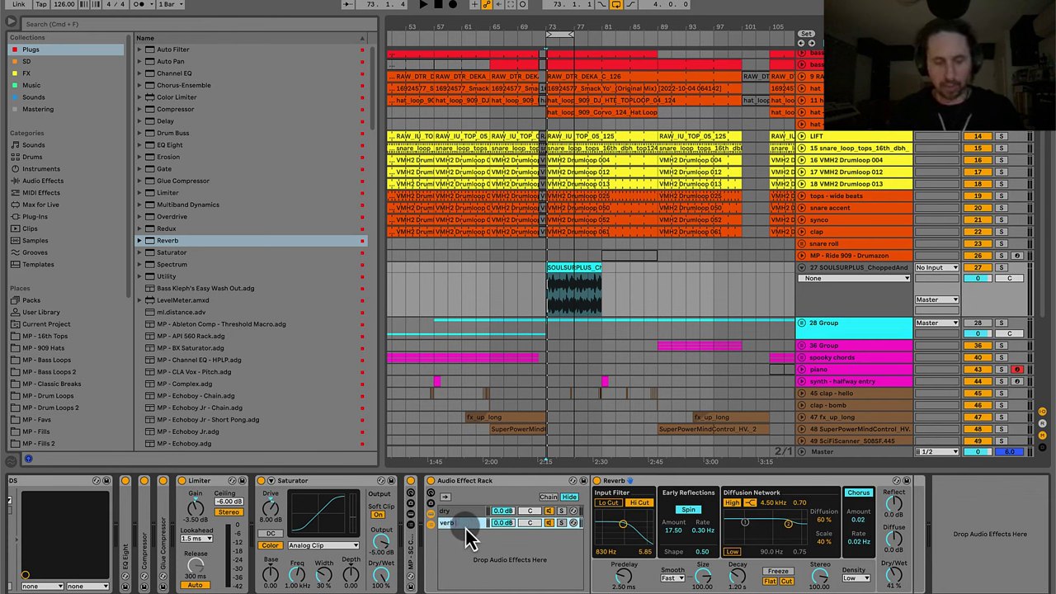
Name the rack's reverb chain "verb short" and check the dry and reverb chains' contents.
click(495, 485)
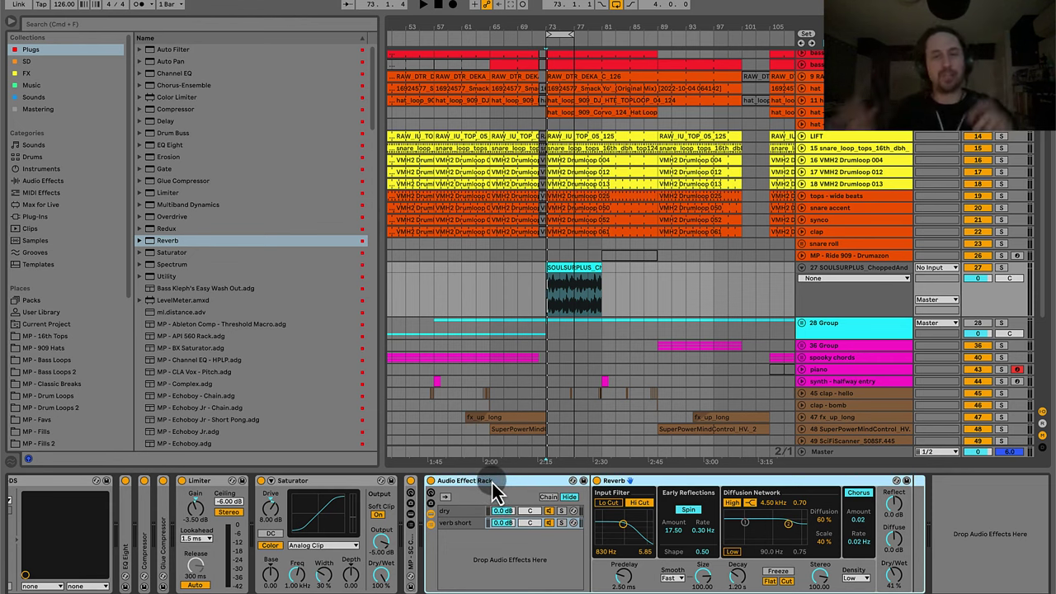
click(453, 511)
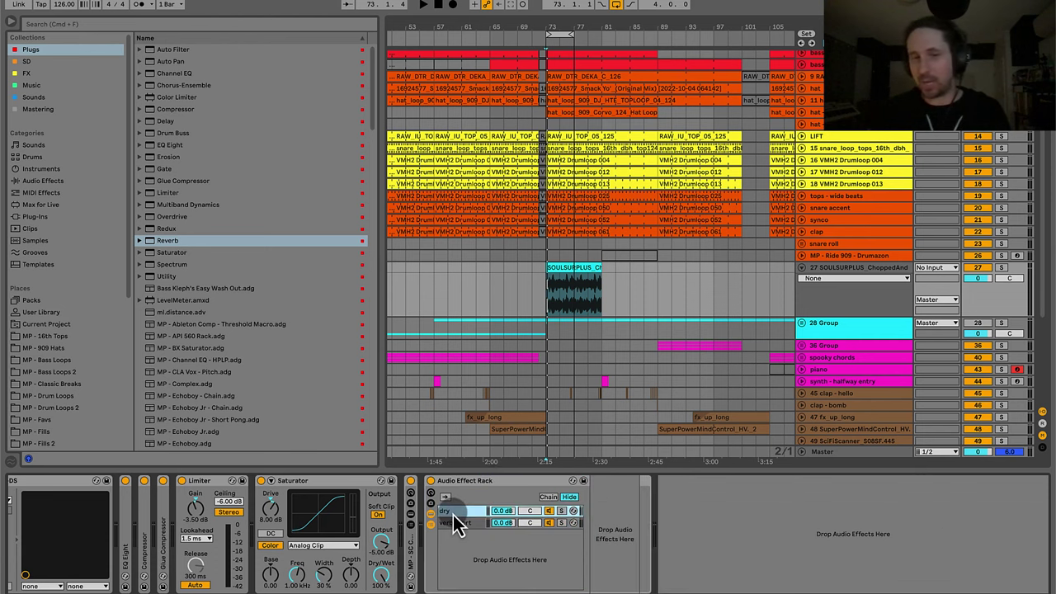
click(457, 524)
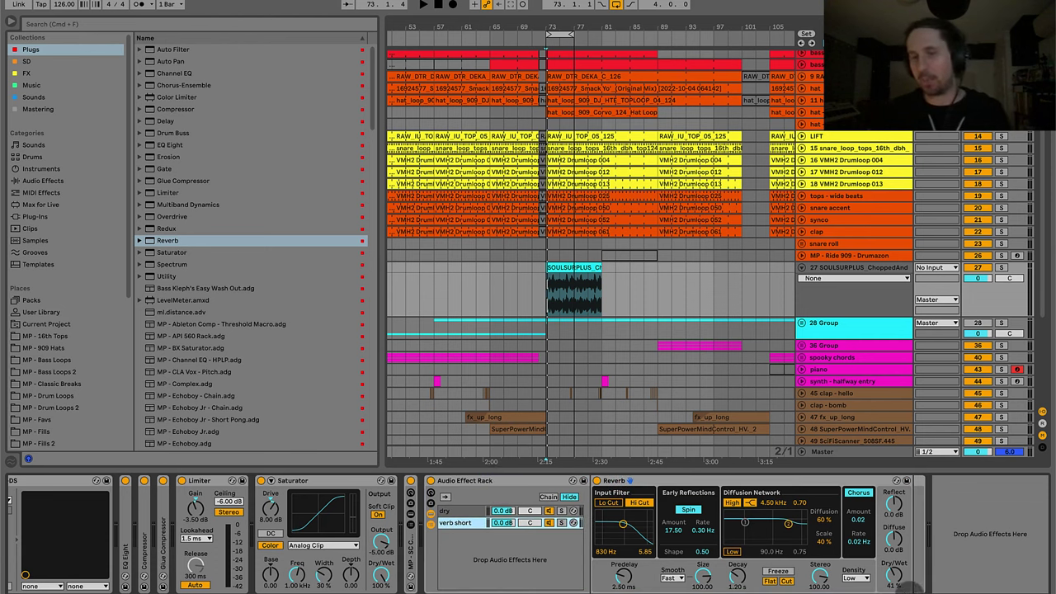
Set the verb short Reverb to 100% Dry/Wet, Reflect and Diffuse to 6.0 dB, and Decay to 500 ms.
drag(896, 577, 897, 584)
drag(903, 543, 900, 532)
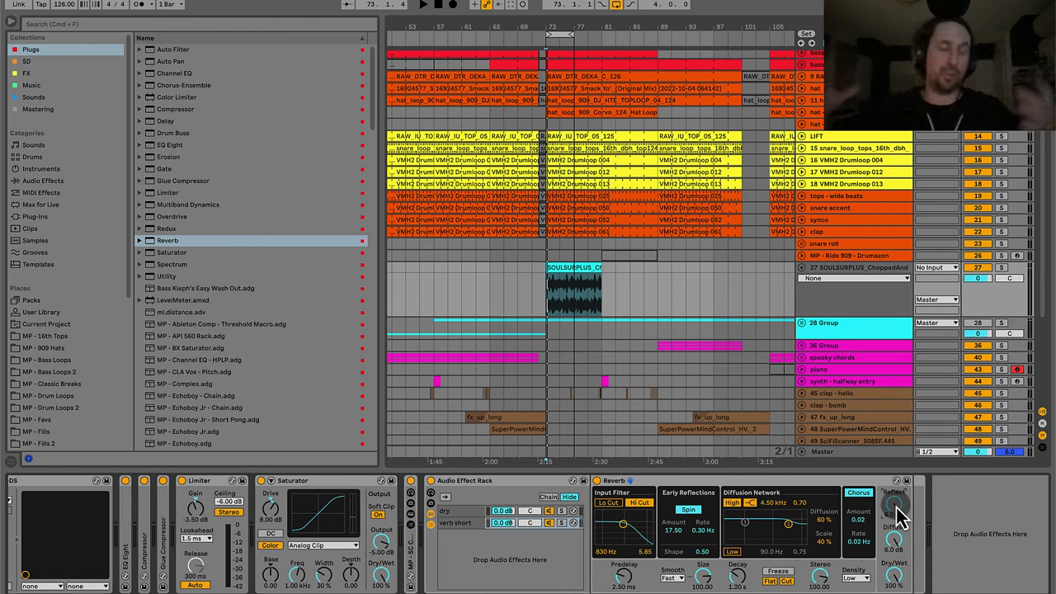
drag(747, 572, 743, 584)
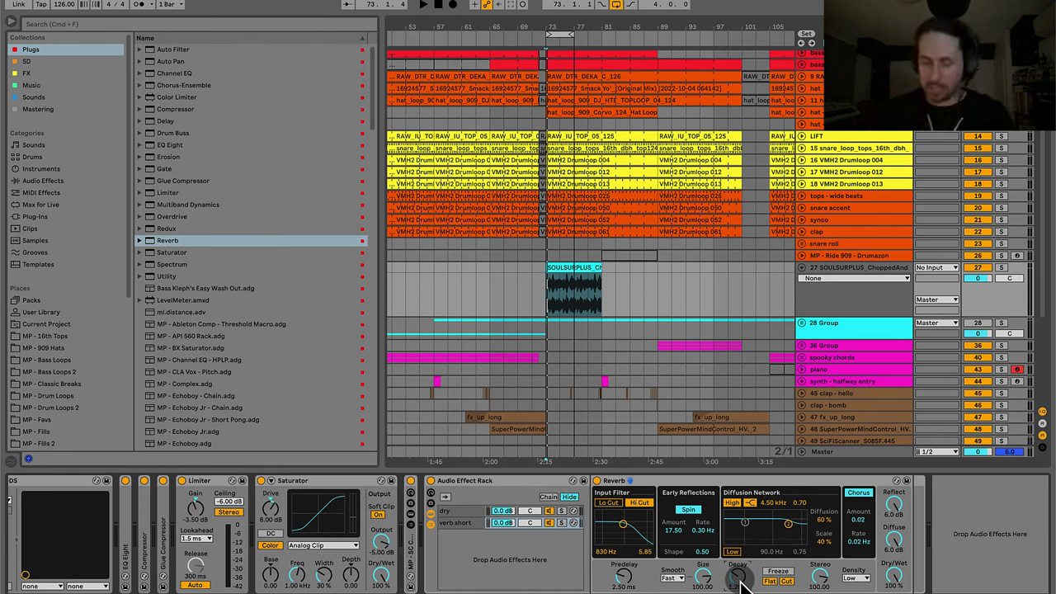
drag(742, 584, 742, 587)
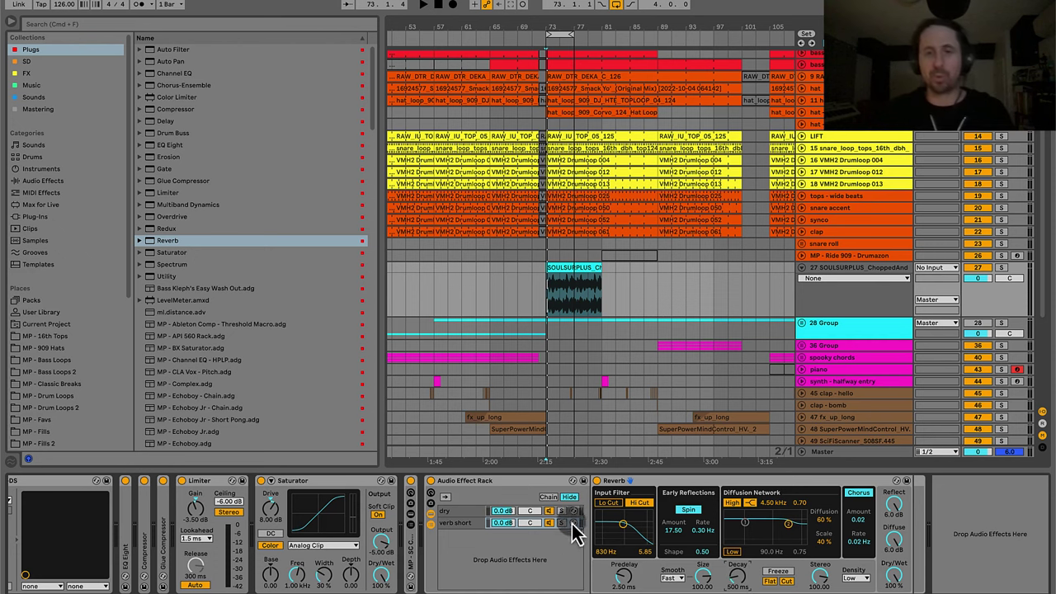
Raise the verb short chain's volume to 6.0 dB and play the vocal clip looped from bar 77 to 81.
click(487, 523)
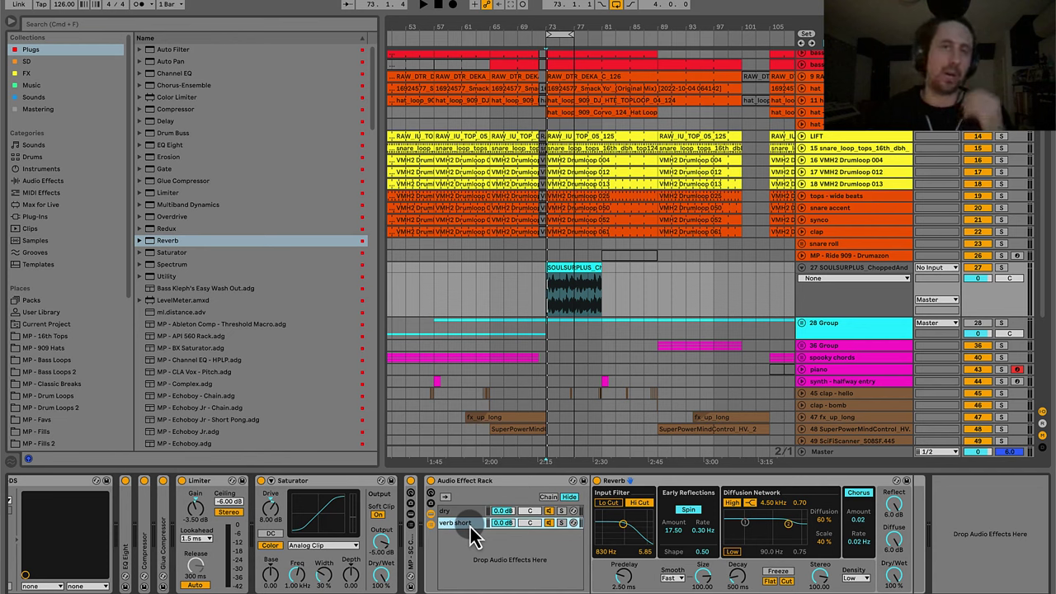
drag(505, 527, 505, 504)
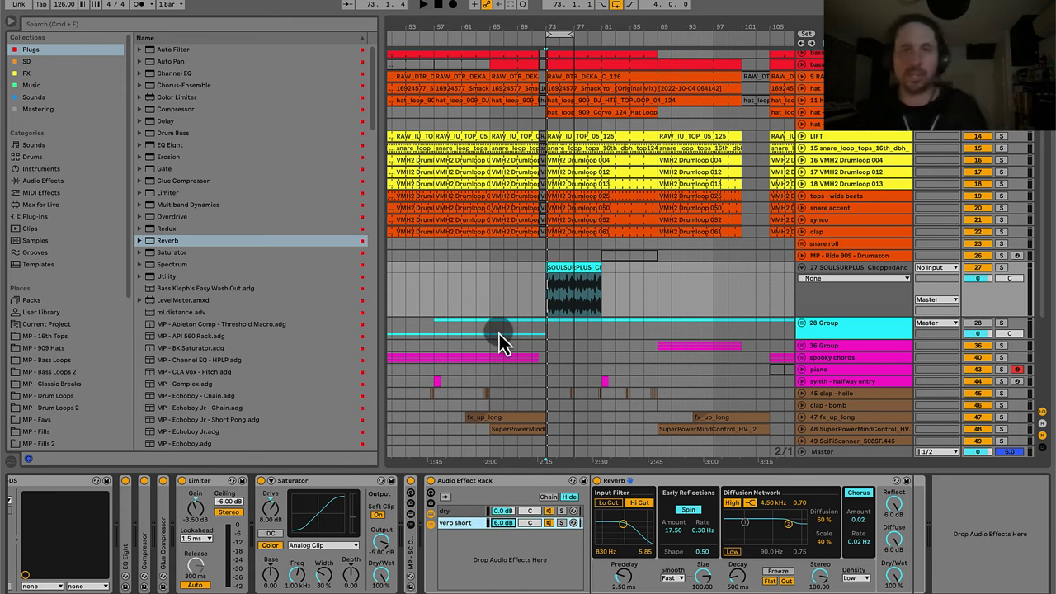
drag(578, 33, 672, 25)
key(space)
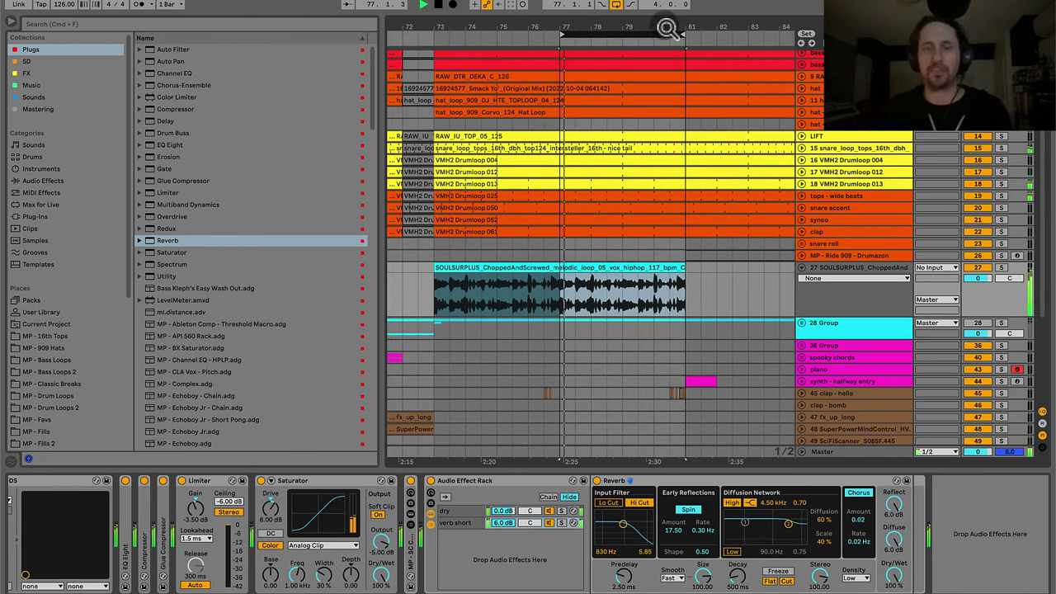
Solo the verb short chain and lengthen its Reverb Decay to 628 ms while auditioning the loop.
click(561, 523)
key(space)
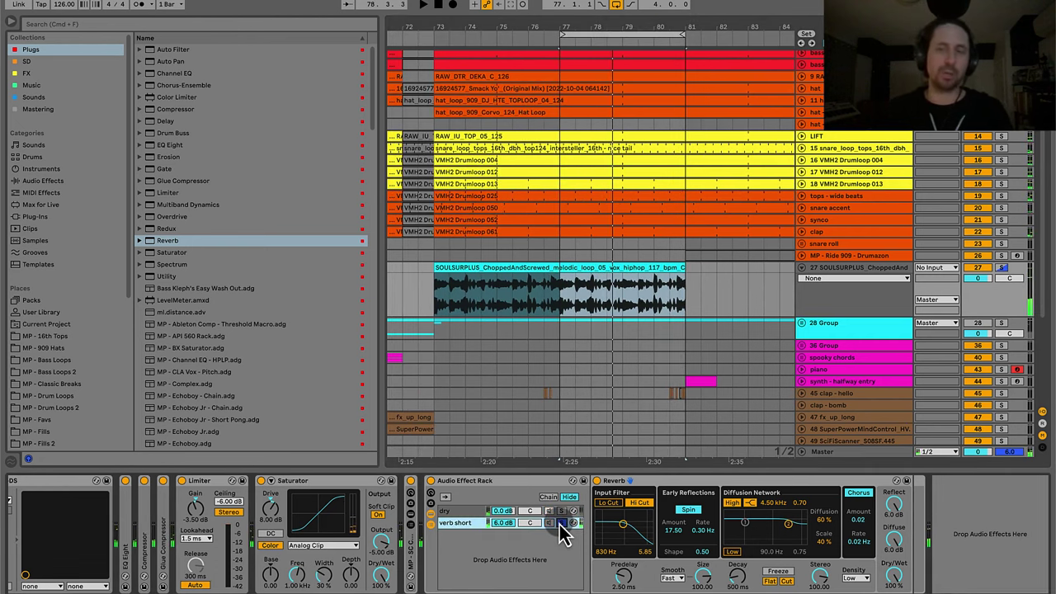
key(space)
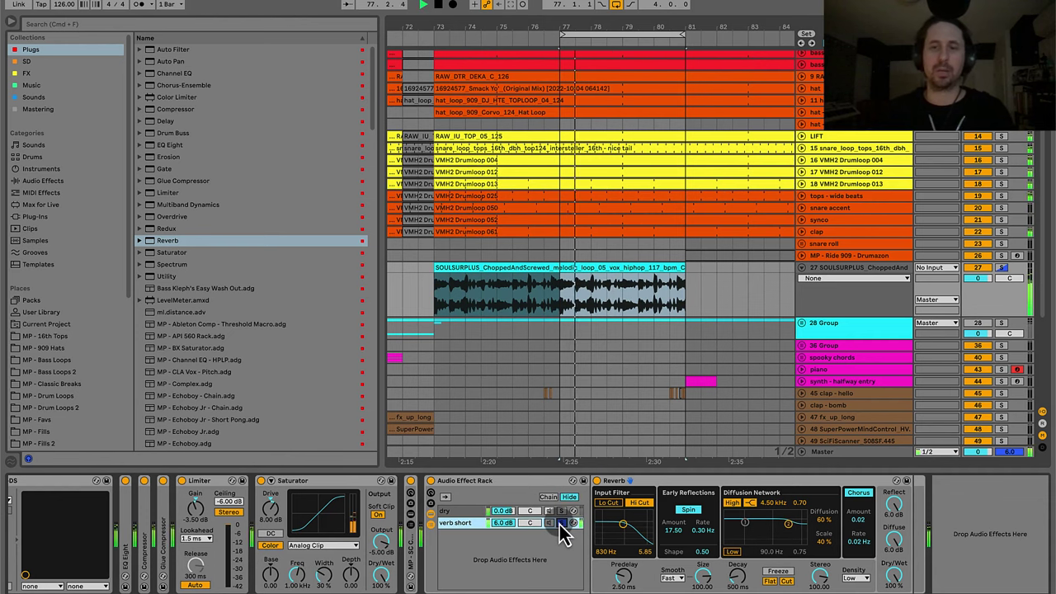
key(space)
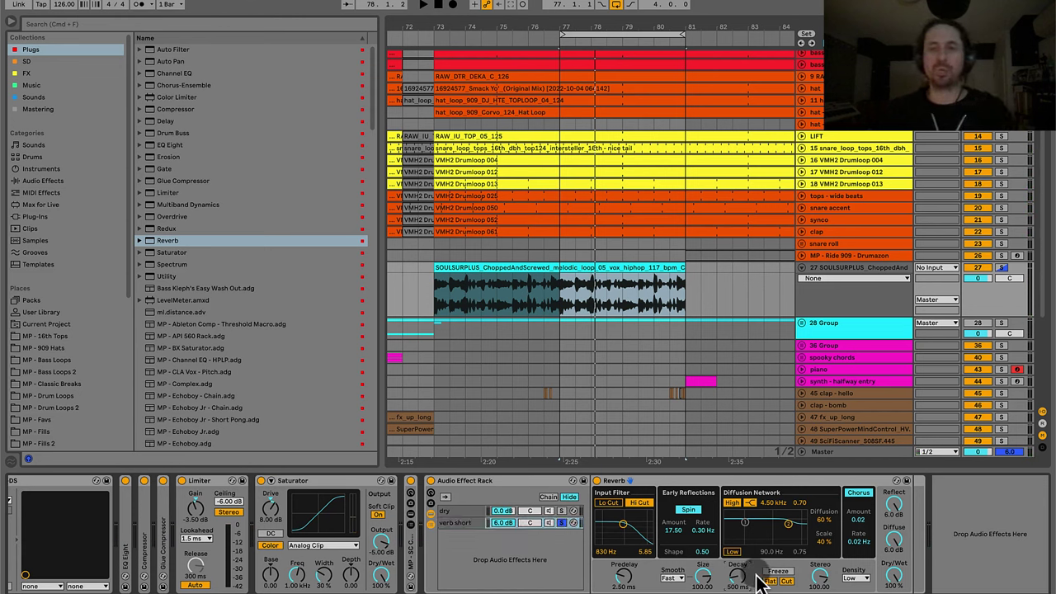
key(space)
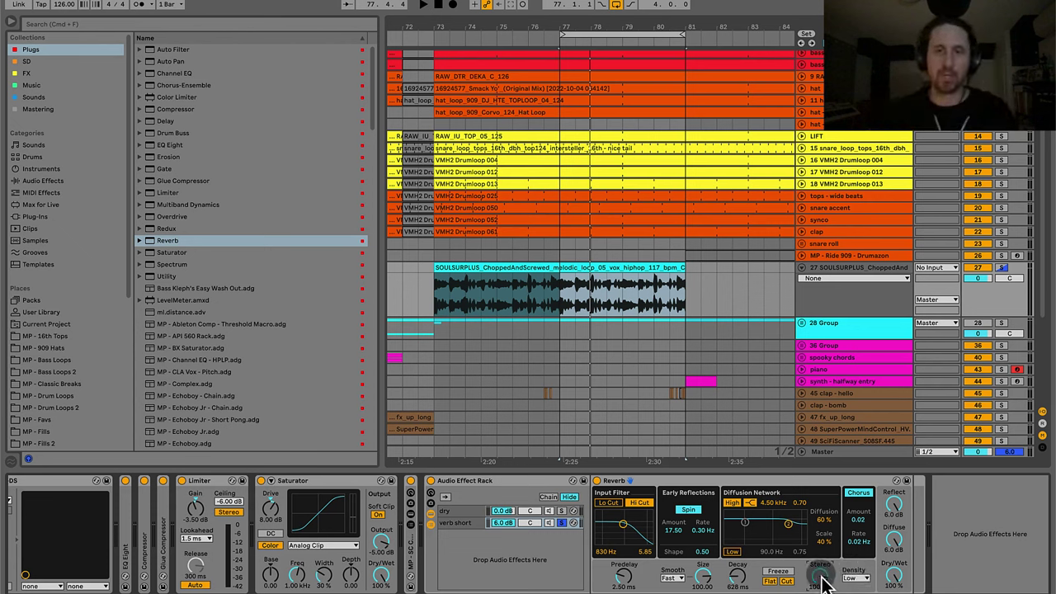
Compare the verb short Reverb's Stereo width at 0 and 100 while playing the loop, and settle on 72.80.
key(space)
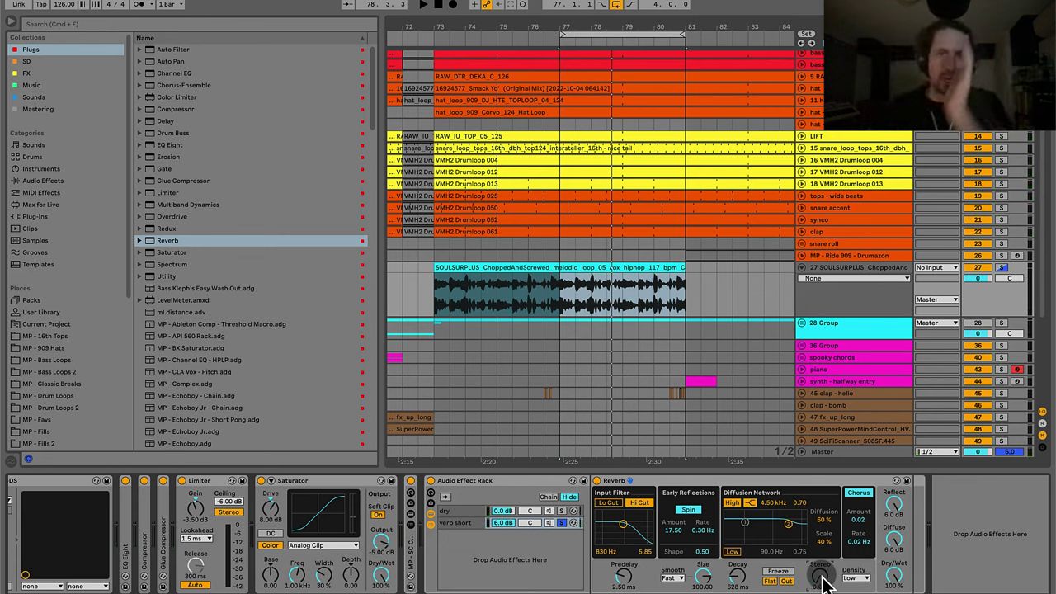
key(space)
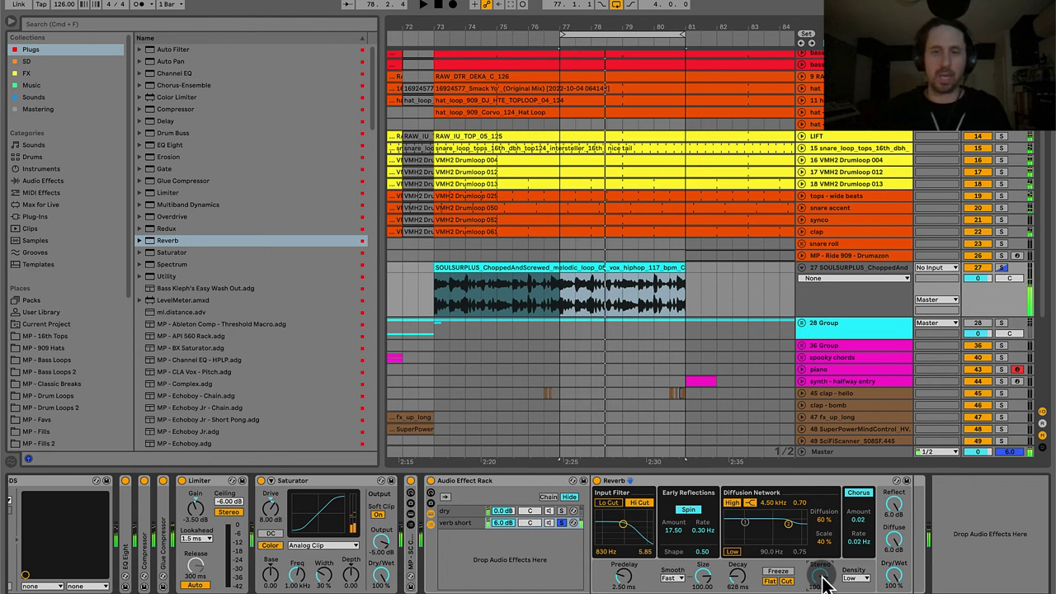
key(space)
key(space)
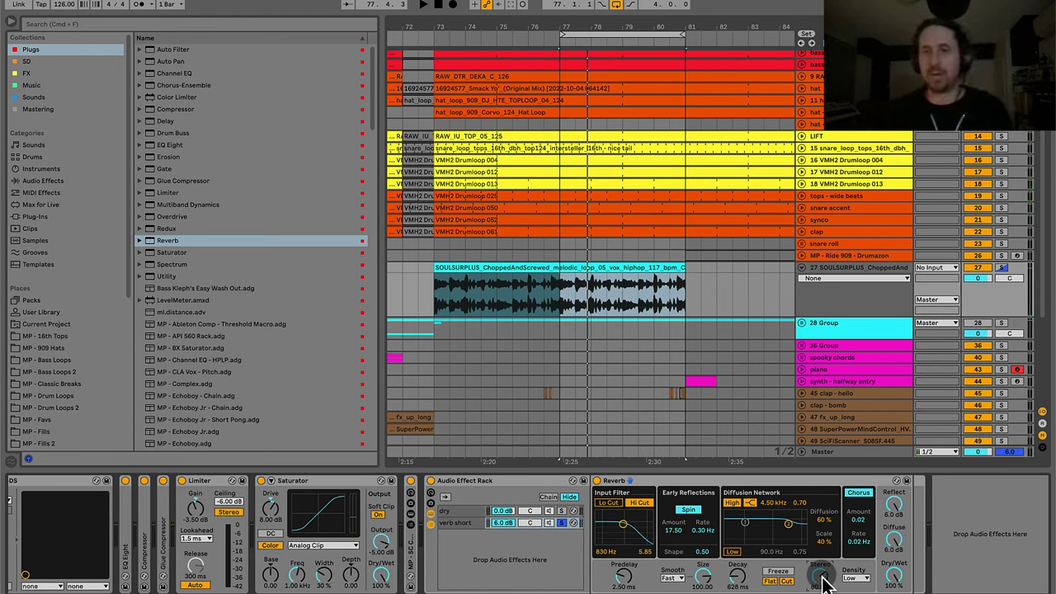
key(space)
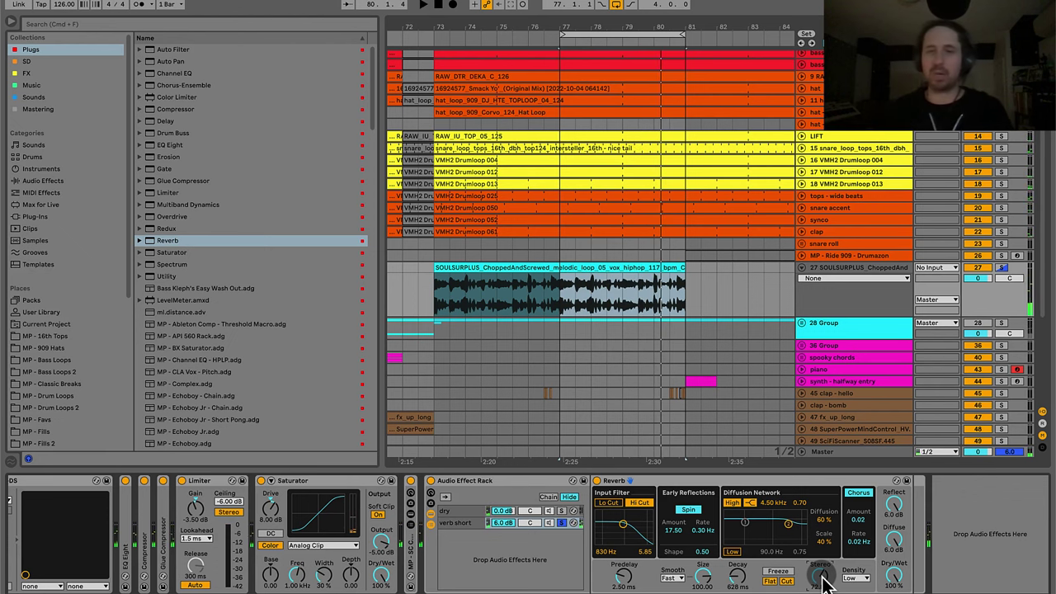
key(space)
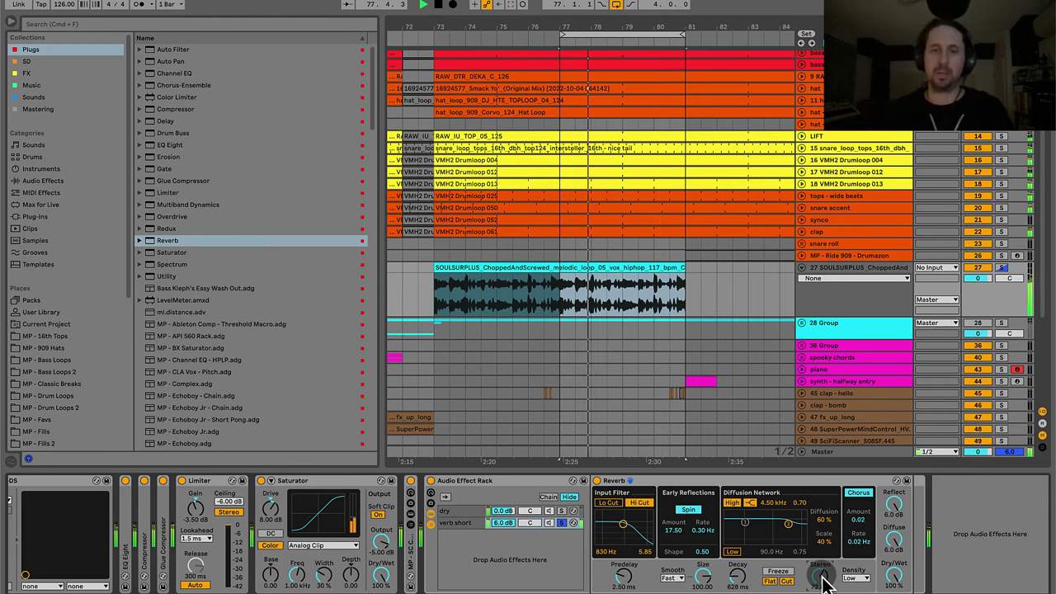
key(space)
Unsolo the verb short chain, set its volume to -7.0 dB, and compare the loop with the chain muted and active.
click(512, 526)
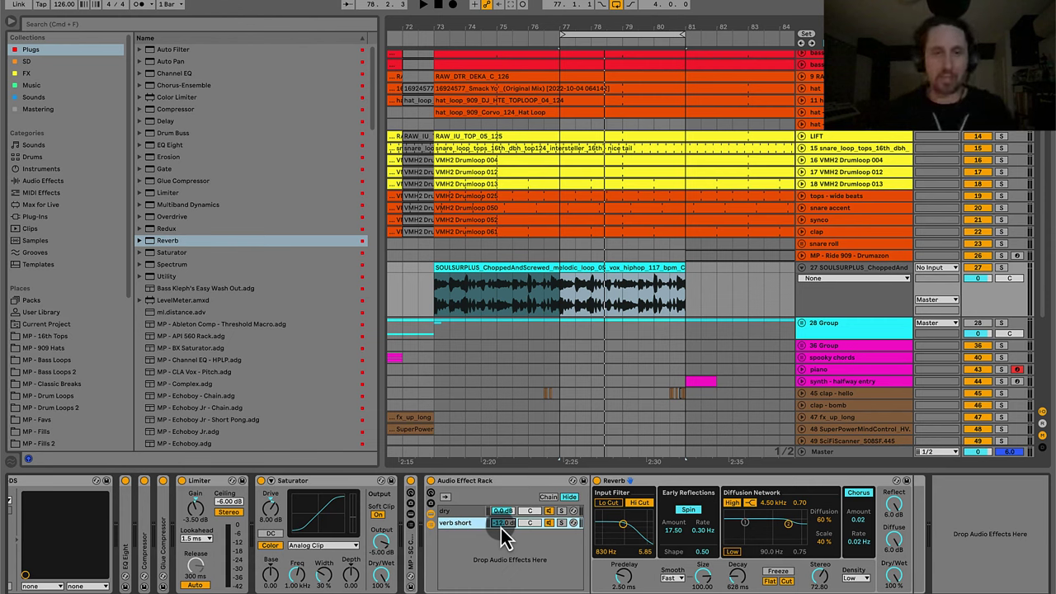
key(space)
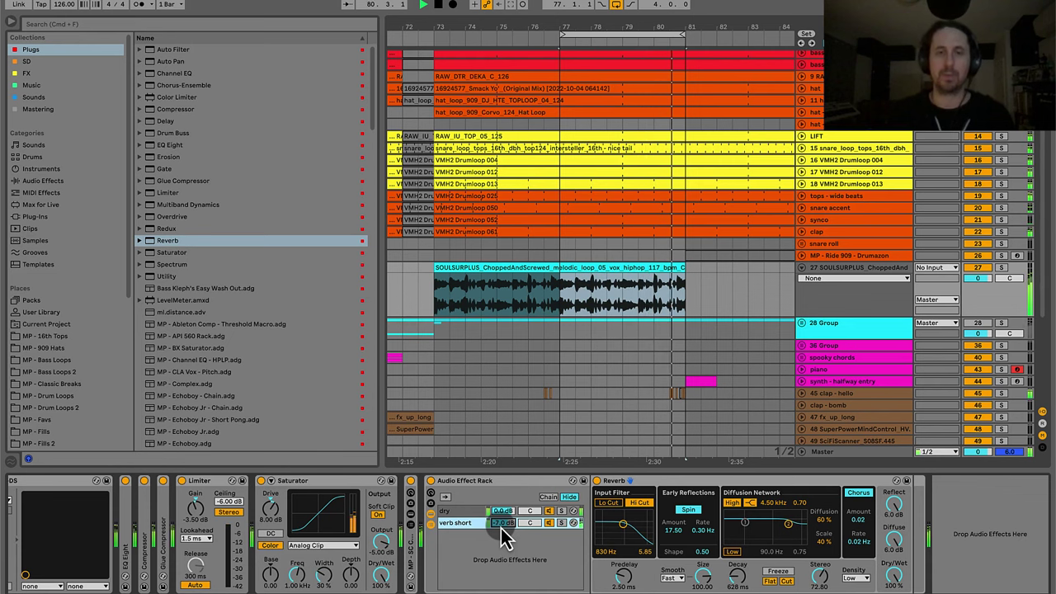
drag(501, 527, 469, 528)
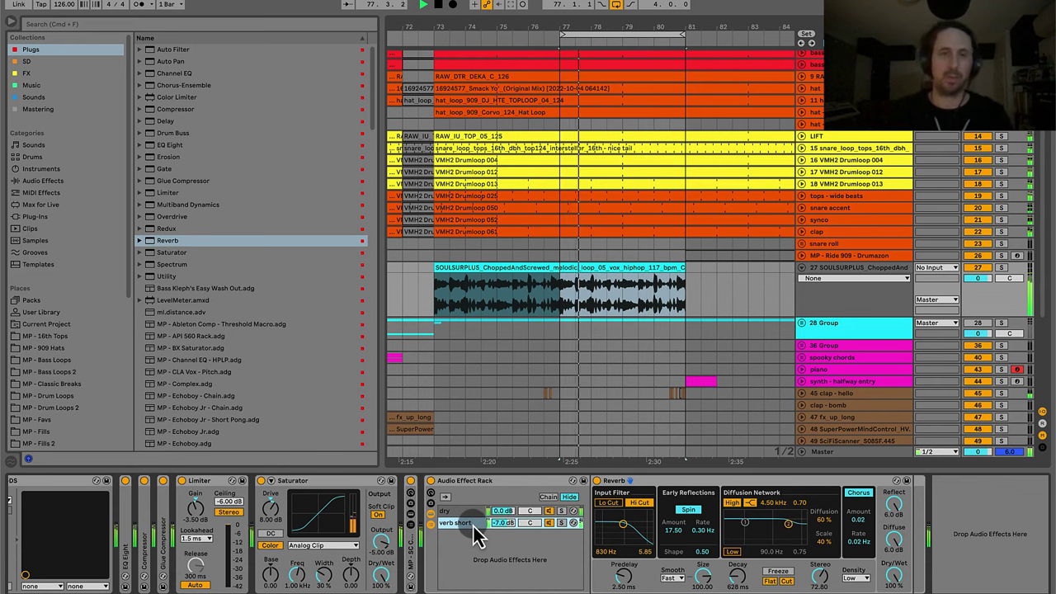
click(549, 523)
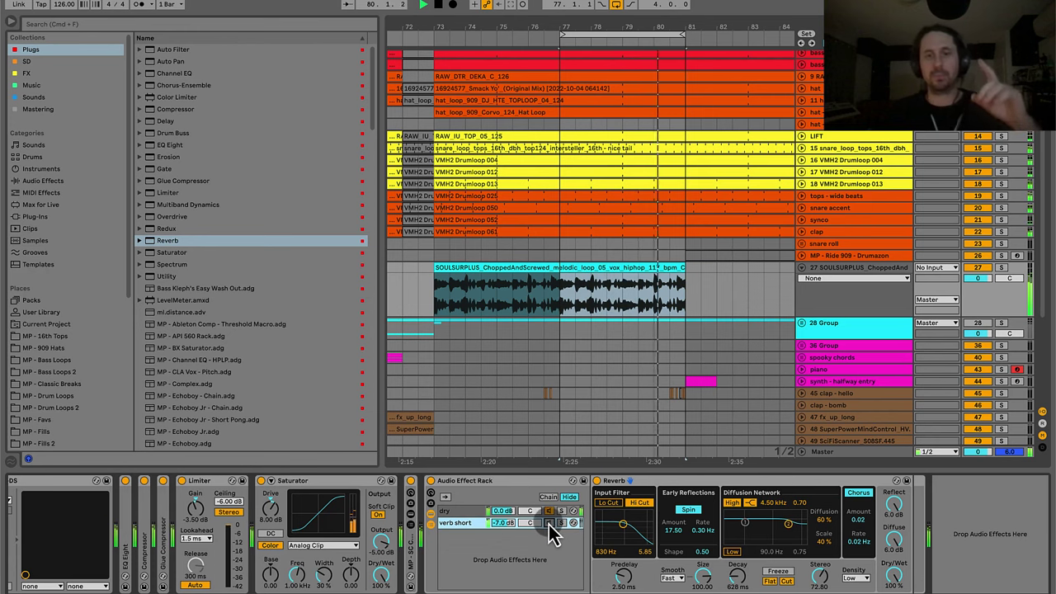
click(549, 524)
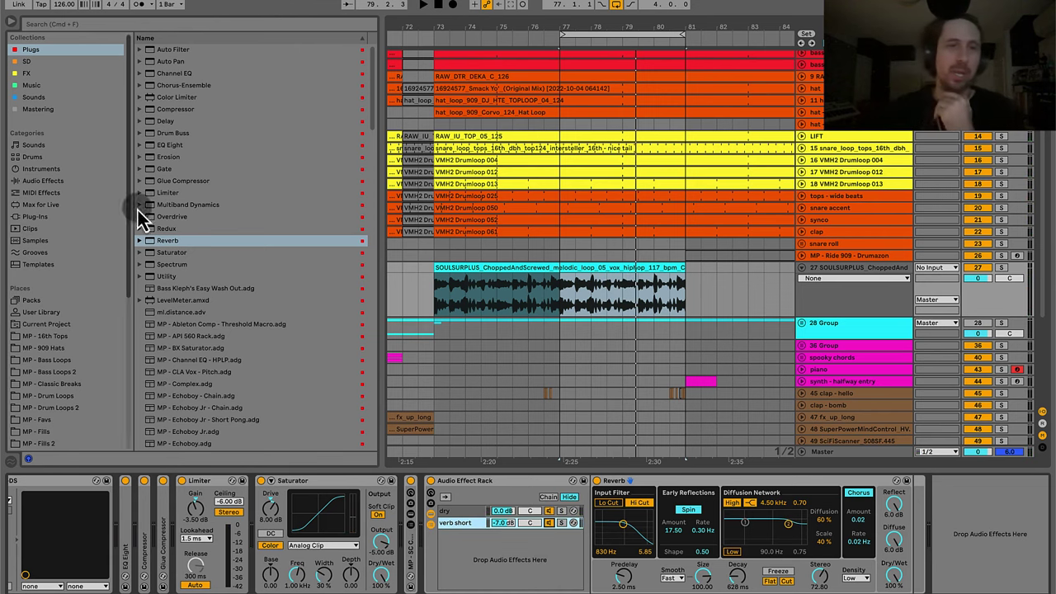
Add another Reverb as a new rack chain named "verb long", with Dry/Wet at 100% and Reflect and Diffuse at 6.0 dB.
drag(165, 246, 462, 549)
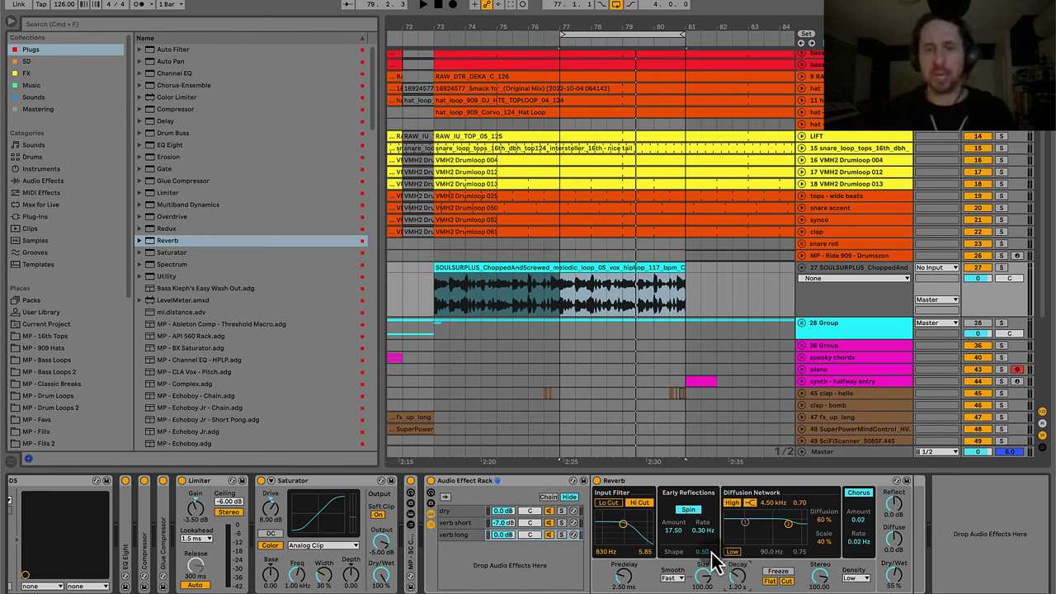
click(452, 535)
drag(894, 575, 896, 443)
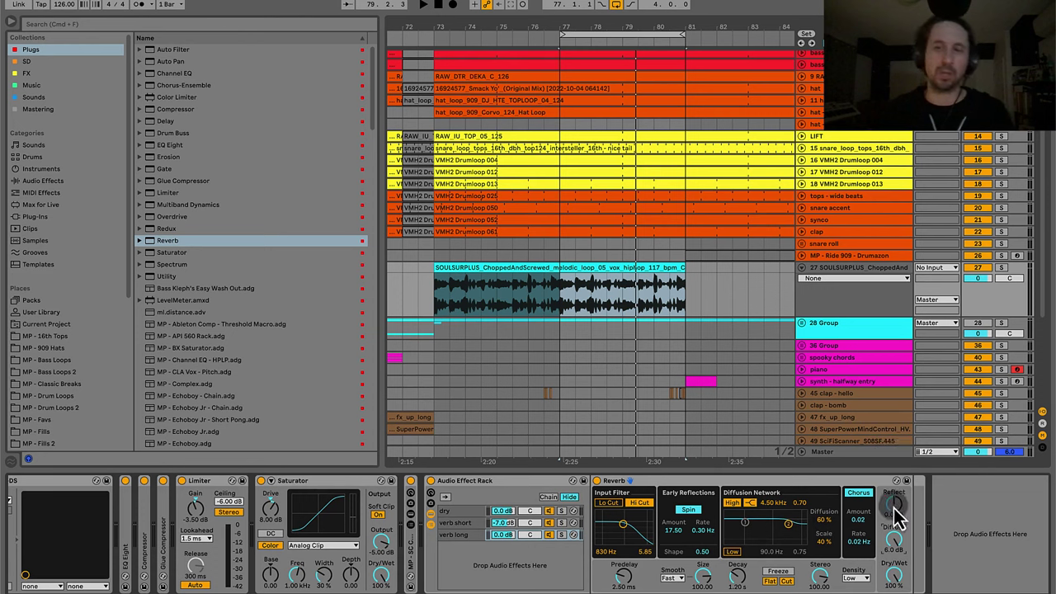
click(700, 490)
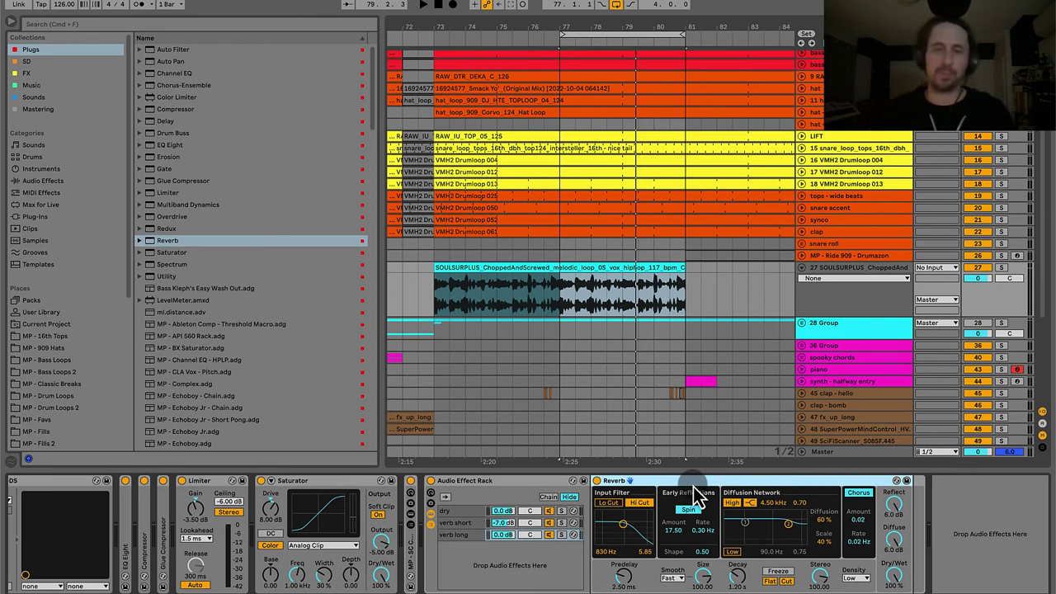
click(735, 553)
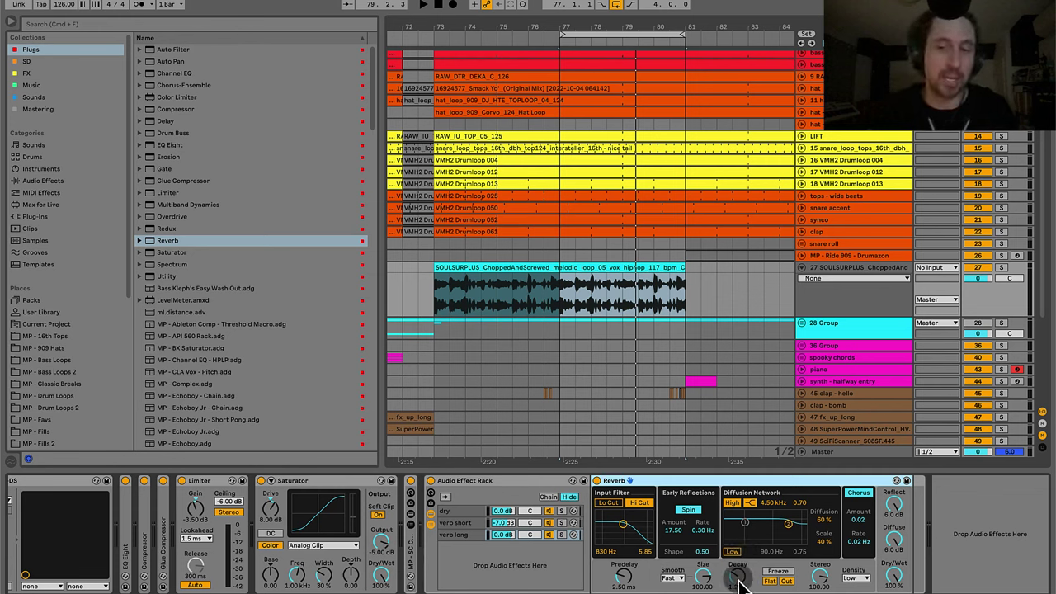
Raise the verb long chain to 6.0 dB, solo it, and set its Reverb Decay to 1.40 s.
click(497, 537)
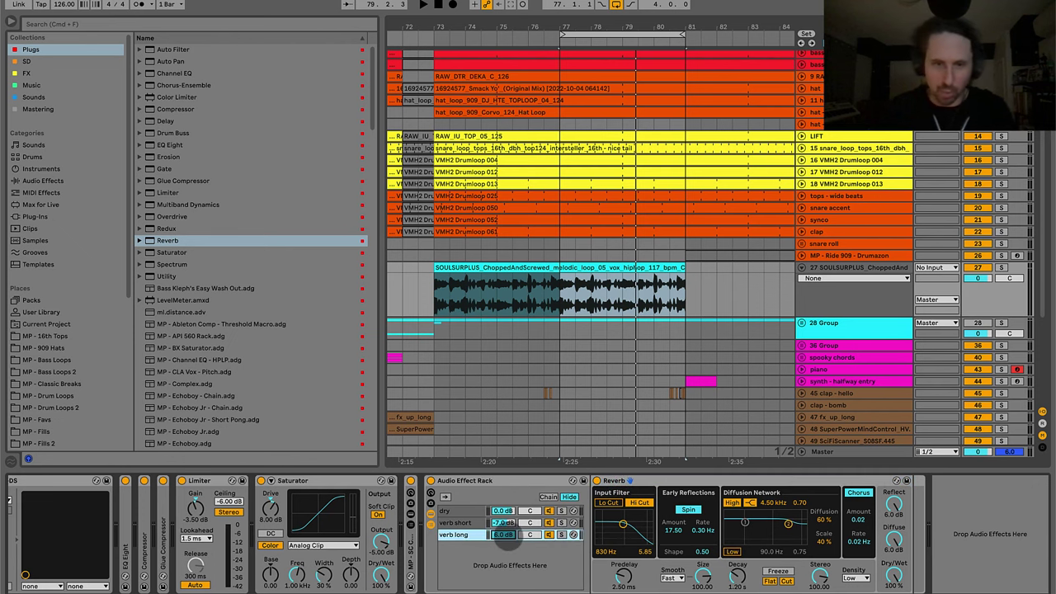
click(562, 535)
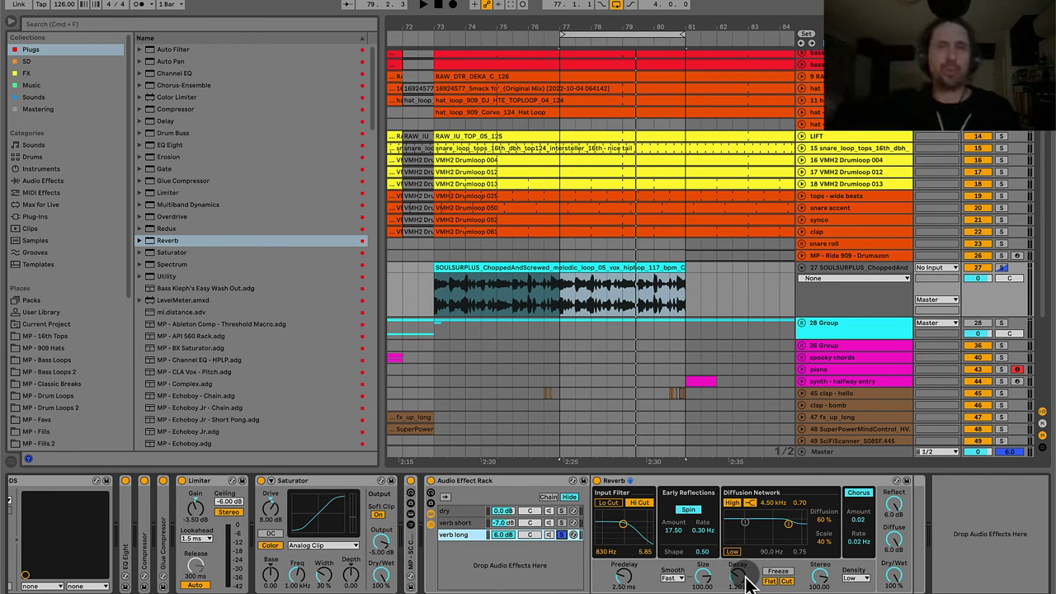
drag(749, 582, 738, 575)
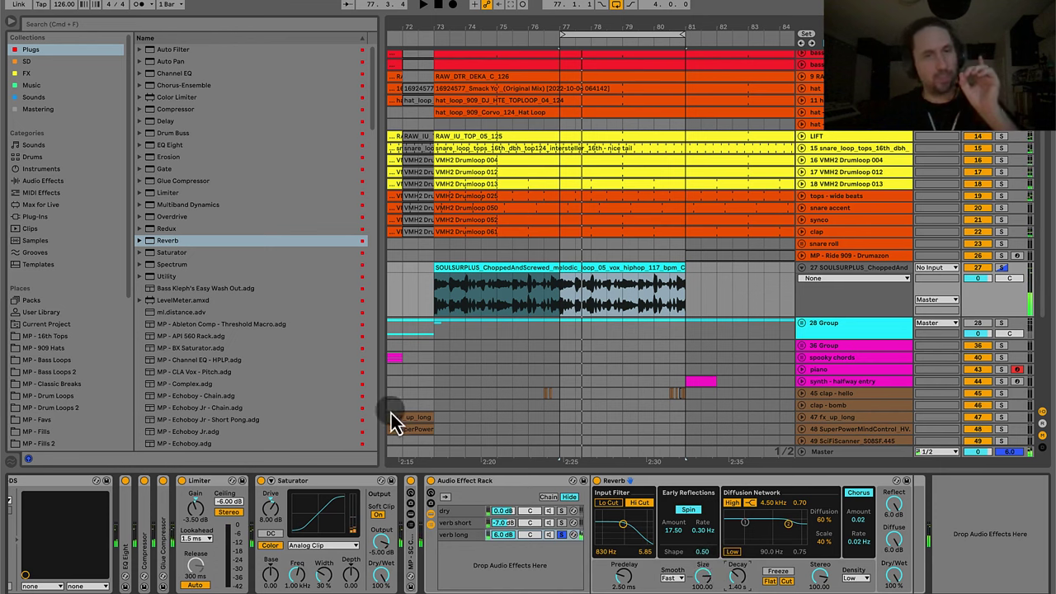
Insert an EQ Eight before the Reverb in the verb long chain.
click(172, 145)
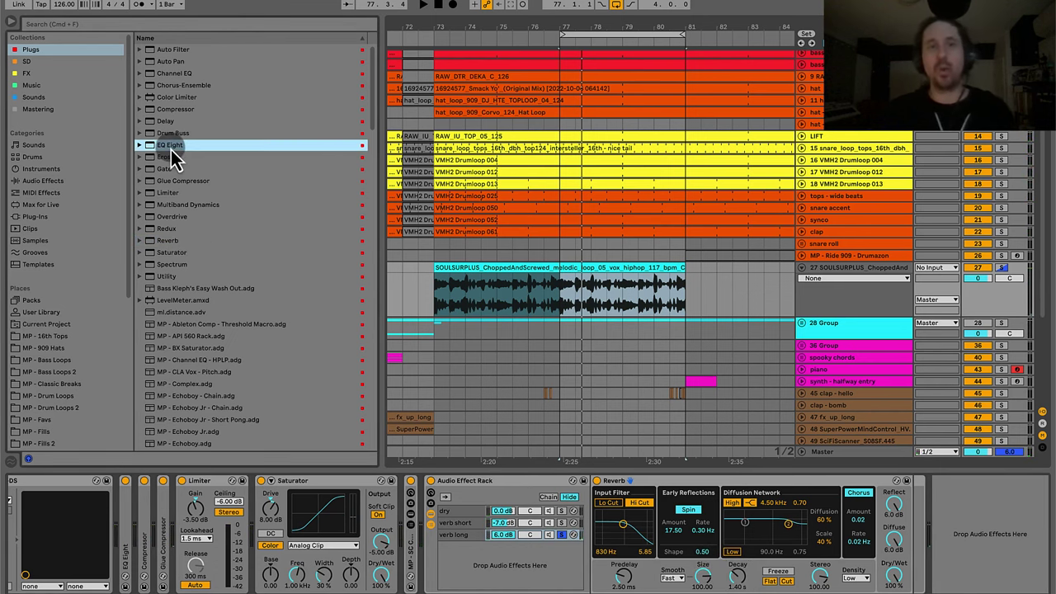
drag(173, 155, 614, 508)
scroll(669, 482, right, 5)
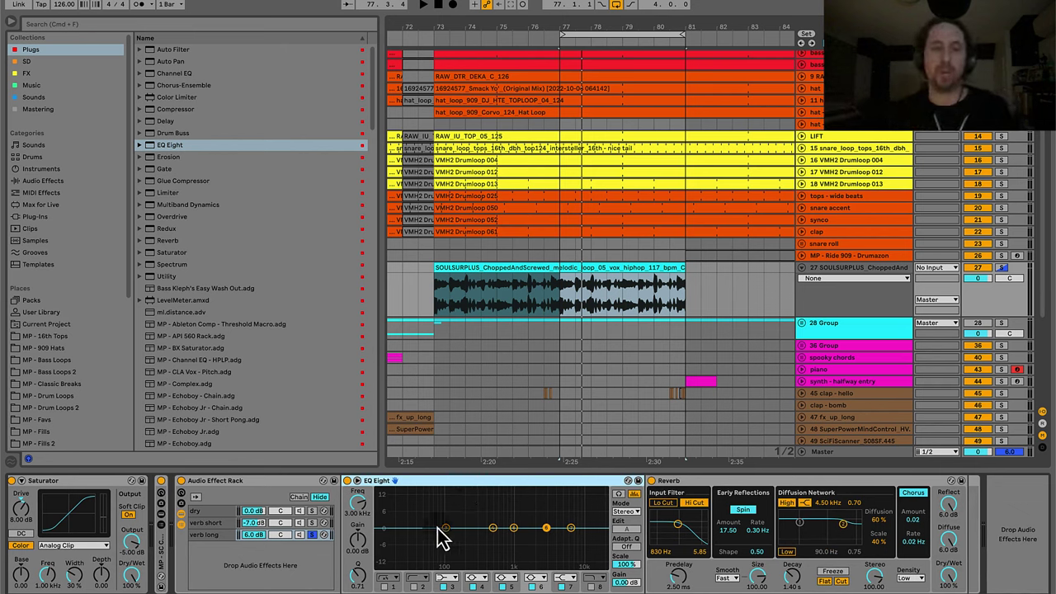
Enable EQ Eight band 2 as a low cut at about 500 Hz and band 8 as a high cut at 5.00 kHz.
click(414, 587)
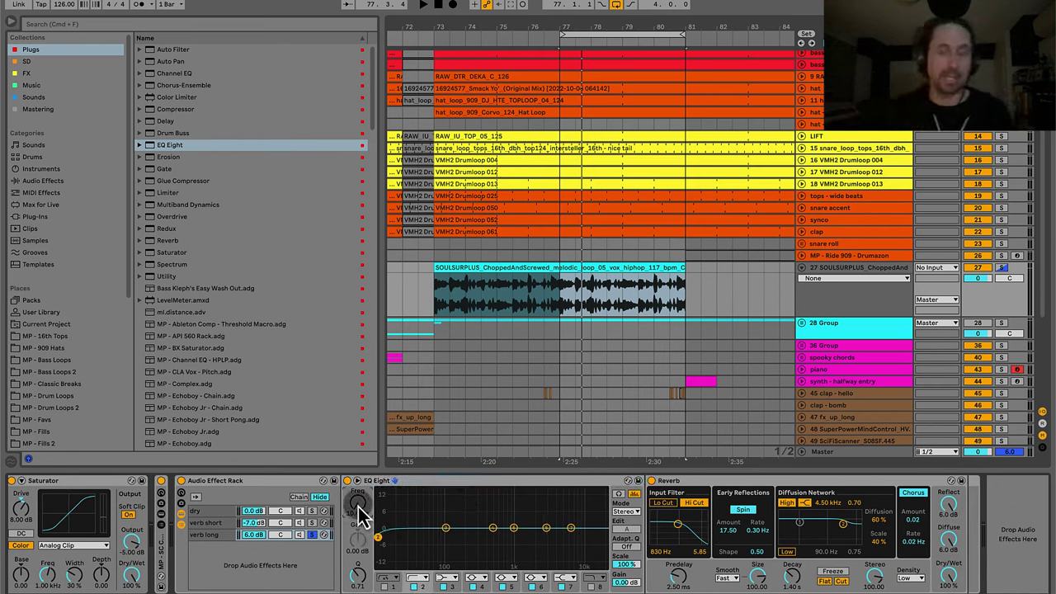
drag(358, 512, 358, 490)
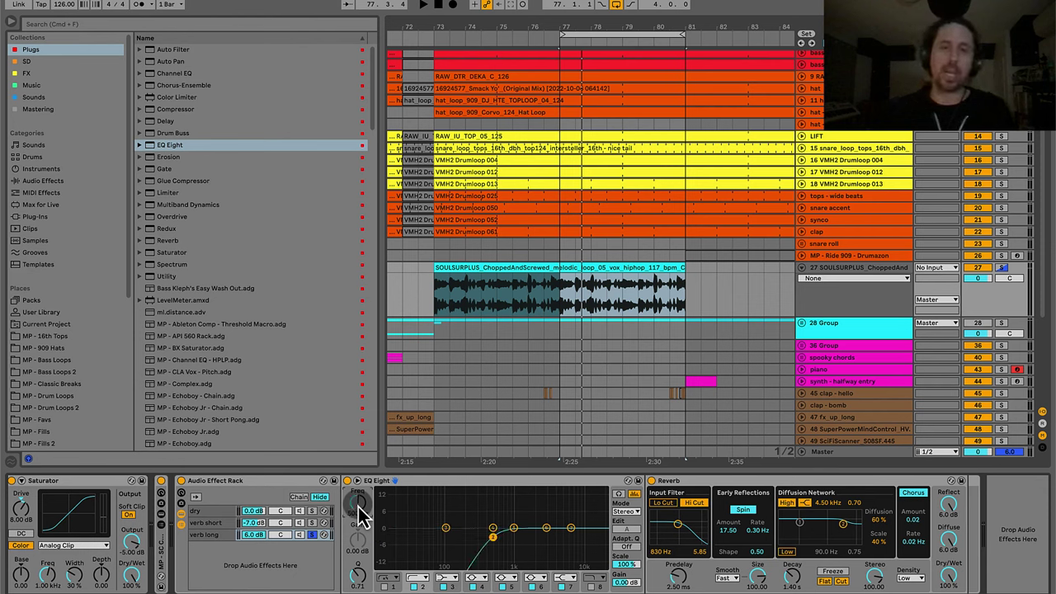
click(590, 587)
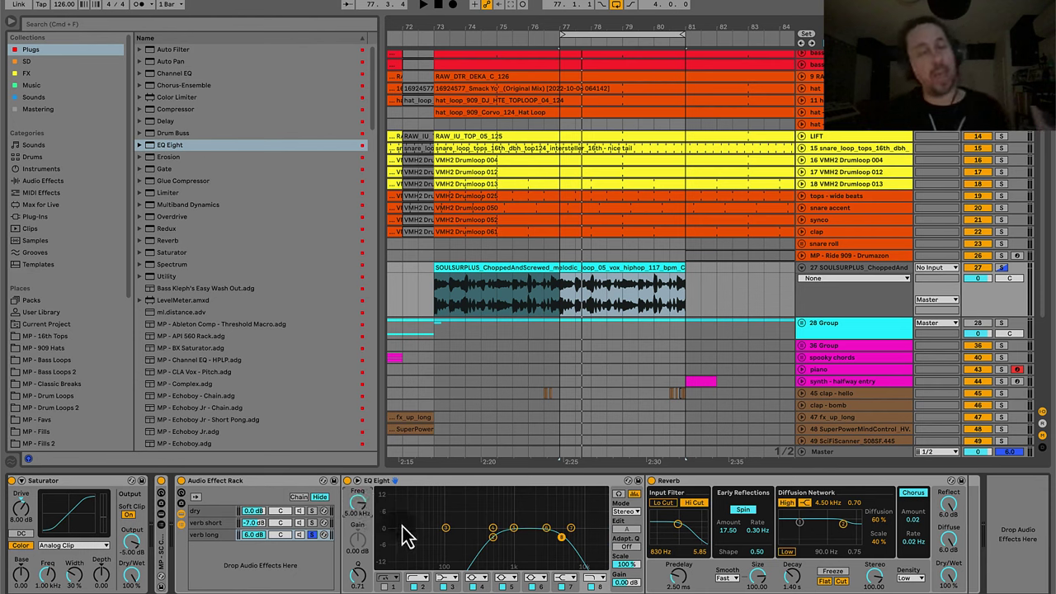
Unsolo the verb long chain and enable band 1 of its EQ Eight at 200 Hz.
click(312, 535)
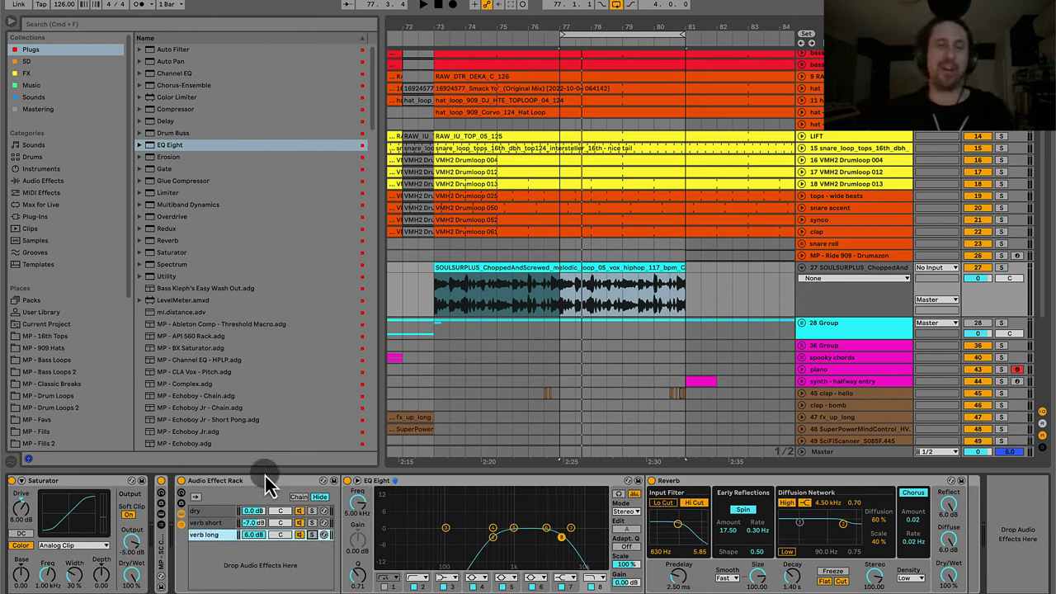
click(518, 487)
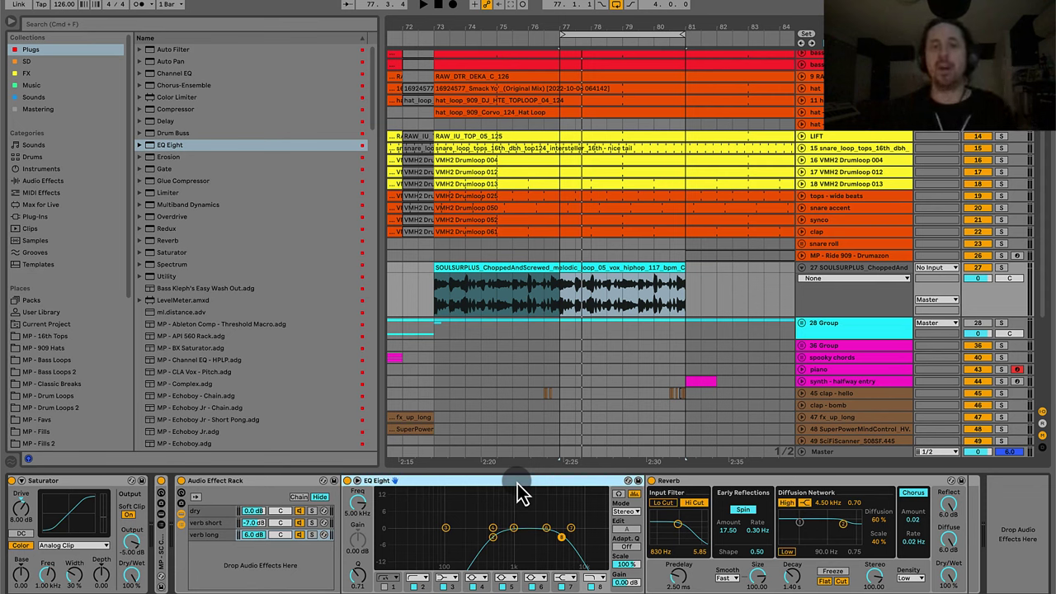
click(382, 578)
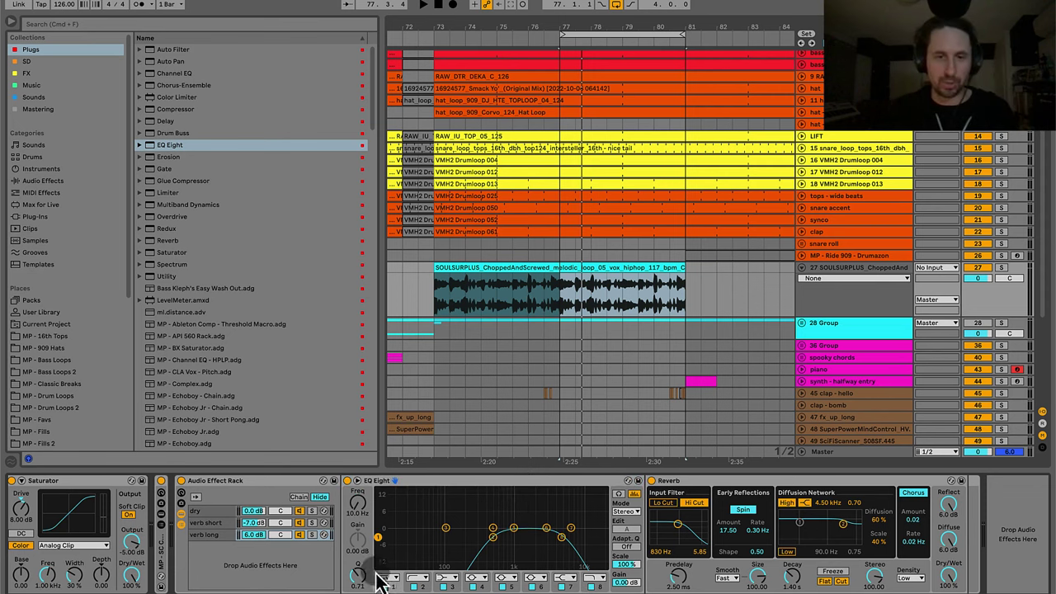
drag(357, 502, 357, 437)
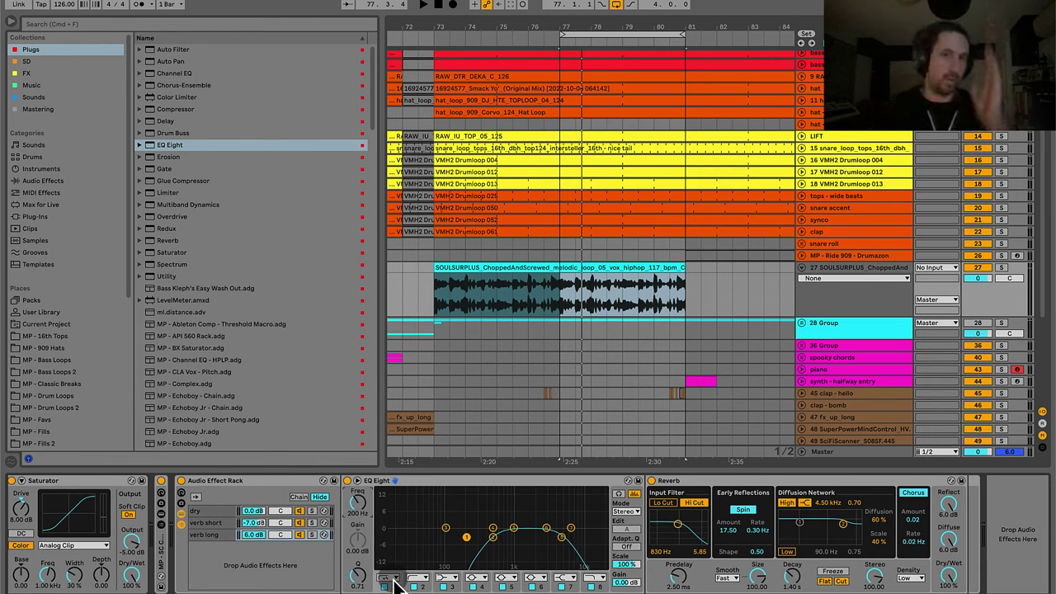
click(472, 493)
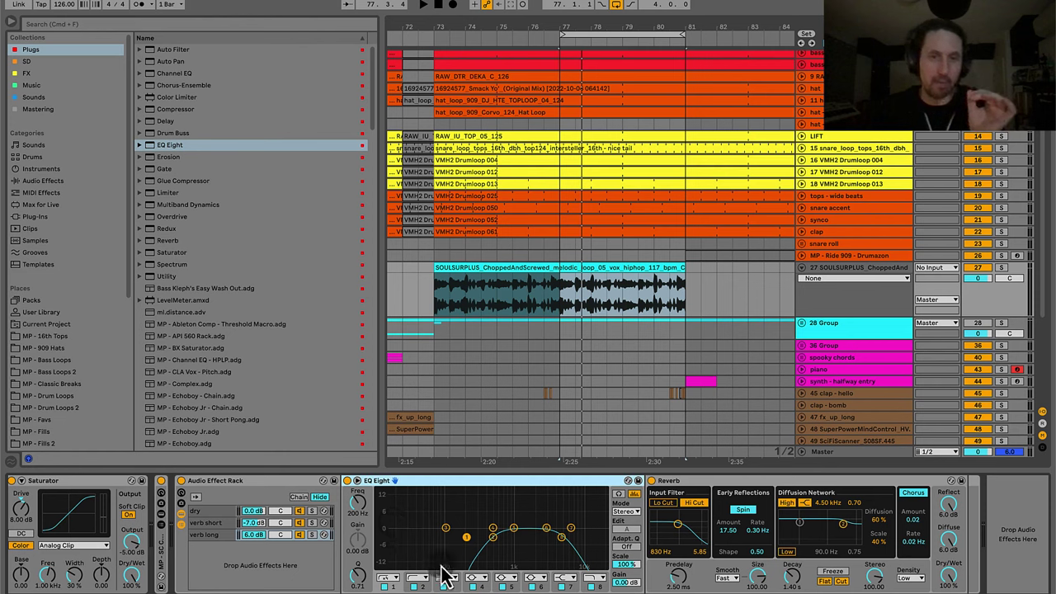
Solo the verb long chain and set its Reverb Decay to 4.71 s while playing the loop.
click(660, 487)
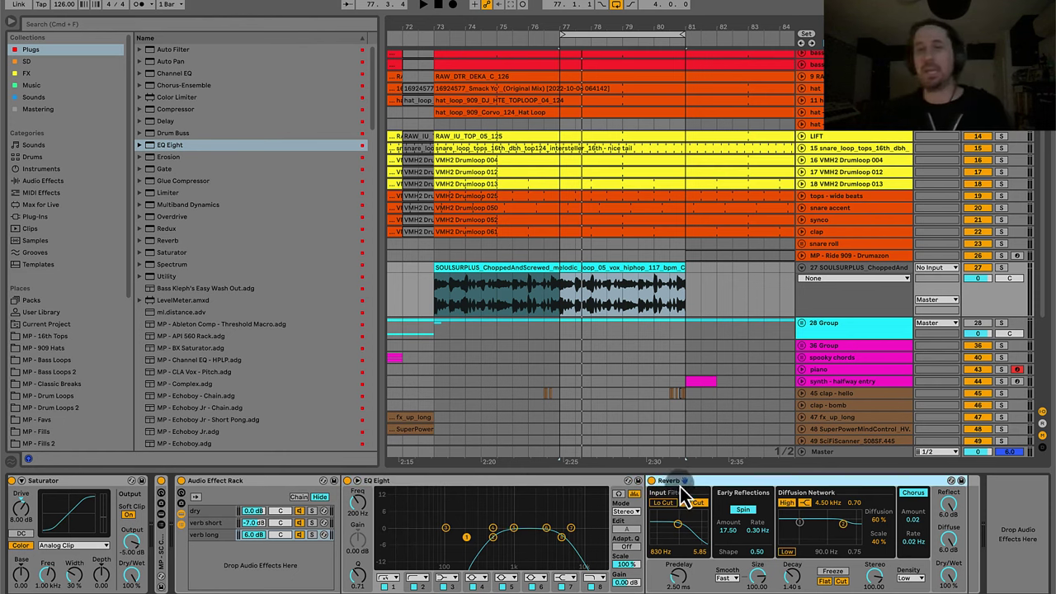
click(506, 484)
key(space)
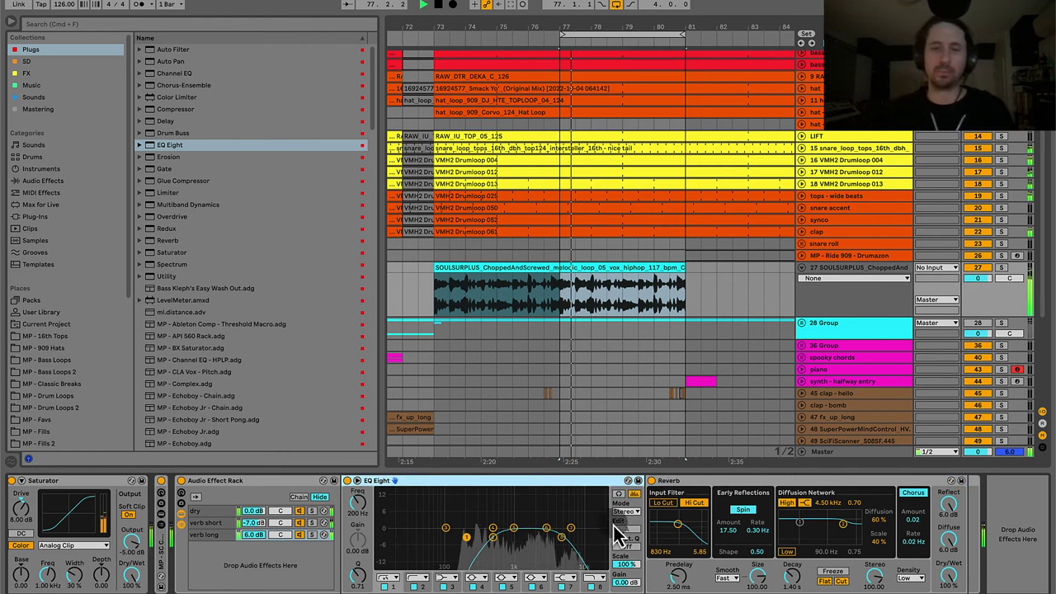
click(312, 535)
click(853, 483)
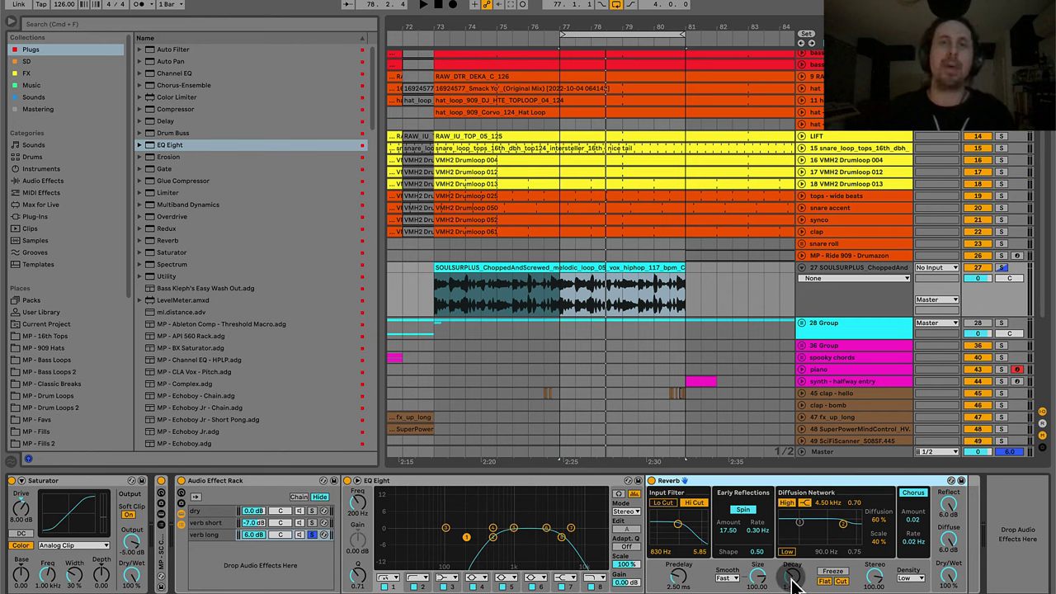
key(space)
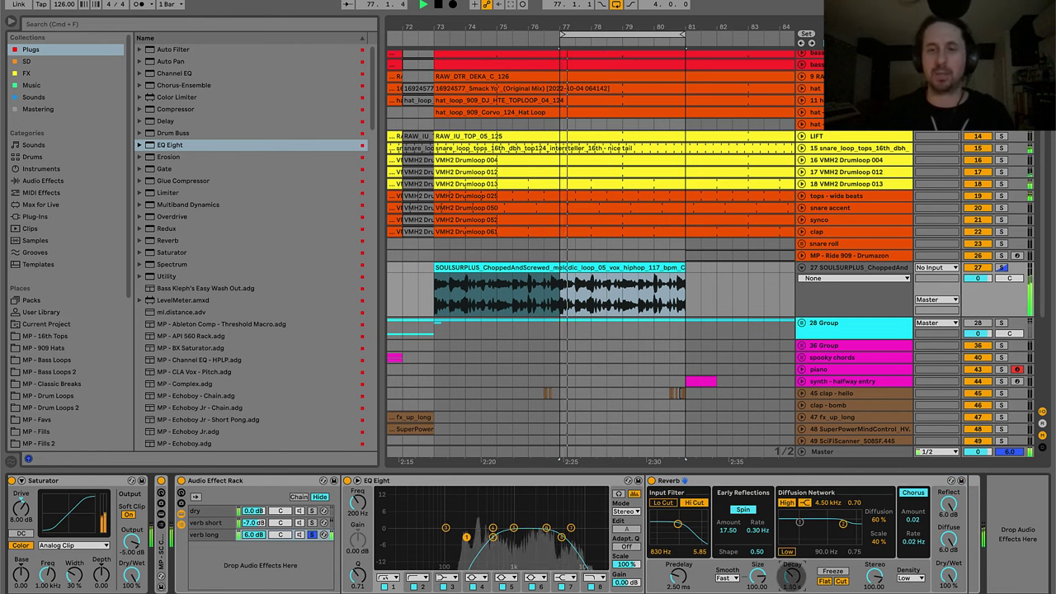
click(790, 580)
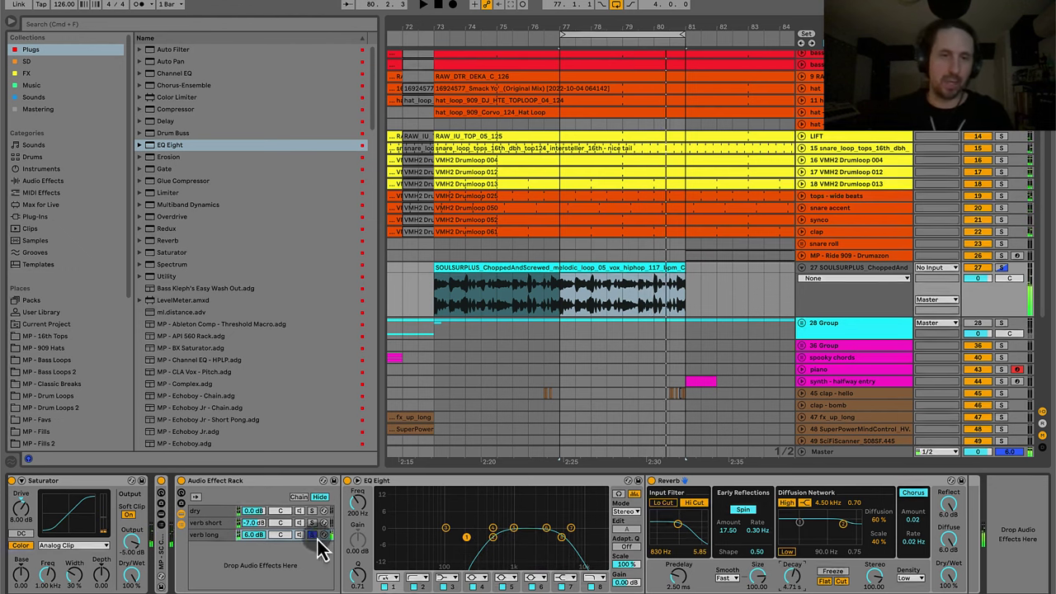
Unsolo the verb long chain and set its volume to -20.0 dB.
click(312, 535)
click(254, 538)
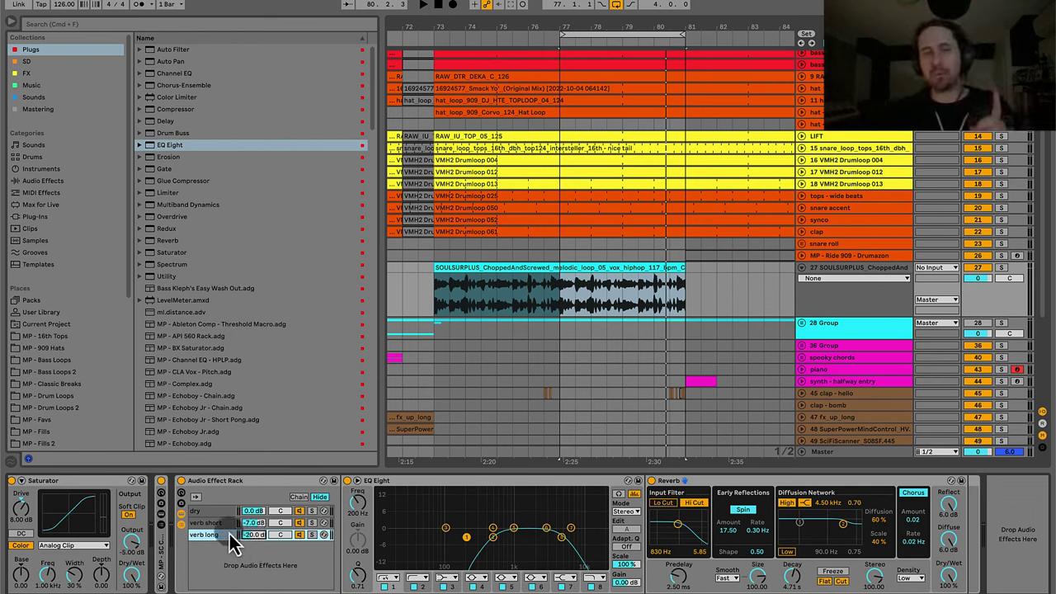
click(205, 512)
click(207, 523)
click(209, 534)
click(208, 523)
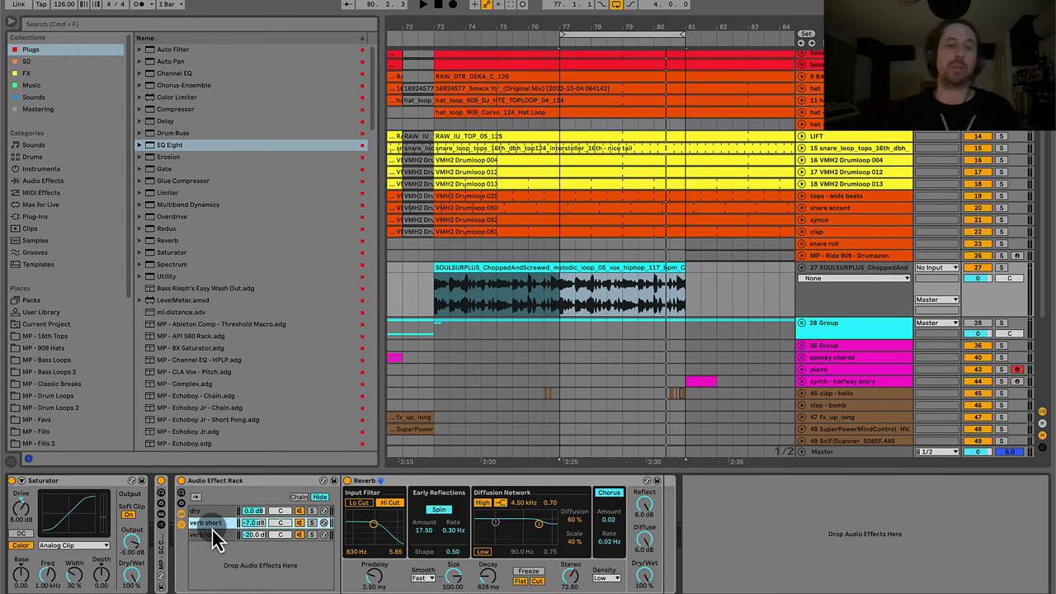
Play the loop while toggling the verb short and verb long chains off and on to compare the sound.
click(298, 536)
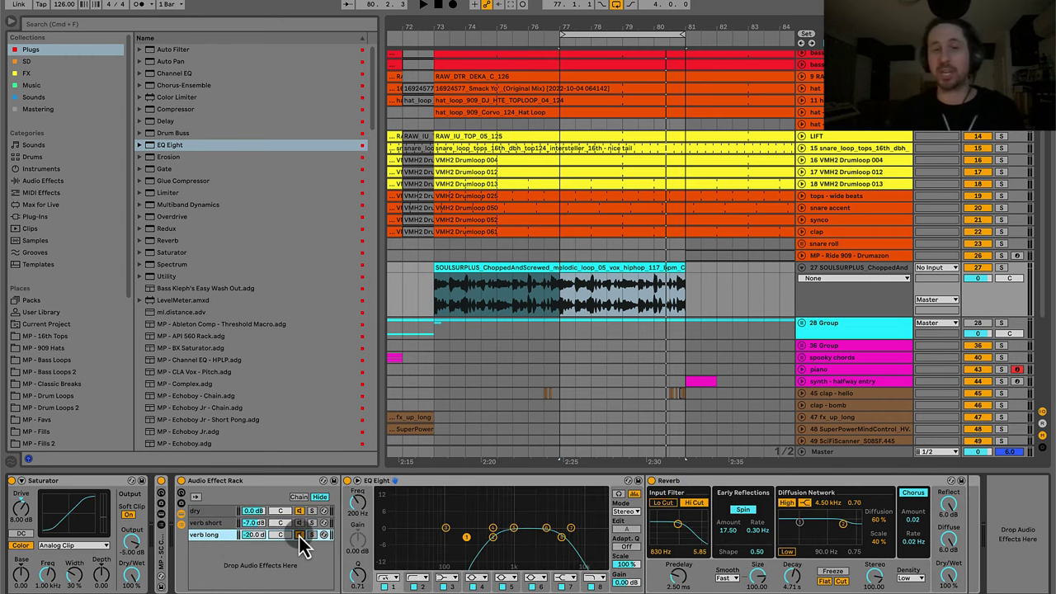
click(267, 485)
key(space)
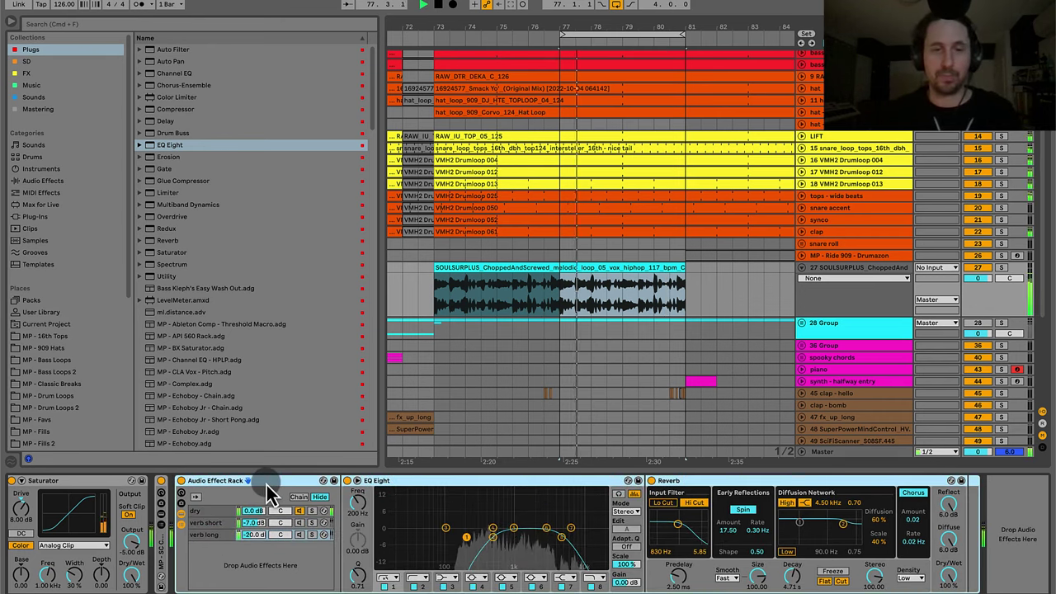
click(301, 524)
click(299, 536)
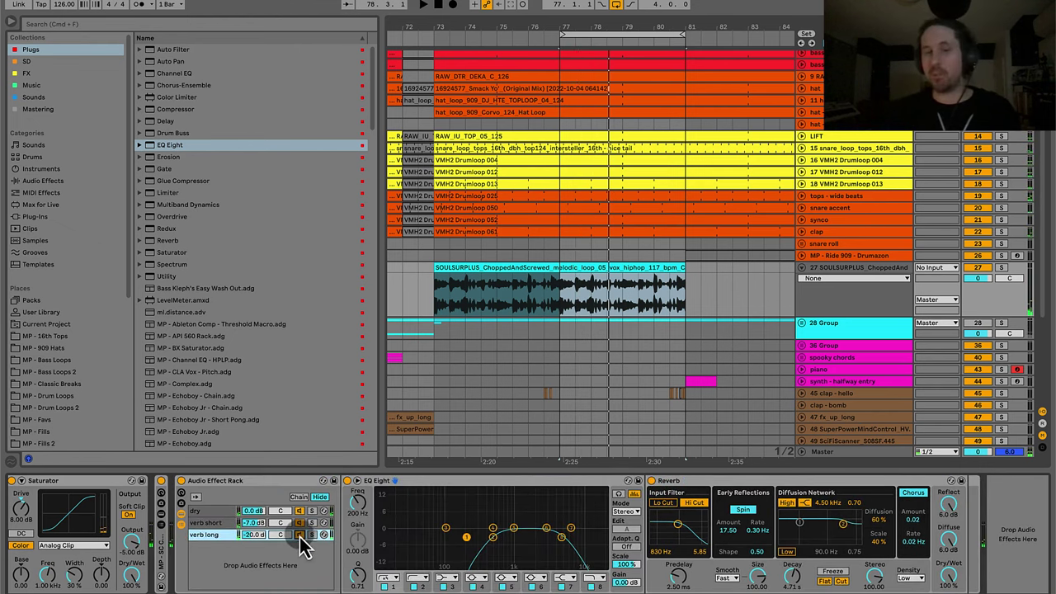
Set the verb long chain's volume to -16.0 dB while listening to the loop.
click(202, 523)
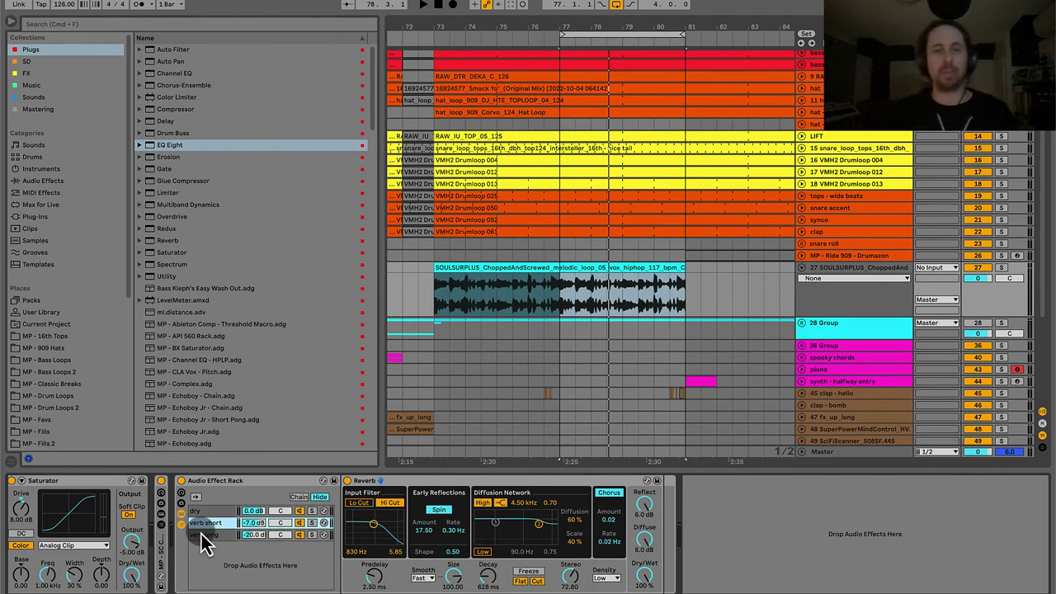
click(202, 535)
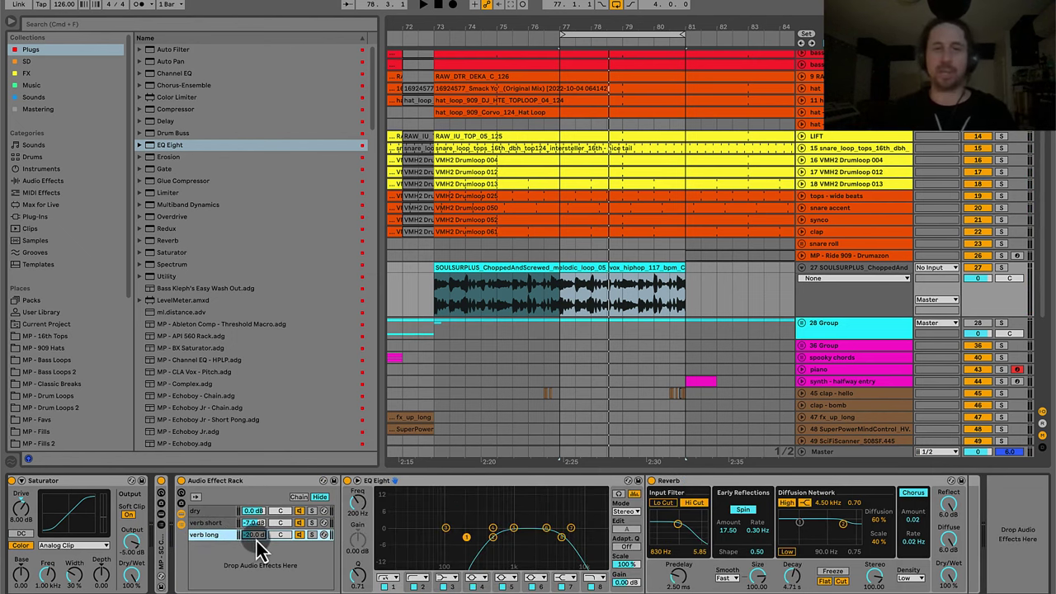
key(space)
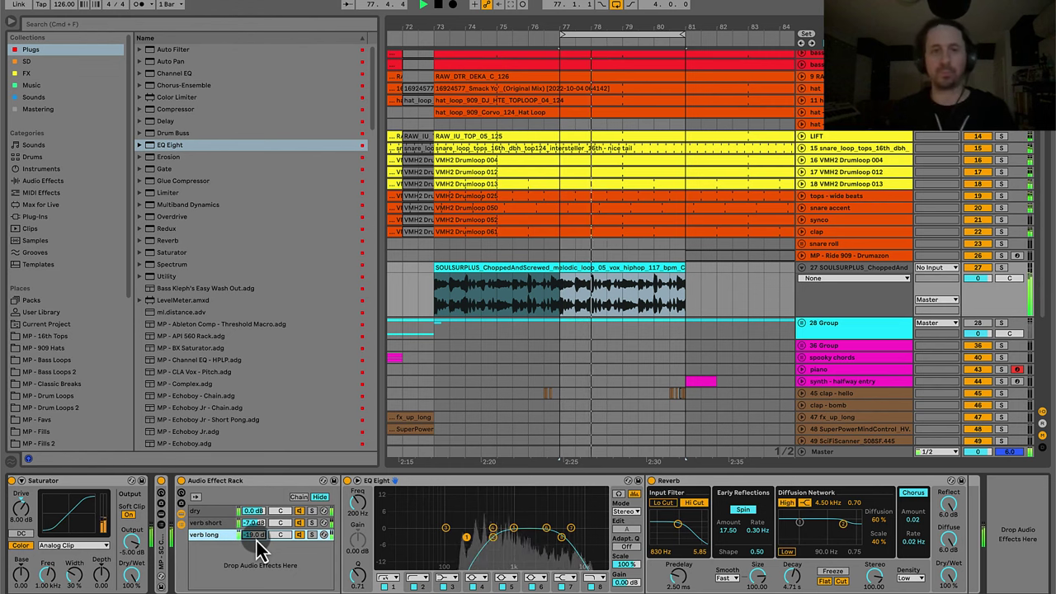
scroll(258, 552, up, 3)
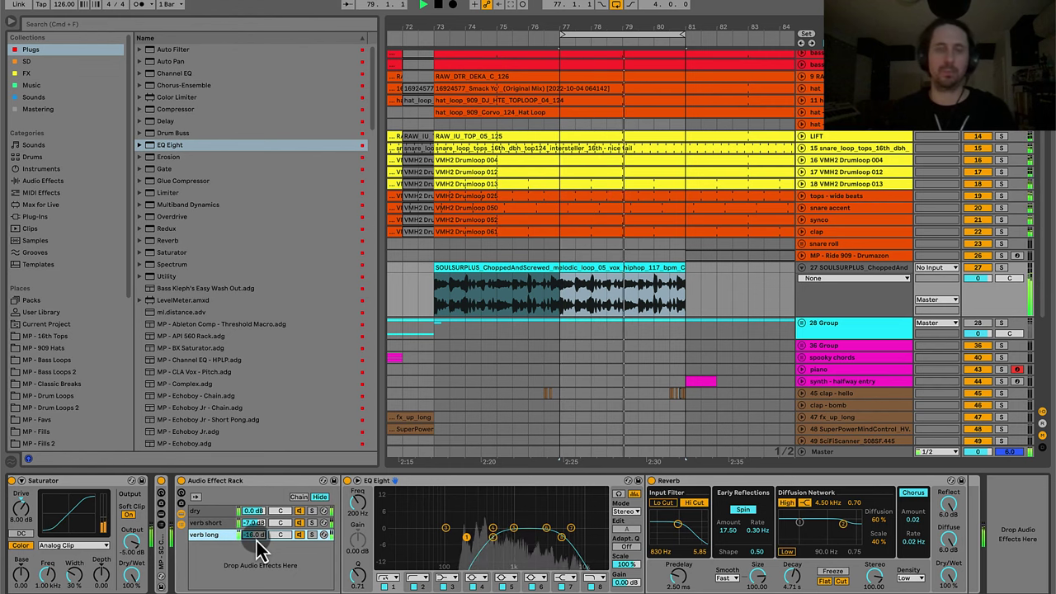
scroll(258, 552, up, 1)
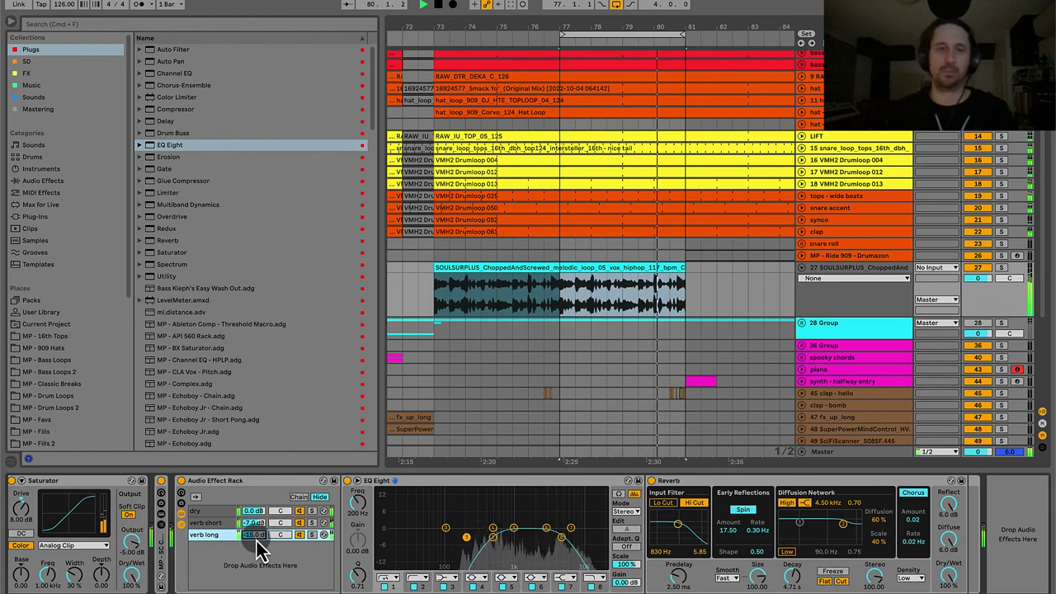
scroll(258, 551, down, 1)
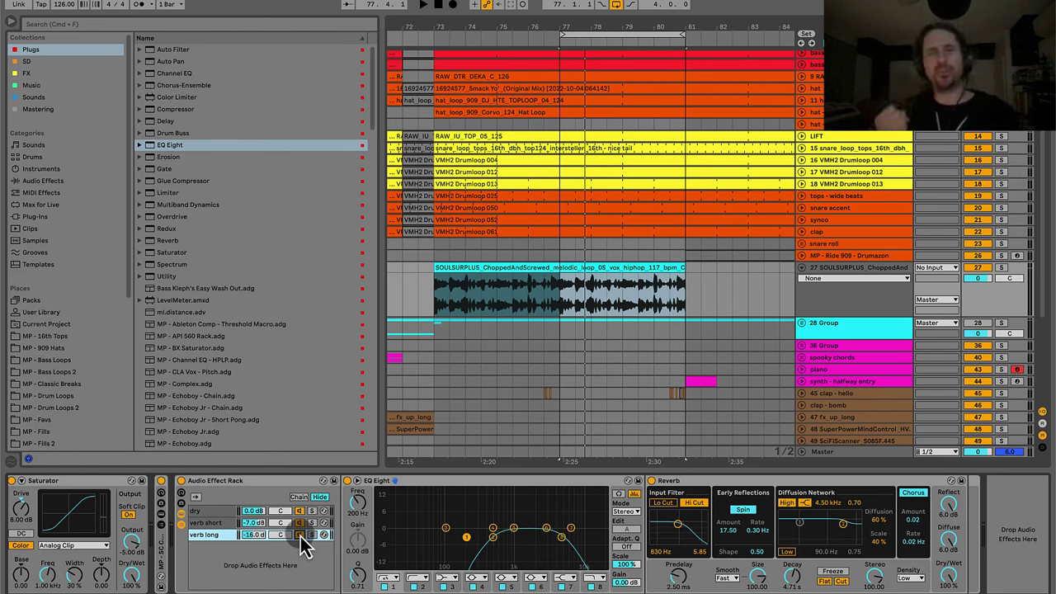
Compare the vocal loop with the verb long chain active and muted during playback.
key(space)
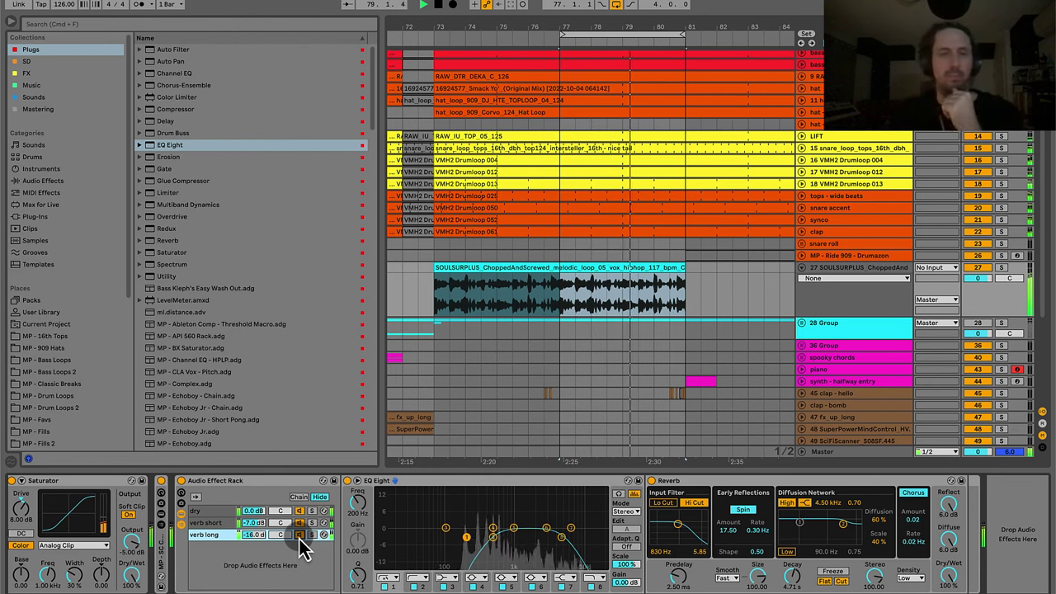
click(298, 535)
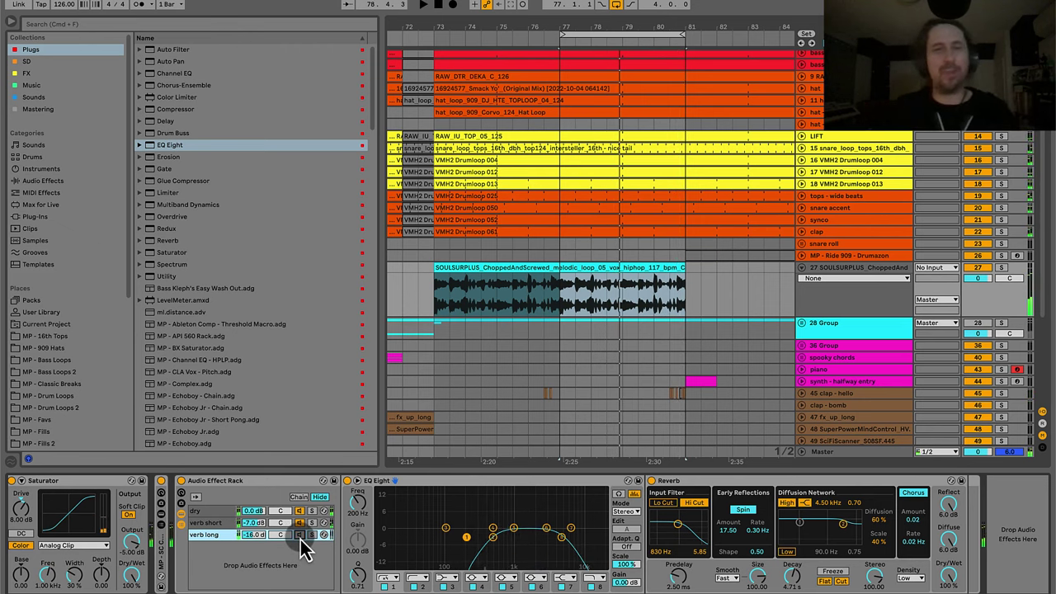
click(299, 534)
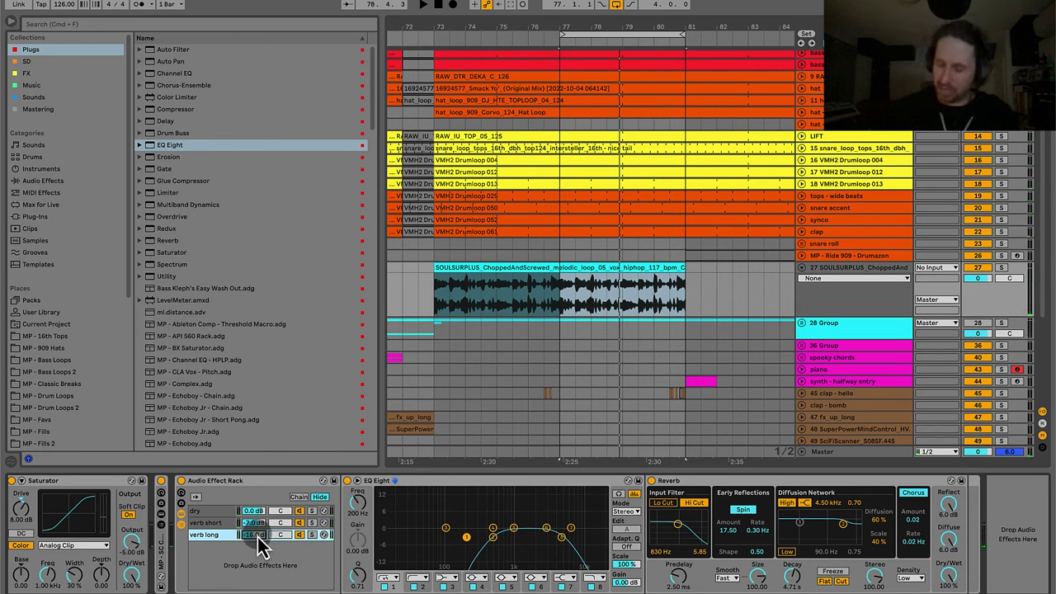
Try the verb long chain at -12.0 dB with it active and muted, and return it to -16.0 dB.
key(space)
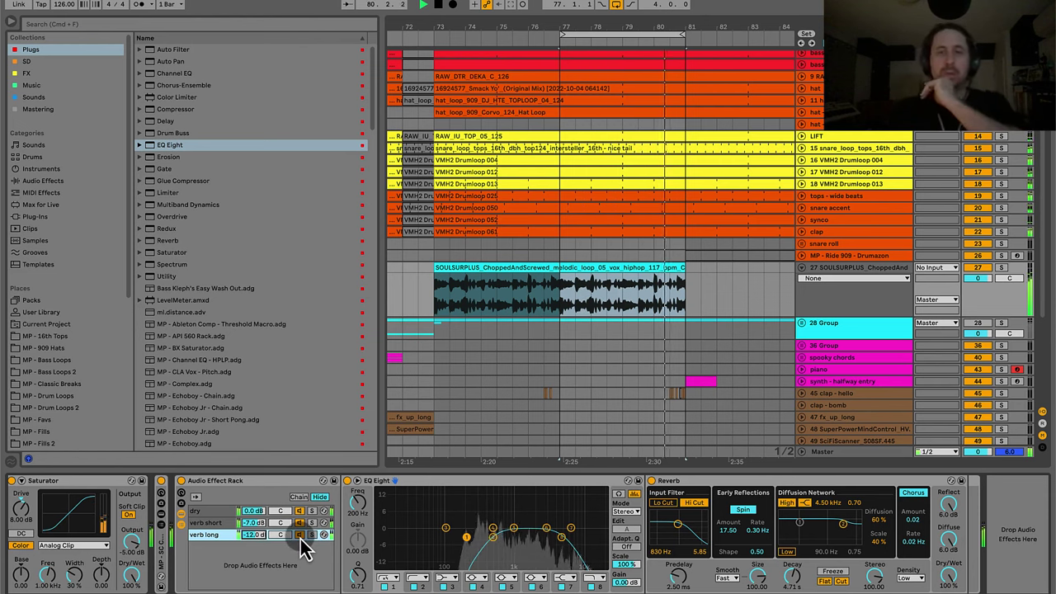
click(299, 534)
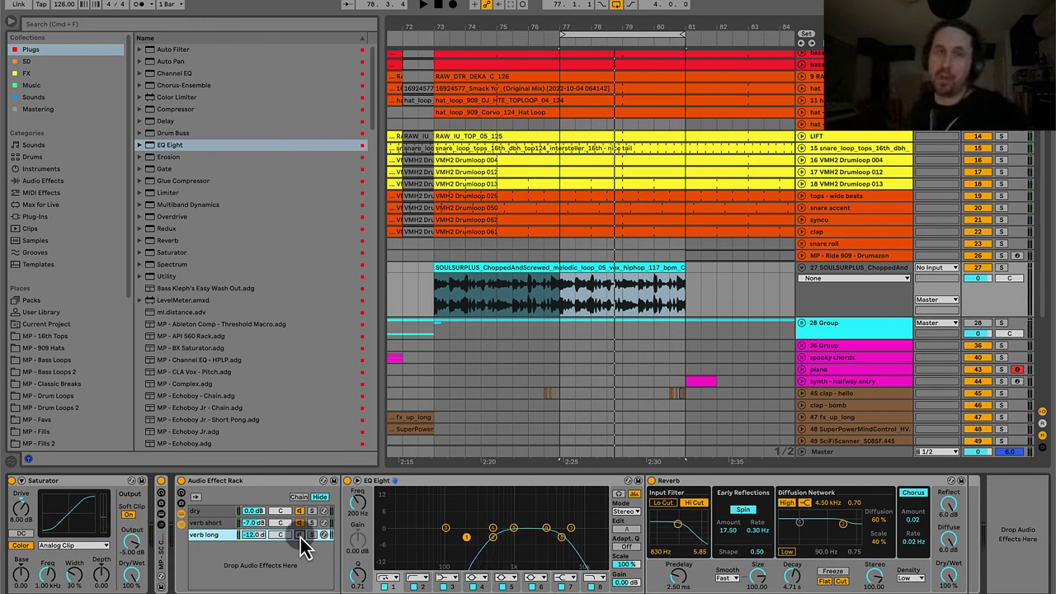
click(300, 535)
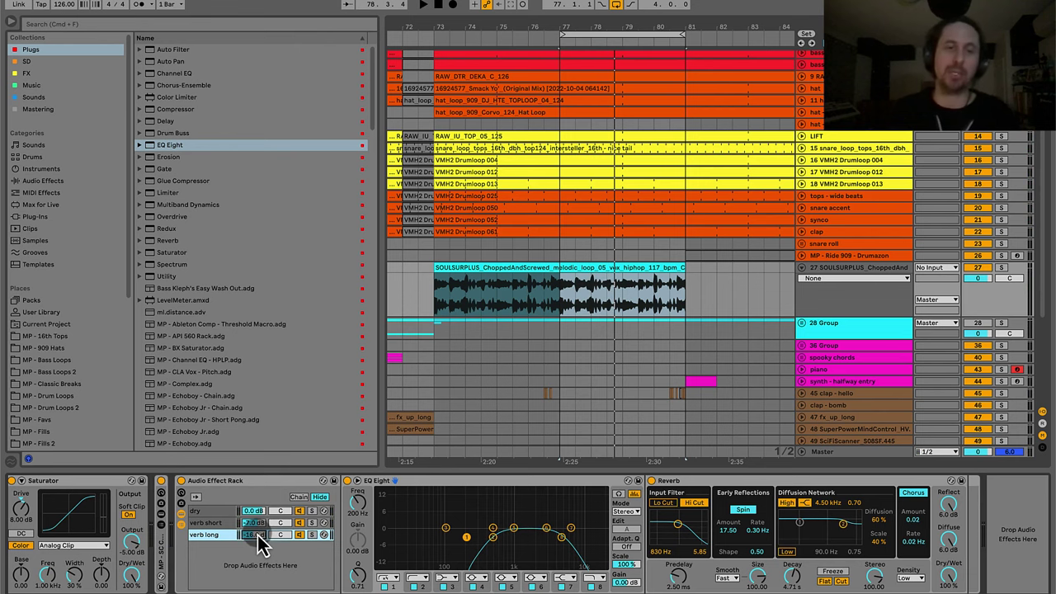
Examine the devices in the verb short and verb long chains by switching between the two chains.
click(206, 523)
click(207, 535)
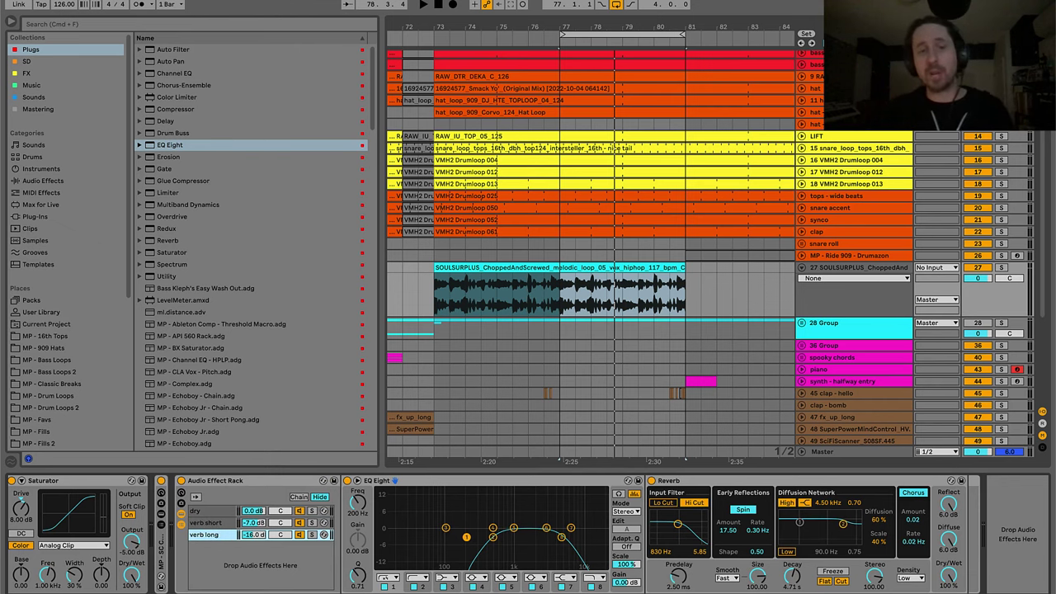
click(202, 524)
click(207, 534)
click(207, 523)
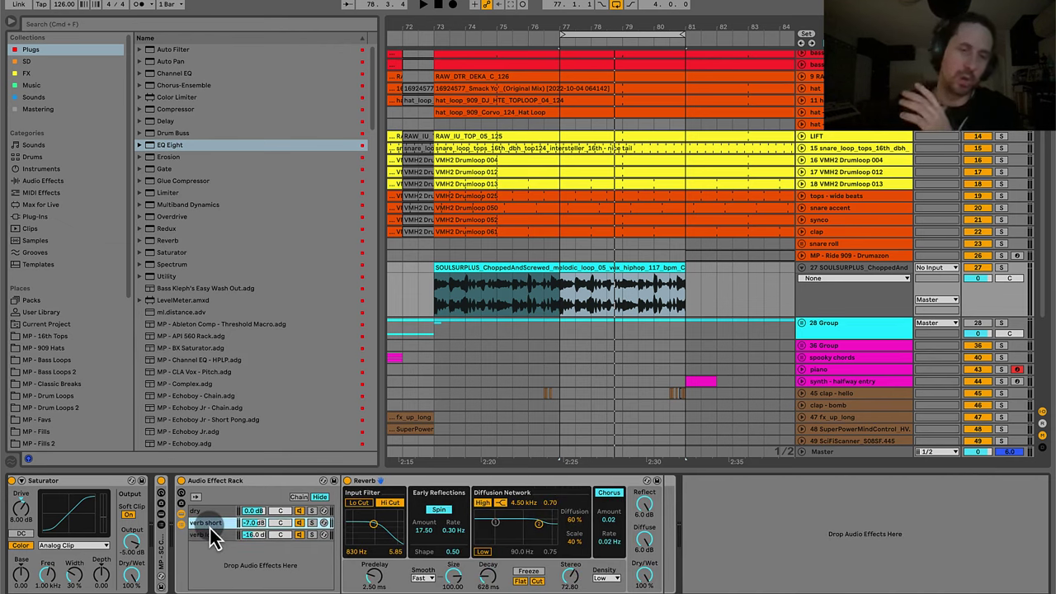
click(209, 536)
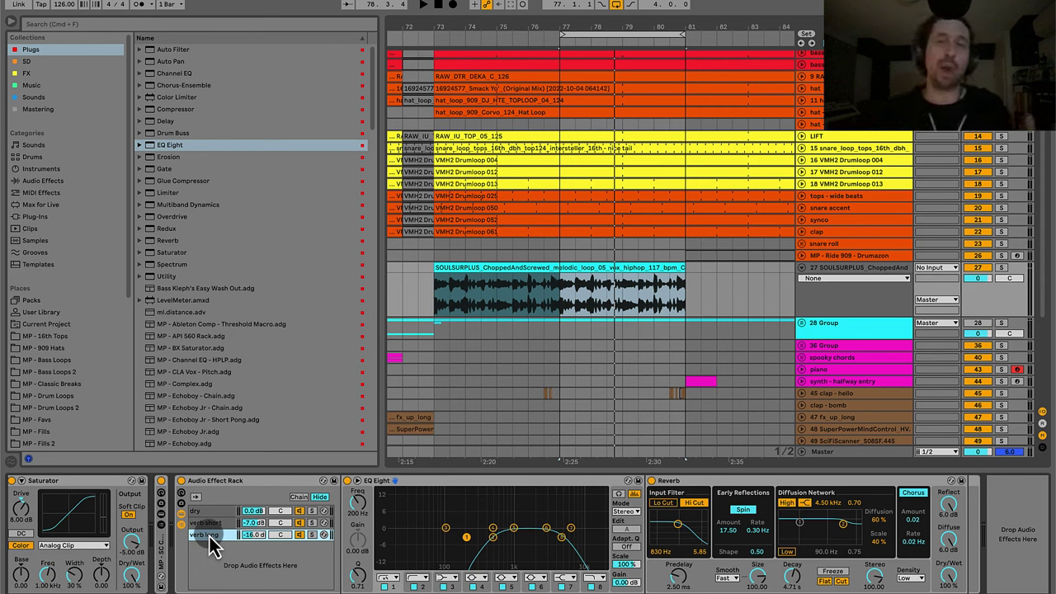
drag(211, 549, 223, 560)
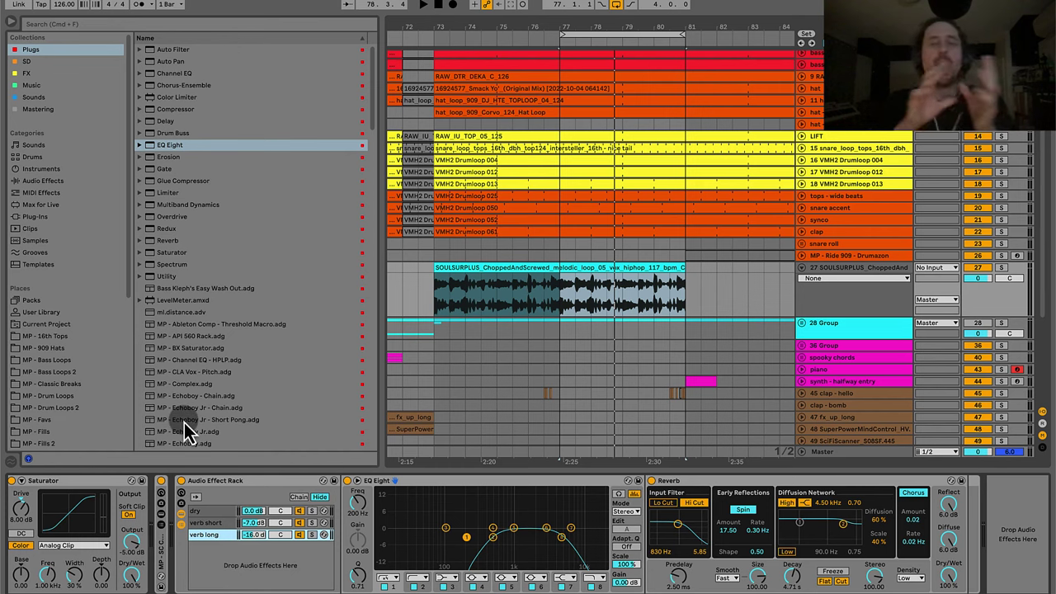
Add a Delay as a new chain in the Audio Effect Rack with its Dry/Wet at 100%.
click(161, 240)
click(163, 123)
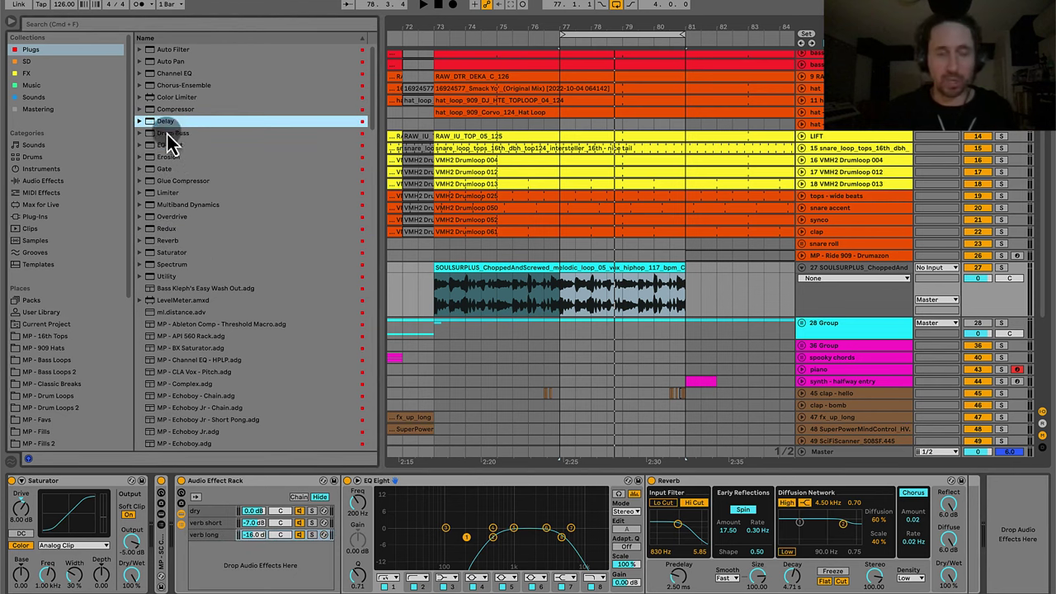
drag(166, 133, 248, 576)
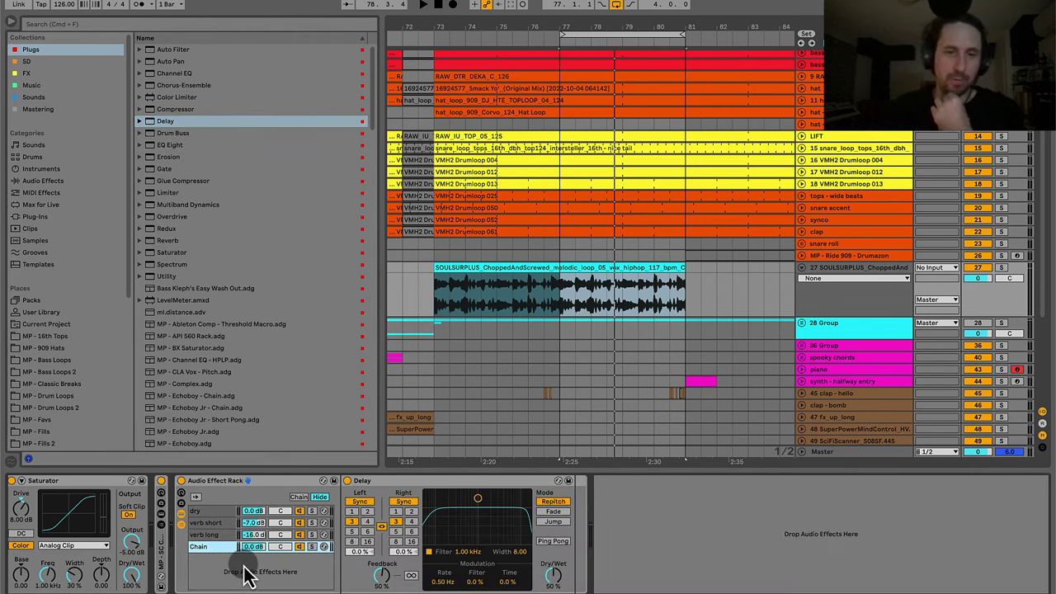
drag(552, 576, 552, 561)
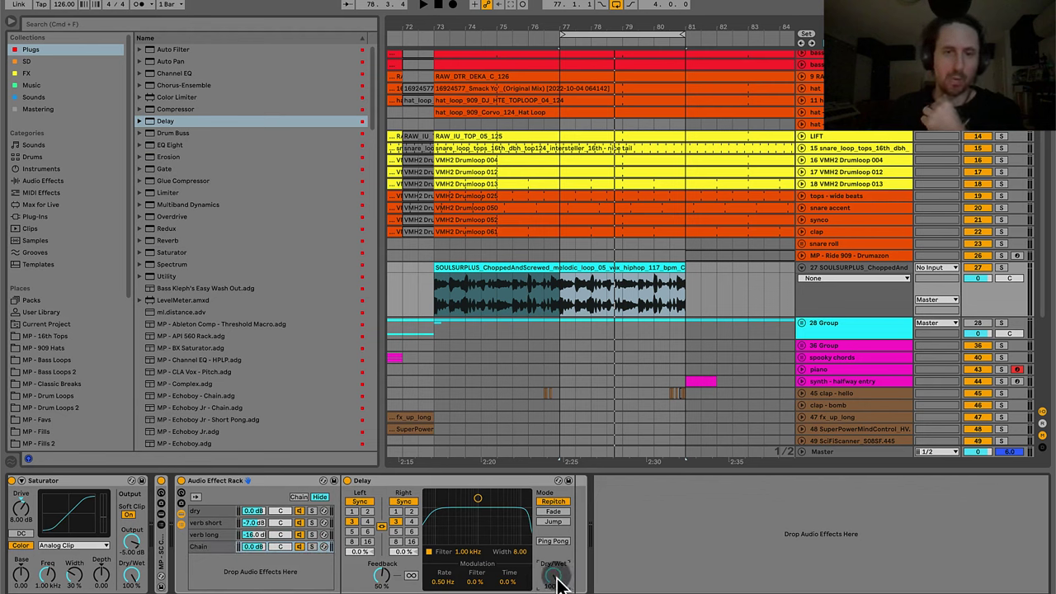
Insert an EQ Eight before the Delay in the new chain and set its band 8 high cut to 5.00 kHz.
click(176, 146)
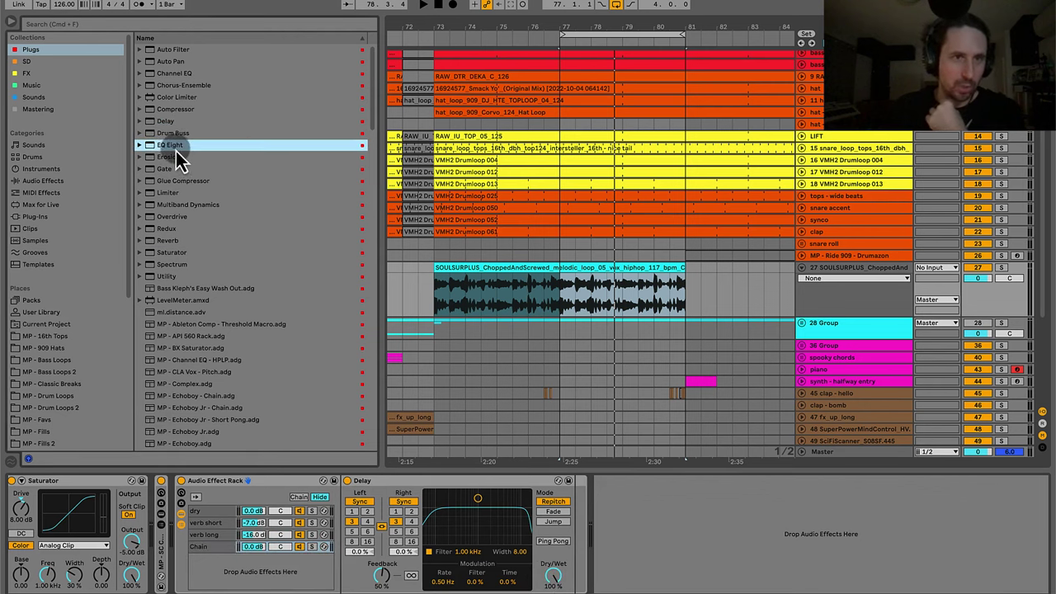
drag(171, 147, 403, 513)
click(415, 586)
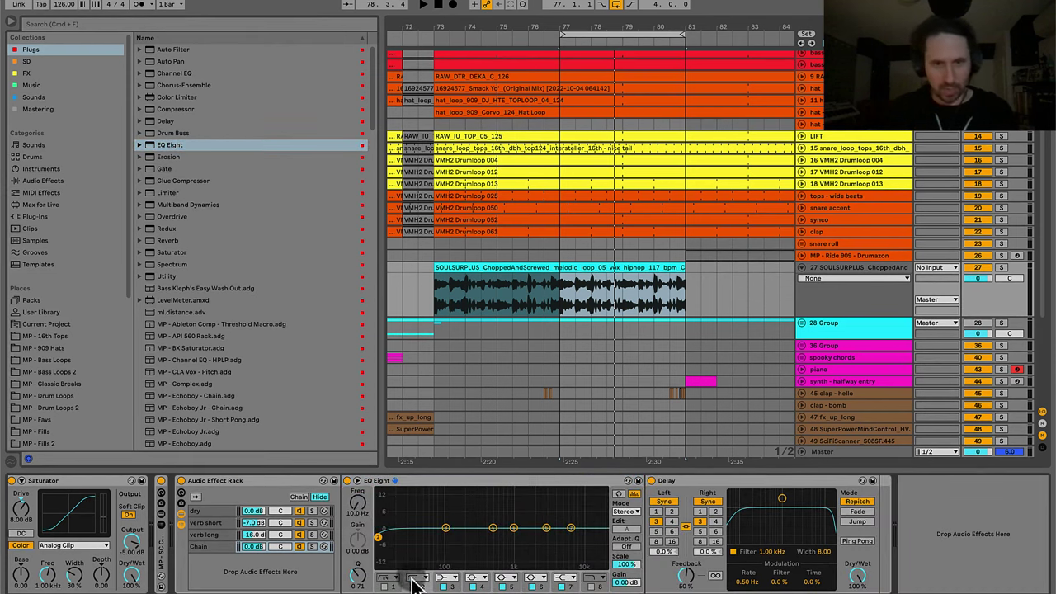
key(super+z)
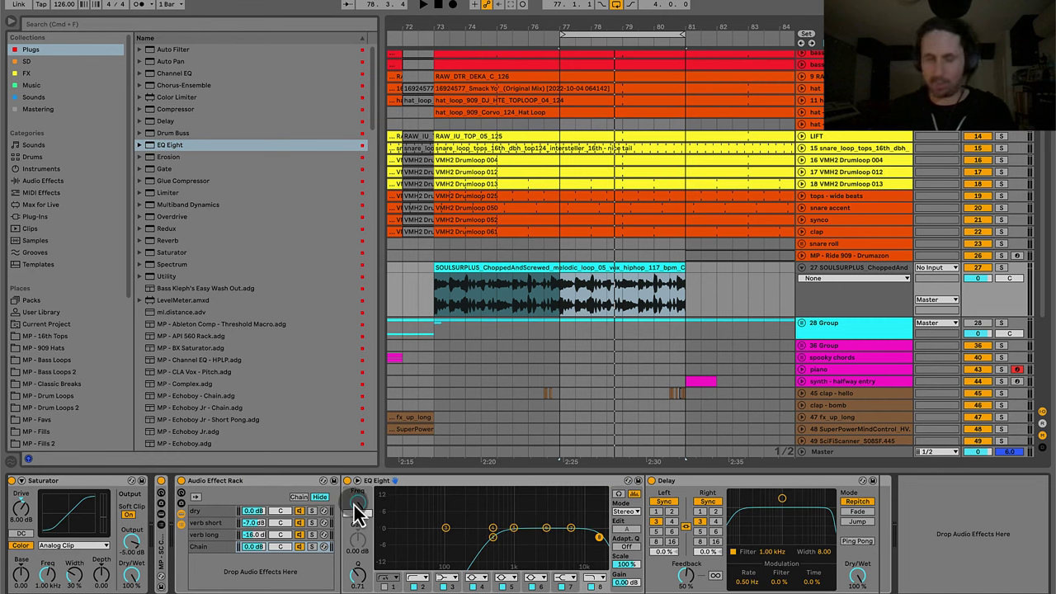
drag(357, 512, 357, 522)
key(space)
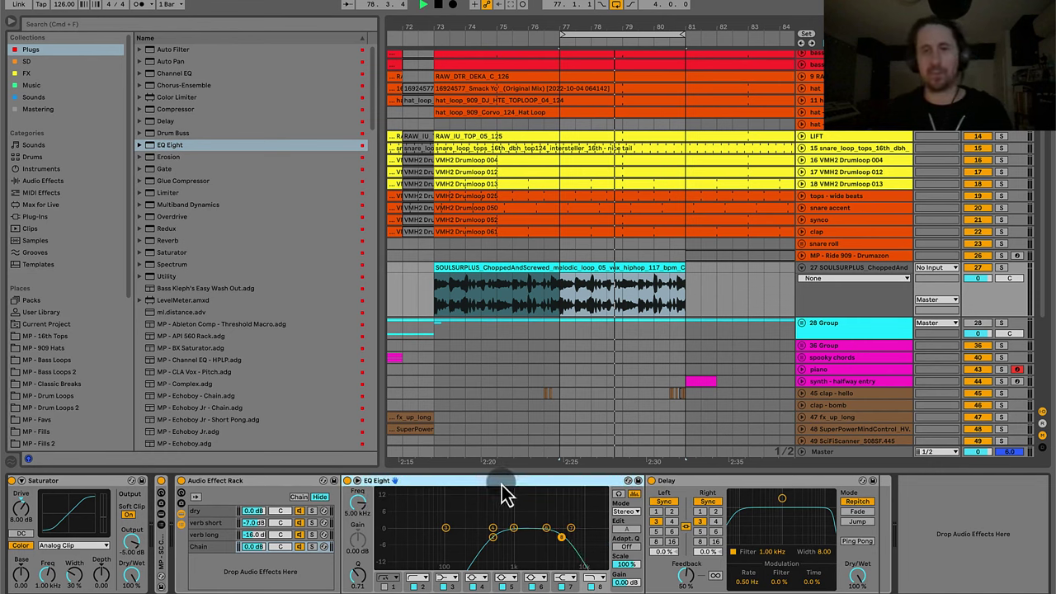
Enable band 1 of the delay chain's EQ Eight and set its frequency to 200 Hz.
click(384, 586)
key(space)
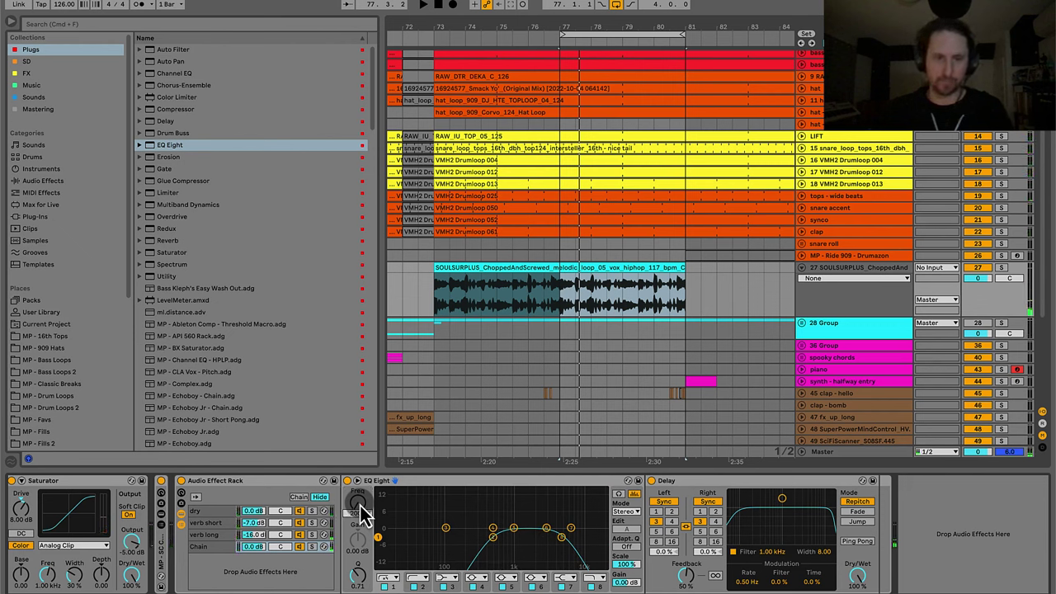
key(Return)
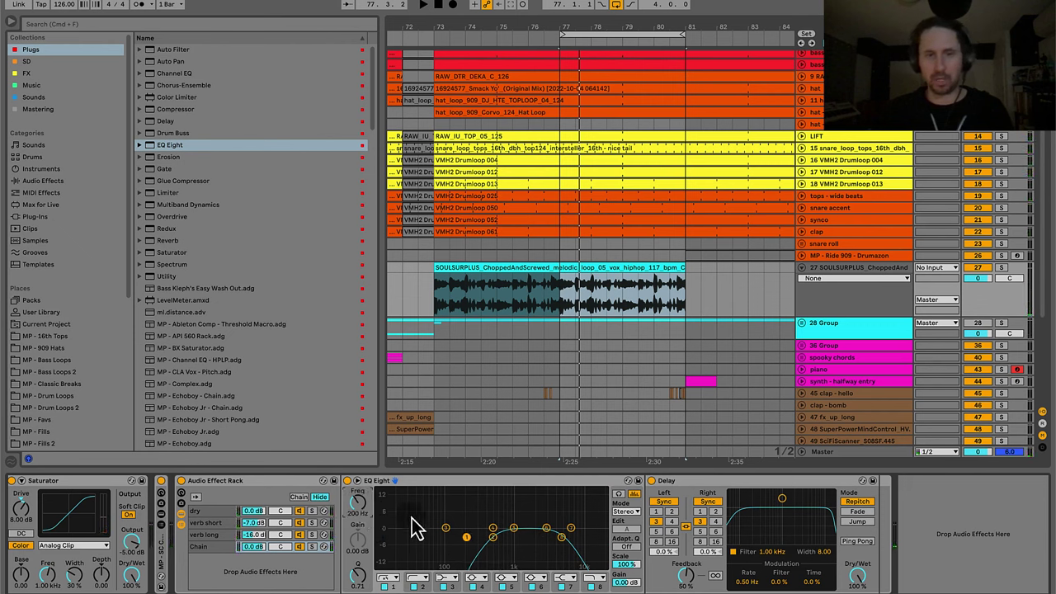
Try Delay times of 1, 2 and 3 sixteenths on the linked channels, settling on 2 sixteenths.
click(785, 482)
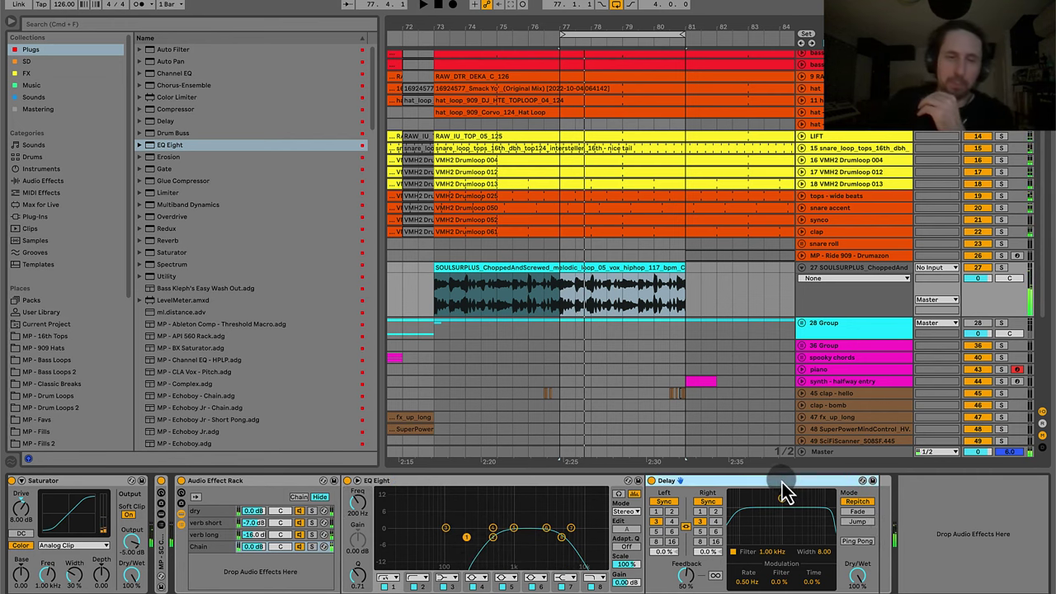
click(704, 522)
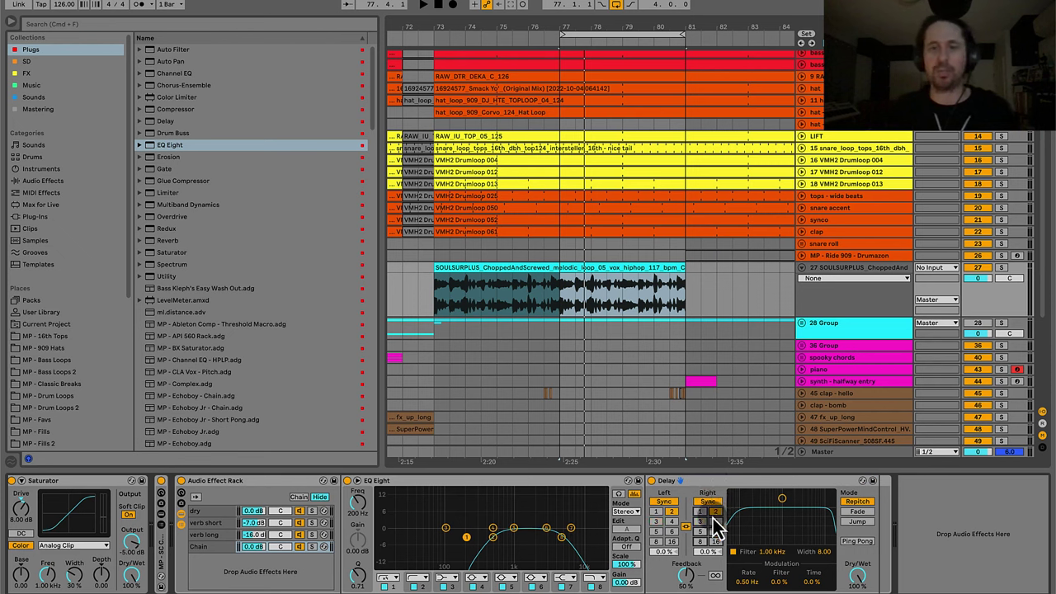
click(712, 513)
click(702, 522)
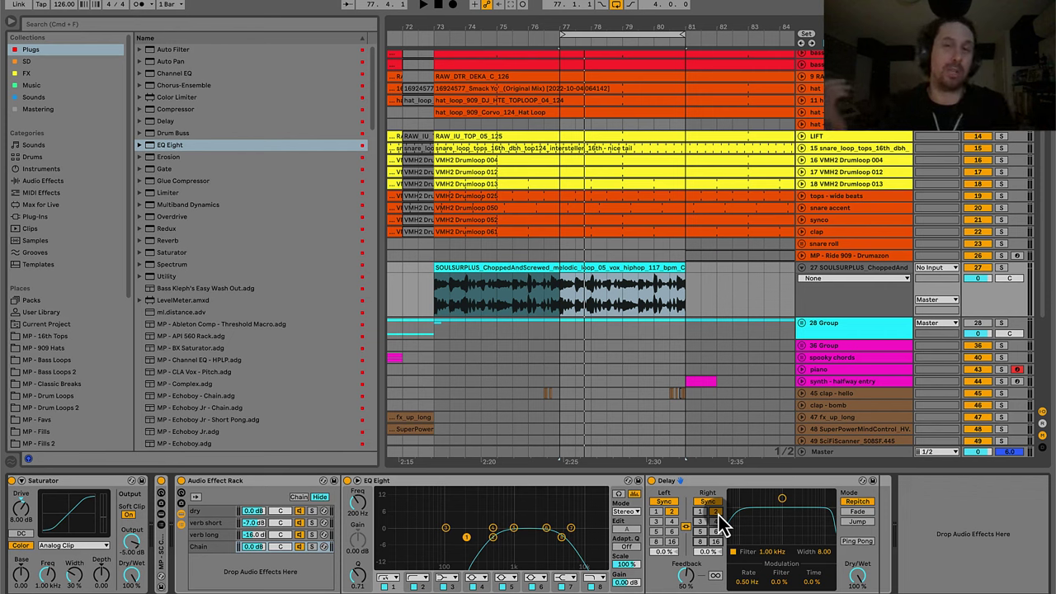
click(717, 505)
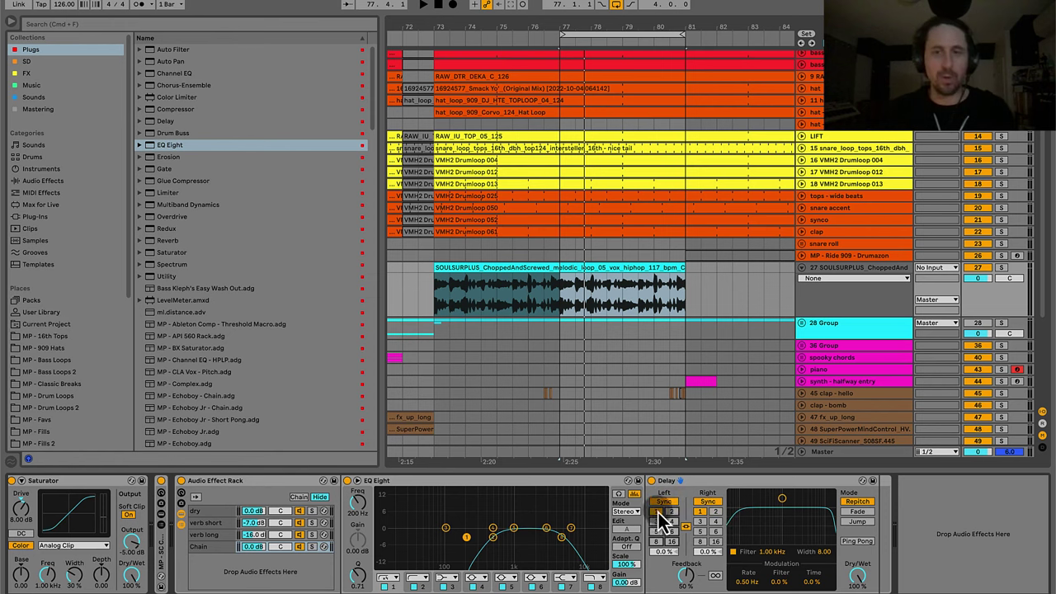
click(673, 541)
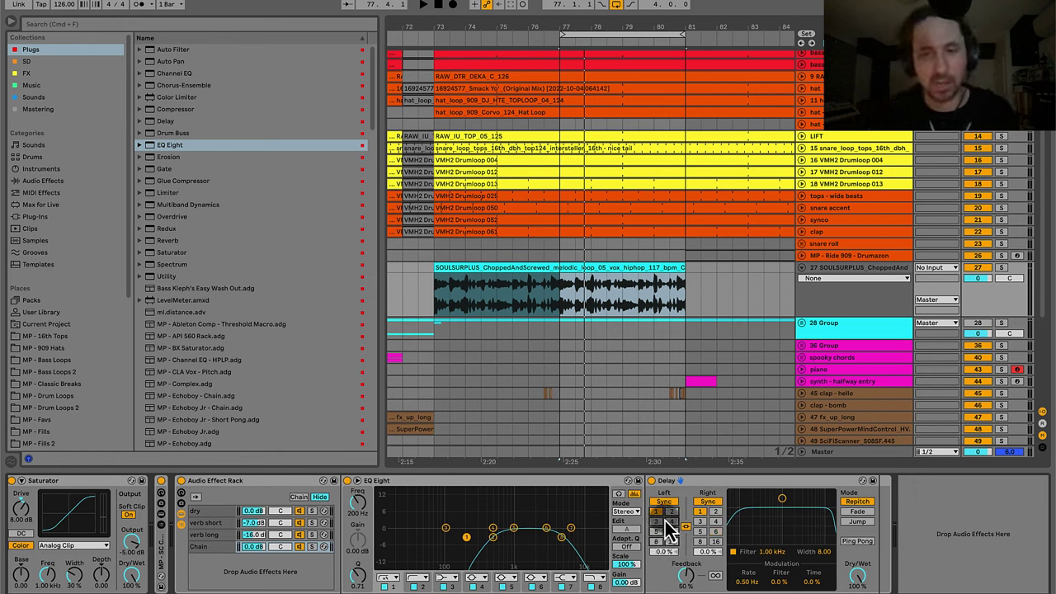
click(672, 513)
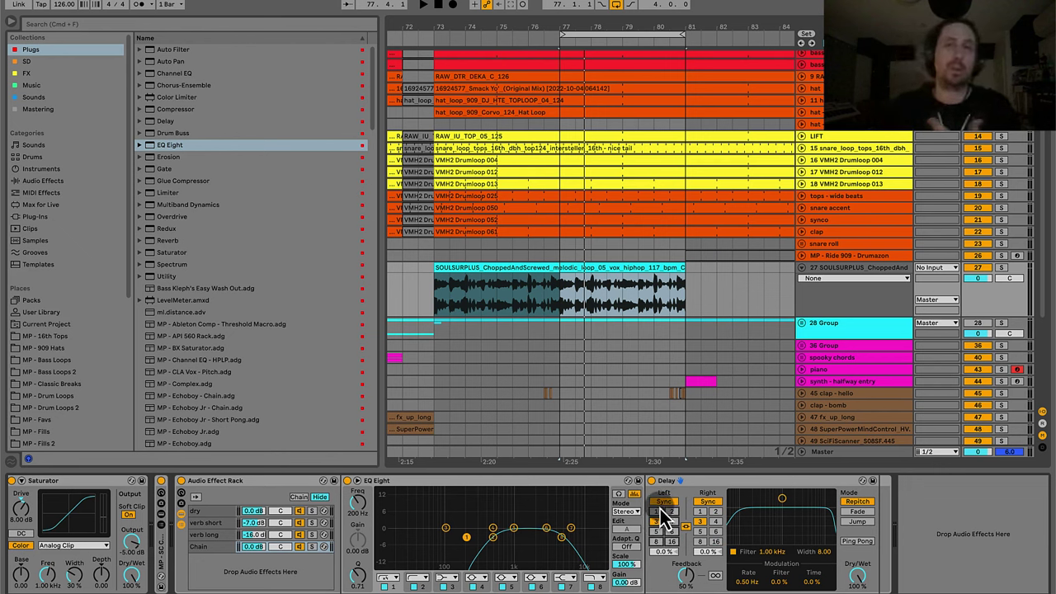
click(659, 525)
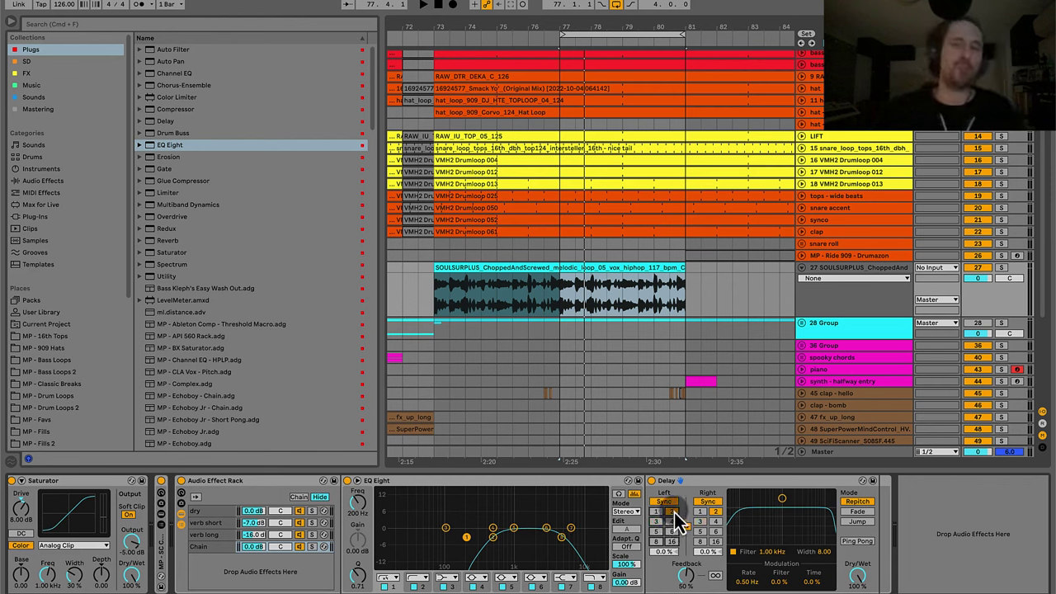
click(674, 512)
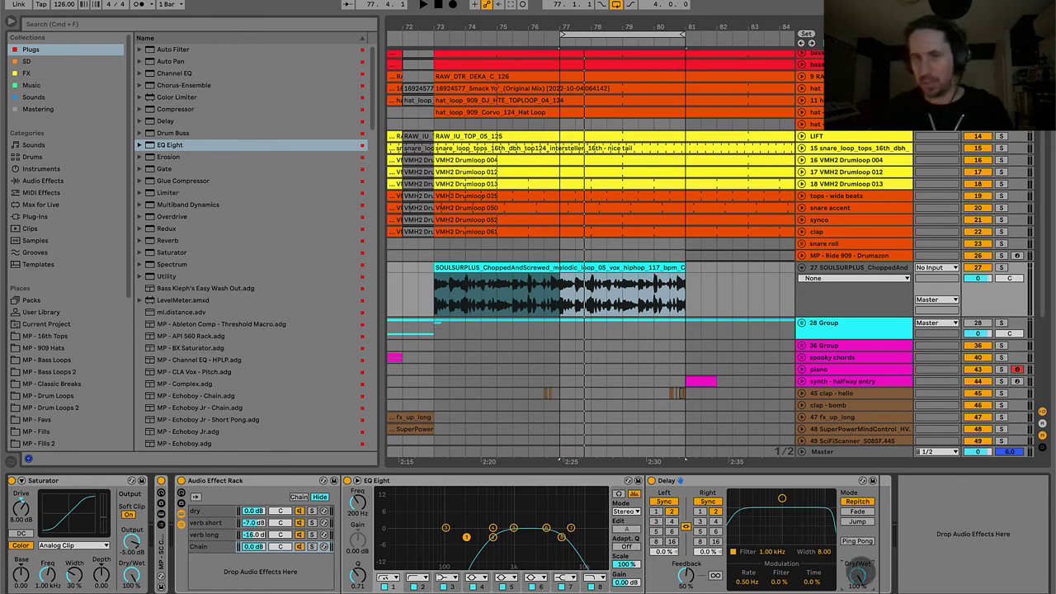
Play the vocal loop to audition the Delay at 2 sixteenths.
key(space)
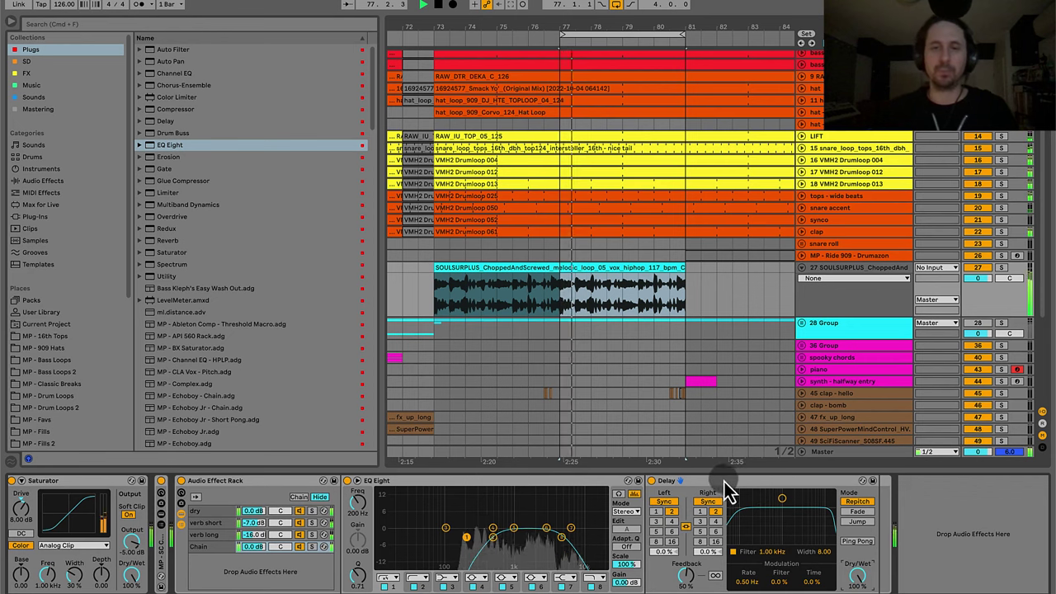
click(717, 481)
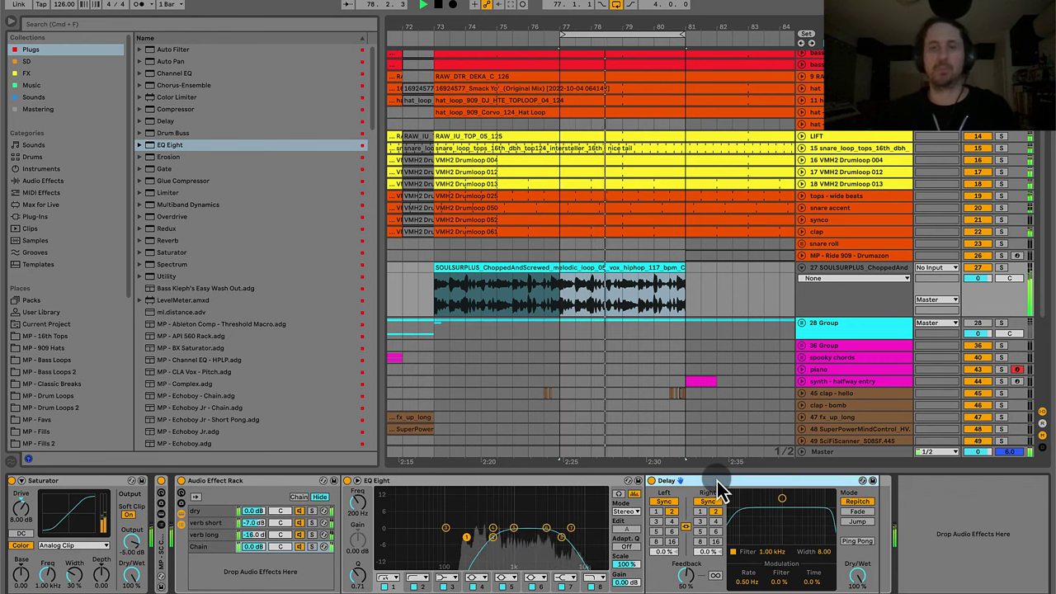
key(space)
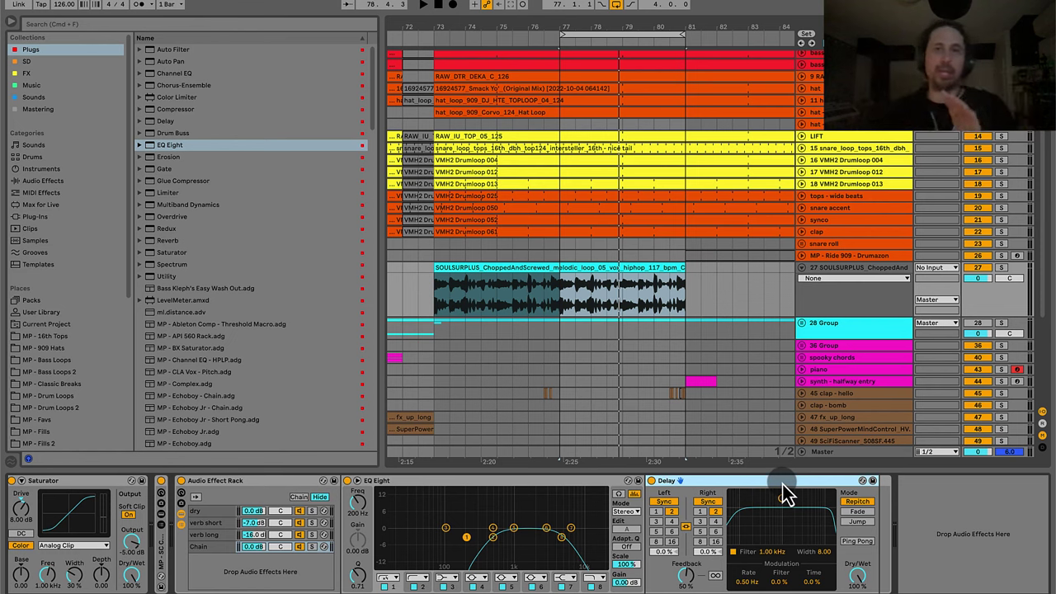
Turn on the Delay's Ping Pong mode and set the delay time to 3 sixteenths while auditioning the loop.
click(863, 541)
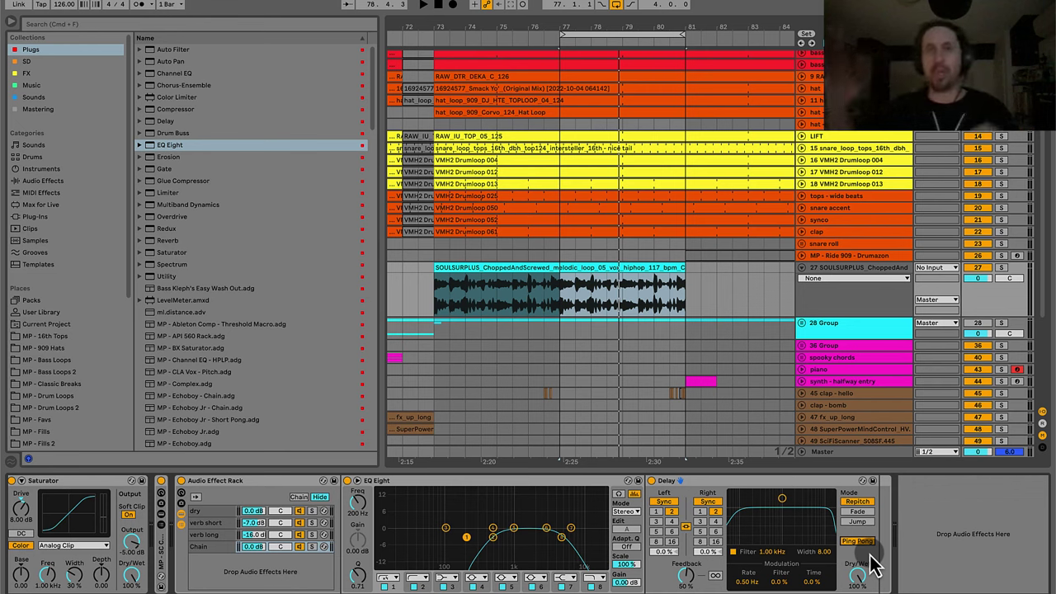
key(space)
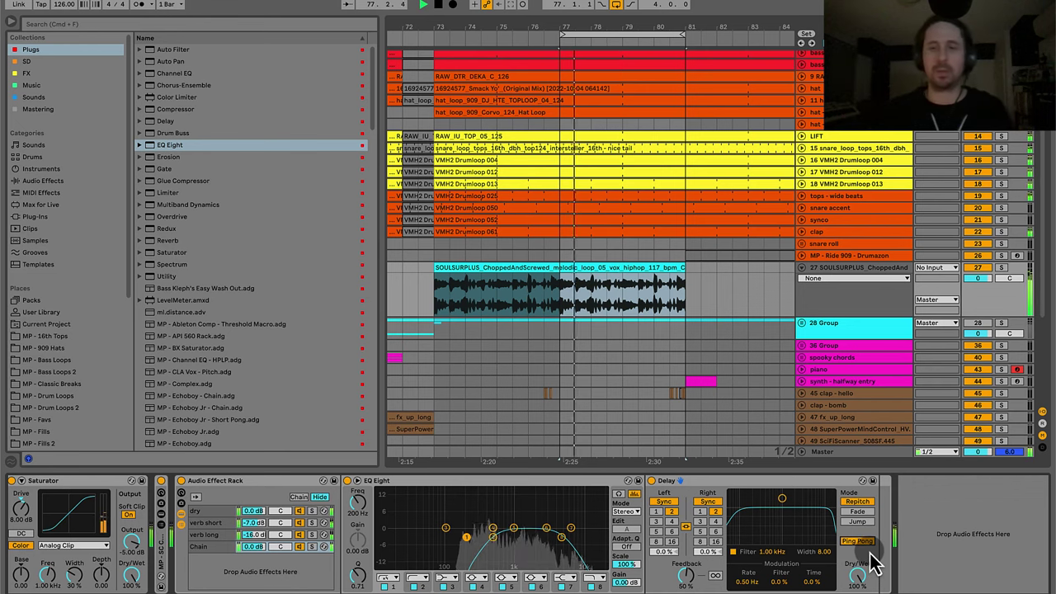
click(721, 485)
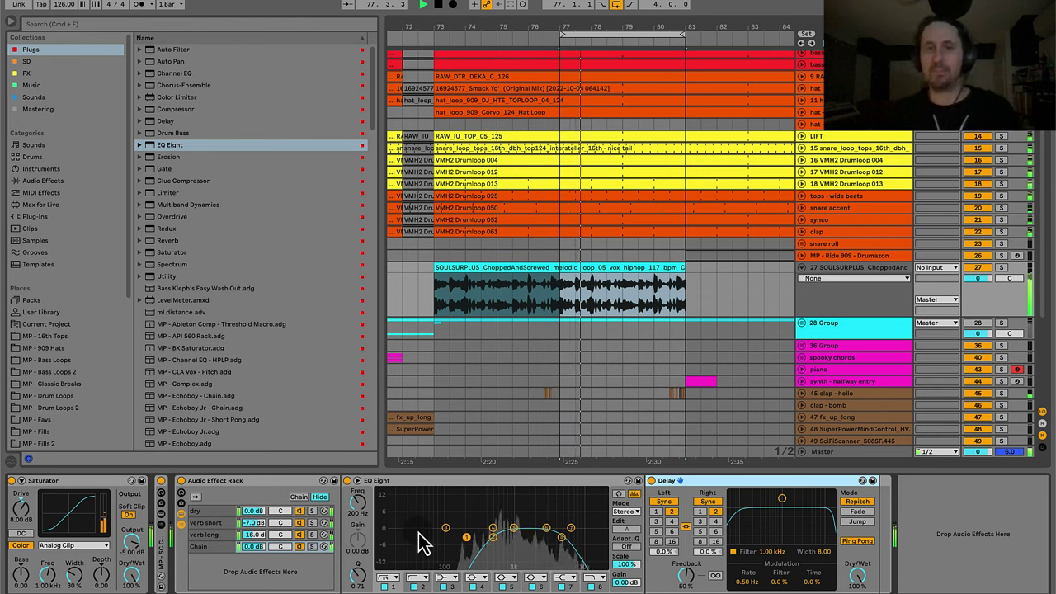
click(656, 522)
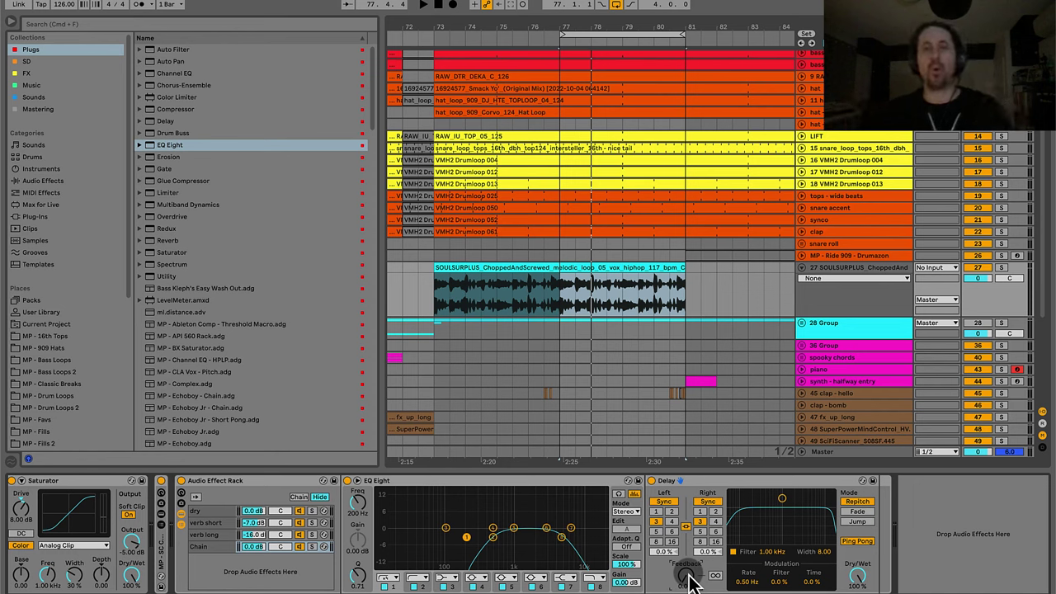
Set the Delay's feedback to 0%, solo the delay chain and try higher feedback during playback.
drag(685, 577, 685, 577)
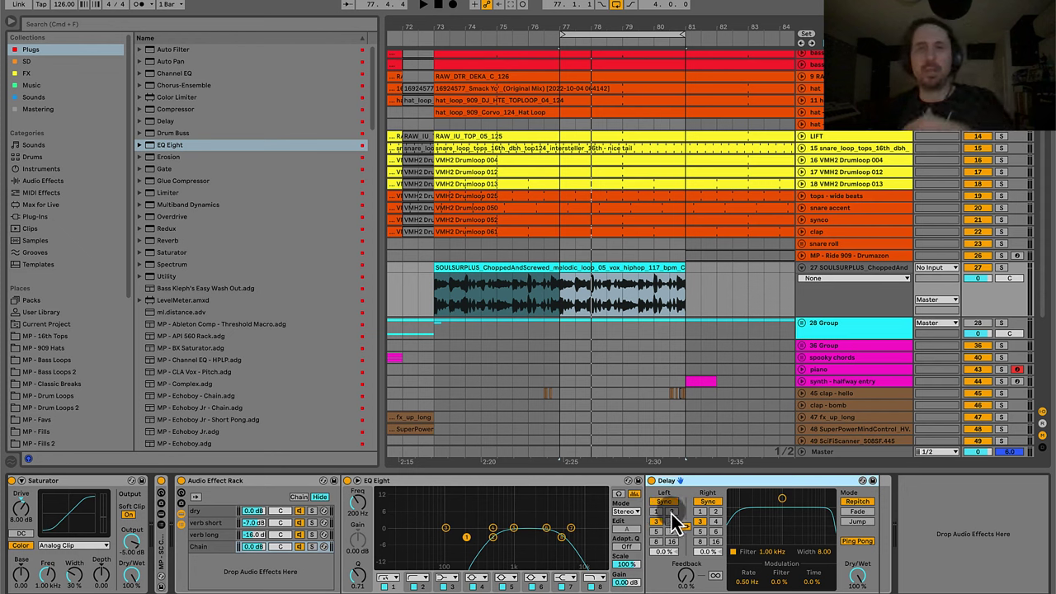
click(685, 575)
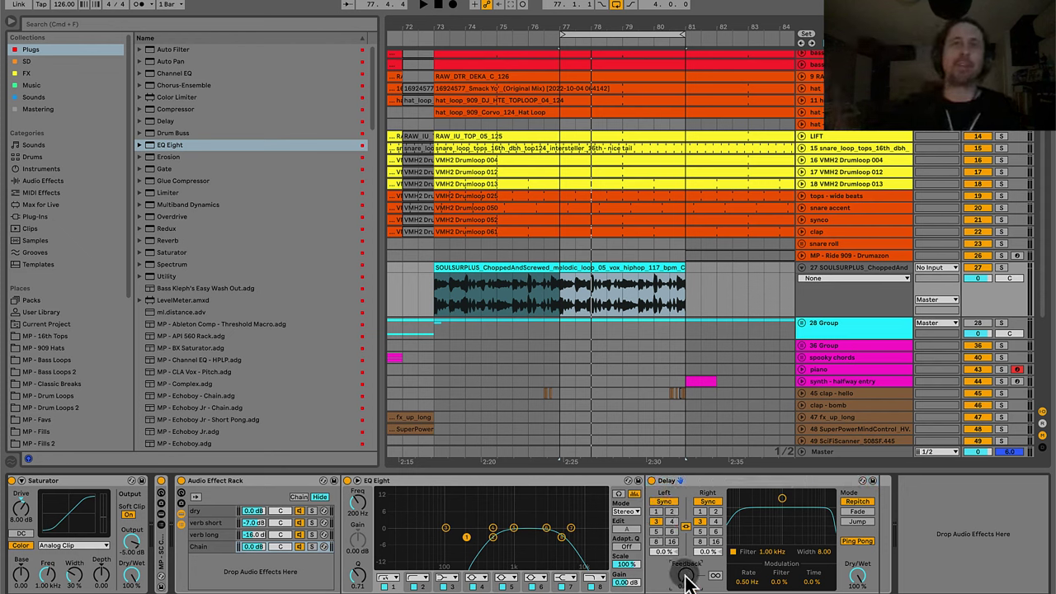
click(312, 546)
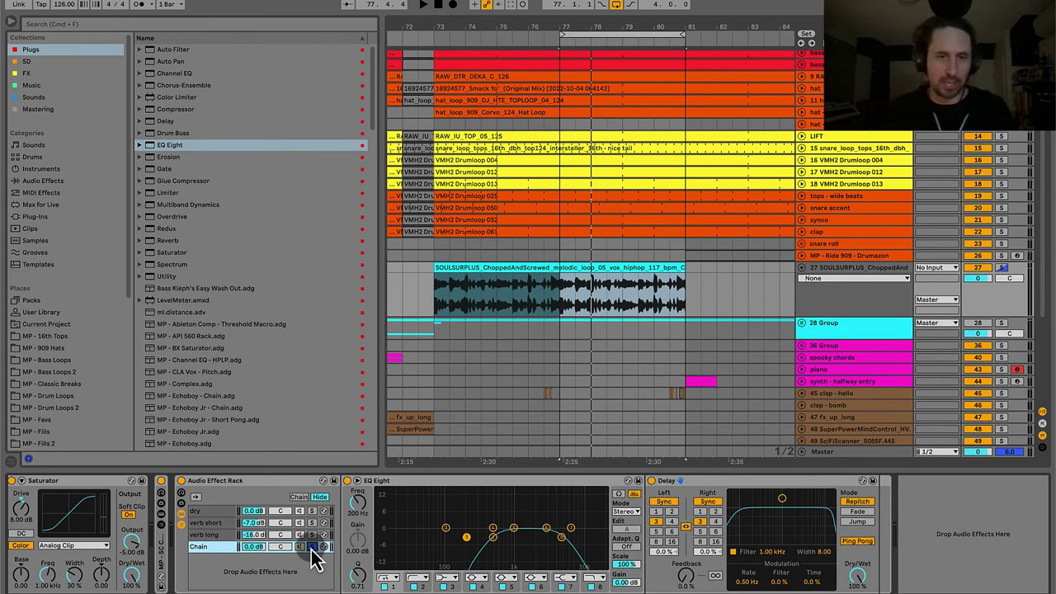
key(space)
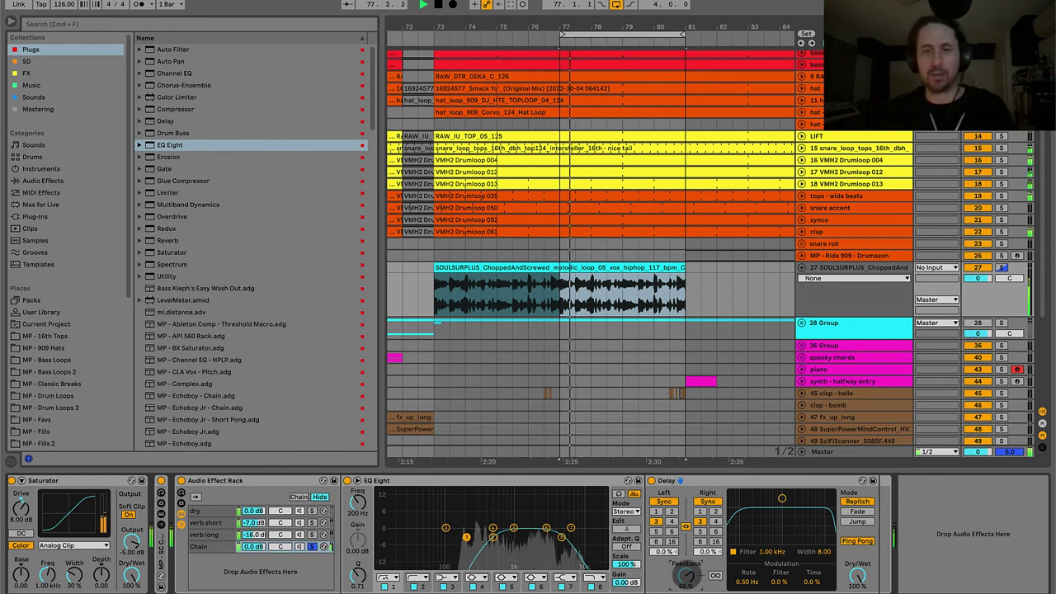
key(space)
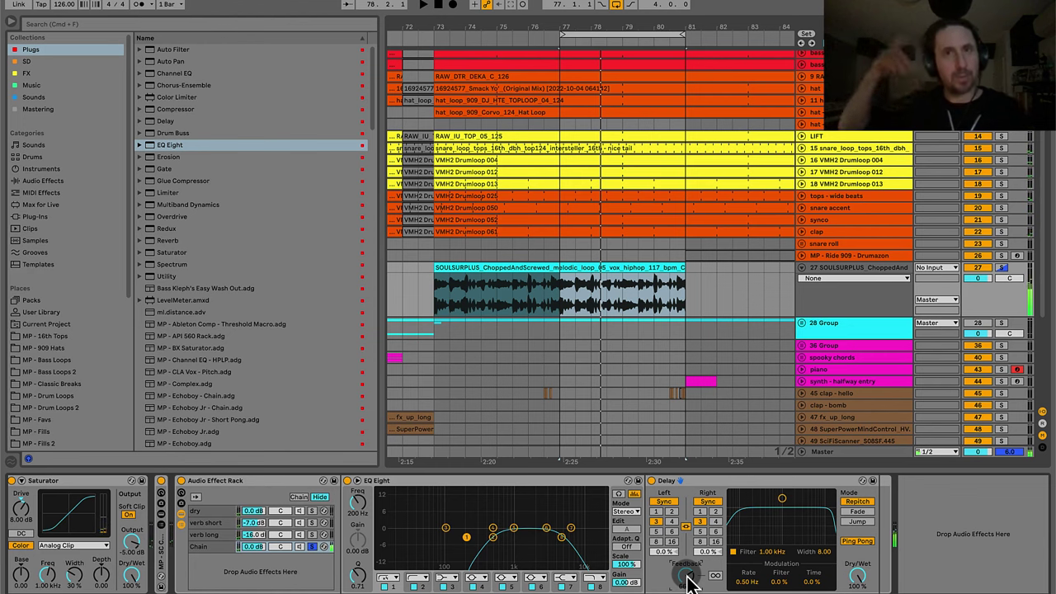
key(space)
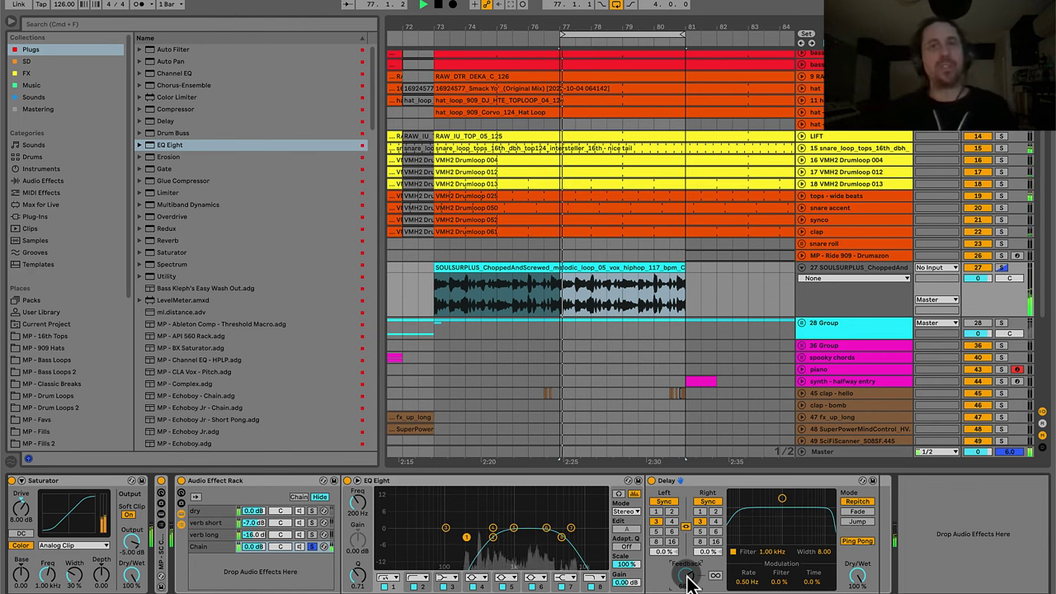
Compare the soloed delay chain with the Delay device bypassed and active.
click(651, 481)
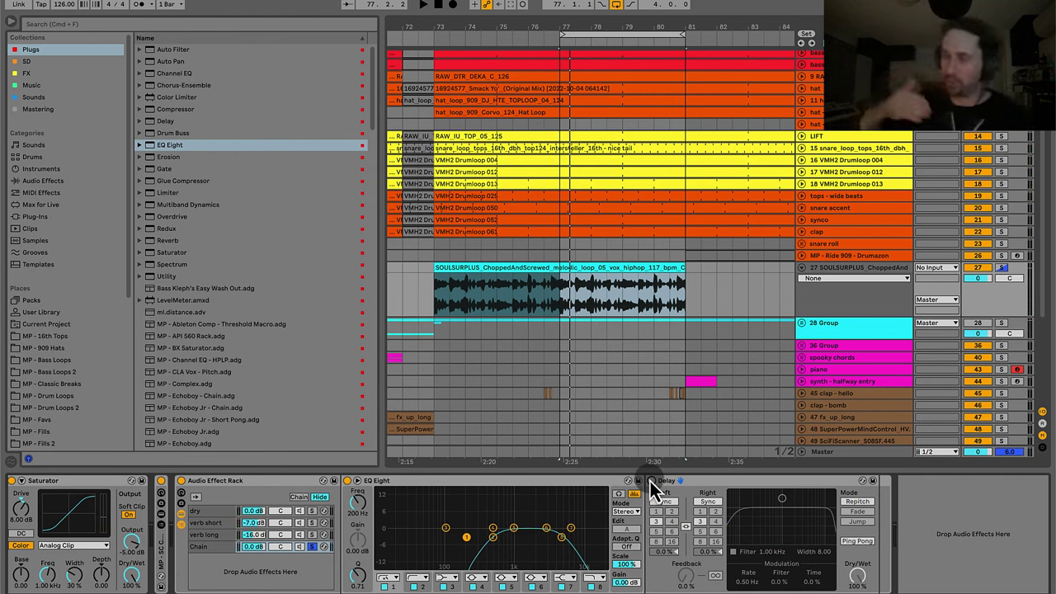
click(651, 481)
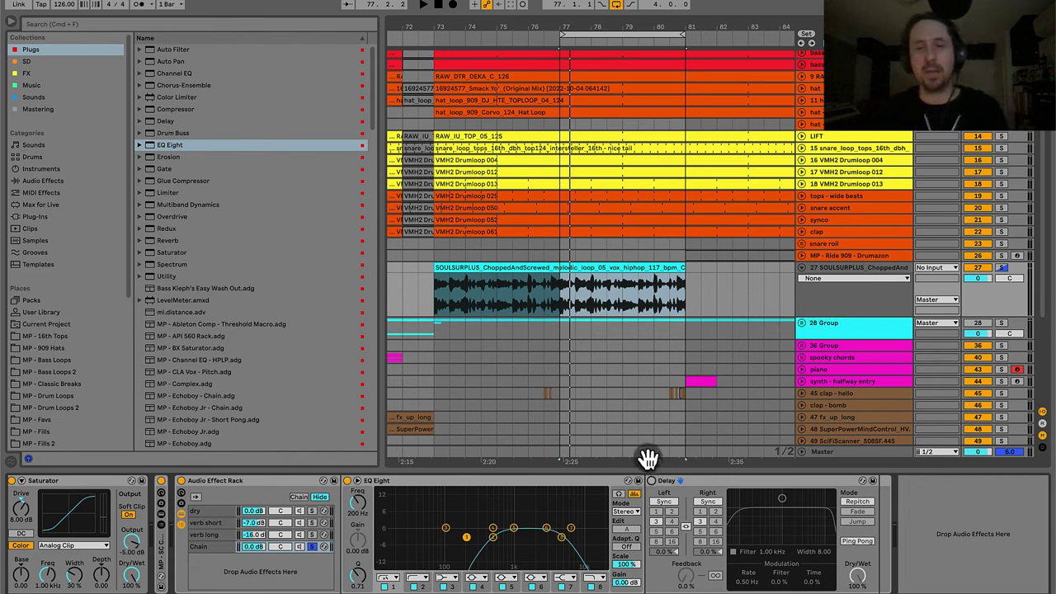
click(652, 481)
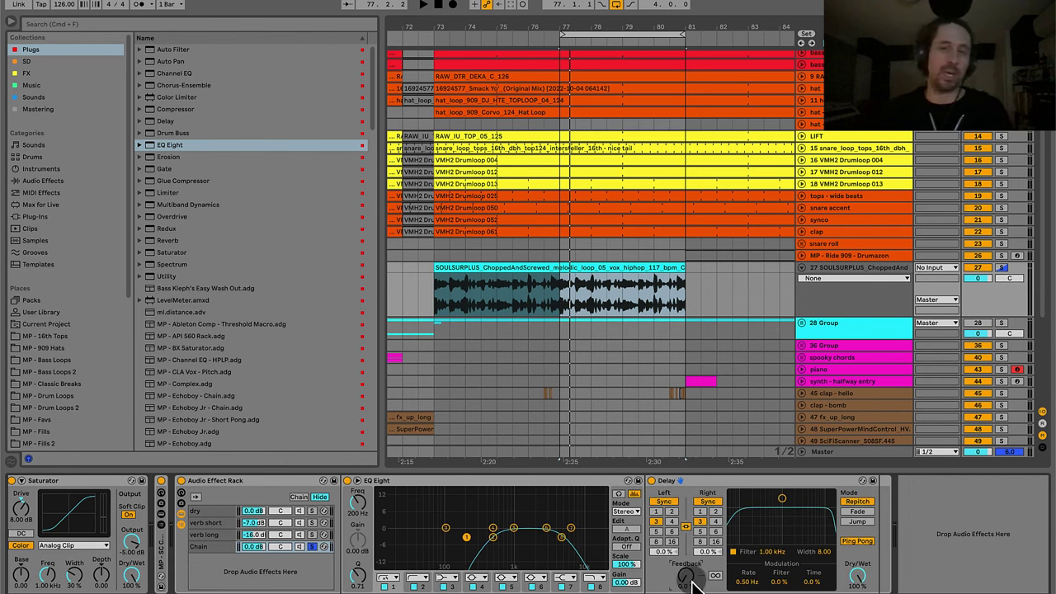
key(space)
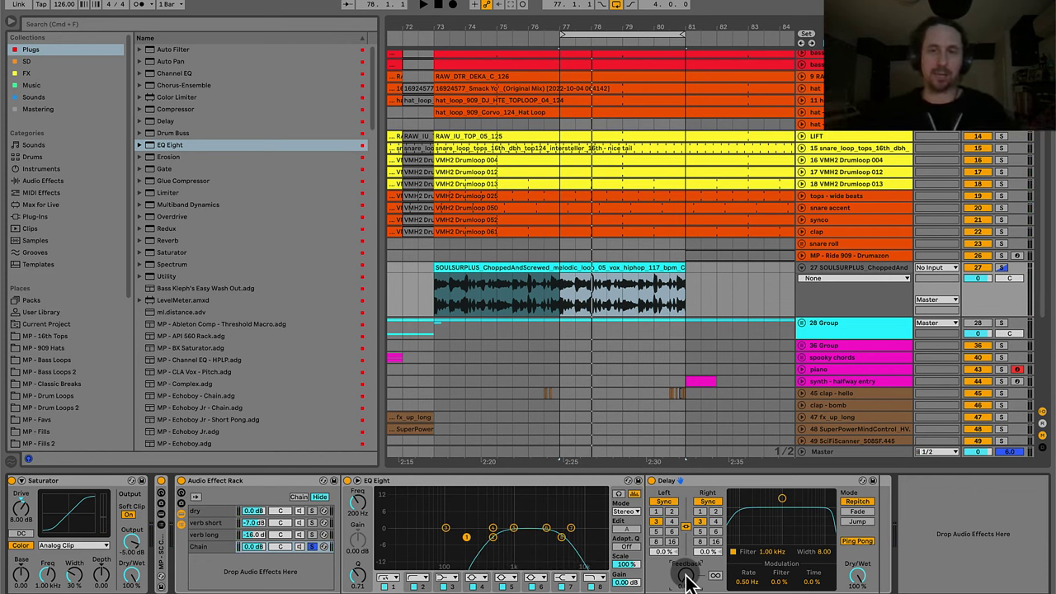
Set the Delay's feedback to 40%, audition the loop and unsolo the delay chain.
drag(686, 577, 685, 591)
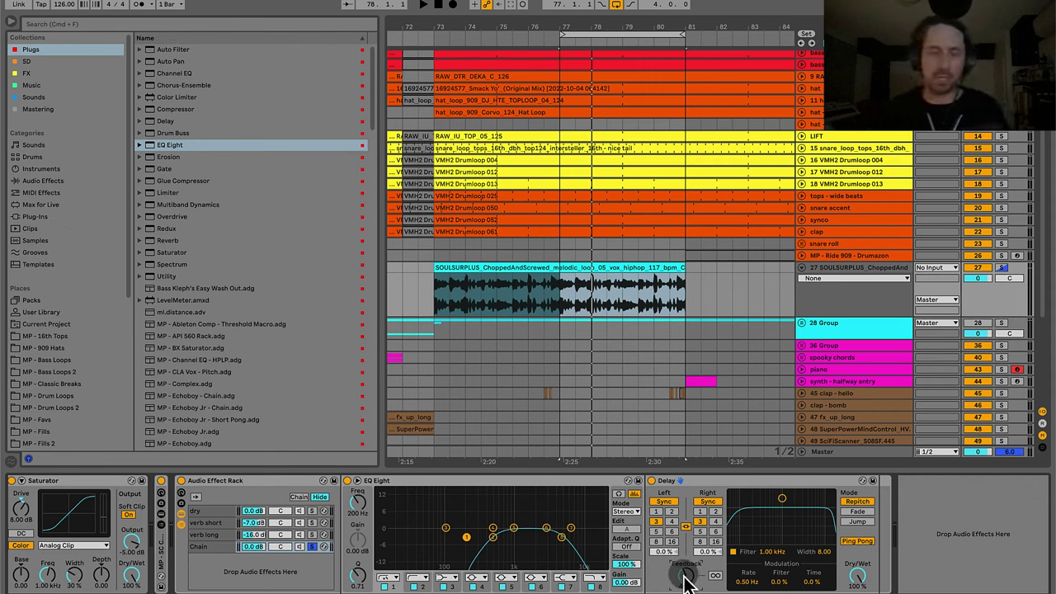
key(space)
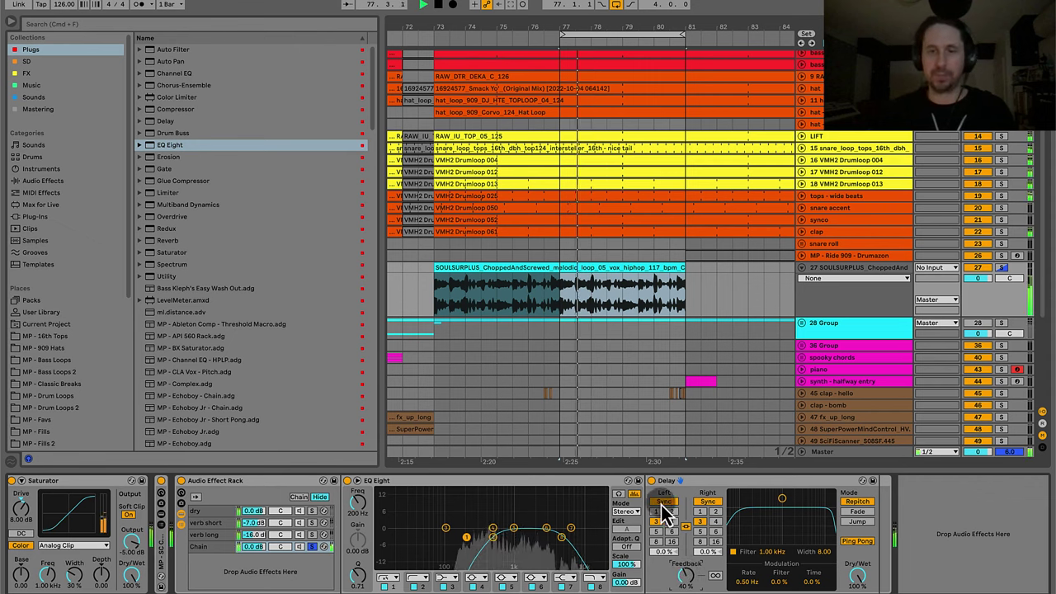
click(312, 548)
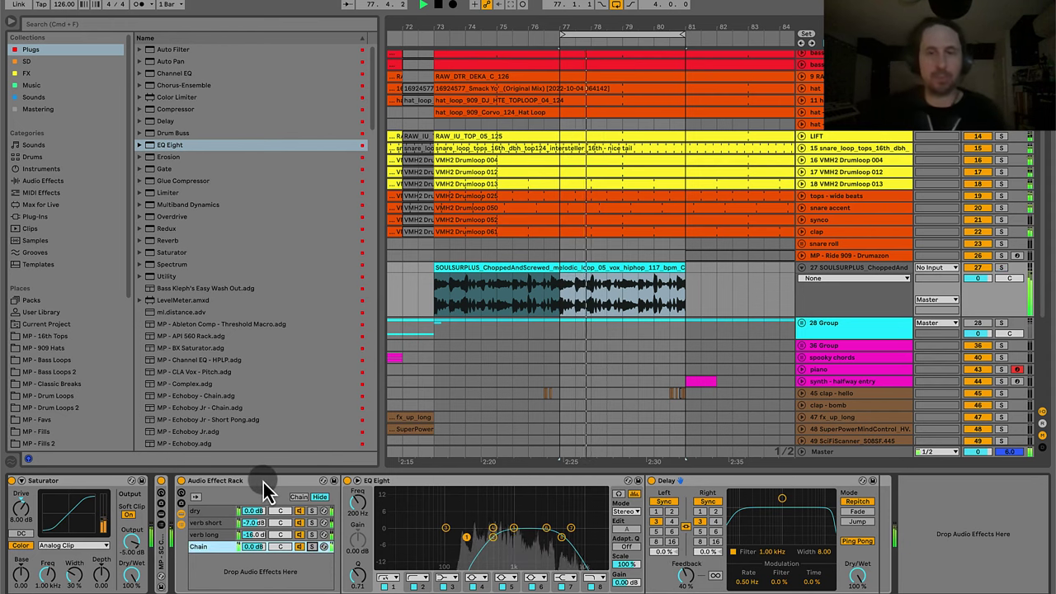
click(489, 490)
key(space)
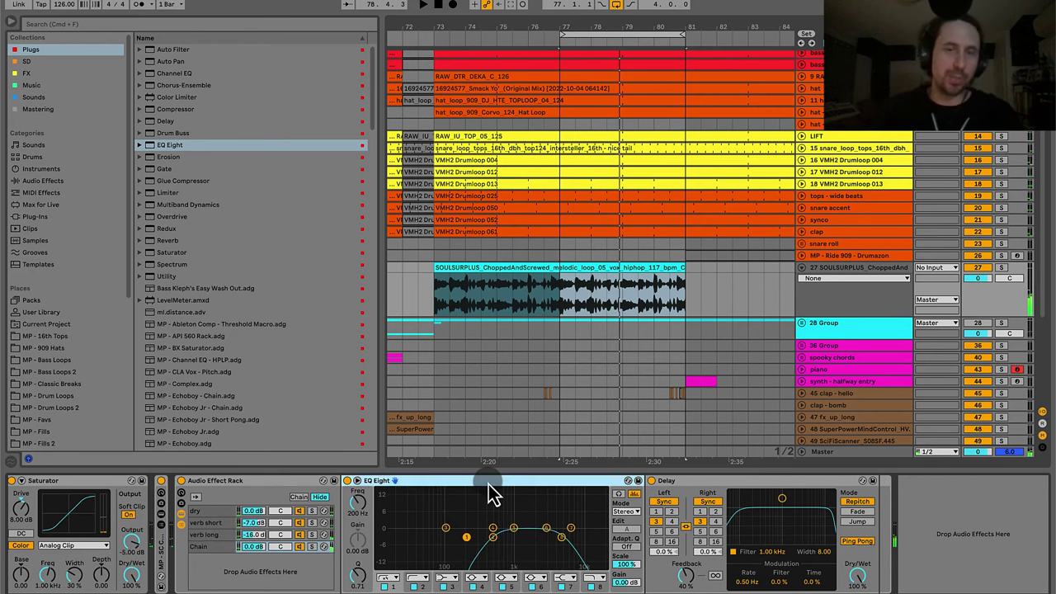
Turn off bands 3, 4, 5 and 6 in the delay chain's EQ Eight.
click(494, 538)
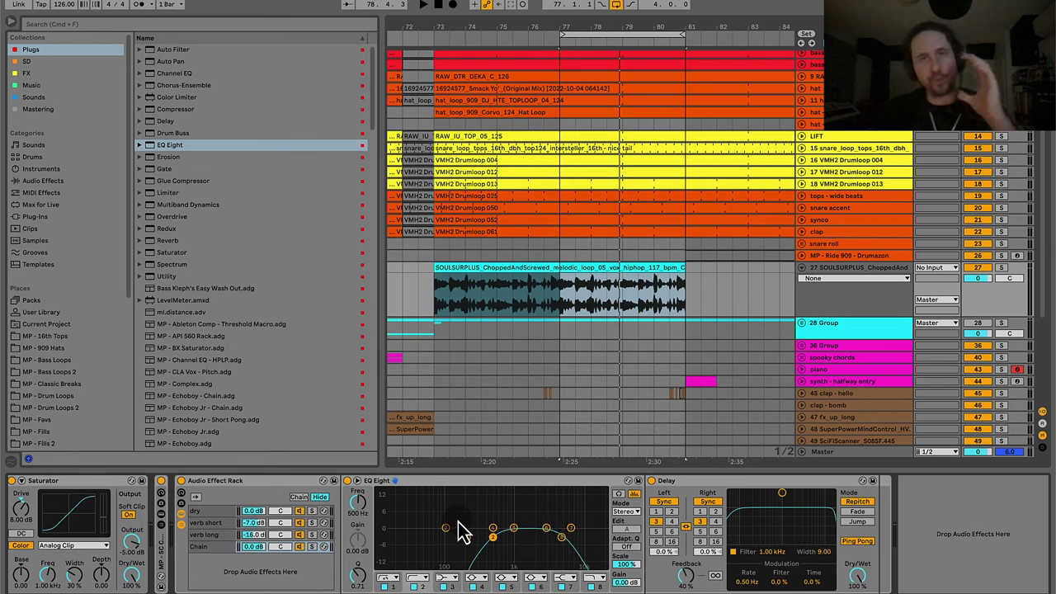
click(493, 491)
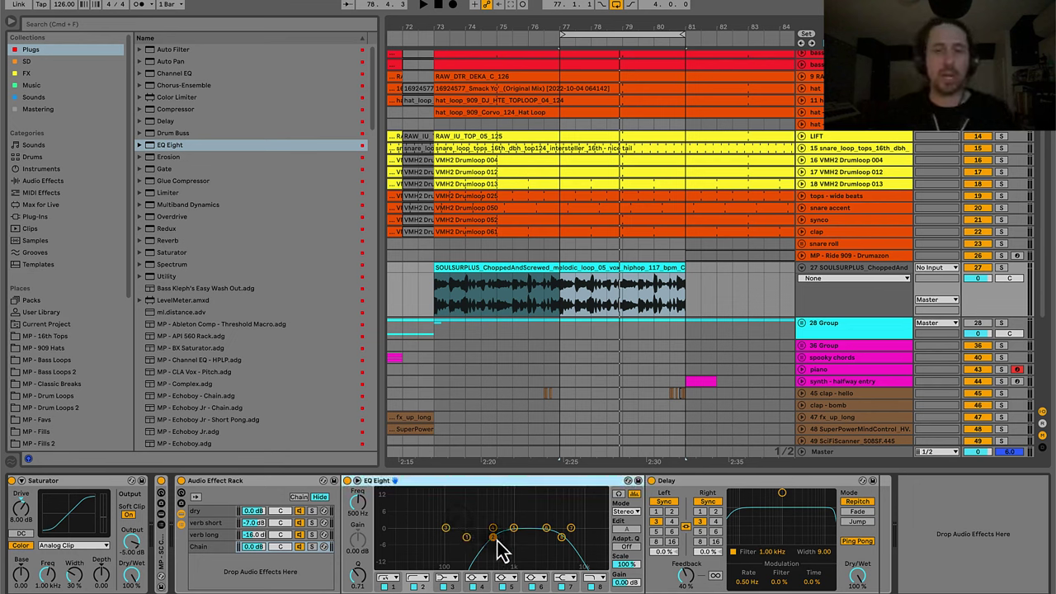
drag(470, 540, 493, 528)
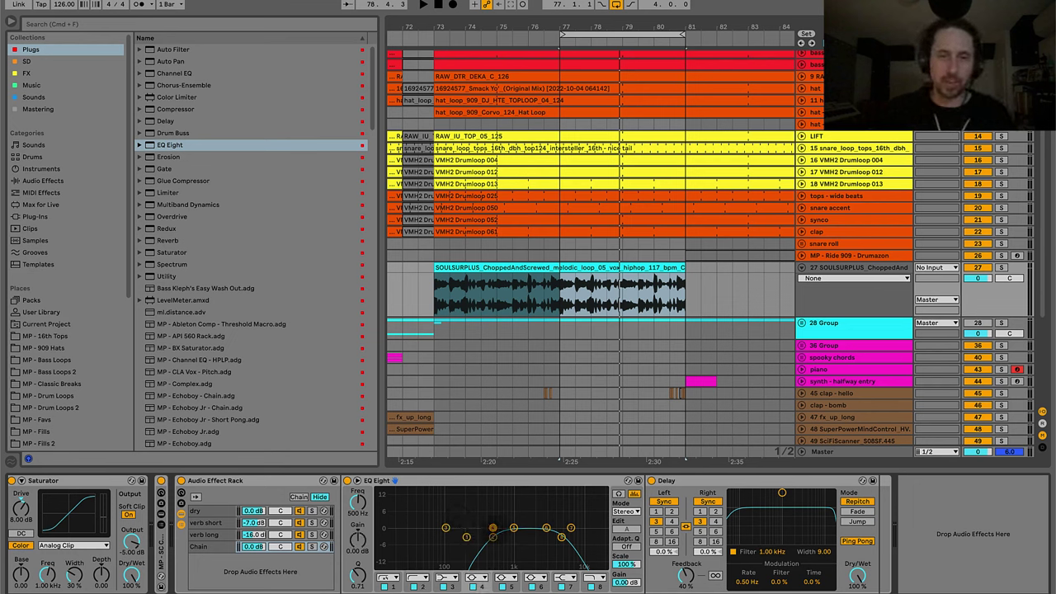
click(447, 548)
click(446, 586)
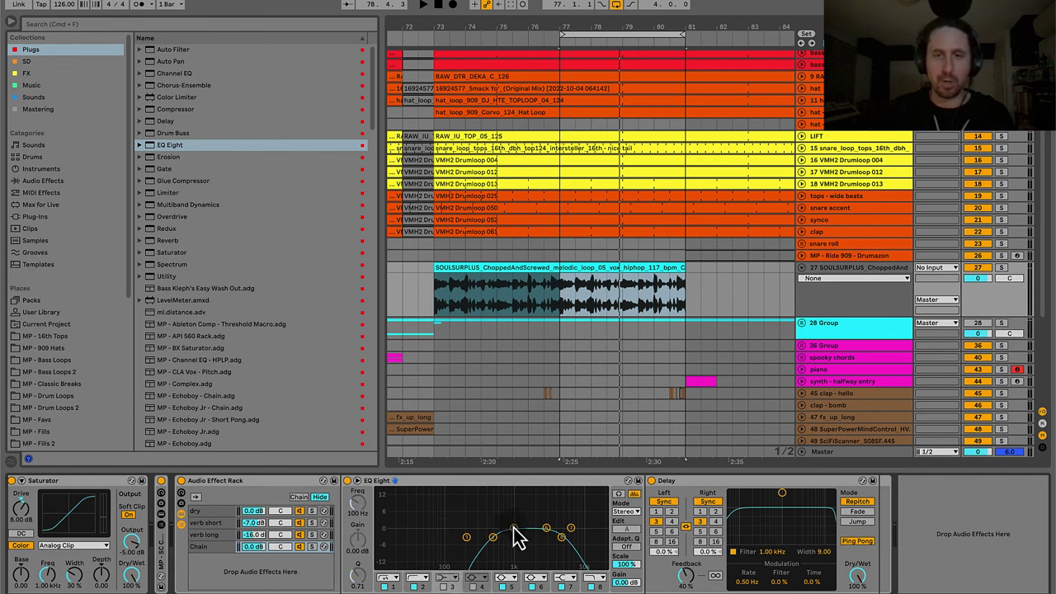
click(501, 587)
click(546, 528)
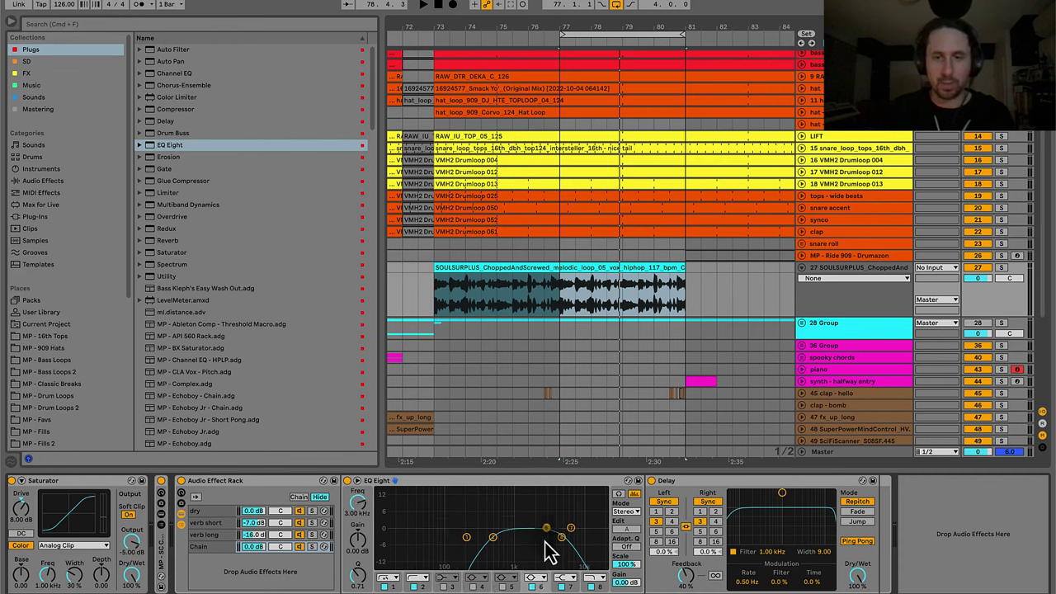
click(531, 587)
Raise low-cut bands 1 and 2 of the delay chain's EQ Eight together during playback, bringing the frequency to 352 Hz.
click(493, 537)
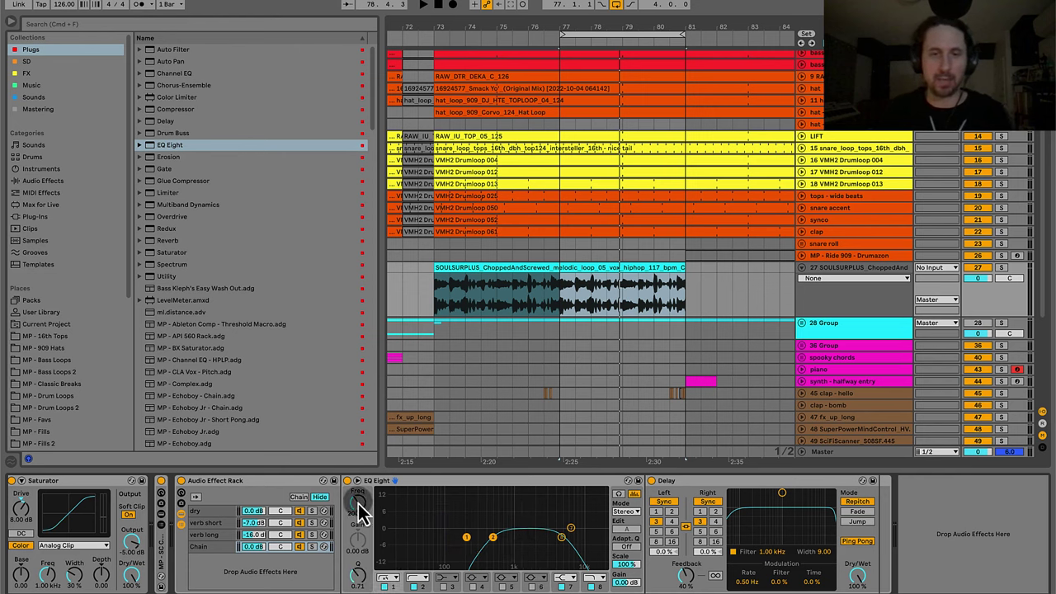
key(space)
drag(360, 522, 361, 503)
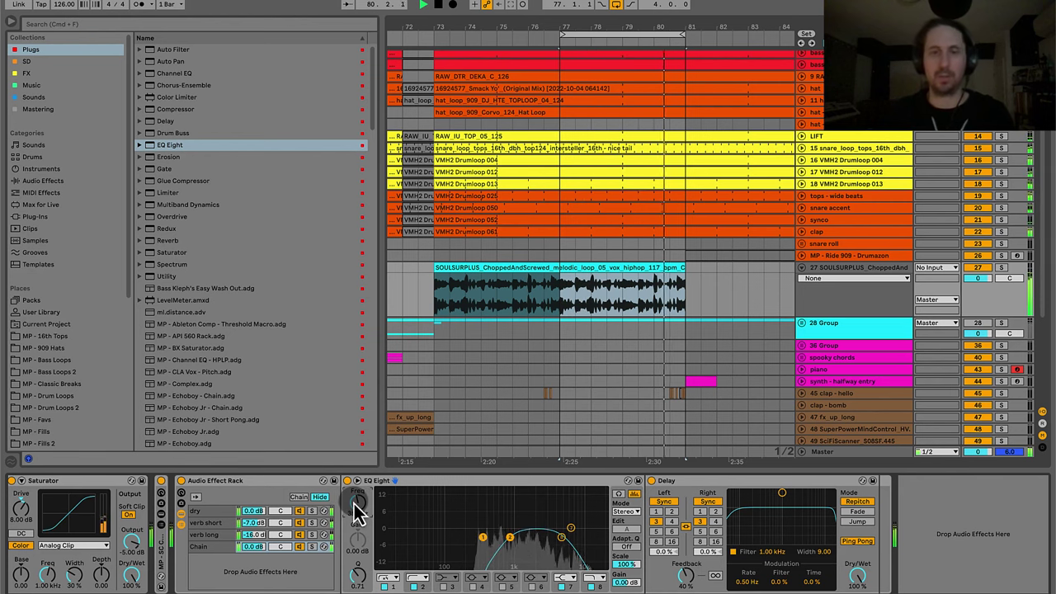
click(510, 481)
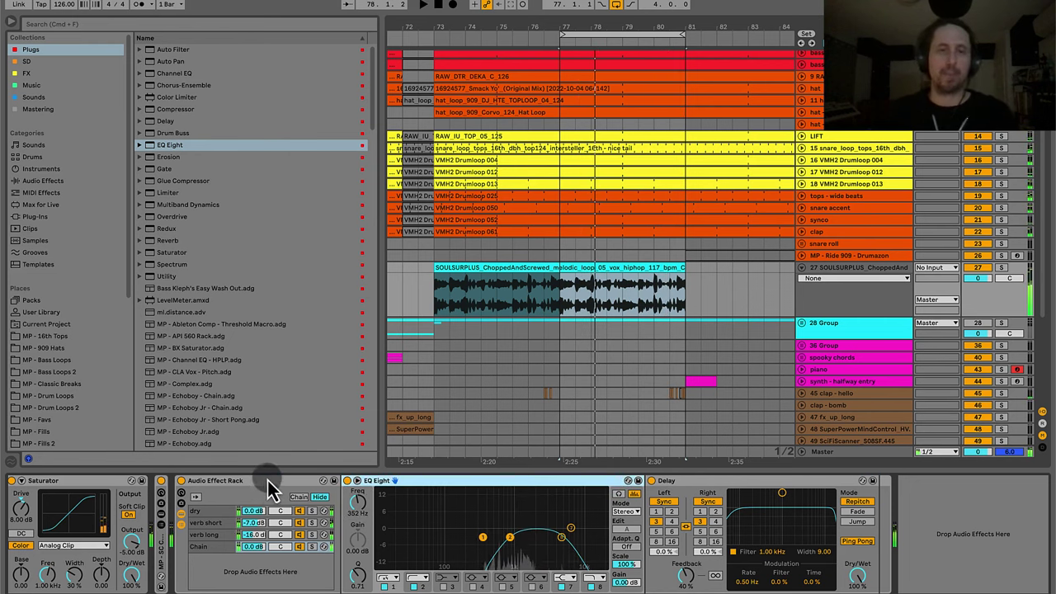
Set the delay chain's volume to -11 dB while auditioning it against the other chains.
click(257, 551)
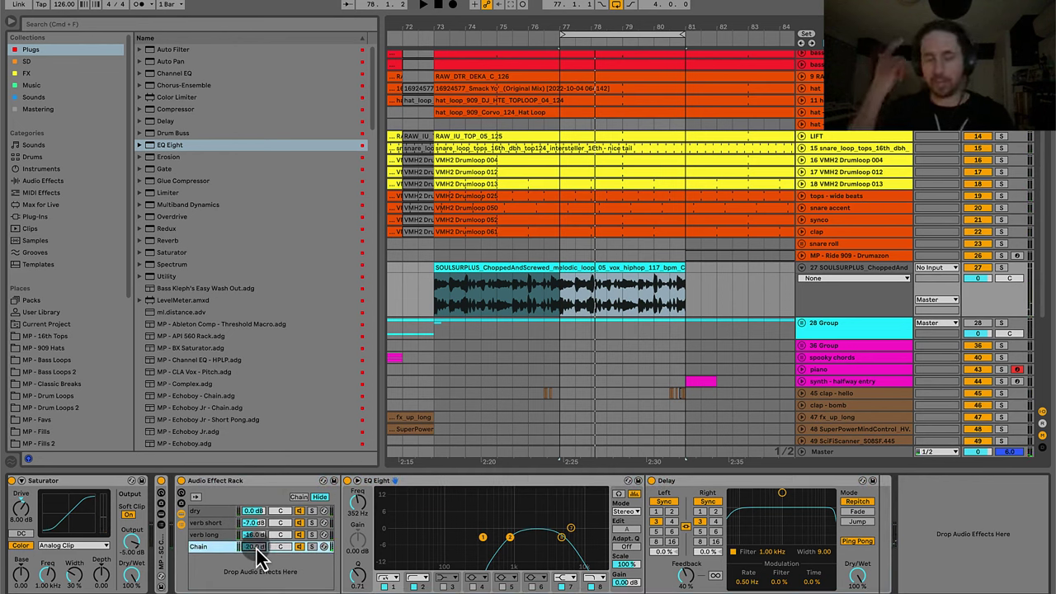
key(space)
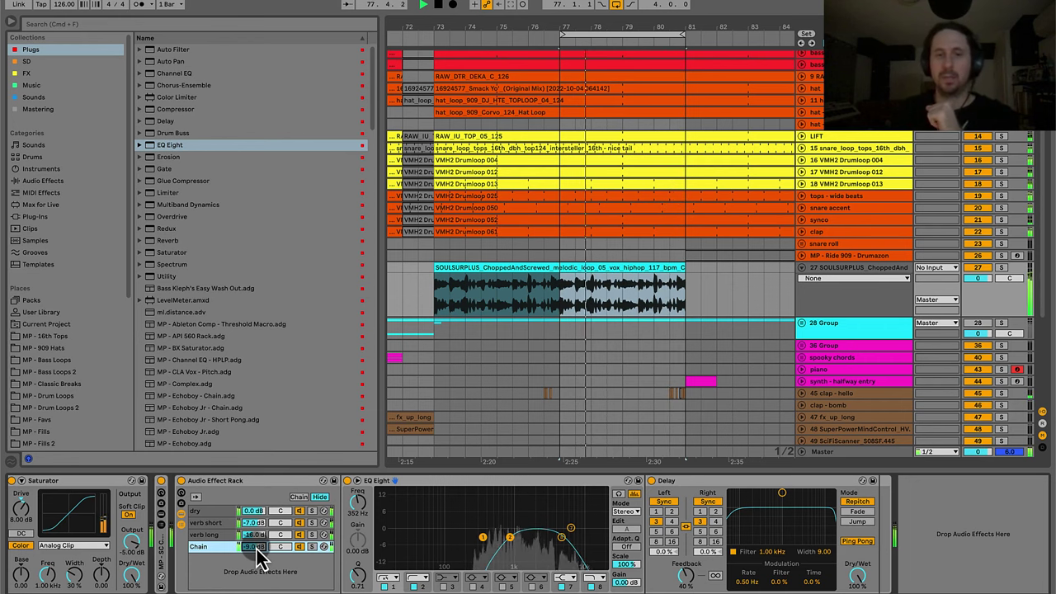
scroll(255, 549, down, 3)
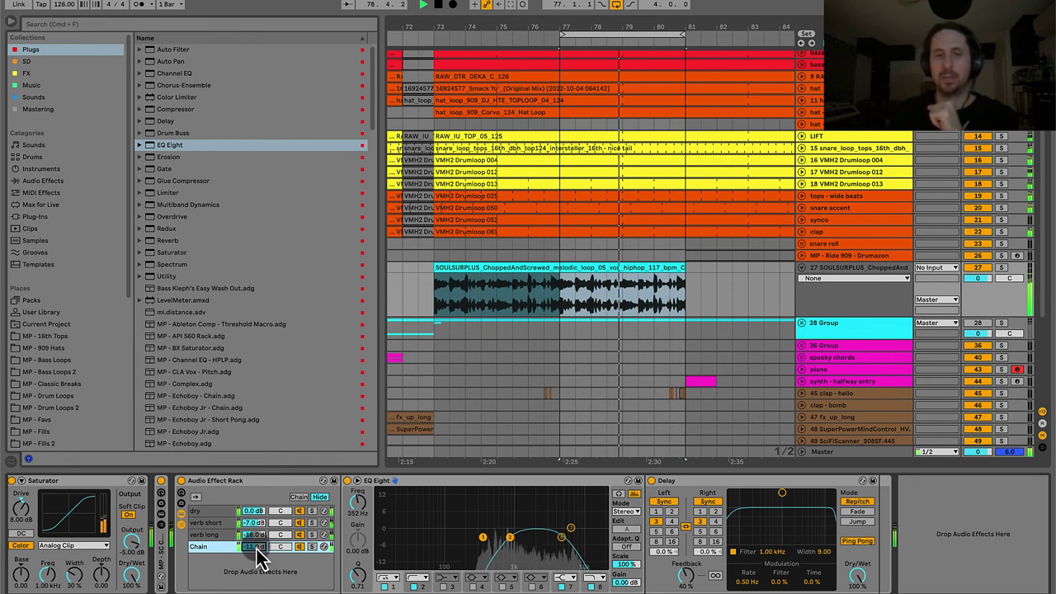
scroll(258, 551, up, 1)
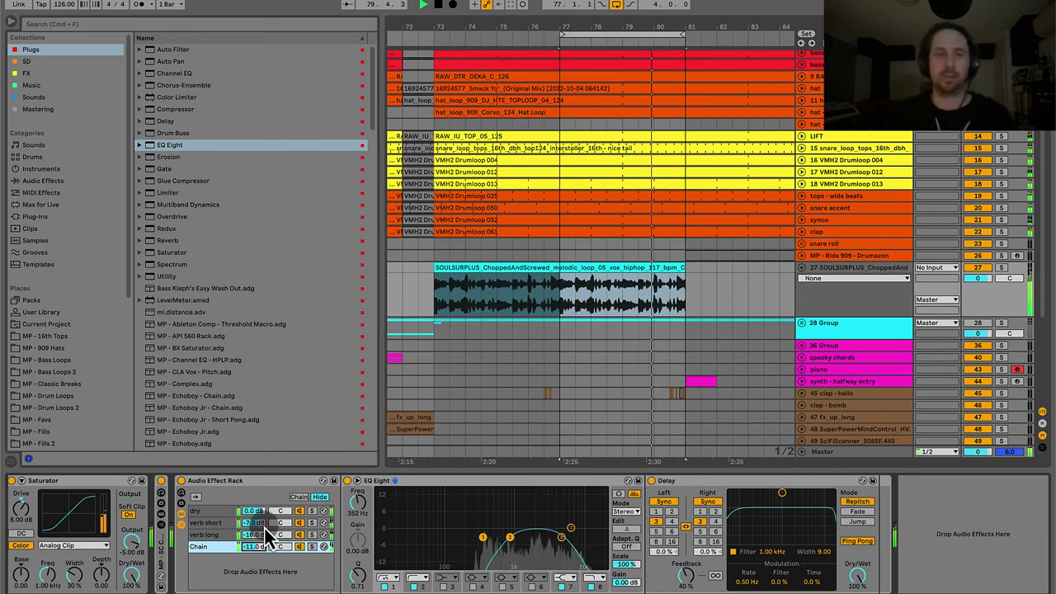
click(311, 547)
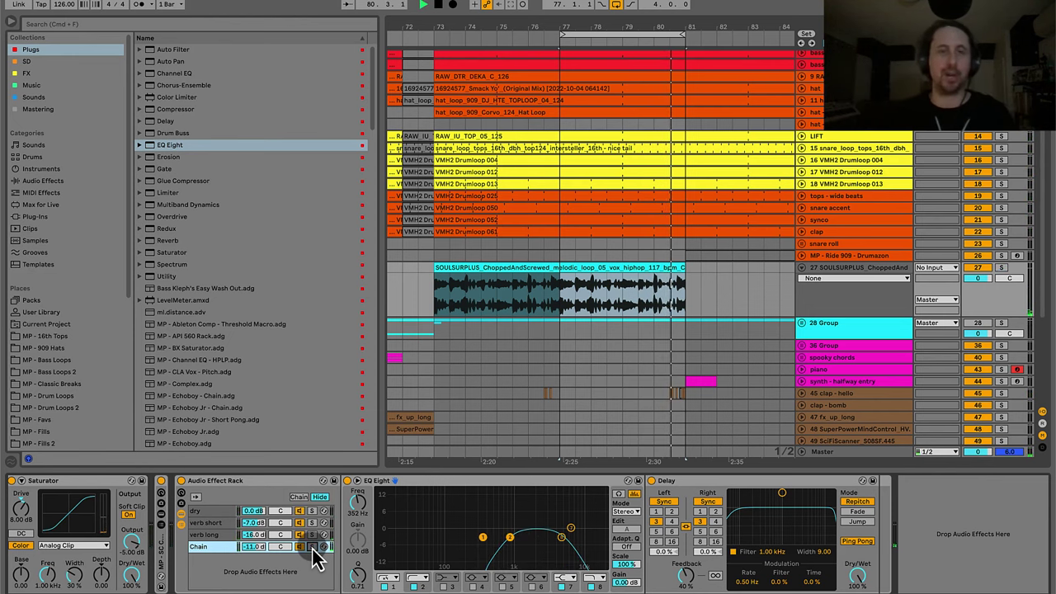
key(space)
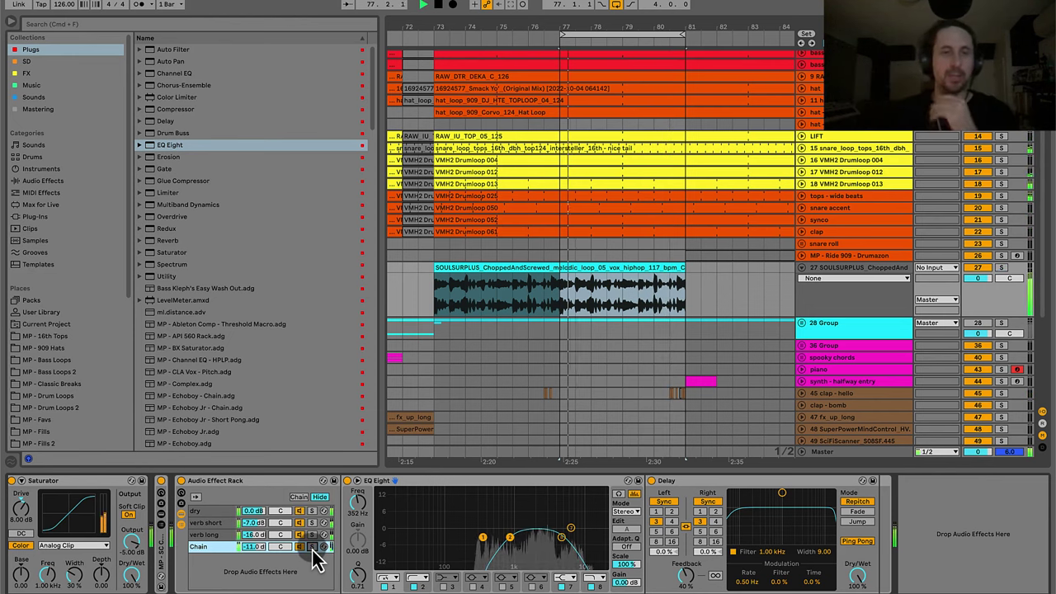
Audition the loop with the Delay's Ping Pong mode off, and restore the mode for comparison.
click(264, 481)
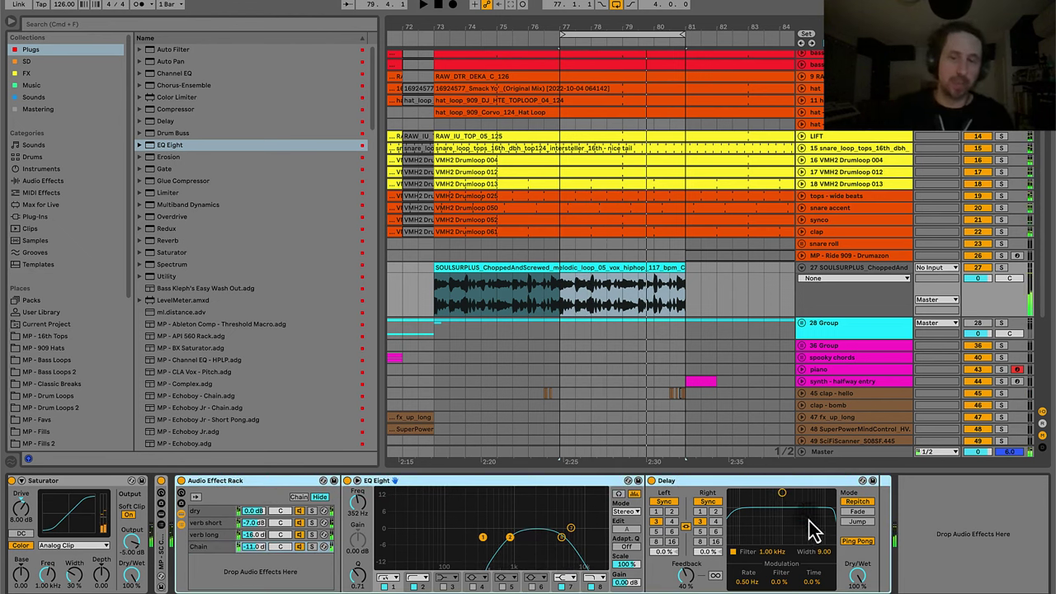
key(space)
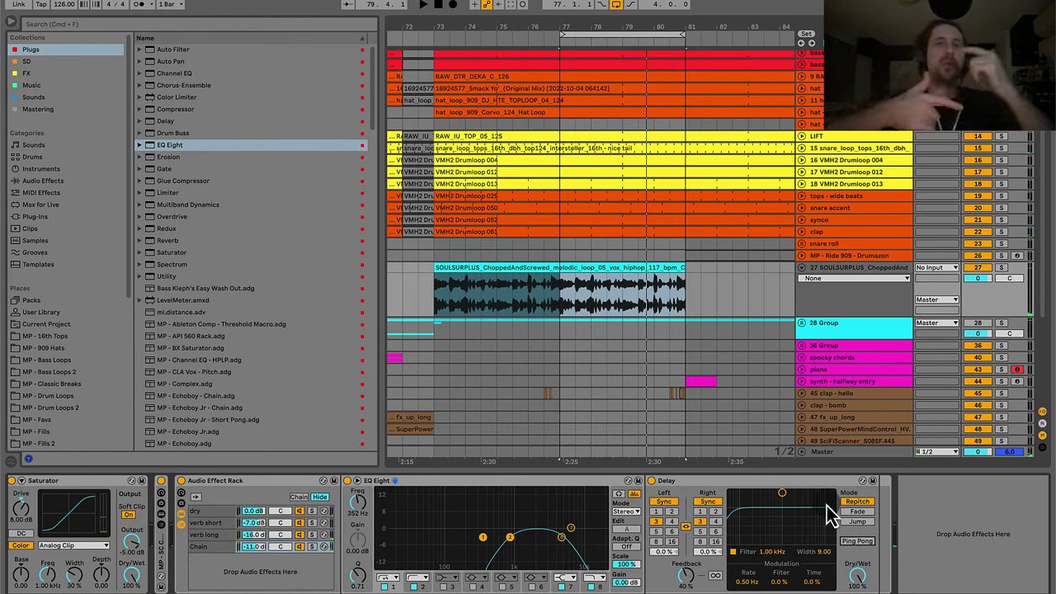
key(space)
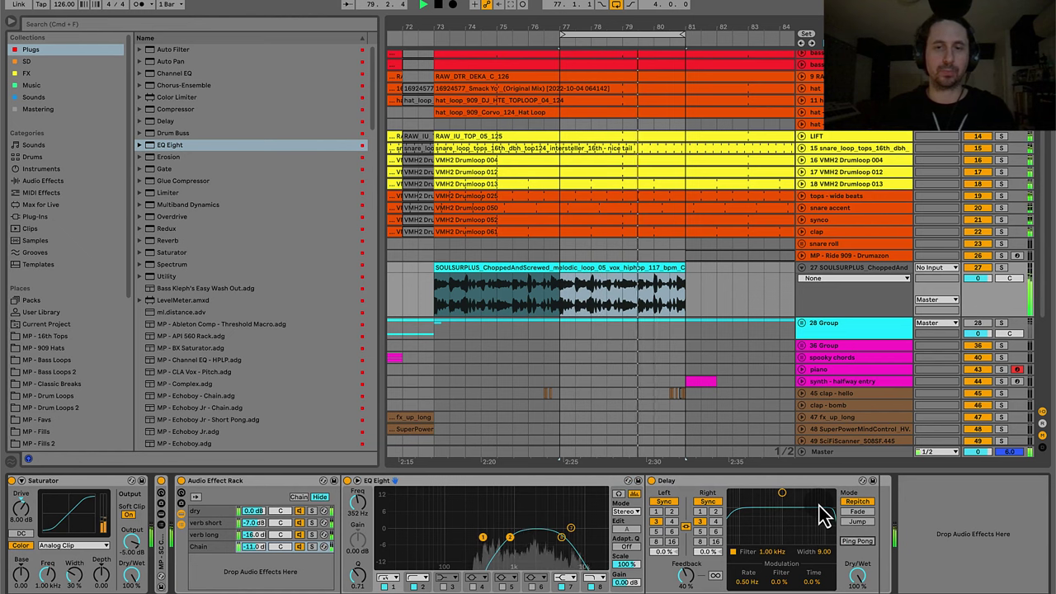
key(space)
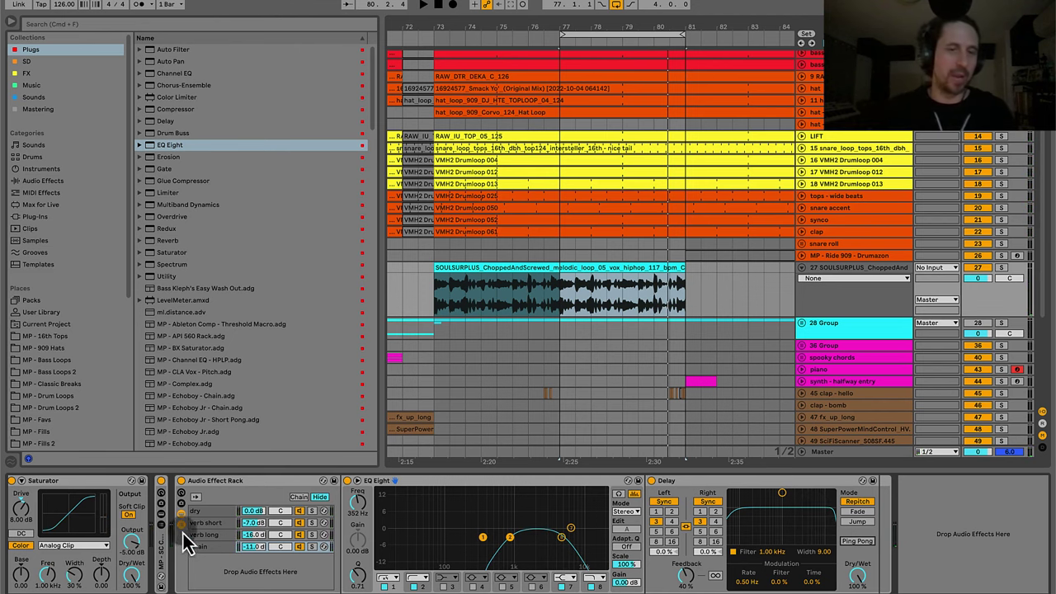
click(211, 535)
click(210, 547)
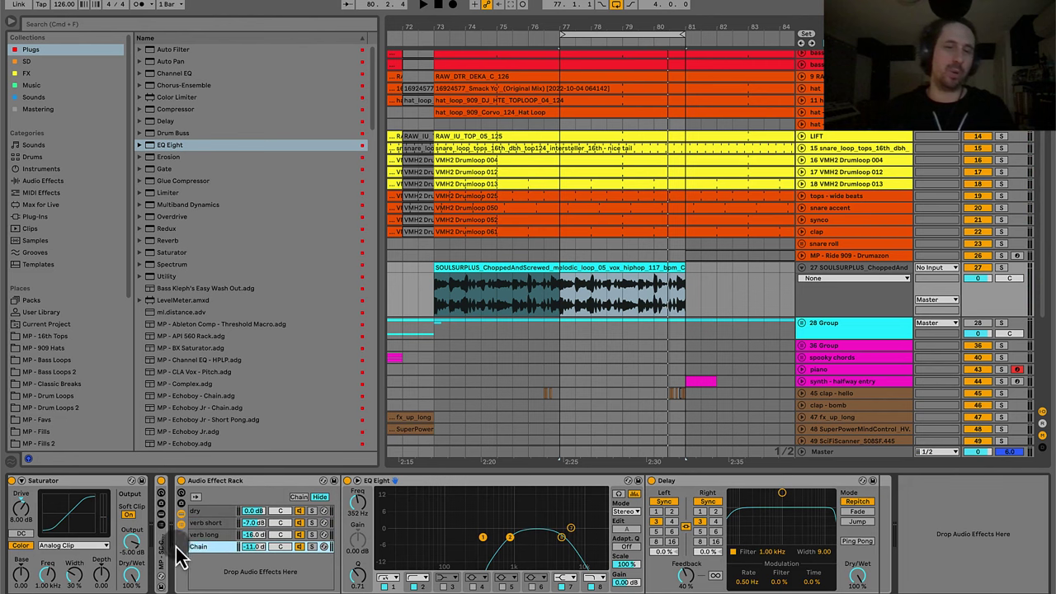
click(858, 542)
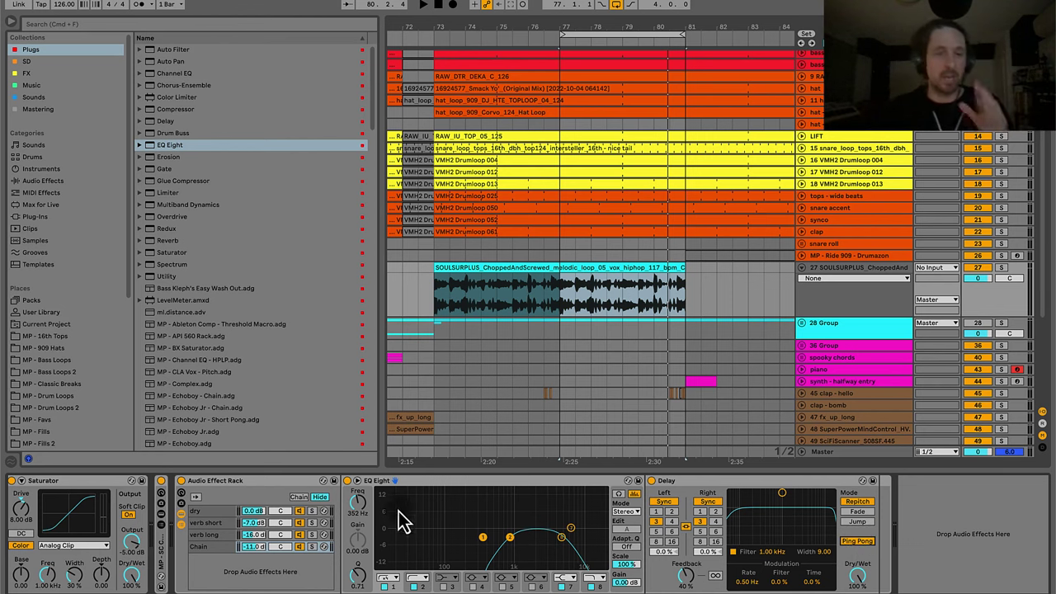
click(212, 484)
key(space)
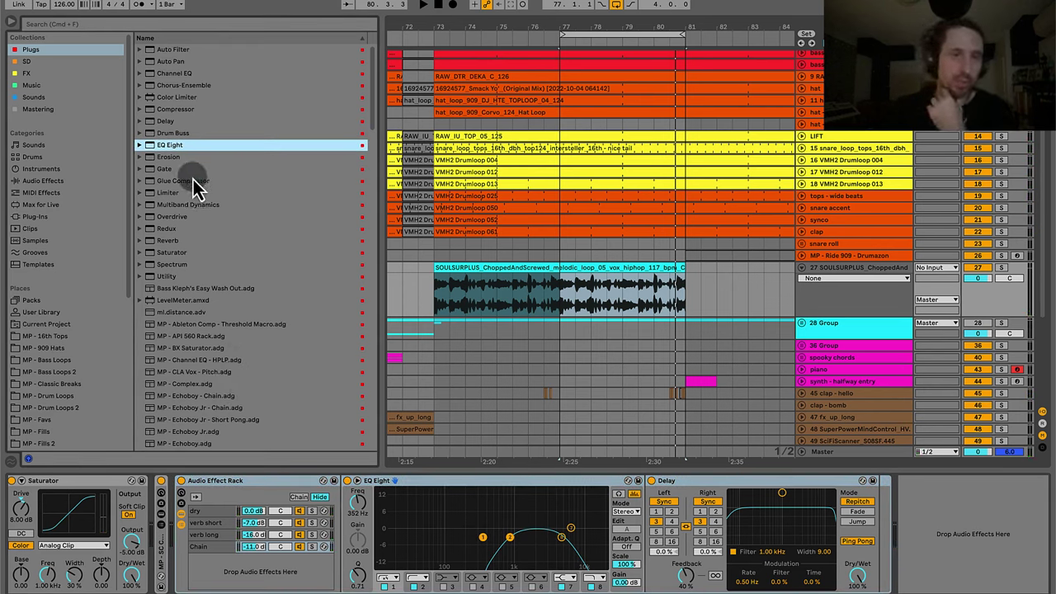
Add a second Delay to the rack as a new chain, naming the existing delay chain "pong" and the new one "wide (dly)".
click(170, 124)
drag(245, 467, 221, 558)
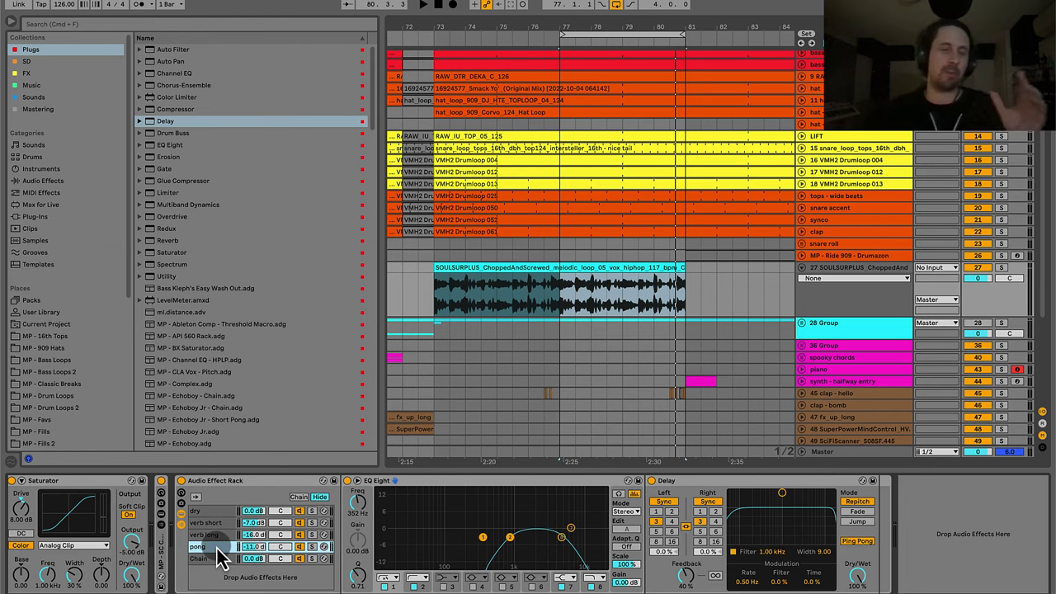
click(211, 561)
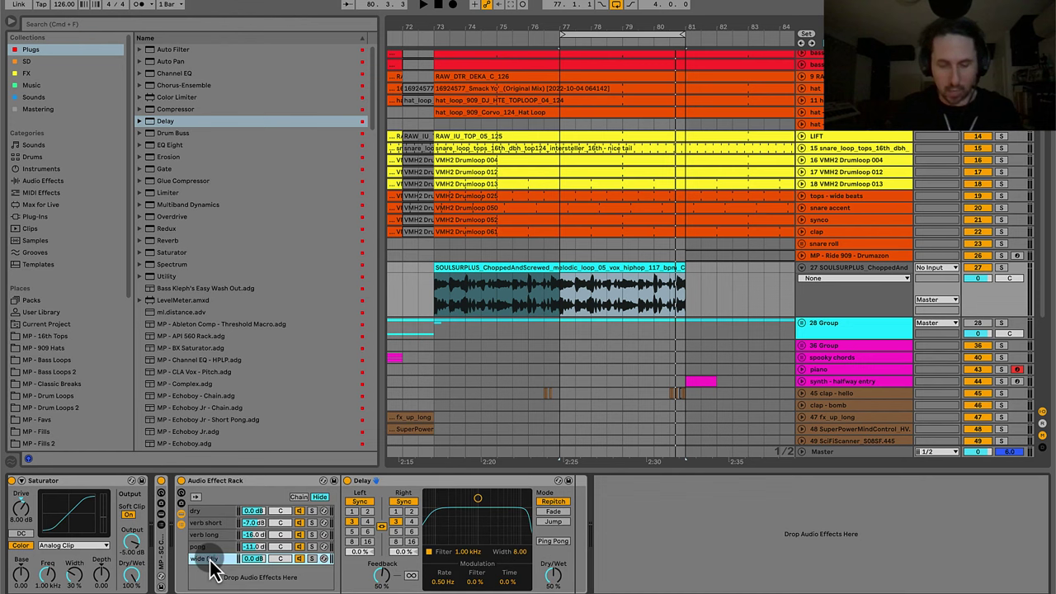
Set the wide chain's Delay to 100% Dry/Wet with Ping Pong on and an unsynced delay time of 1.81 ms.
click(424, 481)
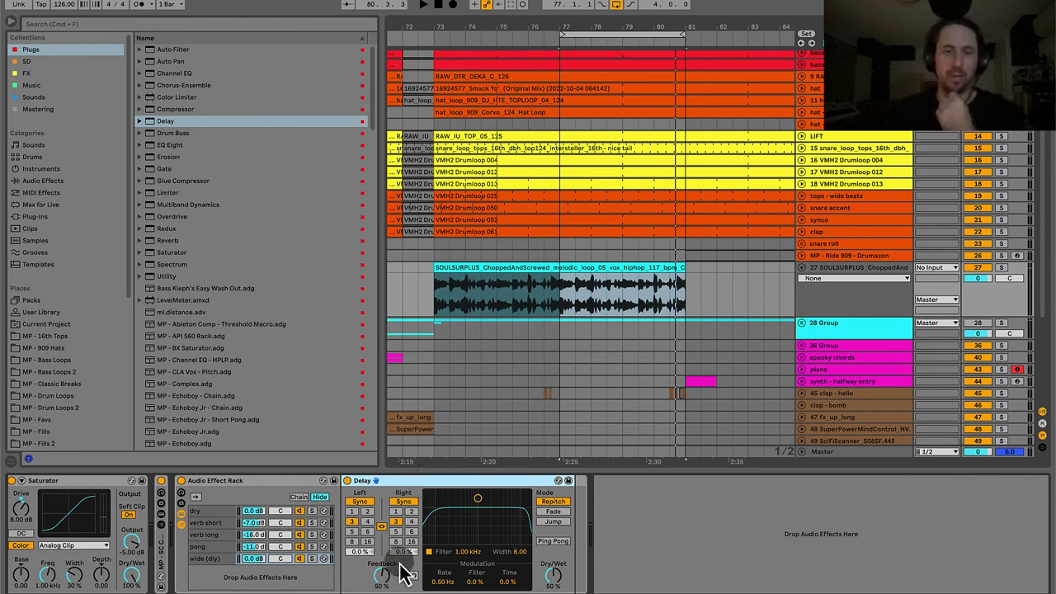
drag(551, 585, 553, 568)
click(555, 543)
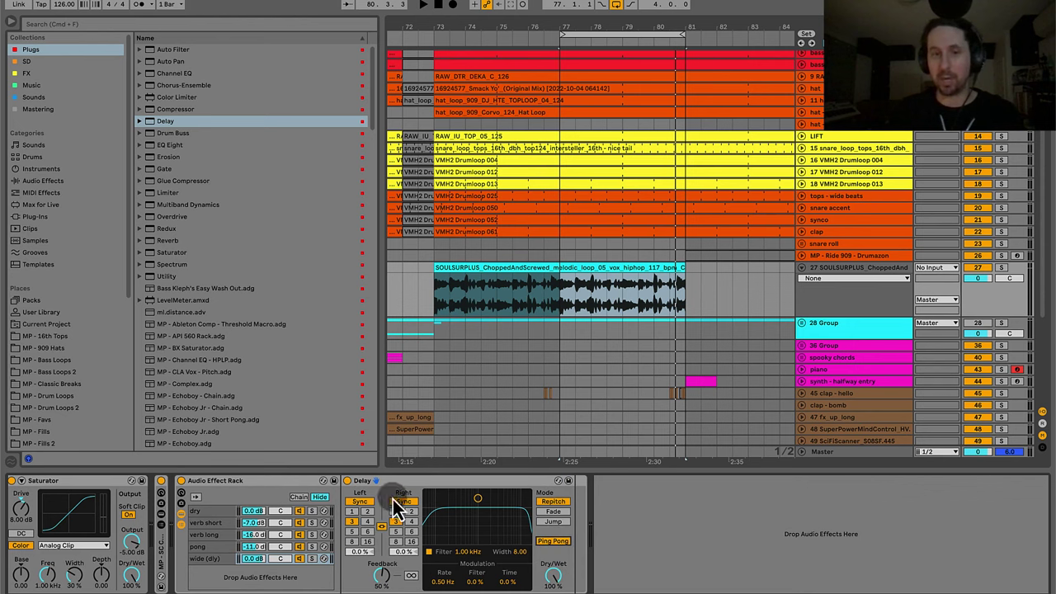
click(358, 502)
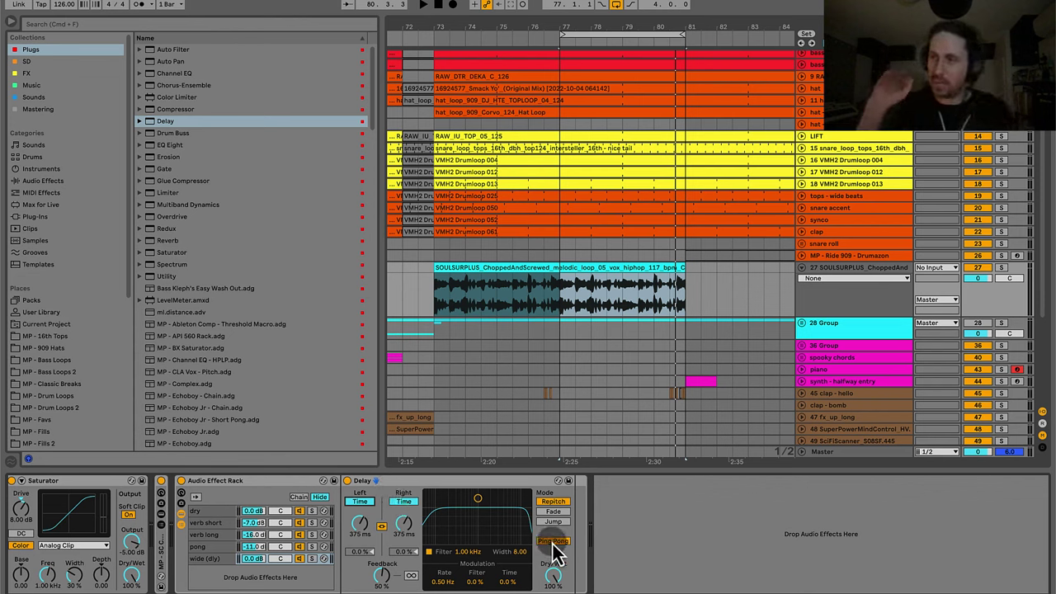
click(361, 502)
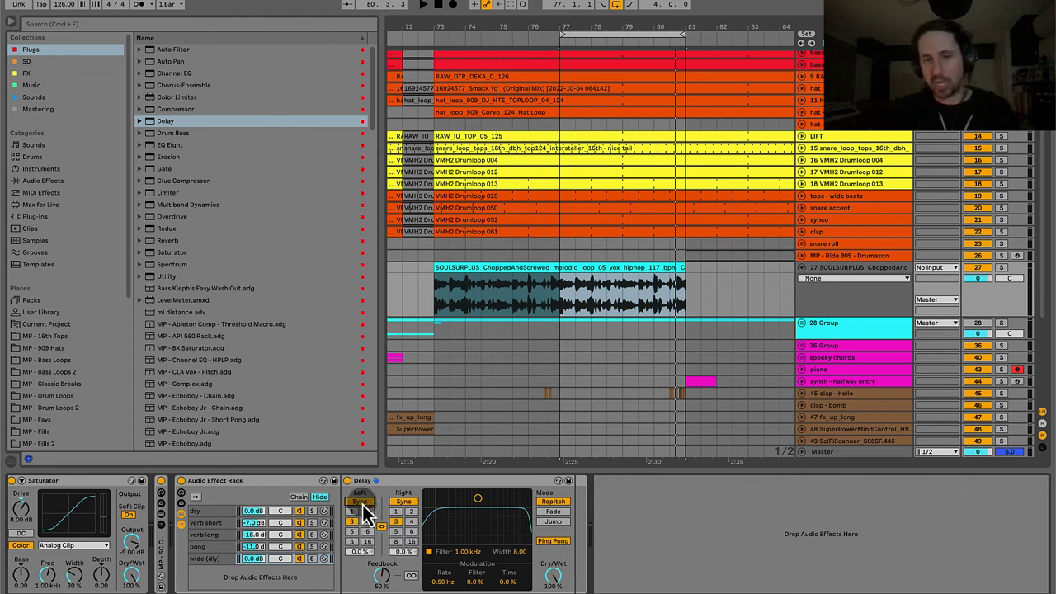
click(363, 502)
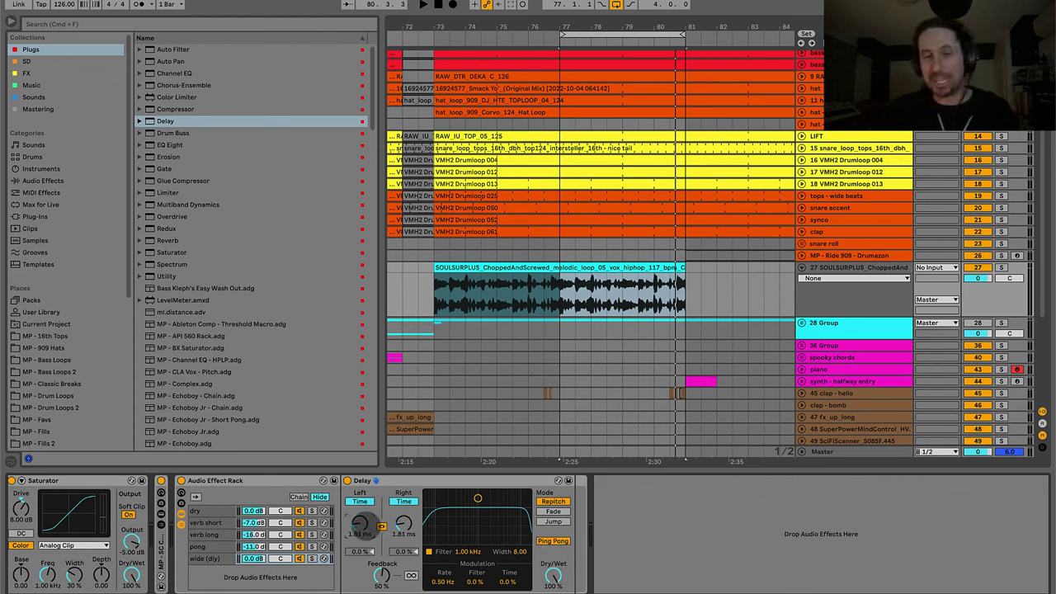
Deactivate the dry, verb short, verb long and pong chains and set the wide (dly) chain's volume to 6 dB.
click(300, 535)
click(300, 522)
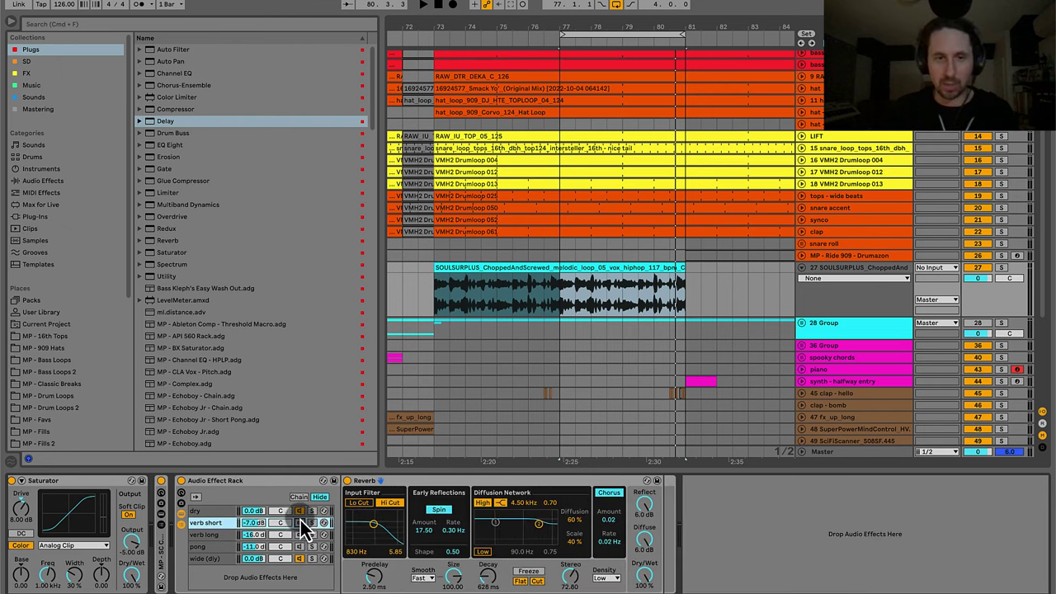
click(300, 511)
click(272, 555)
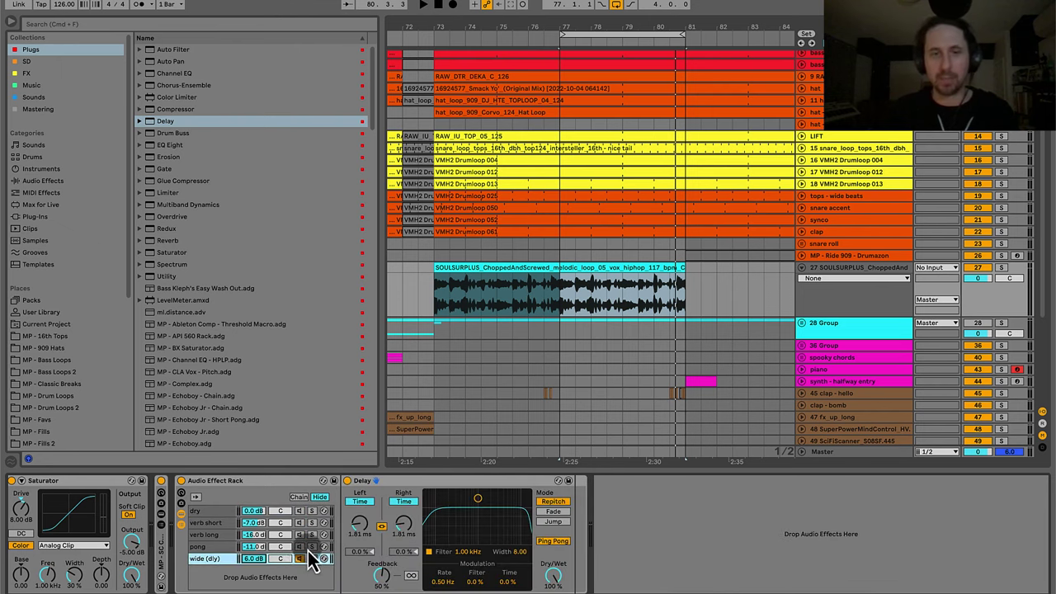
Set the wide chain's delay time to 15.4 ms and feedback to 20% while auditioning the loop.
key(space)
drag(249, 561, 364, 528)
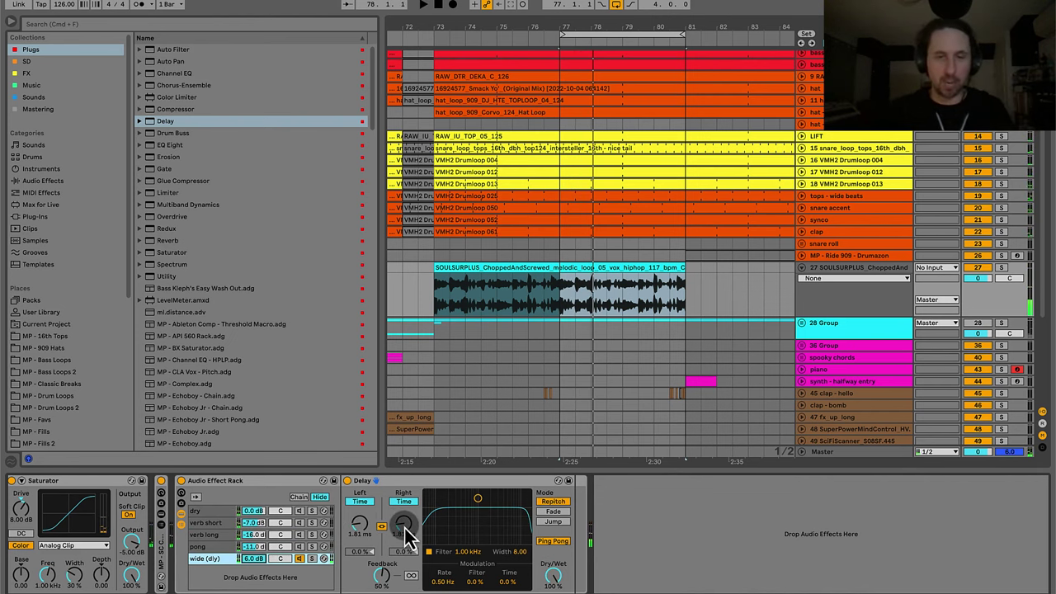
drag(406, 531, 407, 489)
key(space)
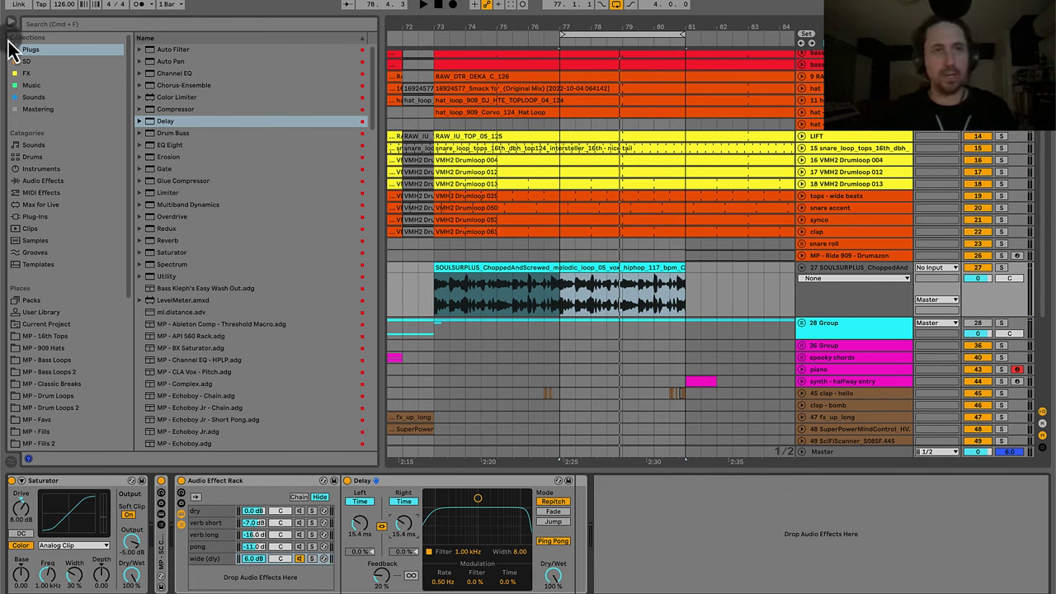
Try a Utility set to Swap after the wide chain's Delay, comparing the loop with it on and off.
click(166, 279)
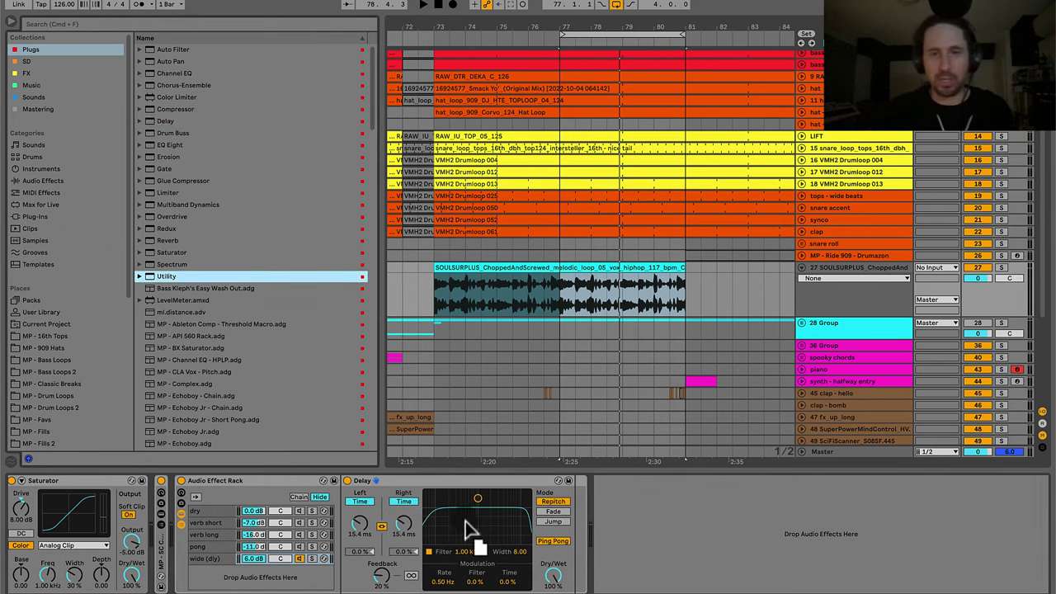
drag(465, 522, 609, 510)
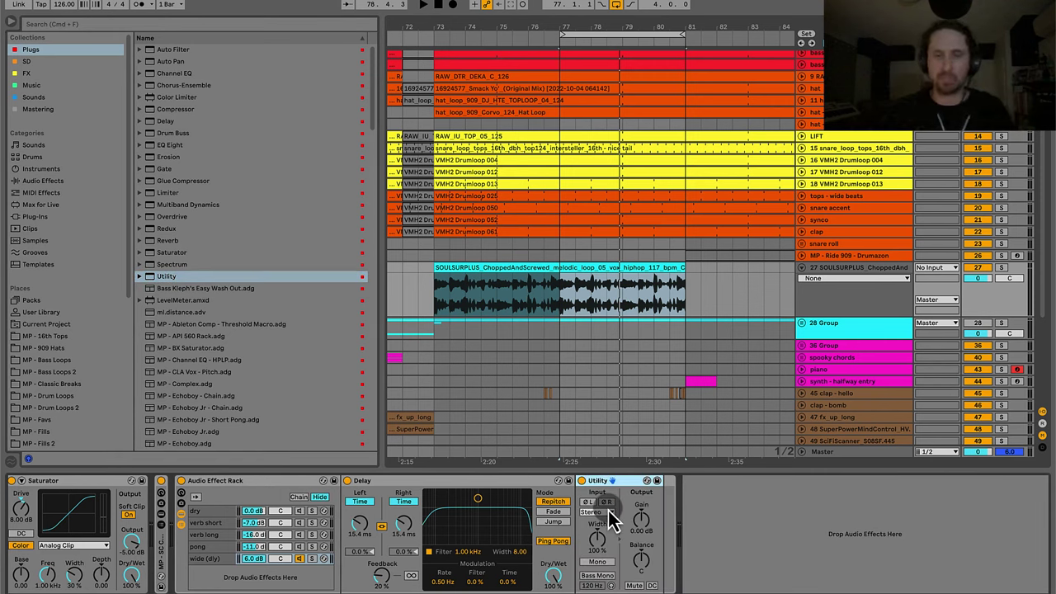
click(599, 512)
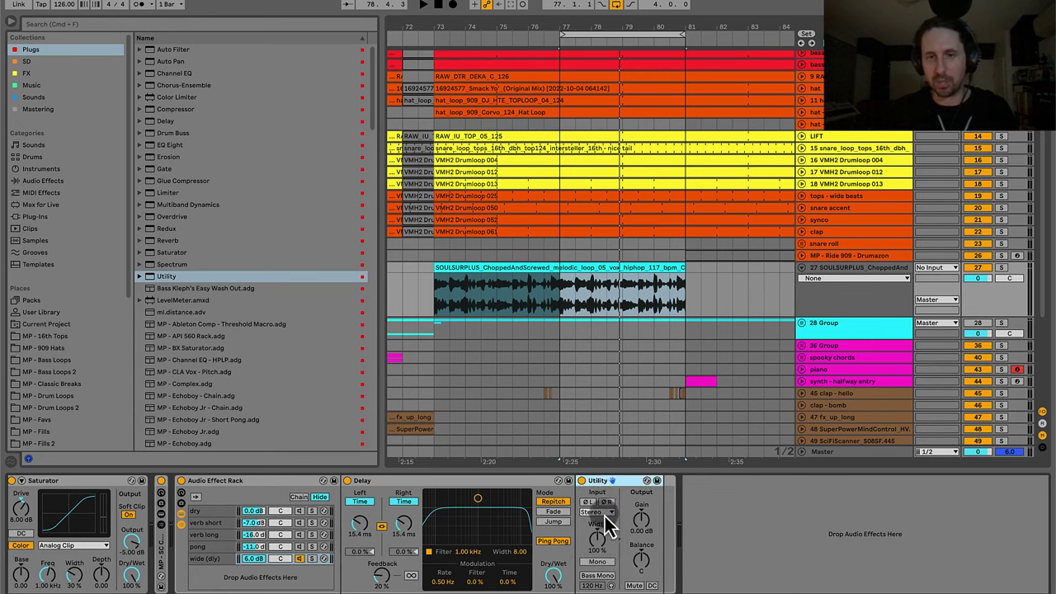
click(599, 511)
click(605, 550)
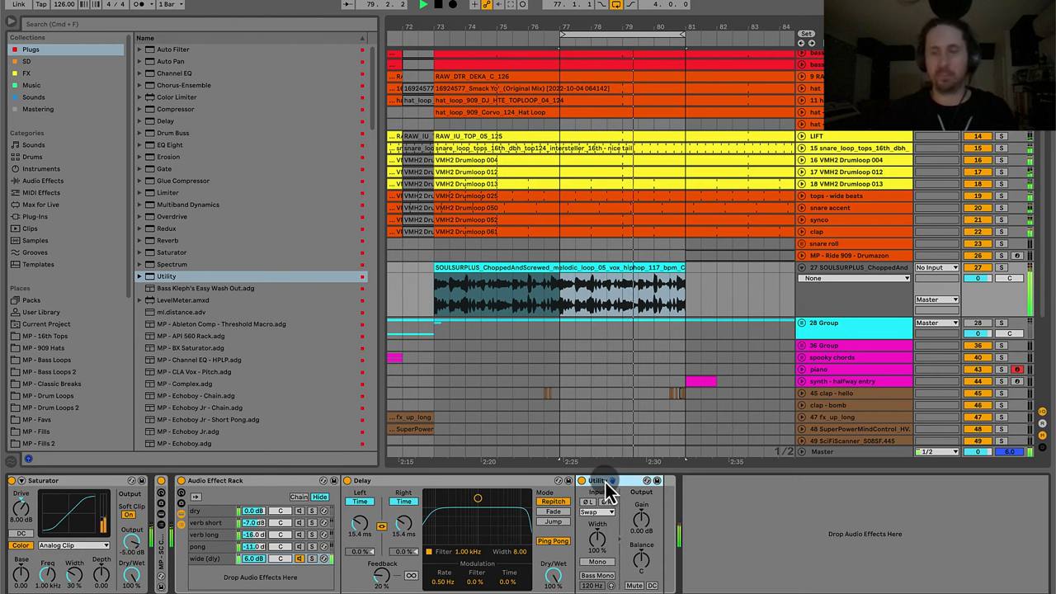
key(0)
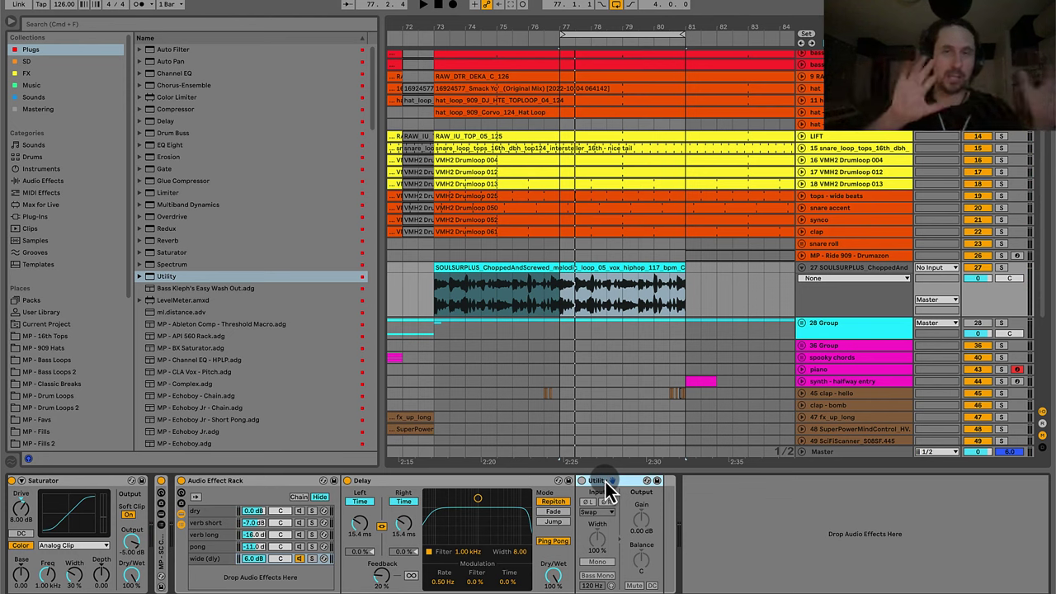
key(Delete)
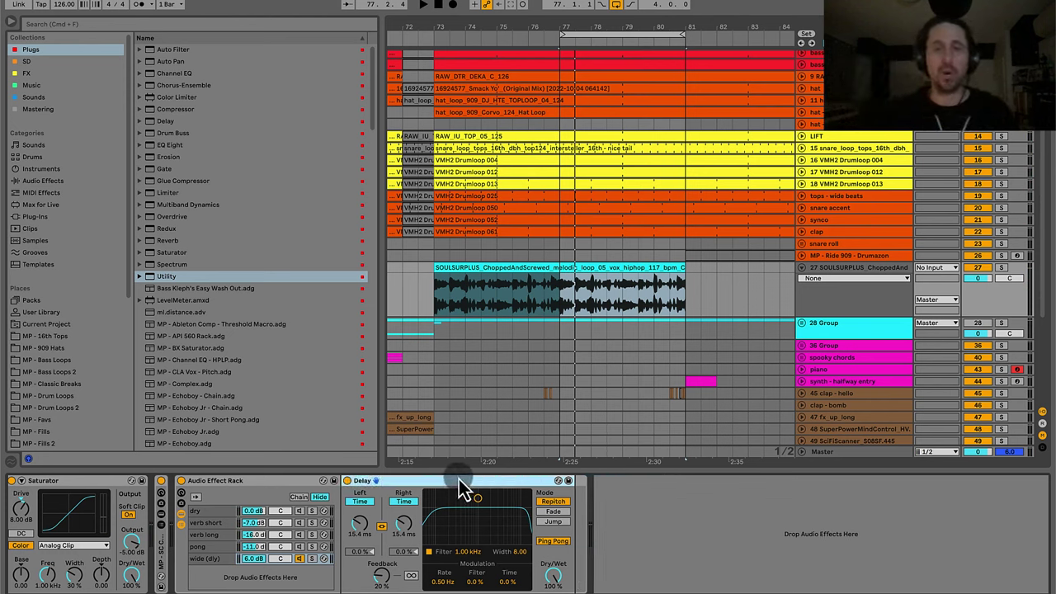
Set the wide chain's delay time to 10.3 ms and insert an EQ Eight before the Delay, with a 1 kHz low cut and 5 kHz high cut.
key(space)
mouse_move(369, 534)
mouse_down()
mouse_move(363, 556)
mouse_move(366, 528)
mouse_up()
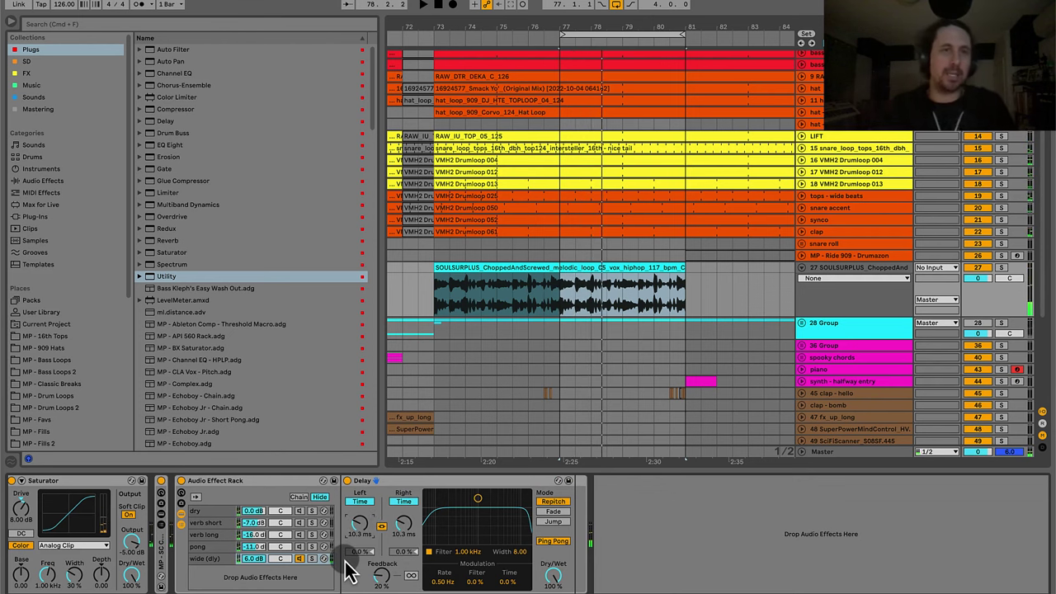
click(176, 146)
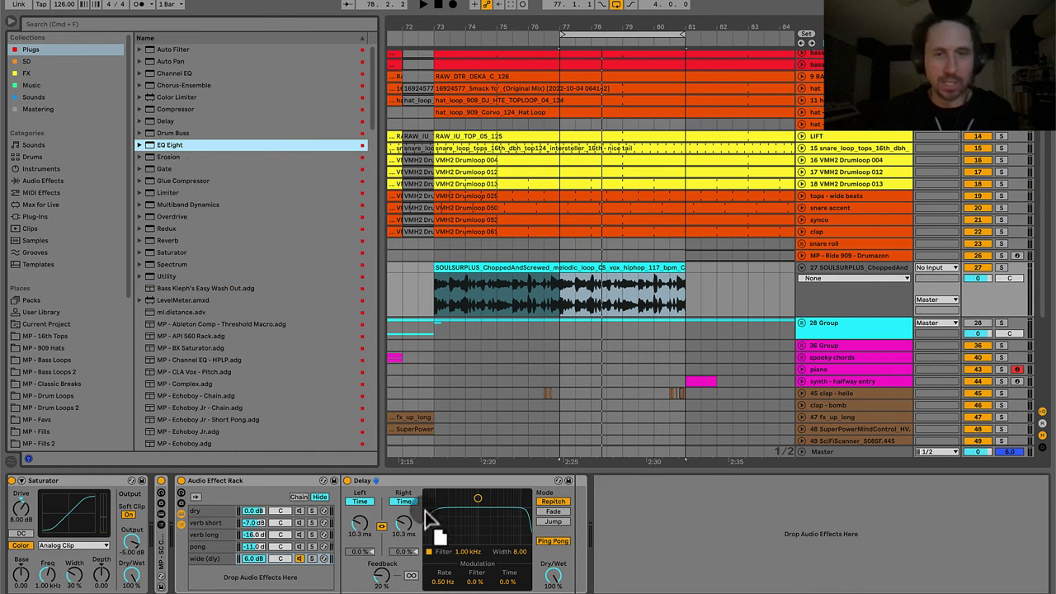
drag(426, 512, 346, 578)
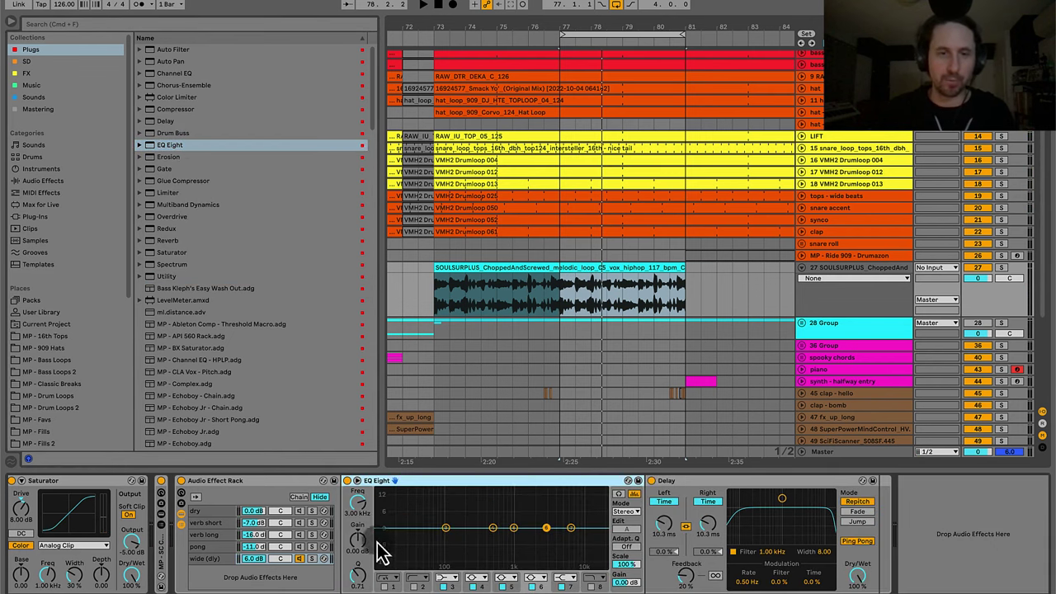
click(388, 586)
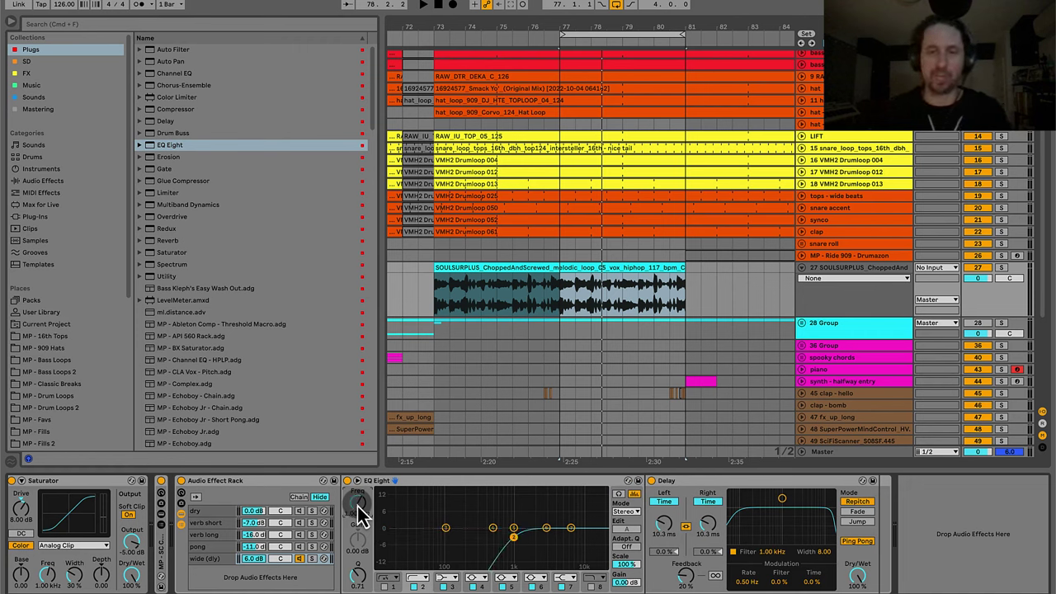
click(600, 587)
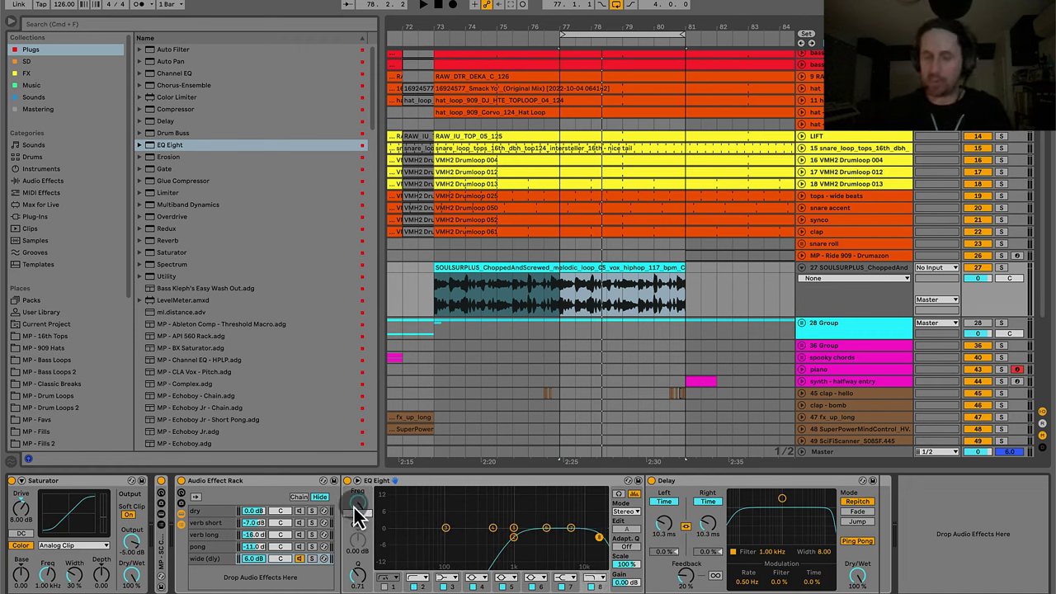
key(space)
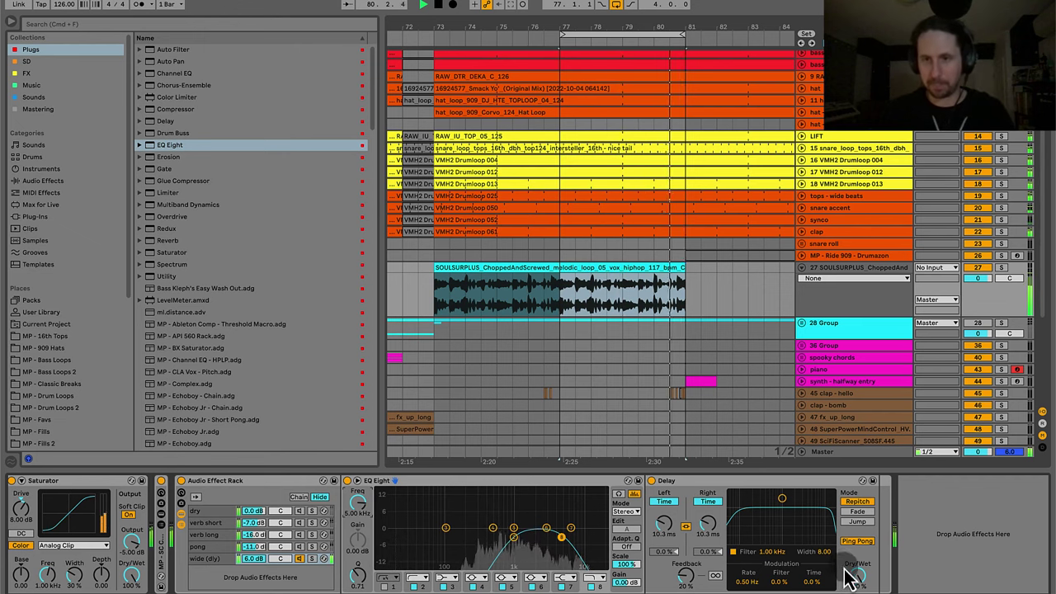
Set the wide chain's delay time to 25.5 ms while auditioning the loop.
drag(708, 529, 708, 495)
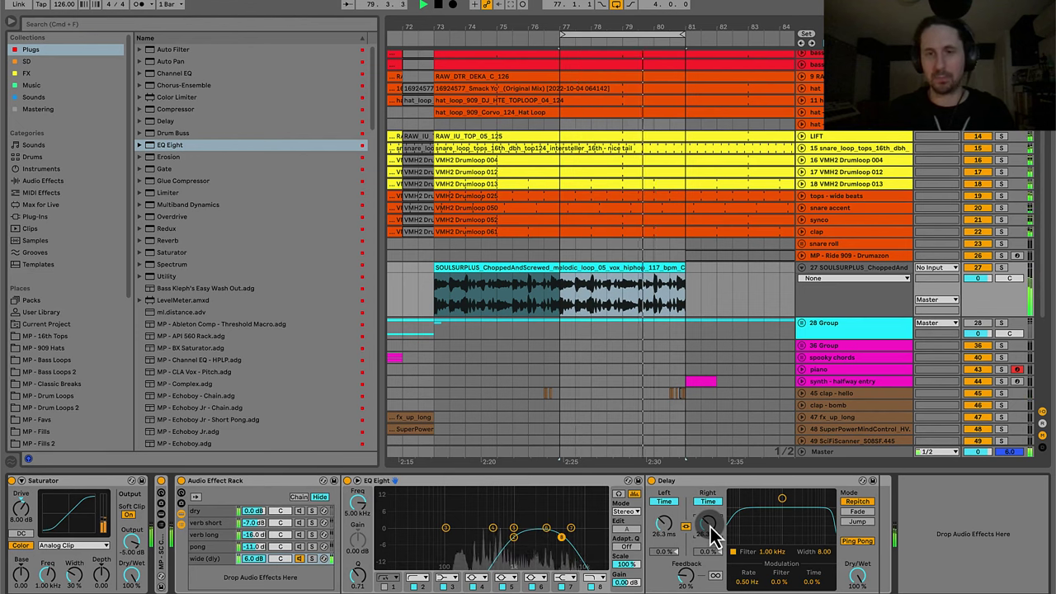
scroll(710, 528, down, 2)
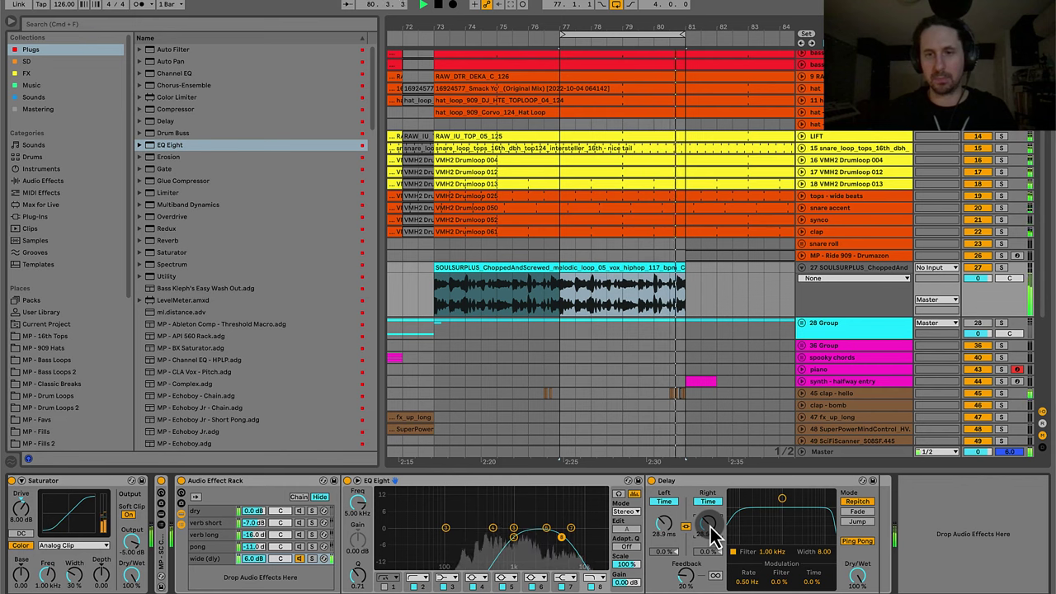
scroll(711, 527, down, 3)
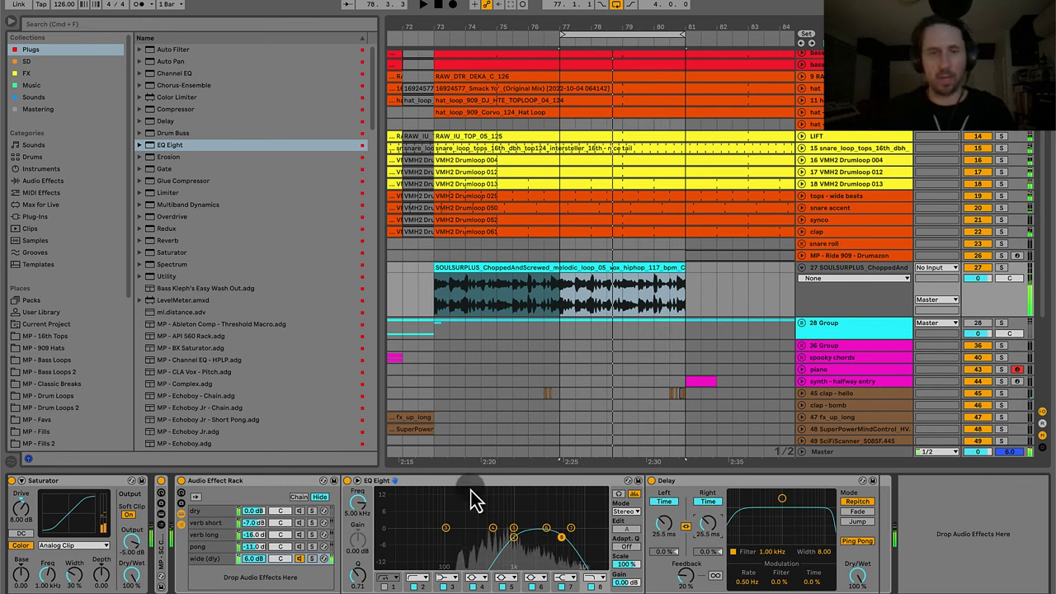
Set the wide (dly) chain's volume to 0 dB and reactivate the dry, verb short, verb long and pong chains.
click(255, 565)
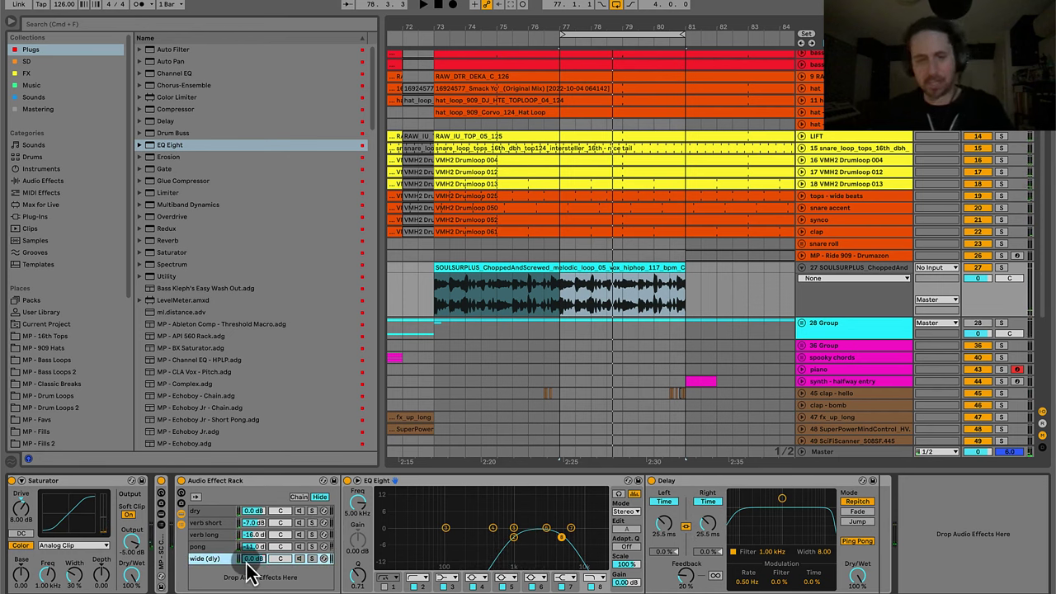
click(312, 511)
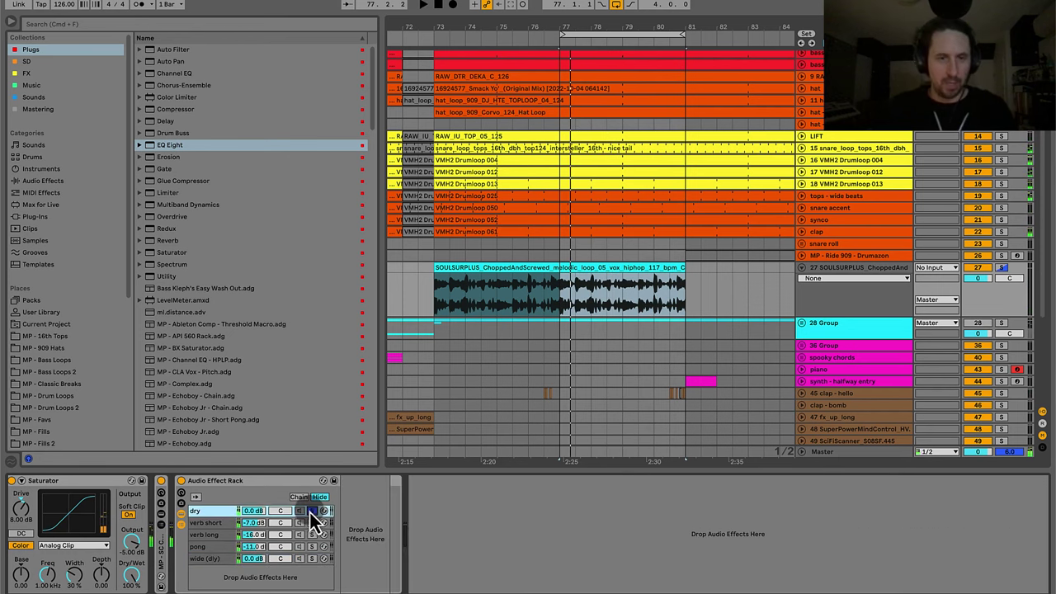
click(311, 535)
click(304, 514)
click(303, 523)
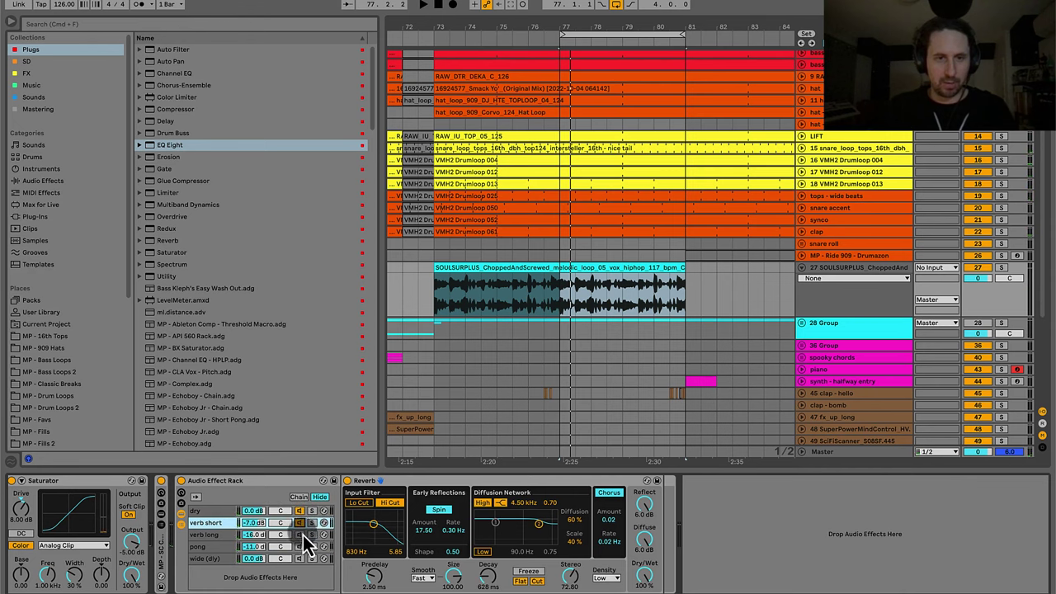
click(302, 547)
click(302, 558)
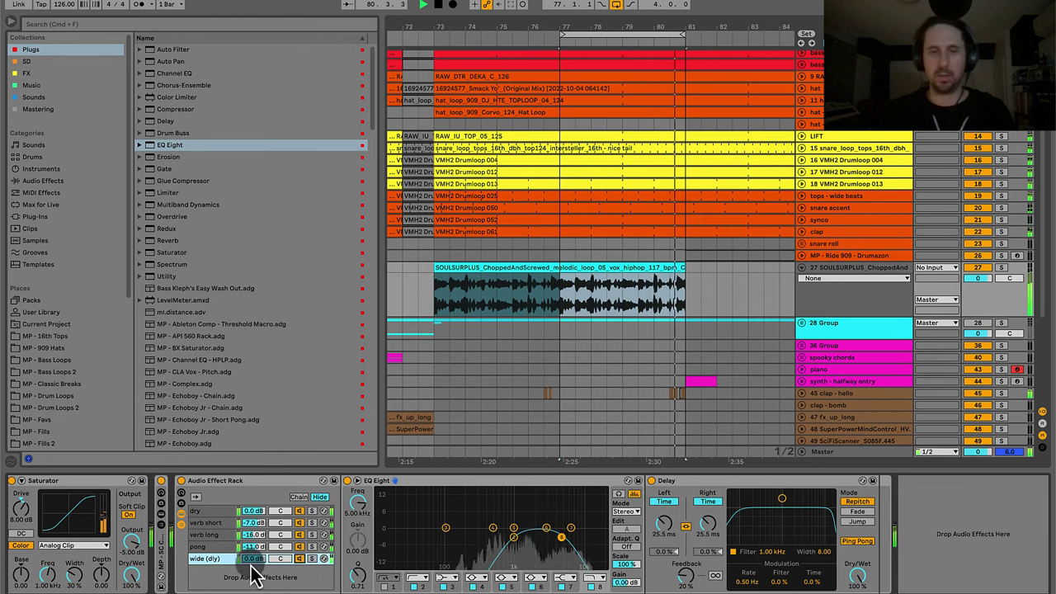
Compare the loop with the effect chains off and on, and set the wide (dly) chain's volume to -2 dB.
drag(252, 570, 252, 589)
click(299, 547)
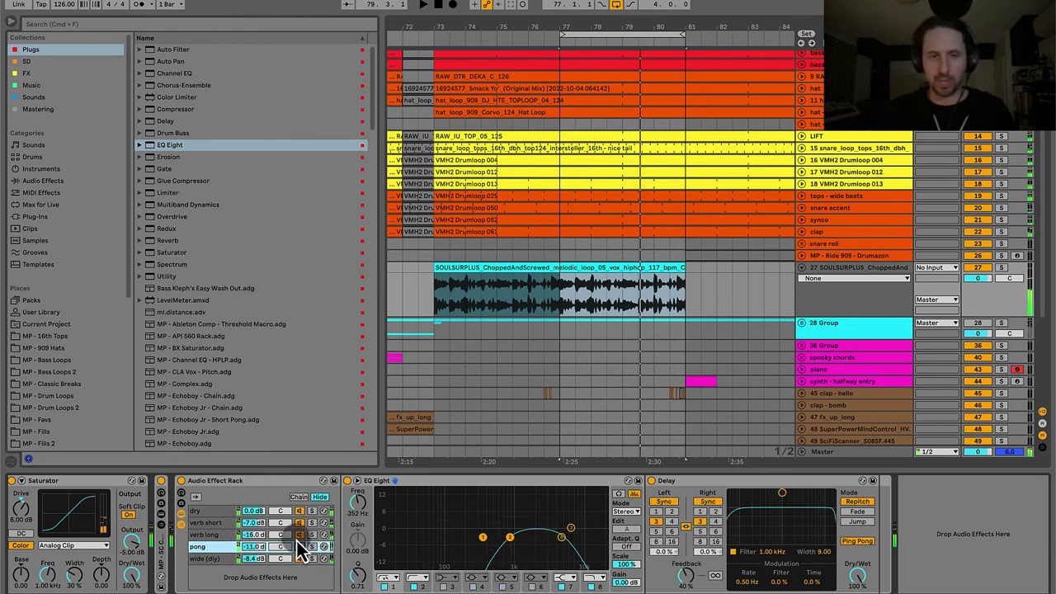
click(299, 512)
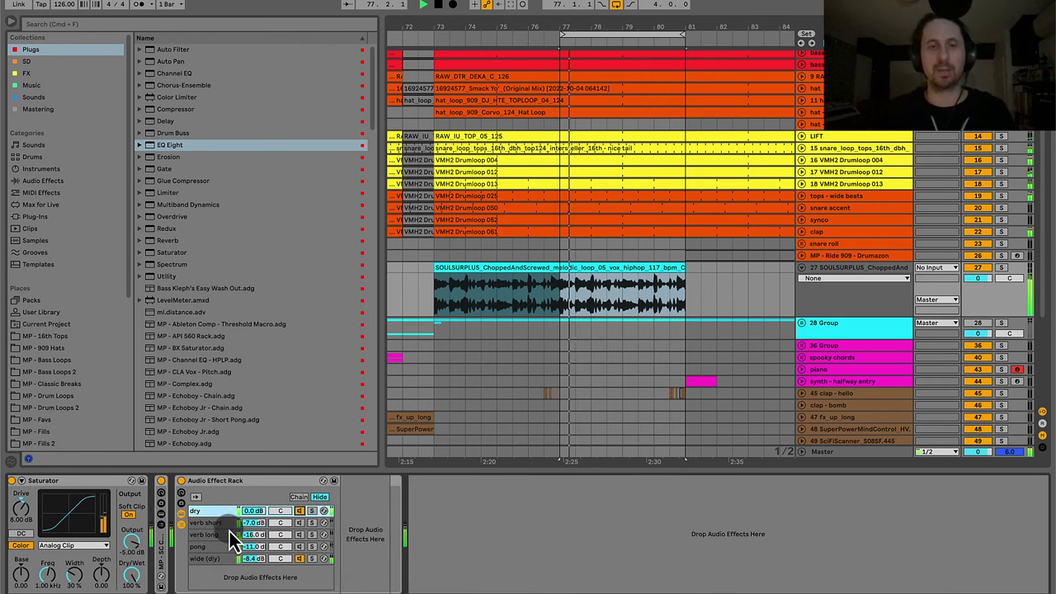
drag(252, 560, 256, 569)
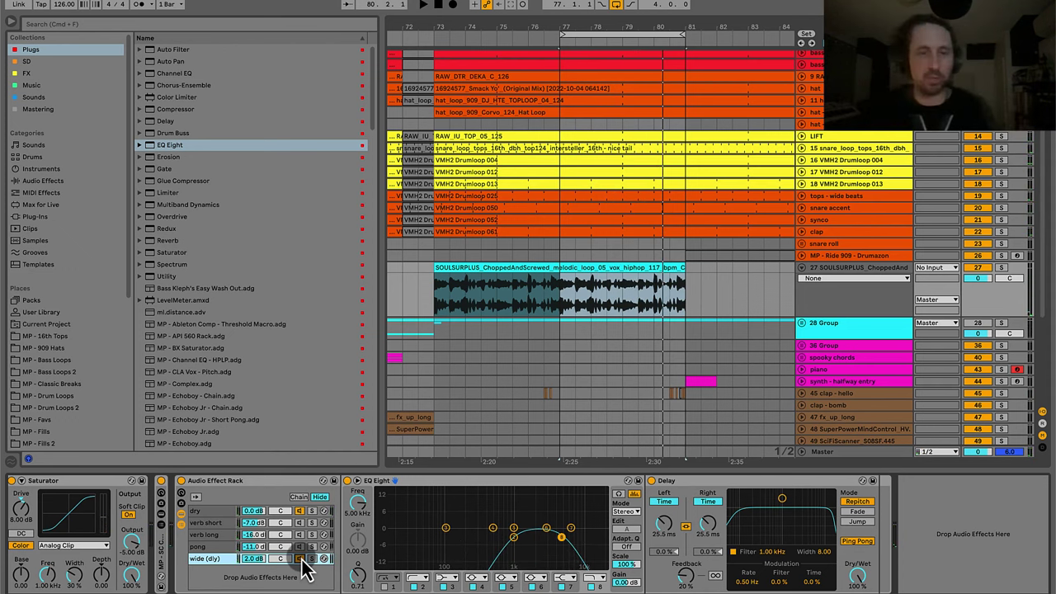
click(297, 536)
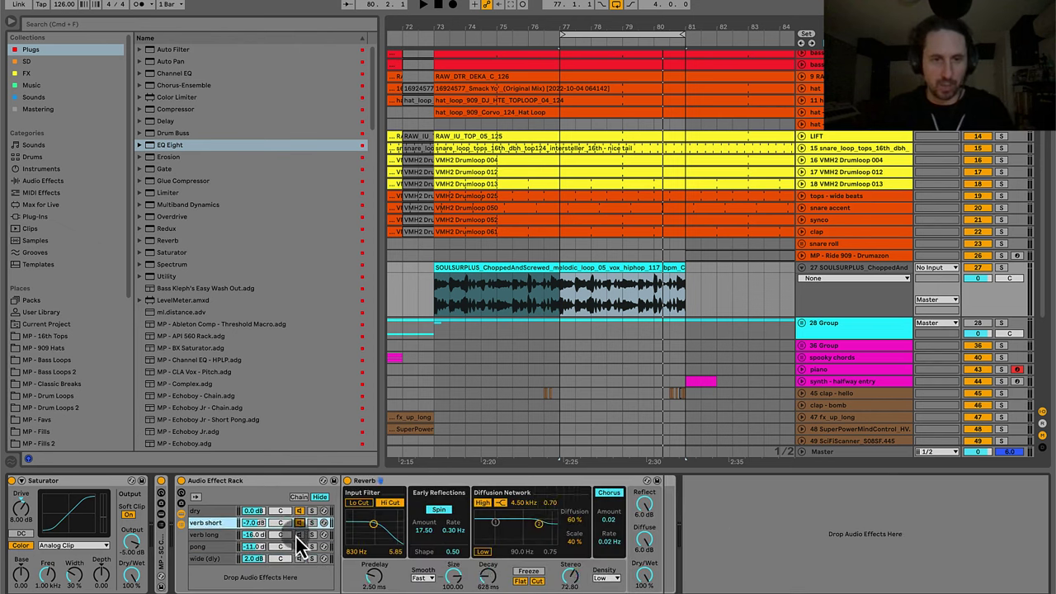
click(302, 547)
click(300, 559)
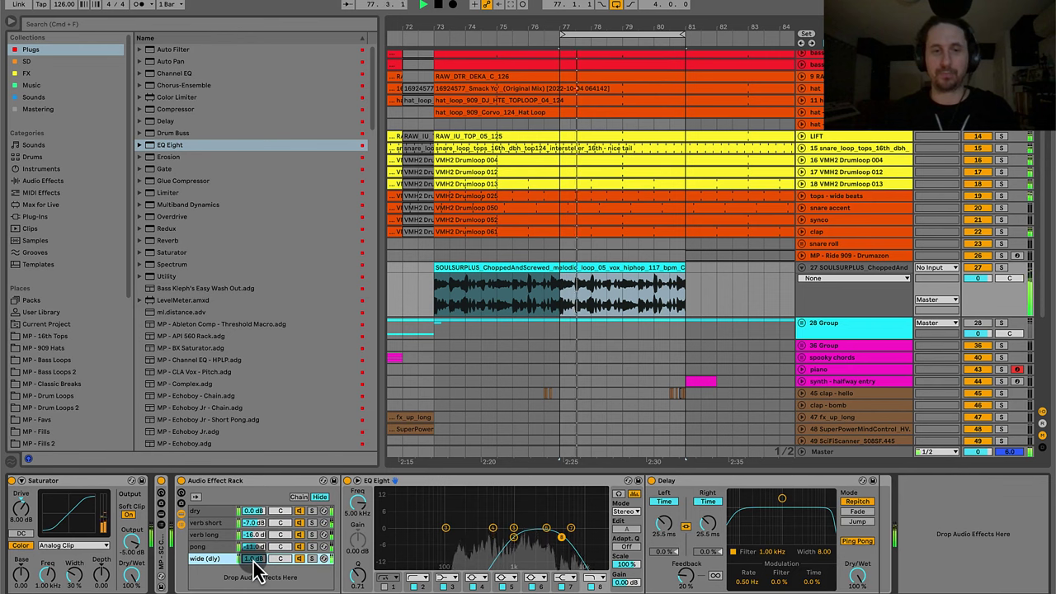
mouse_move(254, 568)
mouse_down()
mouse_move(264, 566)
mouse_move(245, 556)
mouse_up()
key(space)
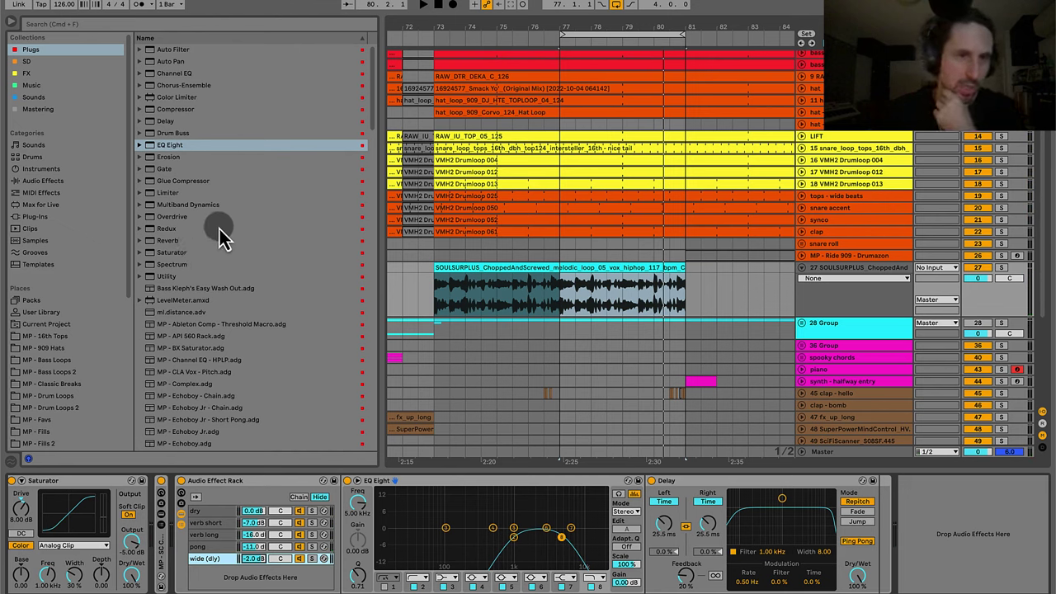
click(173, 220)
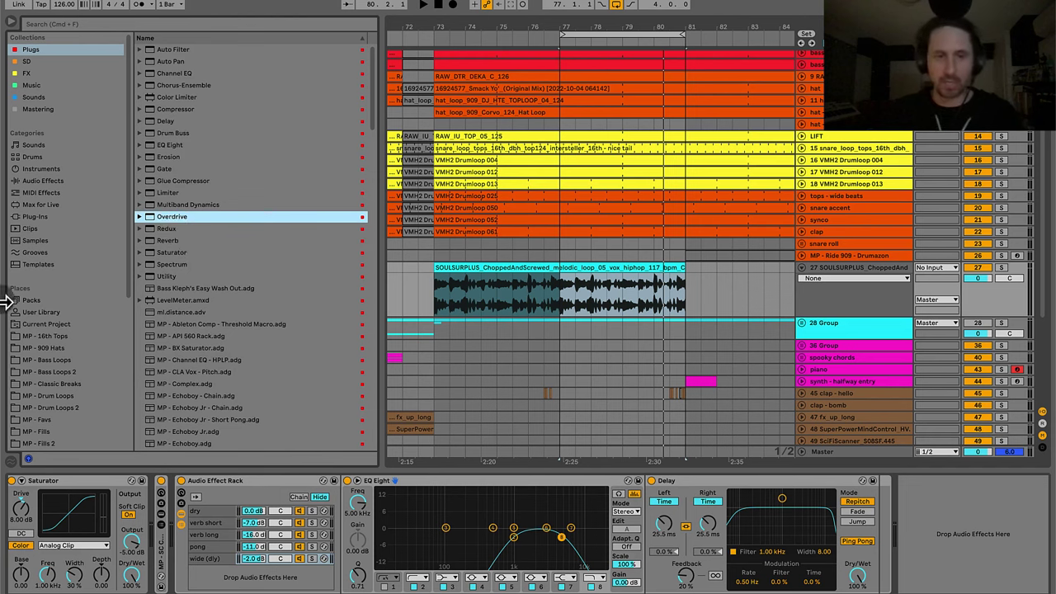
click(206, 560)
click(208, 561)
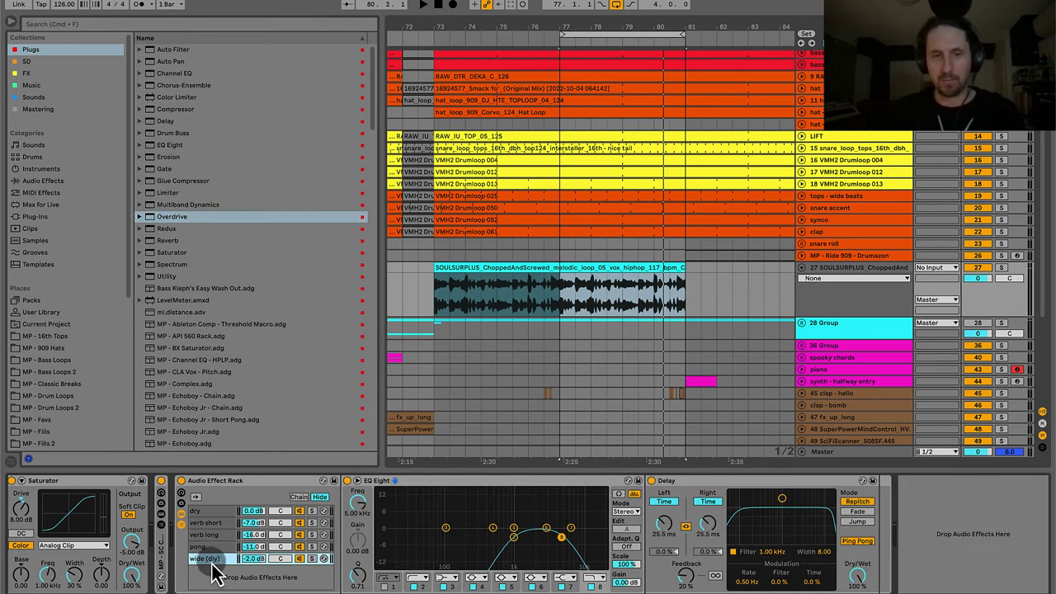
click(719, 480)
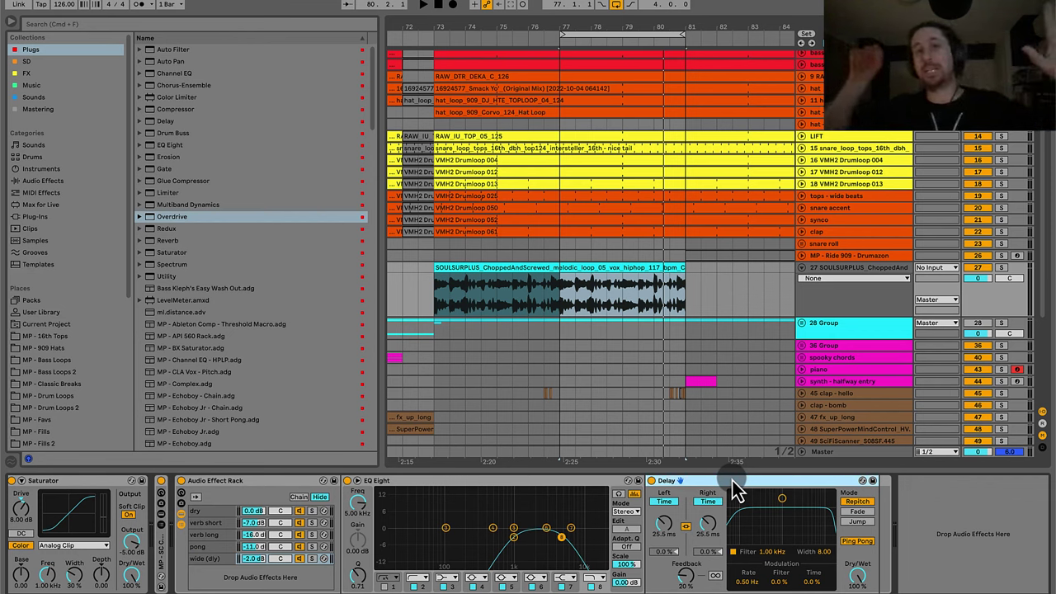
click(213, 561)
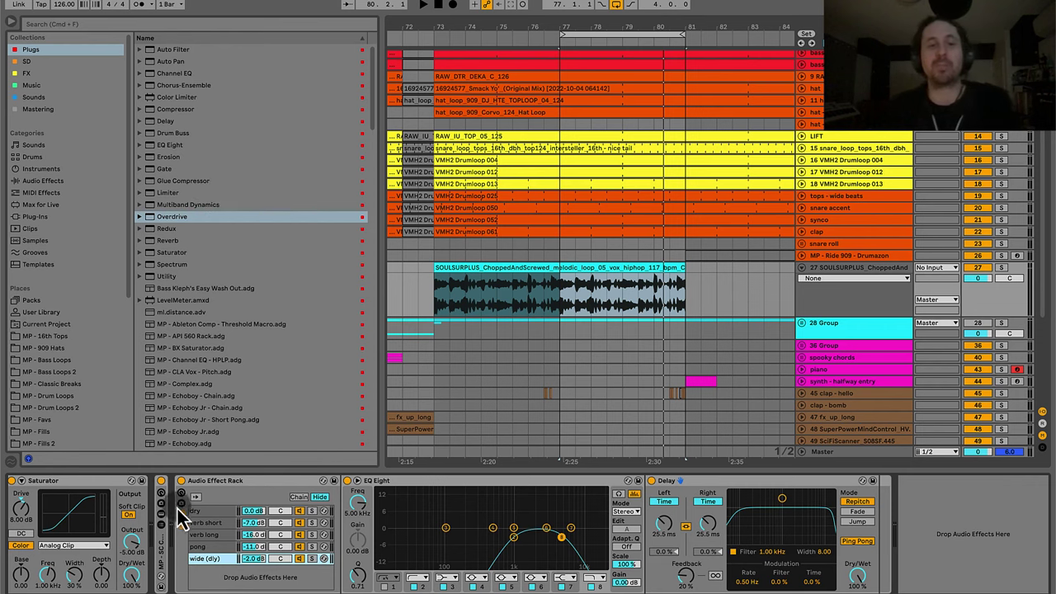
click(782, 488)
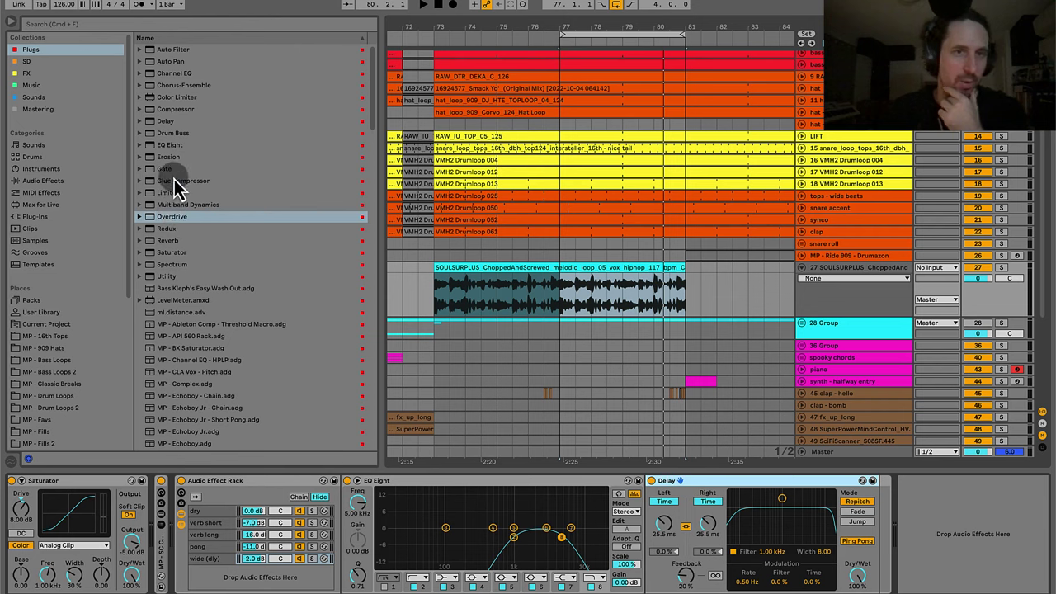
Add a Chorus-Ensemble to the rack as a new chain named "wide (chorus)" and solo that chain.
click(176, 107)
key(Up)
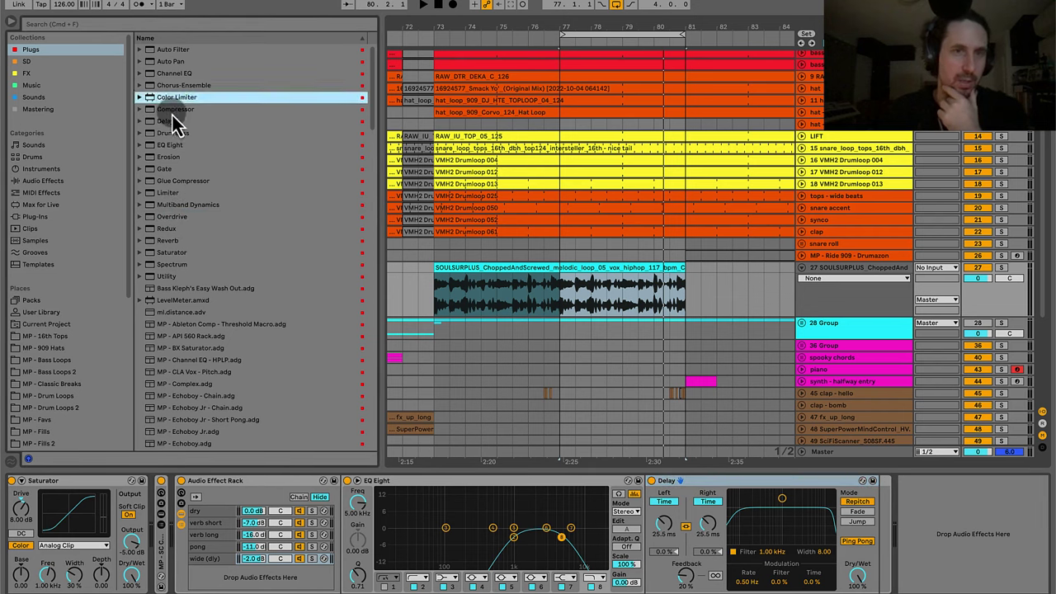
key(Up)
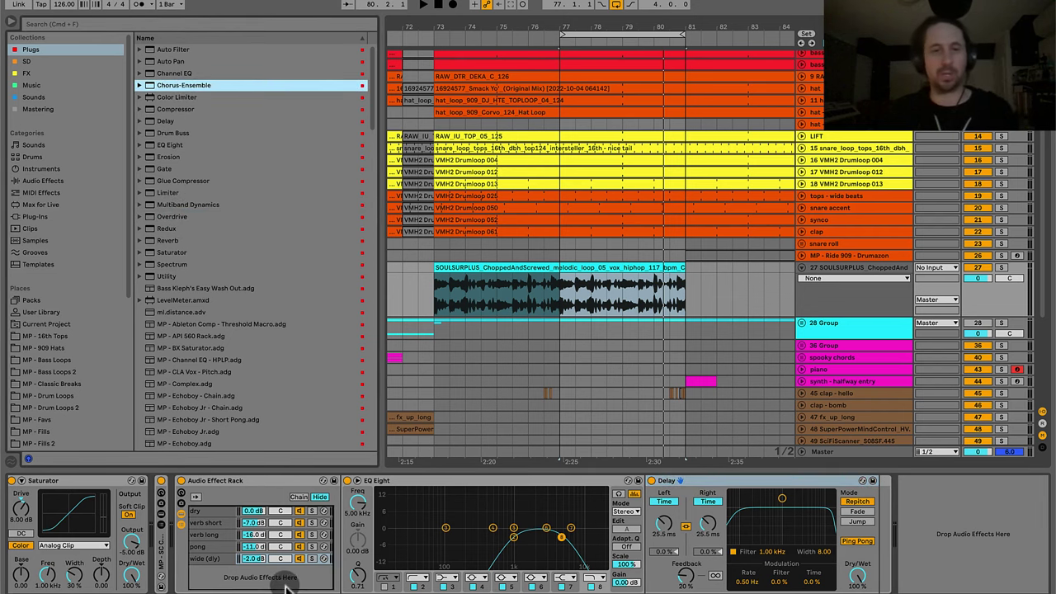
drag(289, 588, 287, 586)
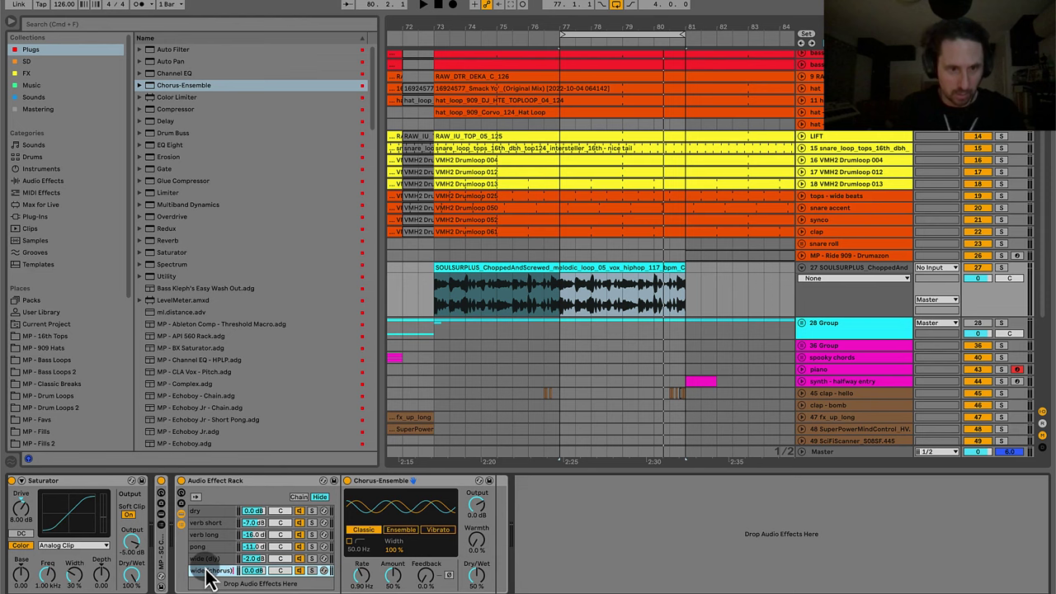
key(Return)
click(406, 482)
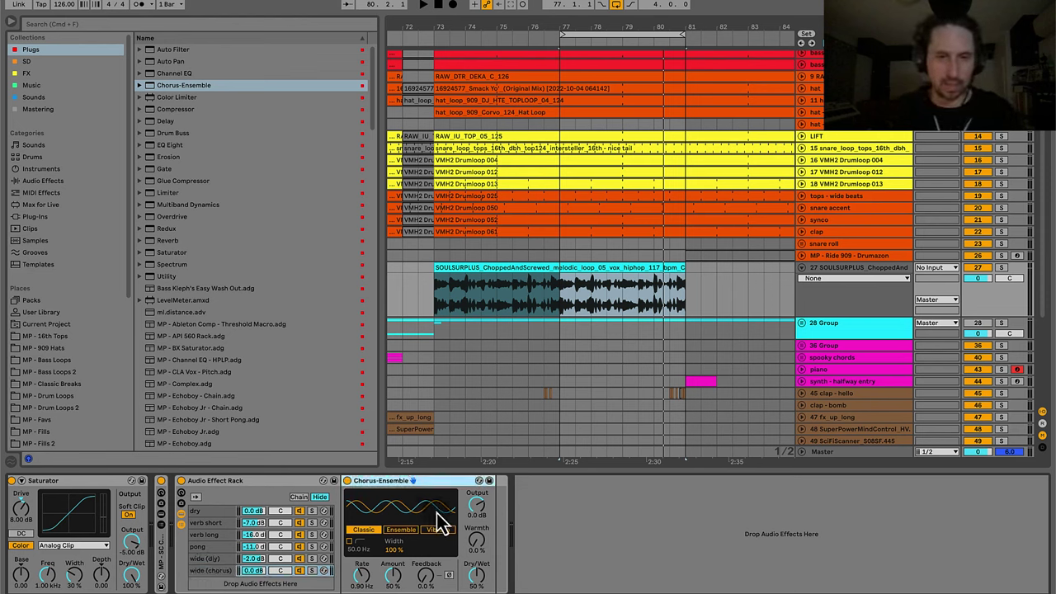
click(312, 570)
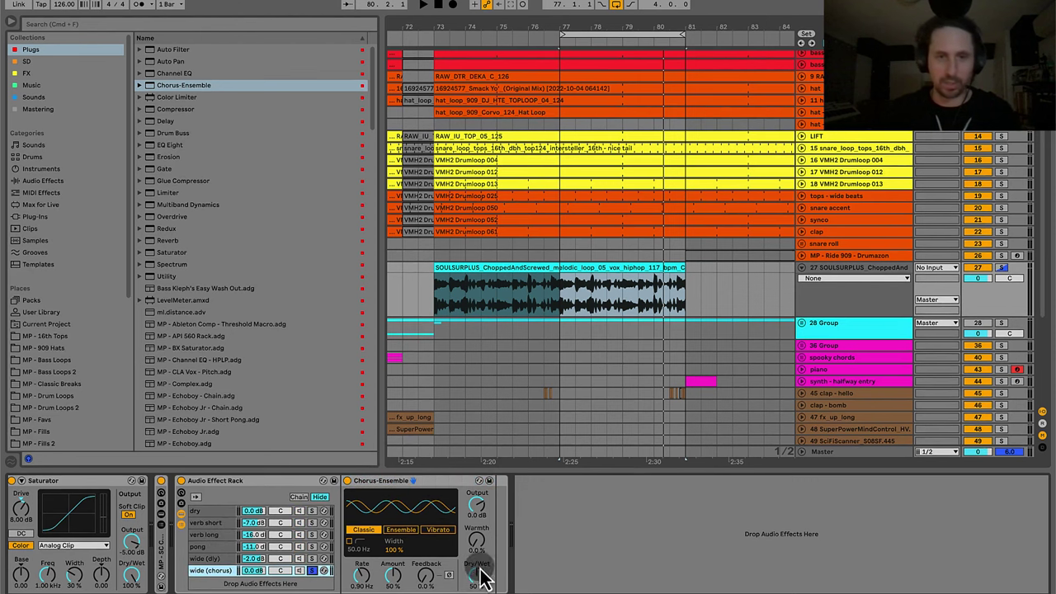
Set the chorus to 100% dry/wet, Ensemble mode with 200% width and 35% feedback while auditioning the soloed chain.
drag(478, 579, 479, 545)
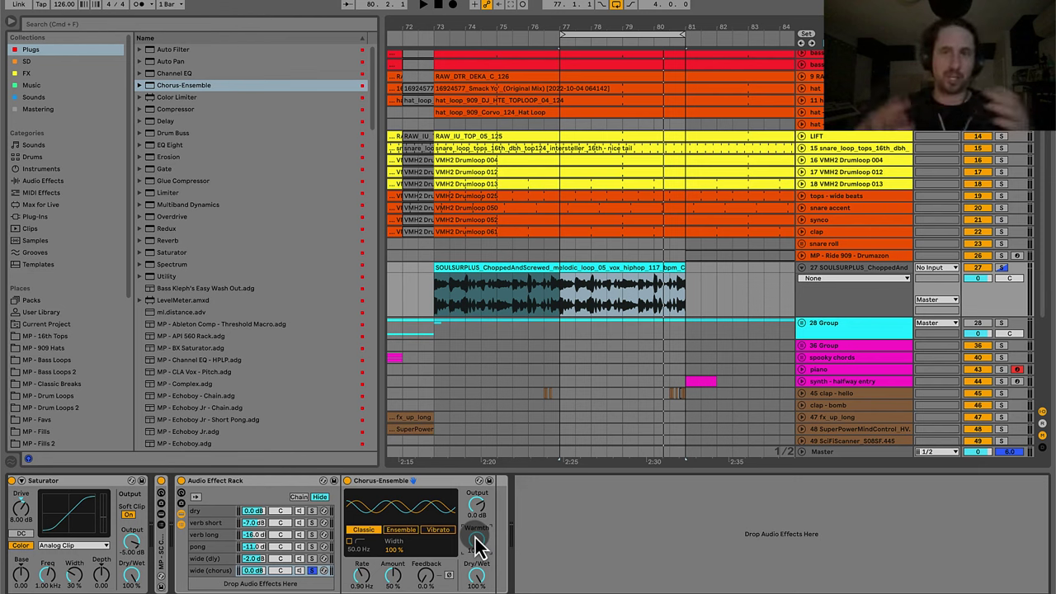
click(371, 530)
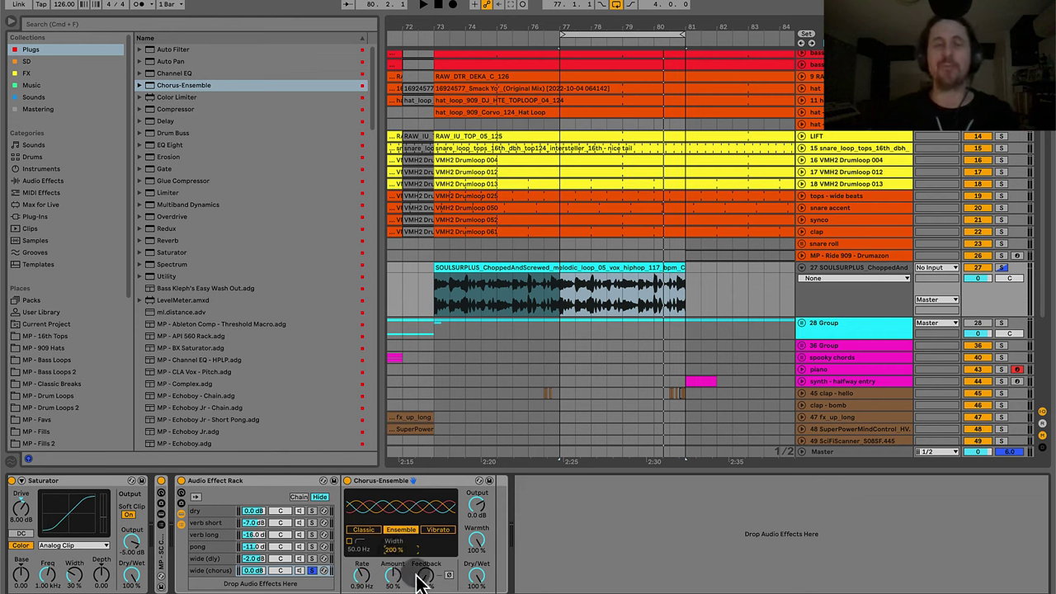
key(space)
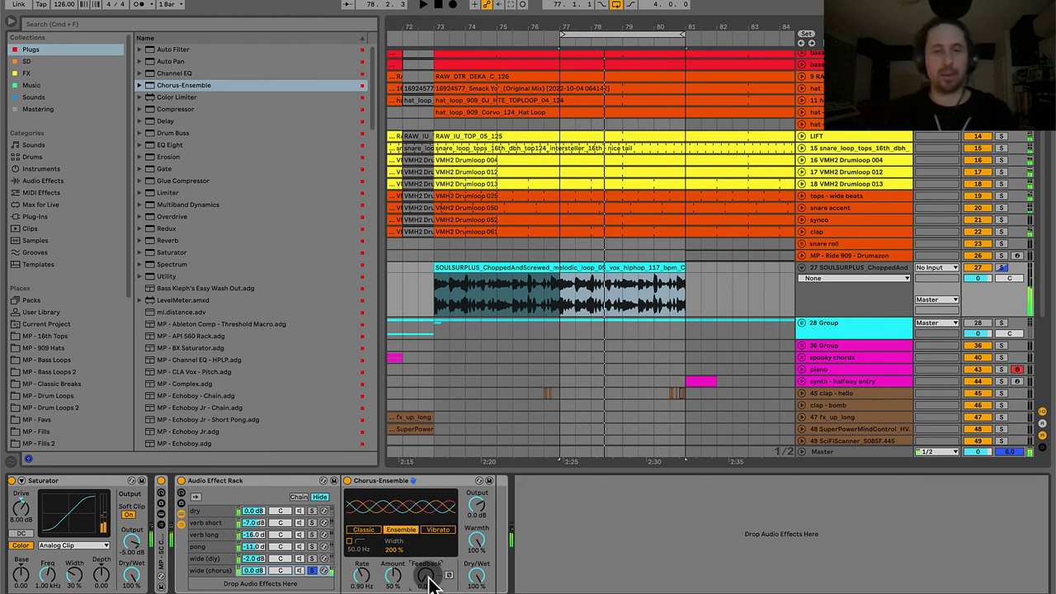
drag(427, 578, 426, 553)
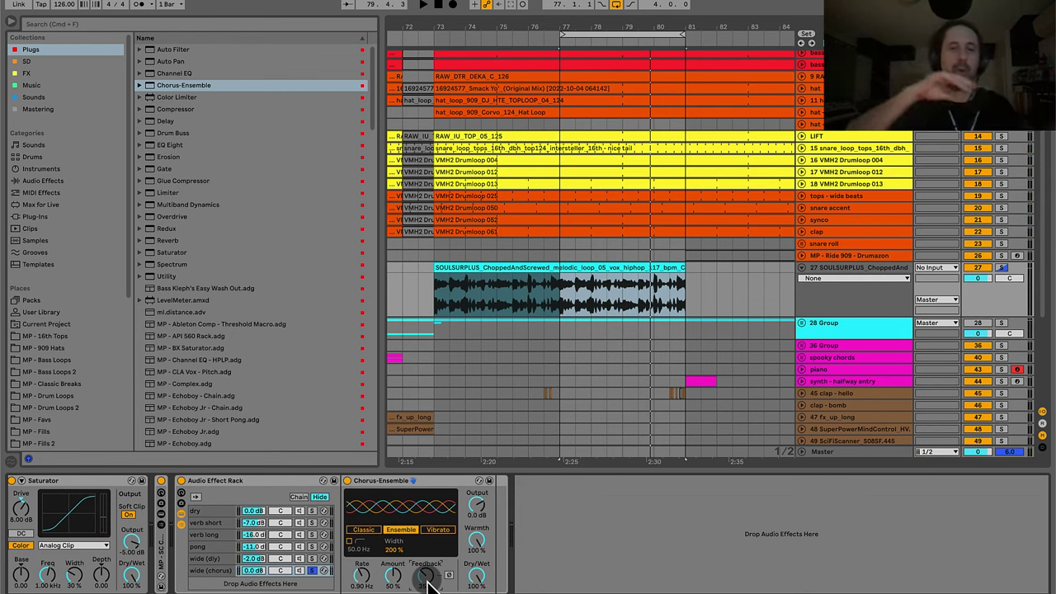
Compare the chorus's Classic and Ensemble modes, keep Ensemble, and enable its high-pass filter at 694 Hz.
key(space)
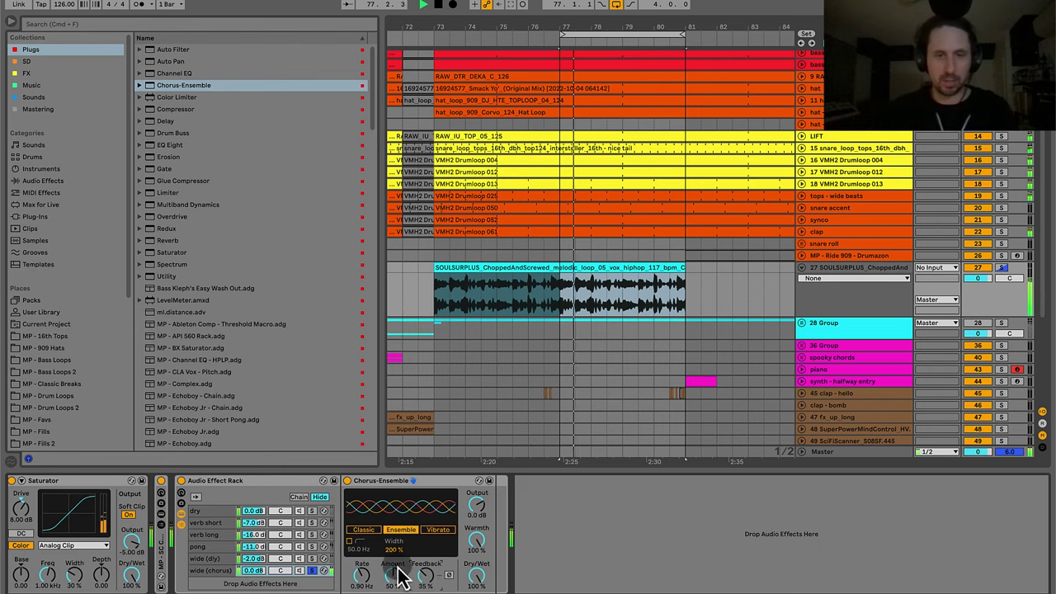
click(365, 531)
click(405, 530)
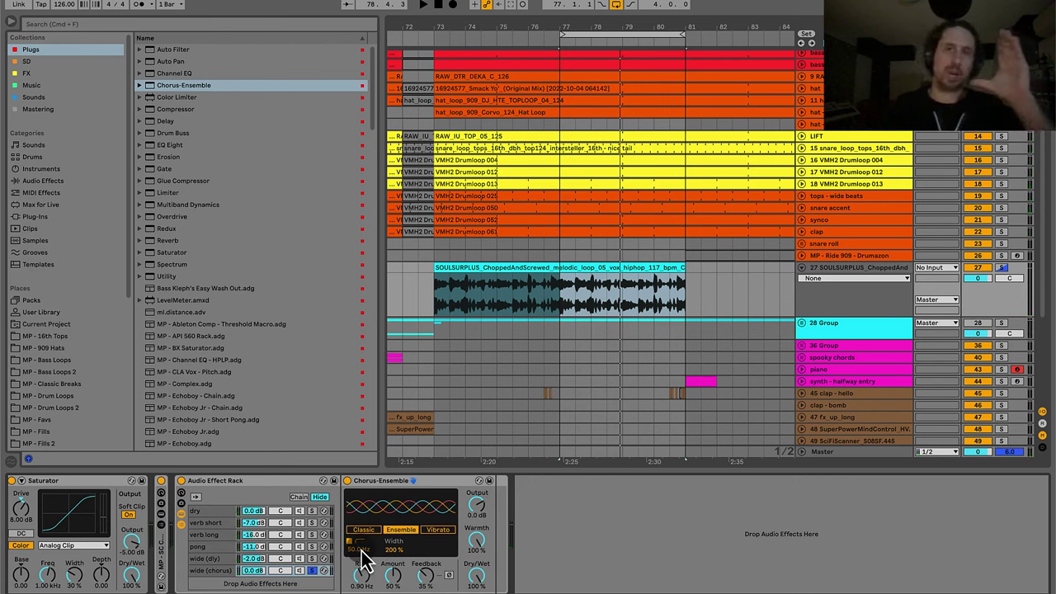
key(space)
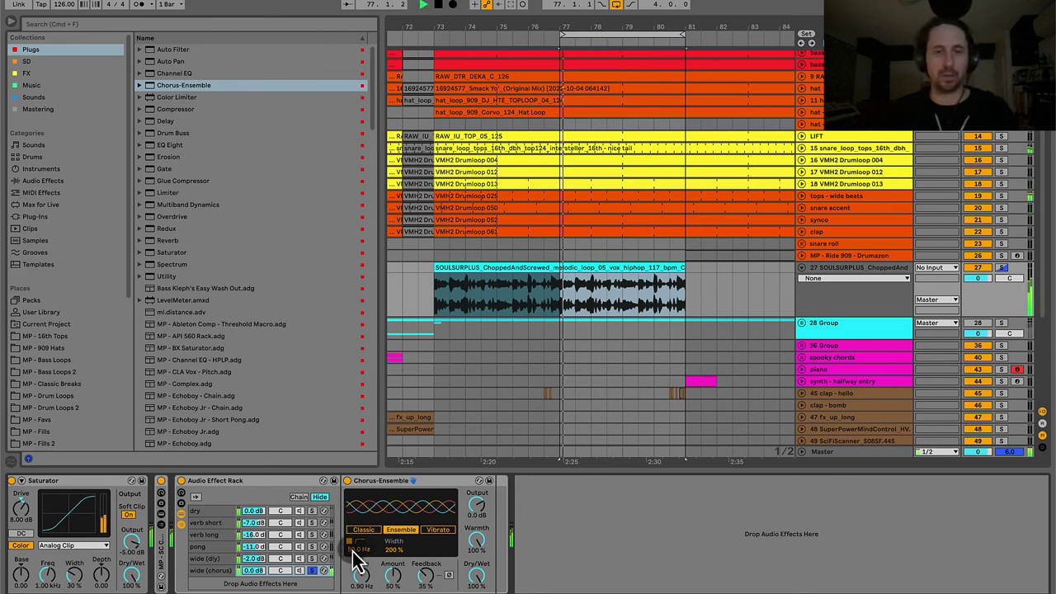
drag(363, 561, 363, 470)
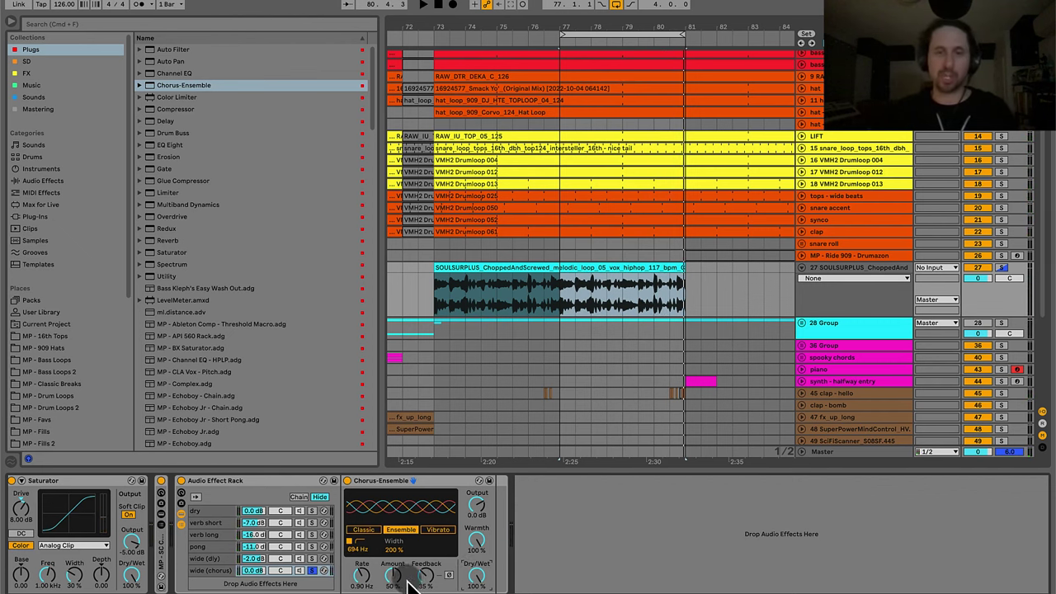
Set the chorus rate to 1.16 Hz and its amount to 74% while auditioning the loop.
drag(393, 576, 394, 578)
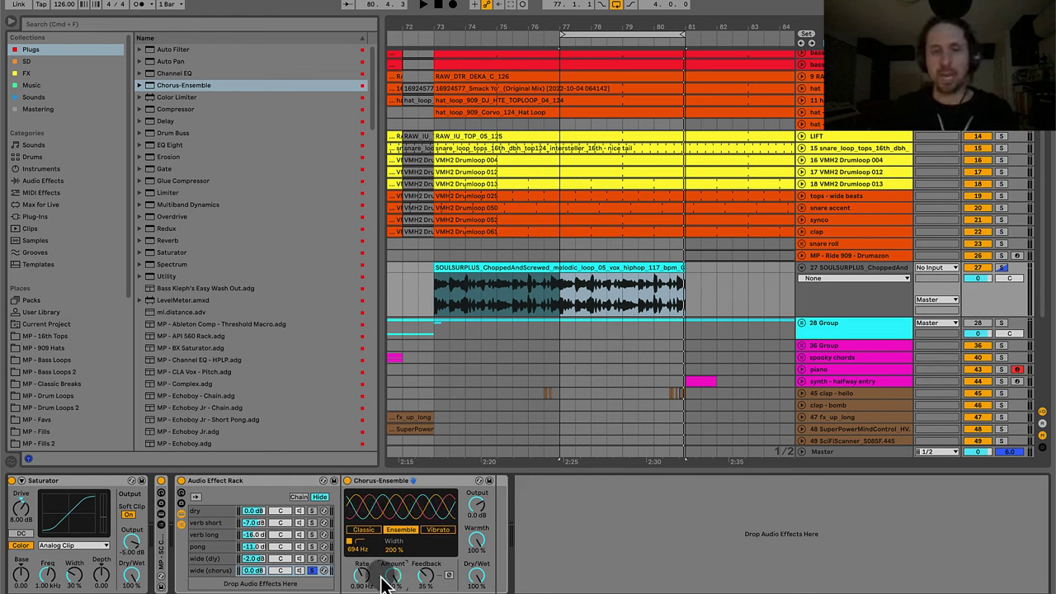
drag(366, 579, 364, 582)
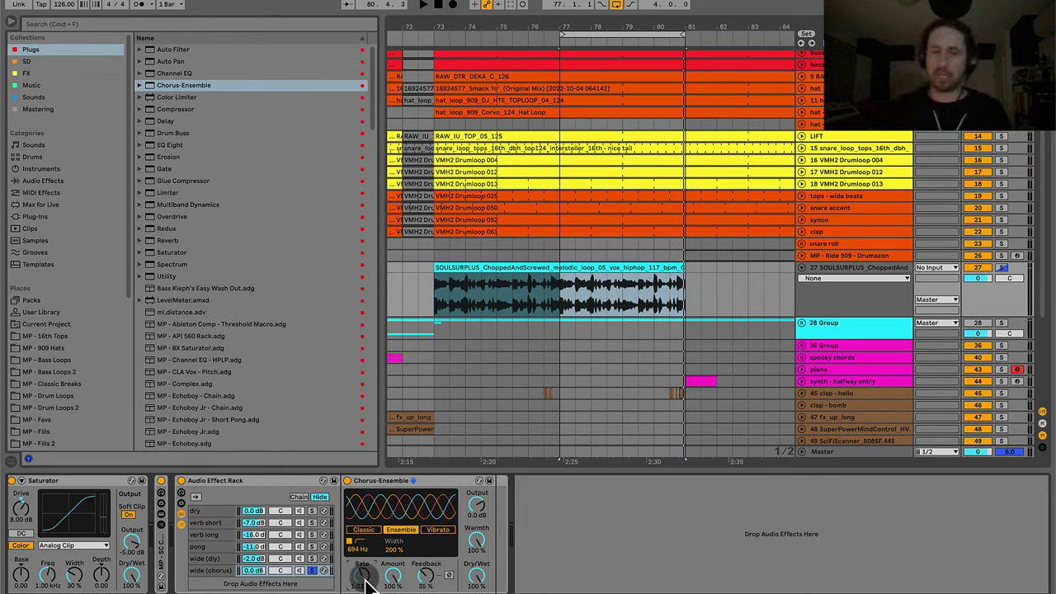
key(space)
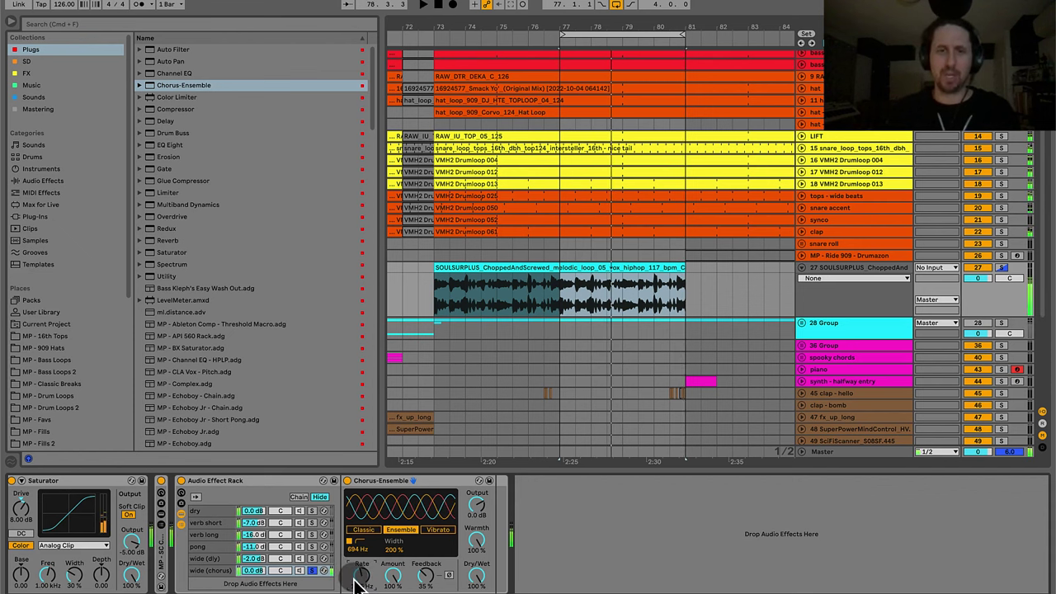
drag(361, 575, 382, 584)
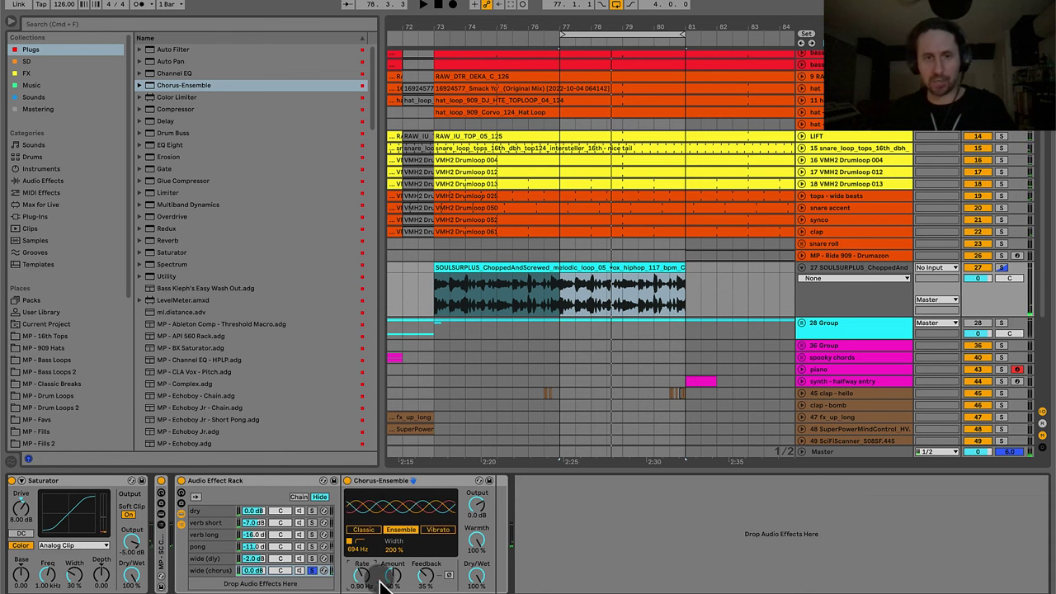
key(space)
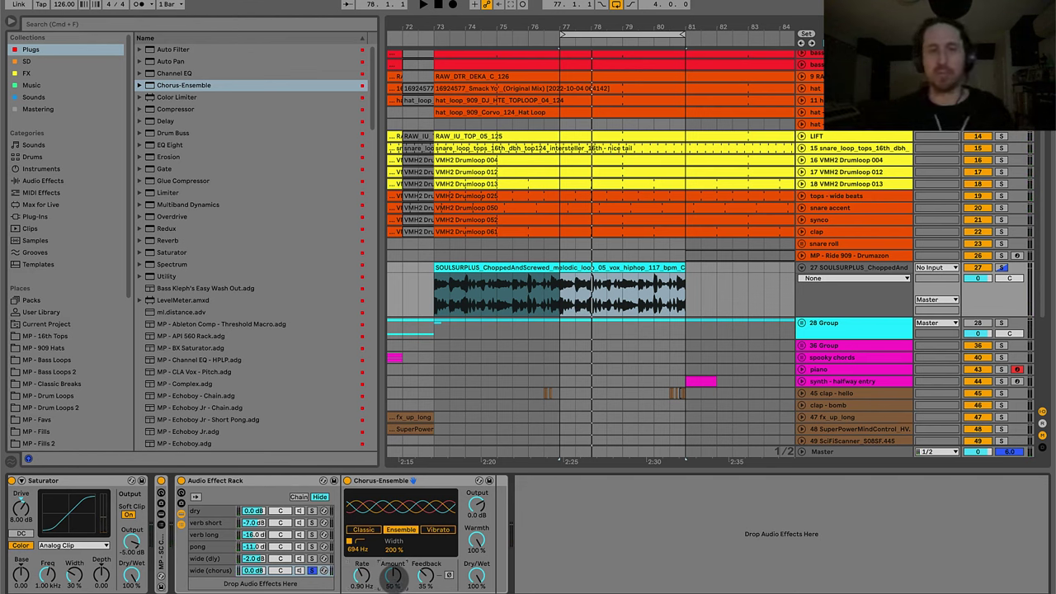
key(space)
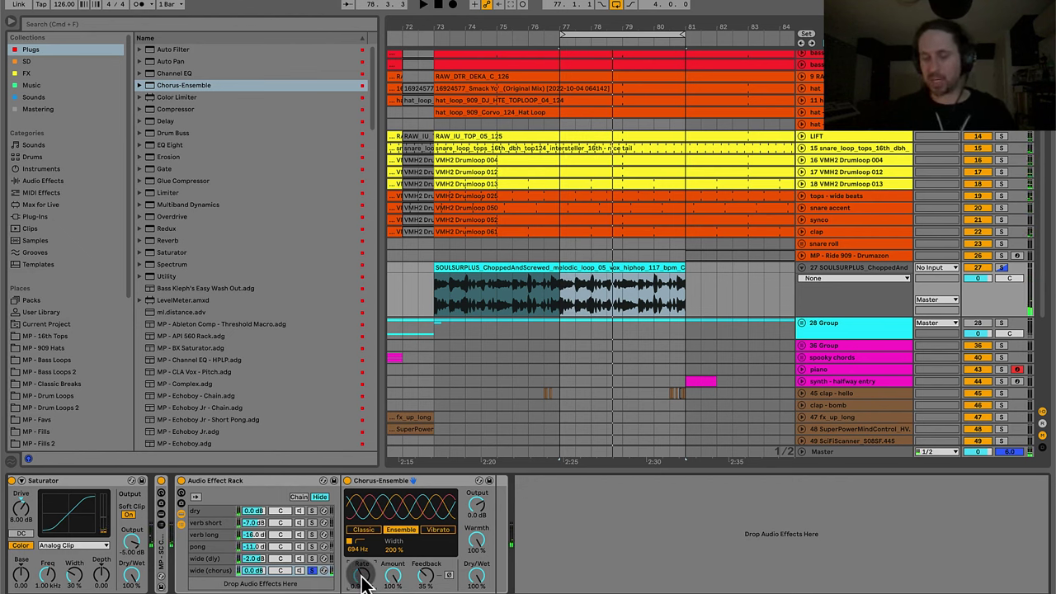
key(space)
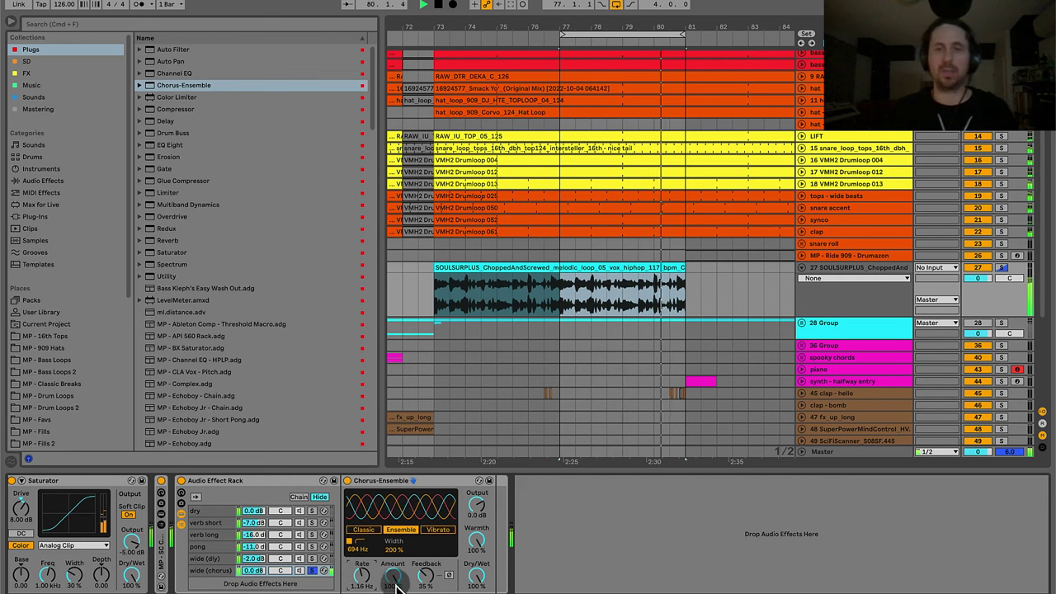
drag(398, 580, 398, 593)
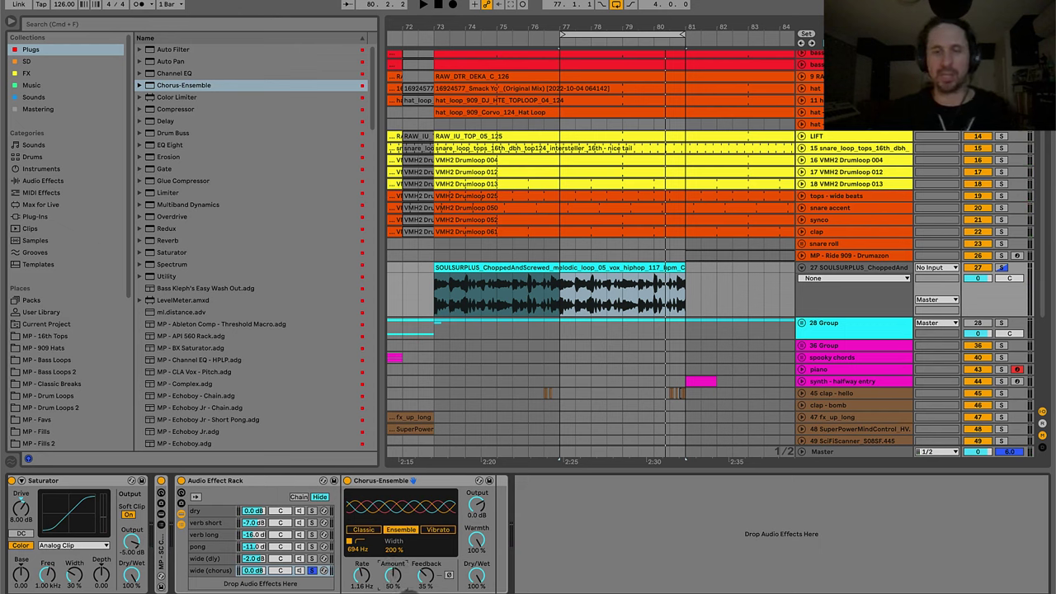
drag(399, 592, 396, 573)
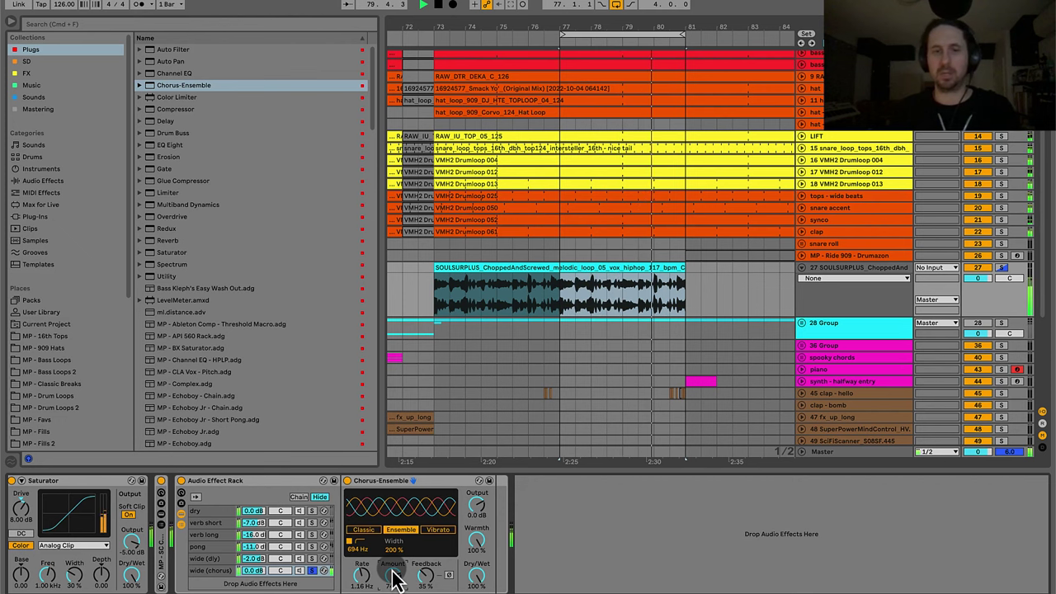
Unsolo the wide (chorus) chain and set its volume to -3 dB while all chains play.
click(312, 570)
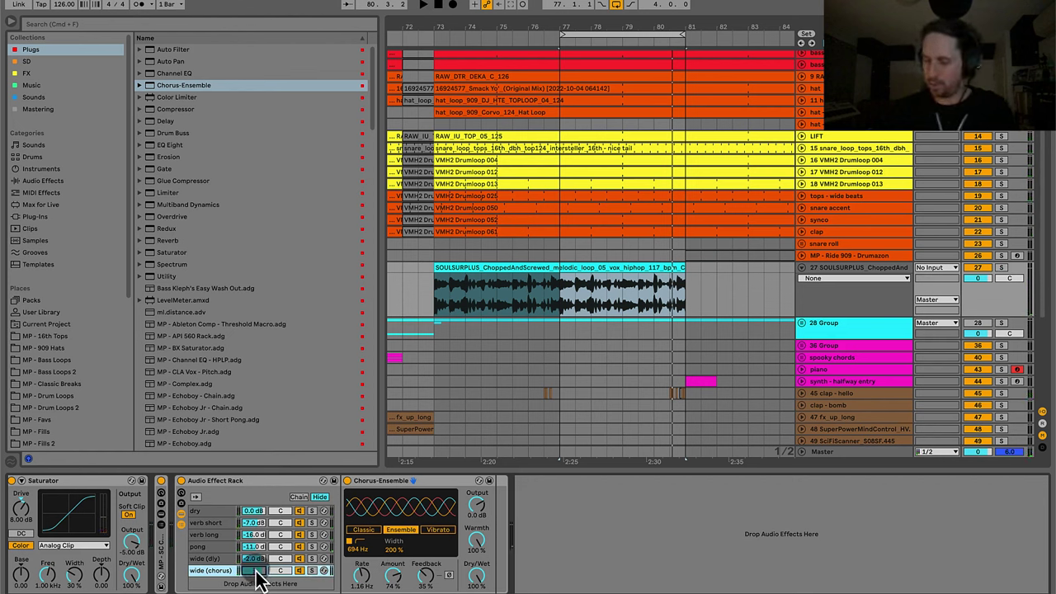
key(space)
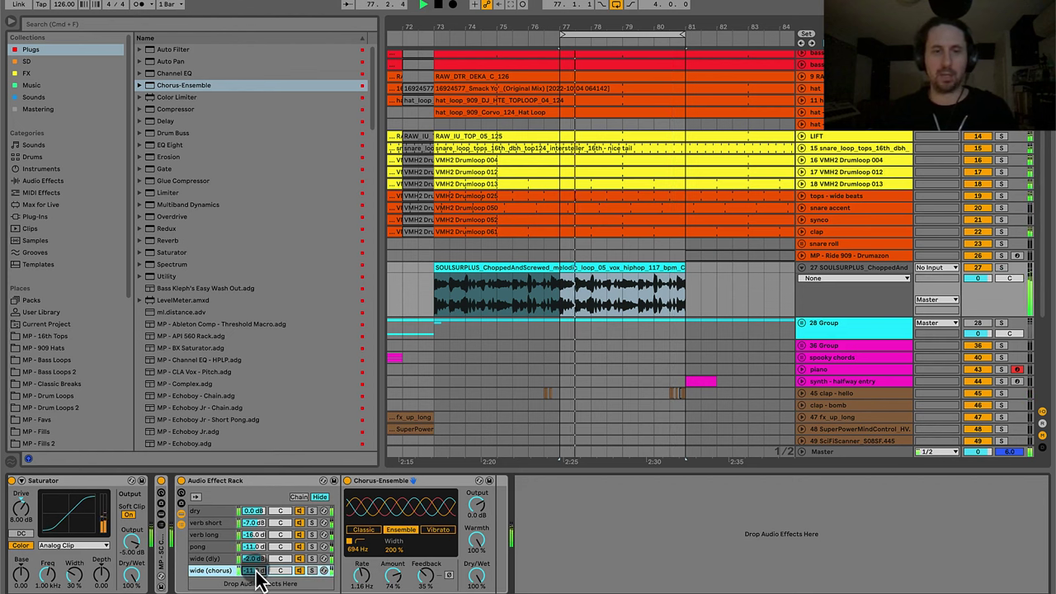
scroll(257, 576, up, 5)
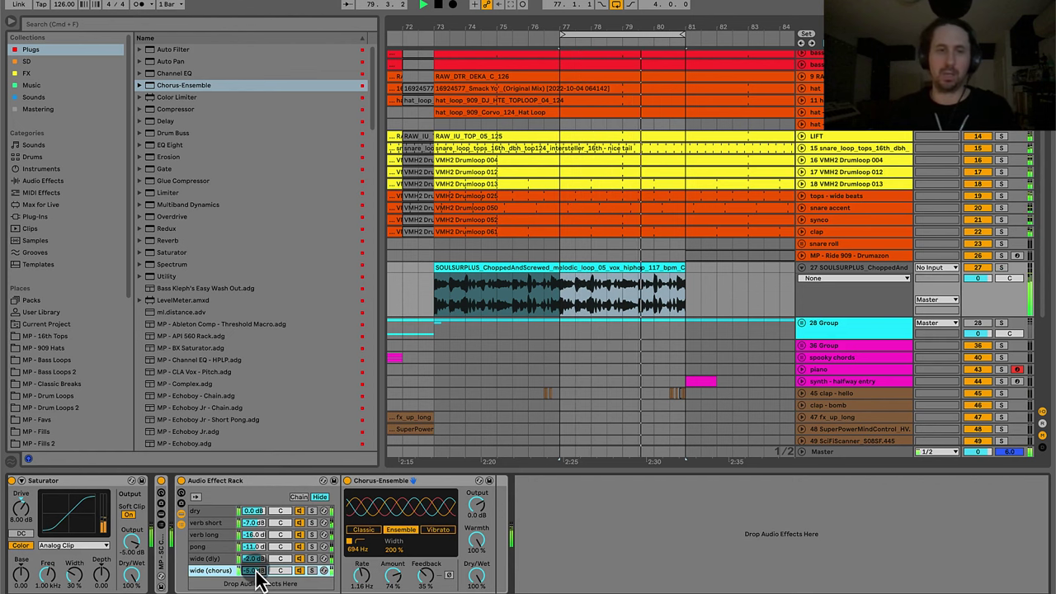
scroll(256, 575, up, 1)
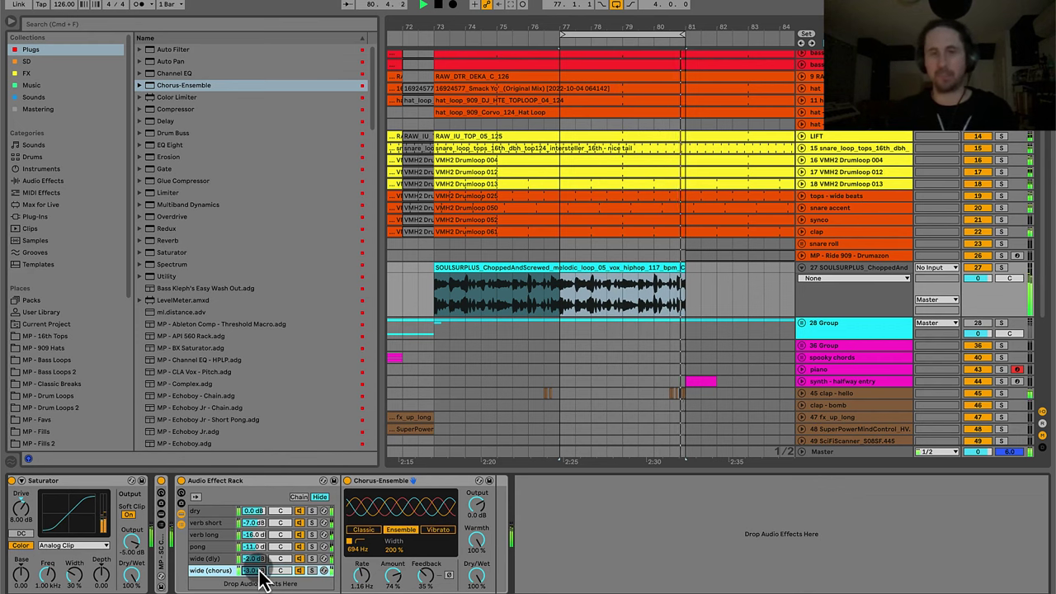
Place a copy of the Chorus-Ensemble directly on the track's device chain, before the Limiter.
click(259, 481)
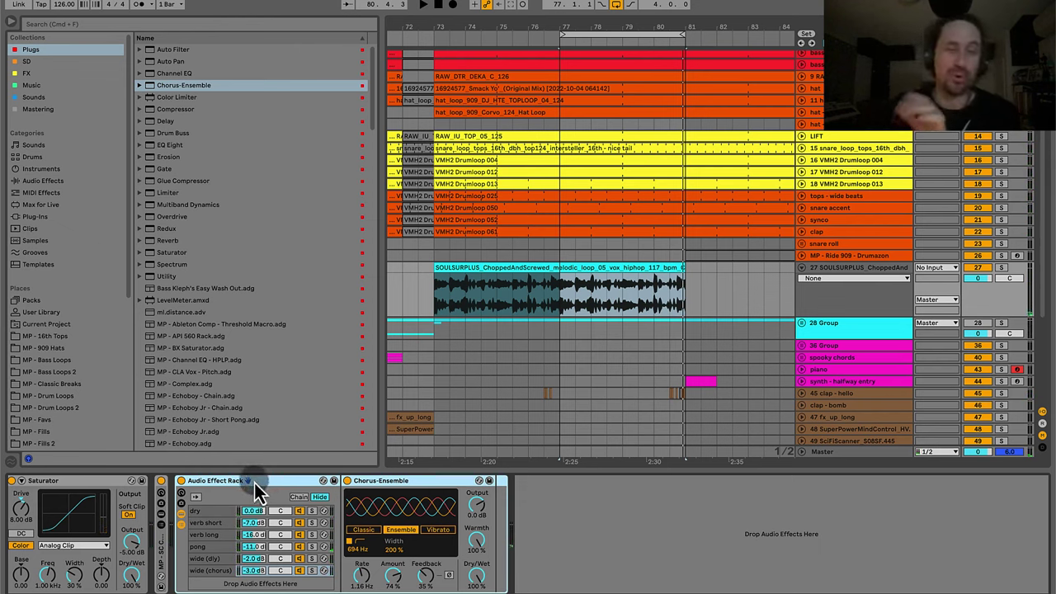
scroll(242, 528, left, 5)
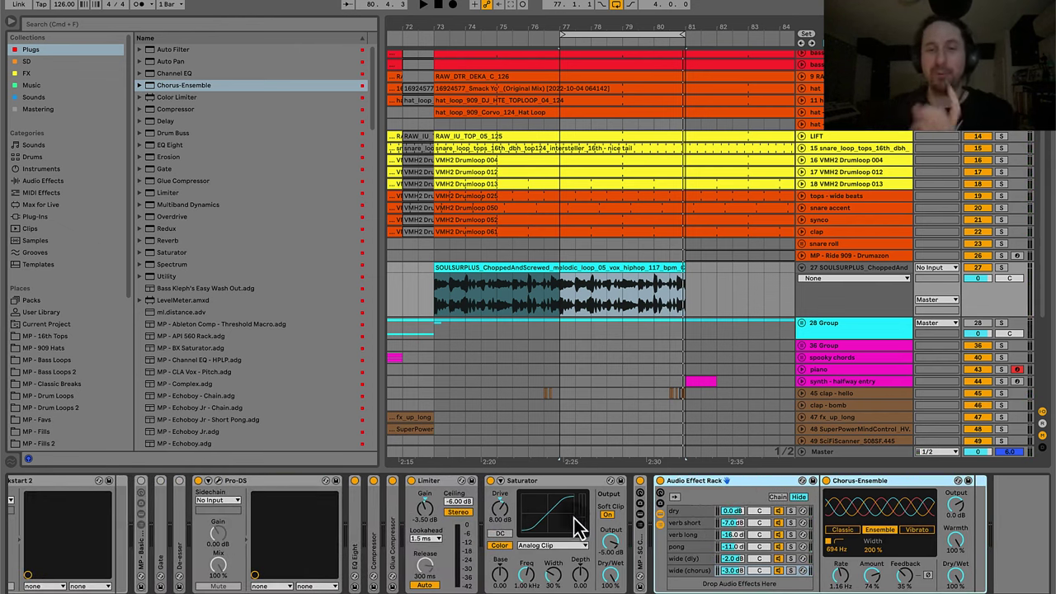
scroll(710, 488, right, 3)
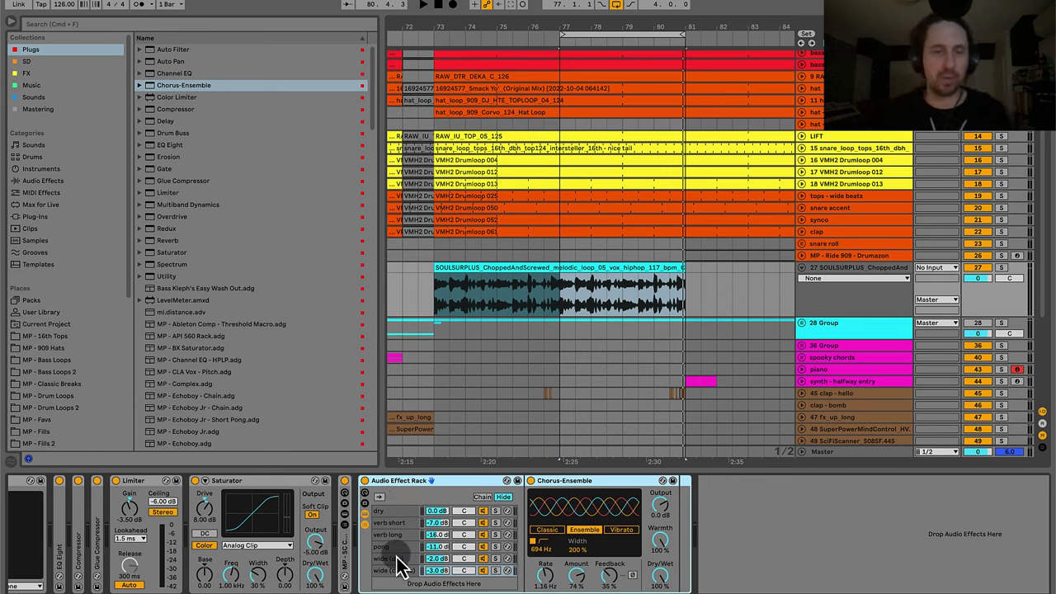
scroll(396, 568, left, 3)
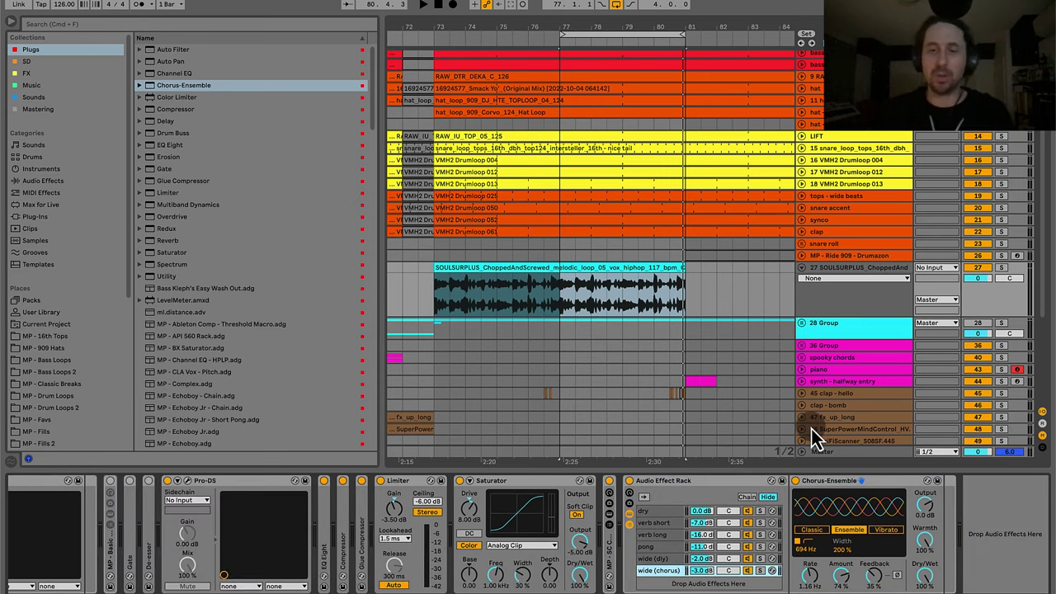
click(840, 483)
drag(374, 495, 380, 493)
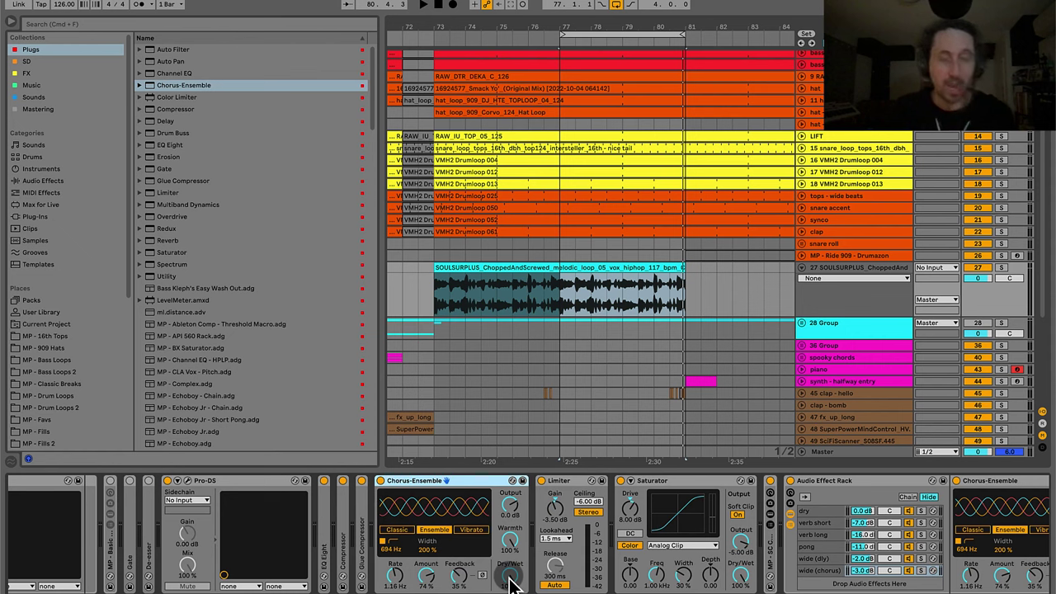
Set the copied chorus's dry/wet to 35% and compare the loop with that device off and on.
drag(511, 584, 511, 576)
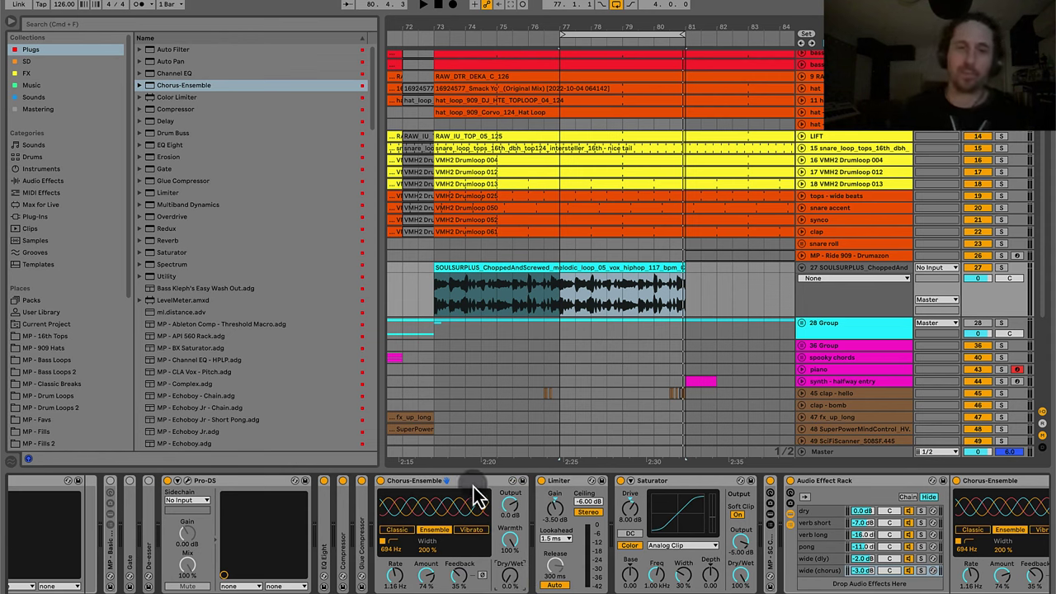
key(space)
drag(511, 582, 512, 576)
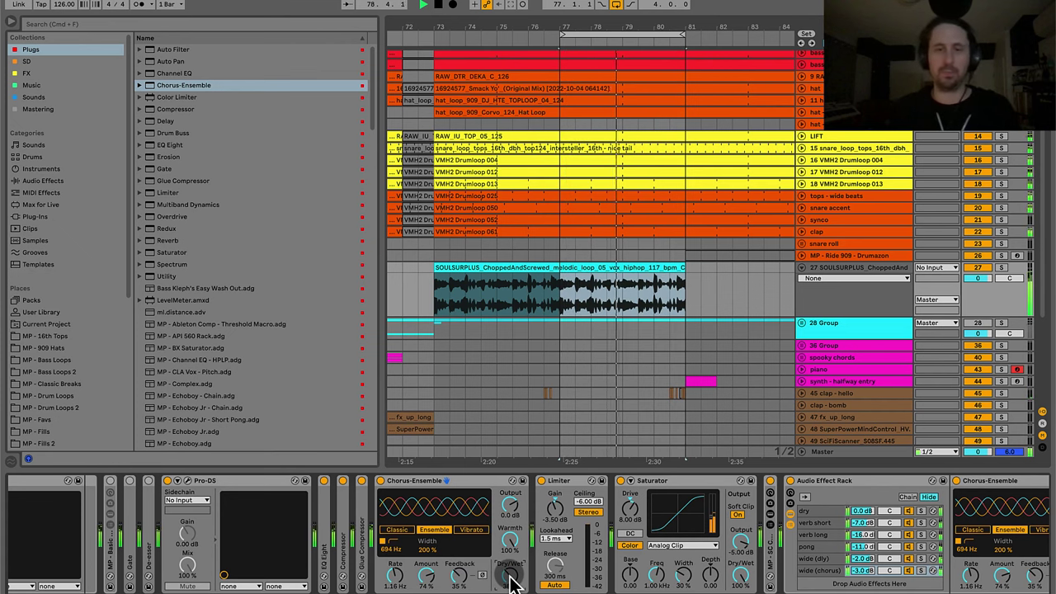
click(482, 496)
key(super+0)
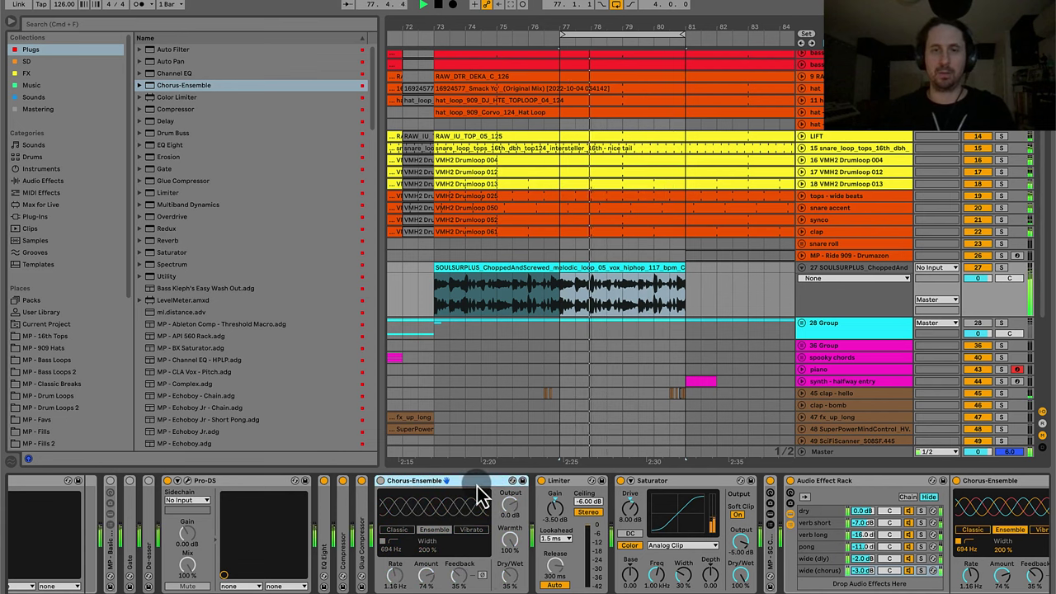
key(super+0)
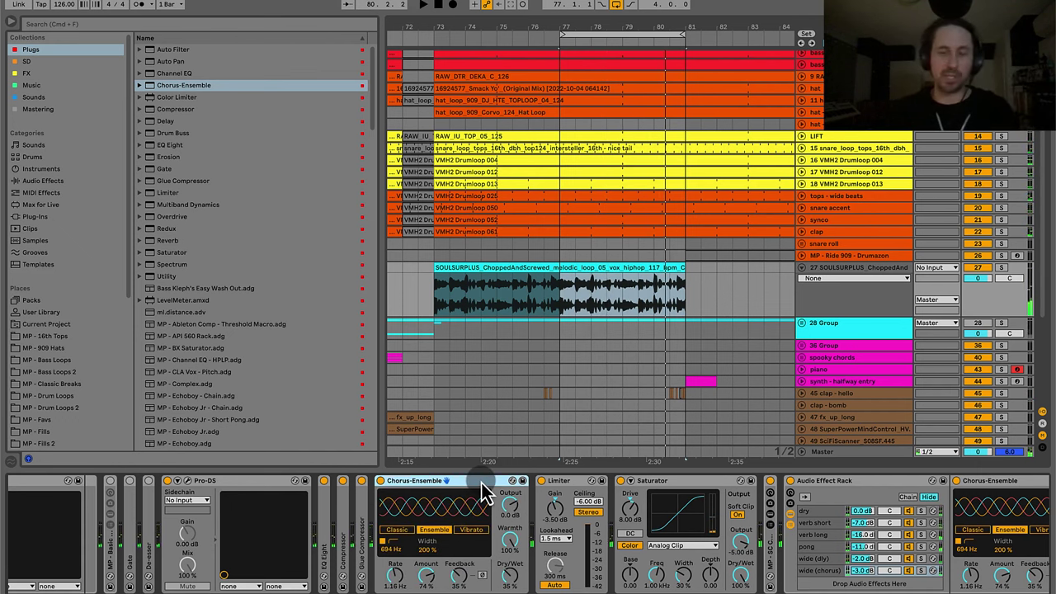
Move the copied chorus from before the Limiter into the wide (chorus) chain and delete that copy.
scroll(487, 537, right, 3)
scroll(495, 545, right, 2)
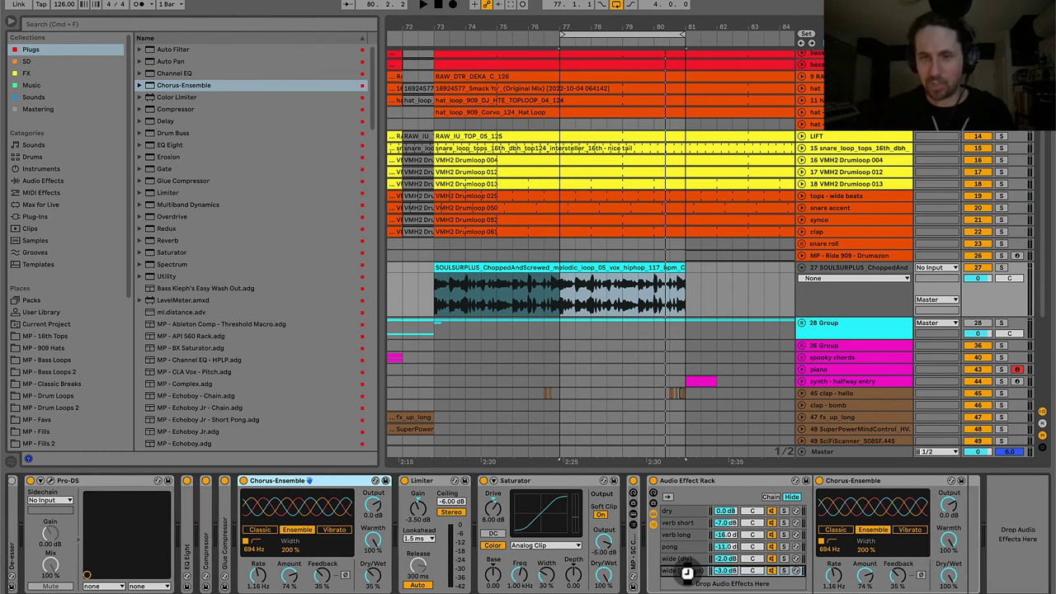
drag(687, 571, 685, 570)
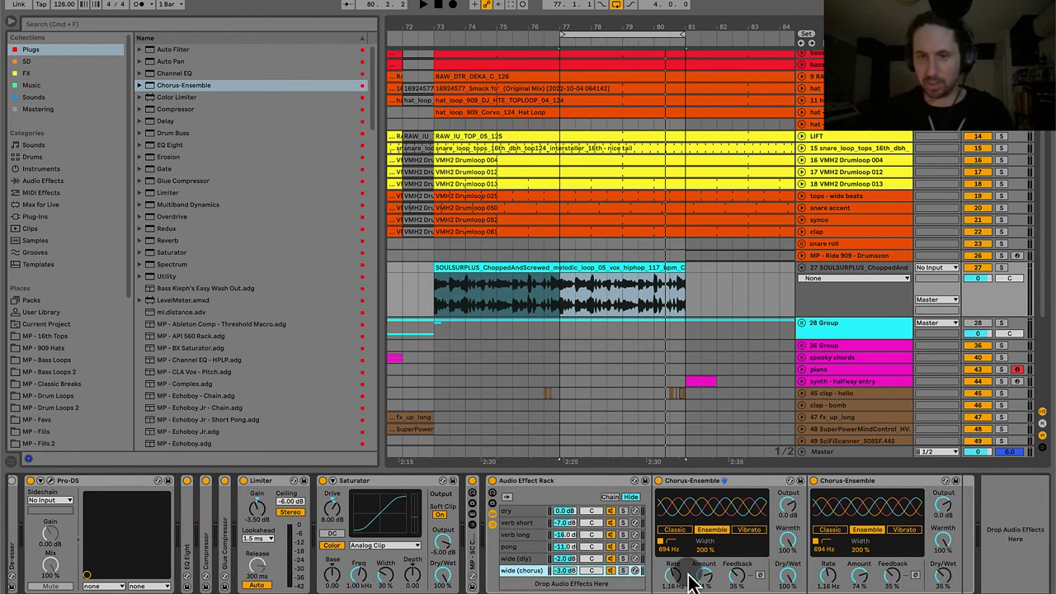
click(847, 483)
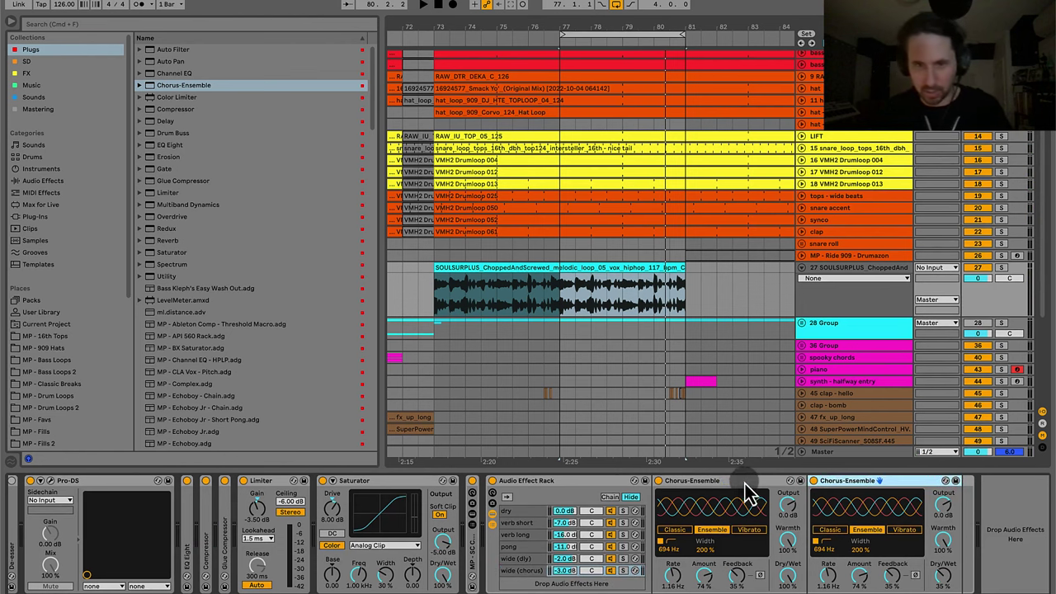
key(Delete)
Play the vocal loop and extend the arrangement loop back to bar 73 so it spans eight bars.
click(545, 488)
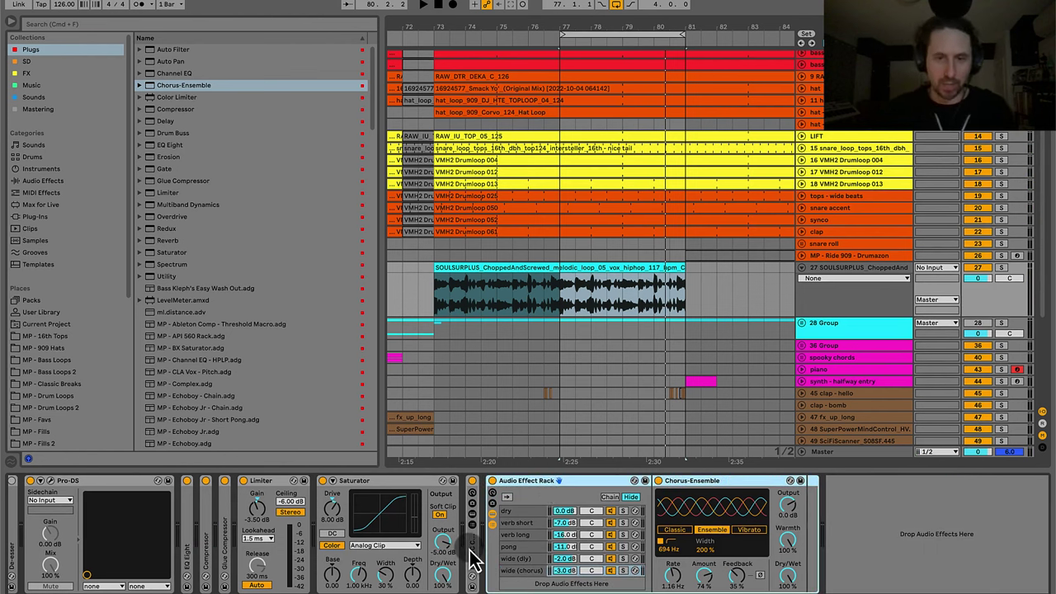
scroll(470, 562, left, 2)
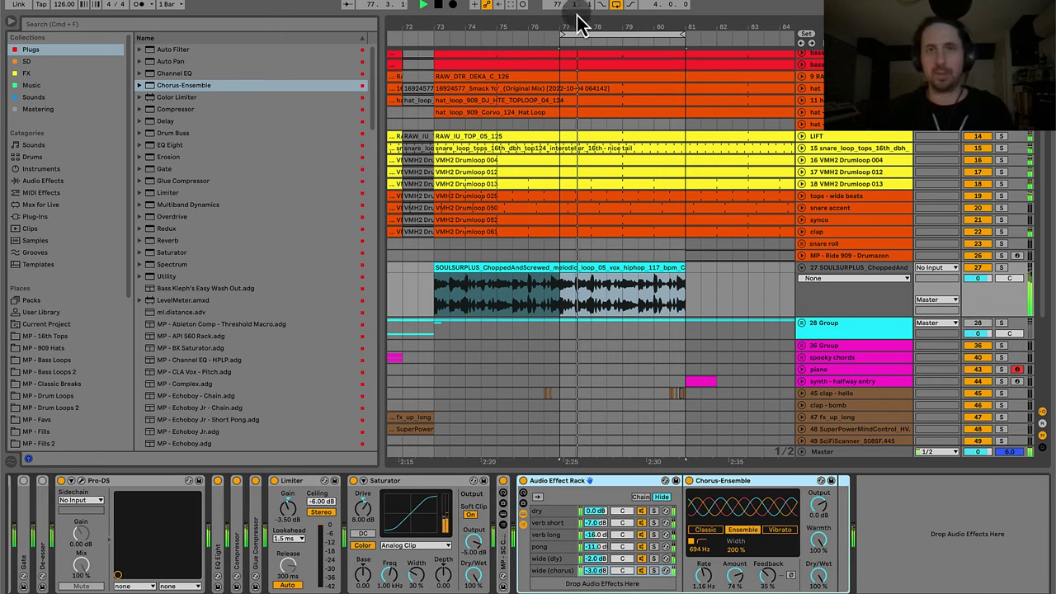
drag(567, 35, 432, 31)
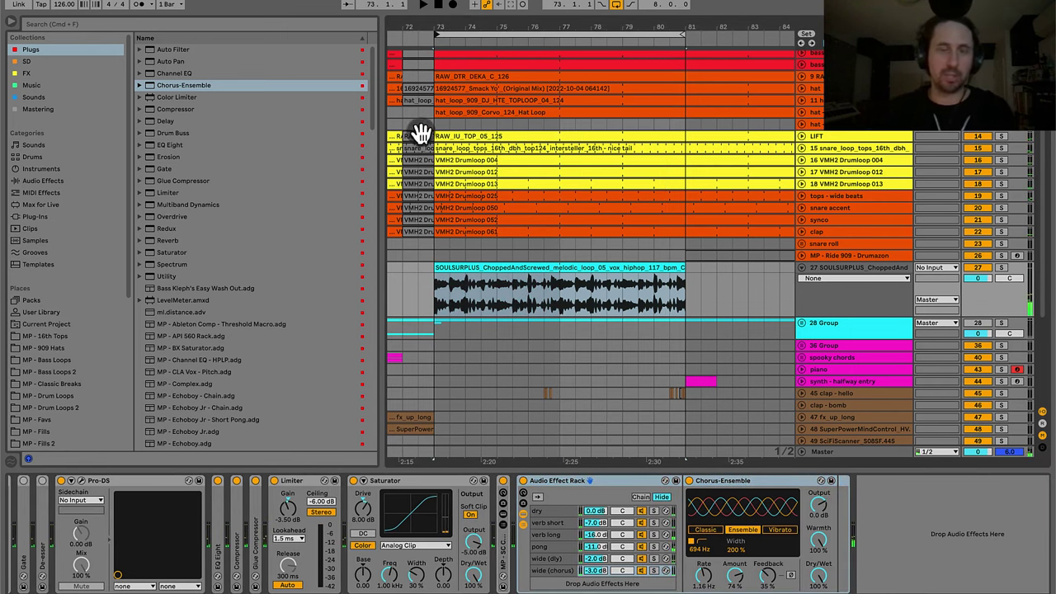
Switch to the Google Docs notes, delete the Echoboy (Jr) item under Delay, and review the Width section.
key(super+Tab)
click(531, 399)
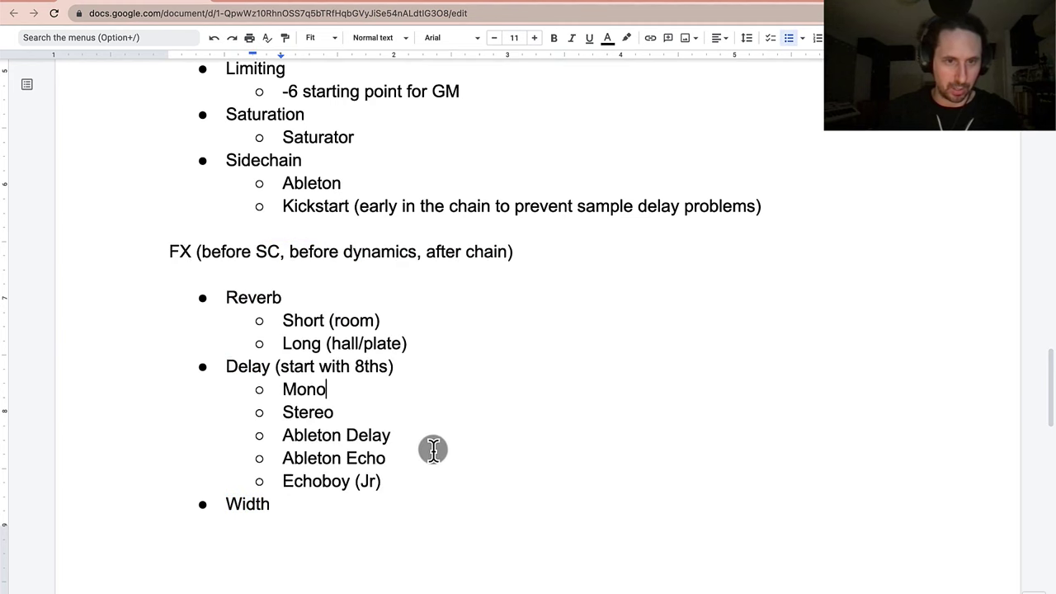
scroll(433, 450, up, 1)
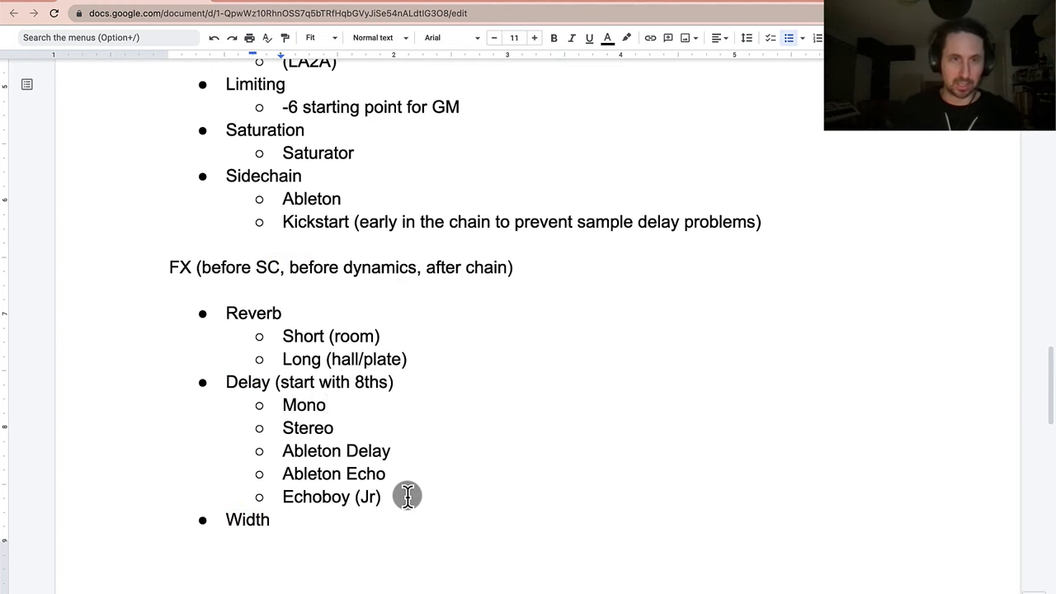
key(BackSpace)
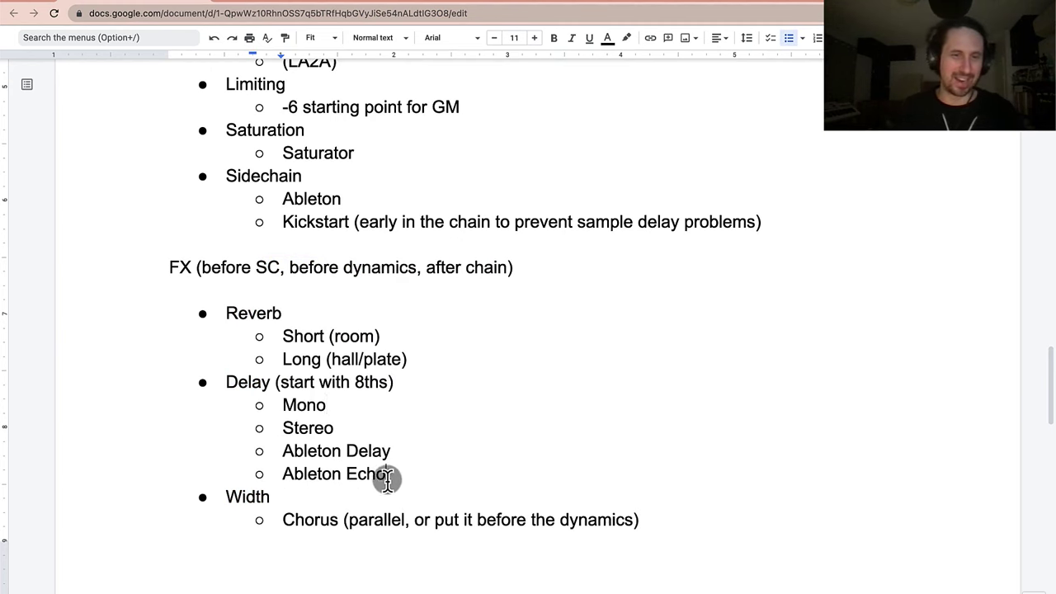
scroll(405, 462, down, 5)
scroll(412, 450, up, 2)
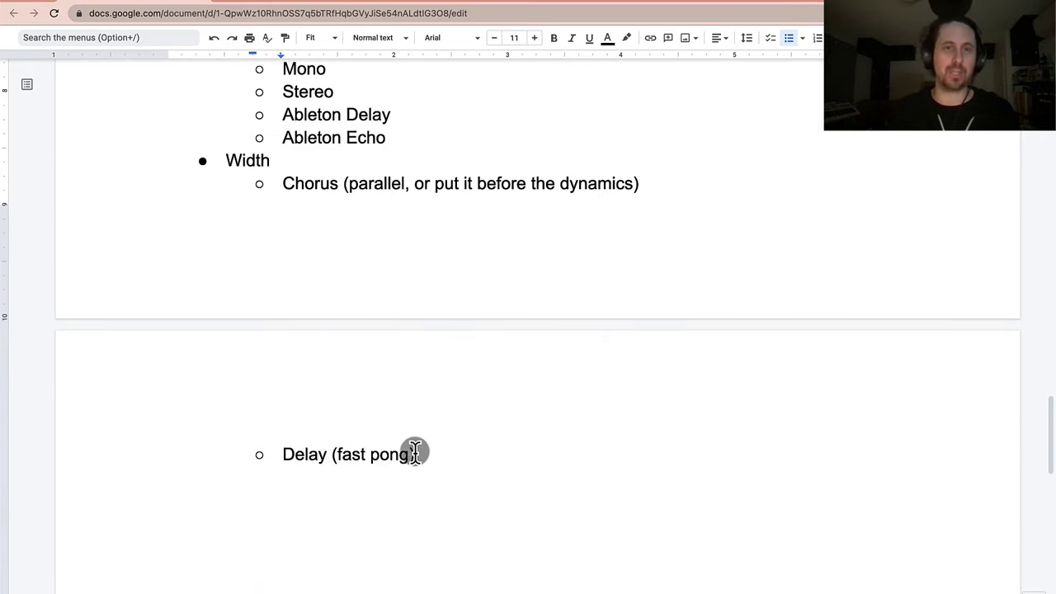
scroll(438, 220, up, 5)
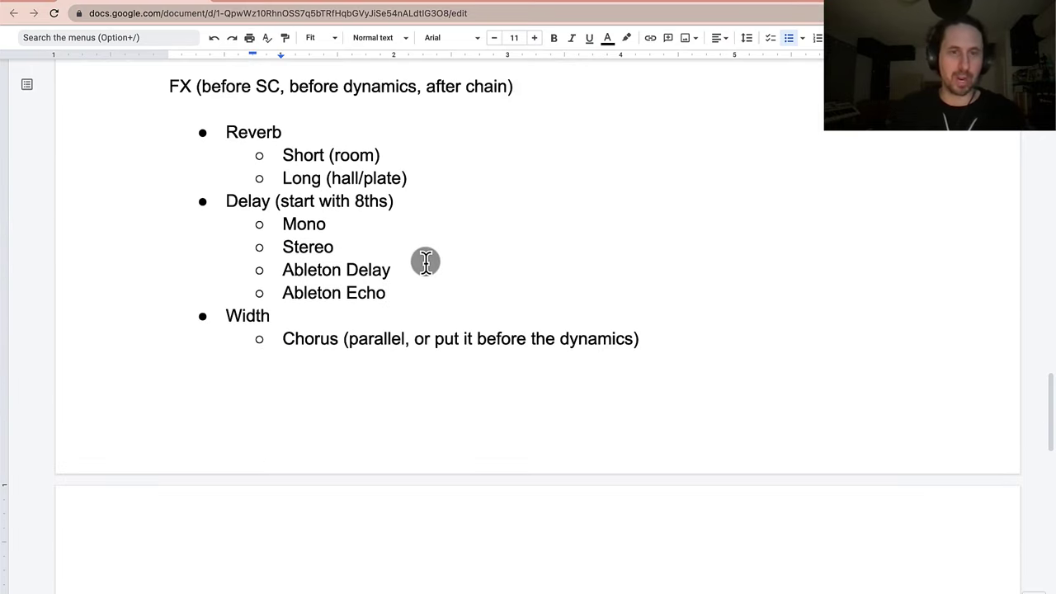
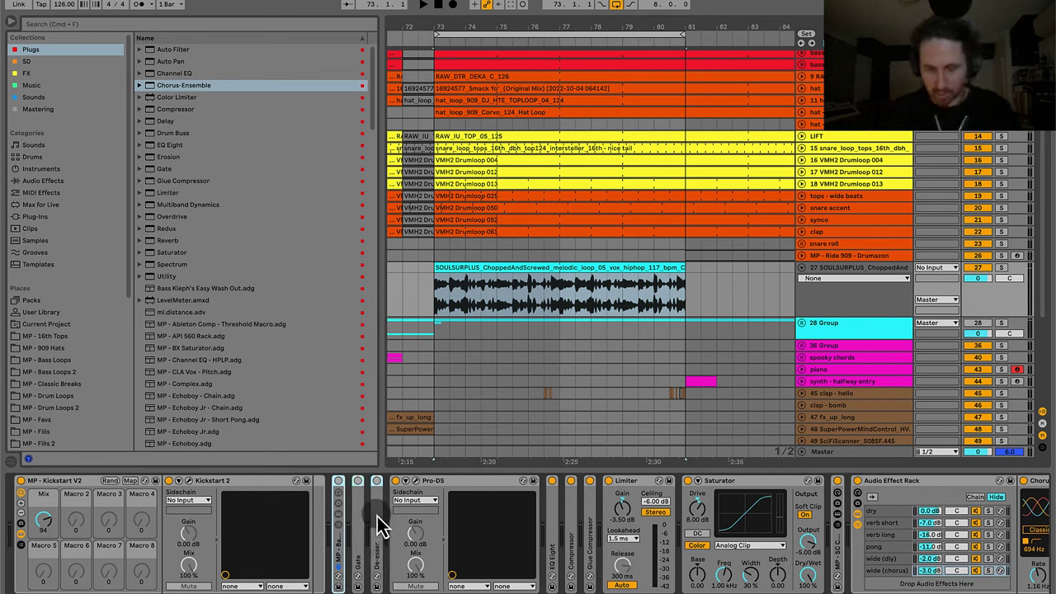
Delete the collapsed rack and the Gate between Kickstart 2 and the De-esser, keeping the De-esser.
key(Delete)
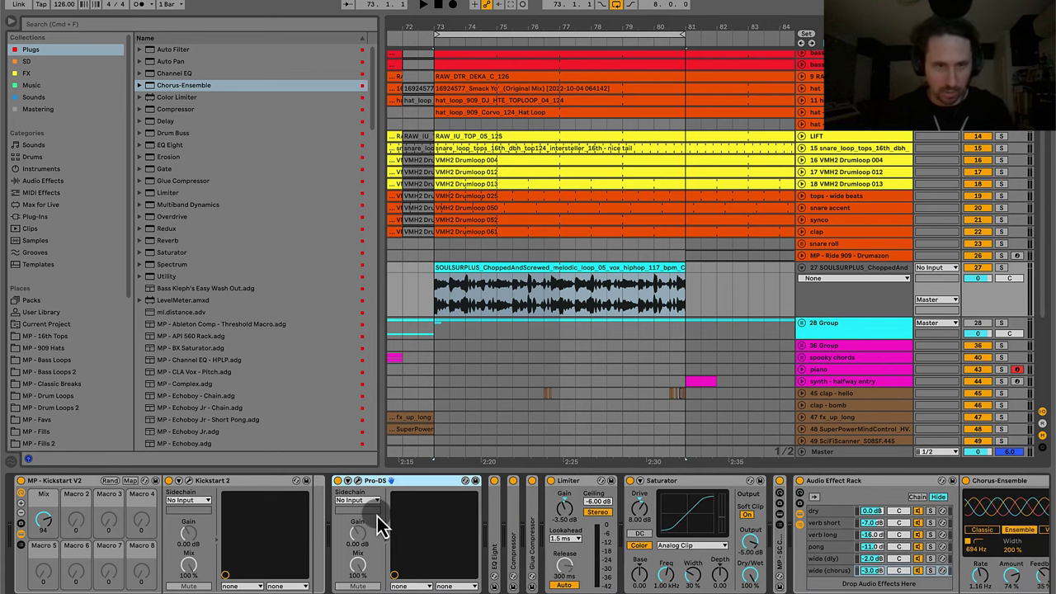
key(super+z)
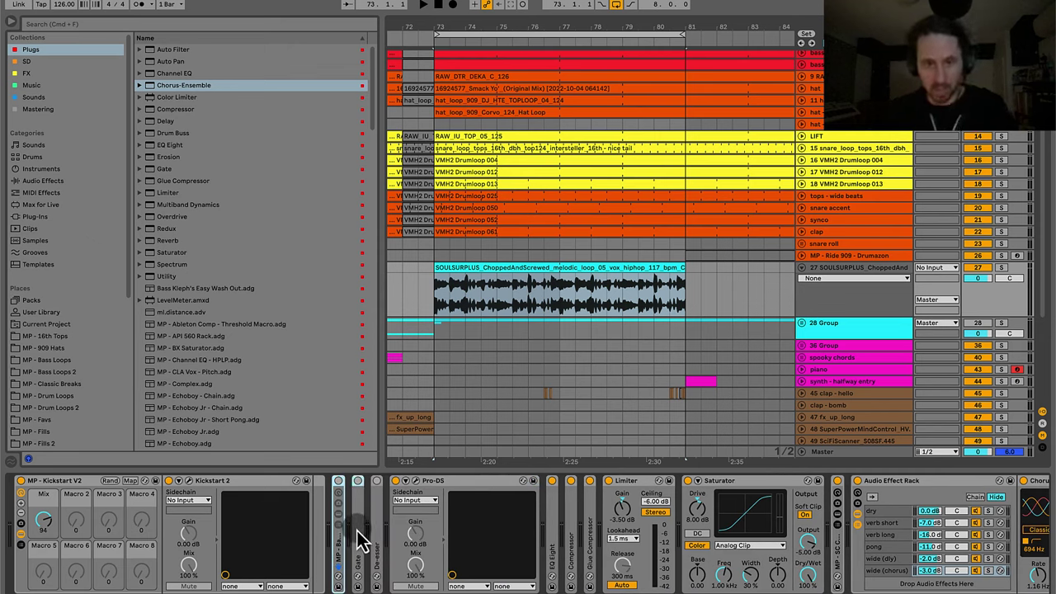
key(Delete)
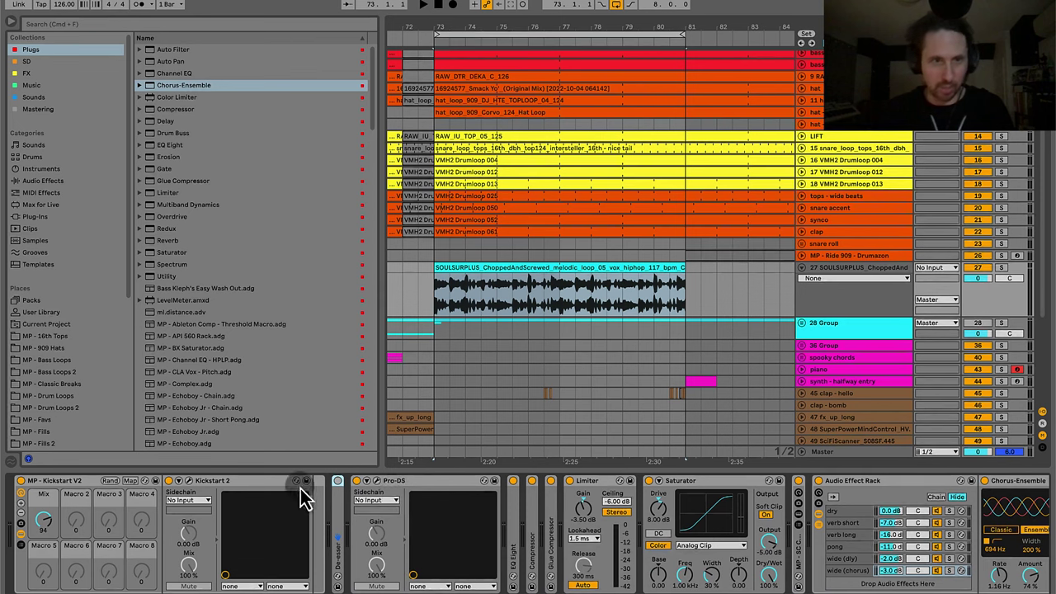
Expand all devices in the vocal track's chain and delete the inactive De-esser.
click(394, 483)
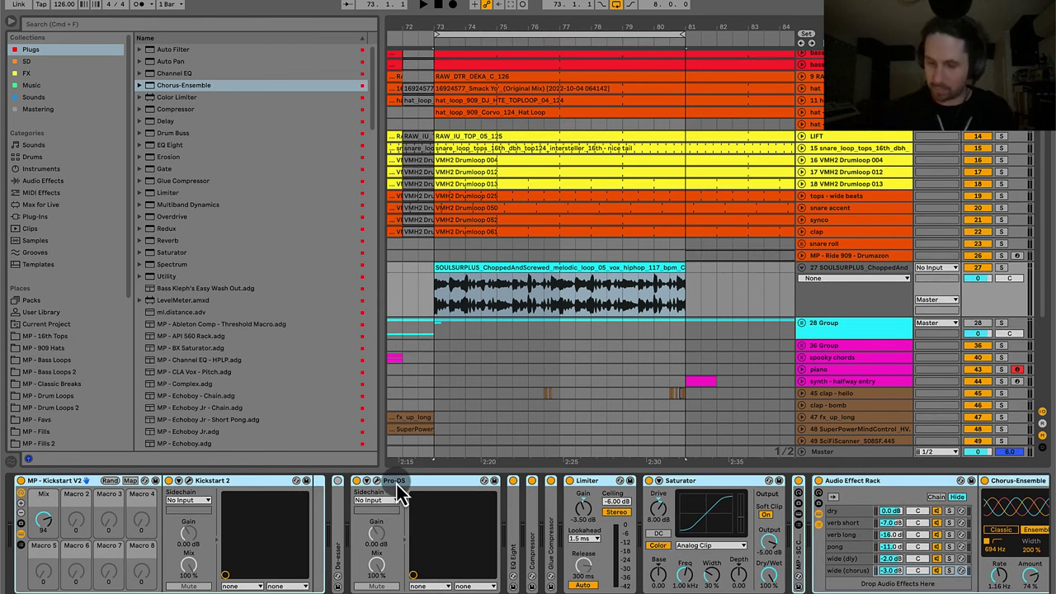
alt+double_click(397, 484)
alt+double_click(396, 488)
click(44, 483)
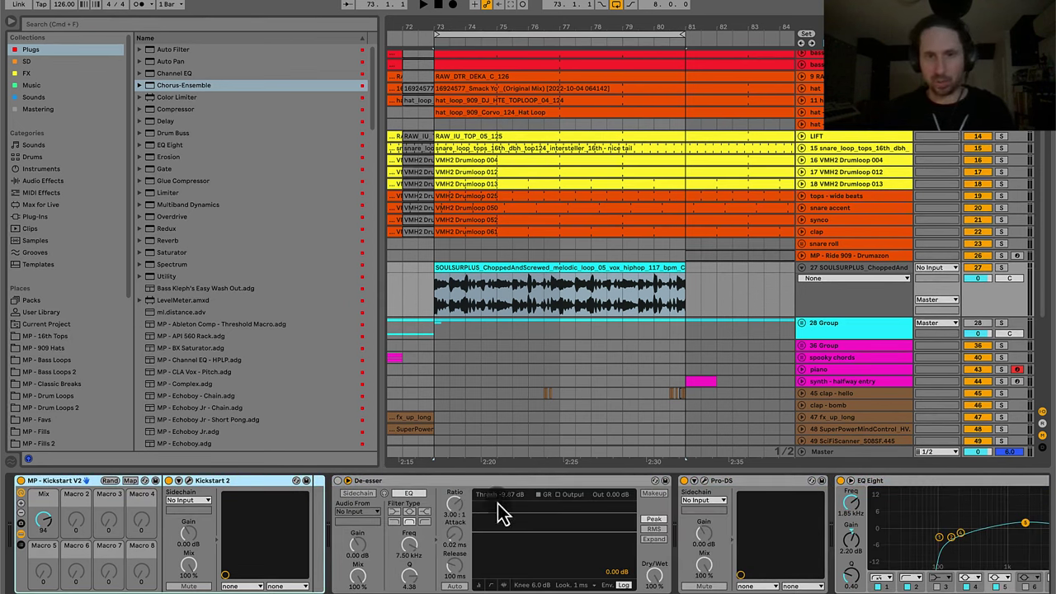
click(390, 480)
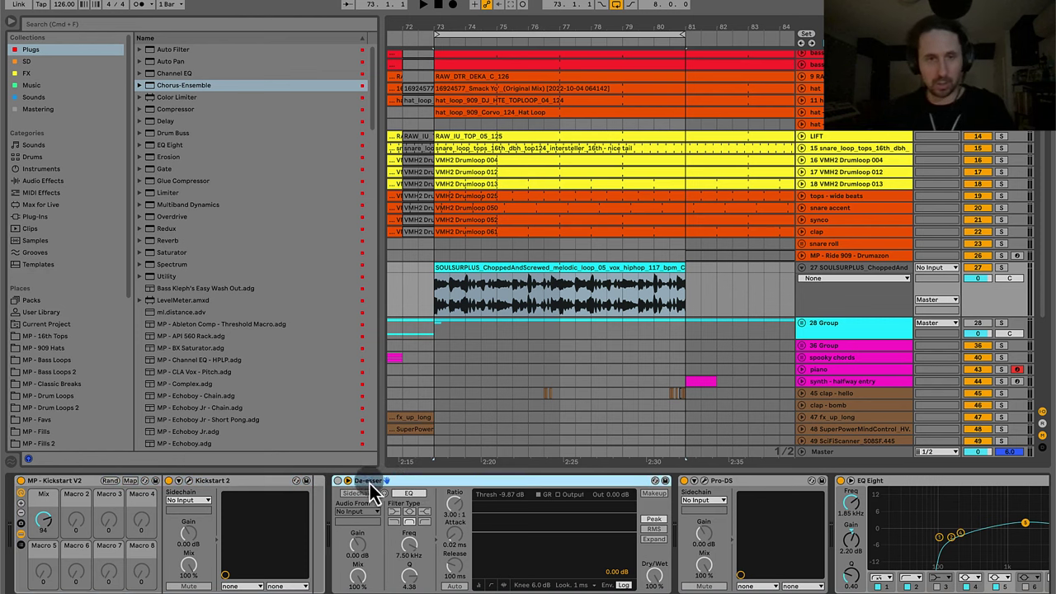
key(Delete)
Play the loop to compare the whole device chain off and on, checking the devices through to the Audio Effect Rack.
click(75, 484)
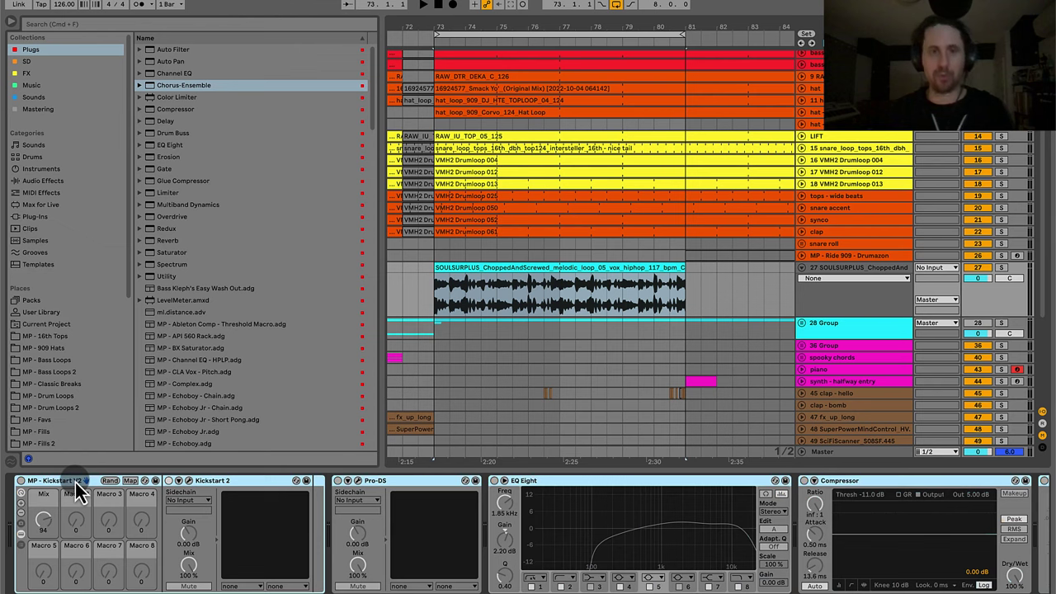
key(space)
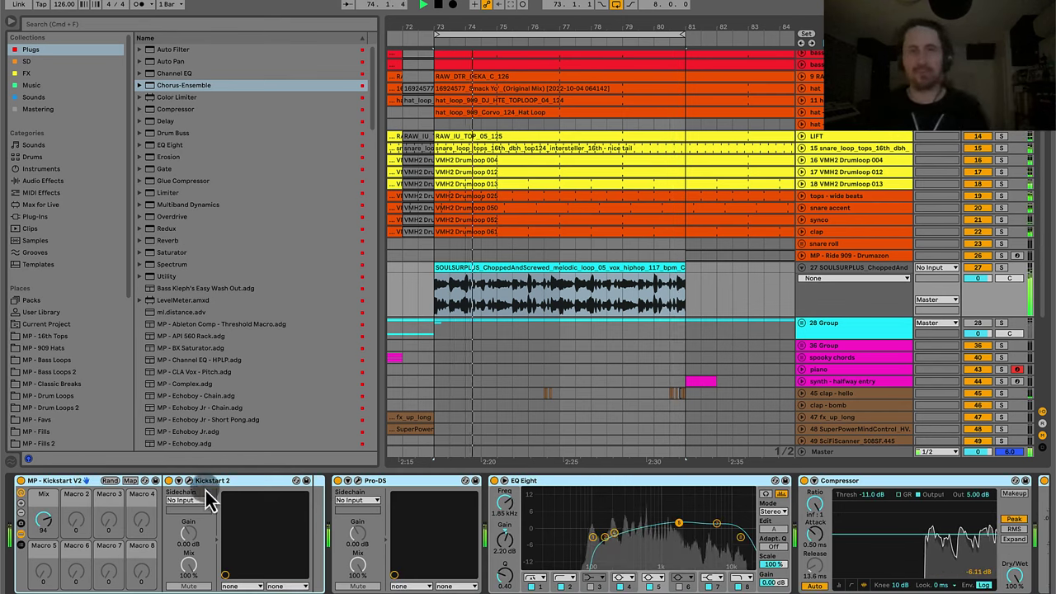
scroll(531, 547, right, 15)
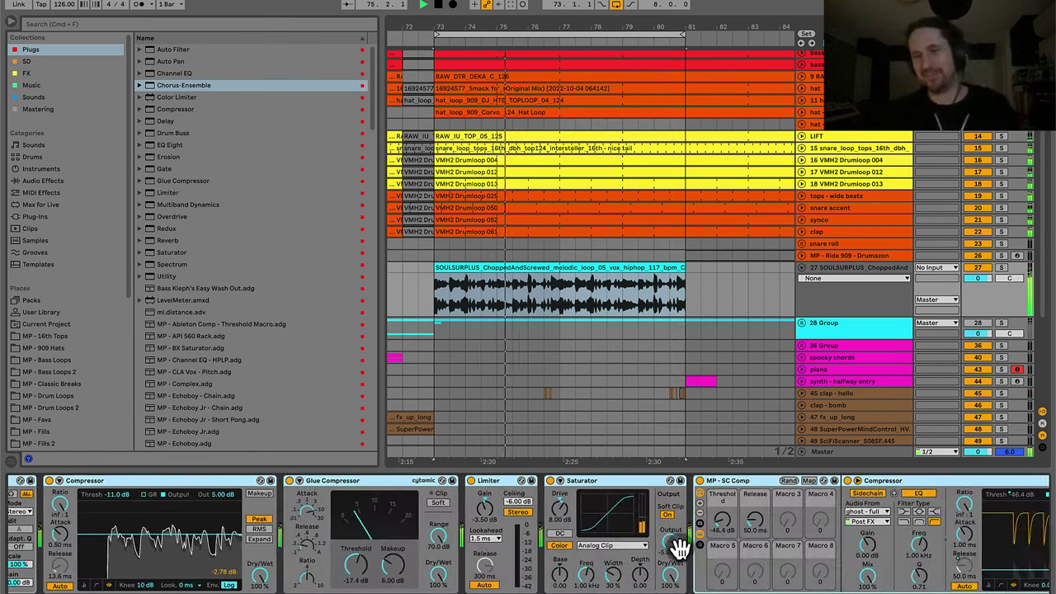
scroll(678, 549, right, 20)
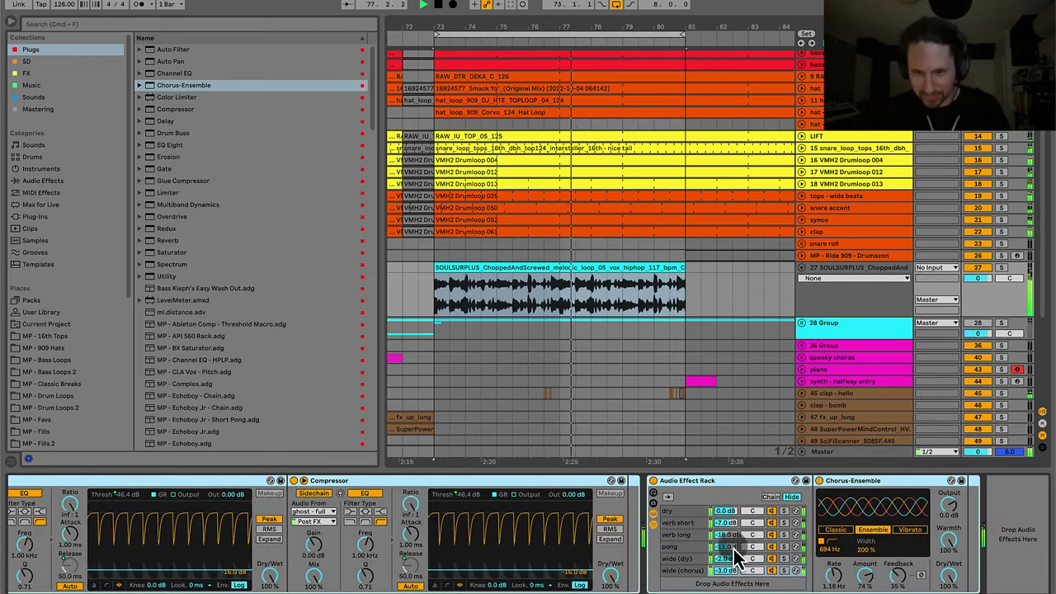
Turn off the wide (dly) and wide (chorus) chains in the Audio Effect Rack and check the two reverb chains.
click(704, 480)
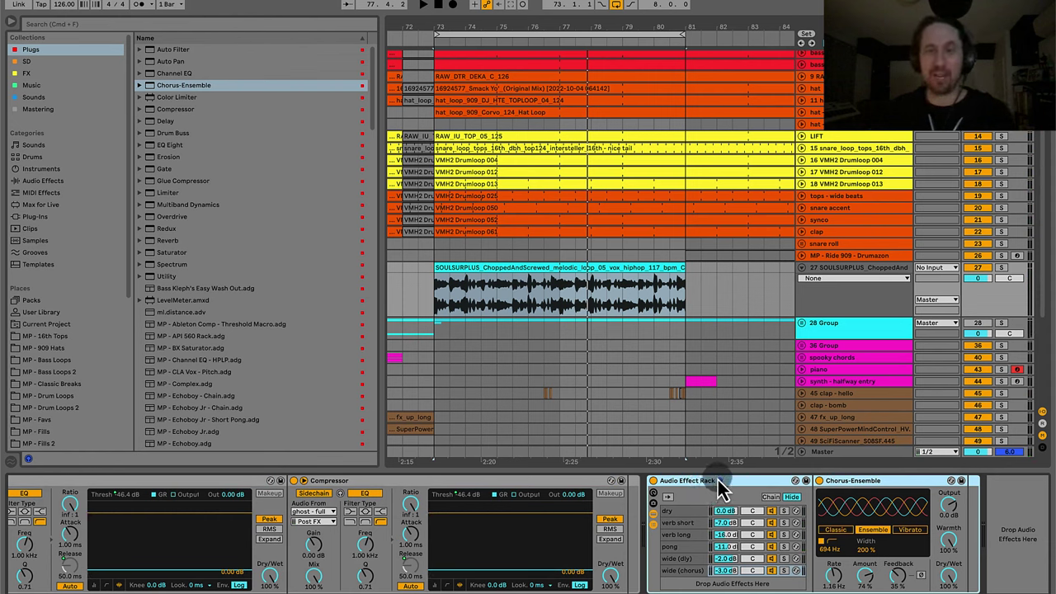
click(688, 521)
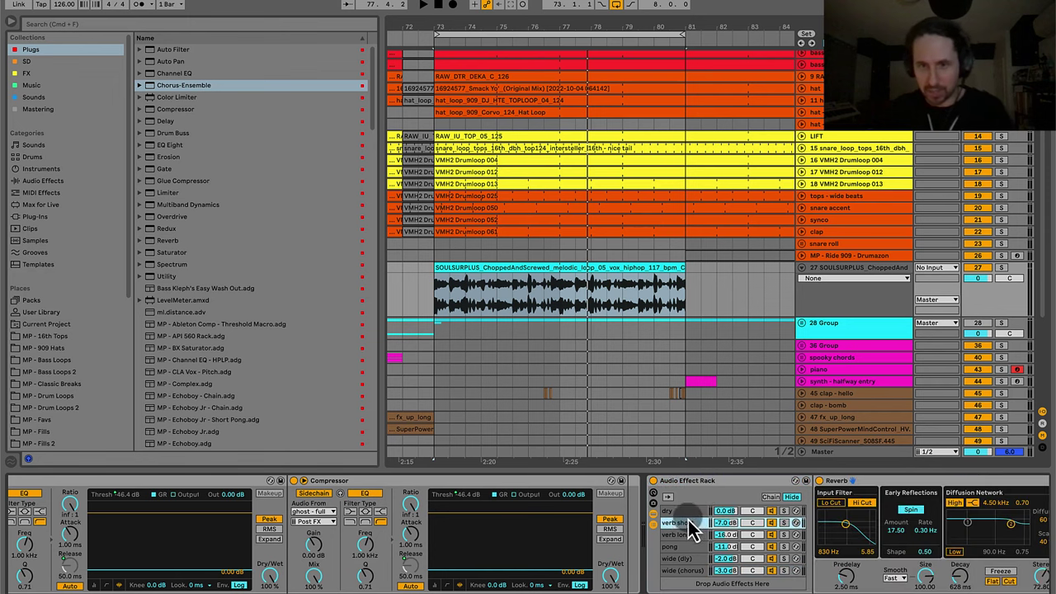
click(687, 535)
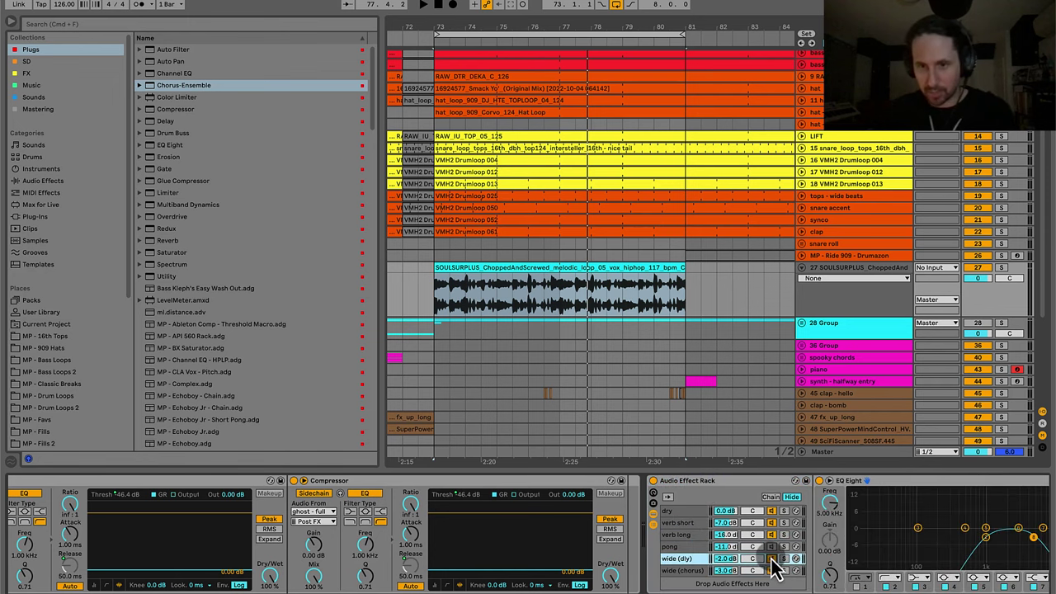
click(772, 572)
click(686, 535)
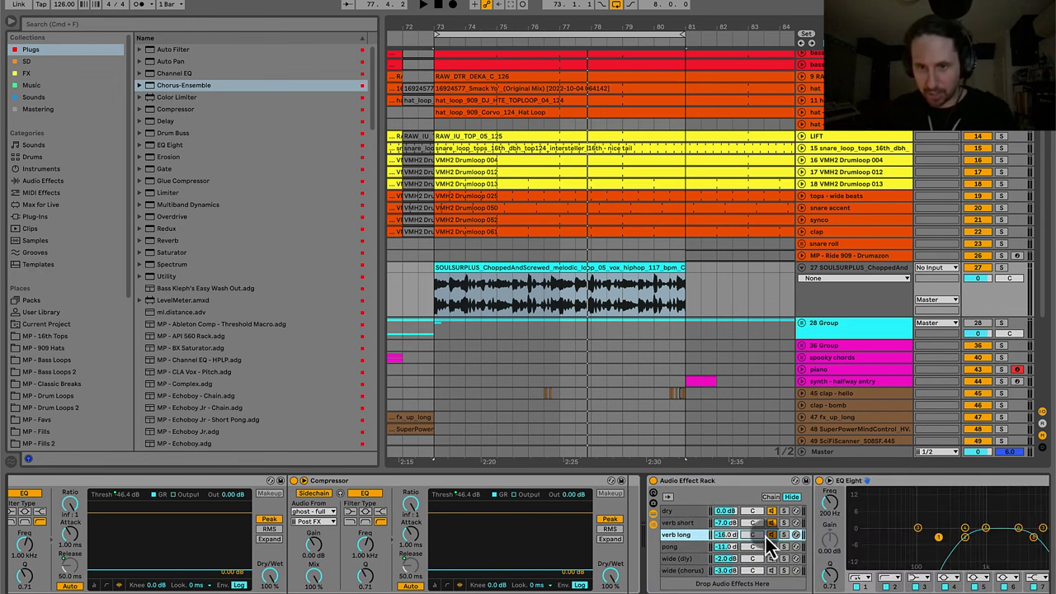
click(678, 522)
Select the whole device chain and compare the playing loop with all devices off and on again.
click(686, 482)
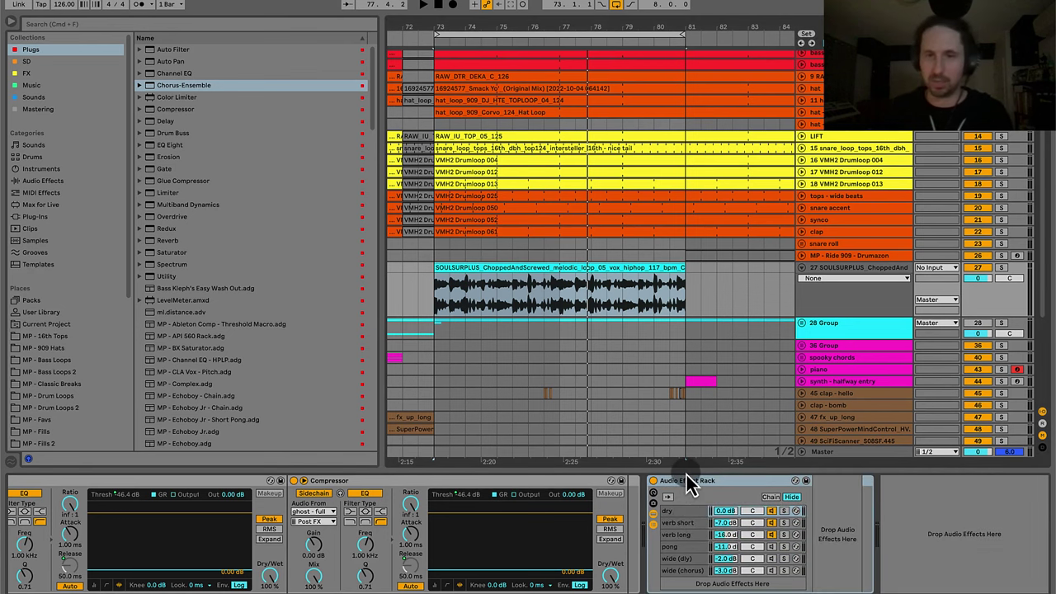
key(Down)
key(space)
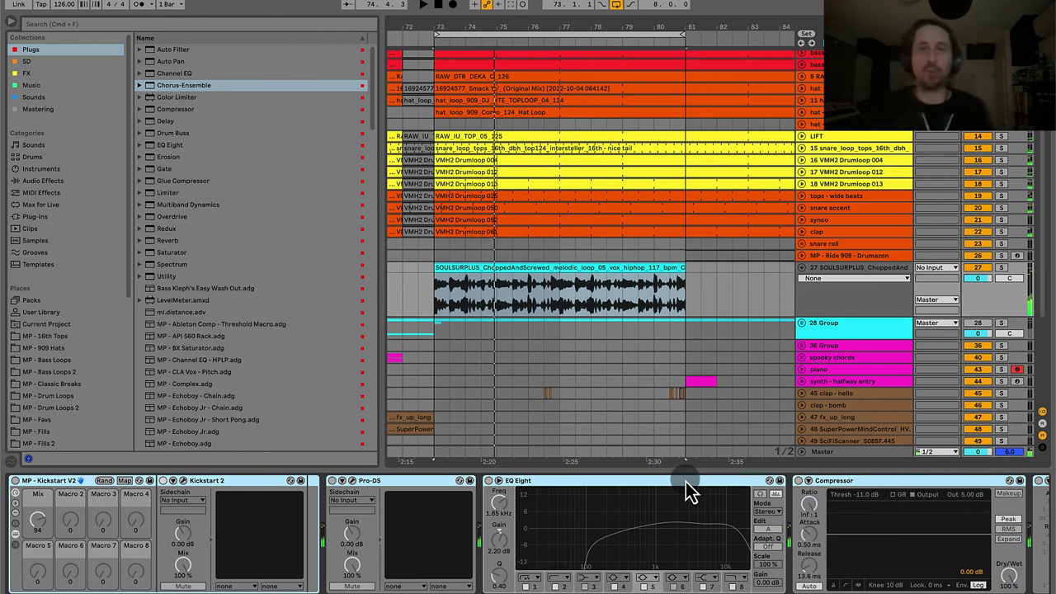
key(space)
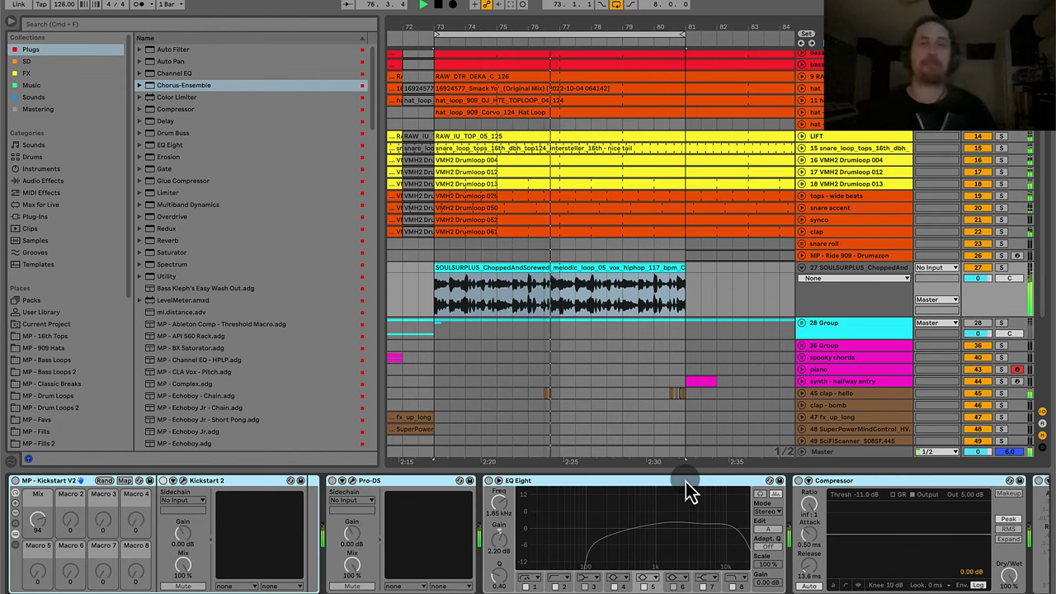
key(0)
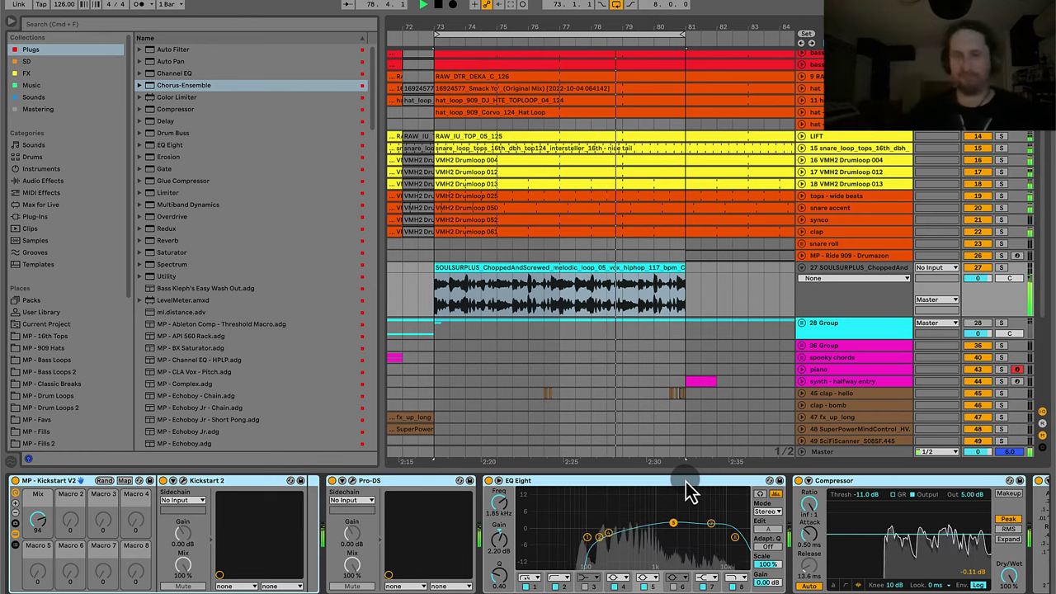
Lower the verb long chain to -18 dB and the verb short chain to -8 dB while the loop plays.
scroll(708, 508, right, 10)
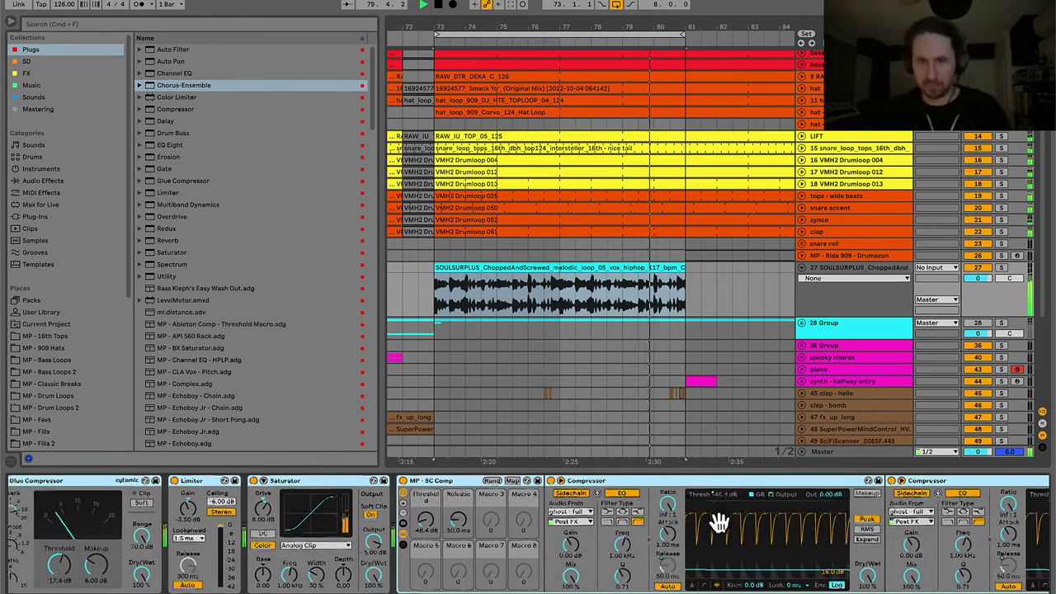
scroll(896, 526, right, 4)
click(782, 534)
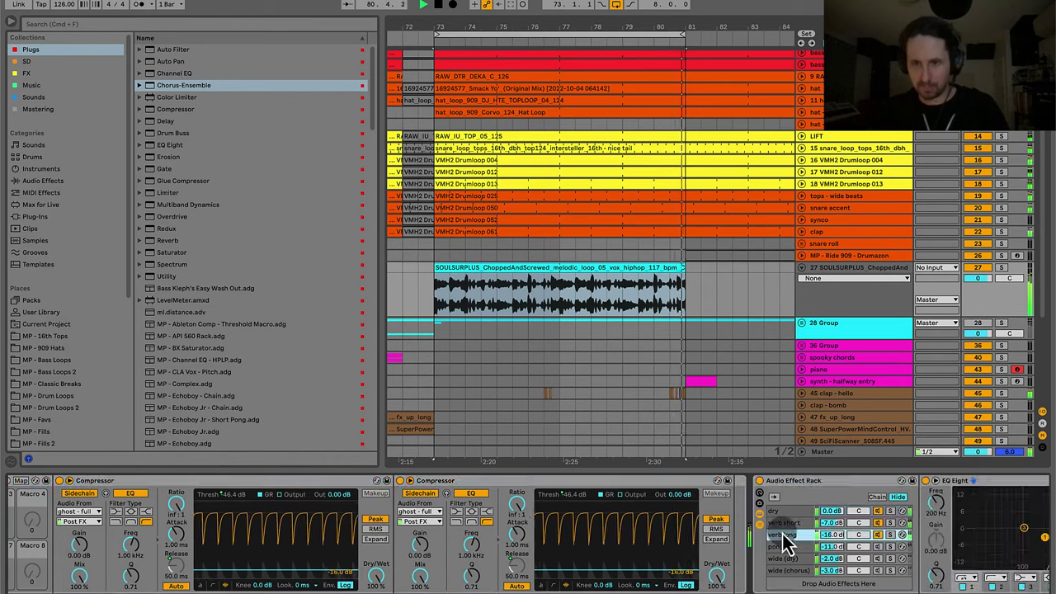
scroll(854, 543, right, 10)
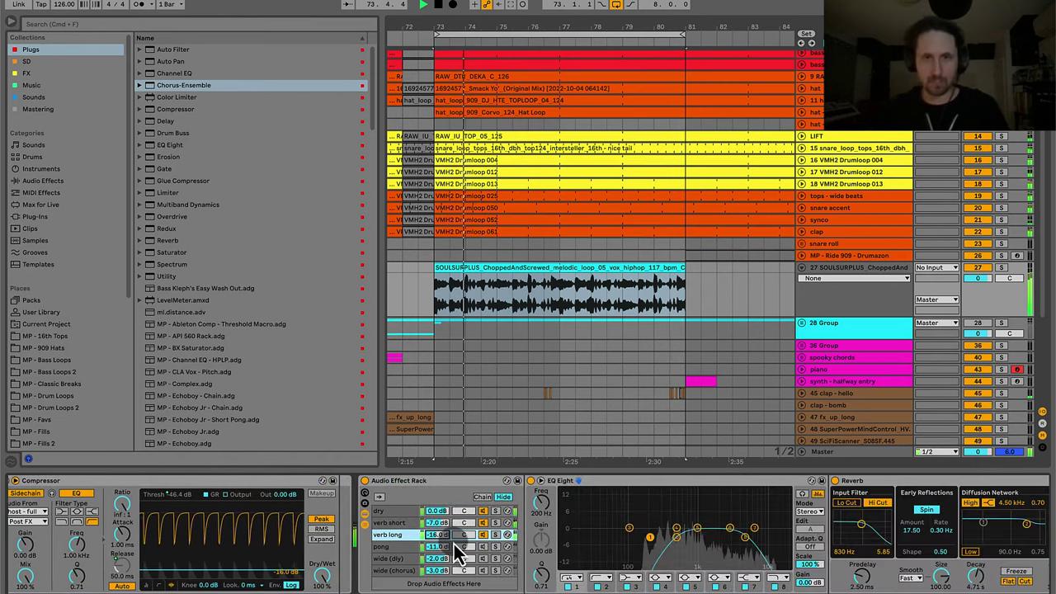
scroll(454, 542, down, 3)
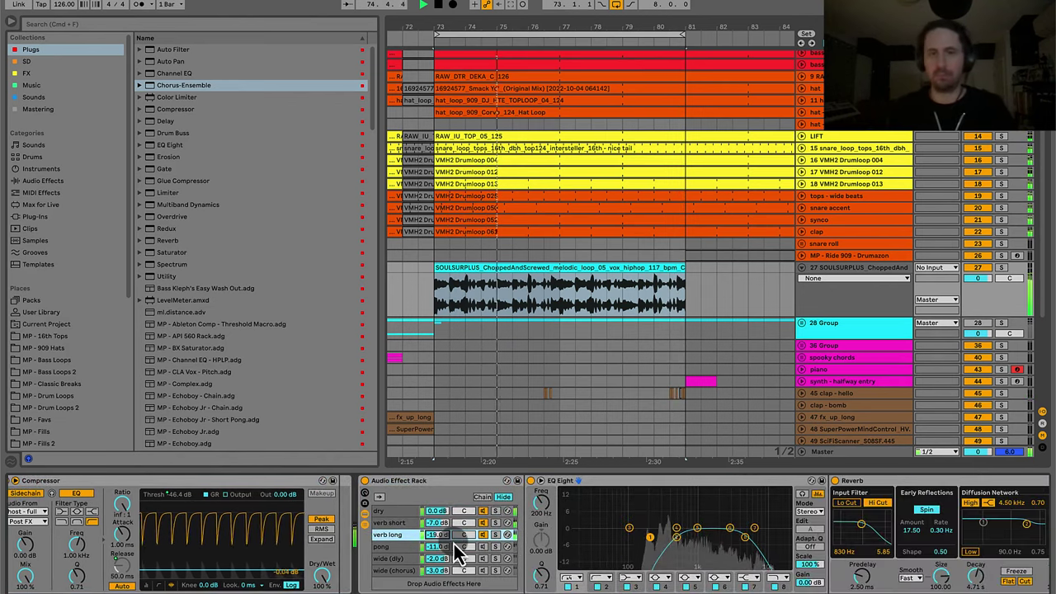
click(437, 524)
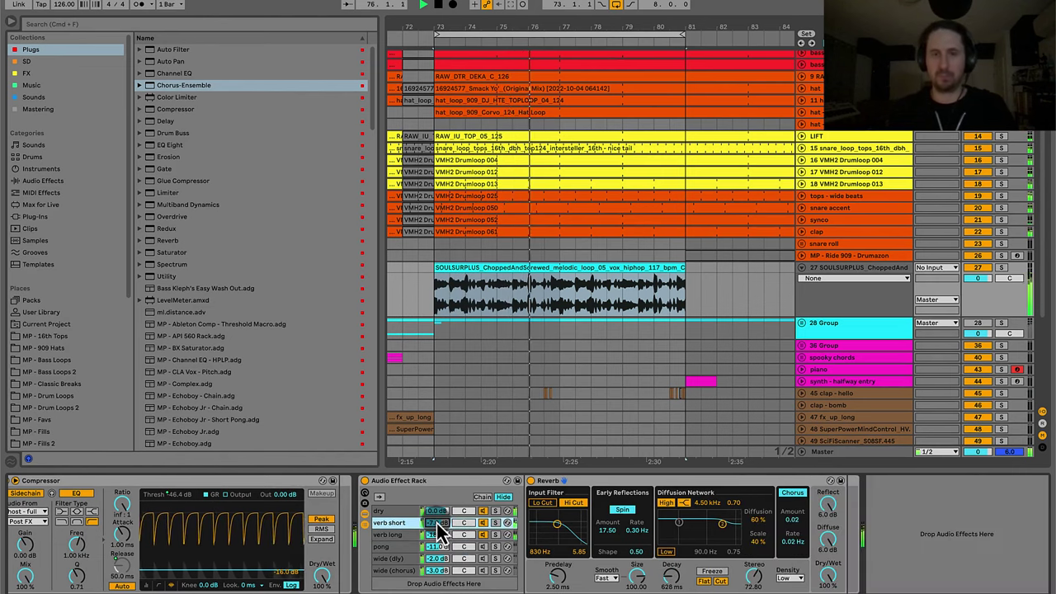
scroll(436, 523, down, 1)
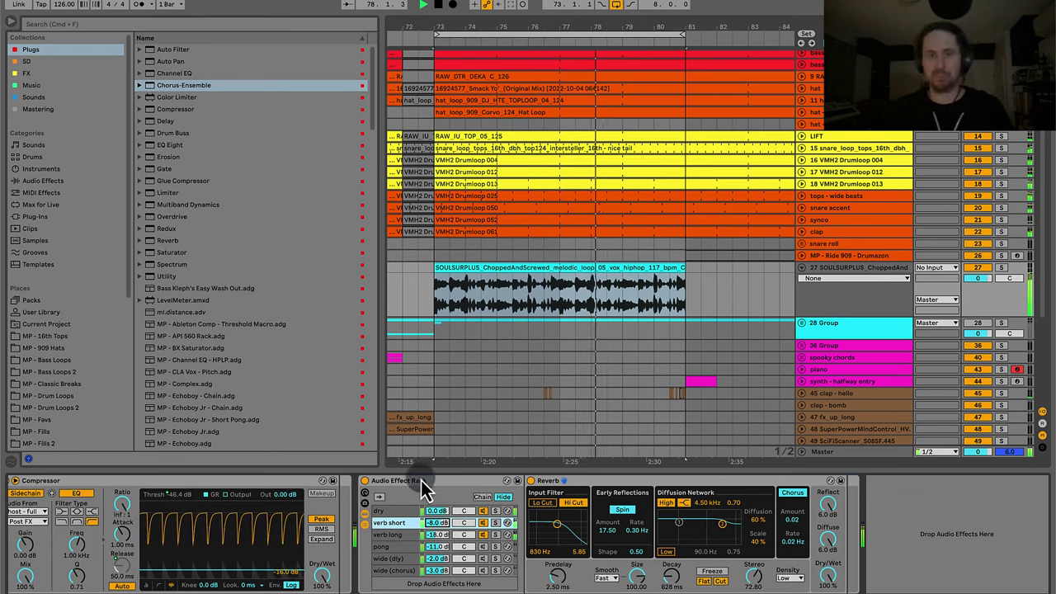
Select every device from the Audio Effect Rack back to MP - Kickstart V2 and compare the playing loop with all of them off and on.
click(421, 482)
scroll(632, 479, left, 10)
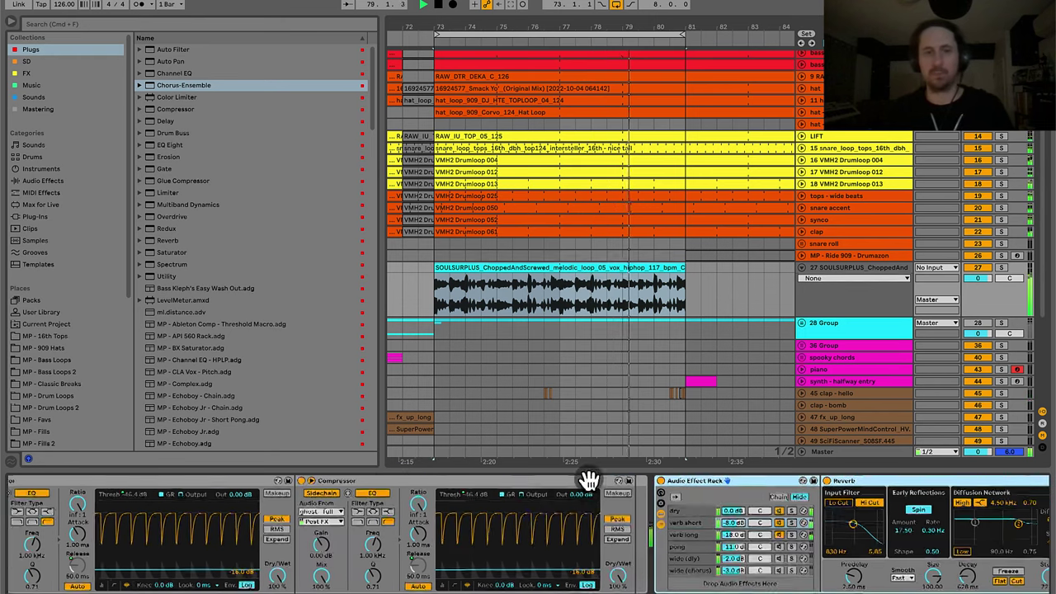
click(78, 480)
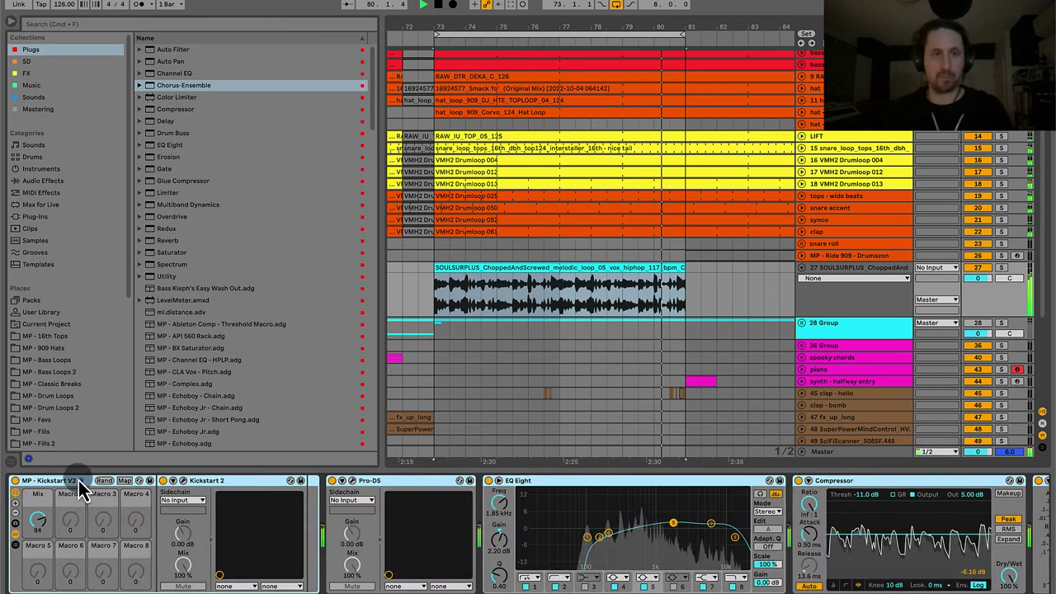
key(0)
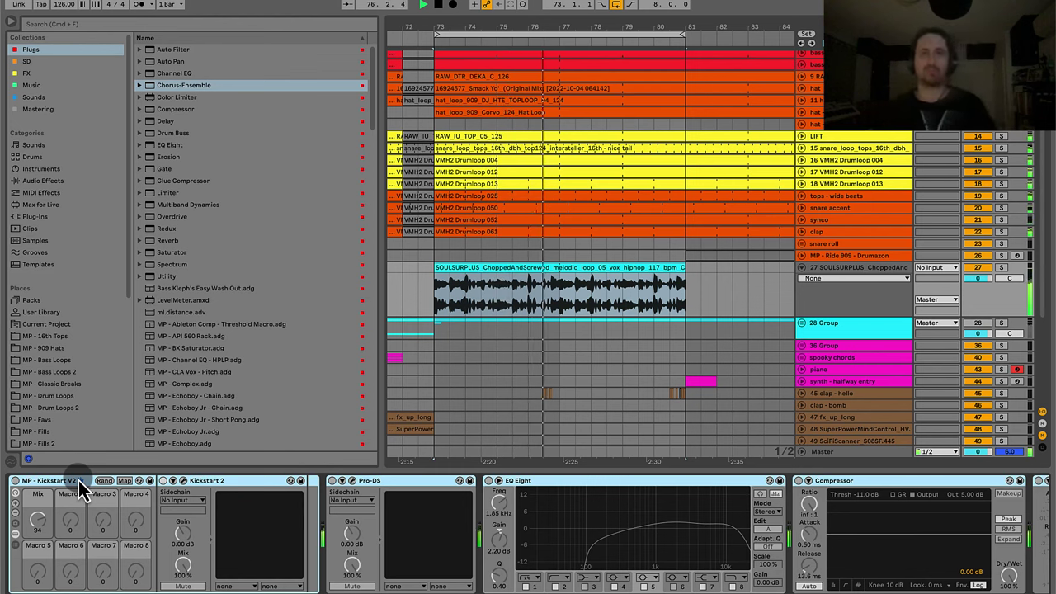
click(78, 480)
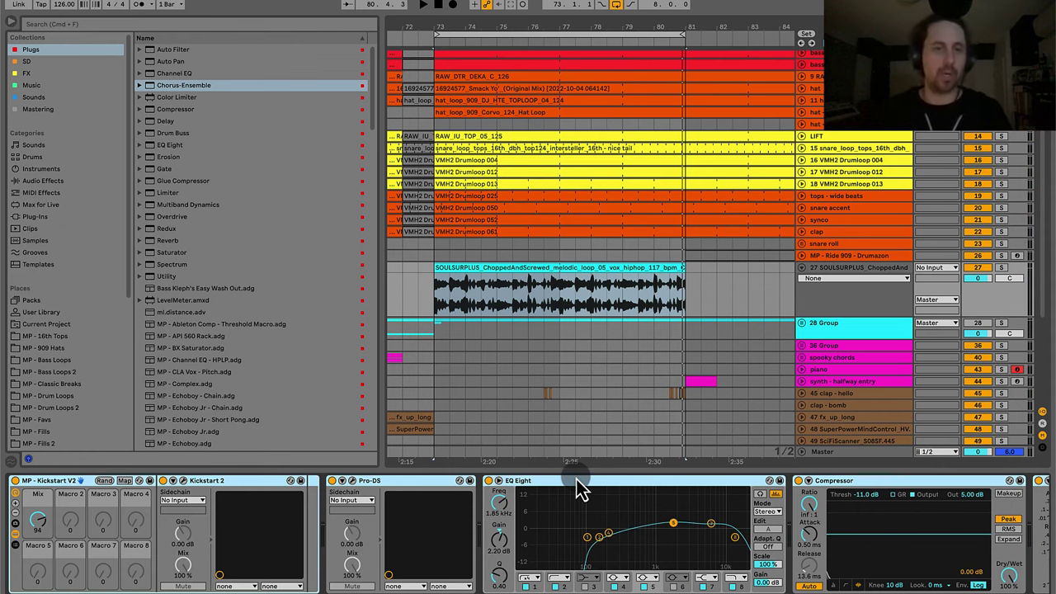
Check the Kickstart 2 and Pro-DS devices, opening the Pro-DS plug-in window to view its de-essing settings and closing it.
click(363, 486)
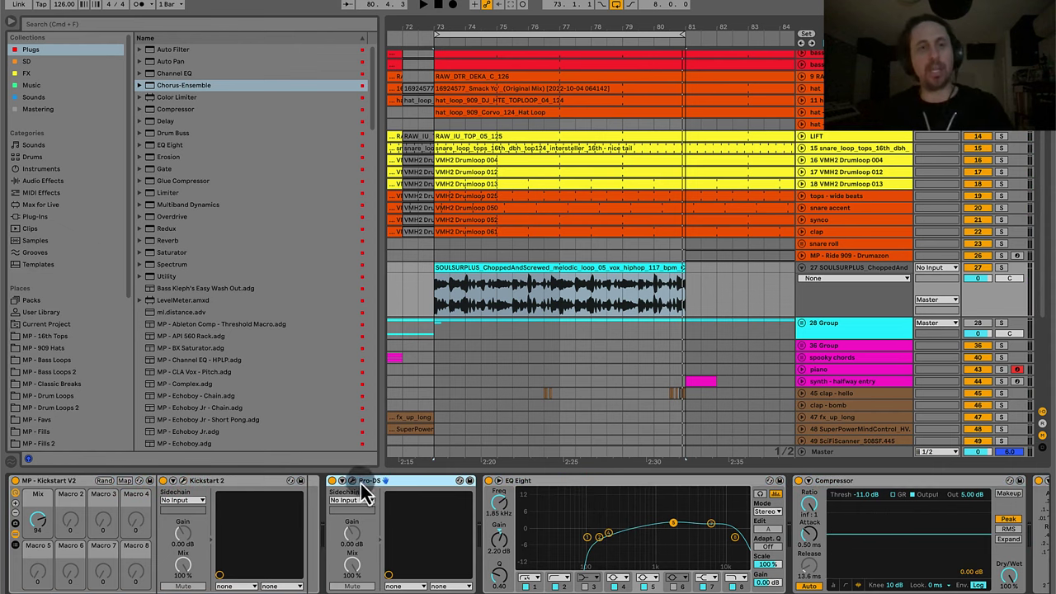
click(208, 485)
scroll(493, 520, right, 5)
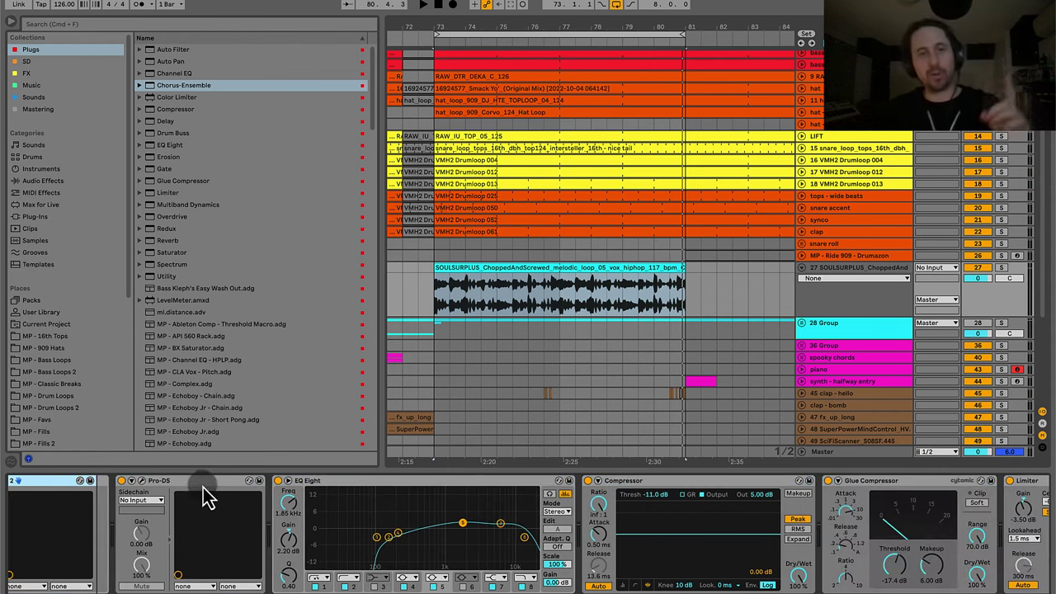
click(207, 485)
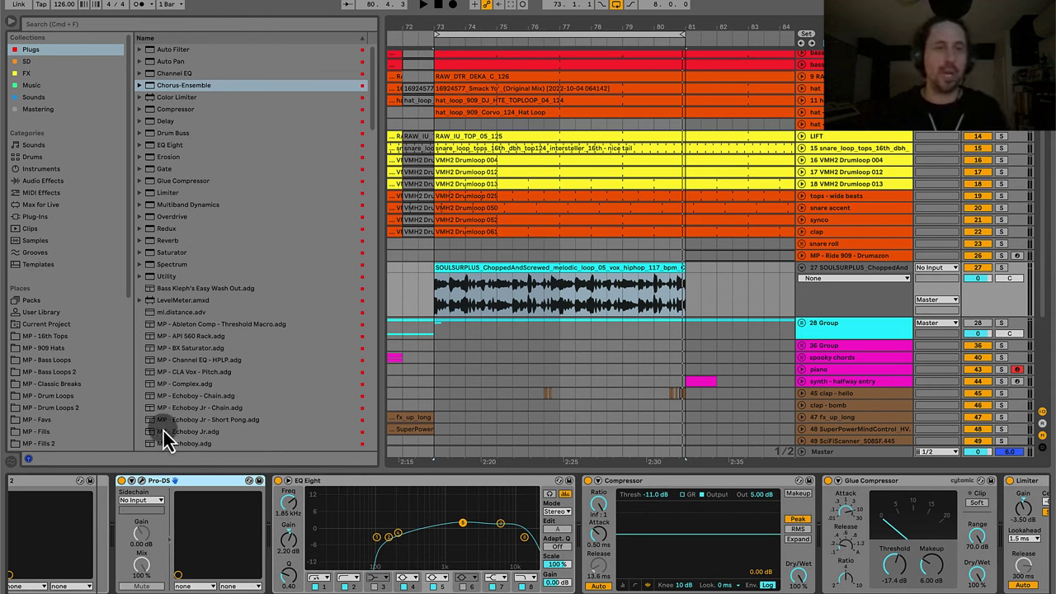
click(142, 481)
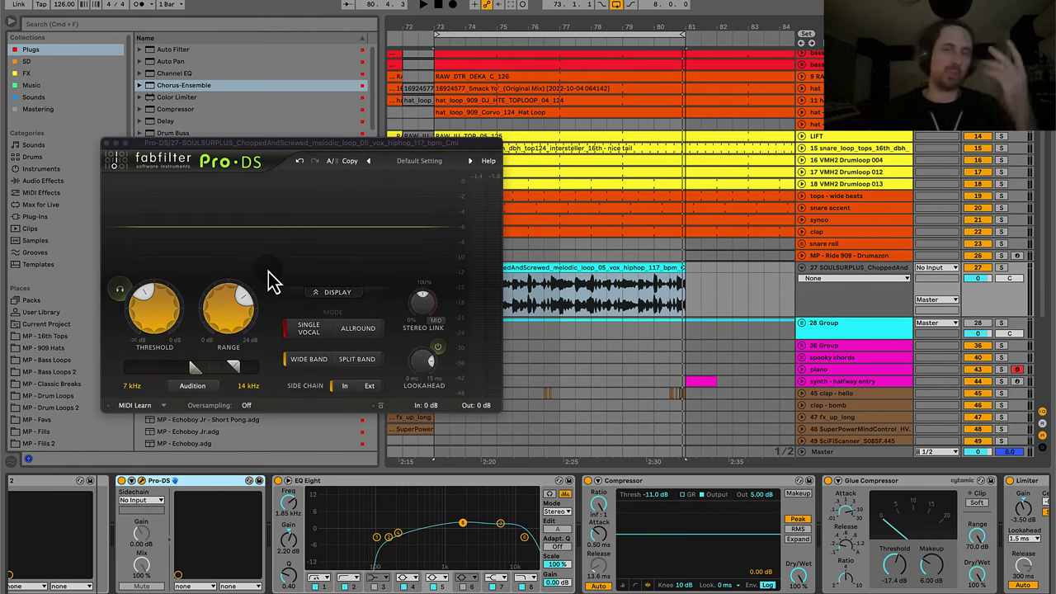
click(108, 146)
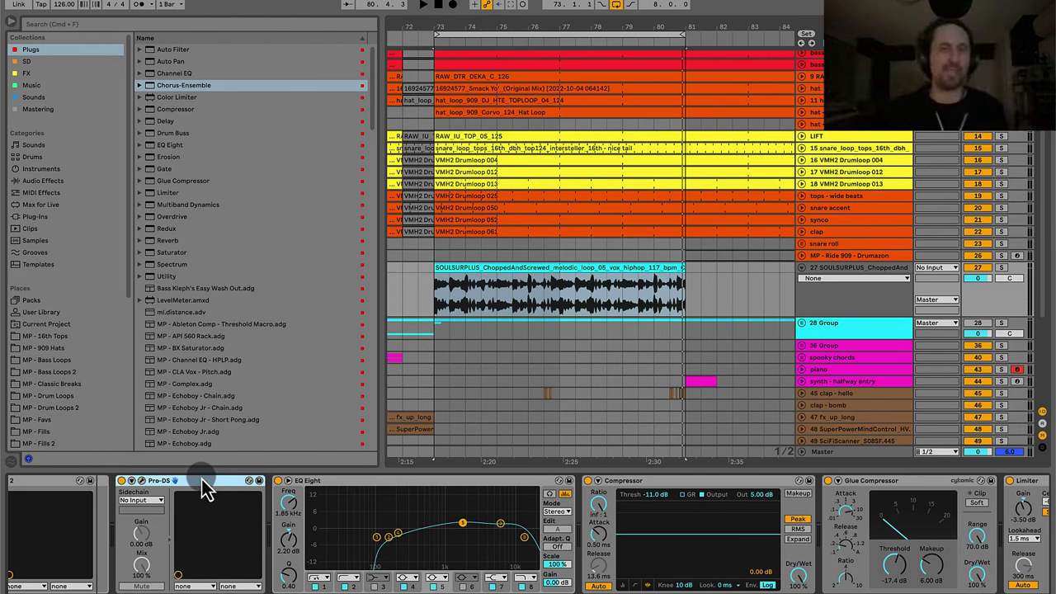
Examine the first Compressor and the Glue Compressor in the vocal loop's chain, comparing the settings of the two compression stages.
scroll(204, 495, right, 3)
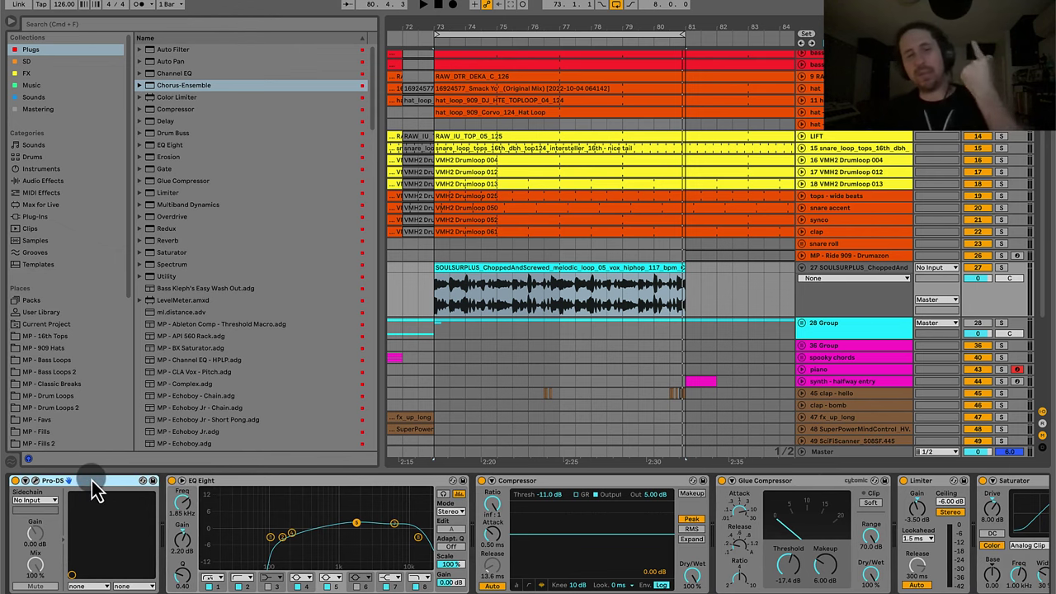
scroll(512, 532, right, 10)
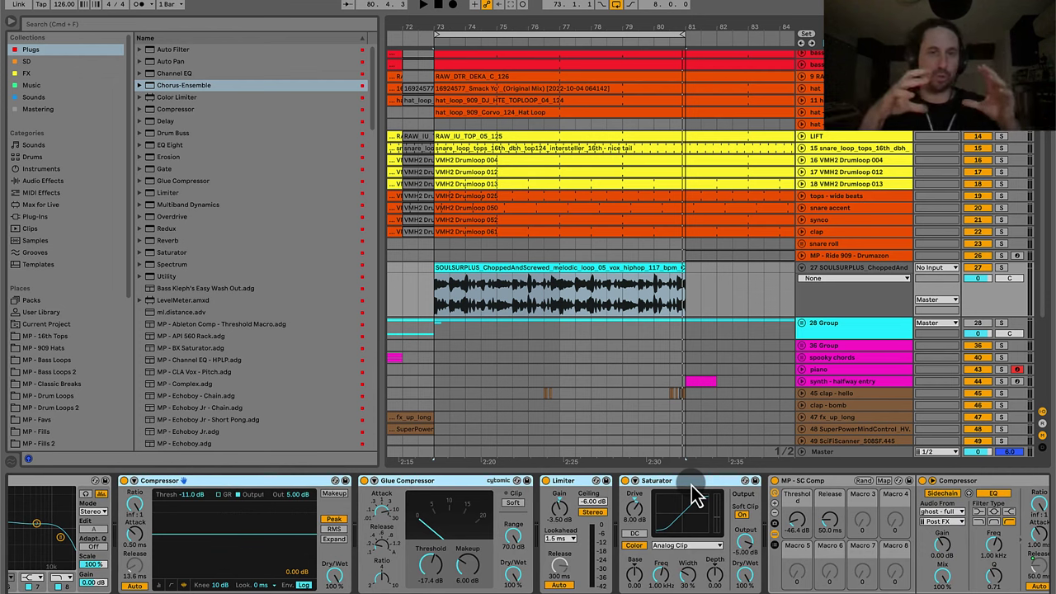
click(459, 493)
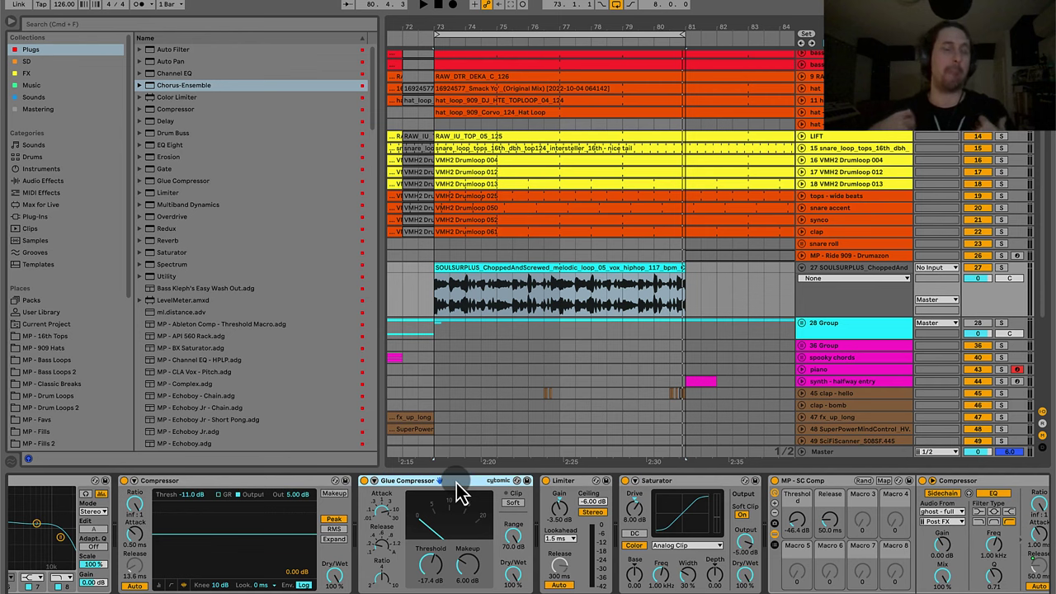
click(285, 487)
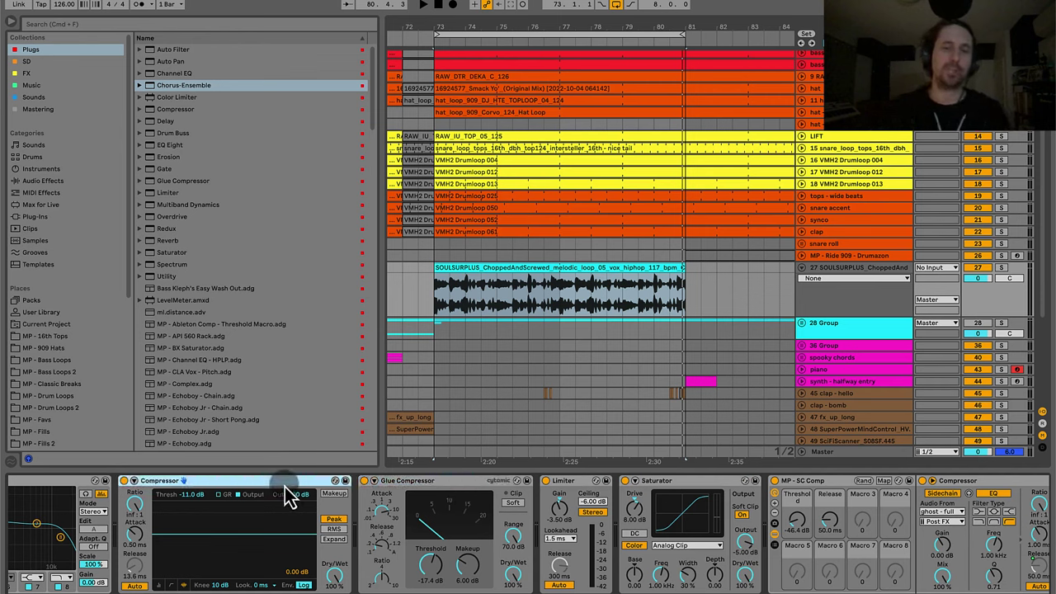
click(450, 487)
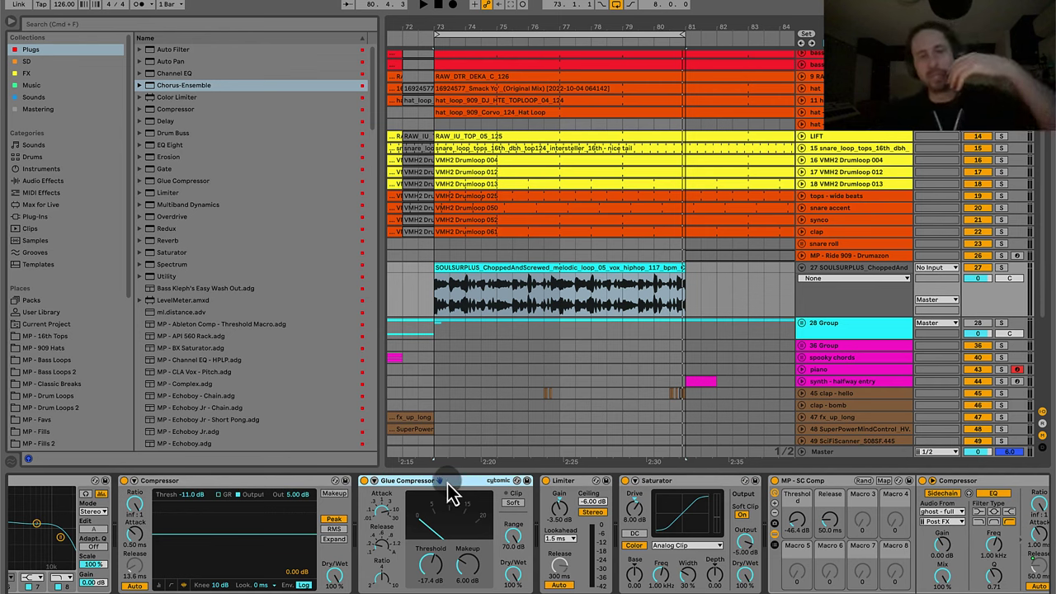
click(238, 497)
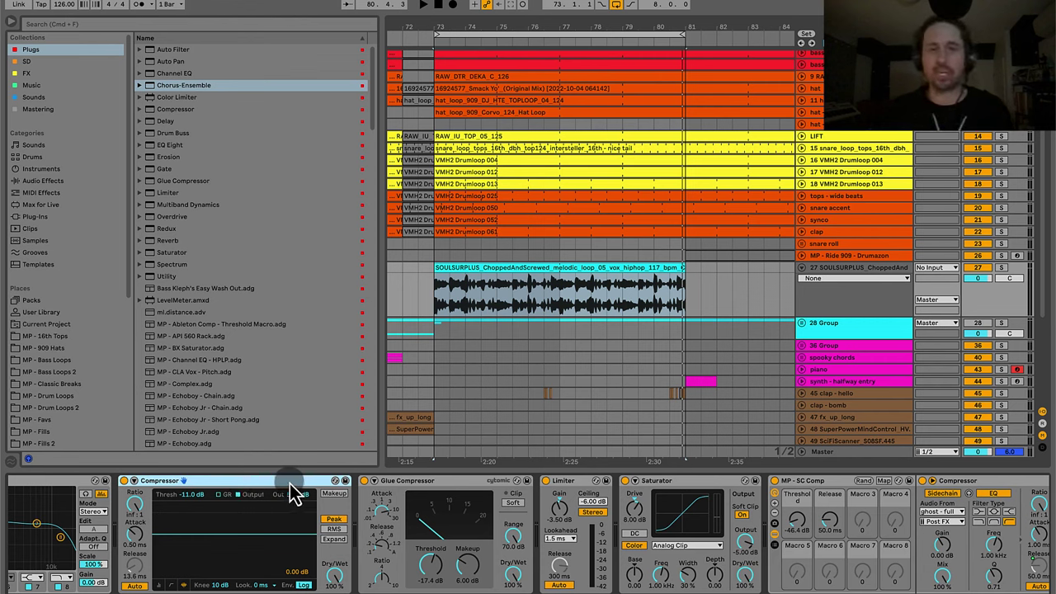
click(447, 484)
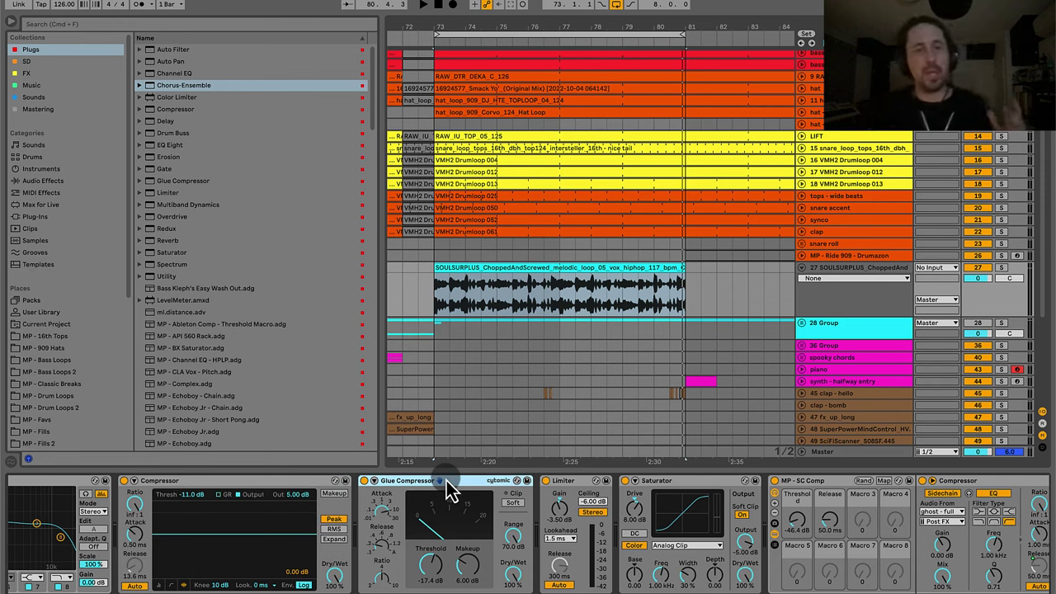
click(241, 490)
click(465, 493)
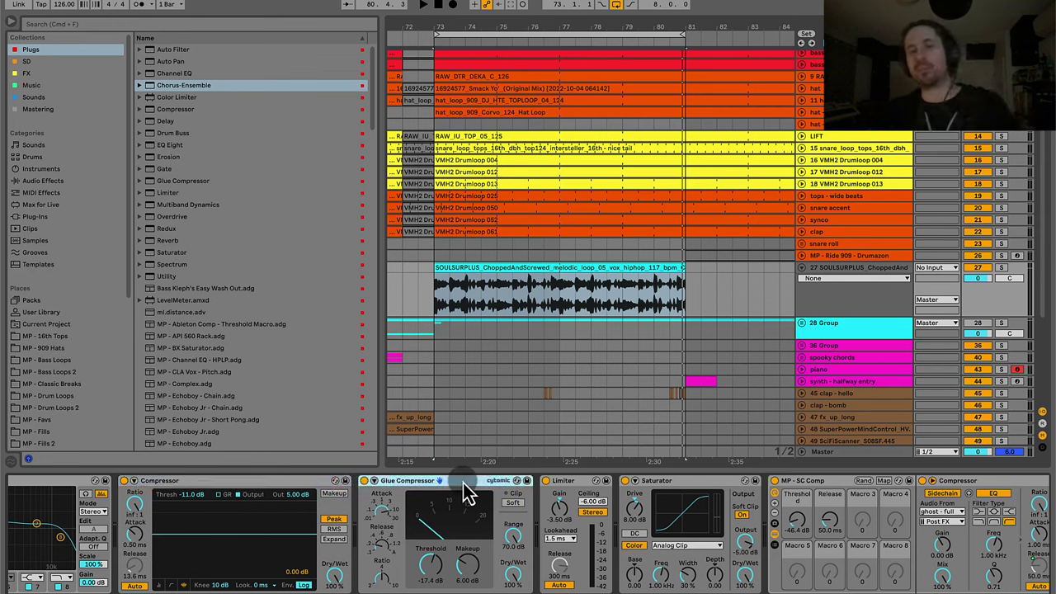
Examine the Limiter and Saturator settings that follow the Glue Compressor.
click(567, 488)
click(675, 492)
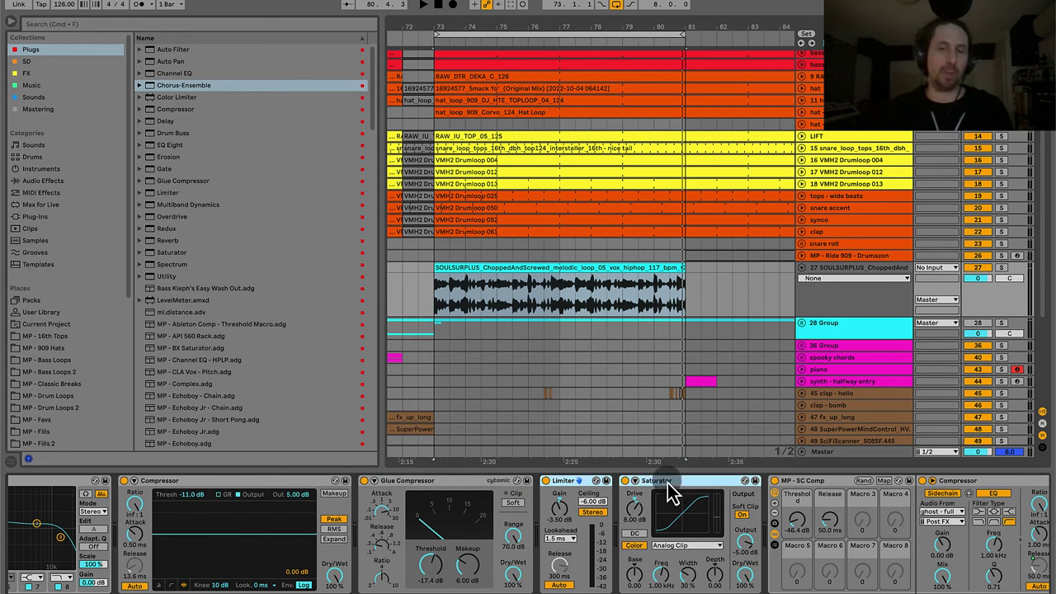
click(575, 487)
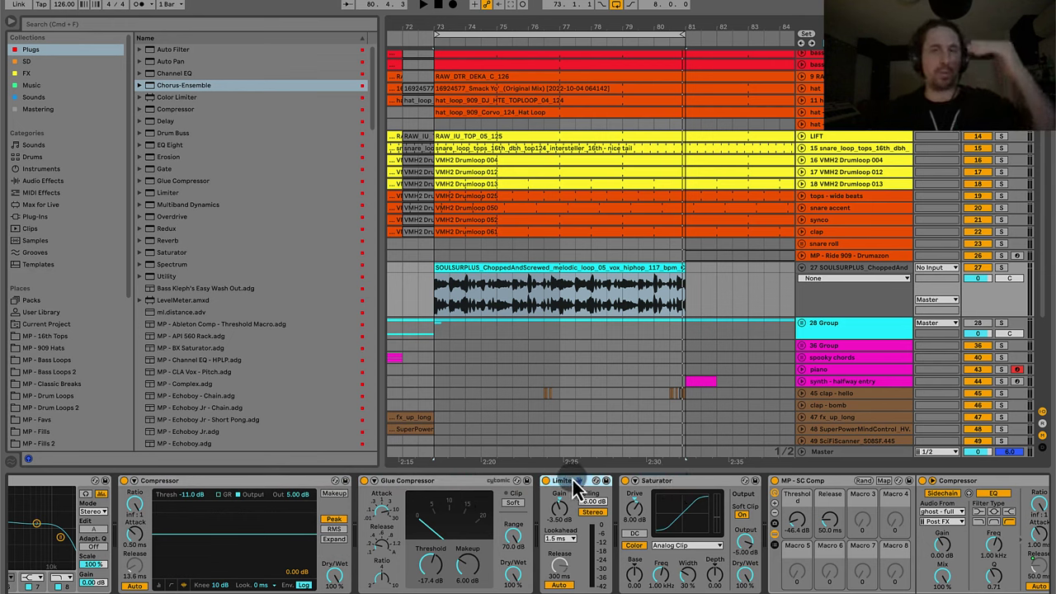
click(676, 483)
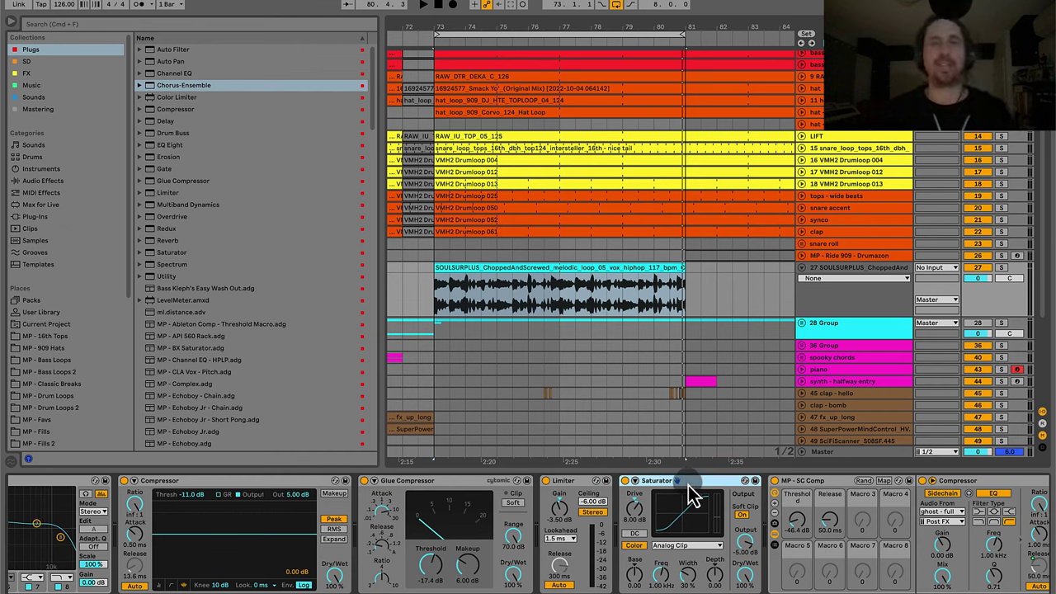
Review the EQ Eight curve and the Compressor after it, along with the devices through to the Saturator.
scroll(420, 519, left, 3)
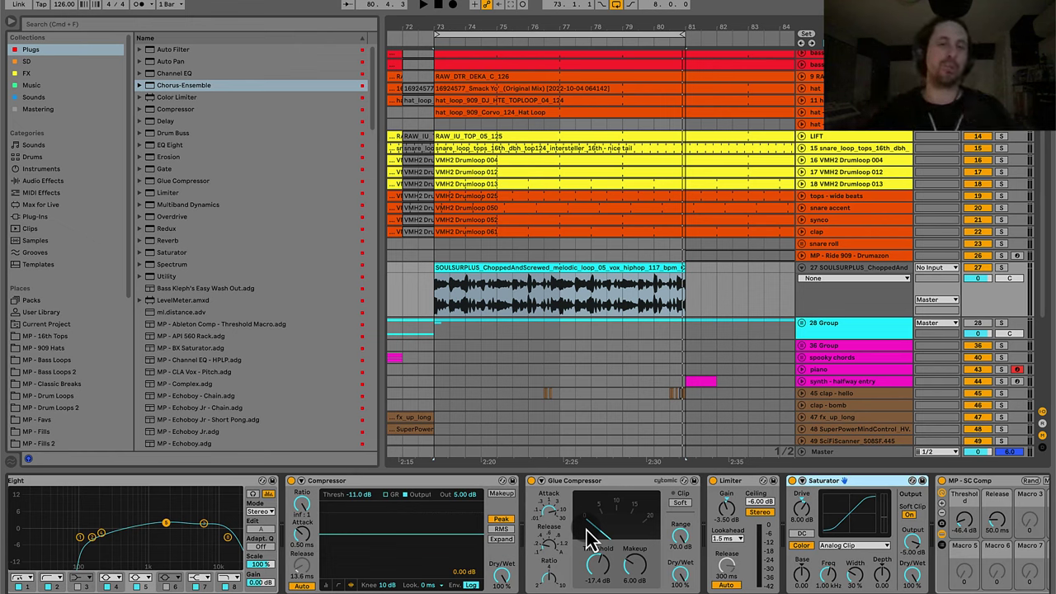
drag(389, 487, 619, 502)
click(603, 481)
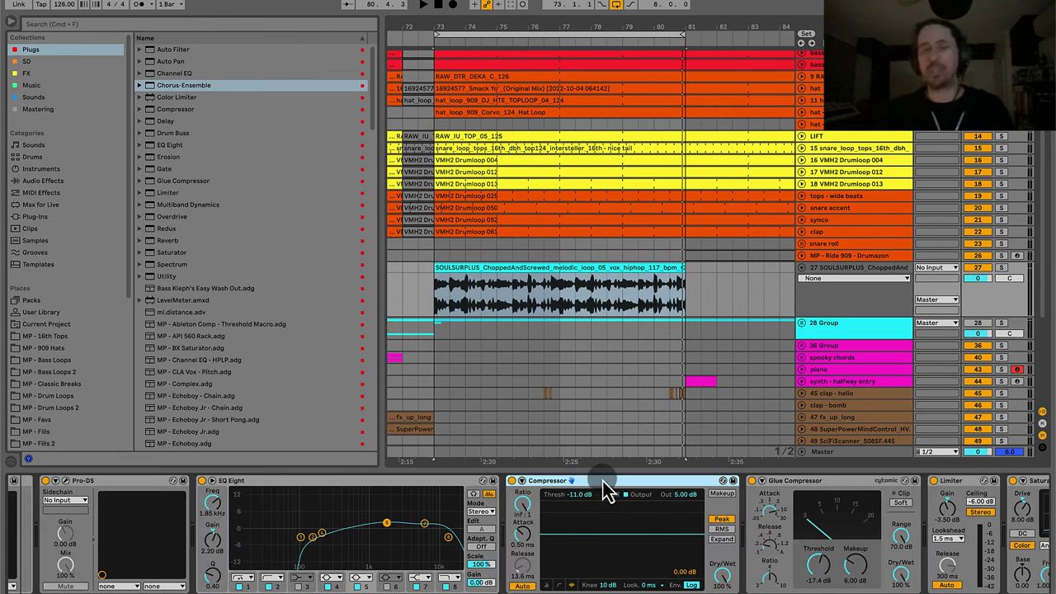
click(356, 481)
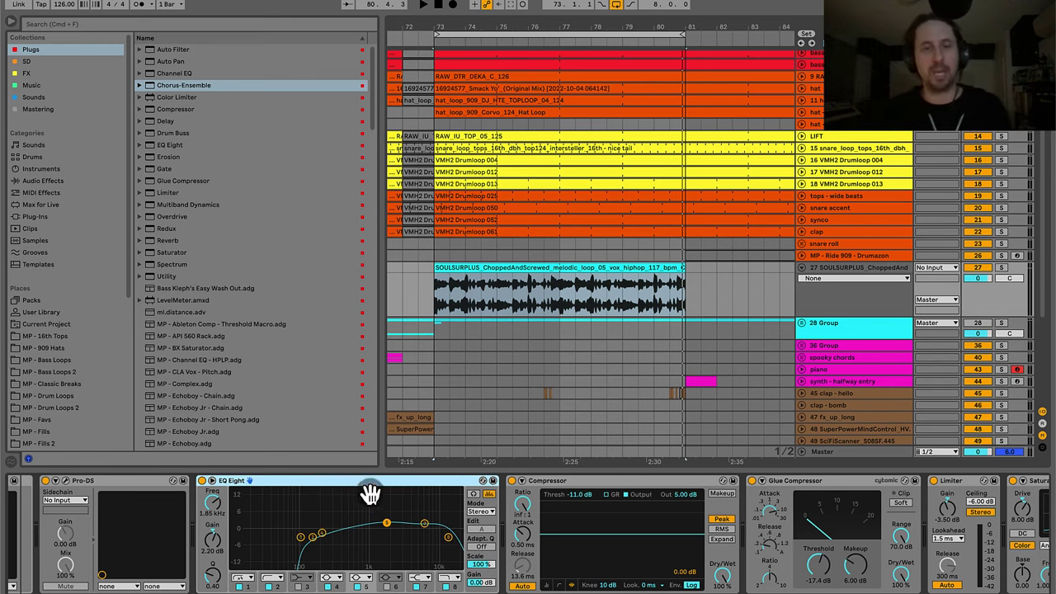
scroll(370, 492, right, 10)
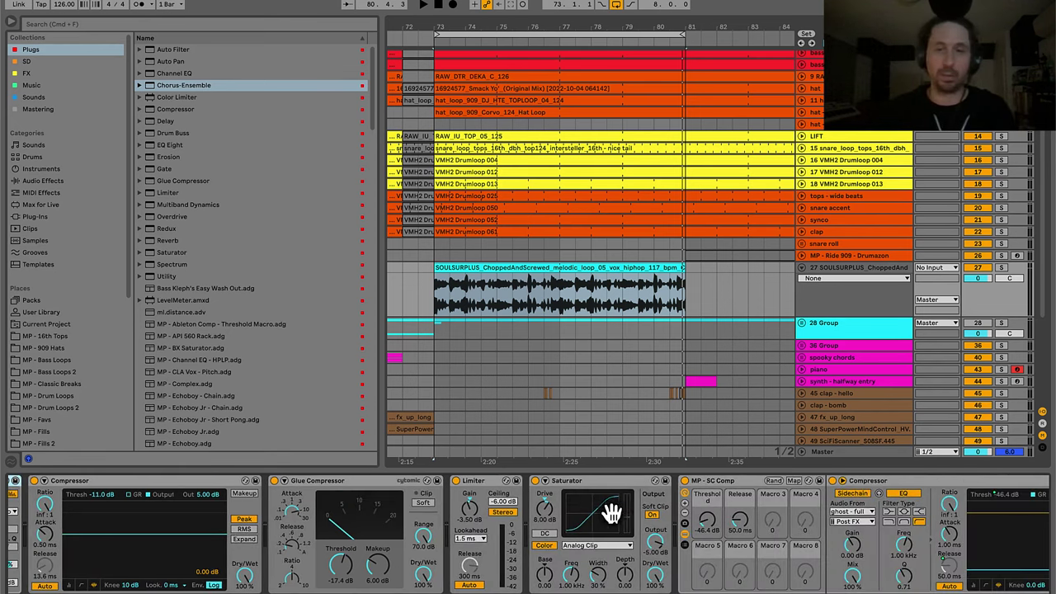
drag(611, 512, 873, 496)
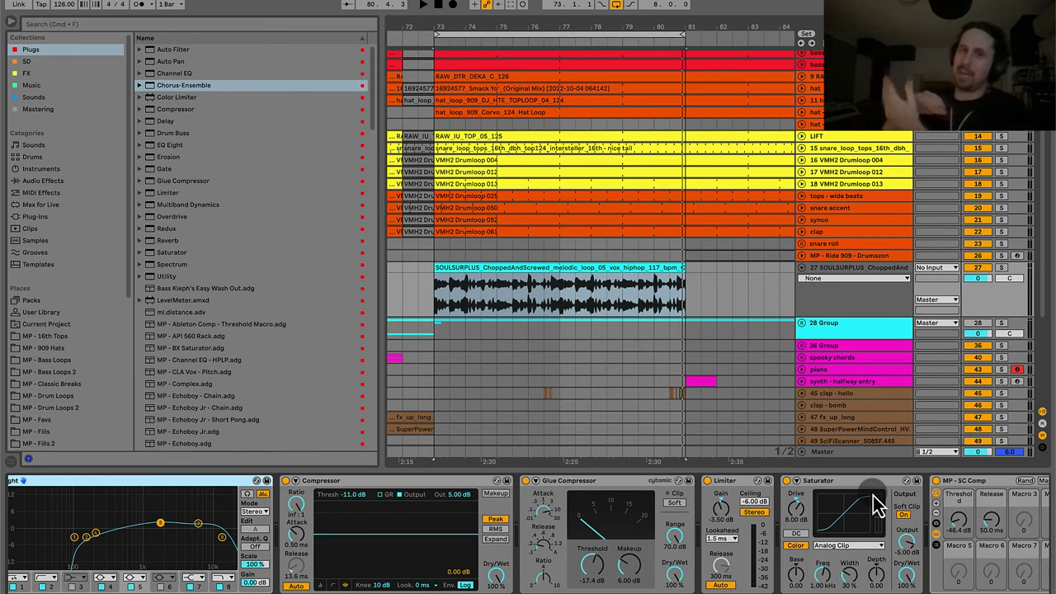
Look over the sidechain compressors up to the Audio Effect Rack and return to the Saturator ahead of them.
drag(672, 507, 161, 491)
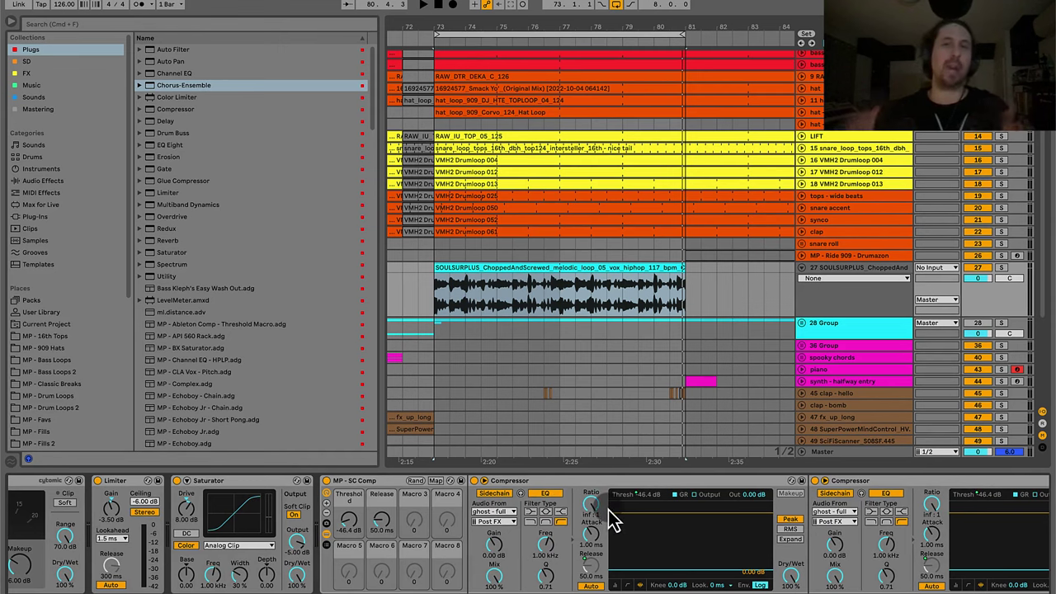
drag(438, 488, 189, 488)
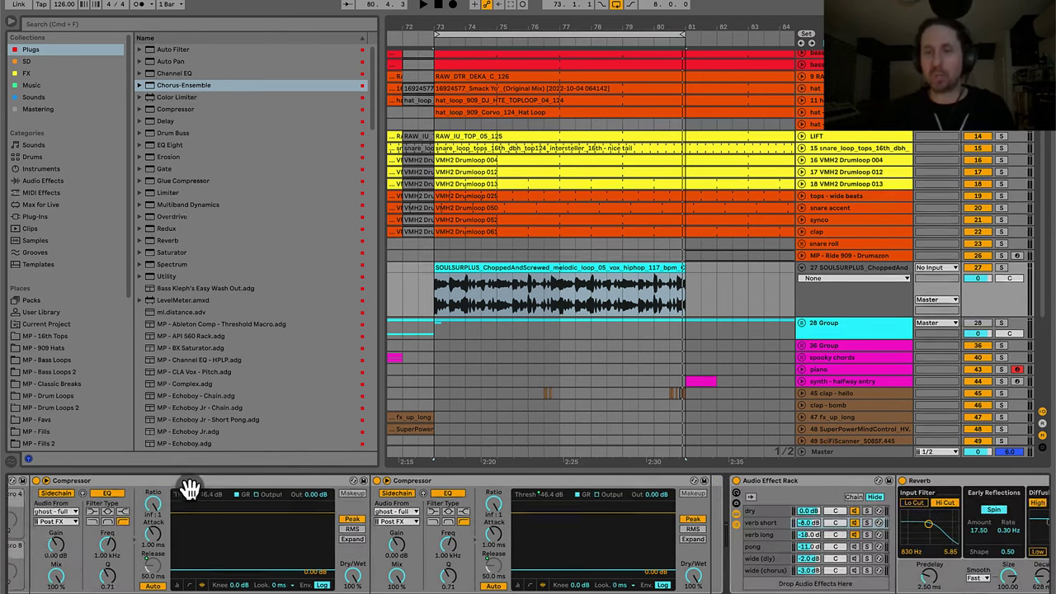
drag(512, 518, 577, 503)
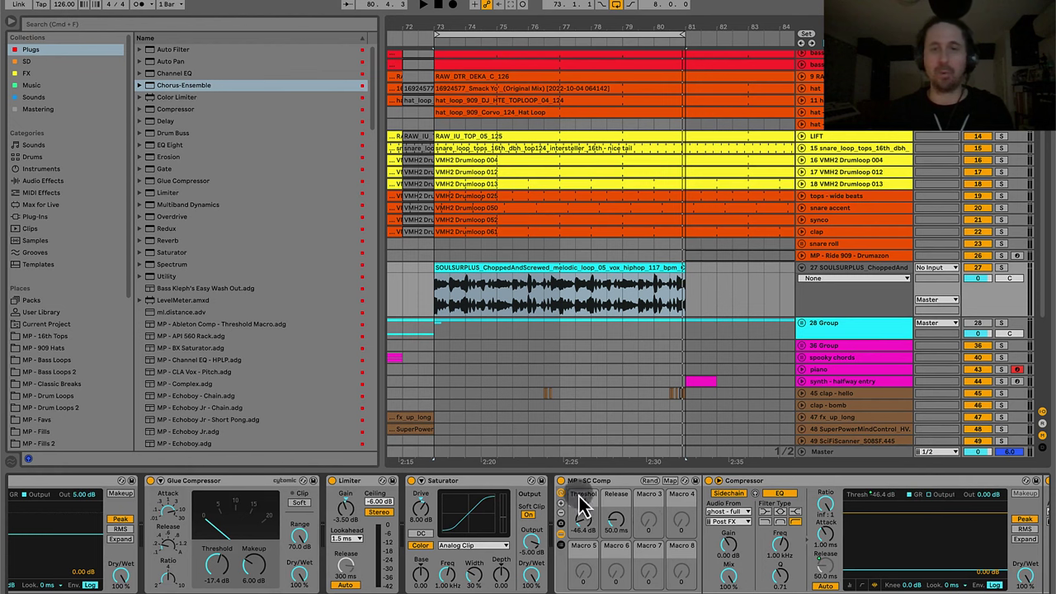
click(483, 481)
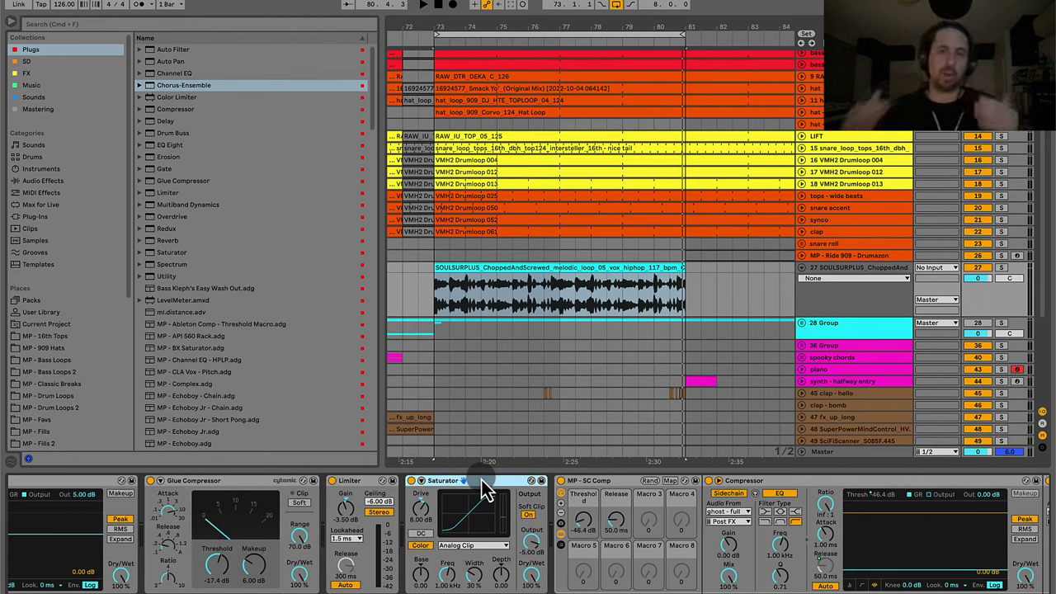
Review the MP - SC Comp rack with its two sidechained Compressors and the Audio Effect Rack after it.
scroll(484, 488, right, 8)
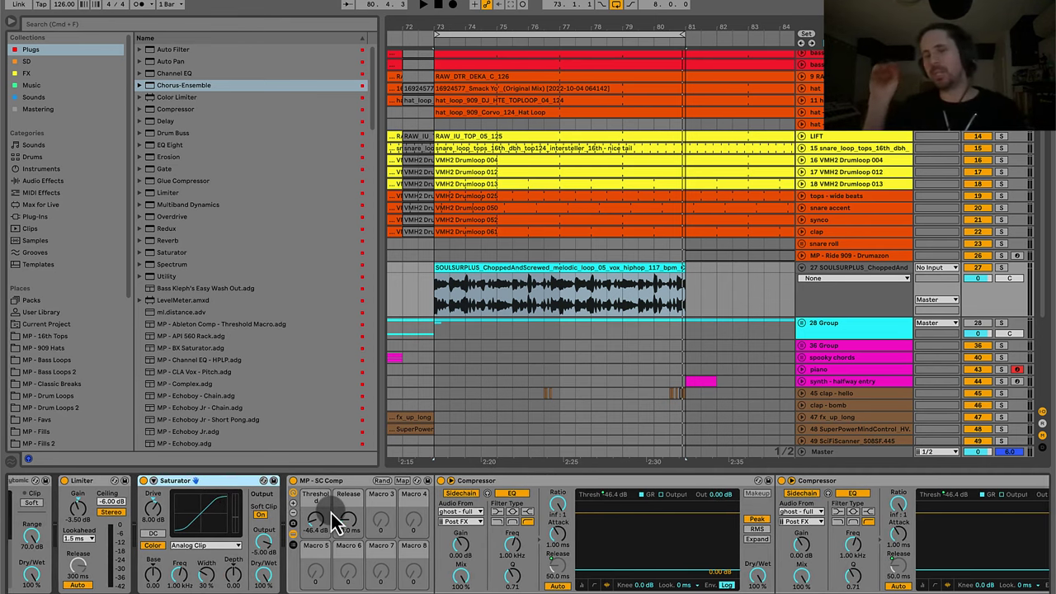
scroll(331, 513, right, 8)
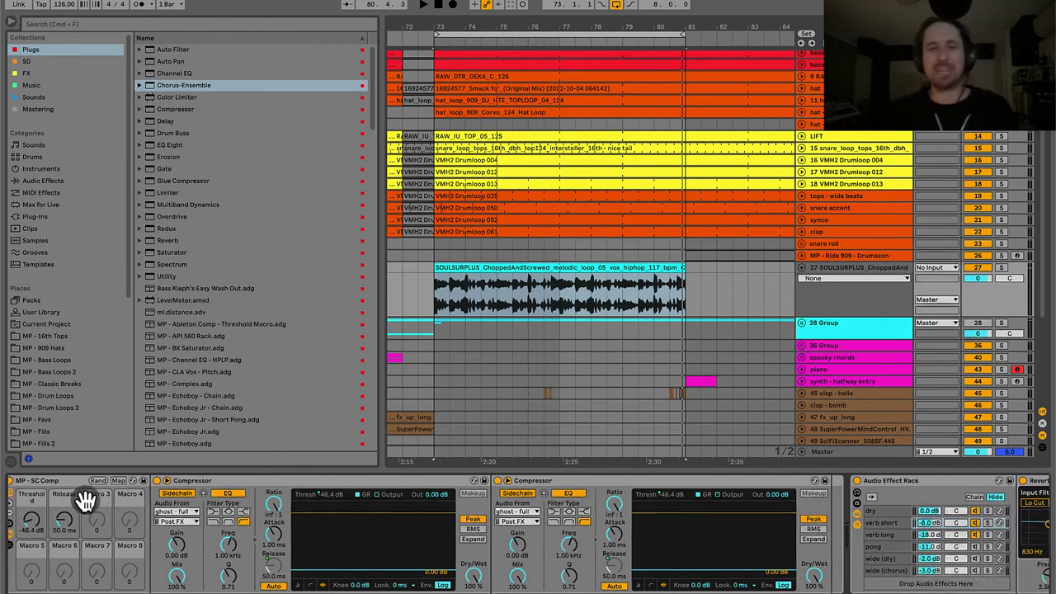
scroll(651, 524, left, 5)
scroll(651, 526, right, 3)
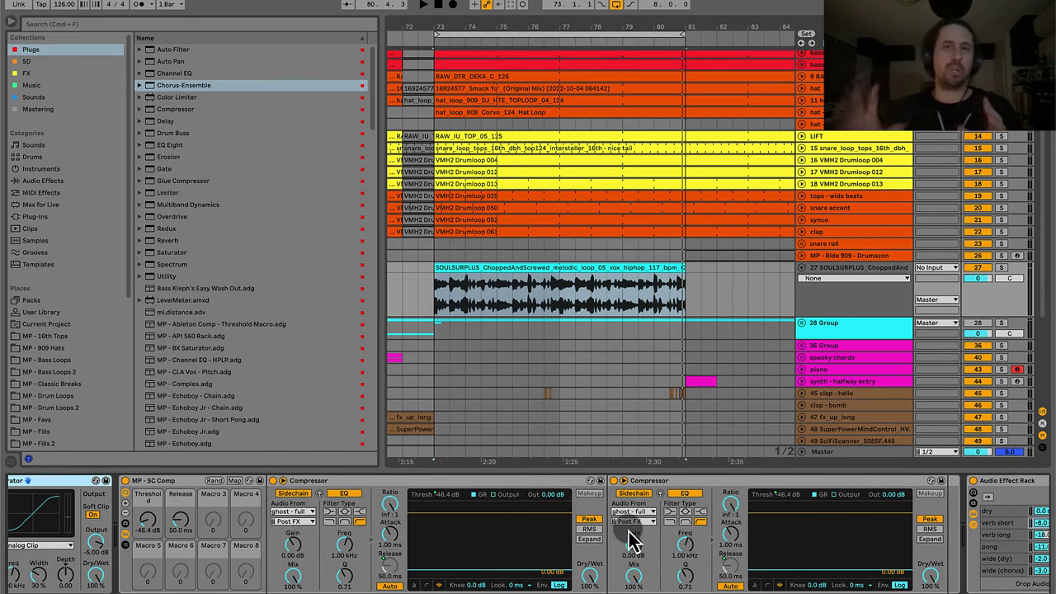
scroll(784, 503, right, 10)
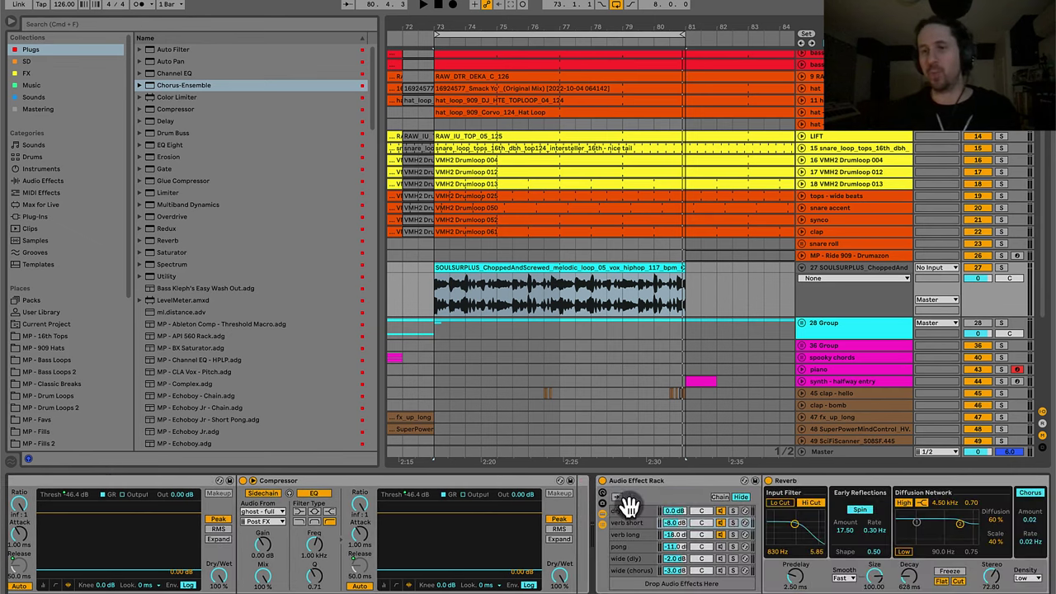
scroll(315, 516, left, 12)
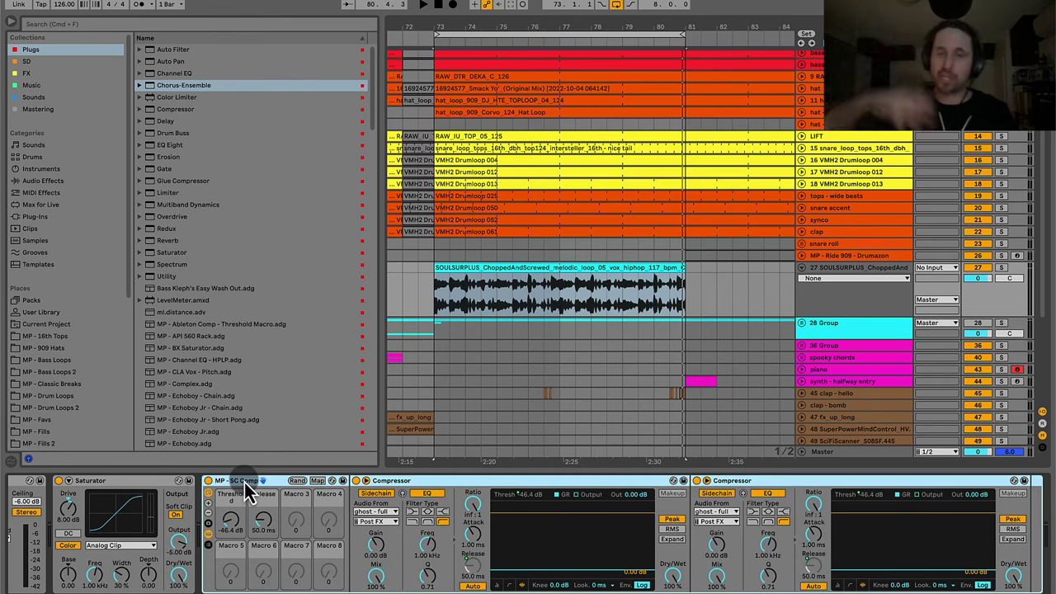
scroll(244, 482, right, 6)
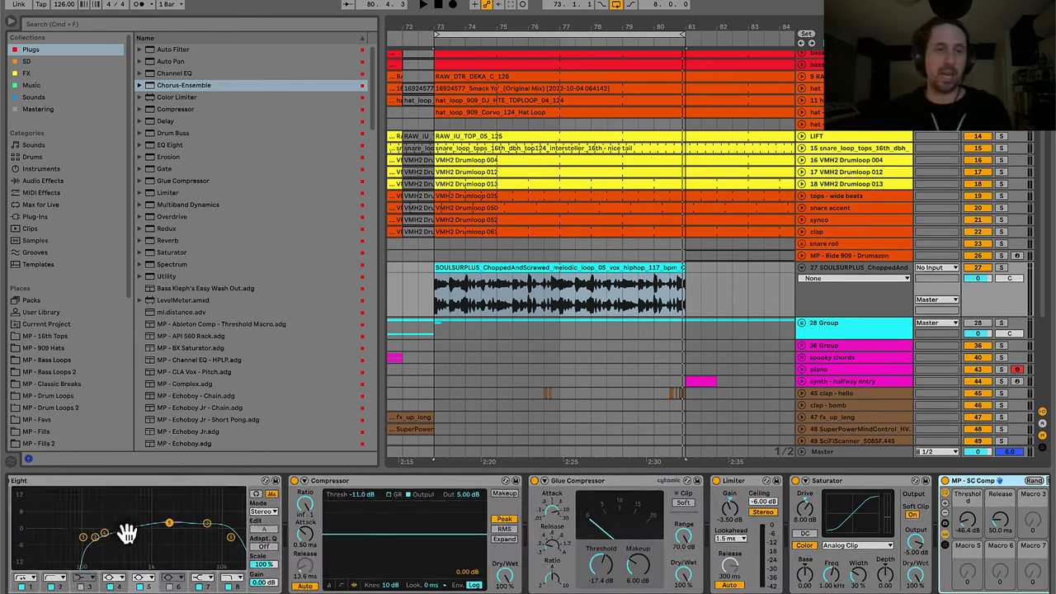
Open the Kickstart 2 plug-in window to review its mix amount and ducking curve, and close it again.
scroll(316, 535, left, 2)
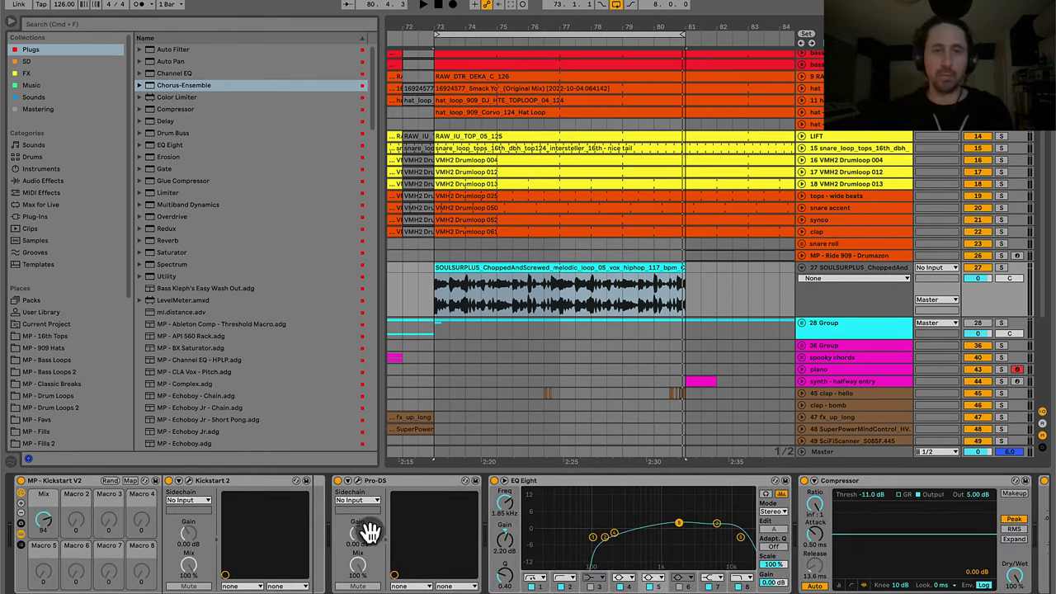
click(189, 482)
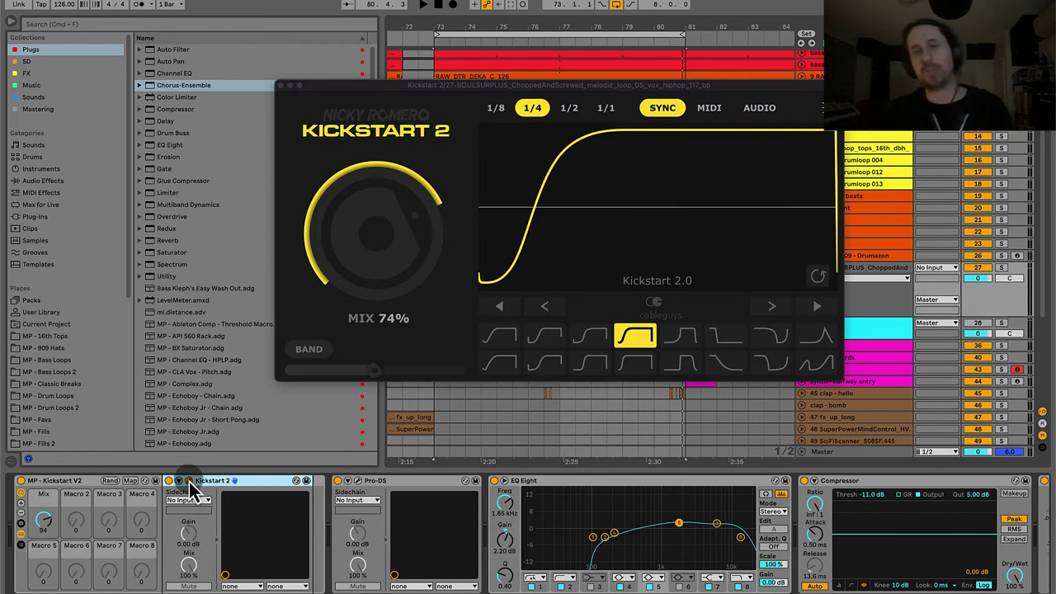
click(189, 483)
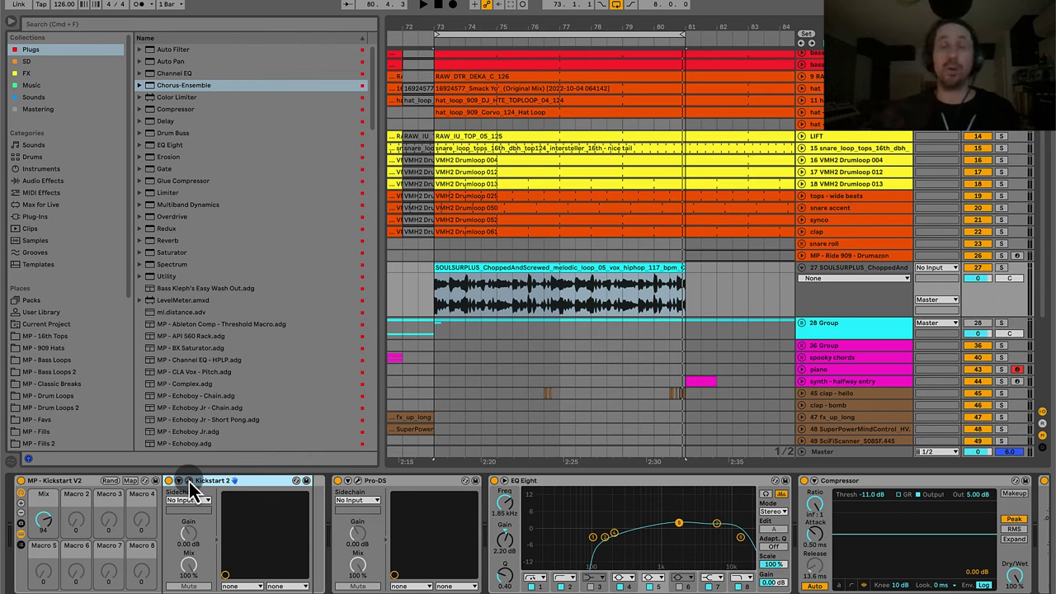
Review the Audio Effect Rack after the sidechain compressors, comparing the empty dry chain with the verb short chain's Reverb.
scroll(196, 490, right, 15)
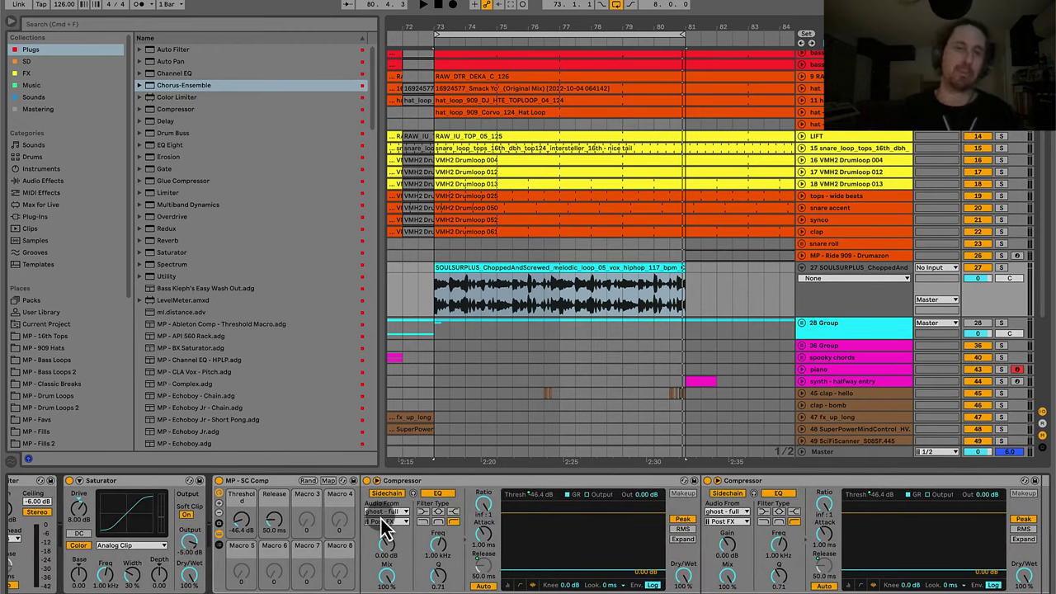
scroll(515, 522, right, 10)
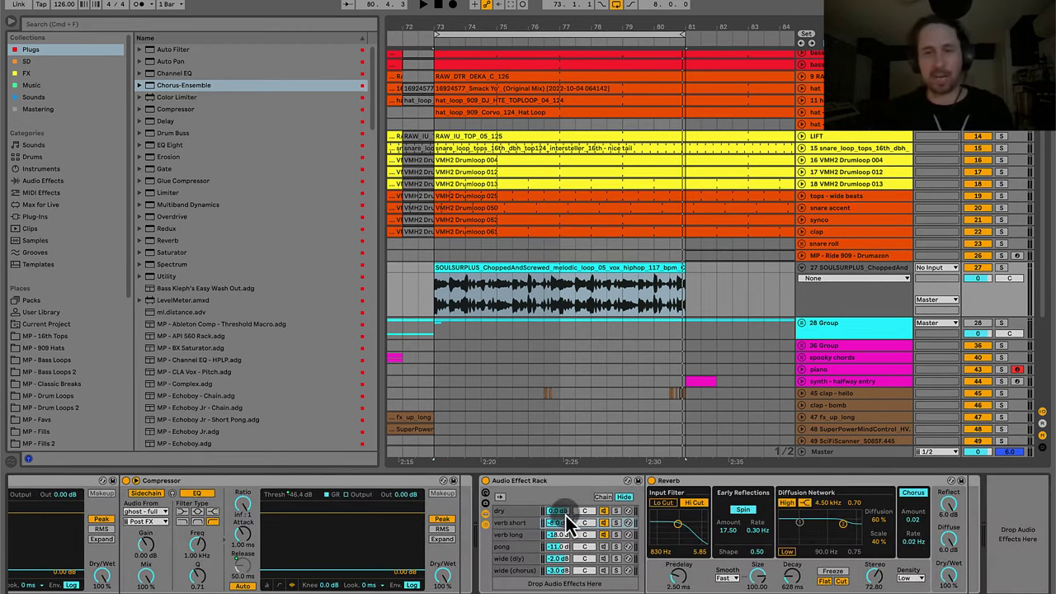
click(528, 483)
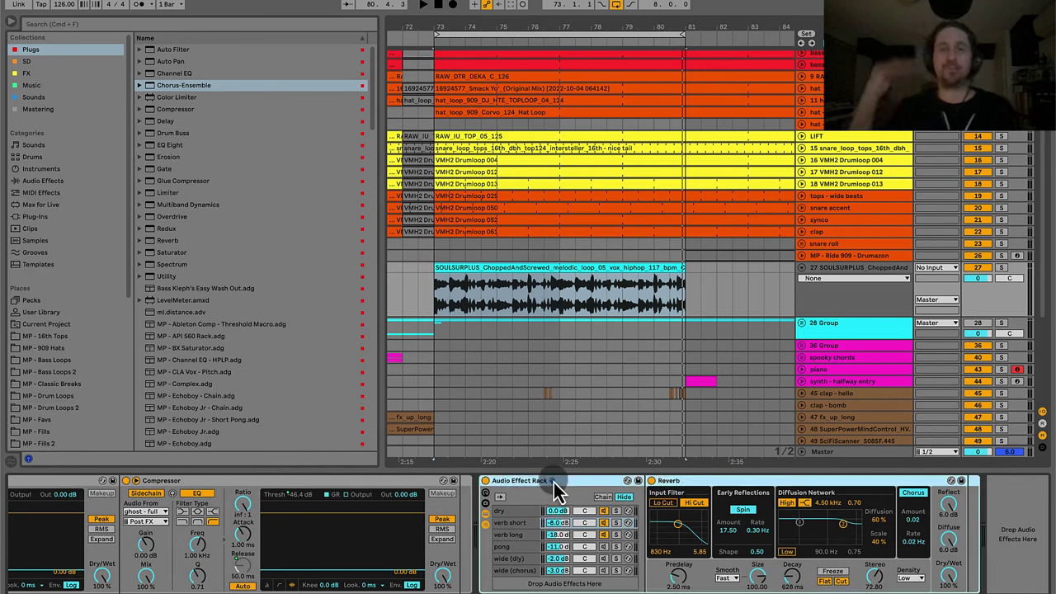
click(519, 511)
click(548, 480)
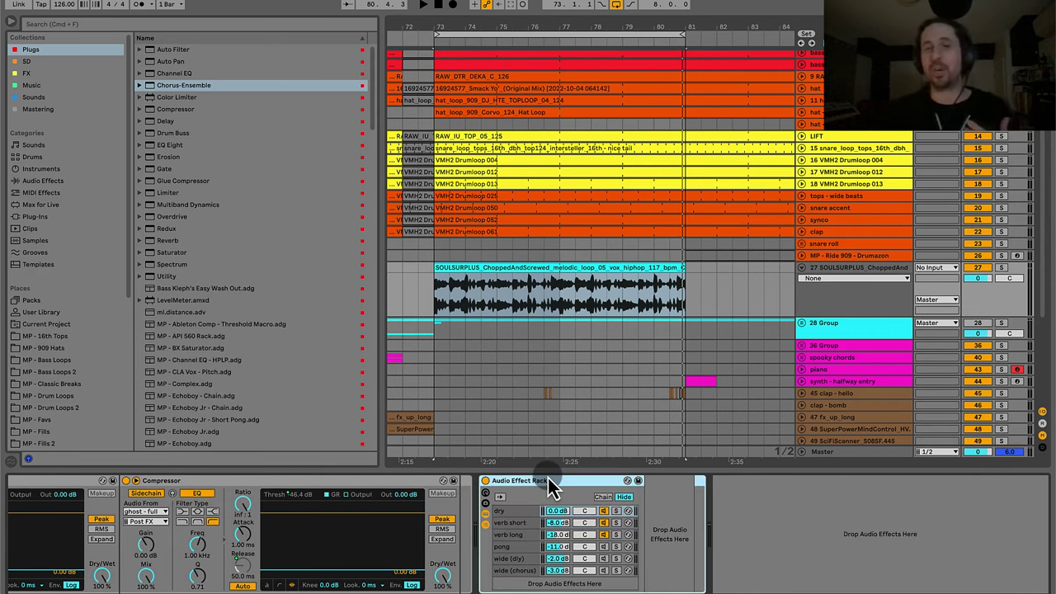
click(511, 524)
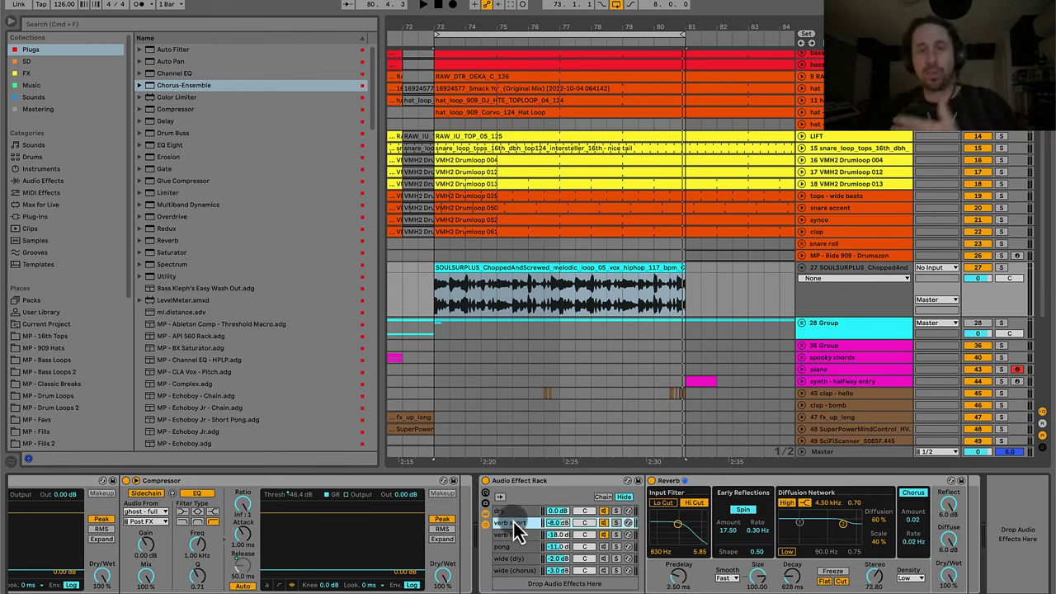
click(516, 511)
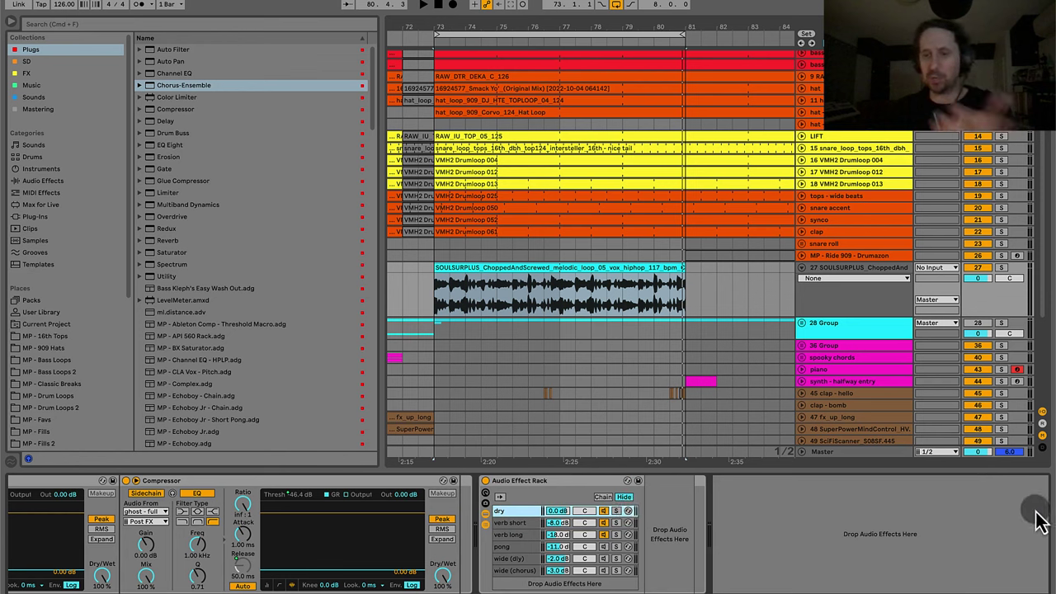
Look through the verb long, pong, wide (dly) and wide (chorus) chains and return to verb short.
click(507, 535)
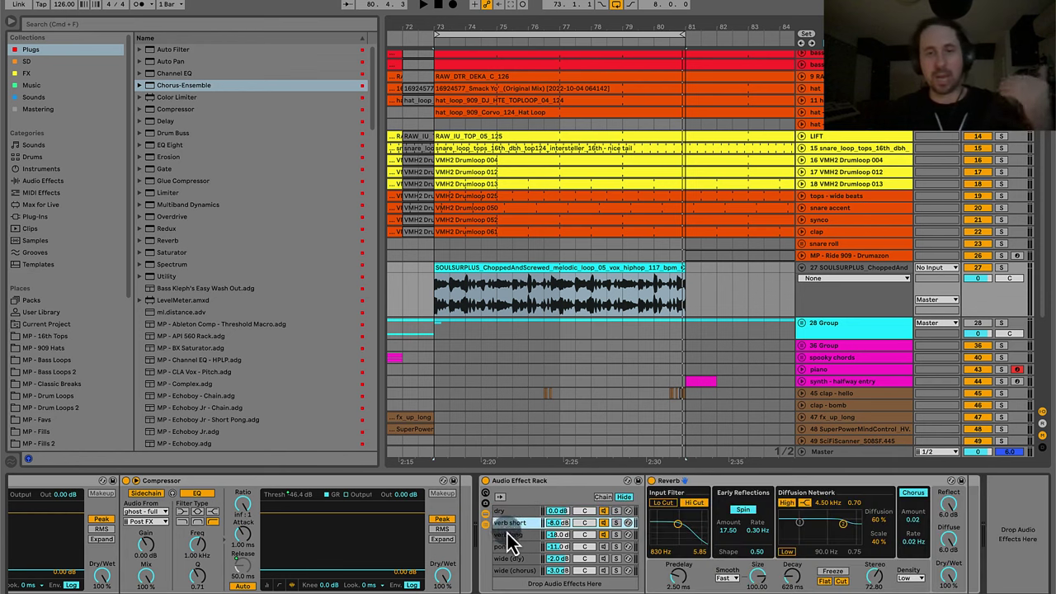
click(507, 547)
click(507, 559)
click(503, 570)
click(517, 524)
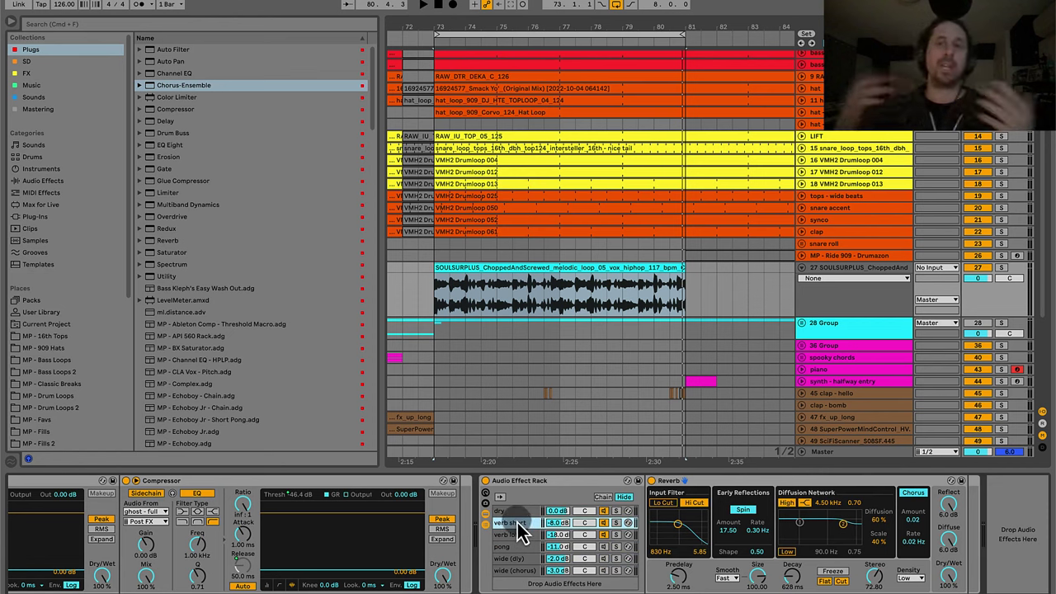
Examine the EQ Eight and effect devices in the verb long, pong and wide (dly) chains, ending on the widening Delay.
click(517, 536)
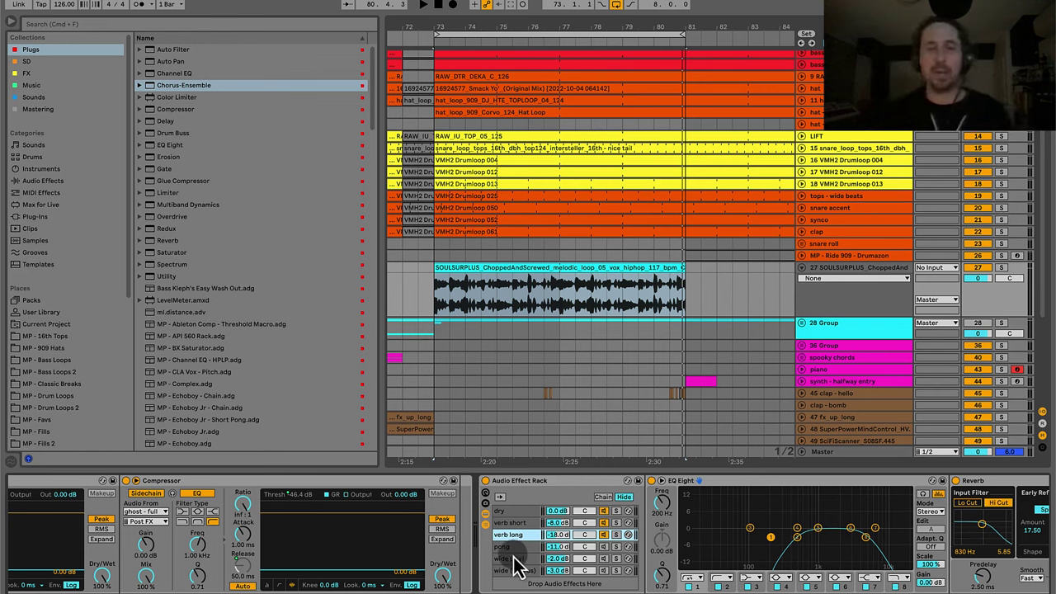
click(512, 547)
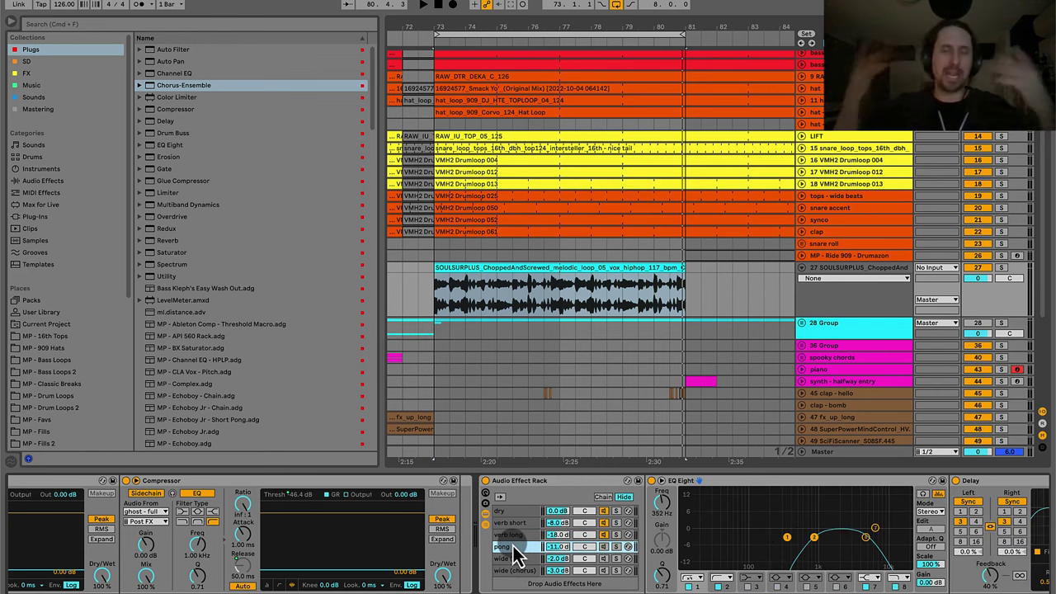
click(506, 558)
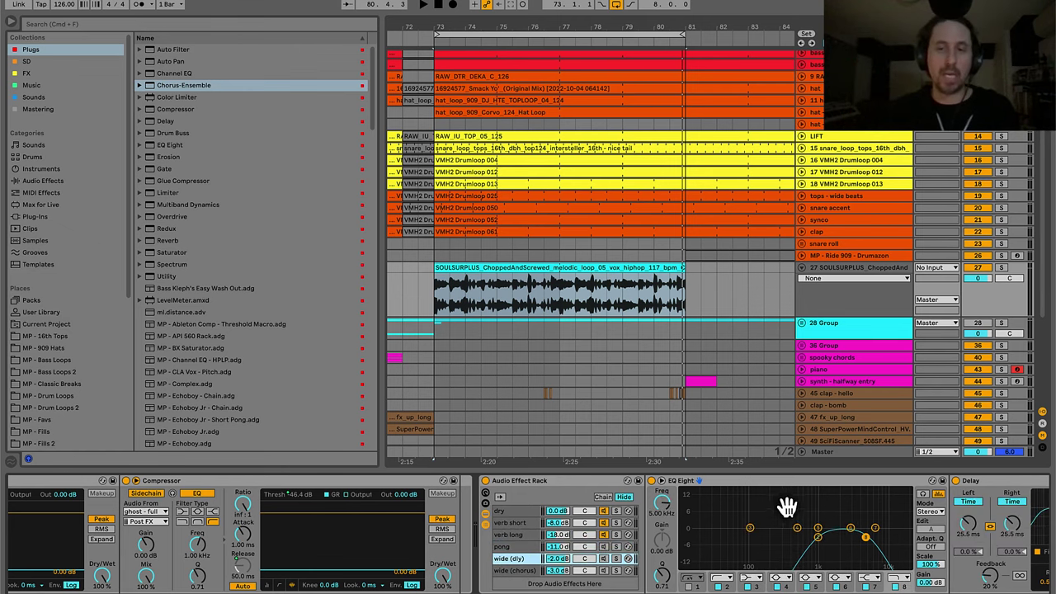
drag(790, 507, 573, 516)
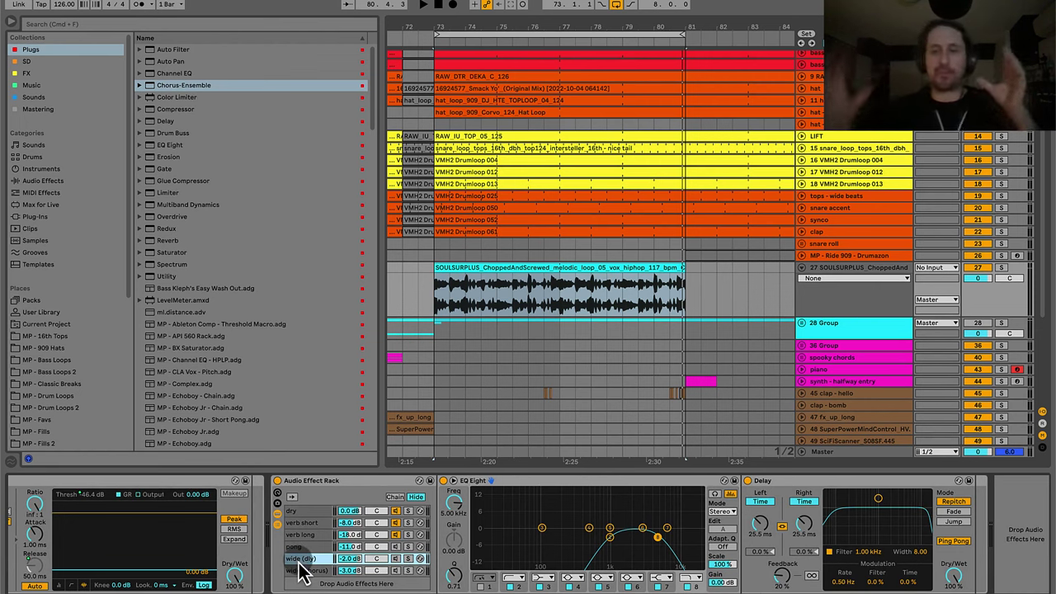
click(788, 495)
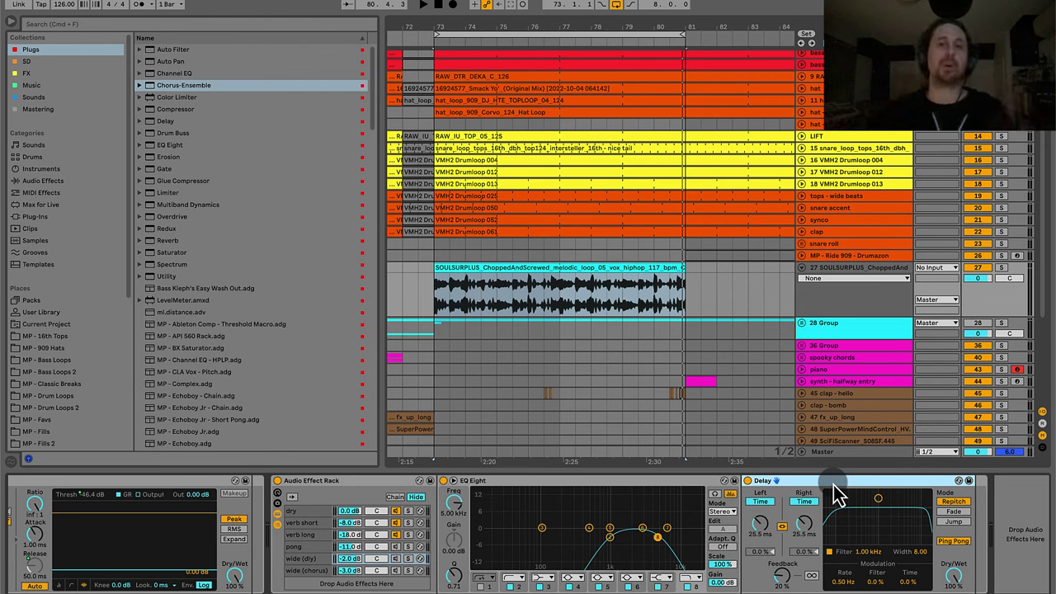
Review the Chorus-Ensemble in the wide (chorus) chain and reselect the whole Audio Effect Rack.
click(302, 560)
click(304, 571)
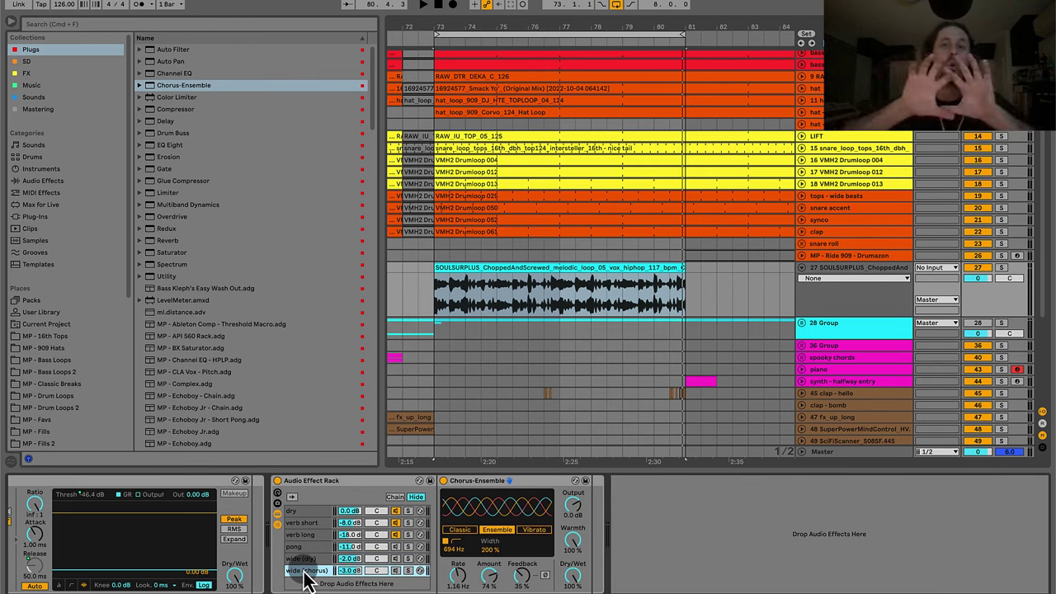
click(329, 481)
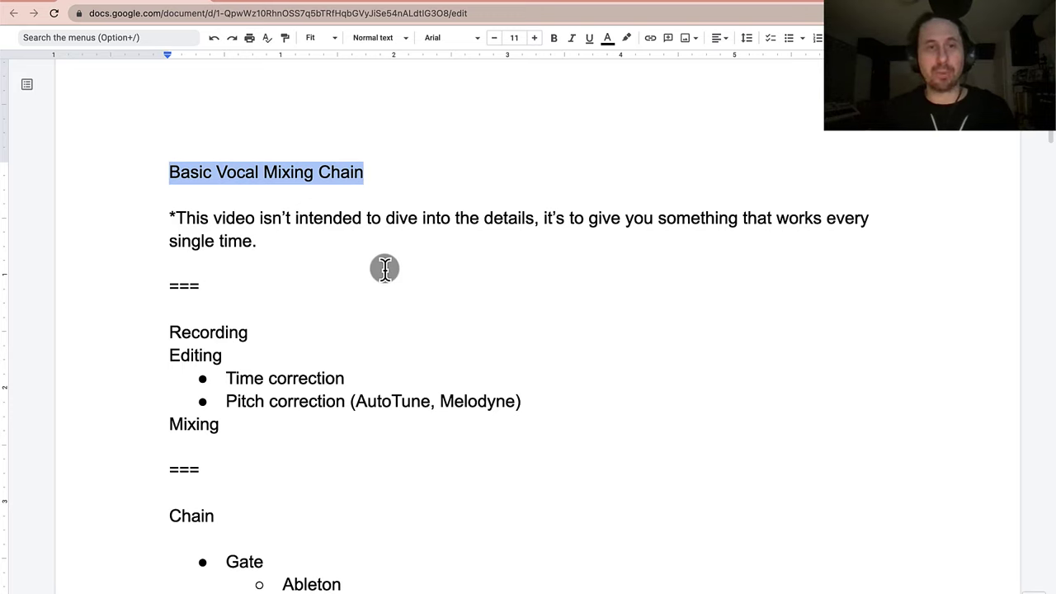
Switch to the Basic Vocal Mixing Chain document in Google Docs and clear the text selection on its title.
click(384, 268)
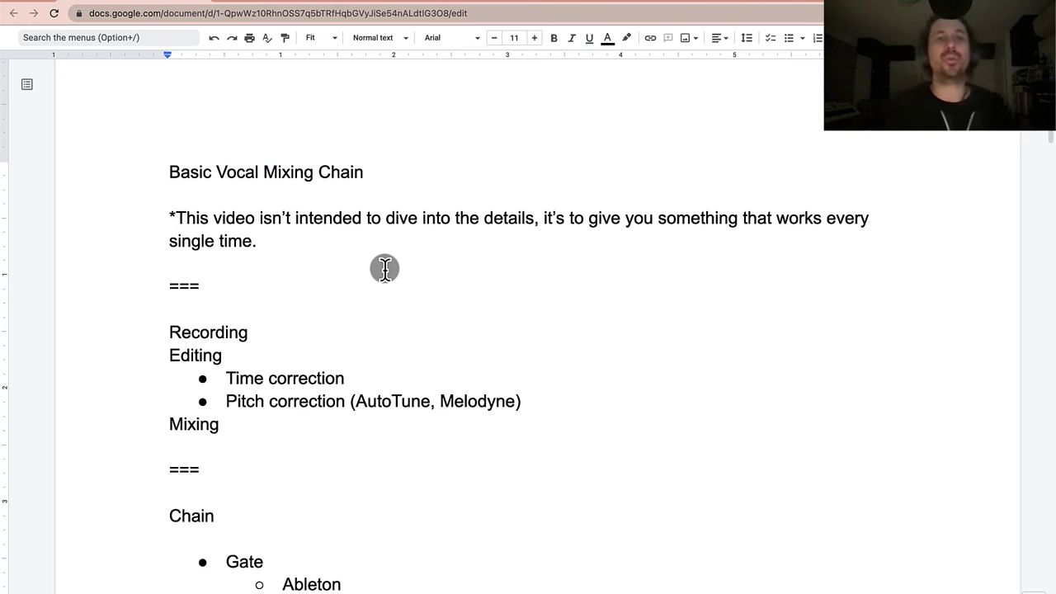